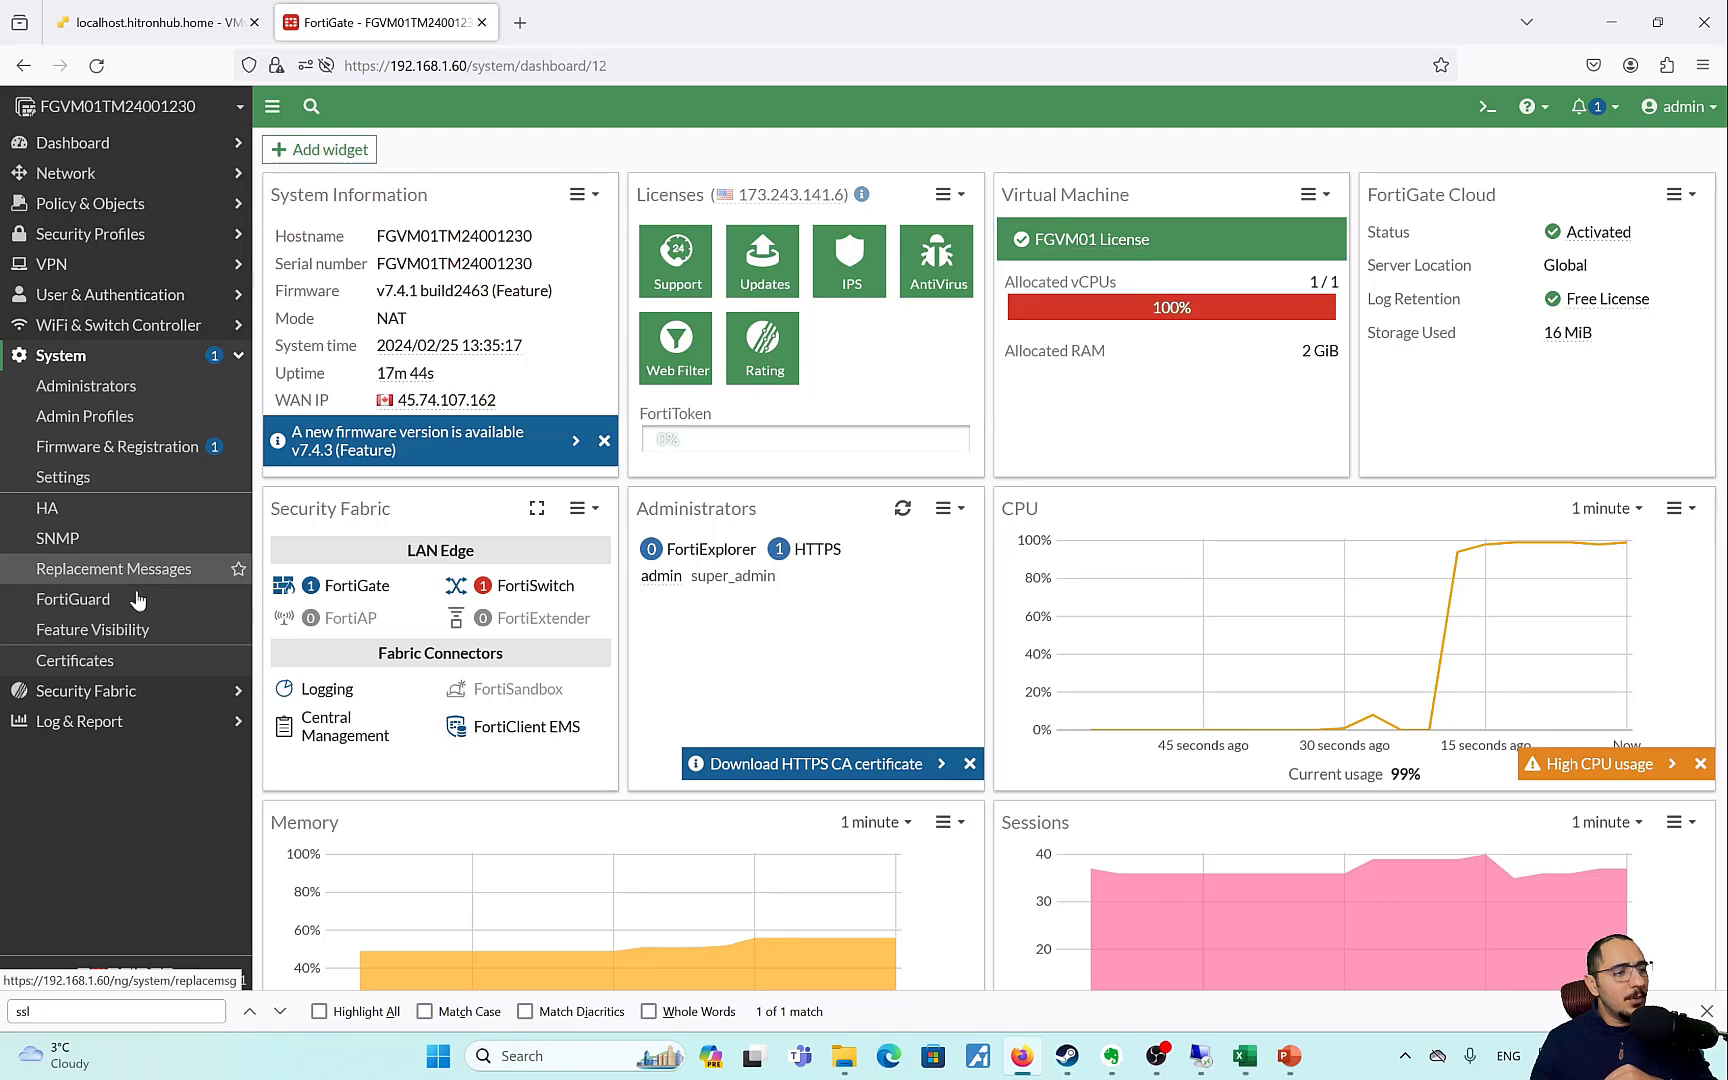
Check the SSL-VPN entry under Feature Visibility and review the SSL-VPN Settings page.
left_click(148, 634)
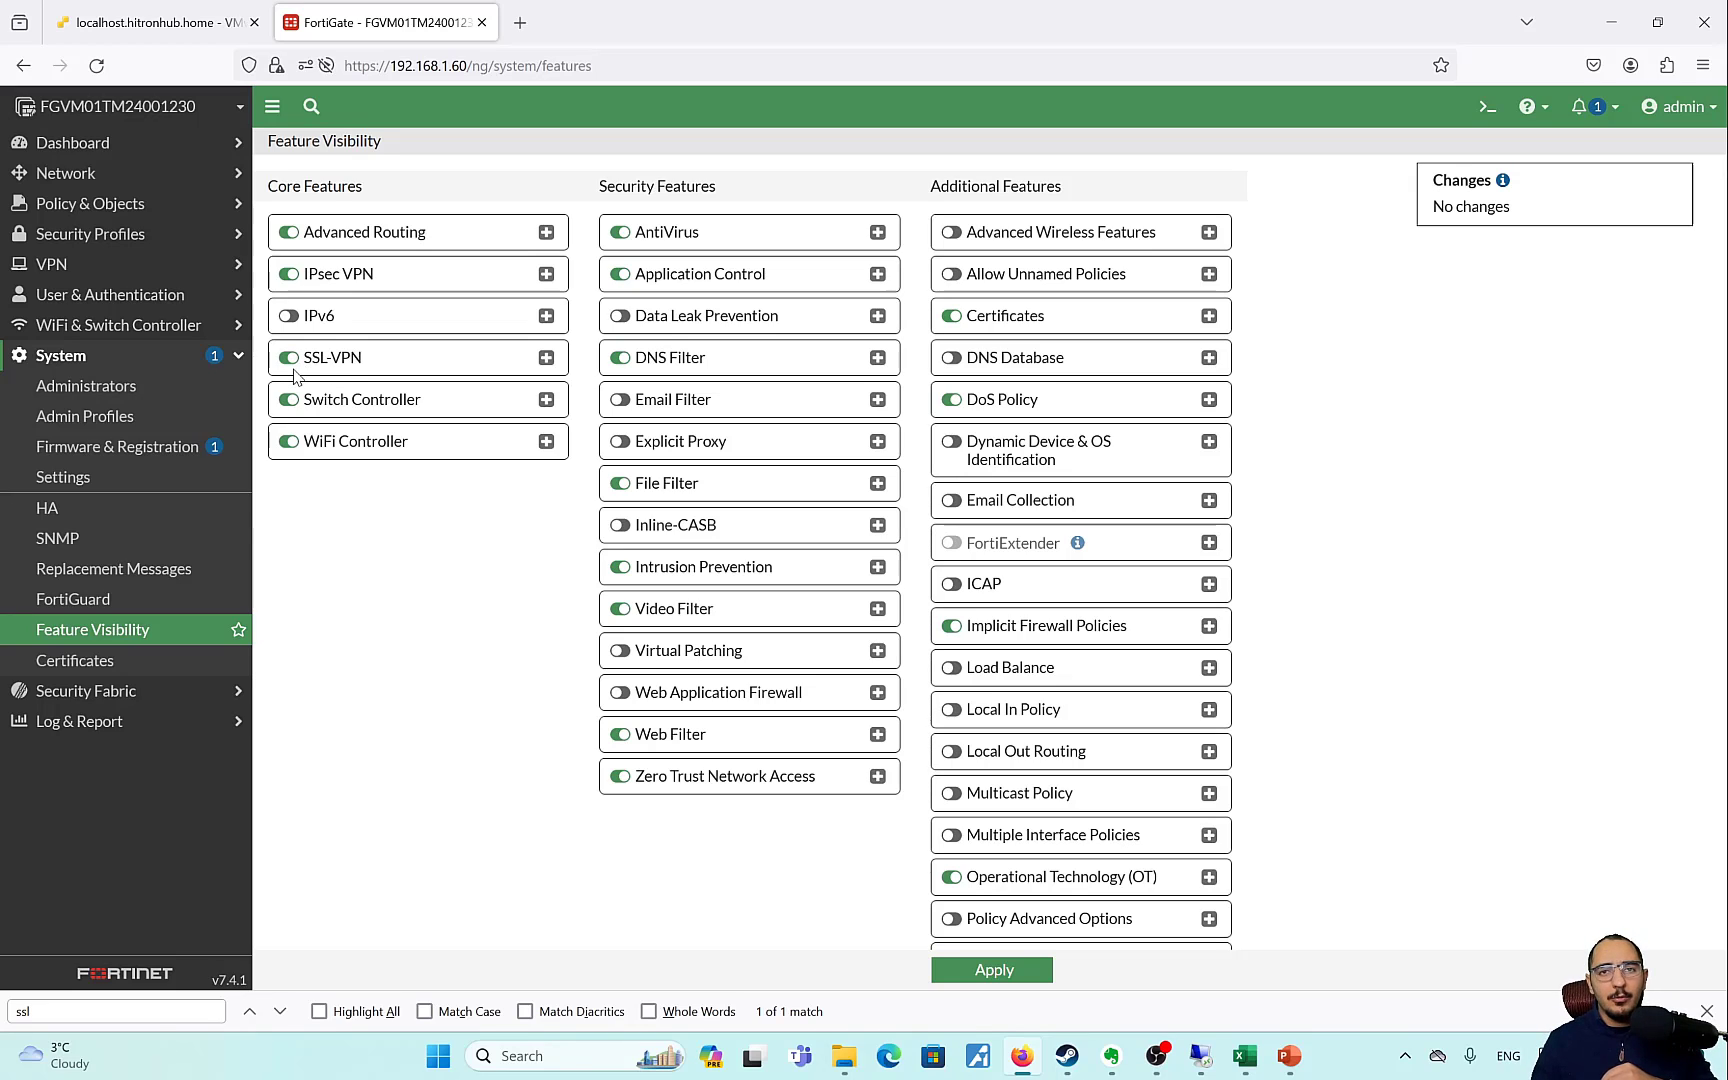
left_click(52, 264)
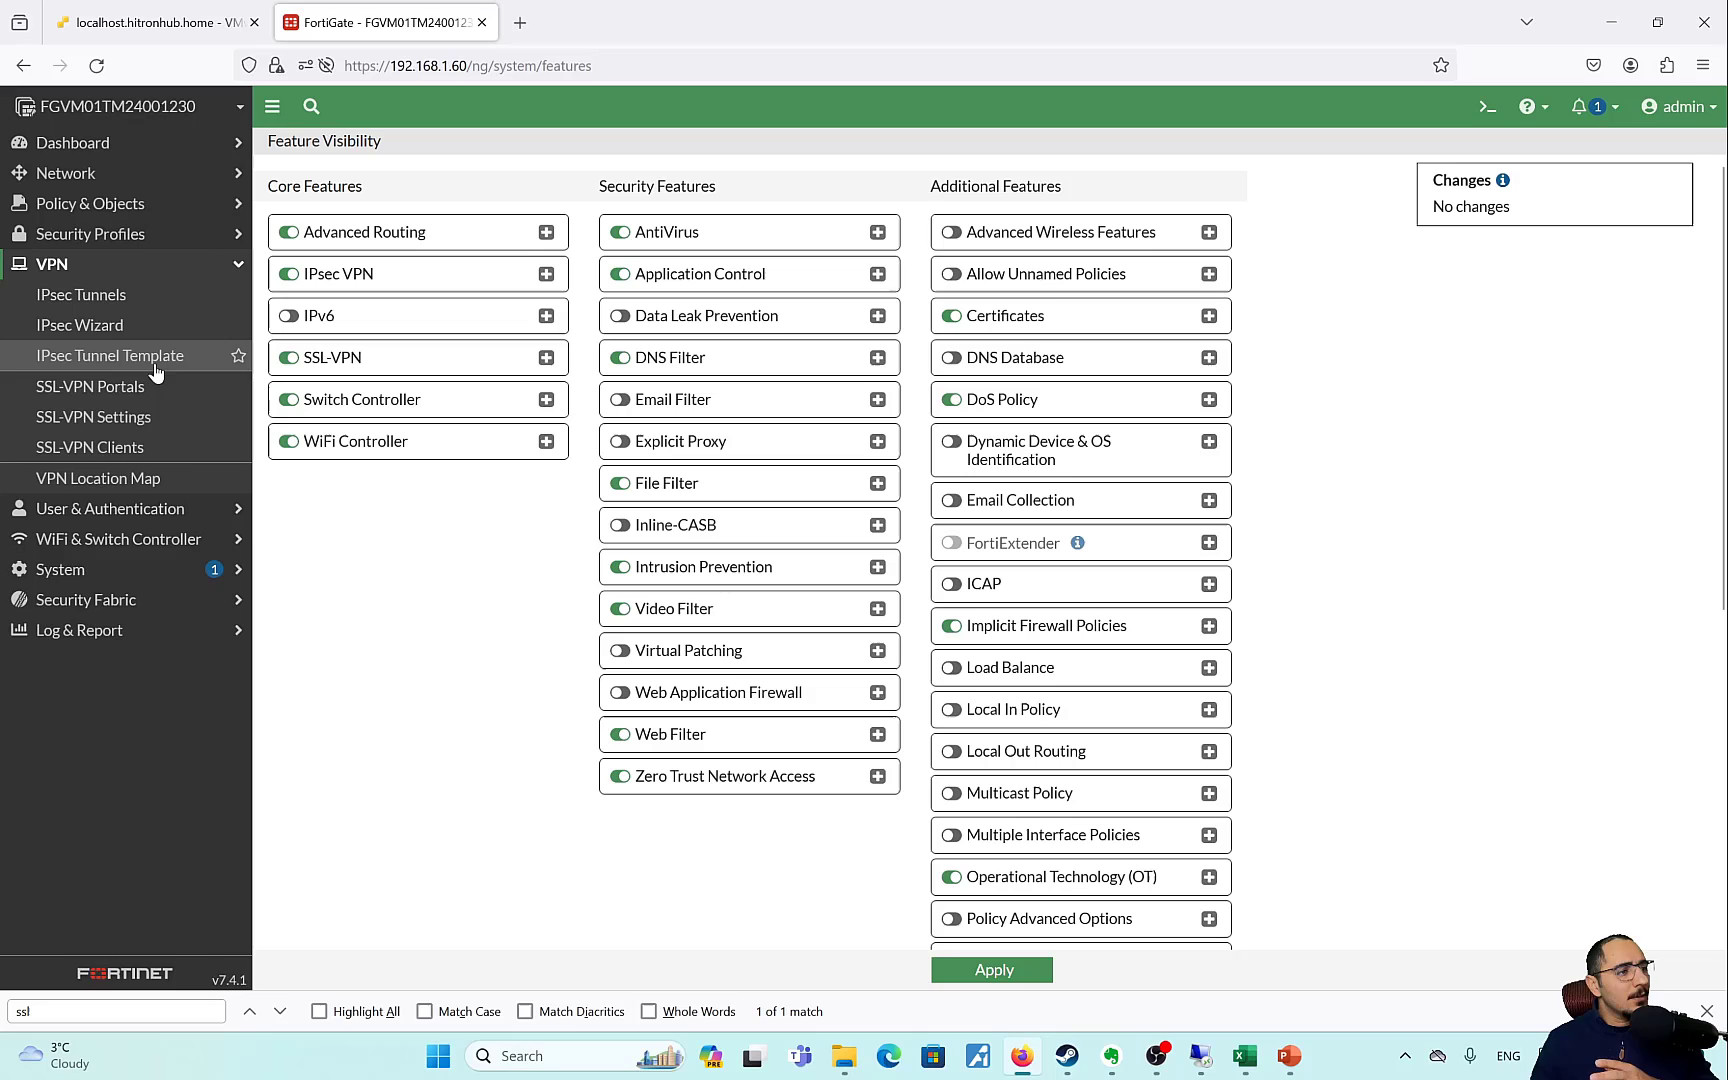
left_click(155, 425)
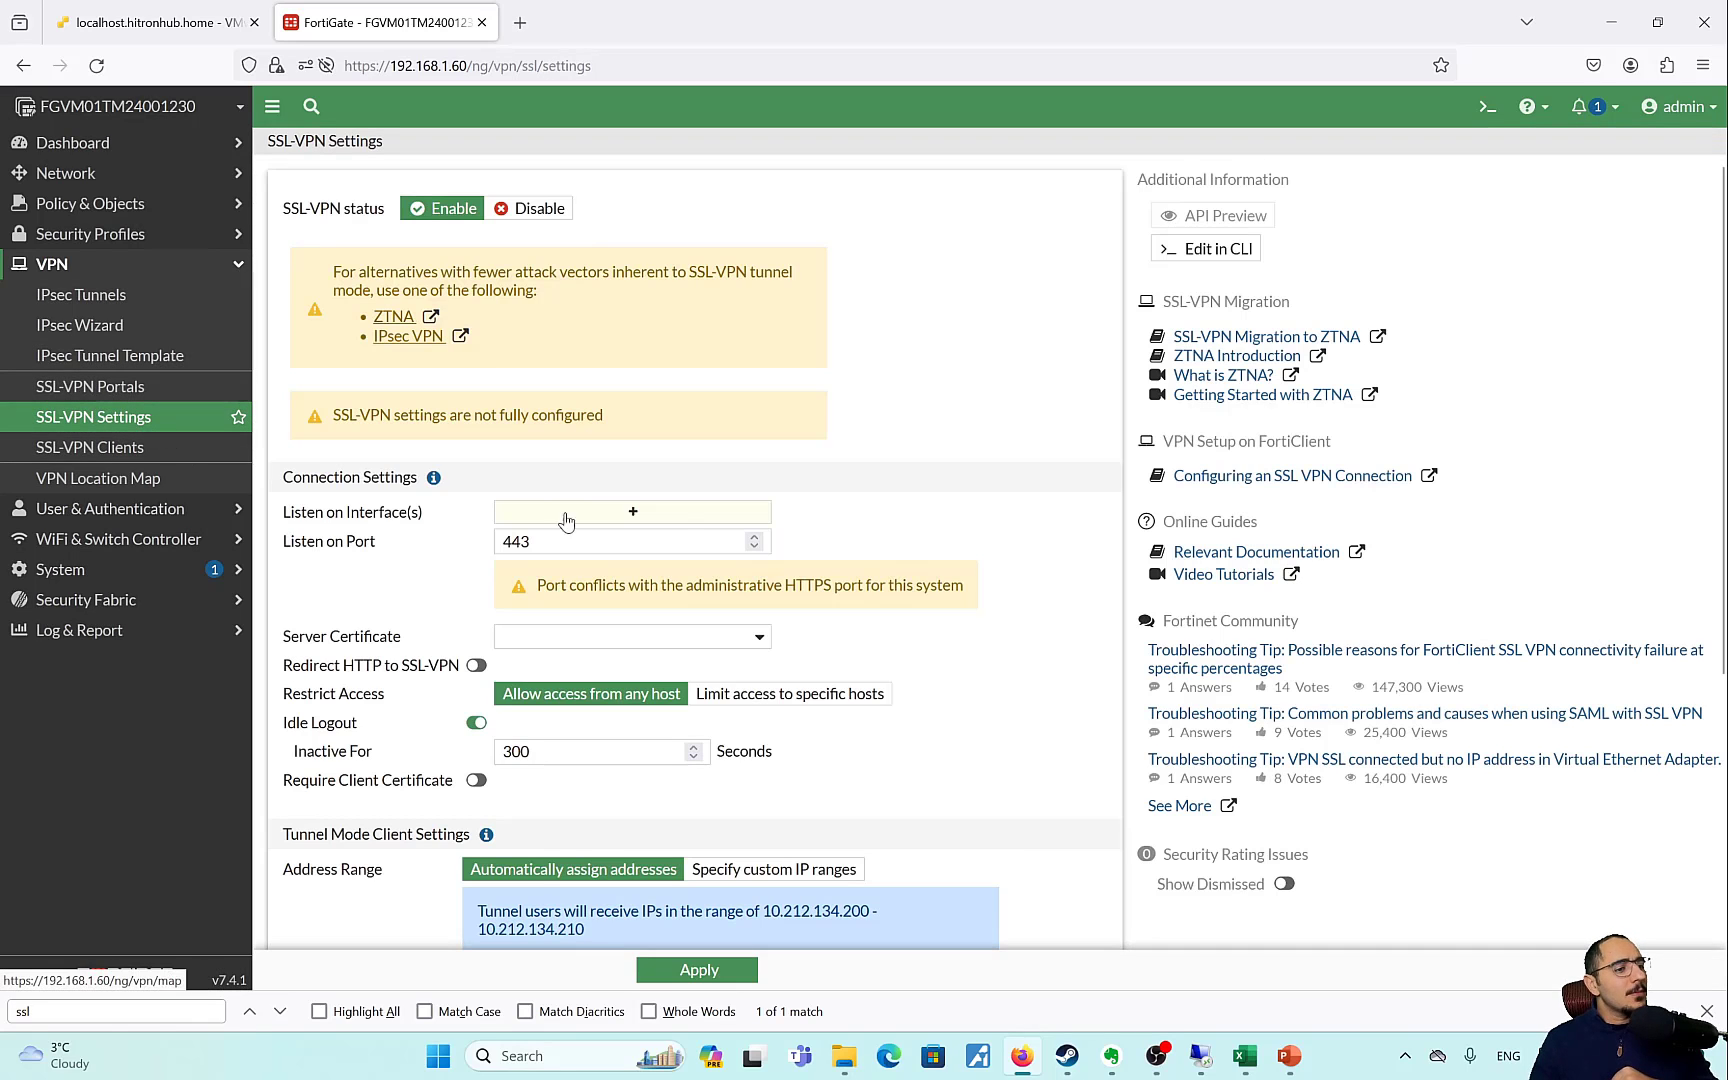
scroll(688, 527, "down", 2)
scroll(430, 425, "up", 2)
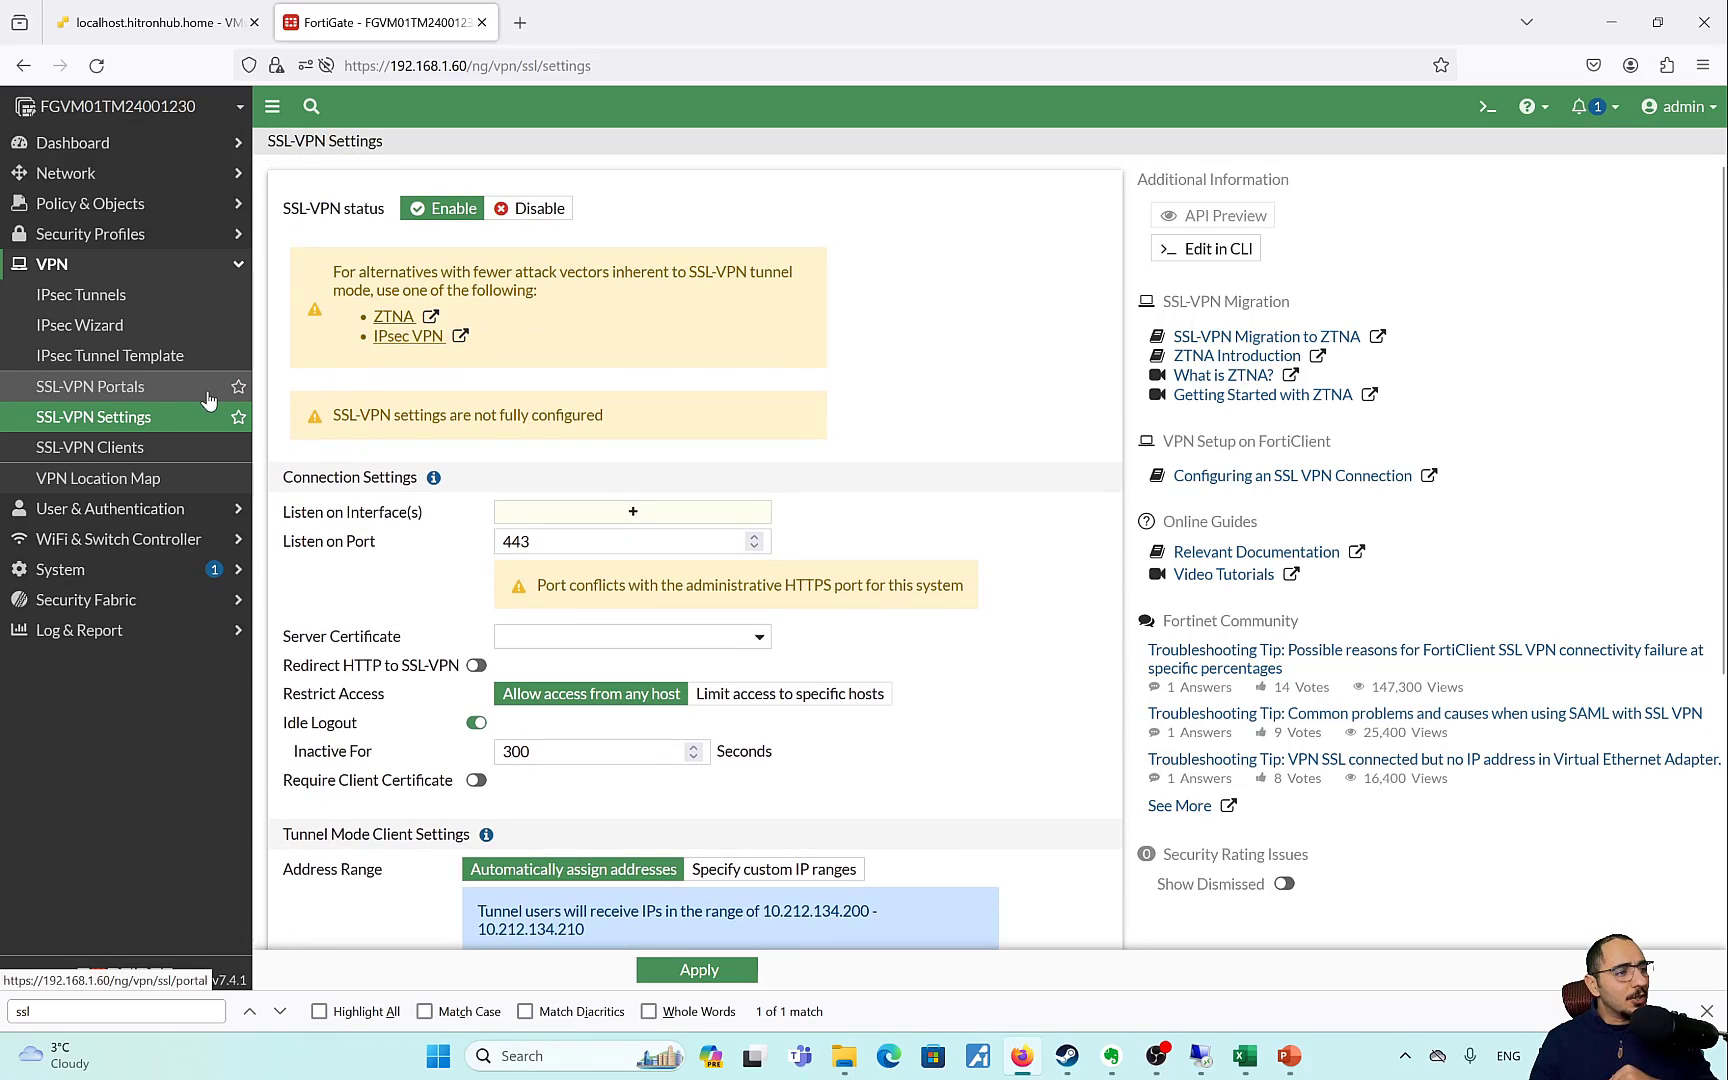
Open the tunnel-access SSL-VPN portal for editing and examine its split tunneling options.
left_click(173, 395)
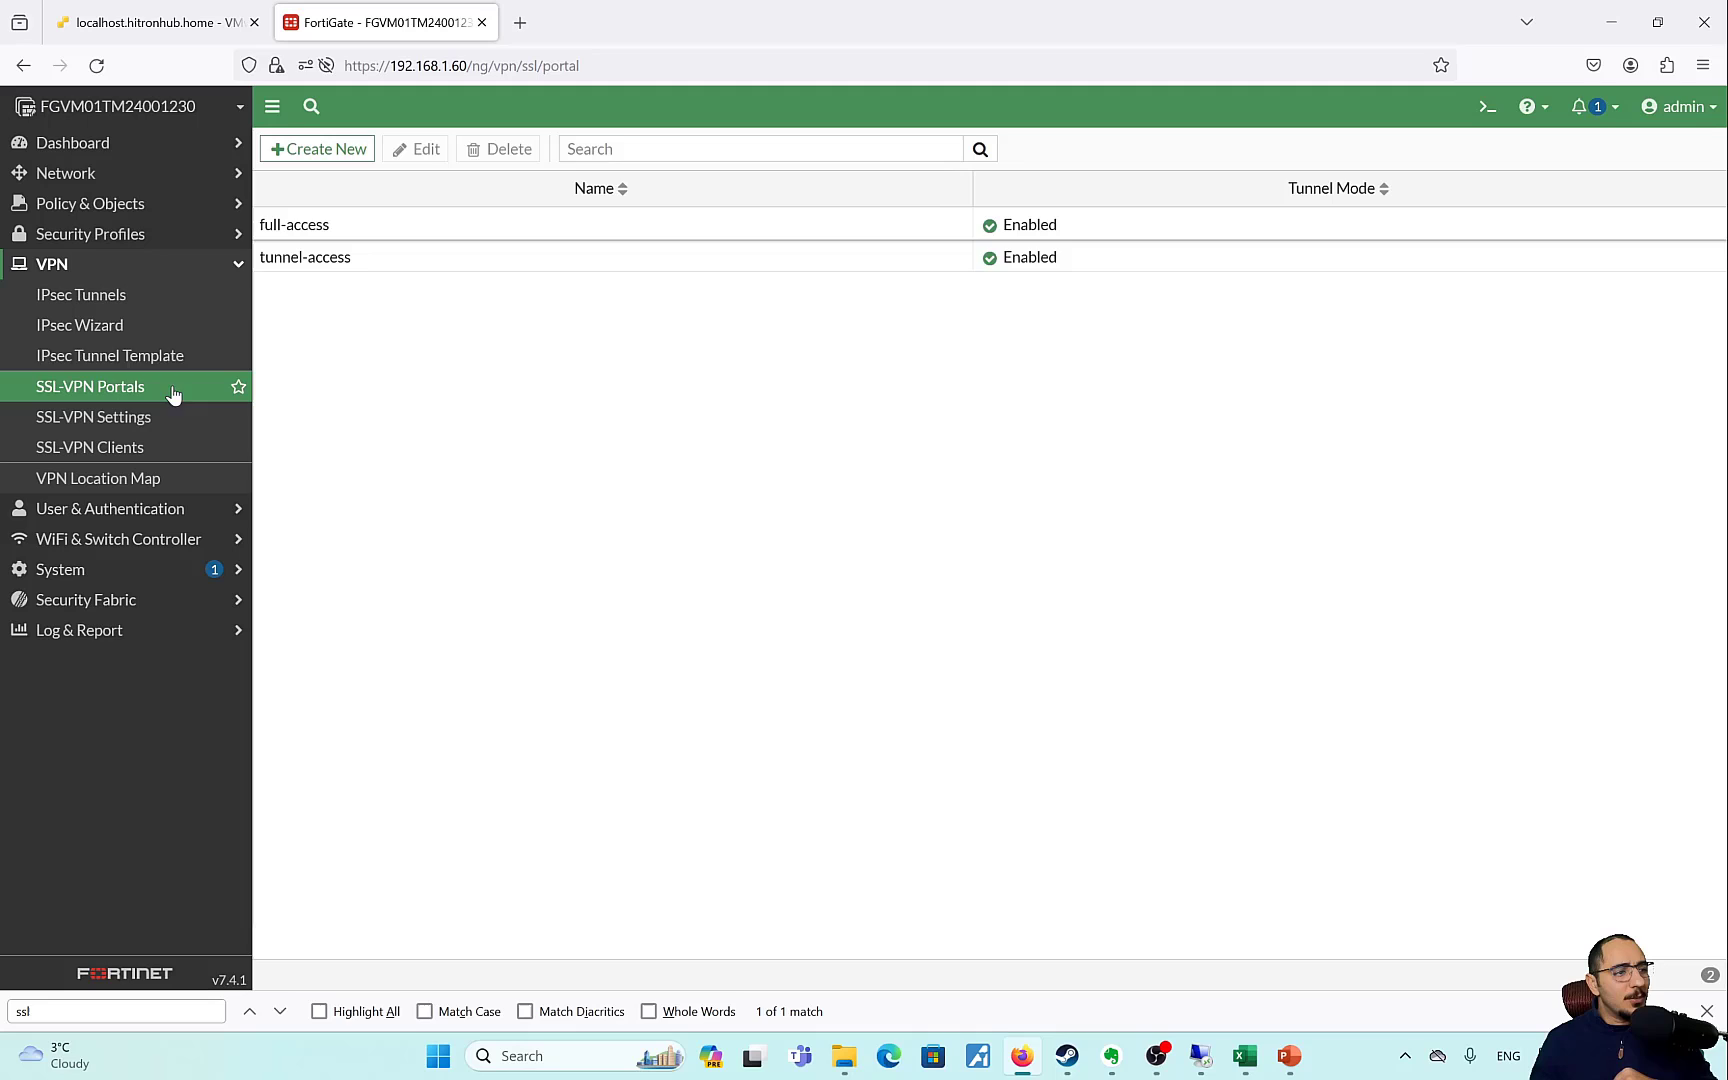
left_click(421, 262)
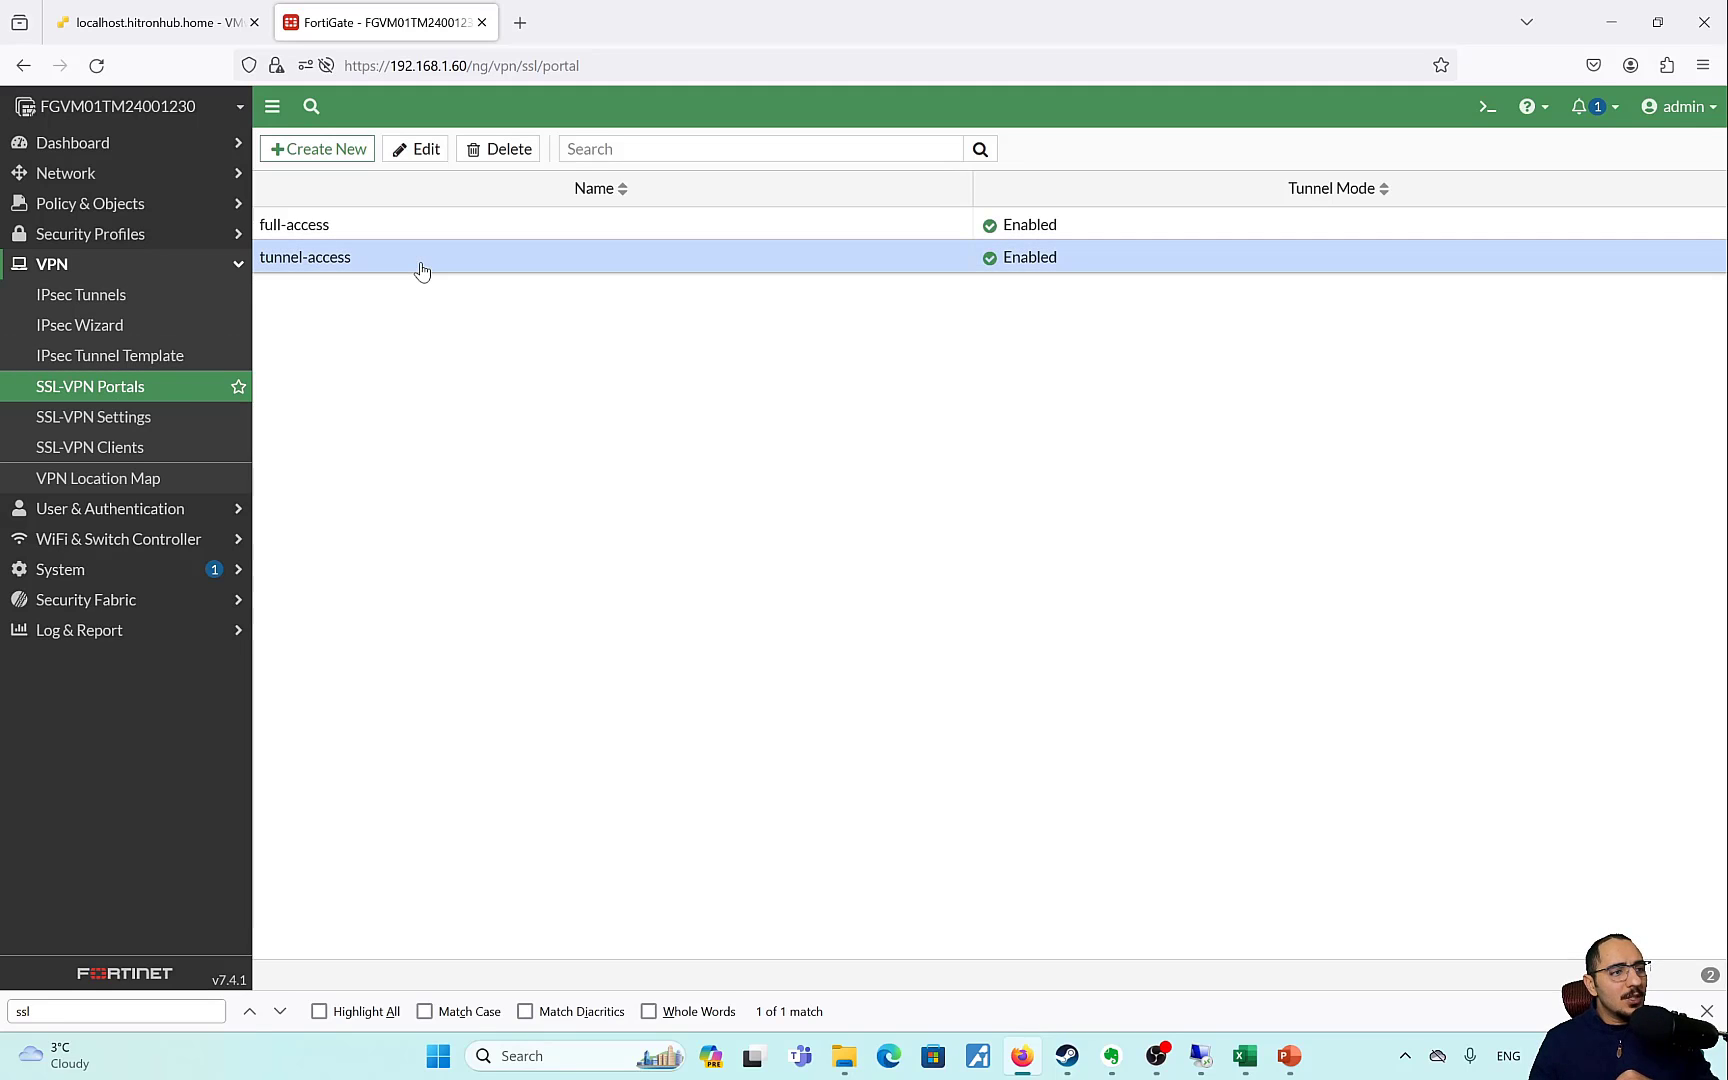
left_click(426, 150)
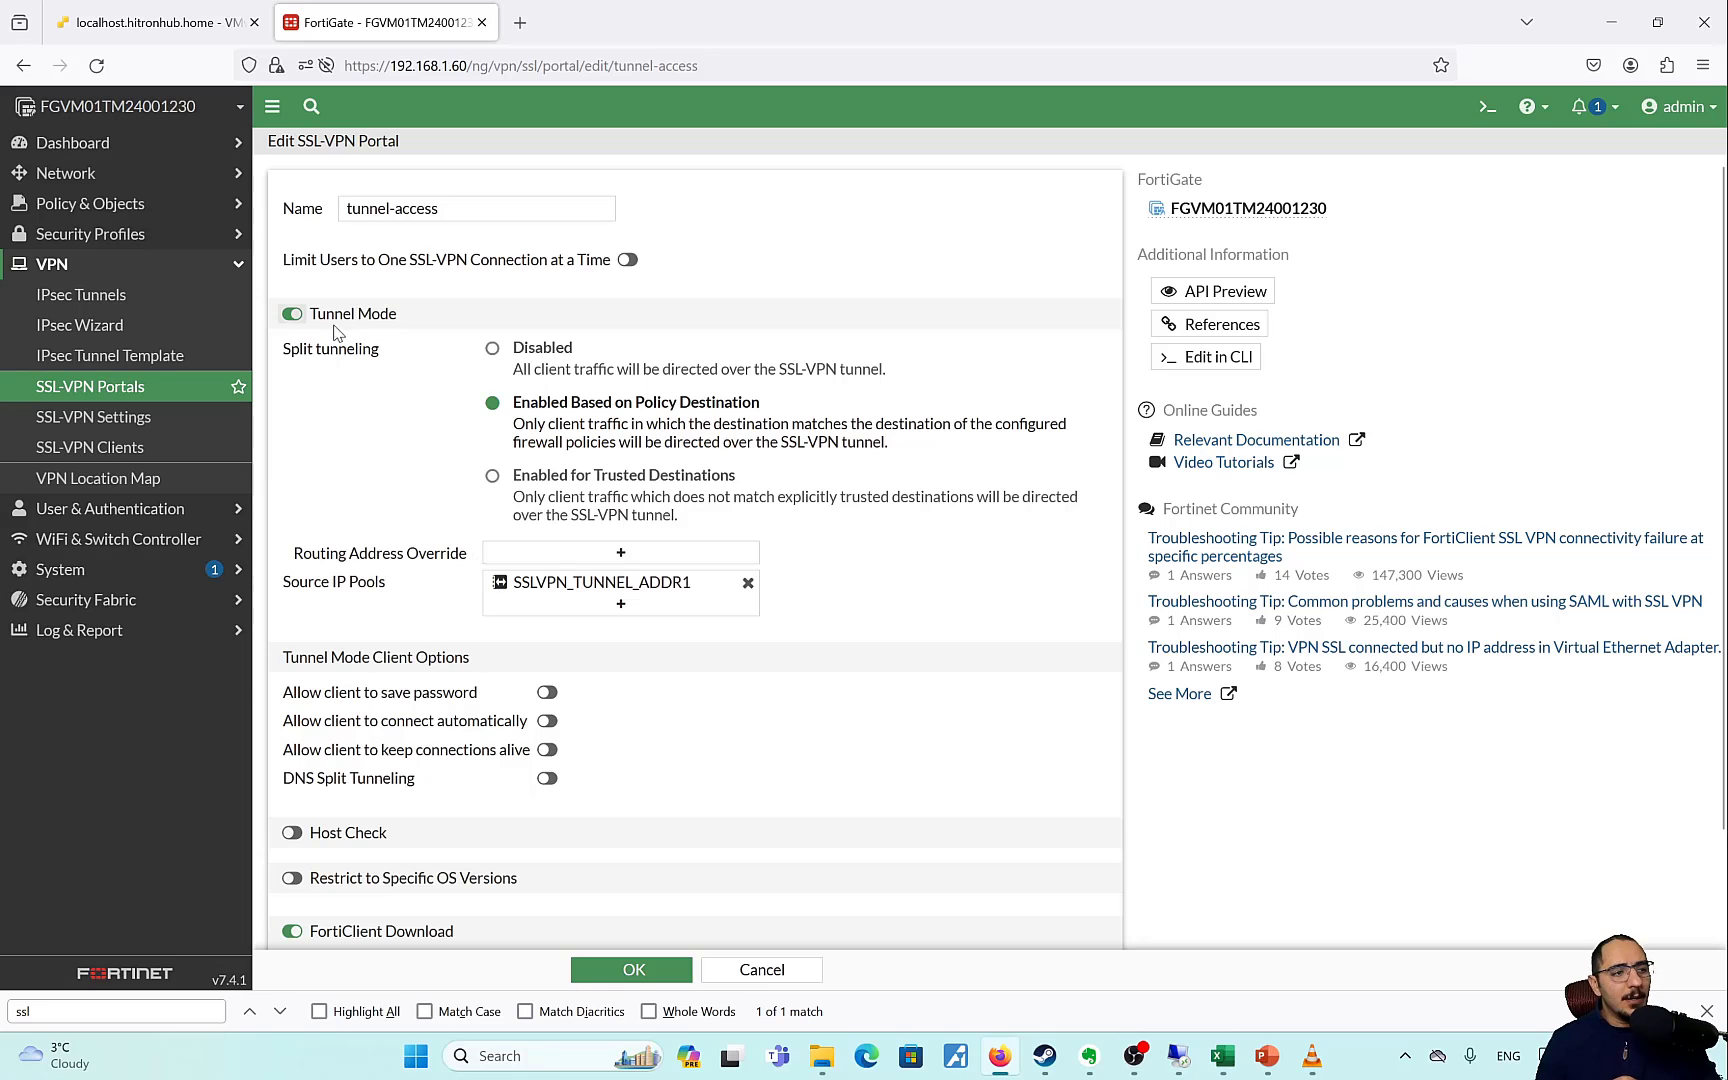
left_click_drag(291, 352, 376, 372)
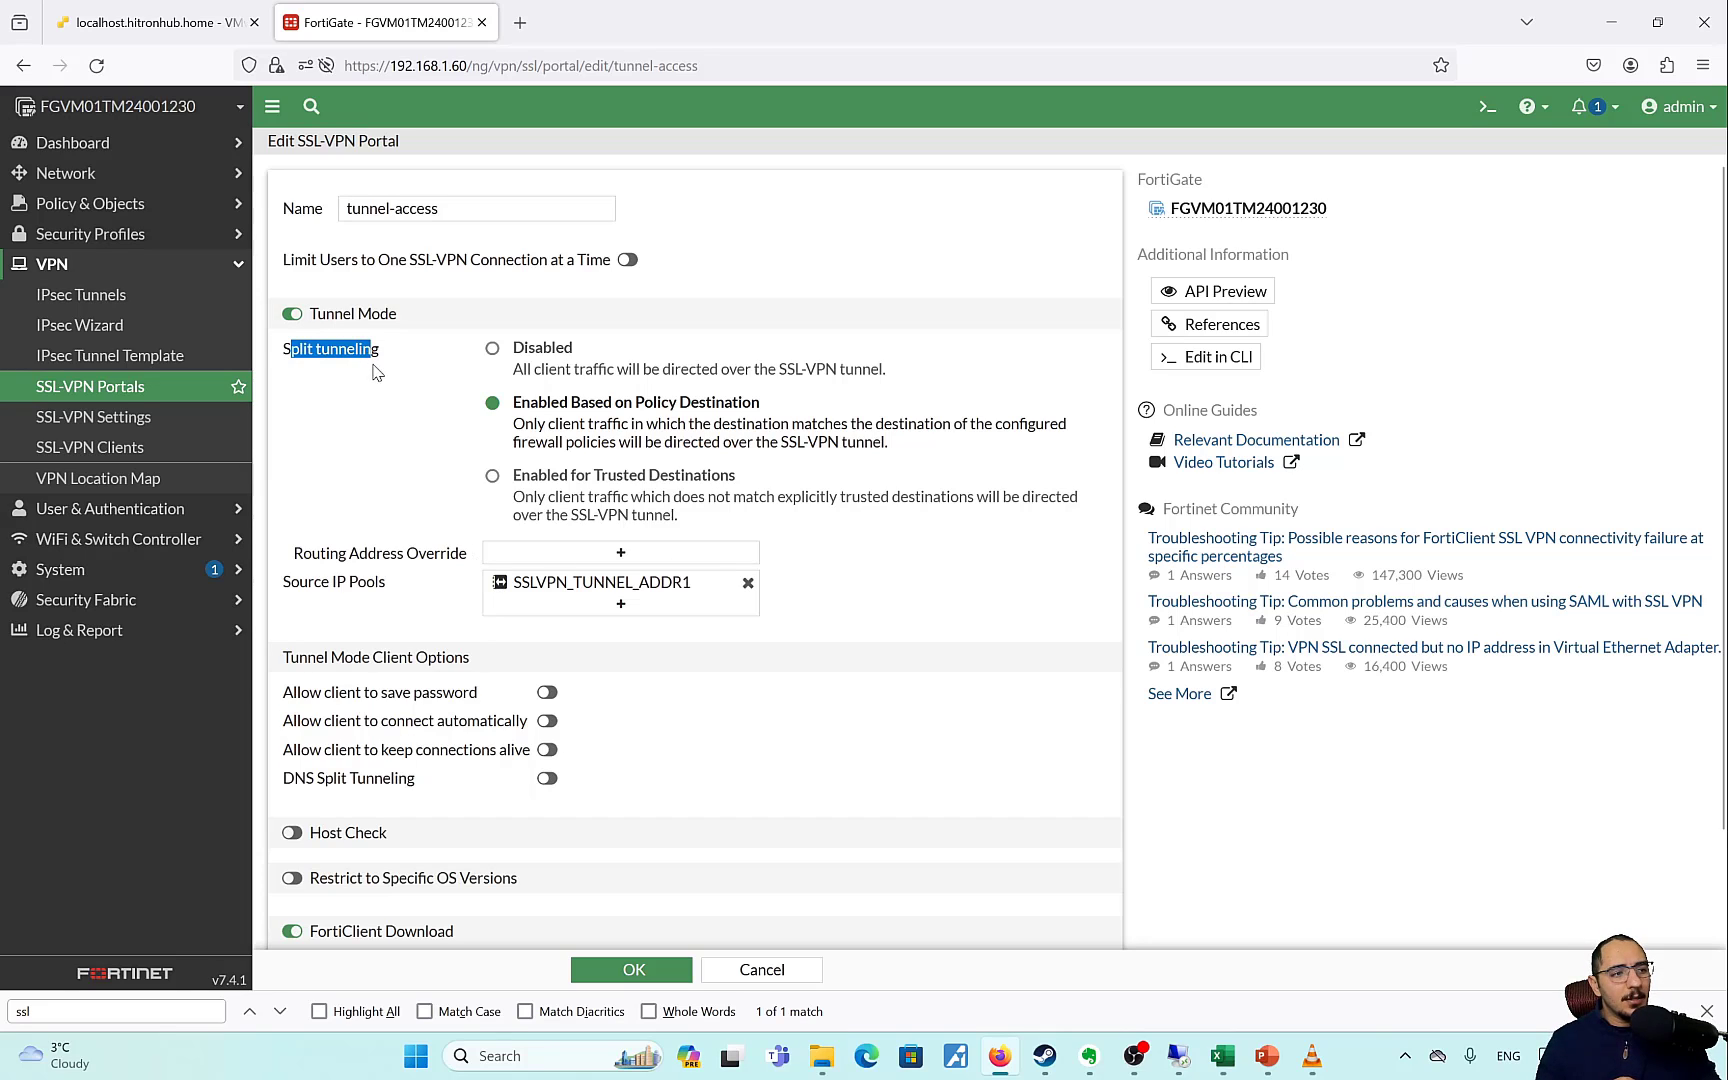
left_click(687, 557)
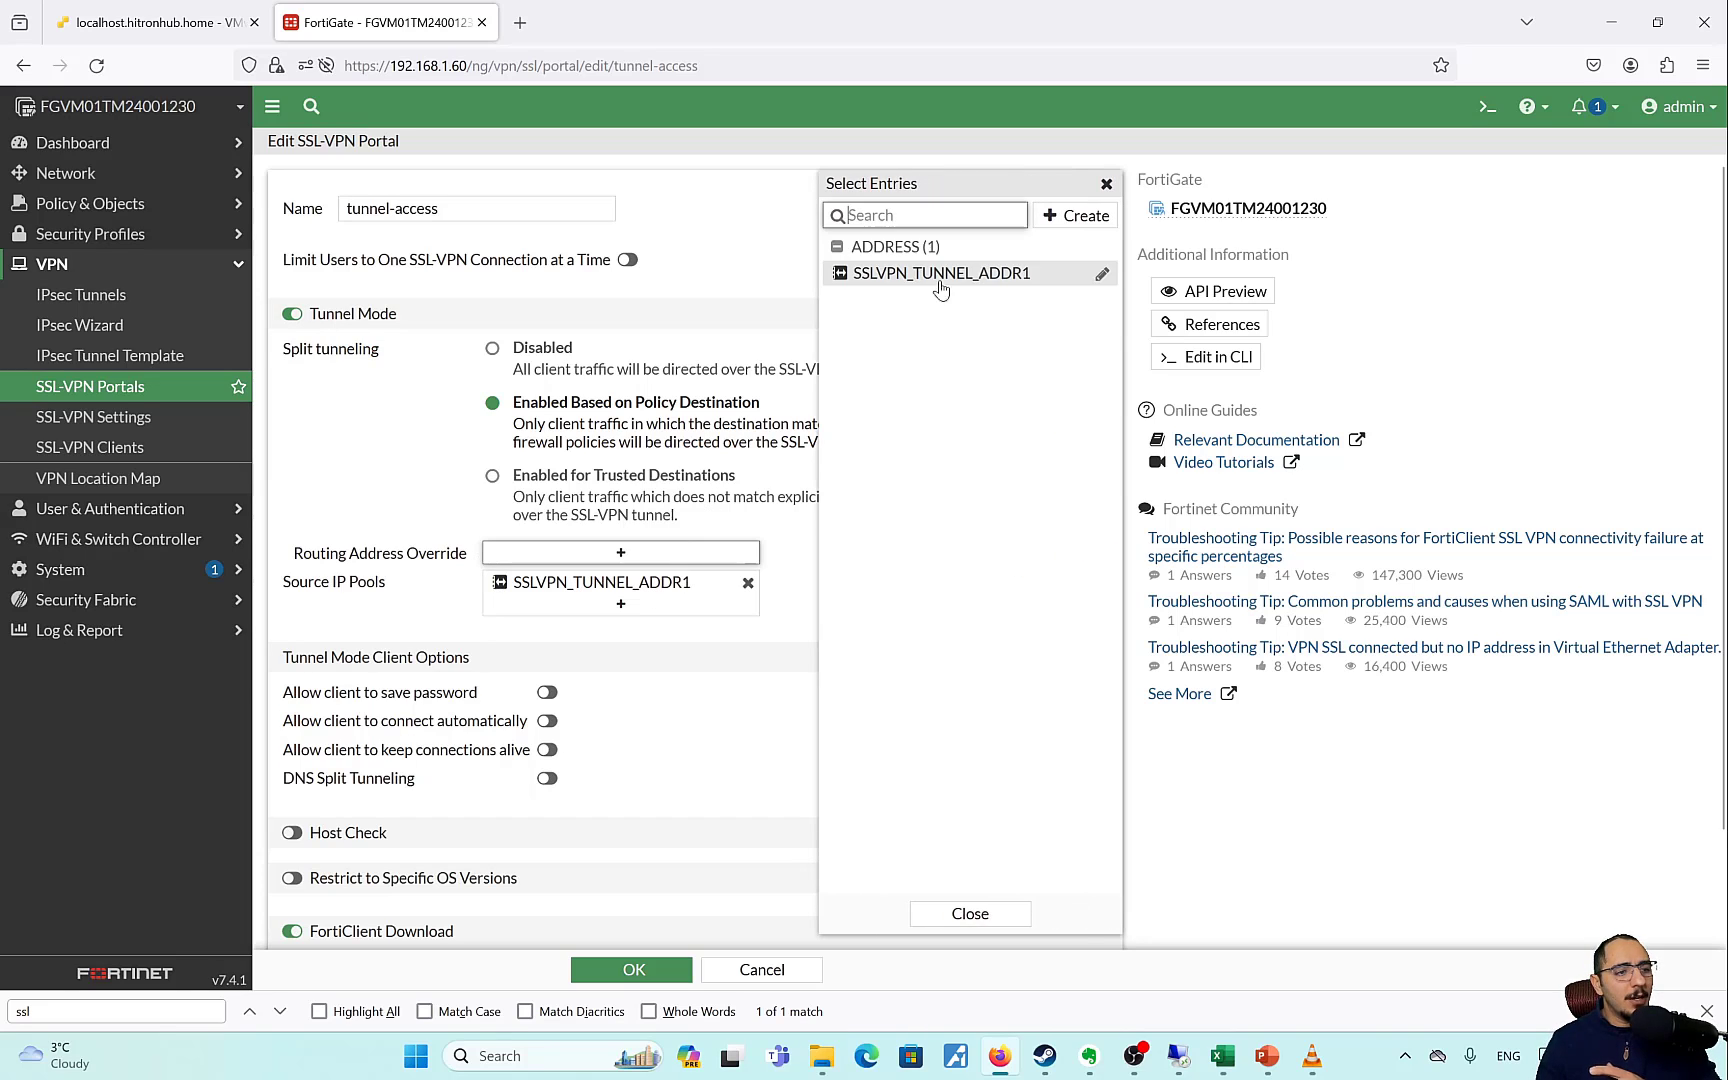
left_click(1112, 217)
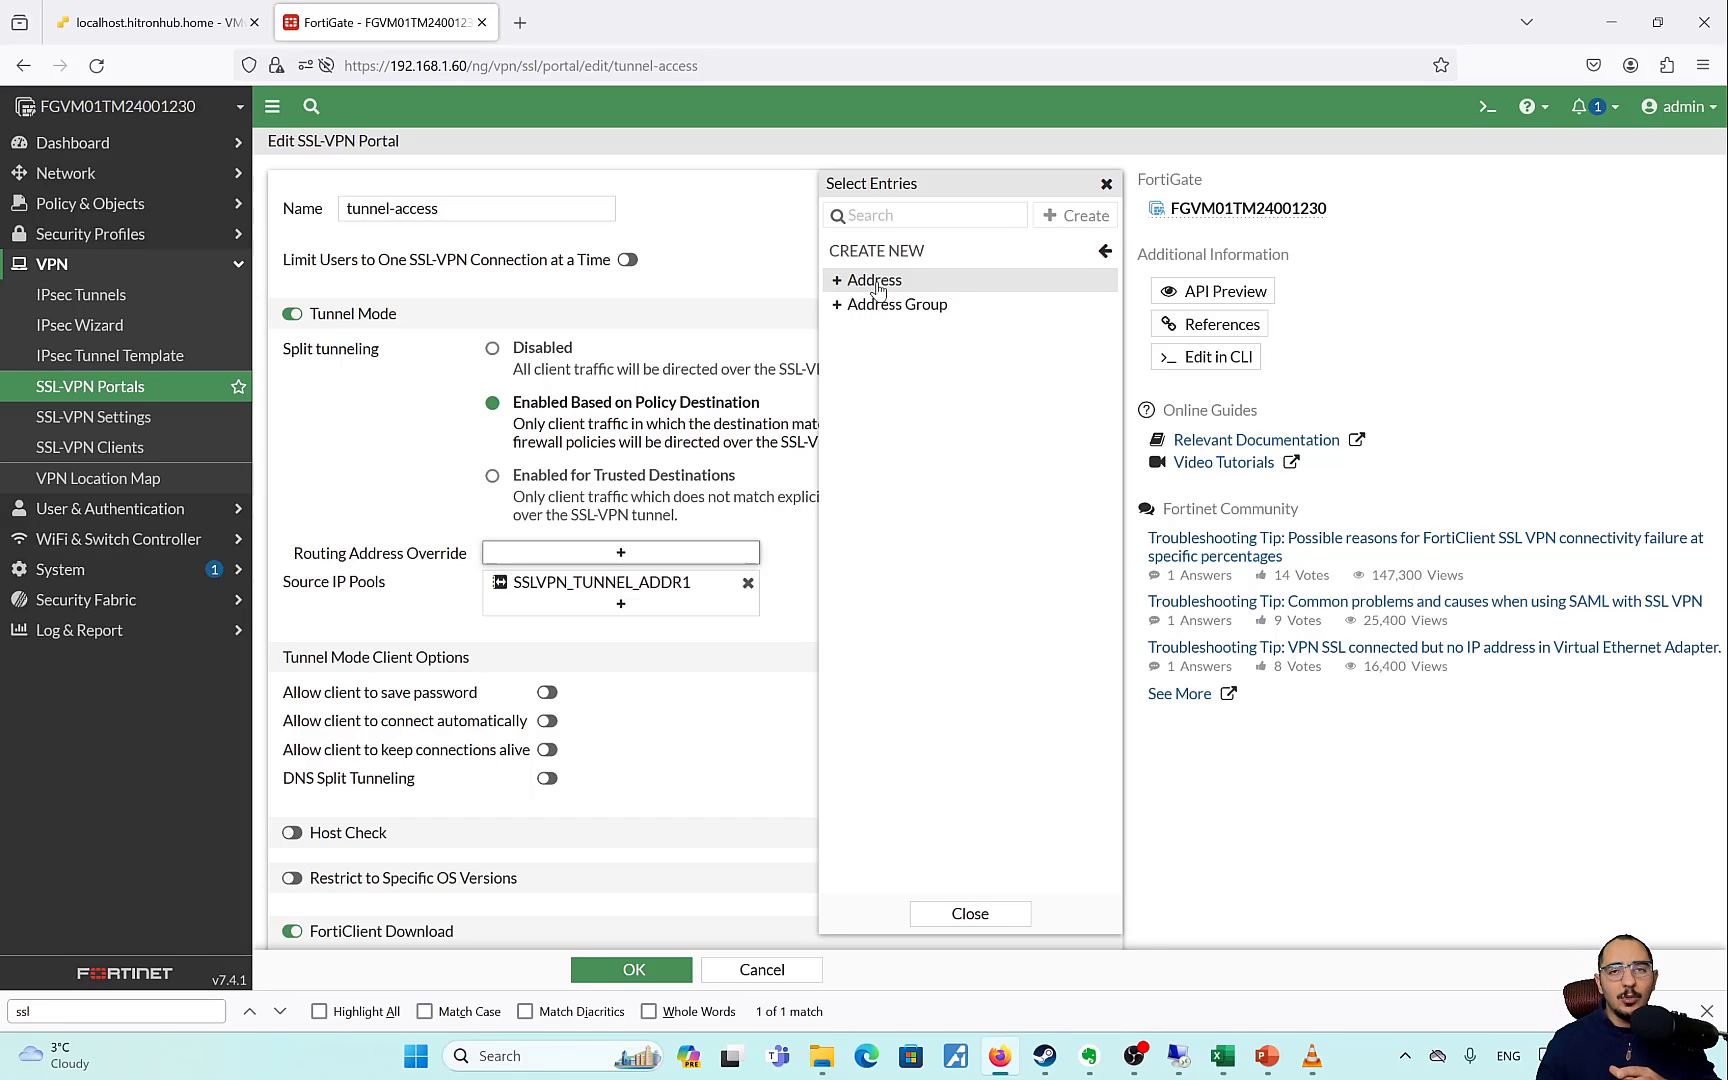
left_click(958, 283)
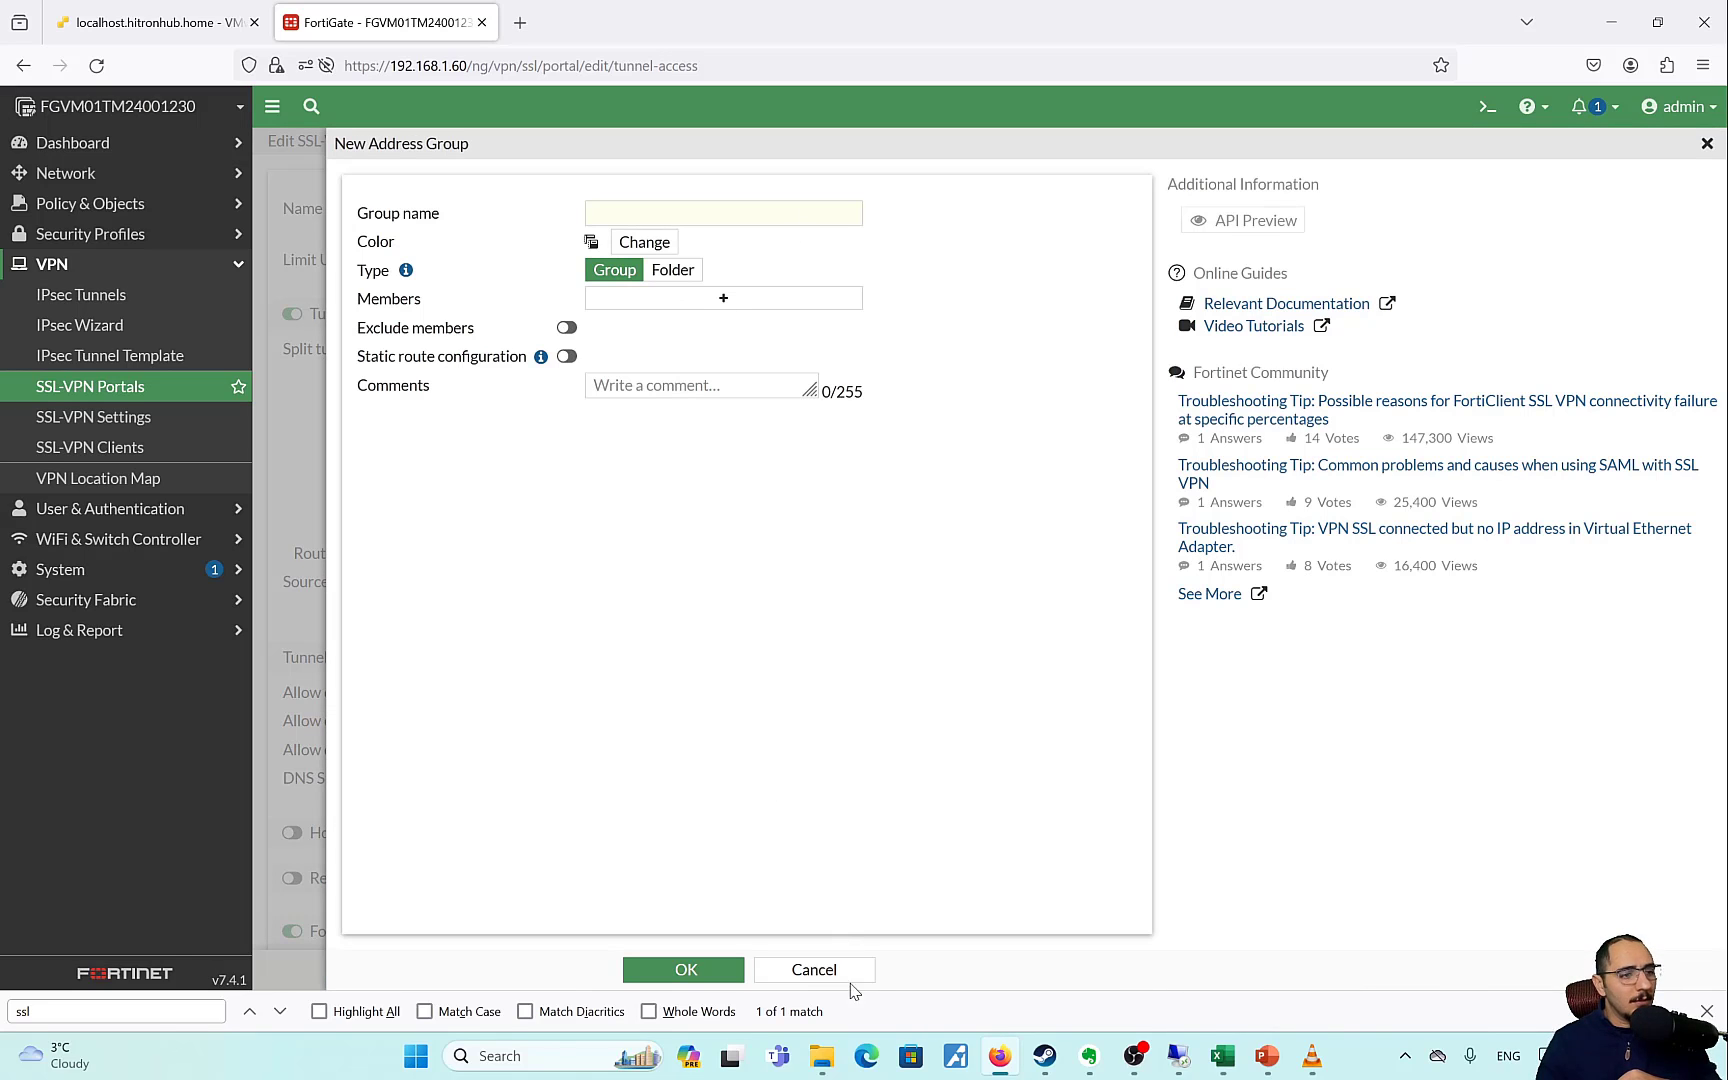
left_click(822, 969)
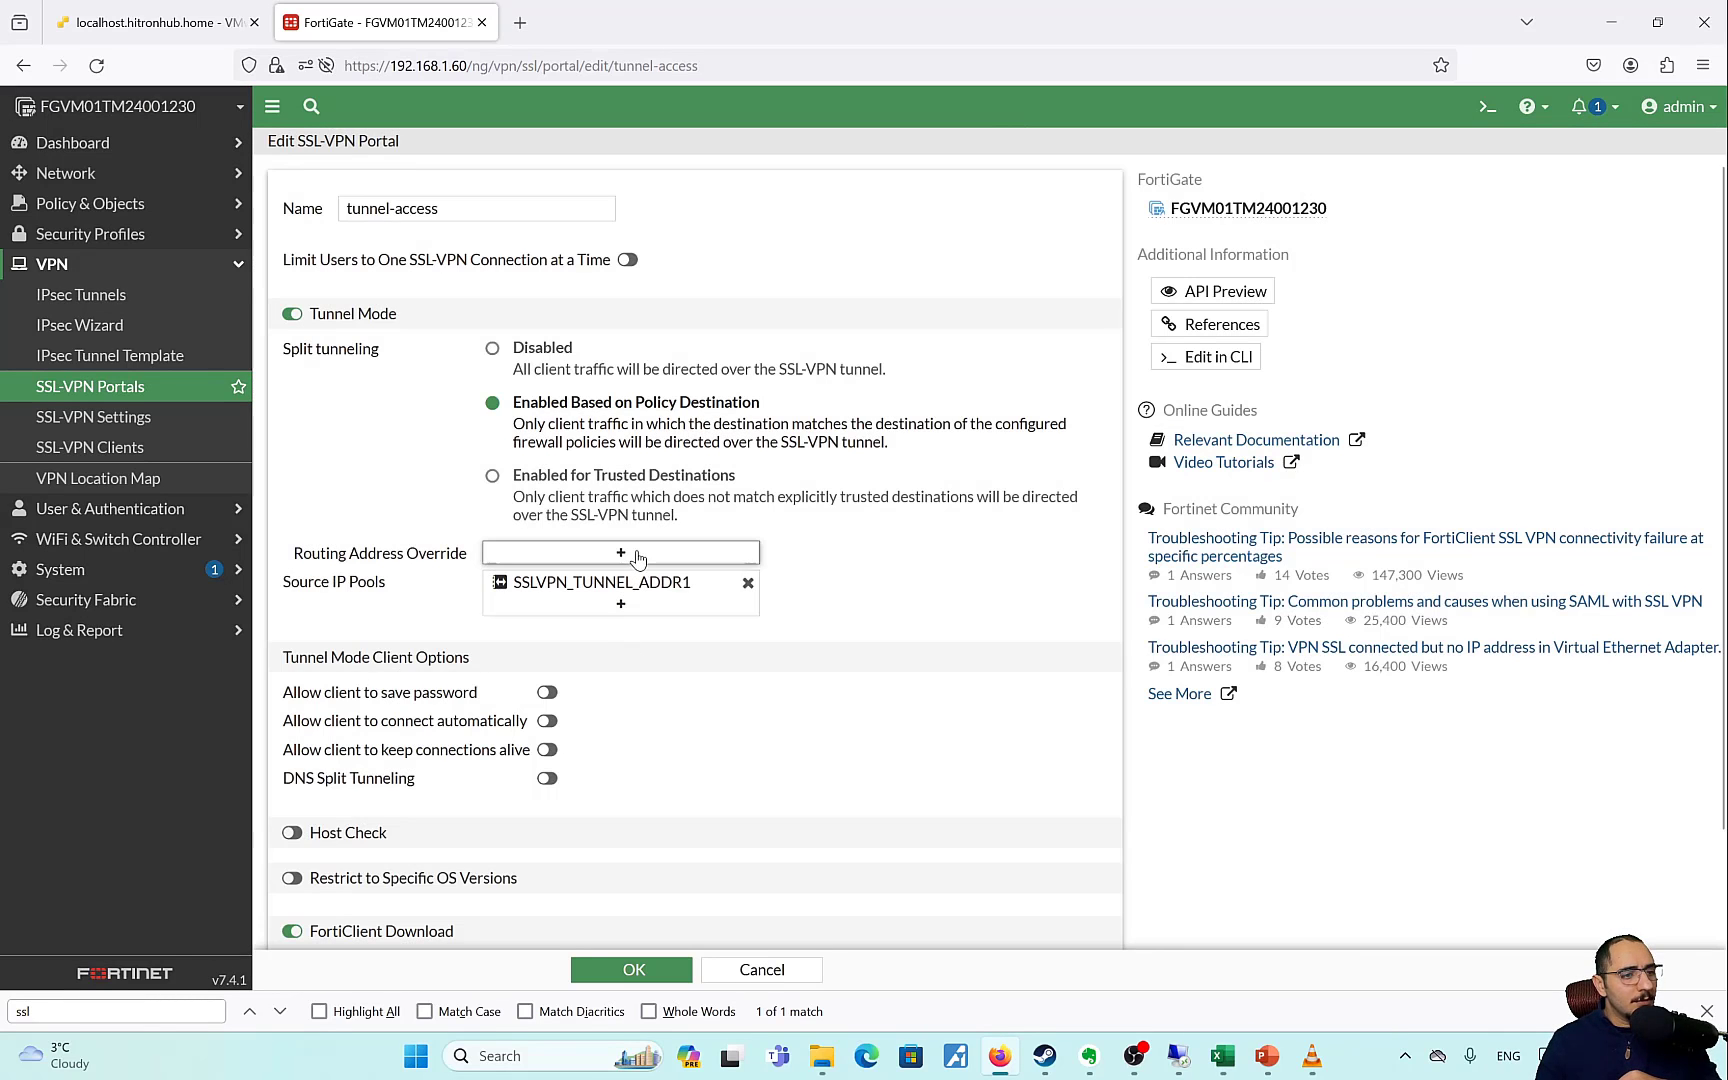
Start a new address object from the portal's Routing Address Override and name it DC-Network.
left_click(638, 557)
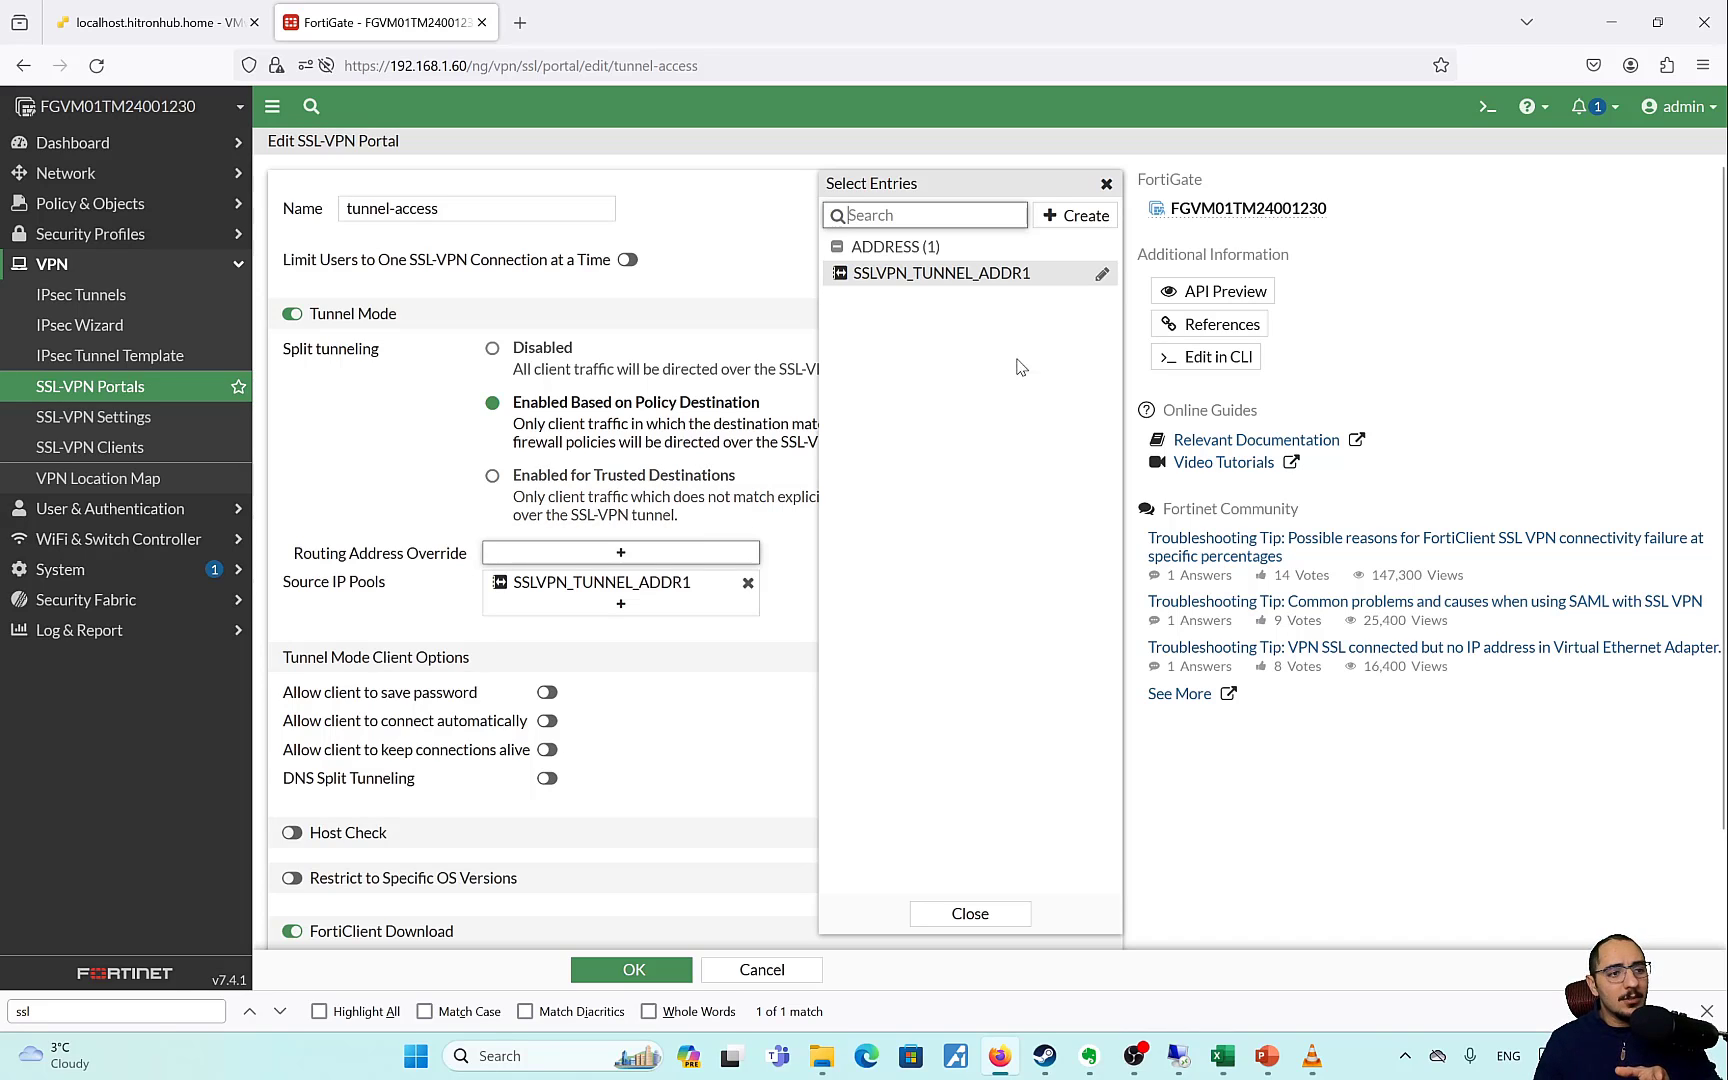
left_click(1078, 218)
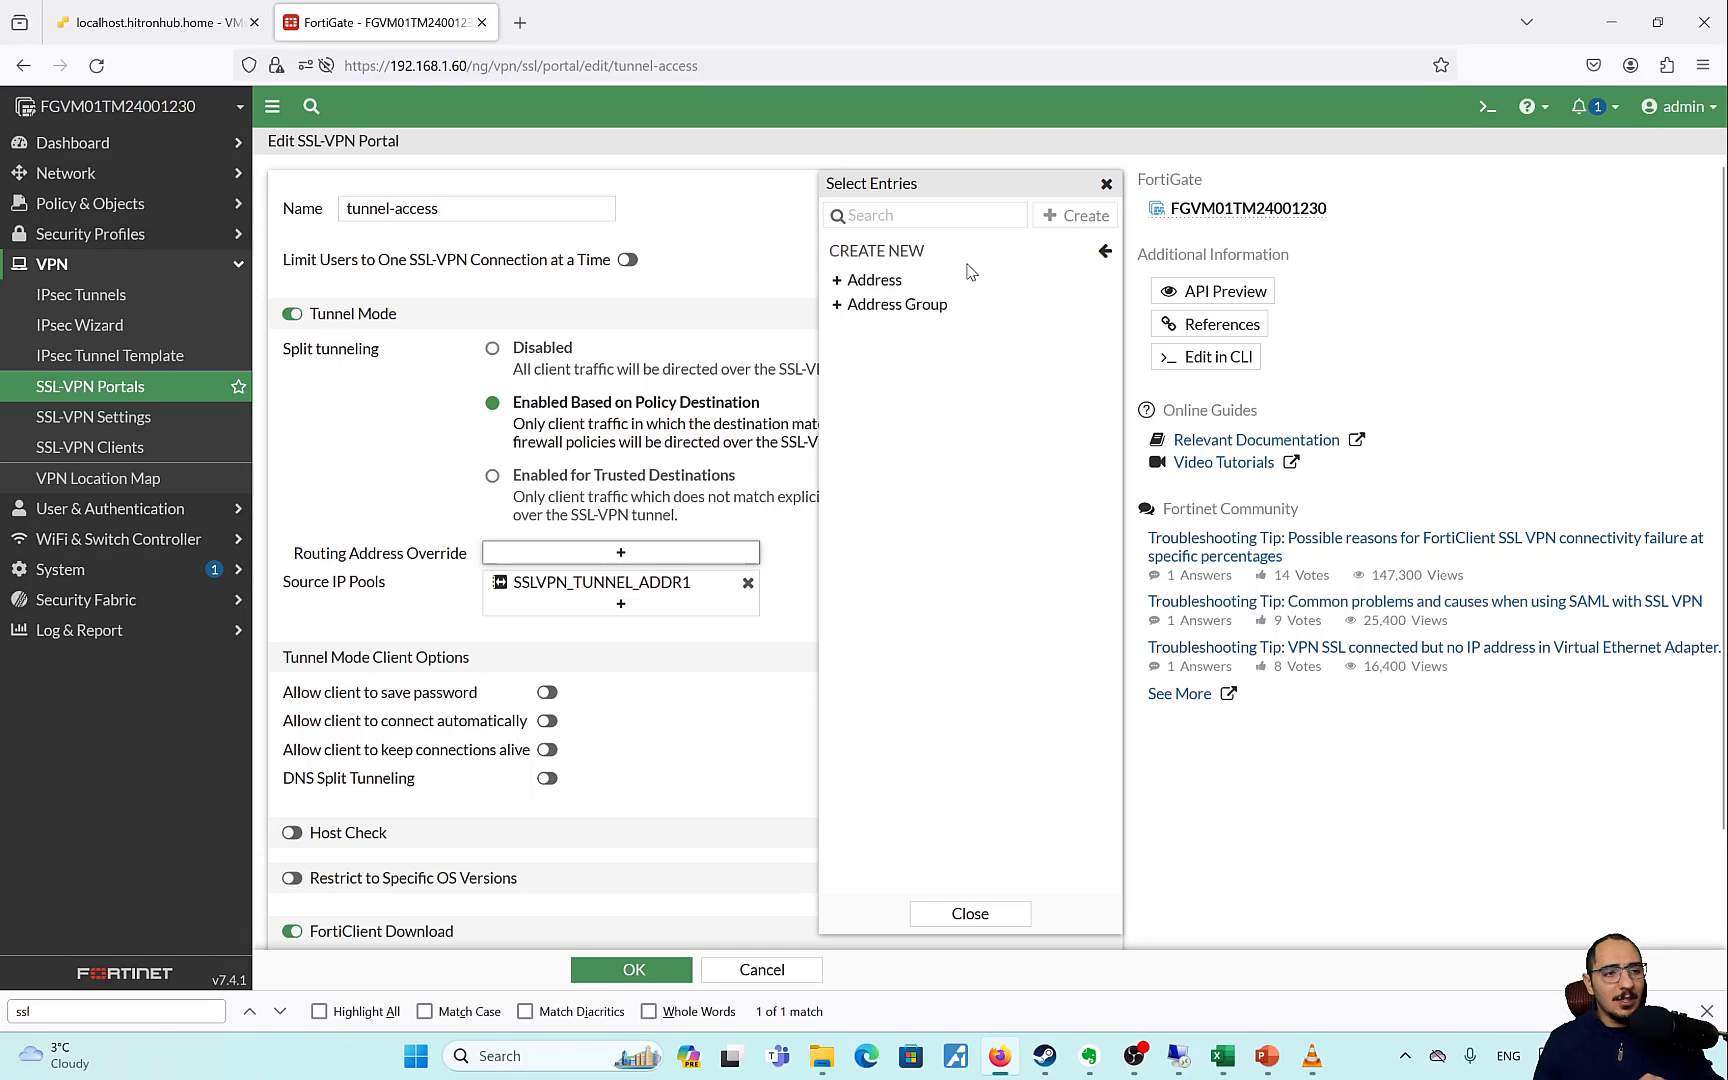
left_click(928, 280)
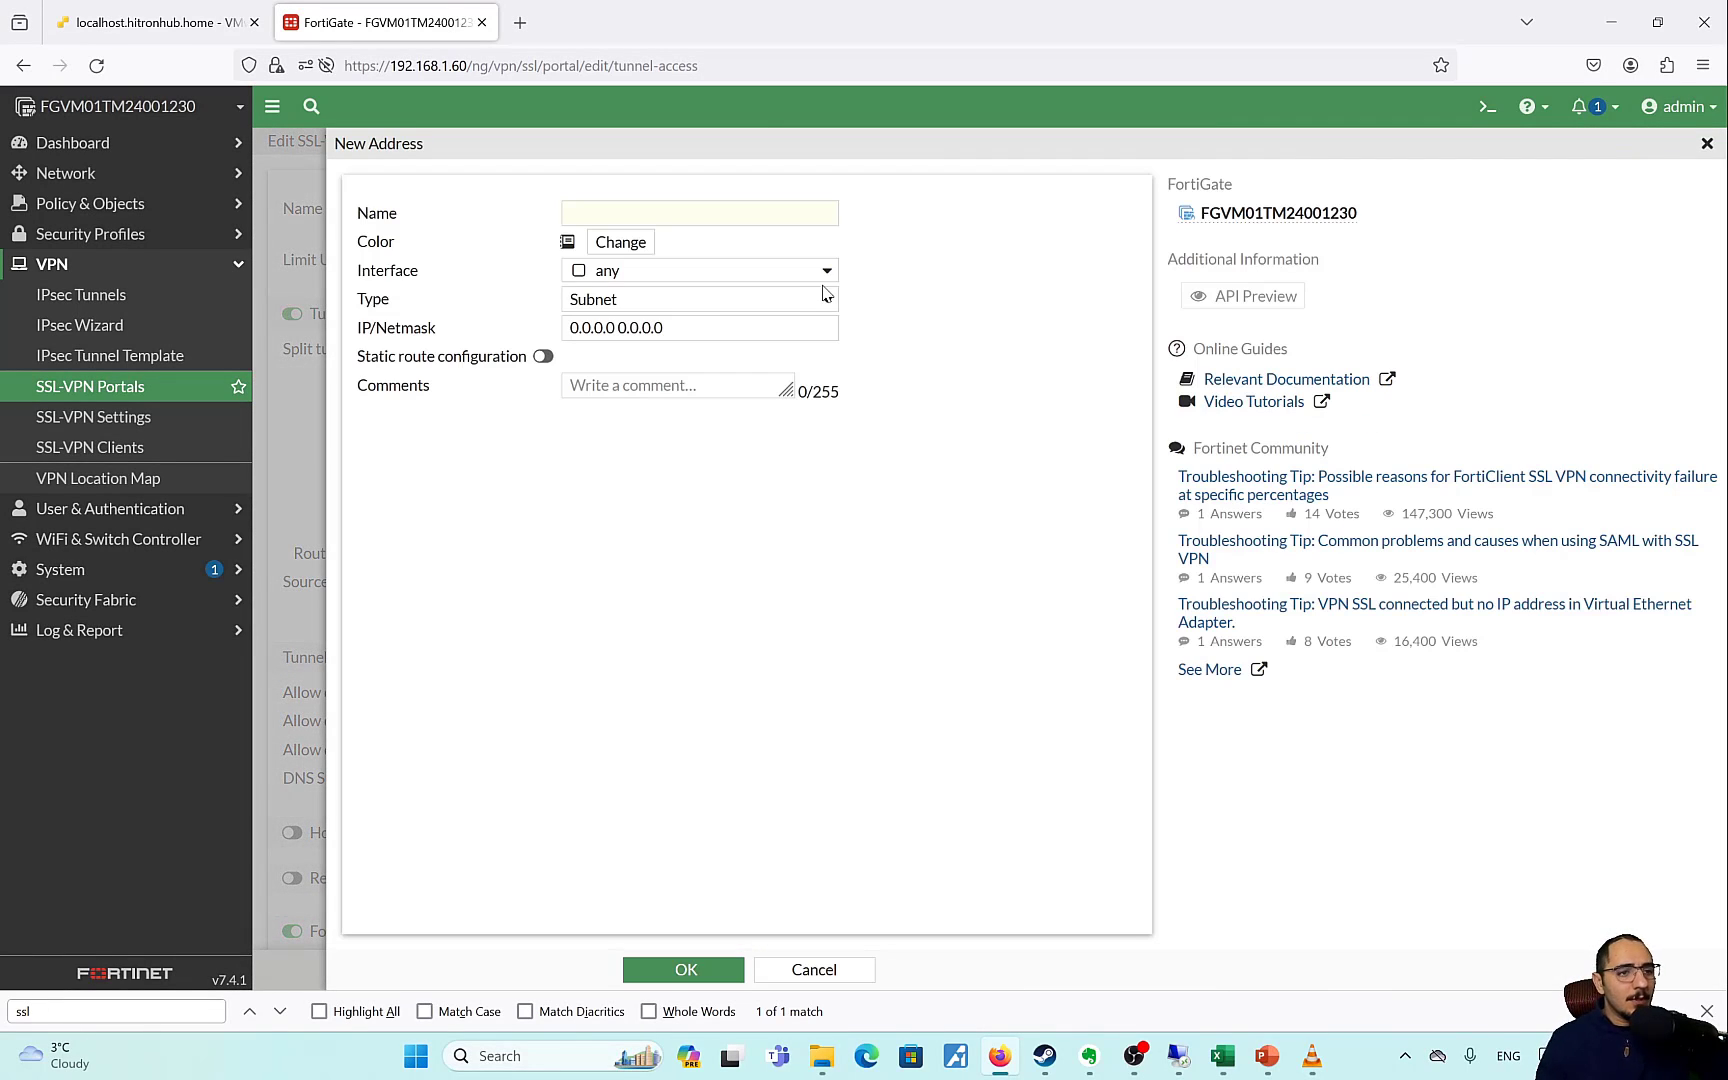
left_click(756, 215)
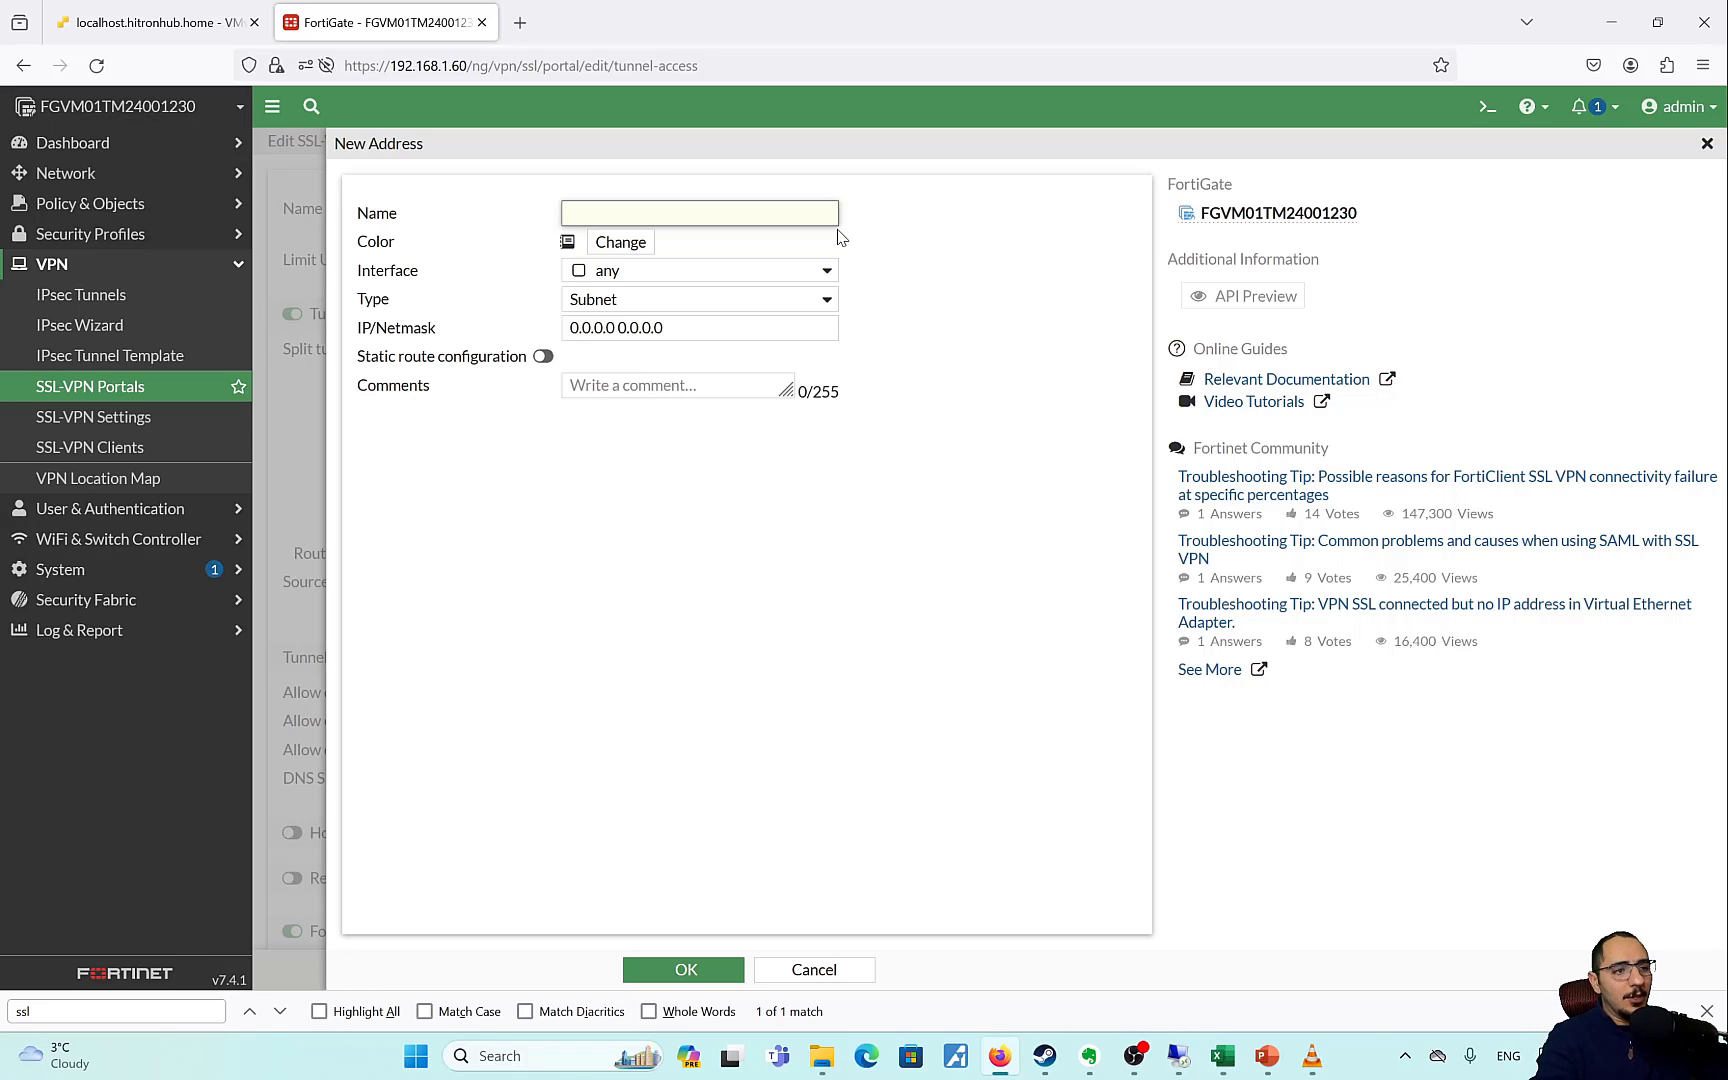
type("DC")
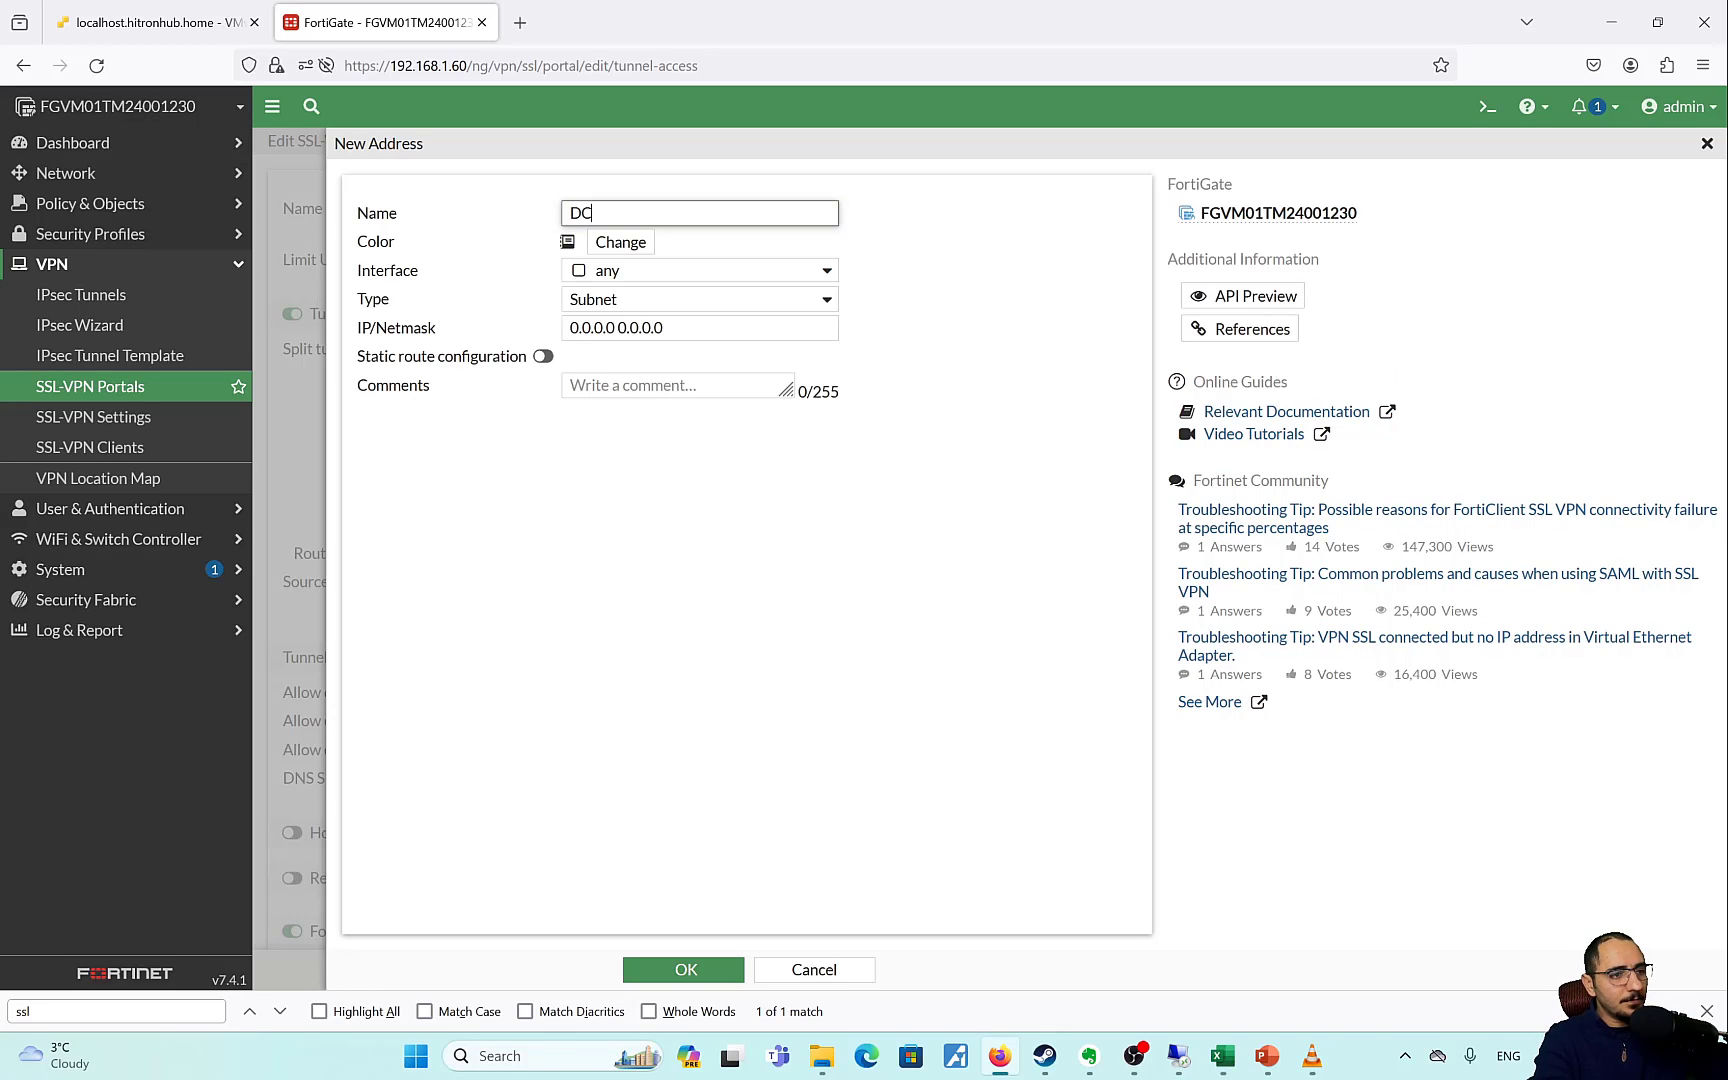
type("-Network")
key("Tab")
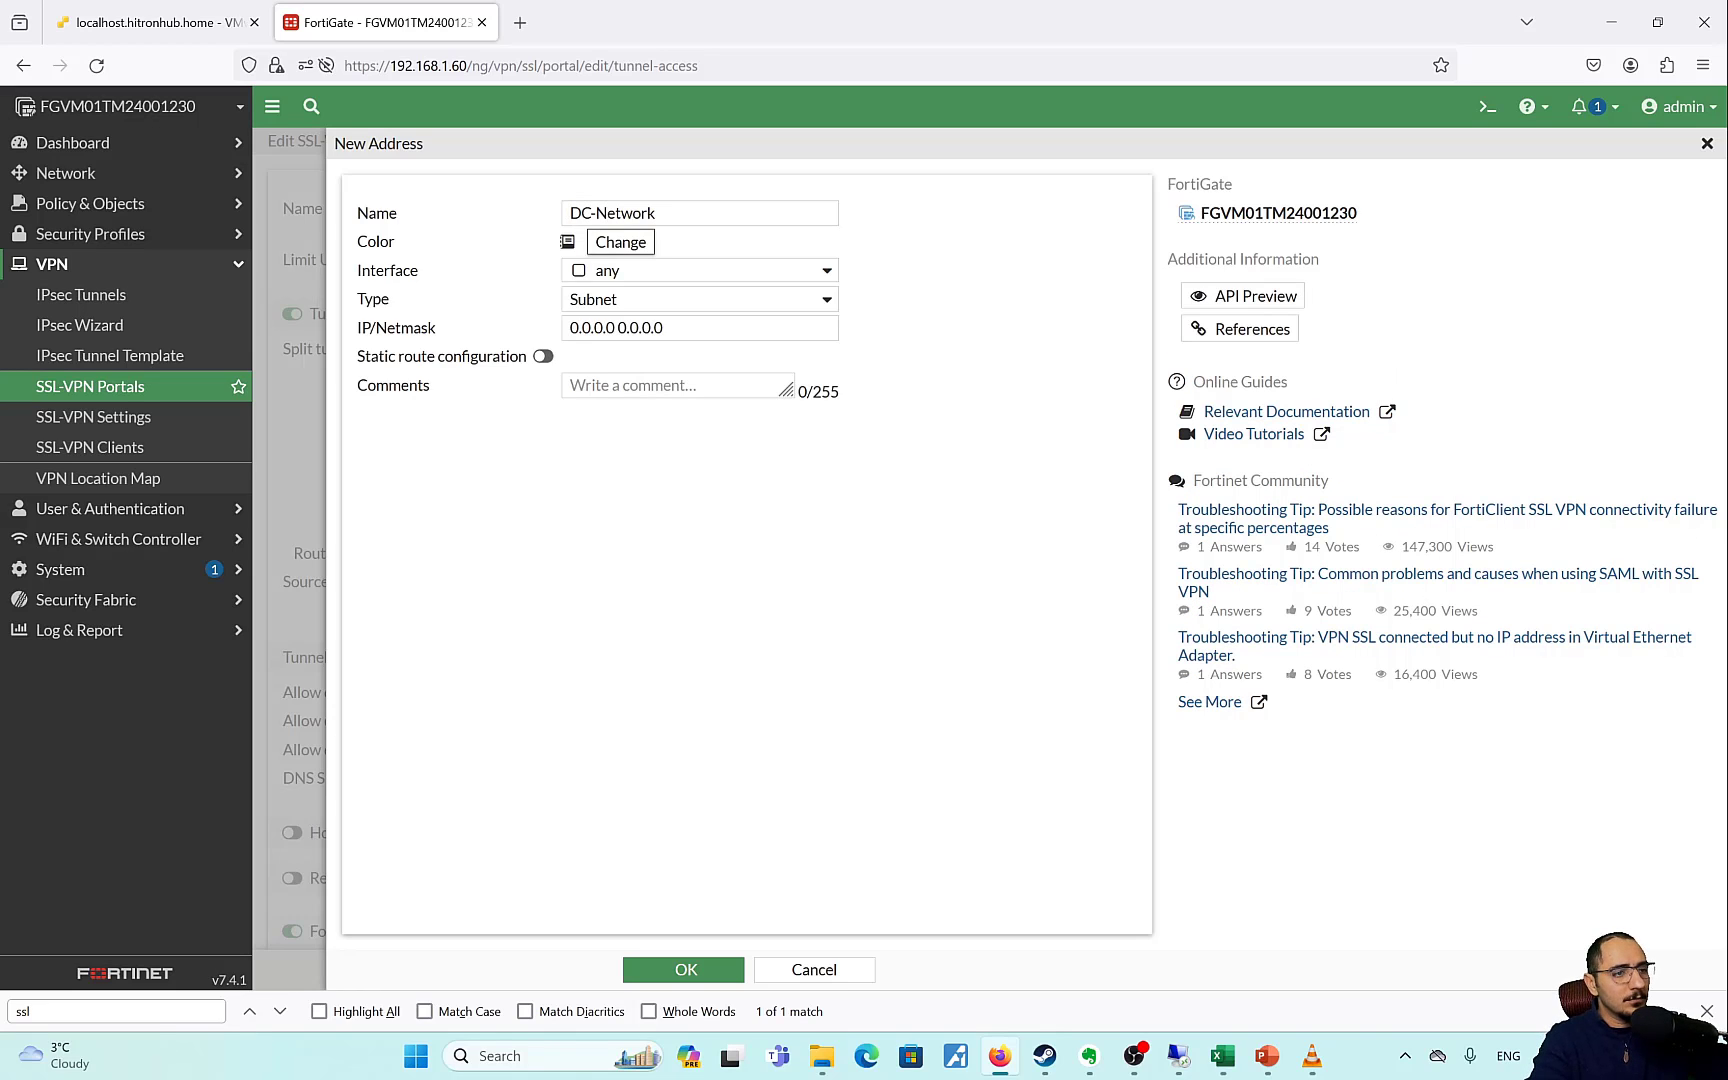
Set the new address's IP/Netmask to 192.168.20.0/24 and save the address object.
left_click(705, 316)
triple_click(709, 320)
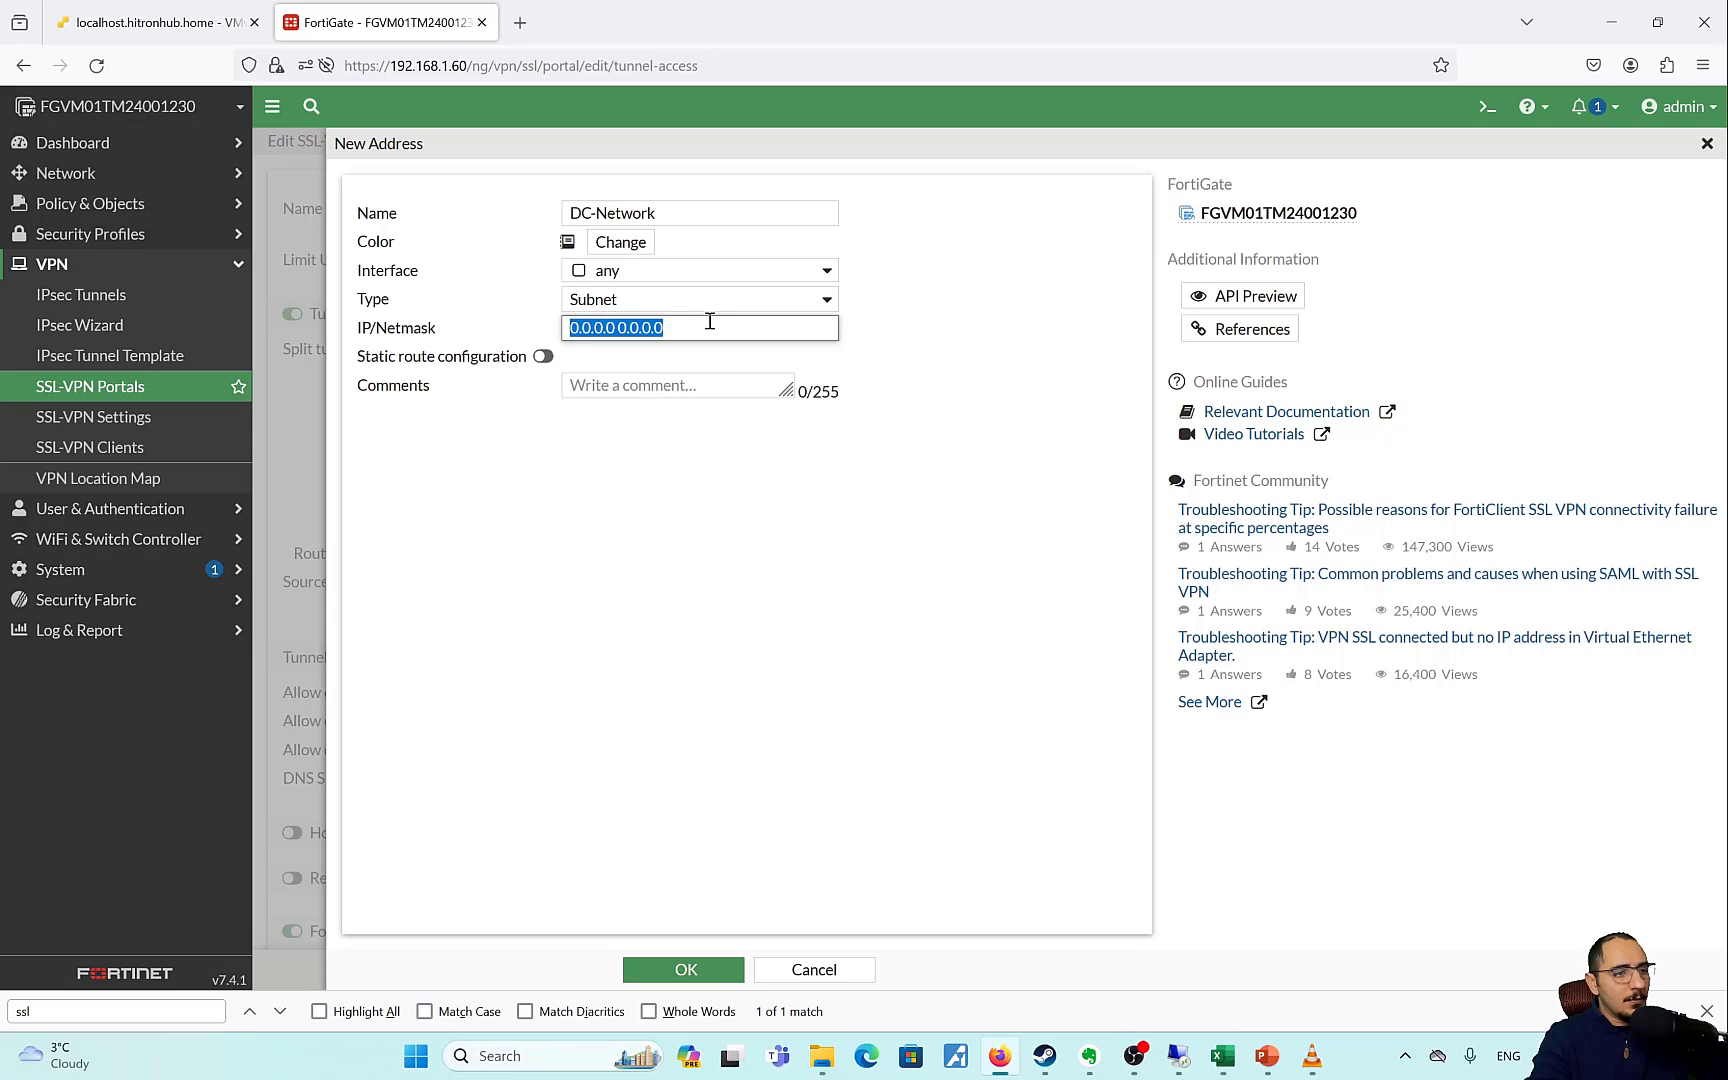
type("192.168.20.0/24")
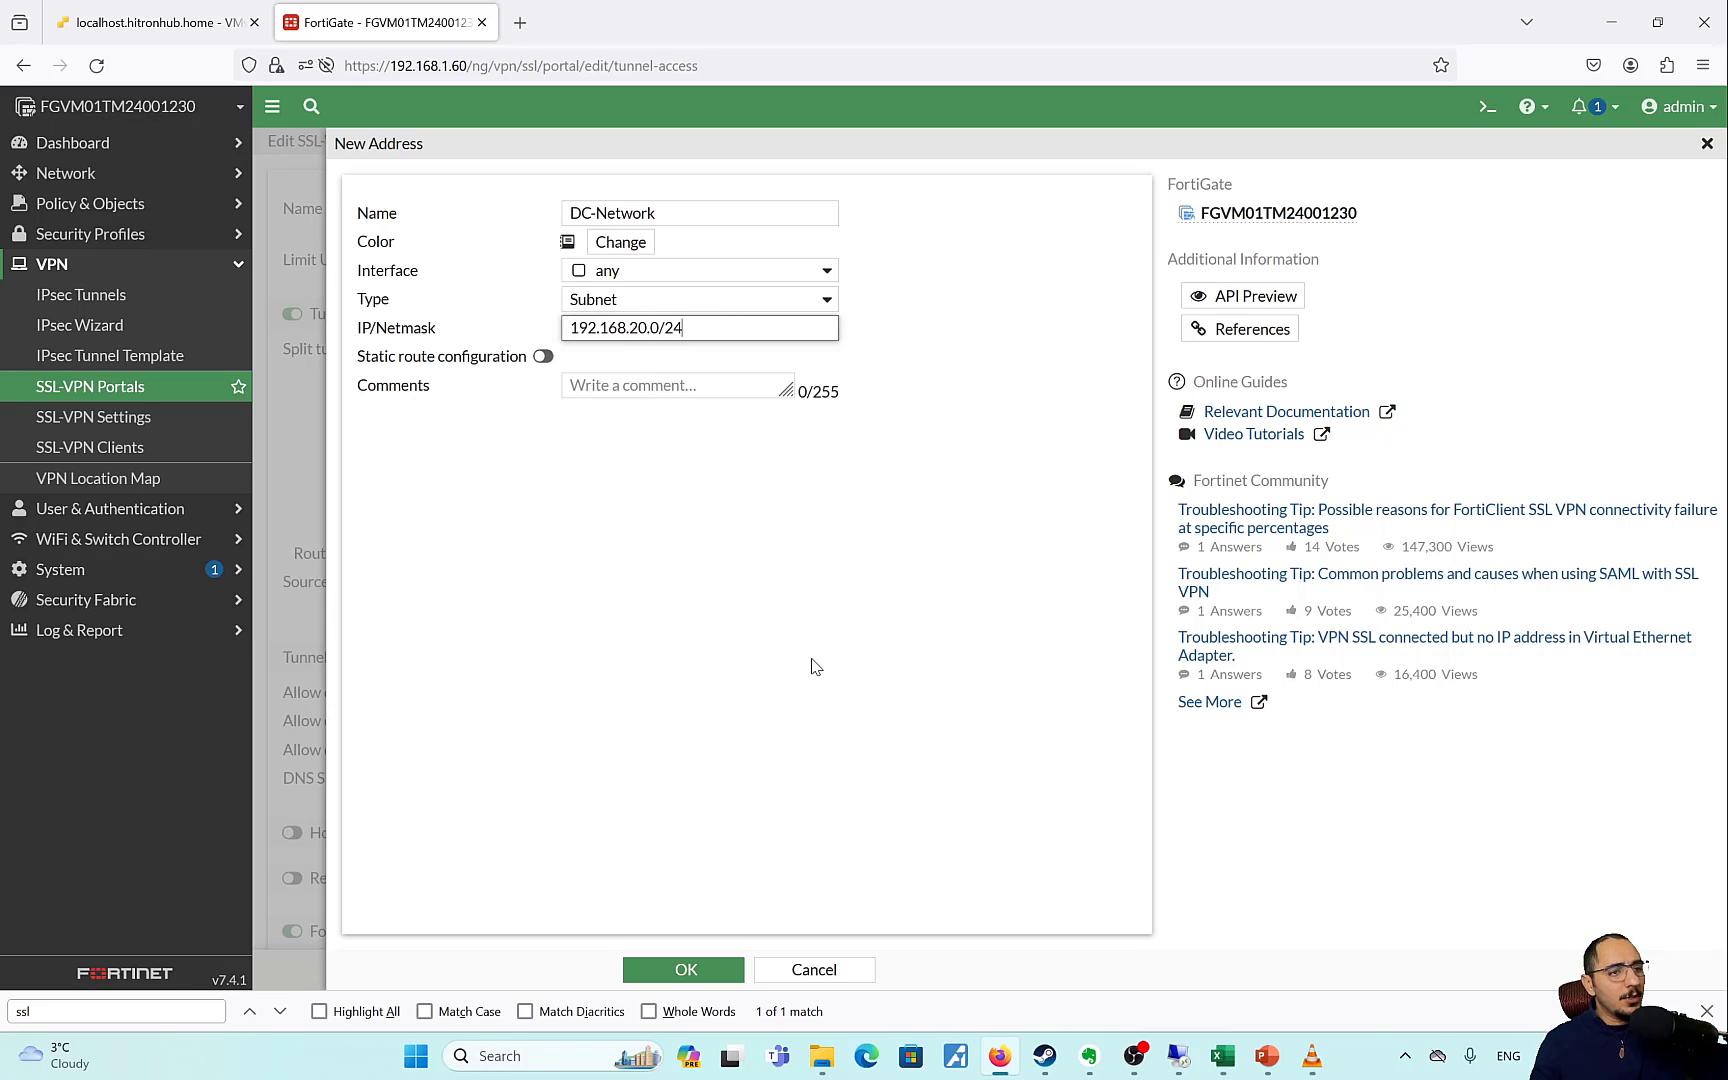
left_click(780, 574)
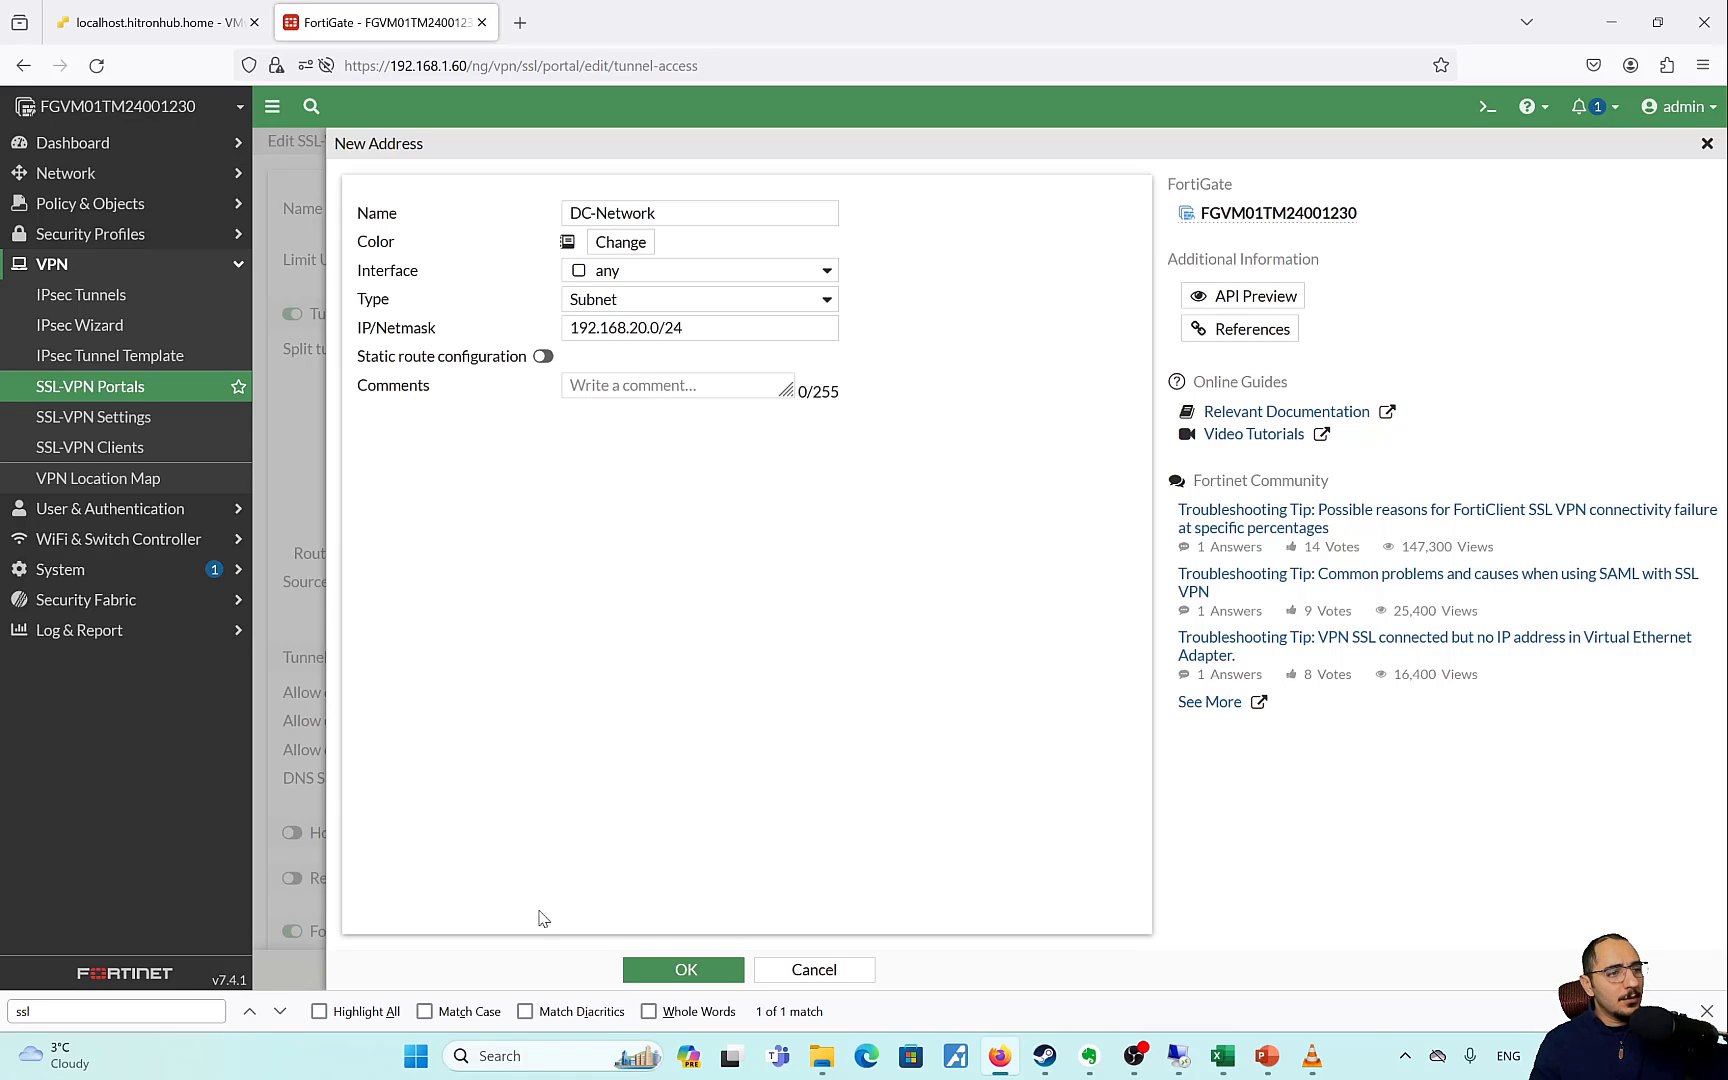
left_click(682, 975)
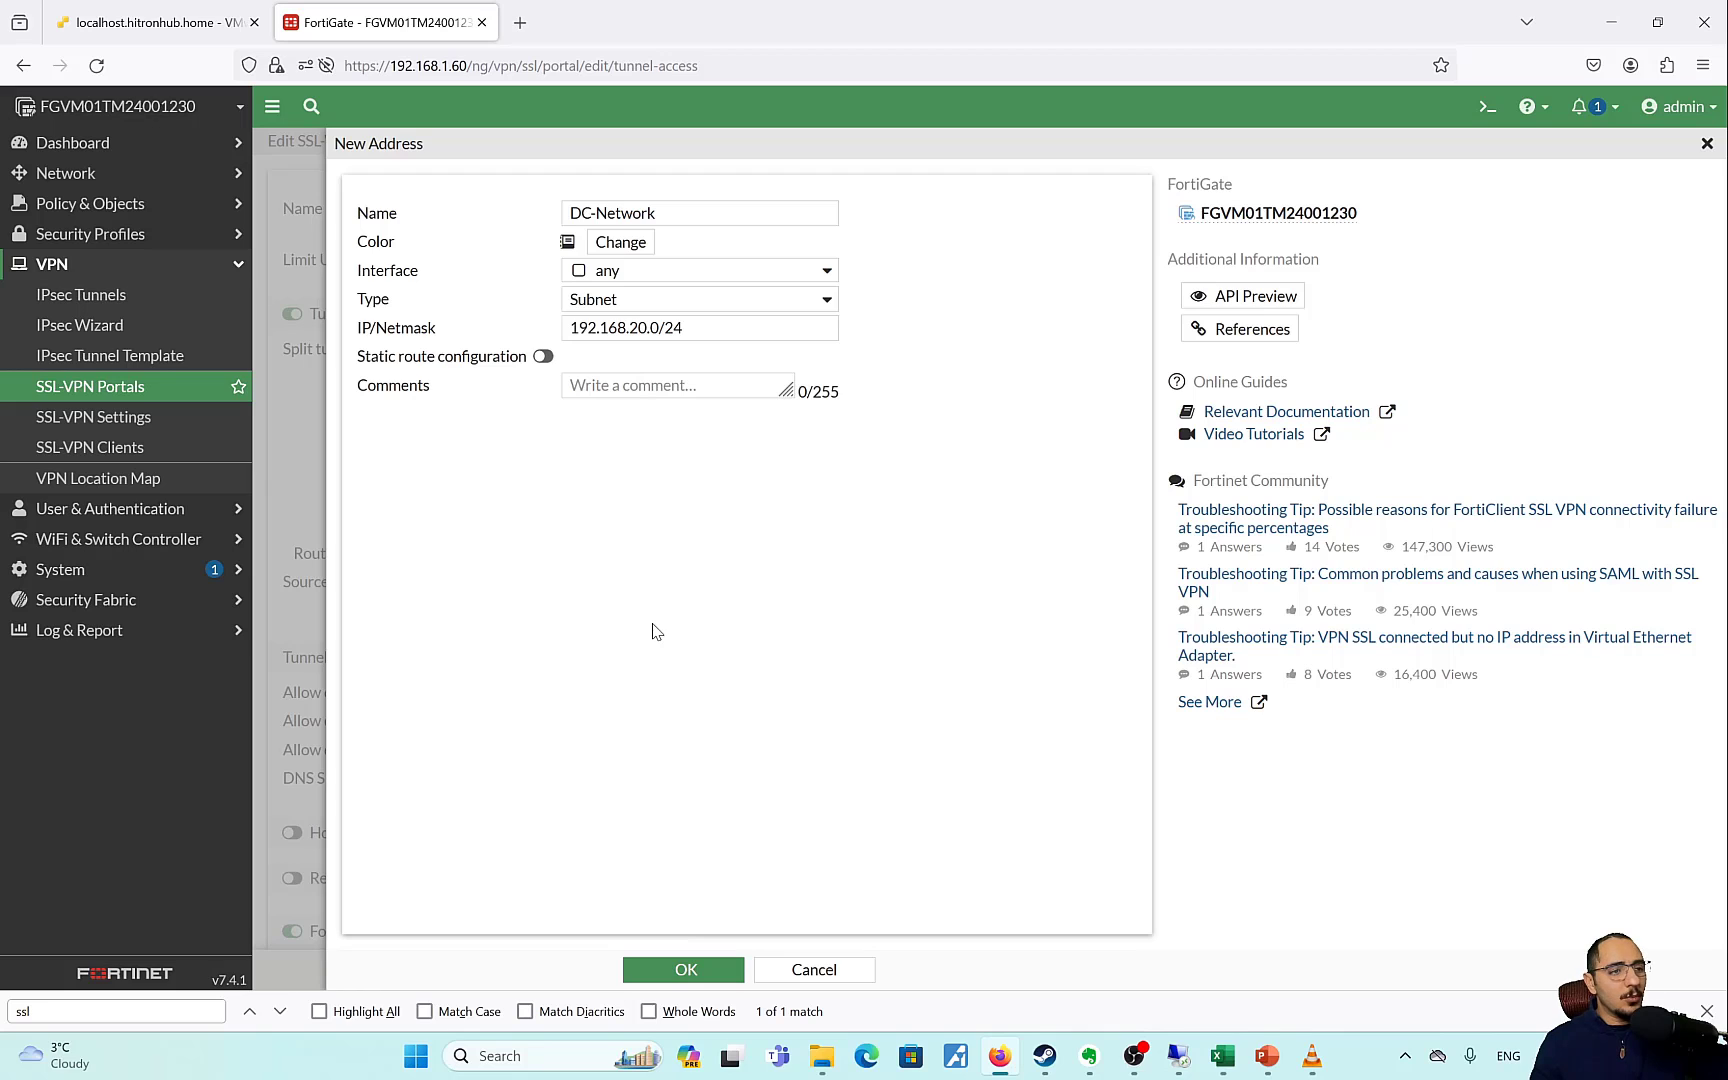
left_click(684, 969)
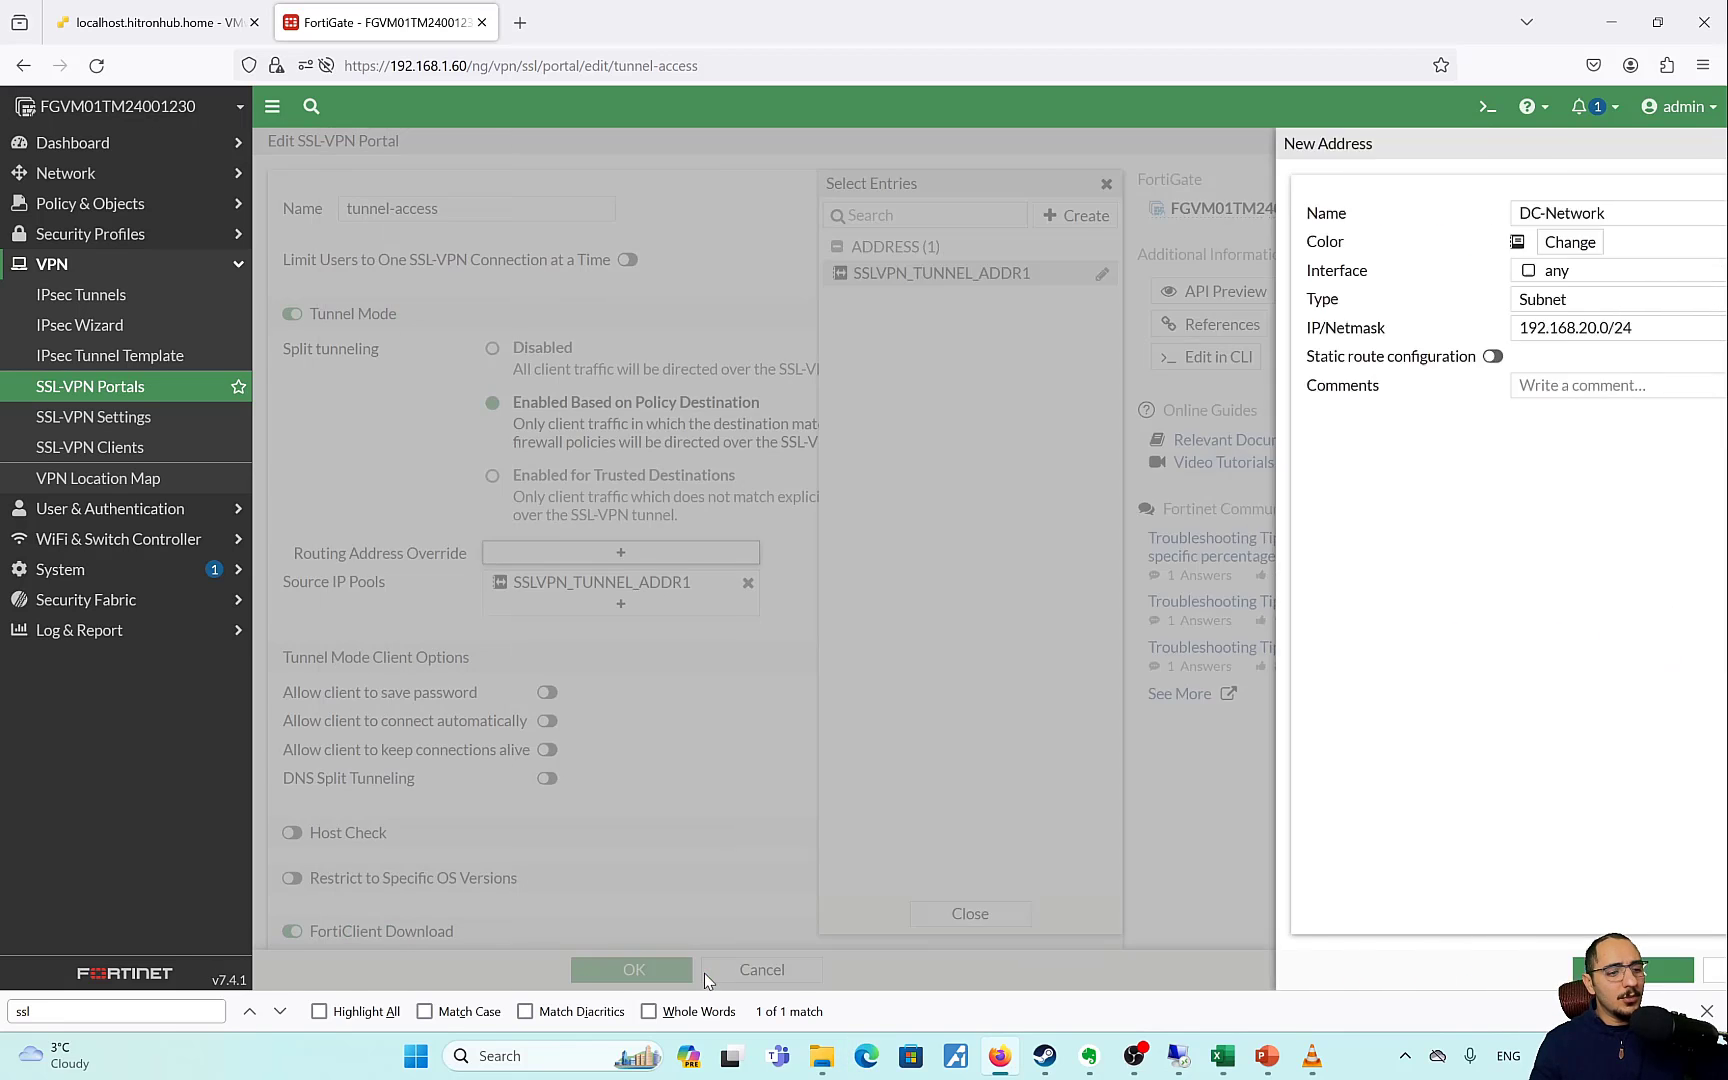
Assign DC-Network as the portal's Routing Address Override and save the tunnel-access portal.
left_click(940, 276)
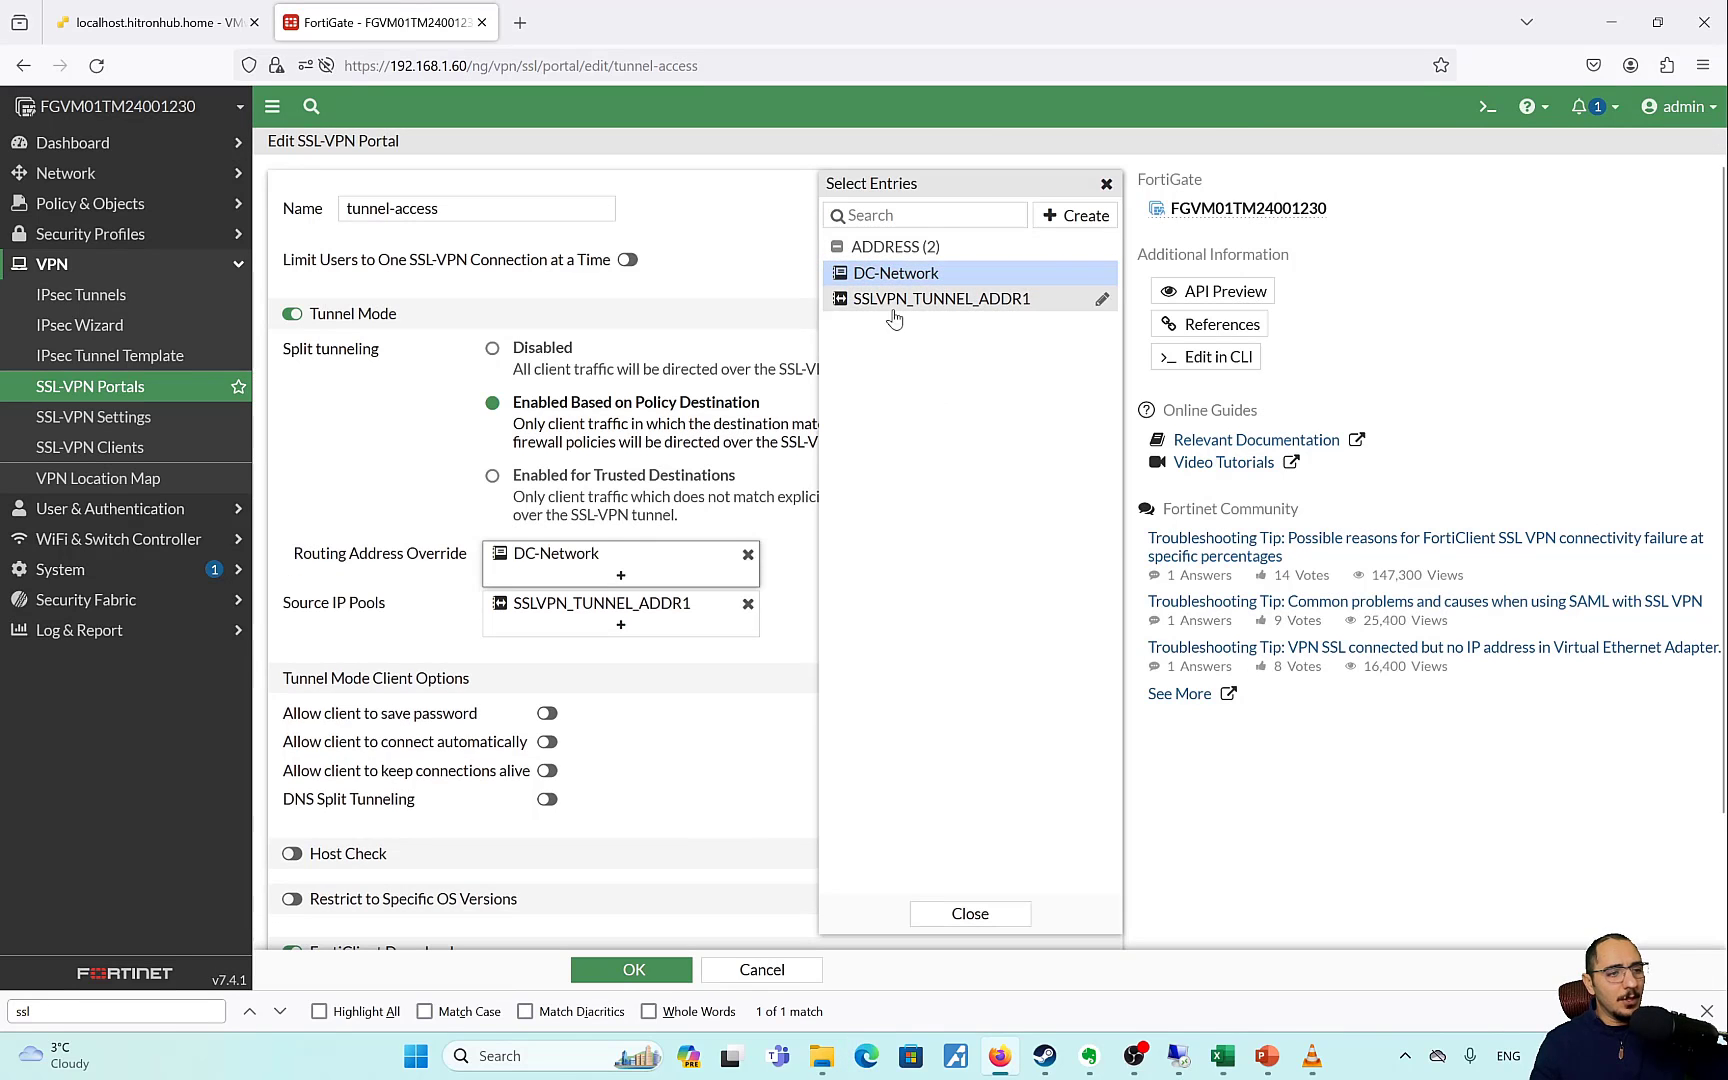
left_click(362, 473)
scroll(450, 650, "down", 3)
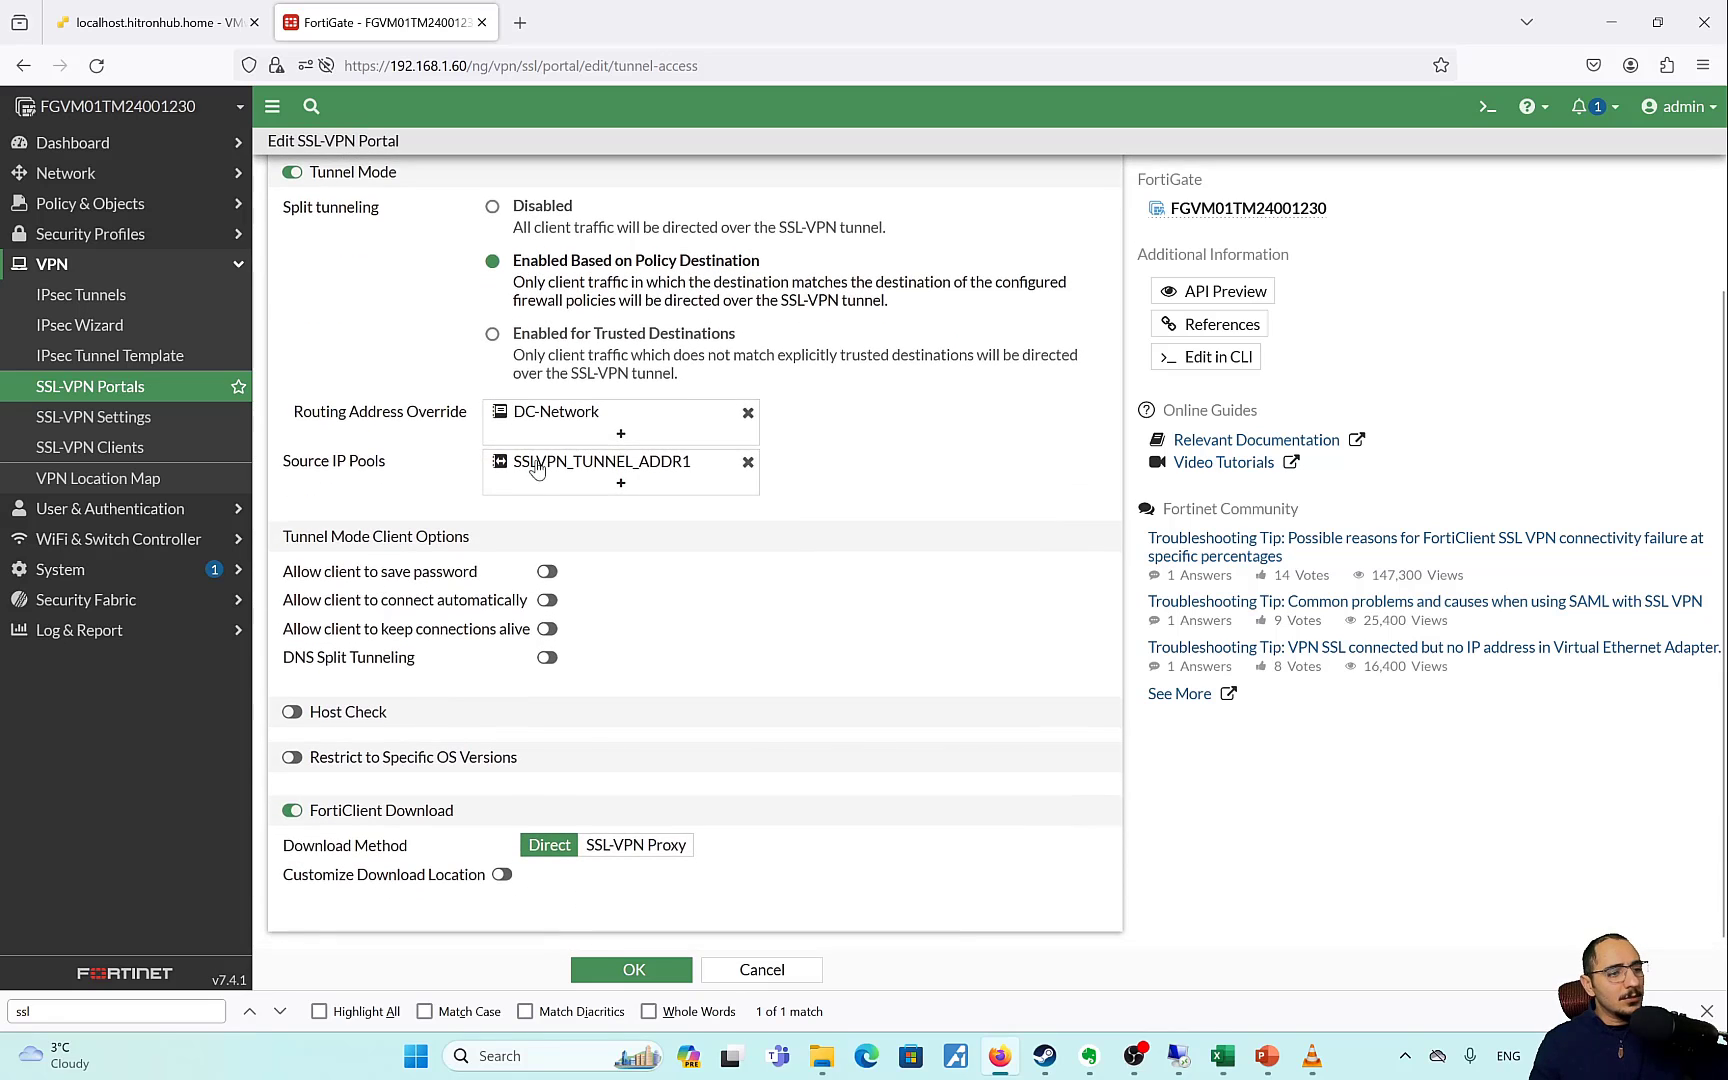
scroll(547, 572, "up", 3)
scroll(447, 507, "down", 3)
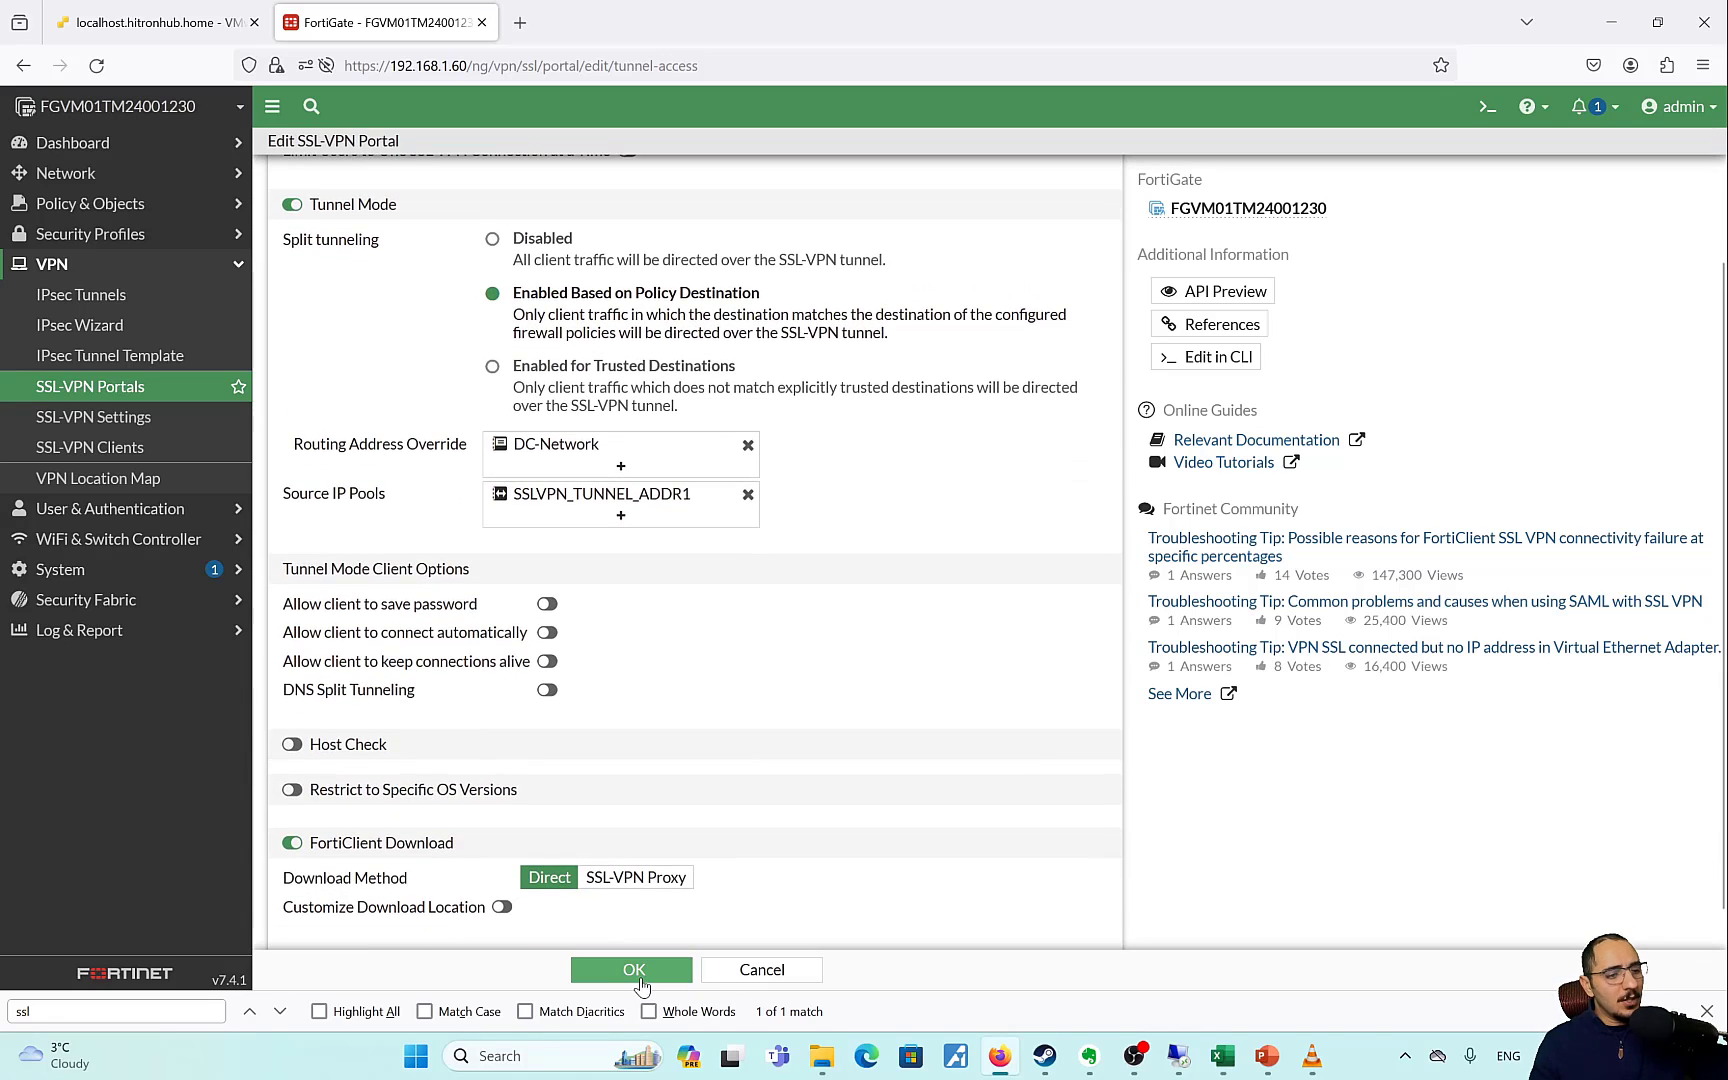
left_click(634, 969)
In the SSL-VPN Settings, choose WAN (port1) as the listening interface.
left_click(158, 417)
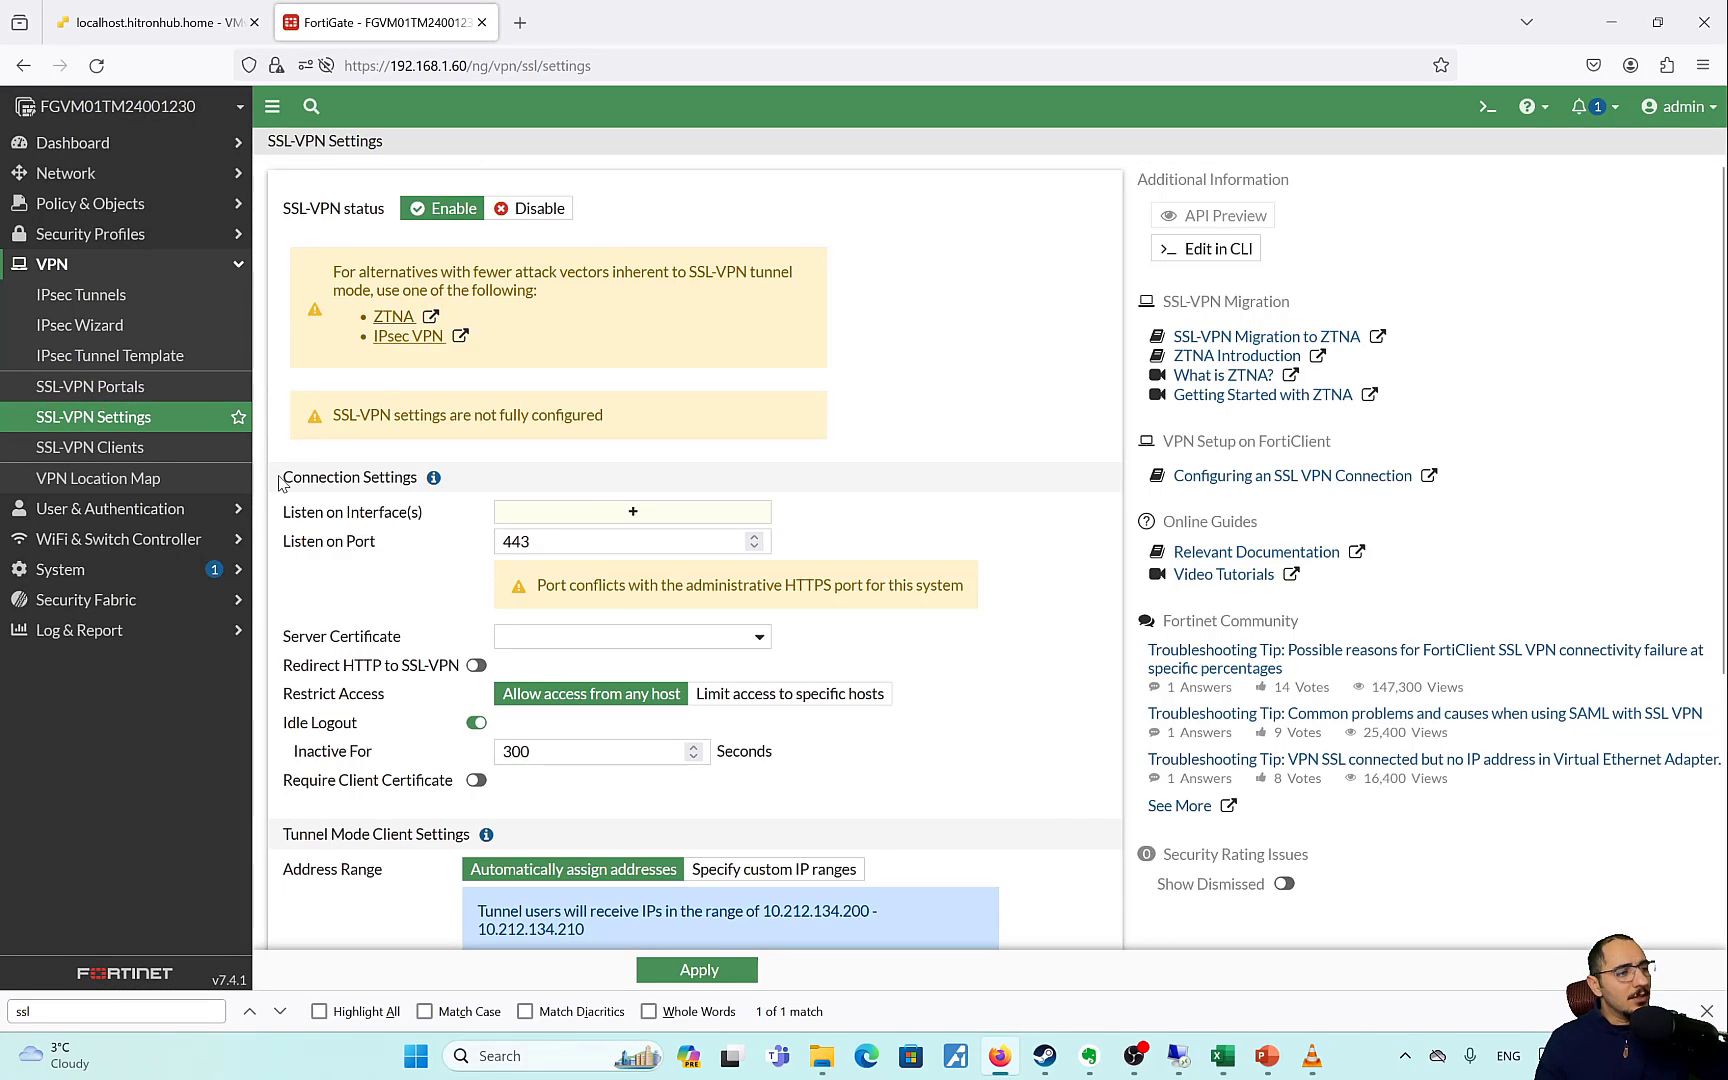
left_click(636, 512)
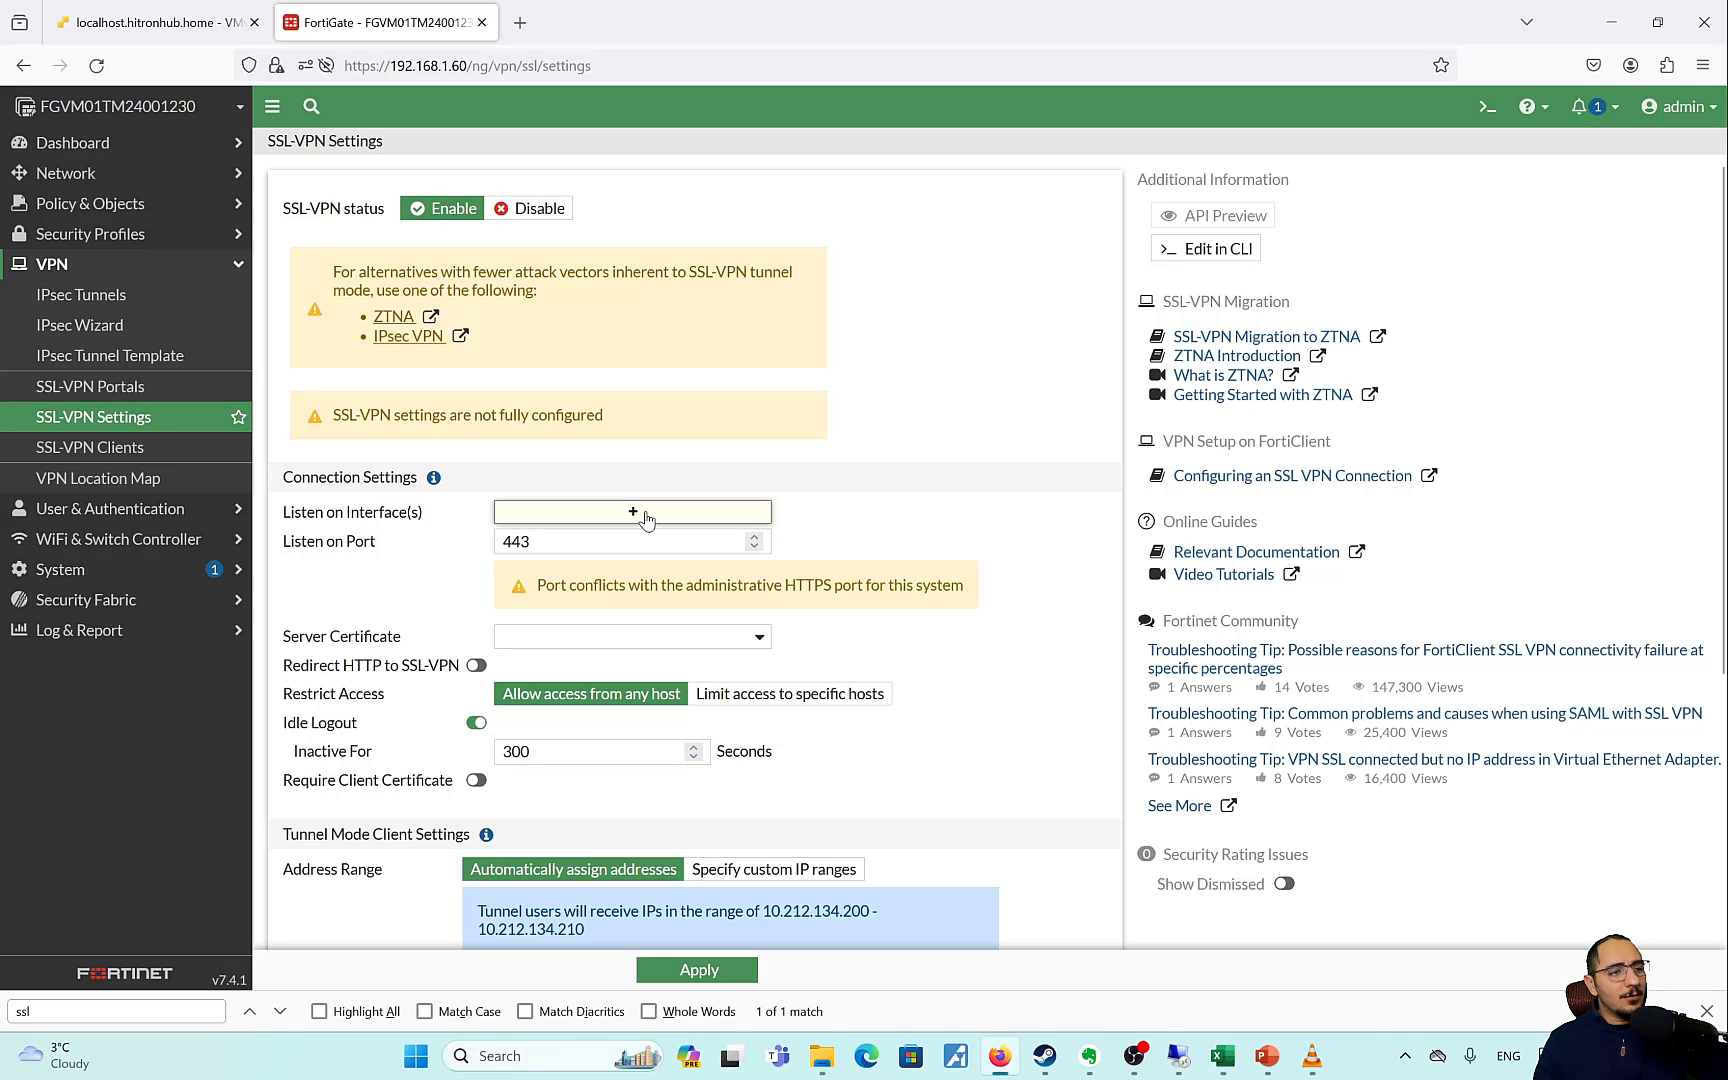
mouse_move(919, 287)
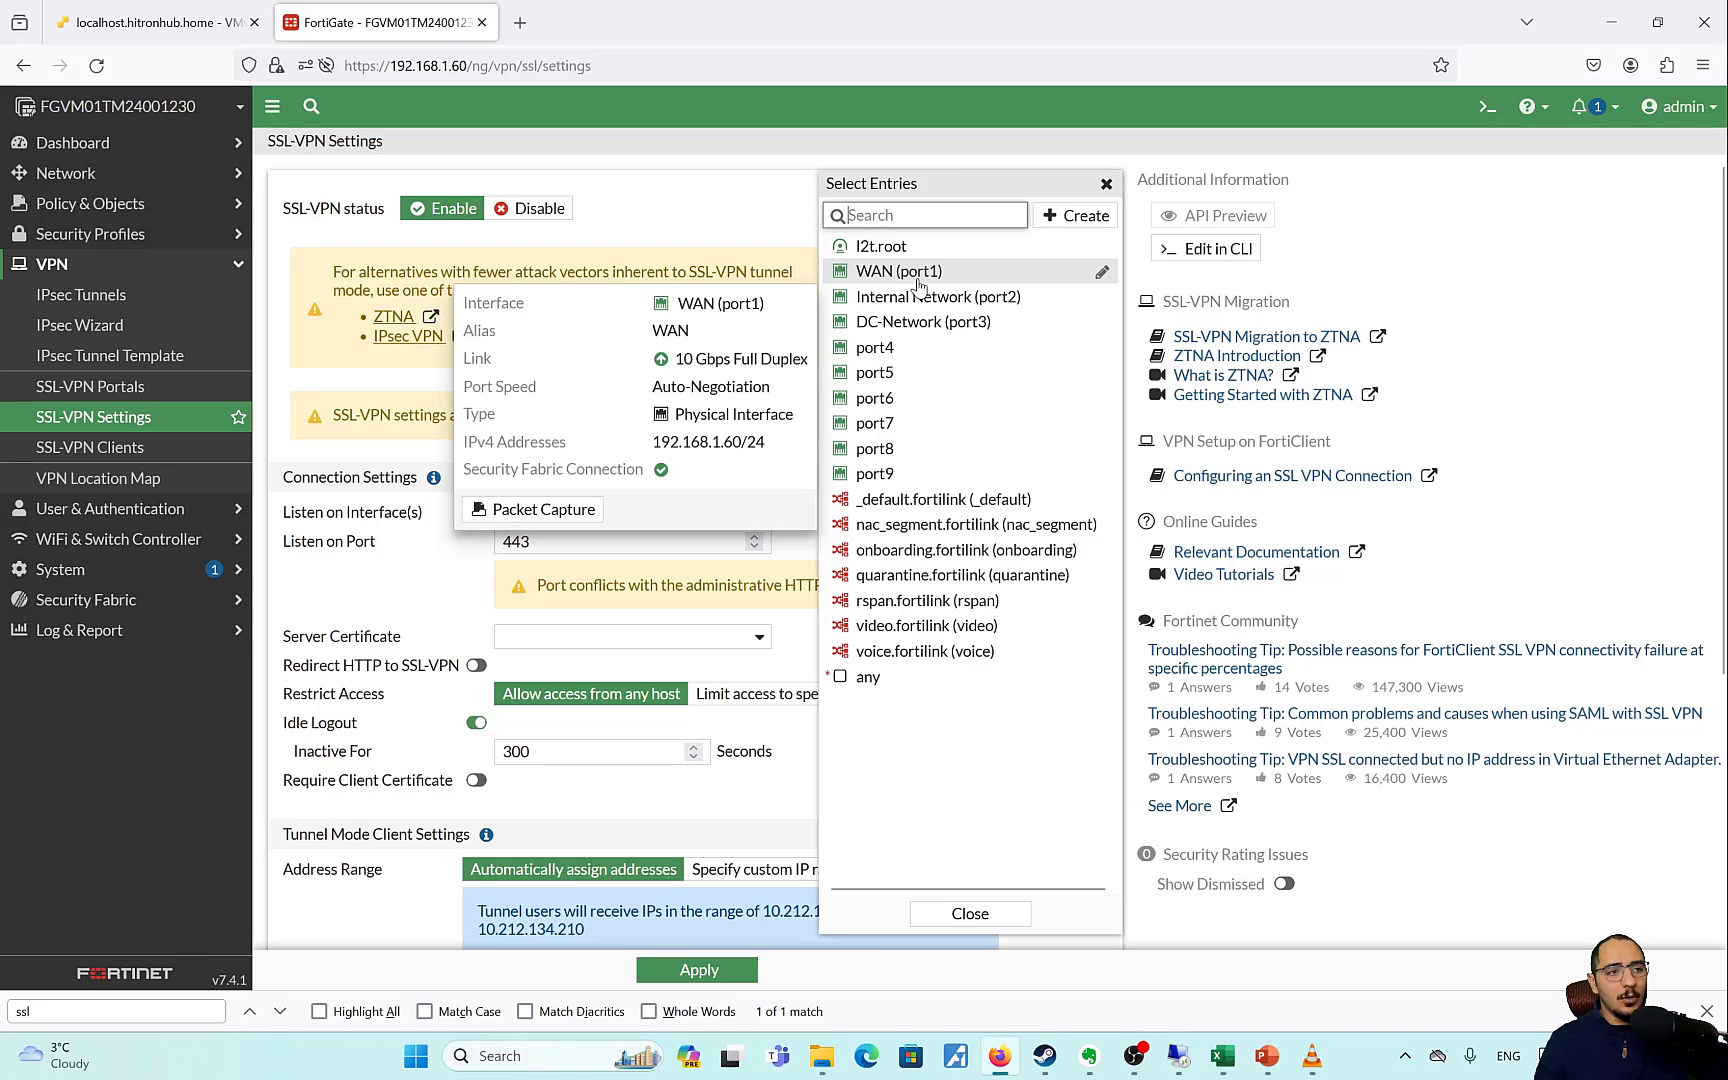
left_click(919, 283)
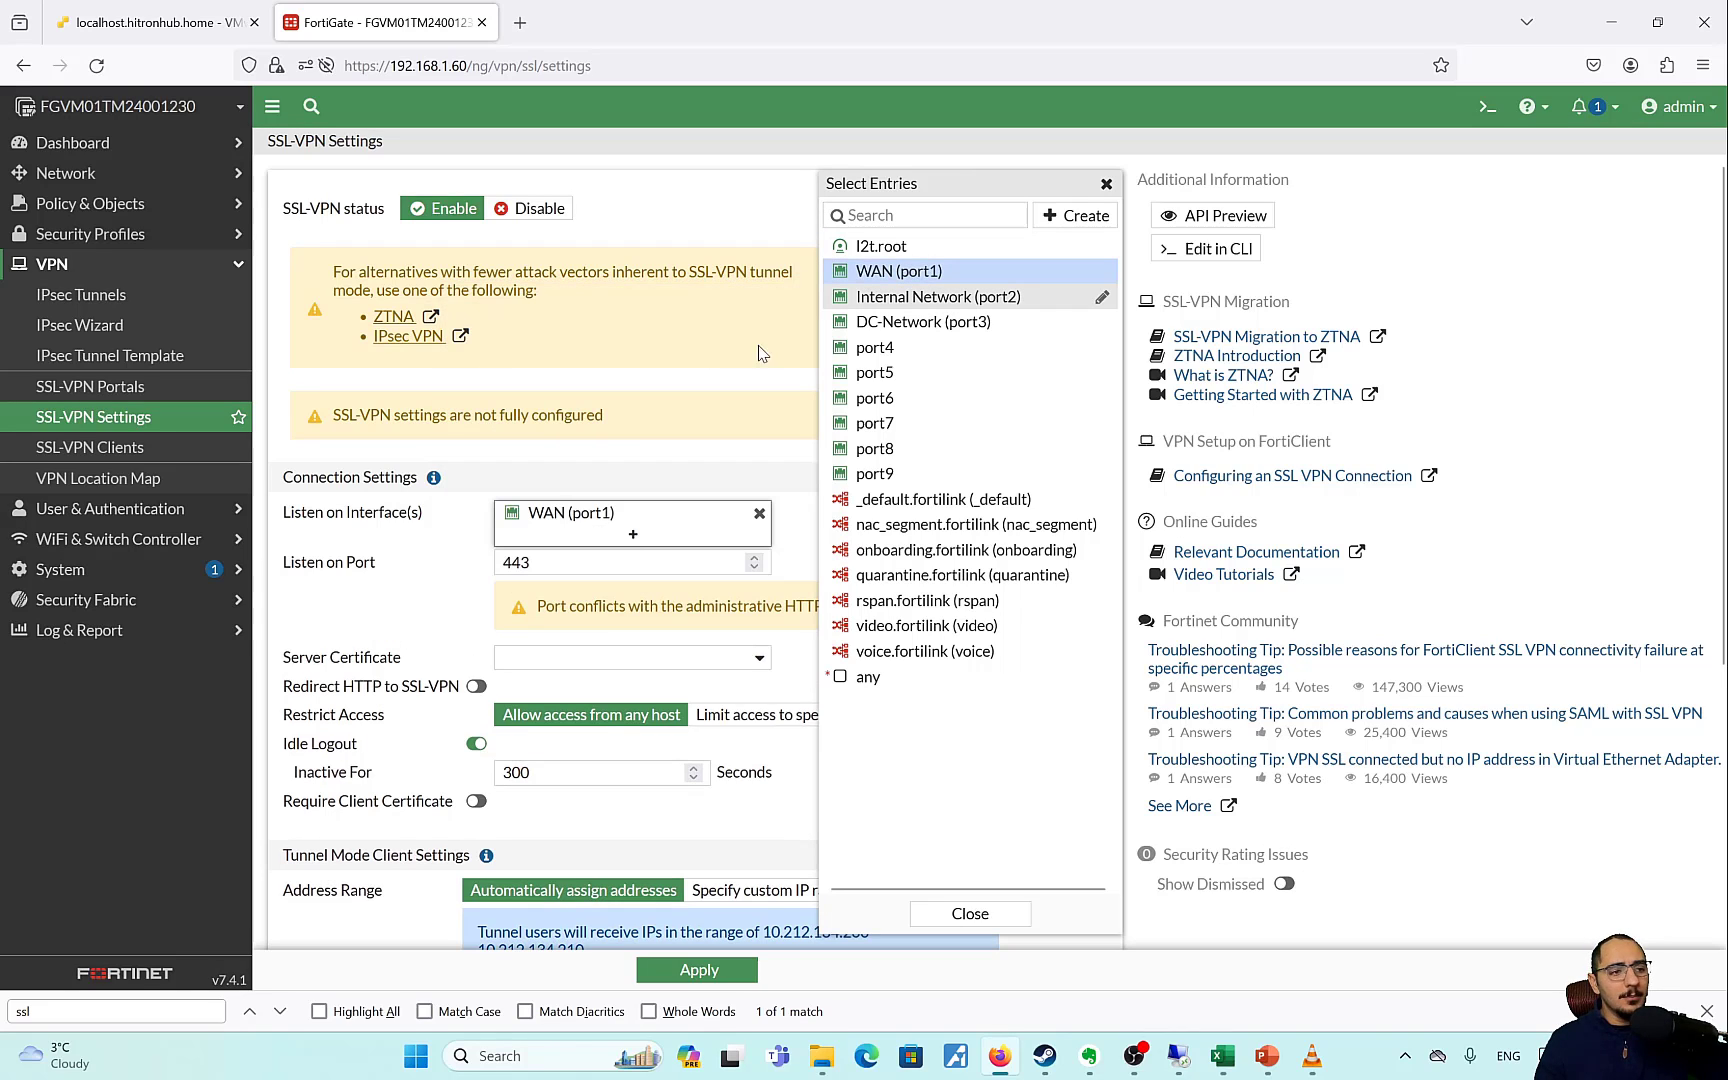
Set the SSL-VPN listening port to 10443.
left_click(590, 563)
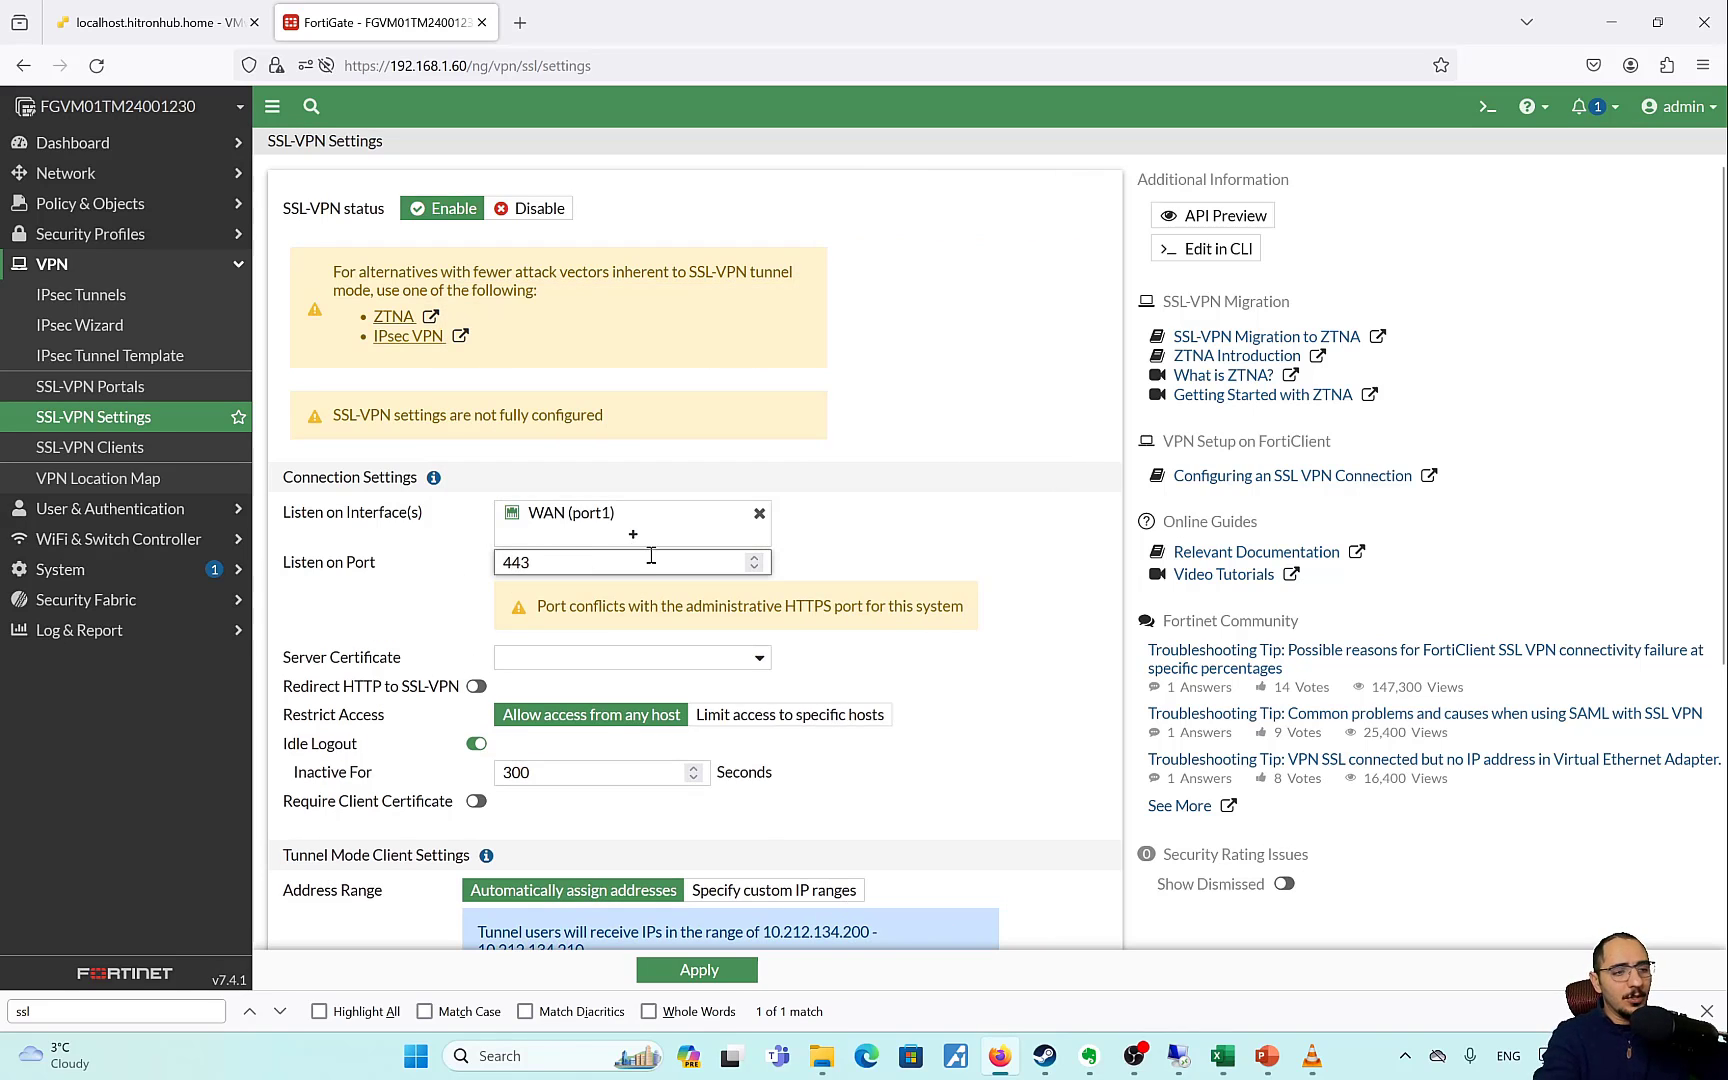
type("10")
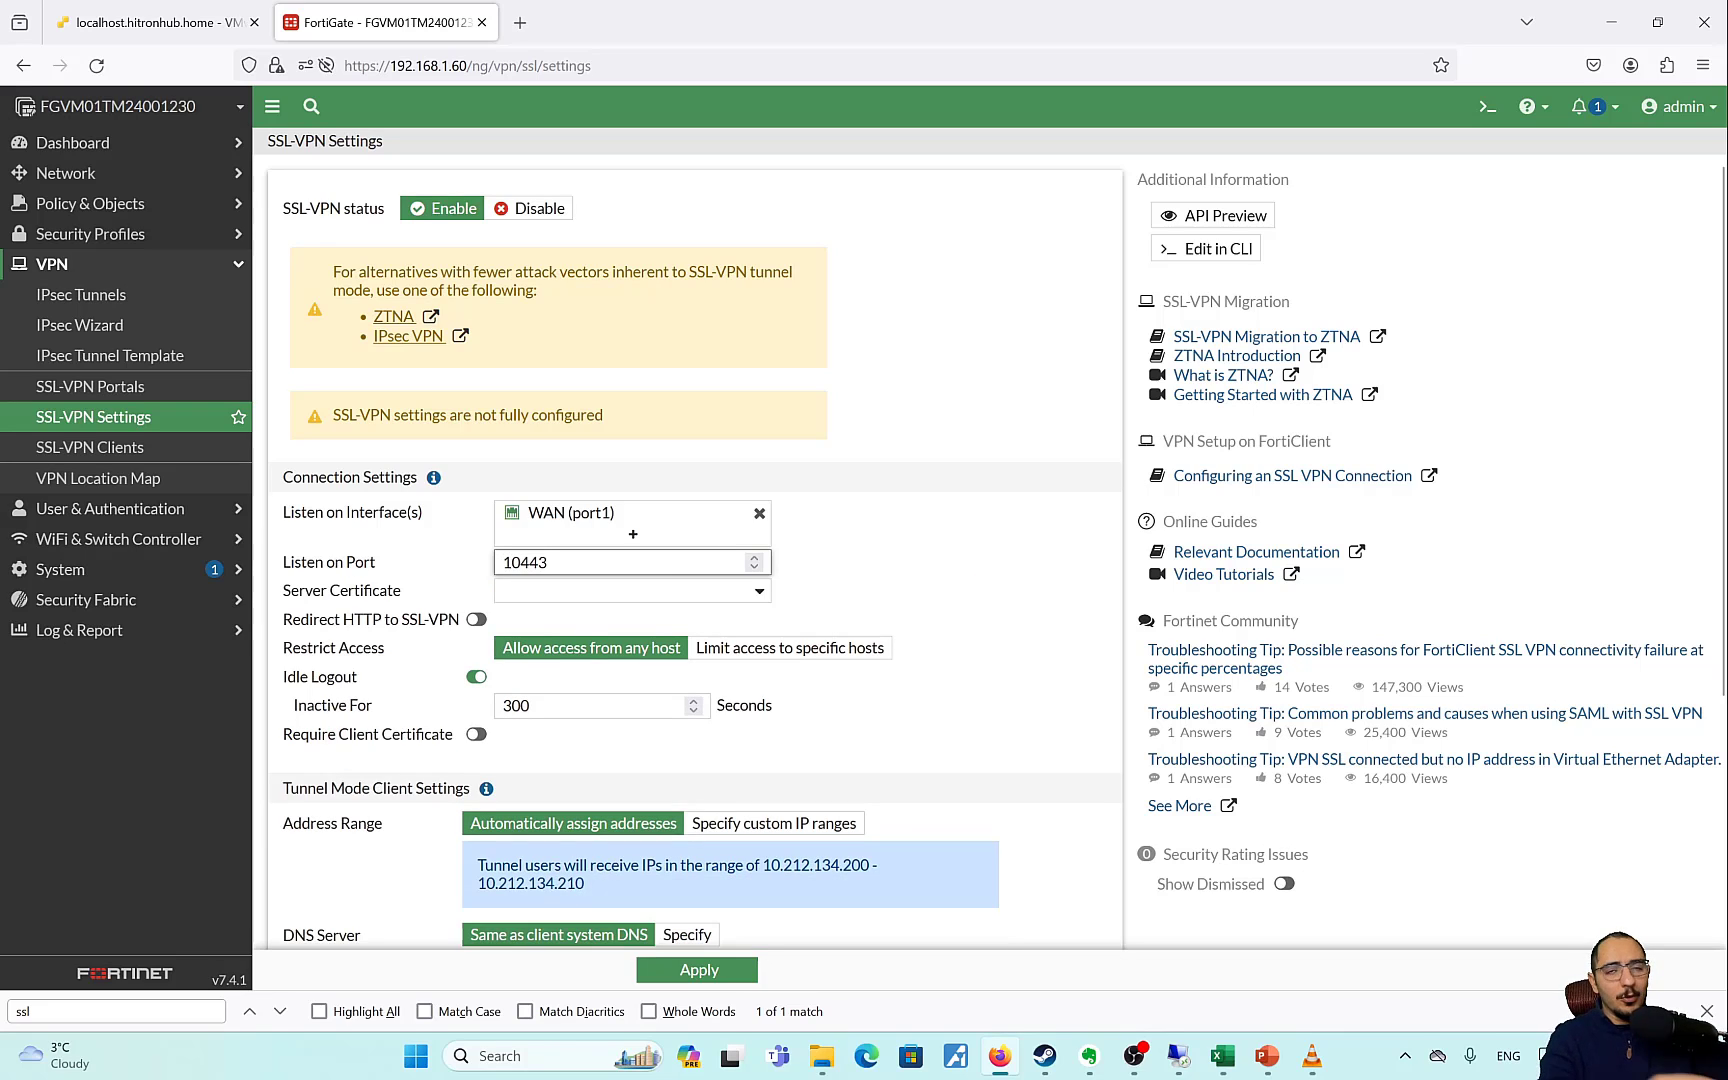
left_click(833, 596)
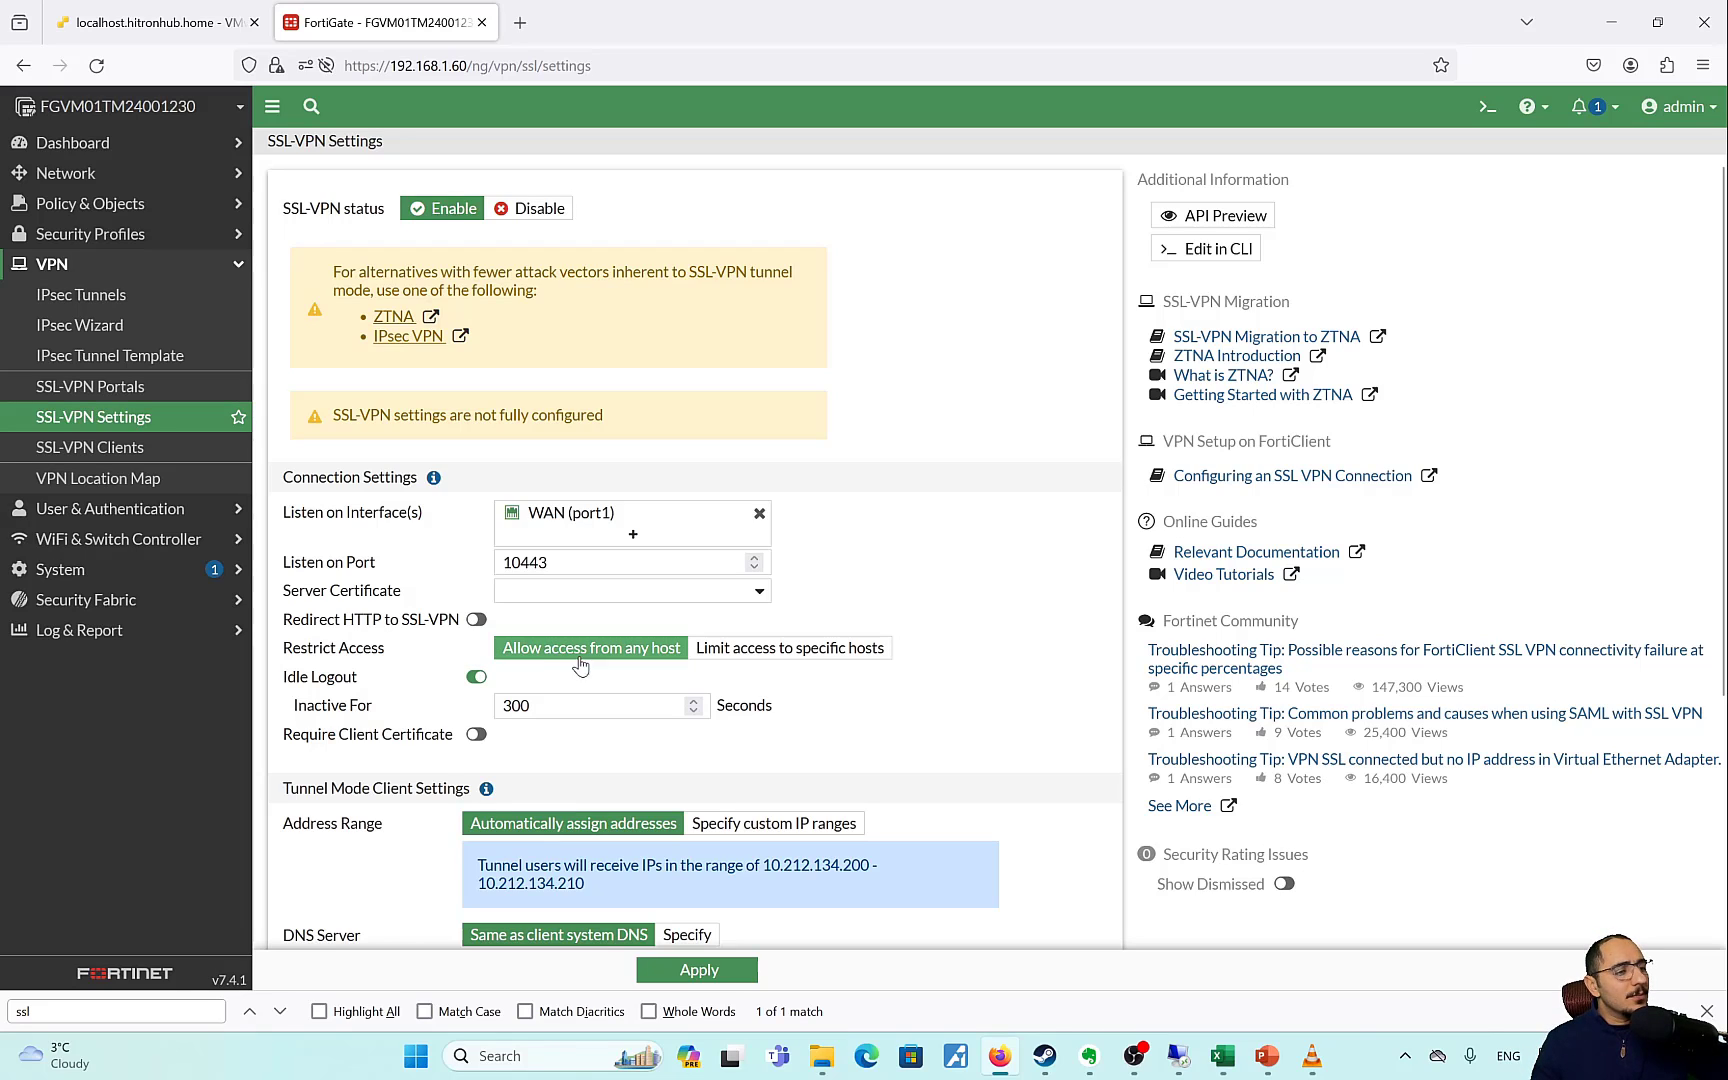
double_click(566, 562)
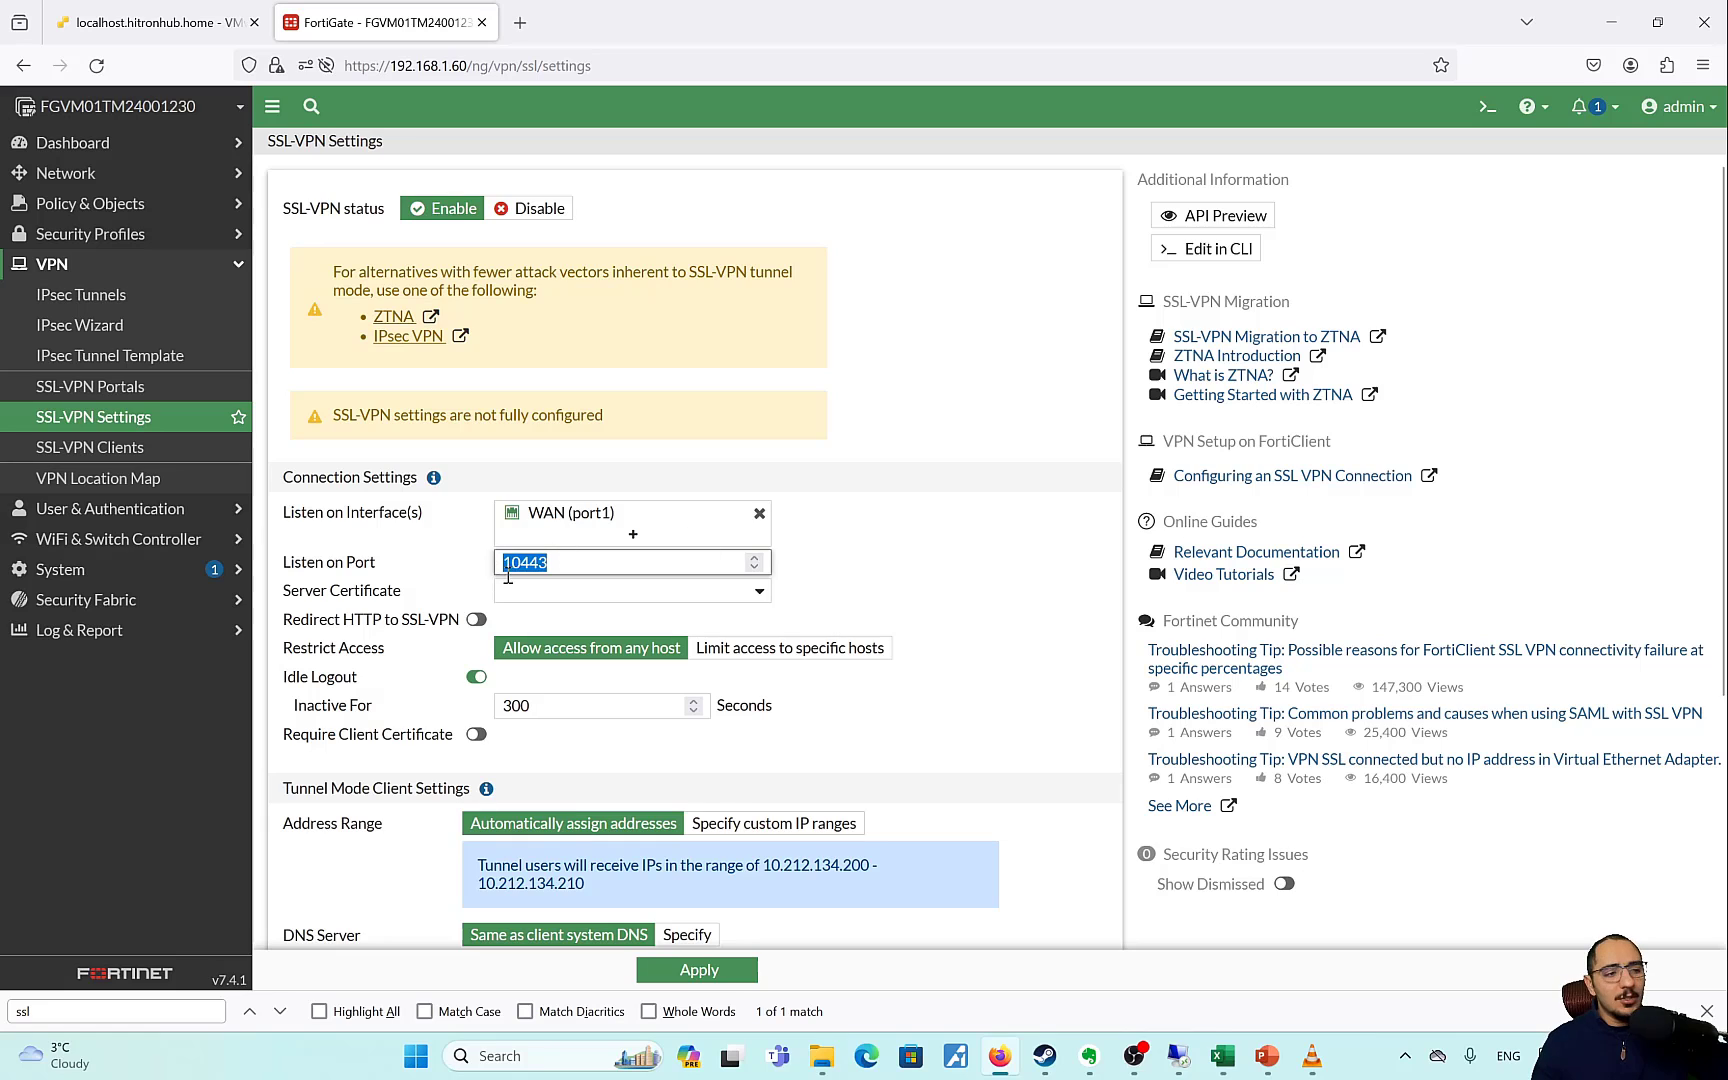
left_click(937, 543)
scroll(724, 598, "down", 1)
scroll(724, 598, "down", 2)
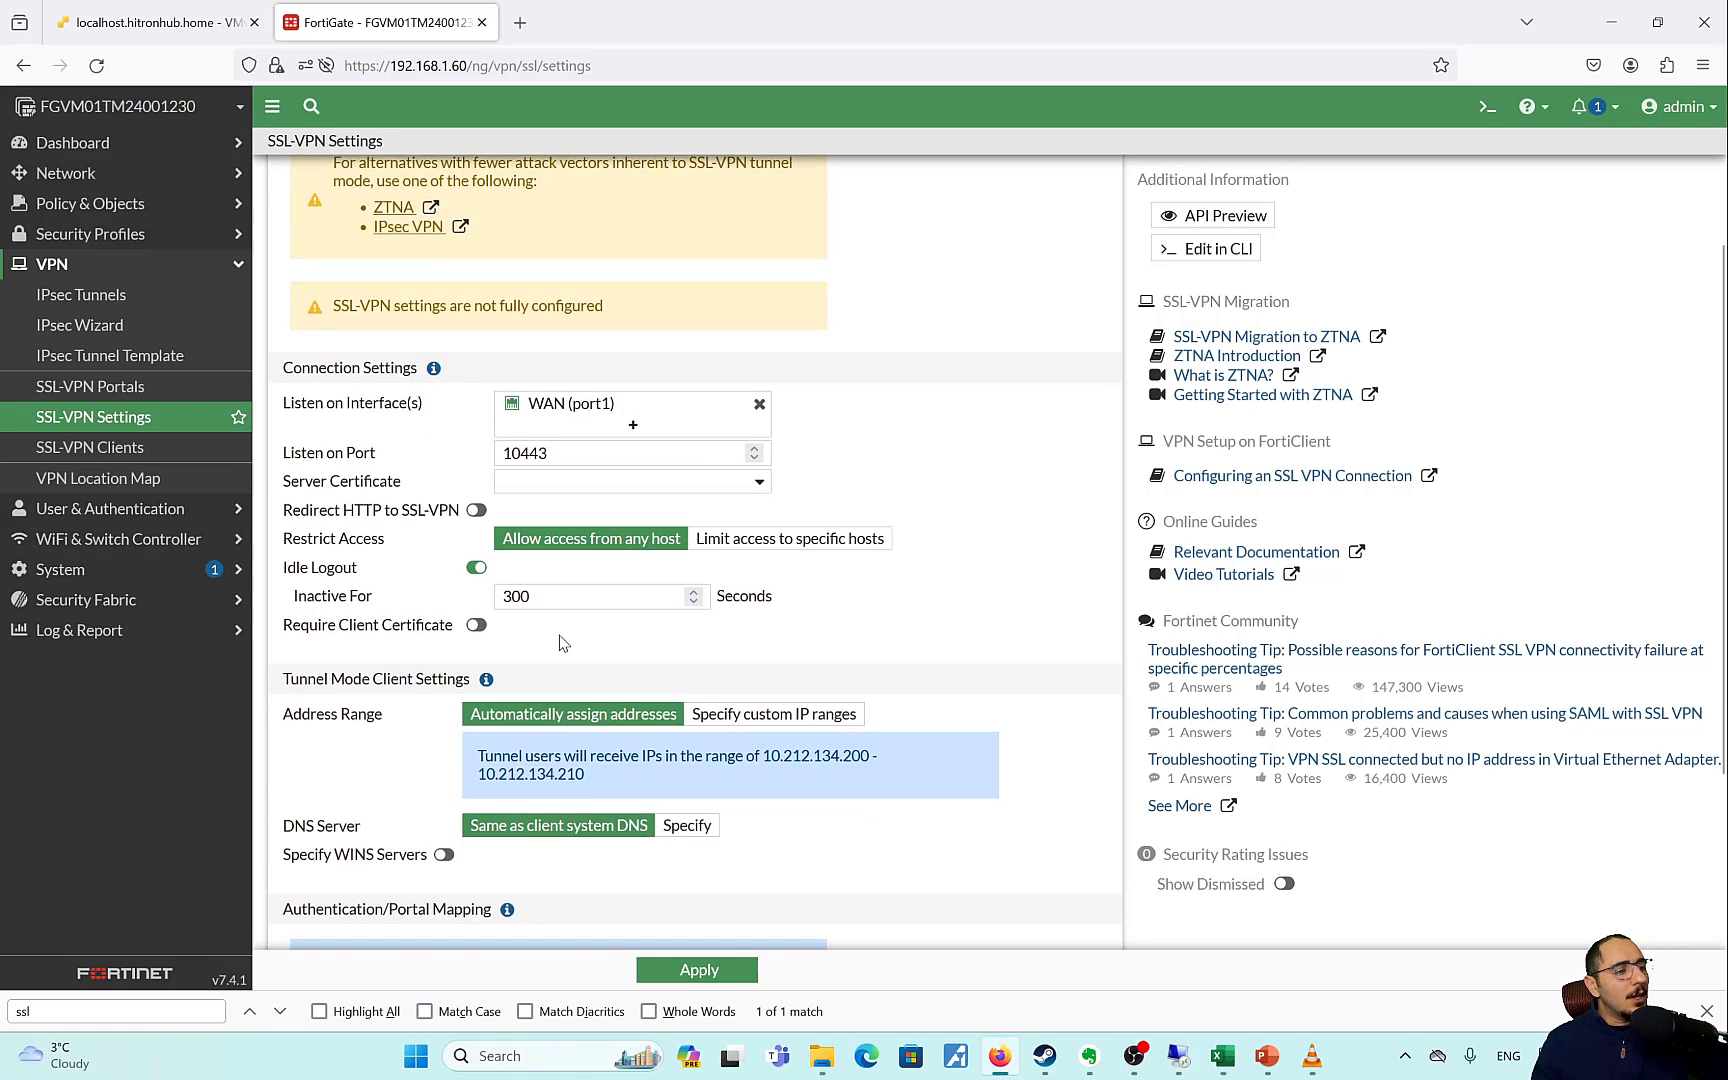
Review the tunnel mode address range and the Restrict Access options in the SSL-VPN Settings, keeping access allowed from any host.
scroll(565, 640, "down", 3)
scroll(517, 729, "down", 3)
scroll(550, 590, "up", 6)
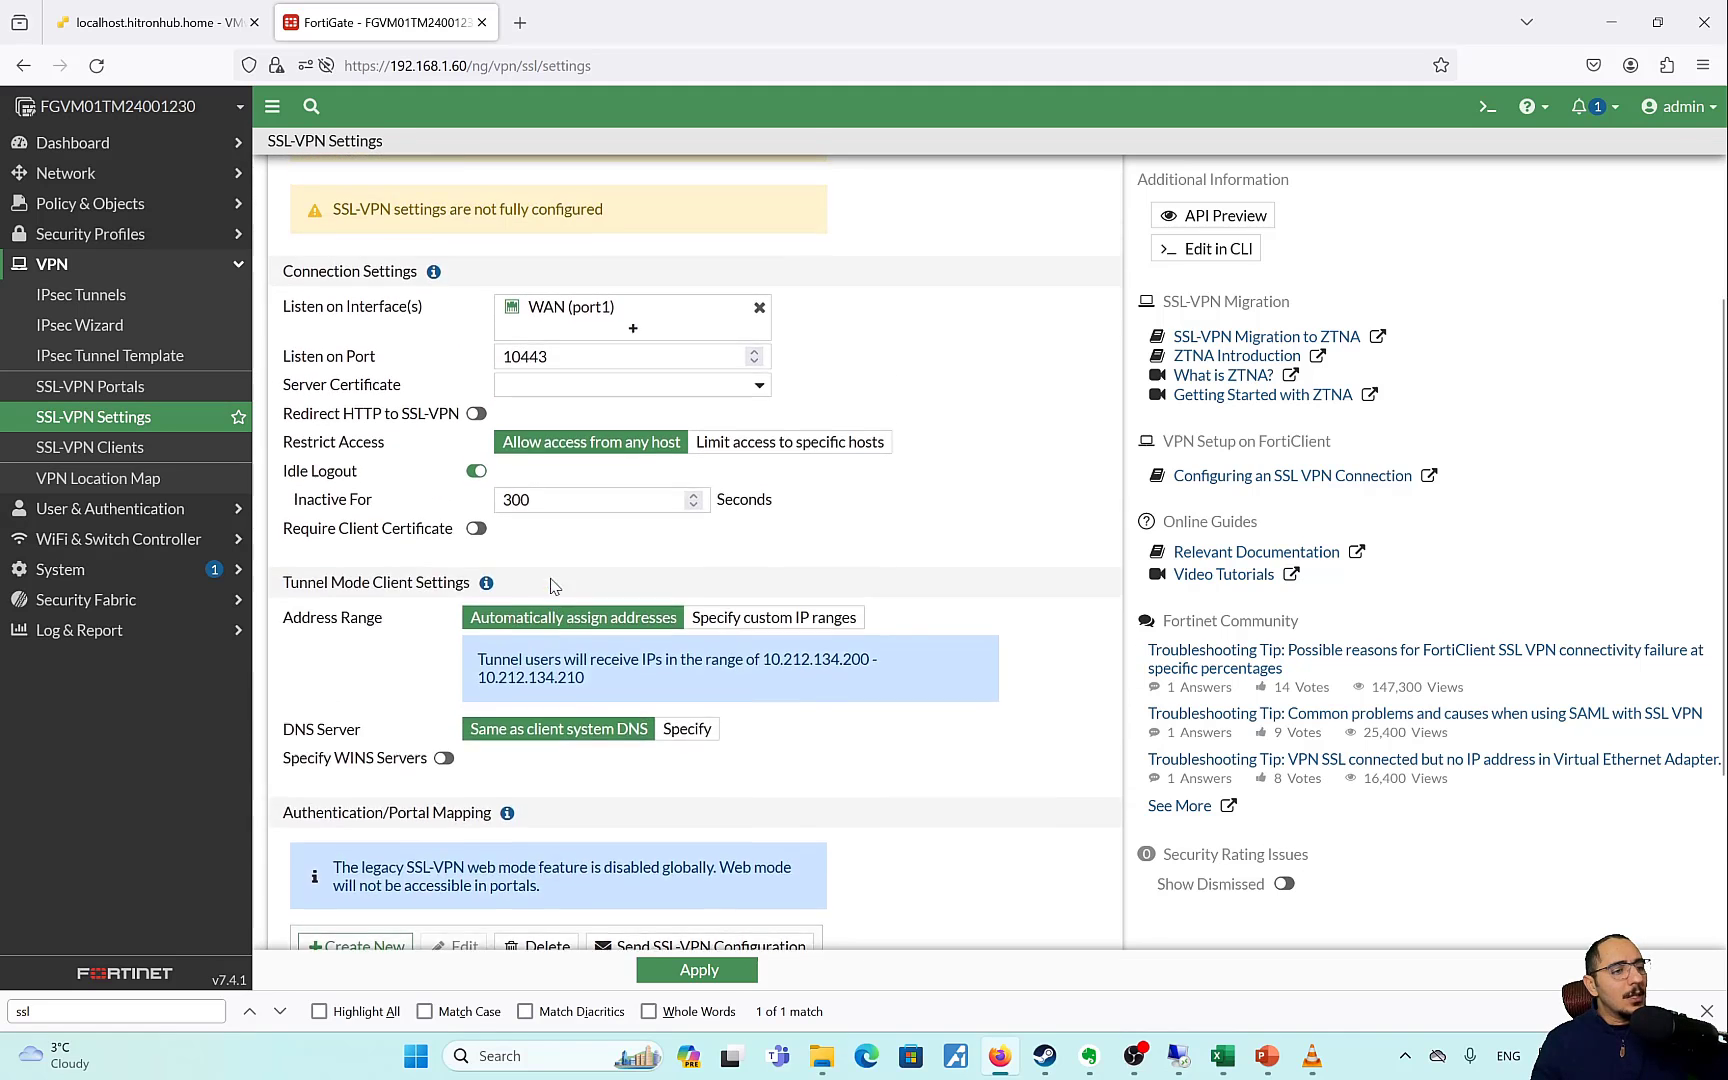
scroll(565, 637, "down", 2)
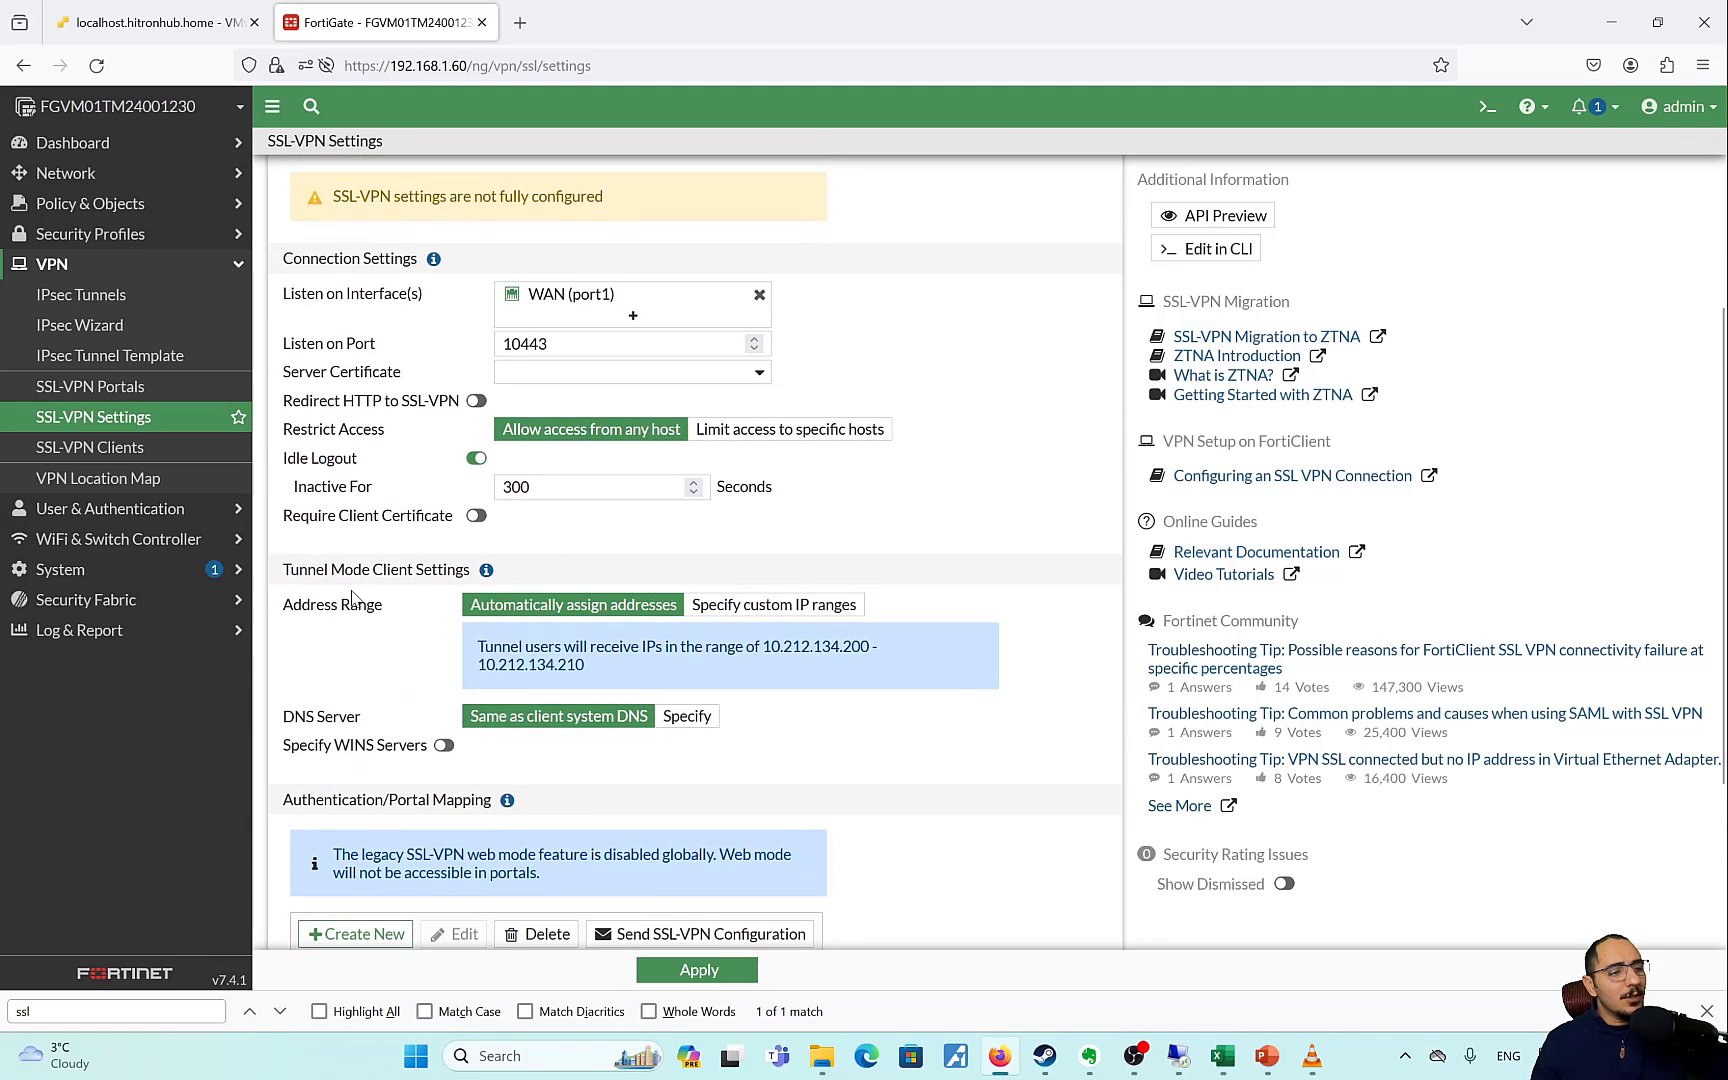
left_click_drag(310, 605, 375, 610)
left_click_drag(539, 652, 612, 666)
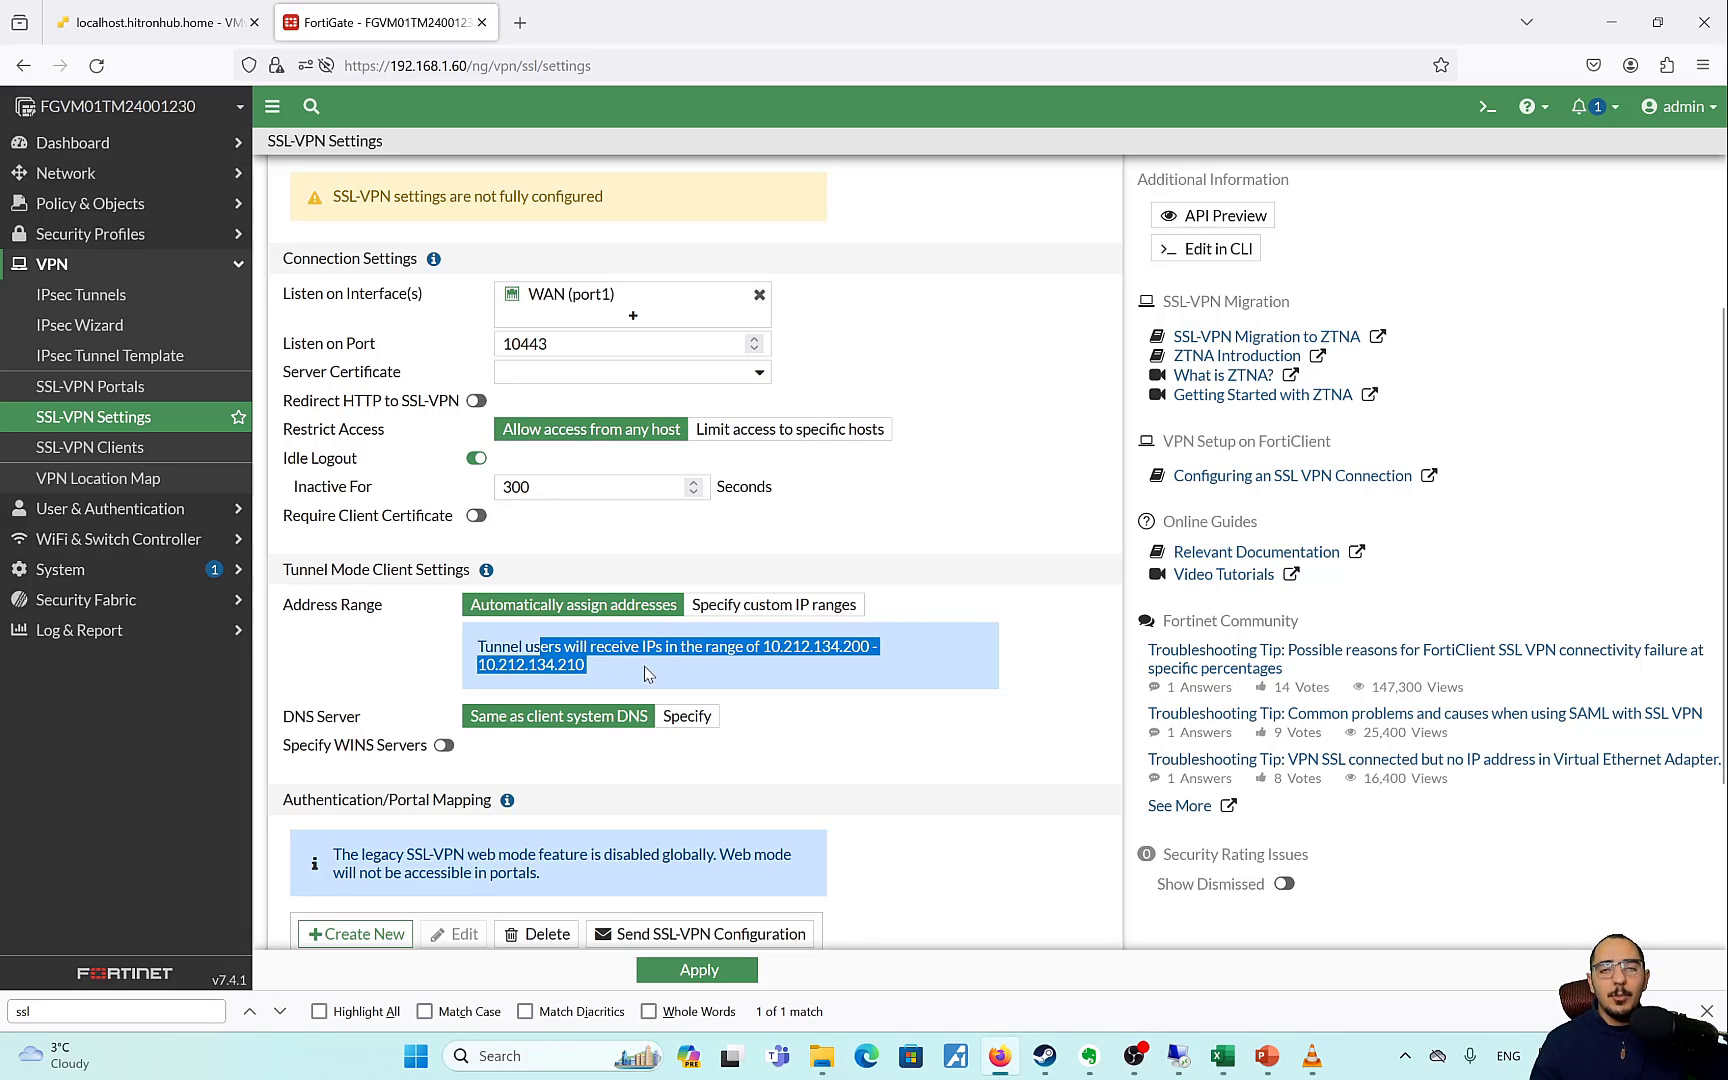
scroll(648, 672, "down", 2)
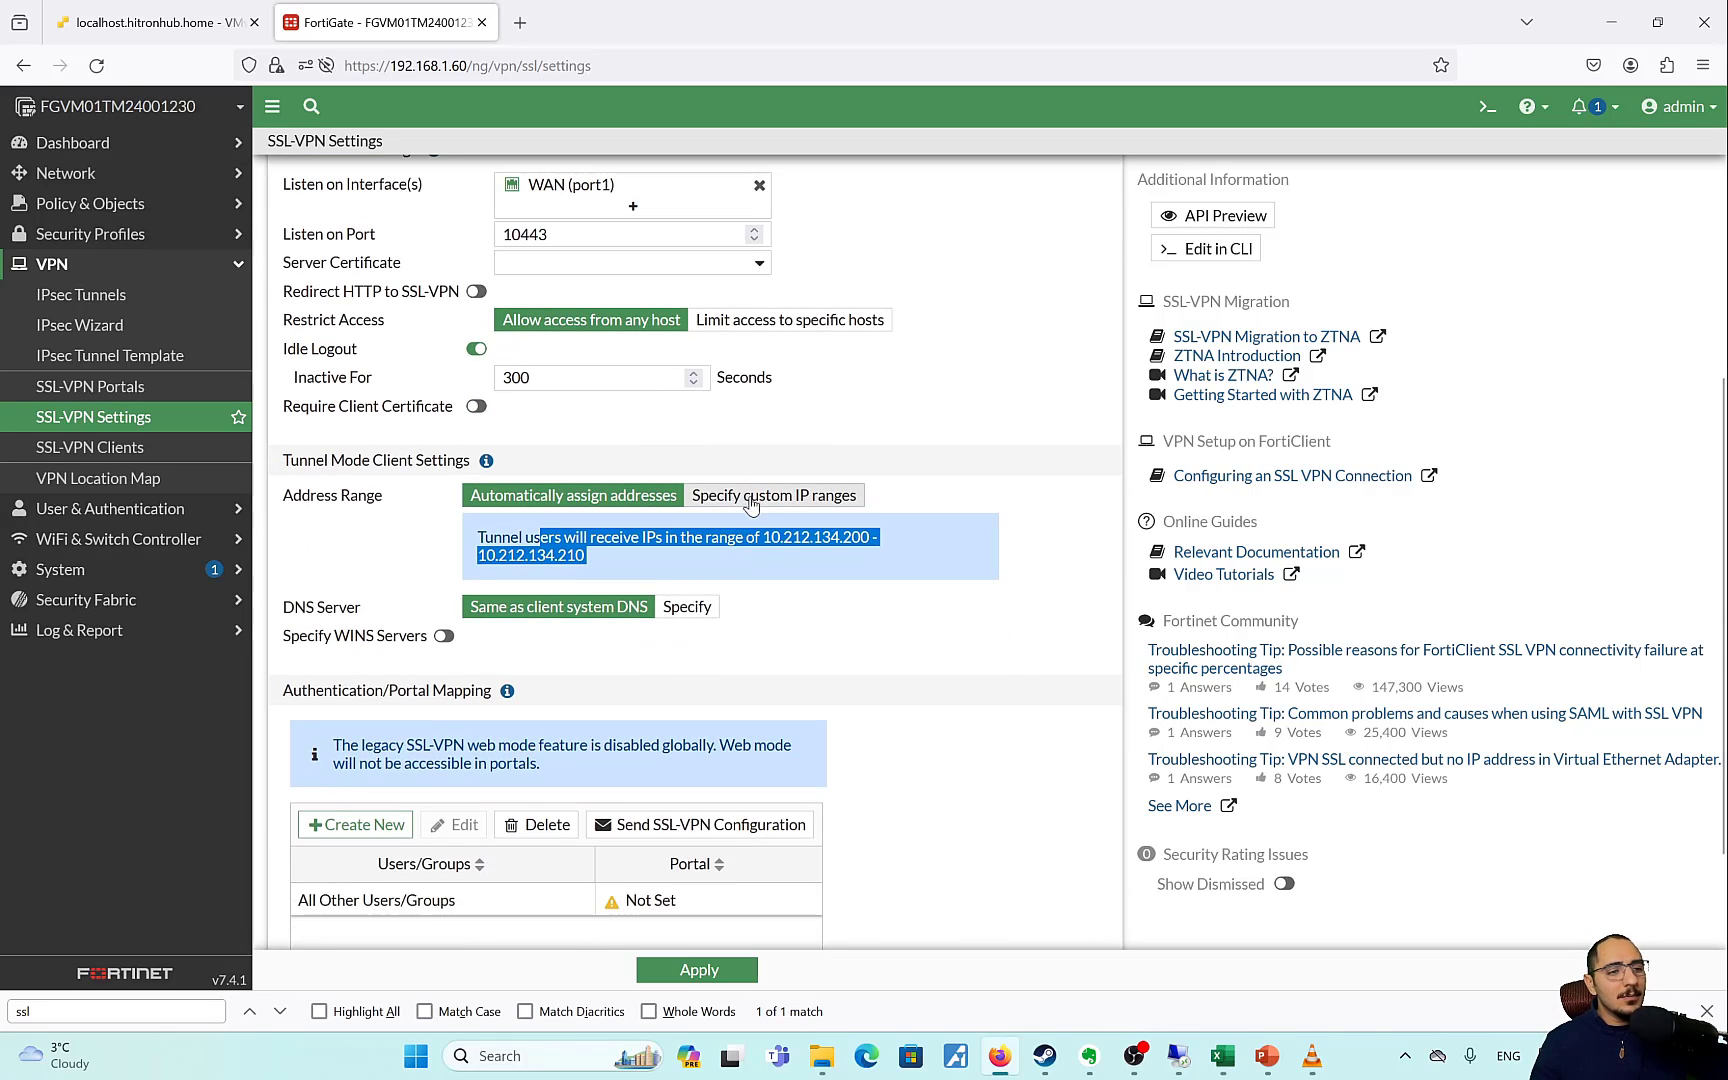
scroll(740, 330, "up", 2)
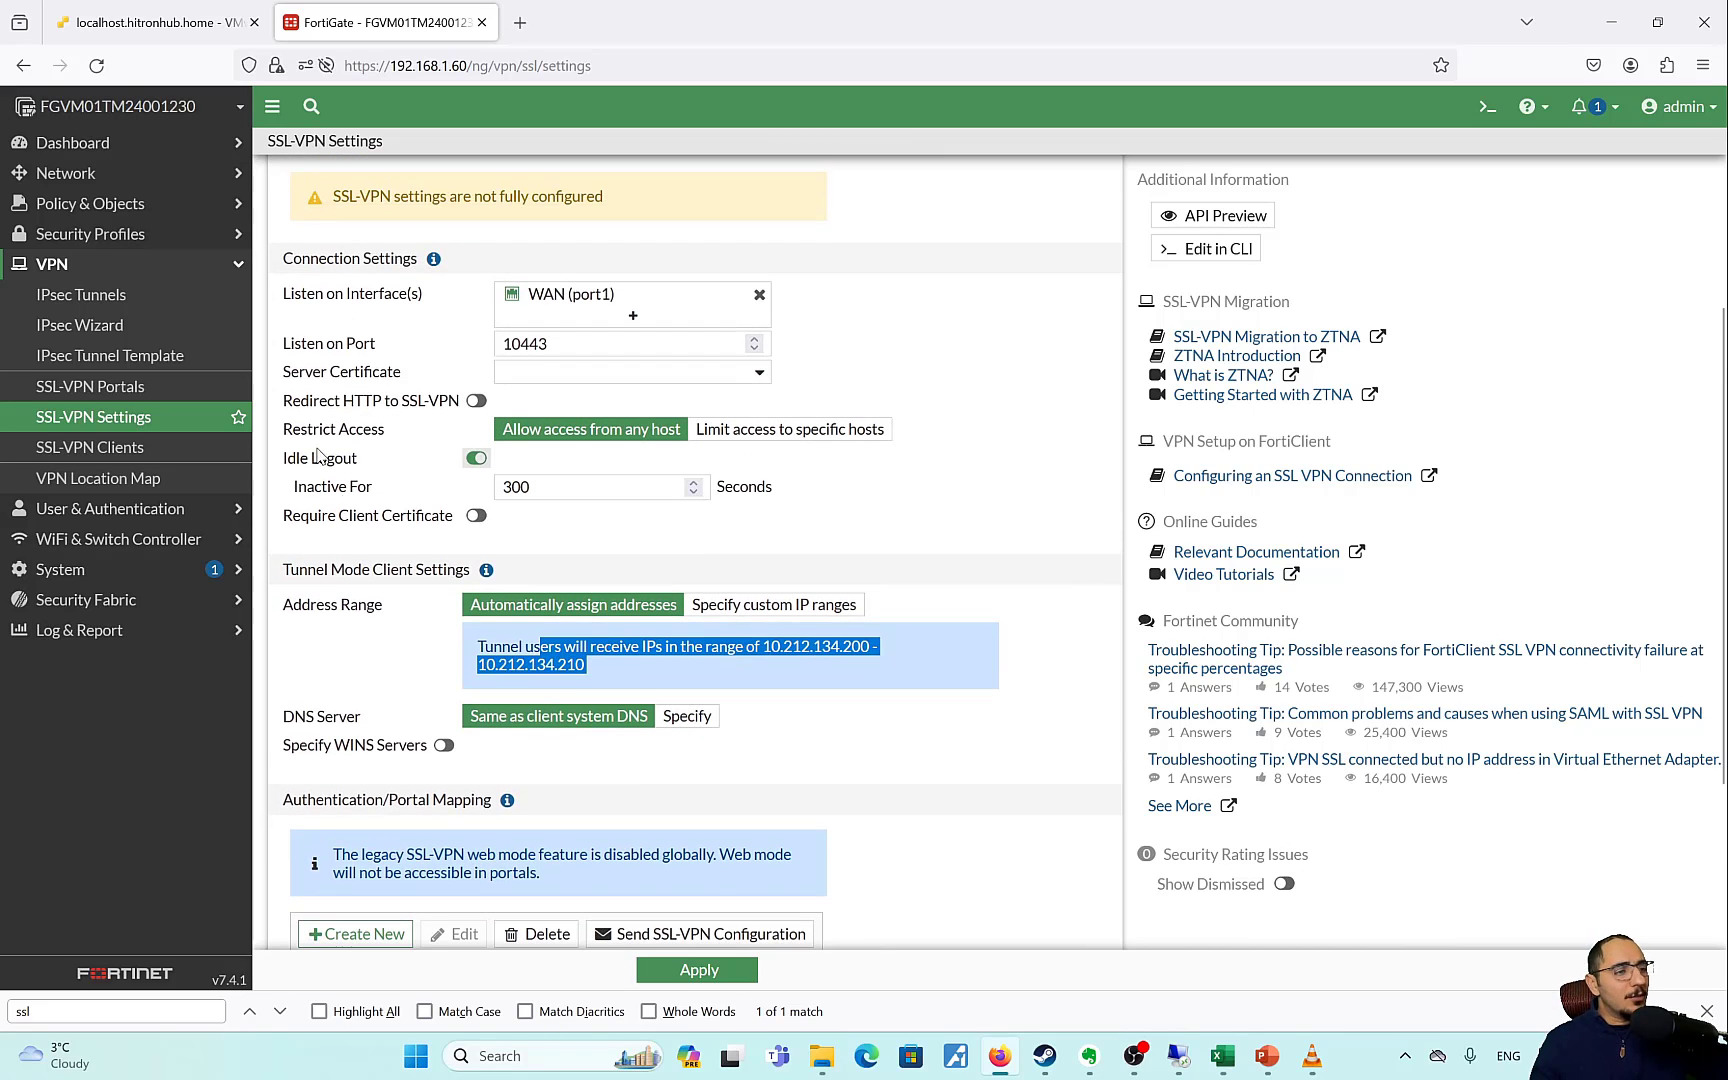
left_click_drag(300, 430, 398, 433)
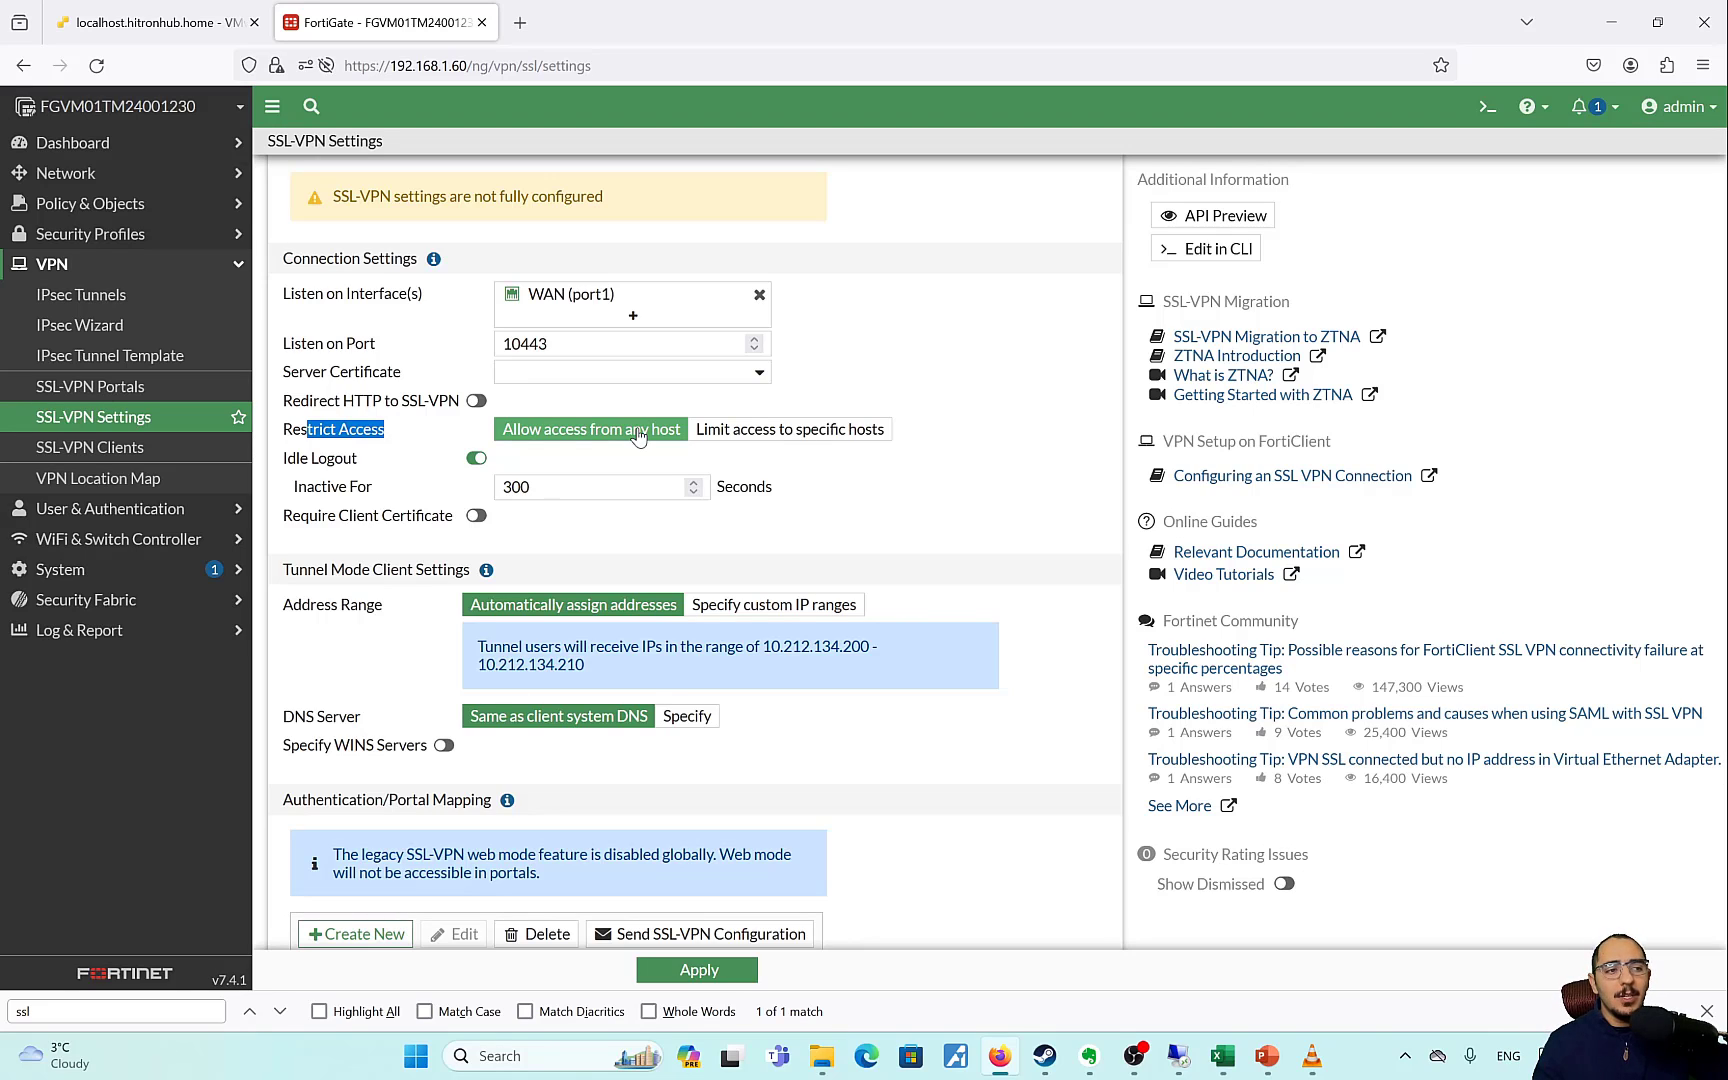
left_click(727, 438)
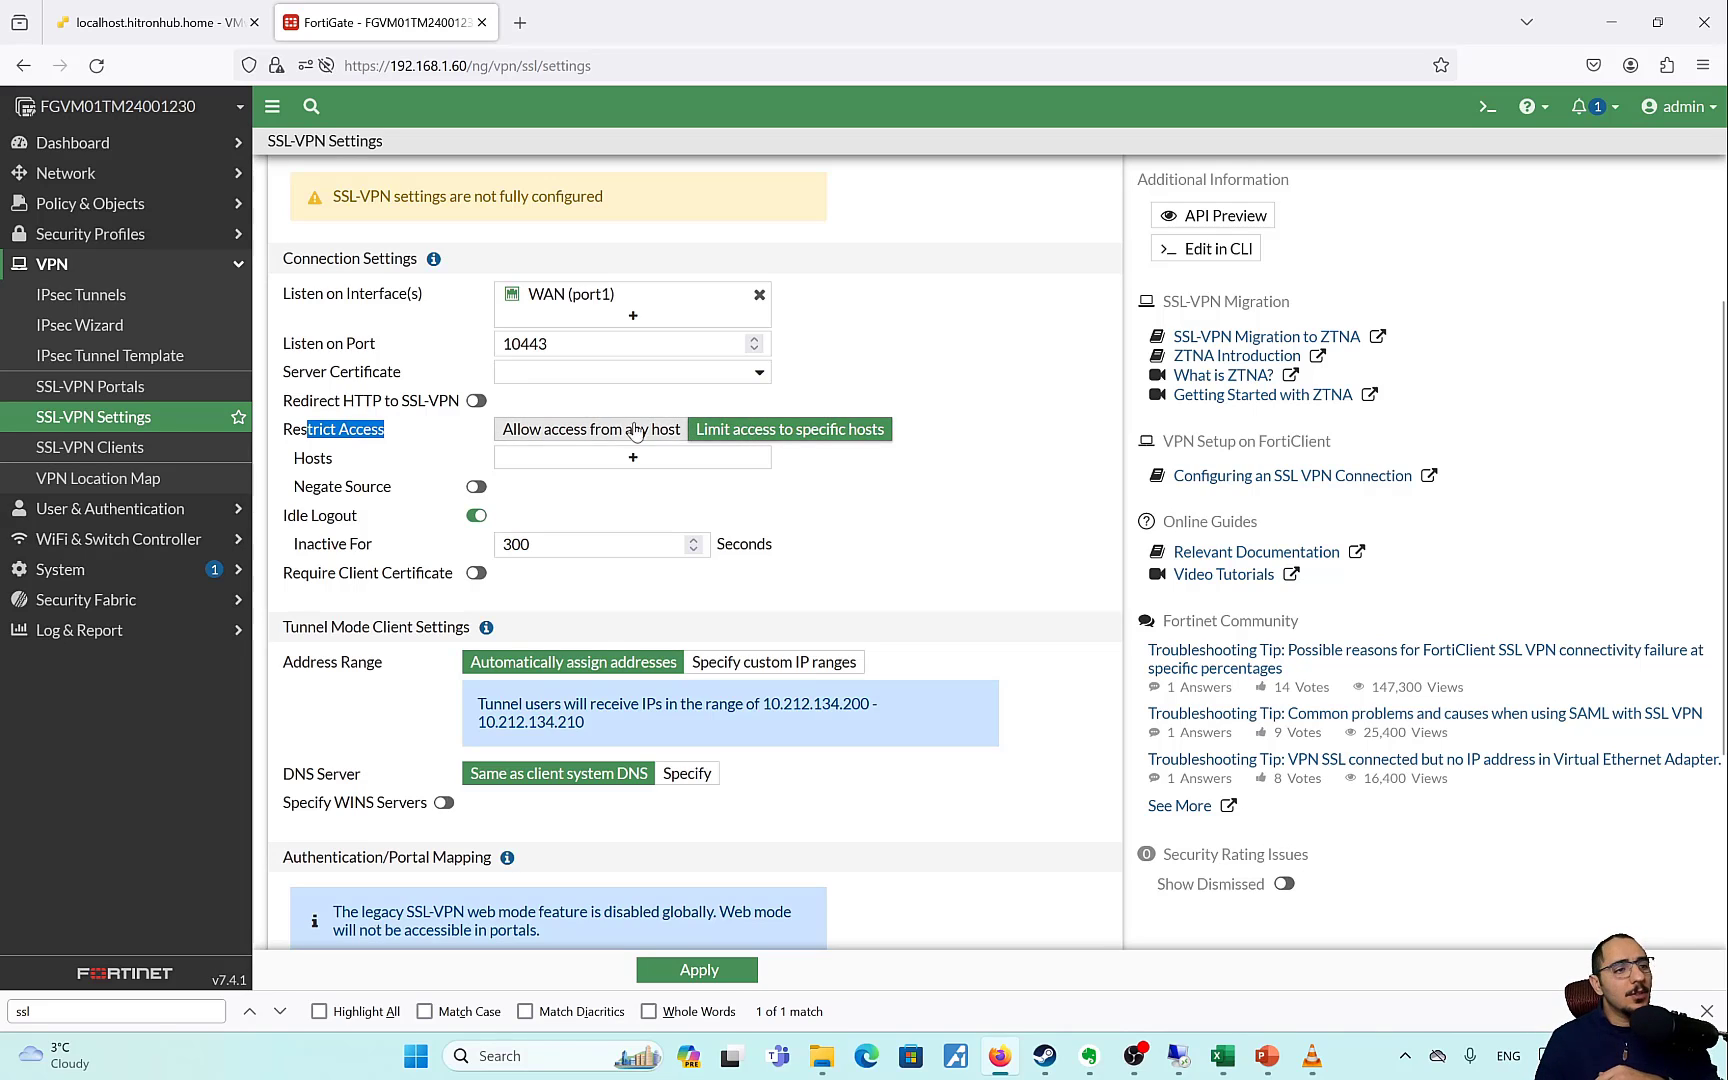
left_click(605, 441)
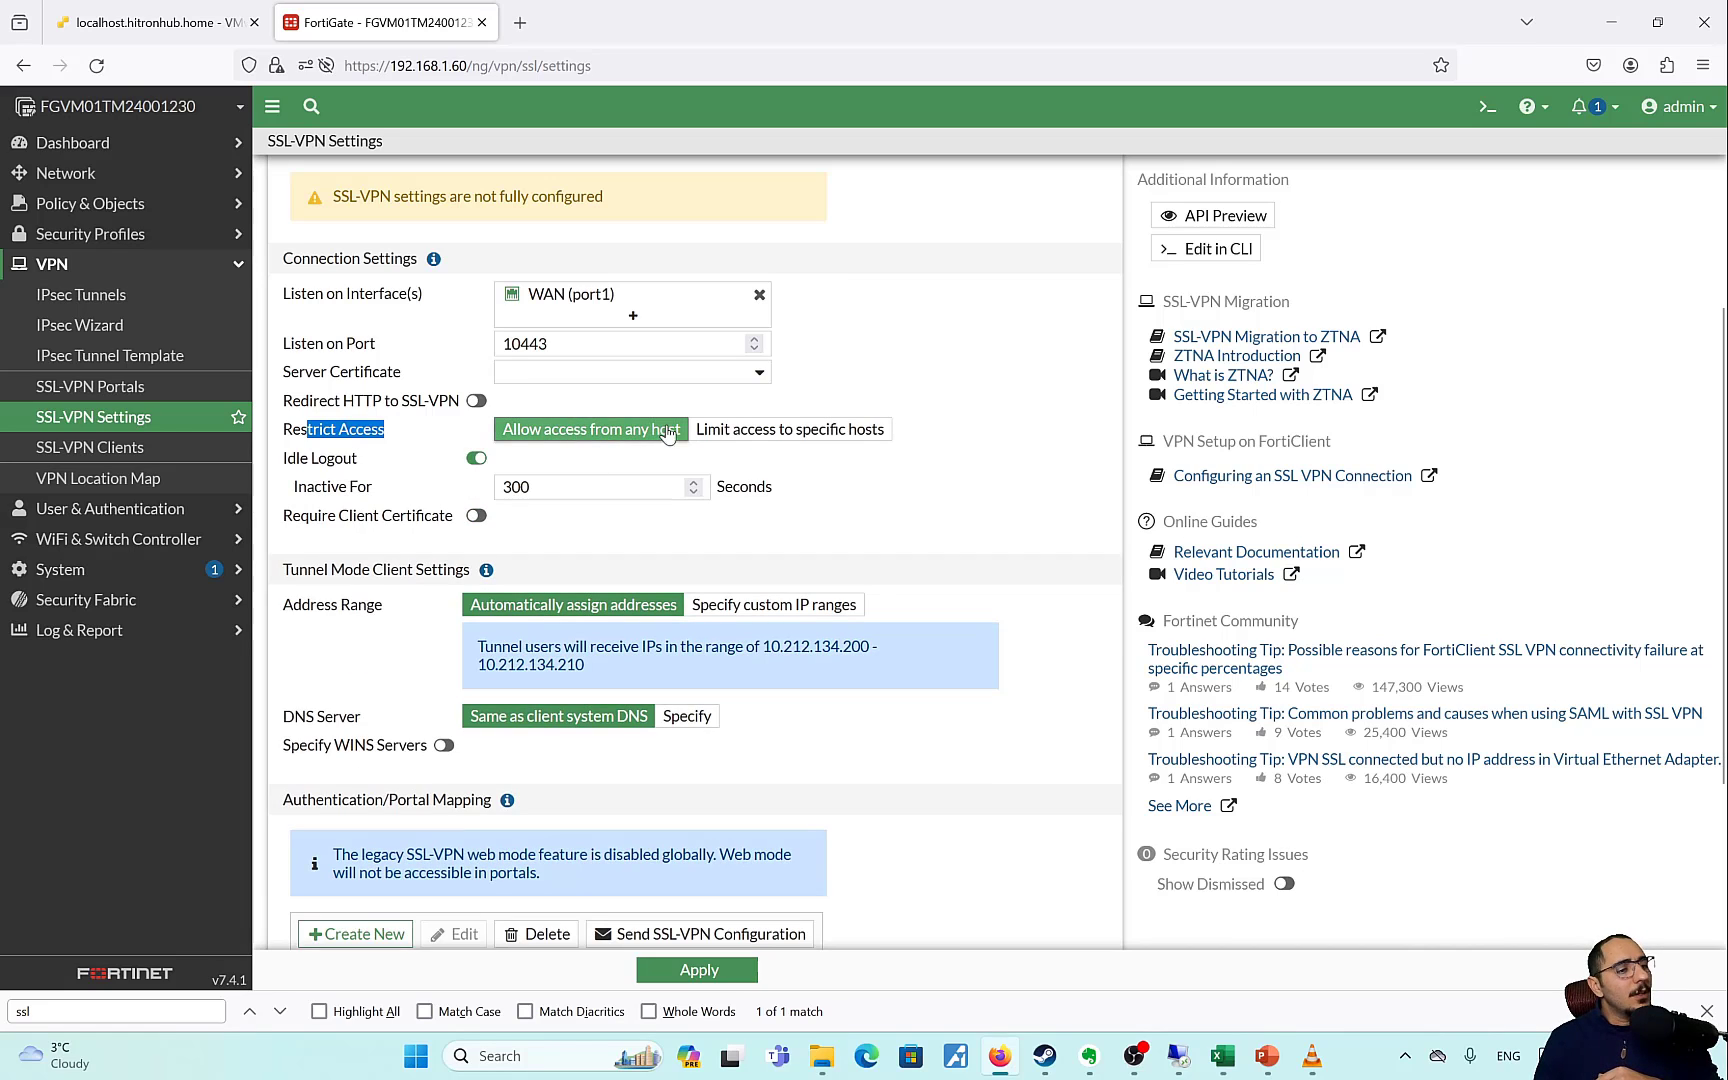
Map All Other Users/Groups to the tunnel-access portal and apply the SSL-VPN settings.
scroll(600, 480, "down", 1)
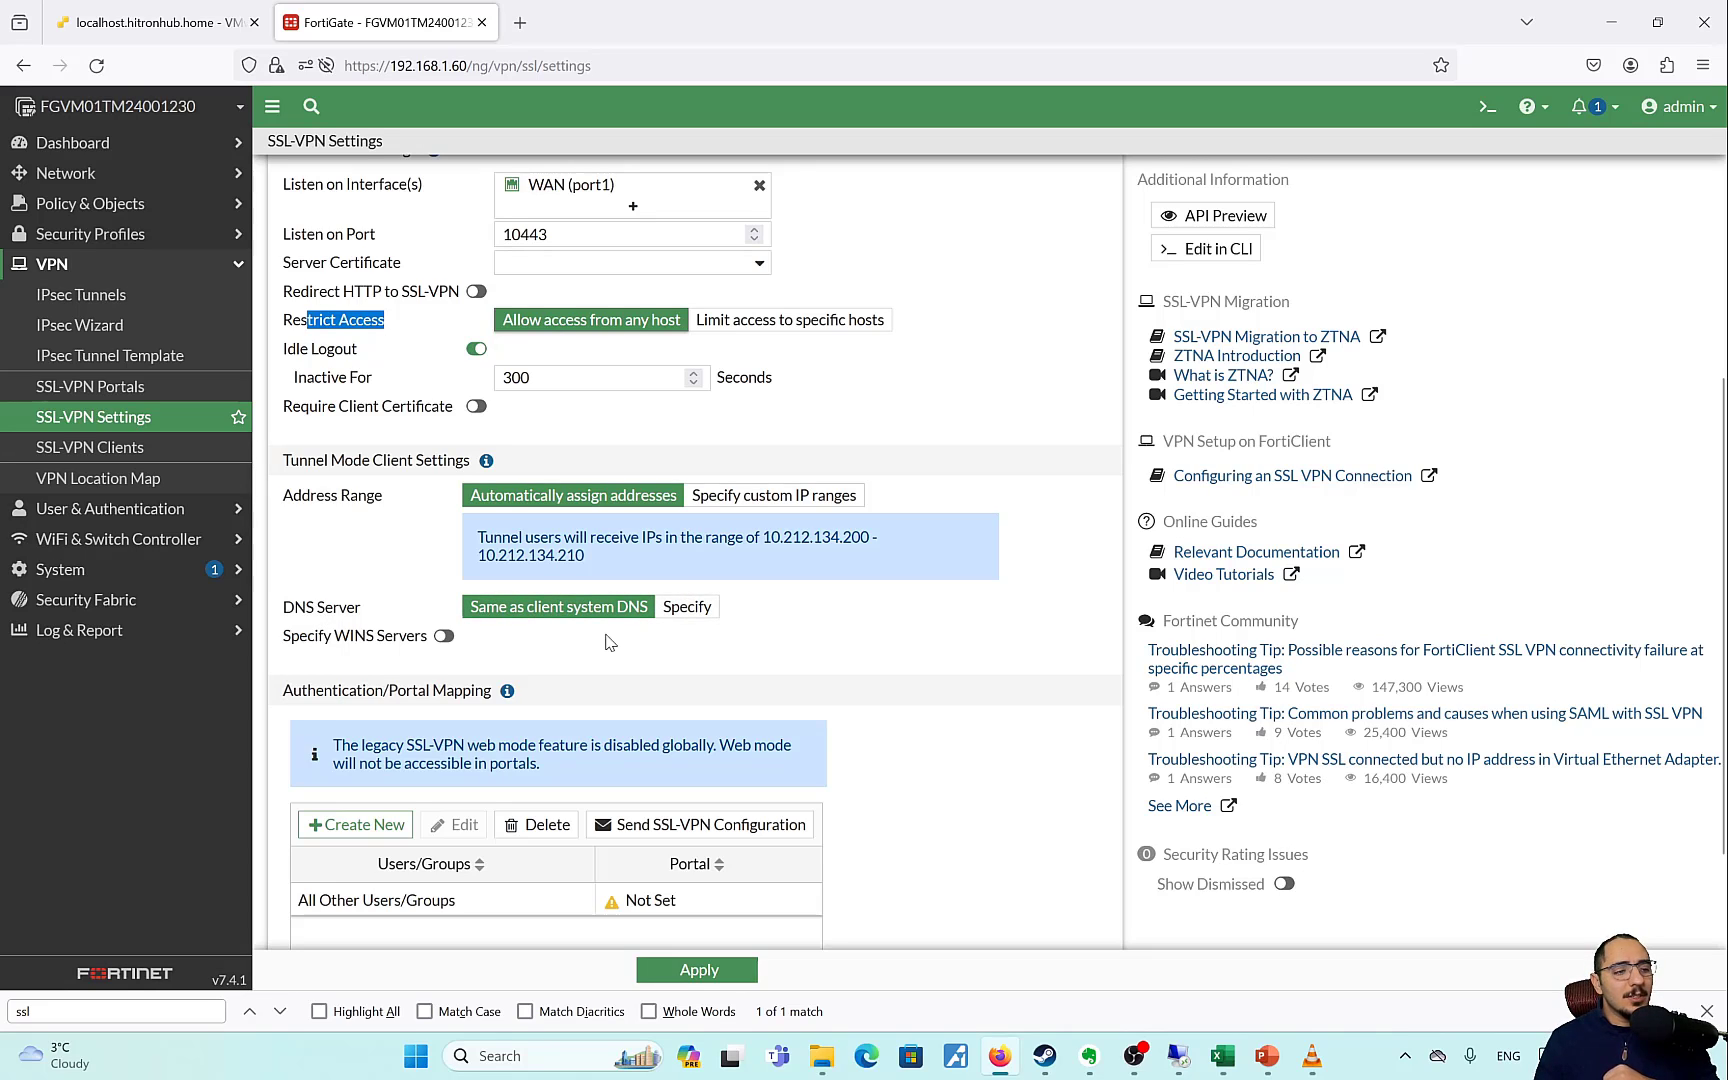
scroll(614, 660, "down", 1)
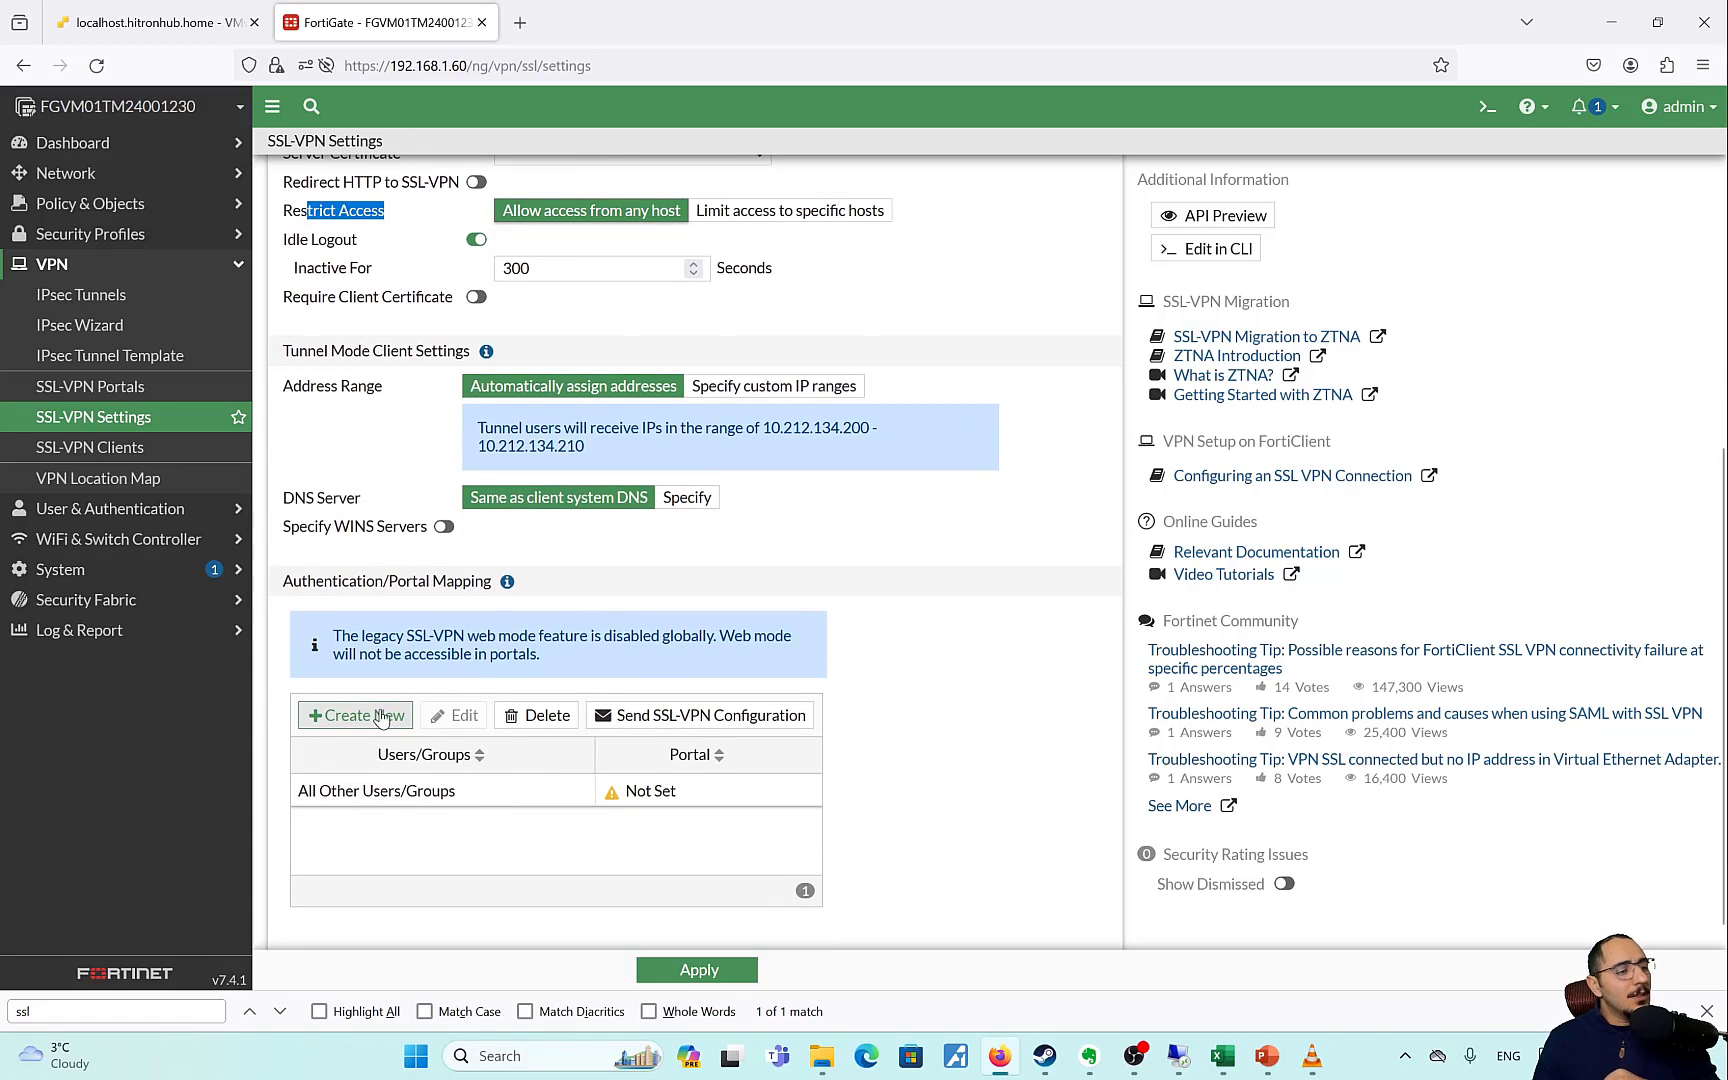
left_click(486, 793)
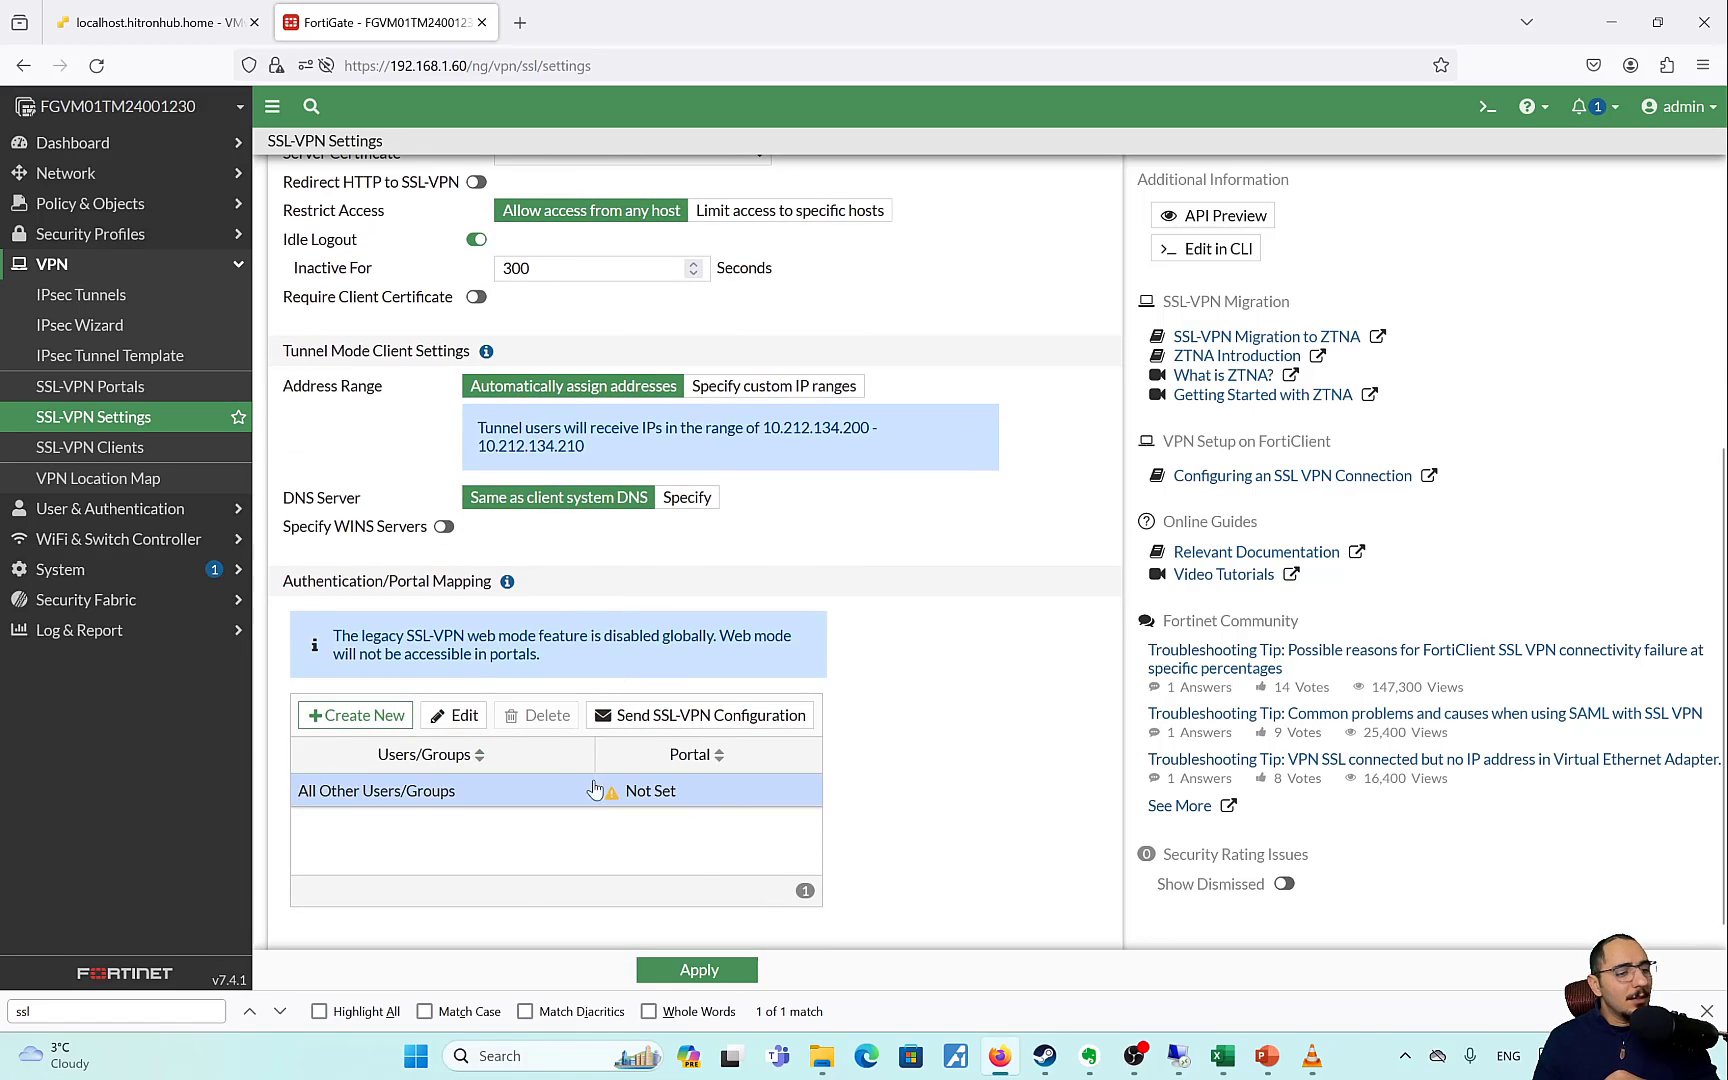
double_click(665, 791)
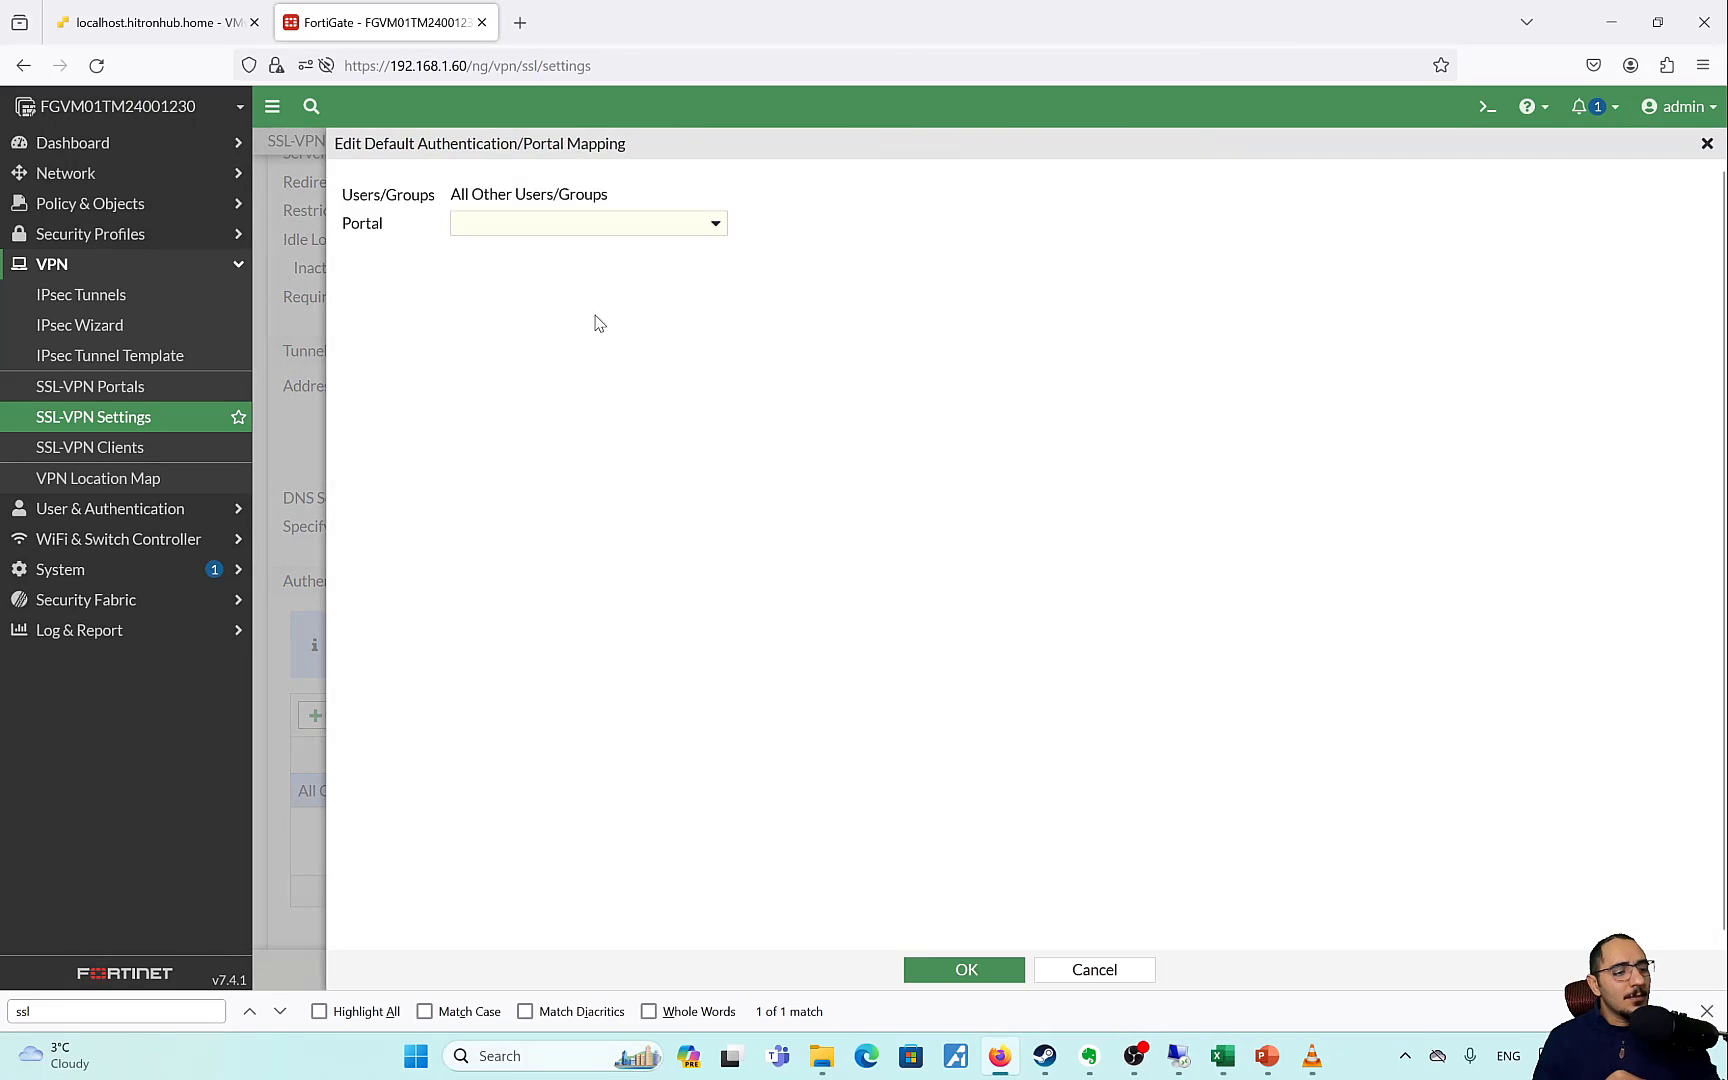
left_click(622, 229)
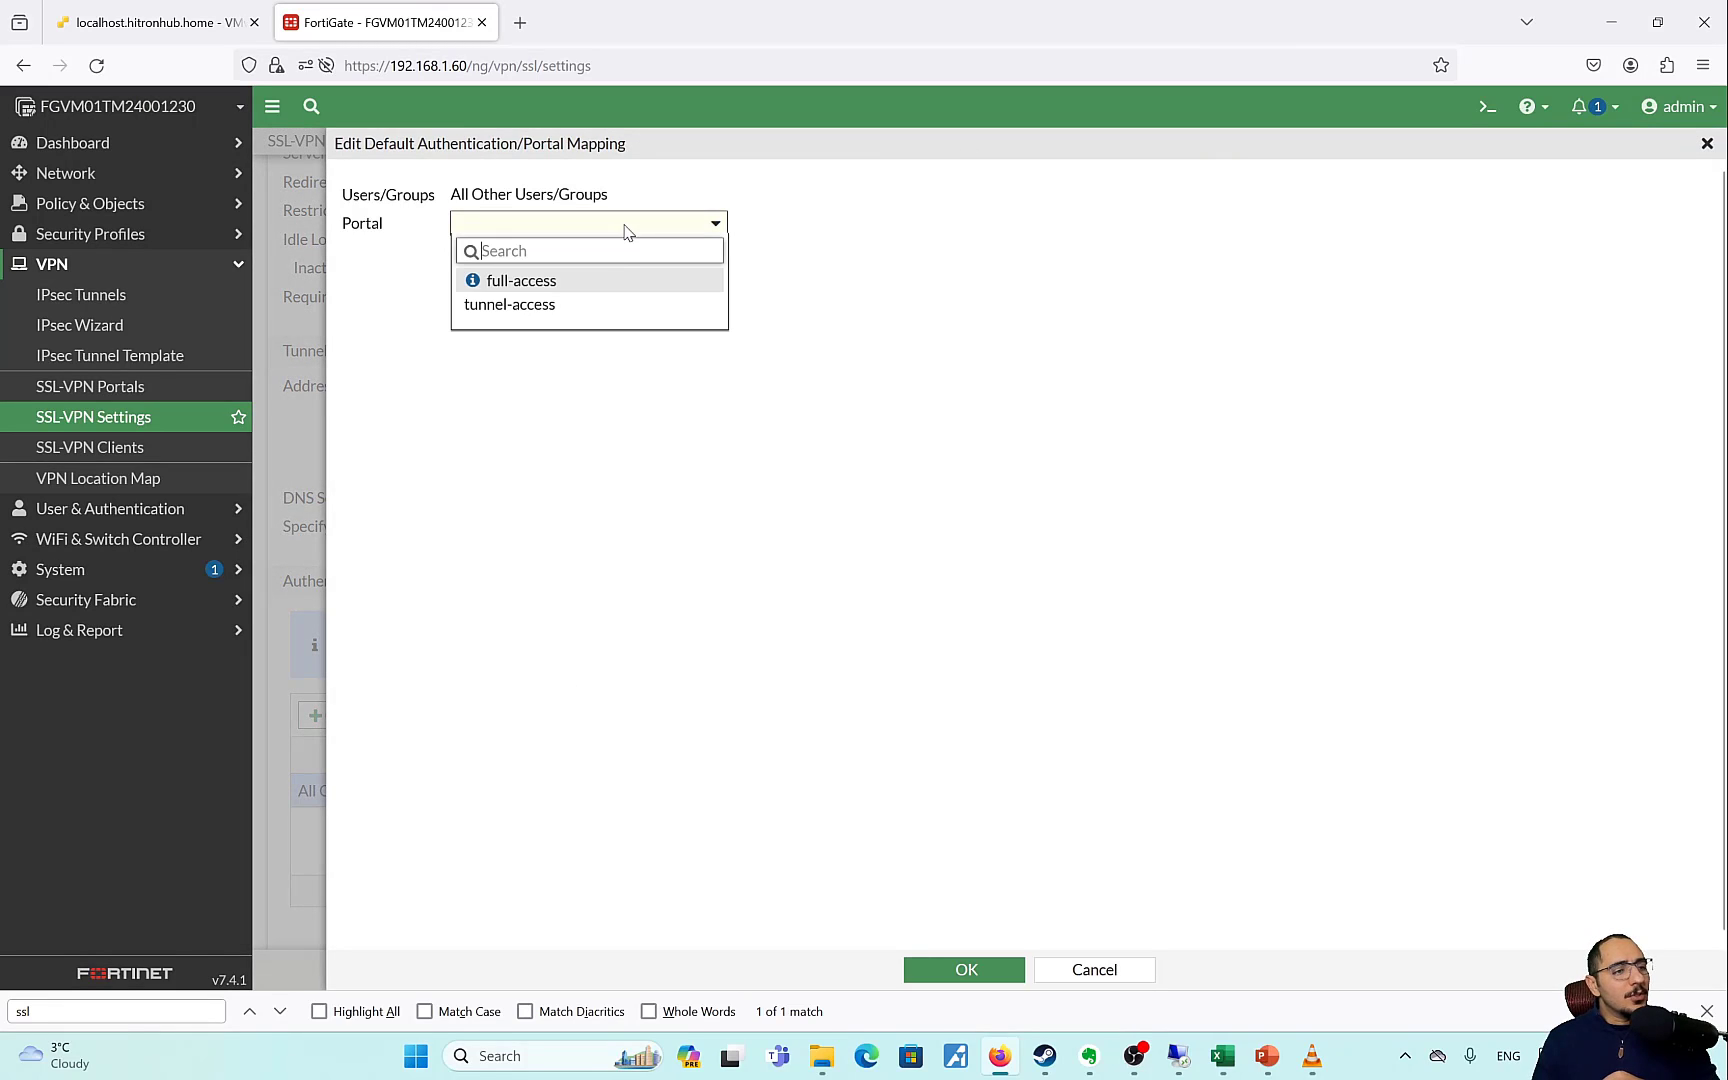
left_click(578, 312)
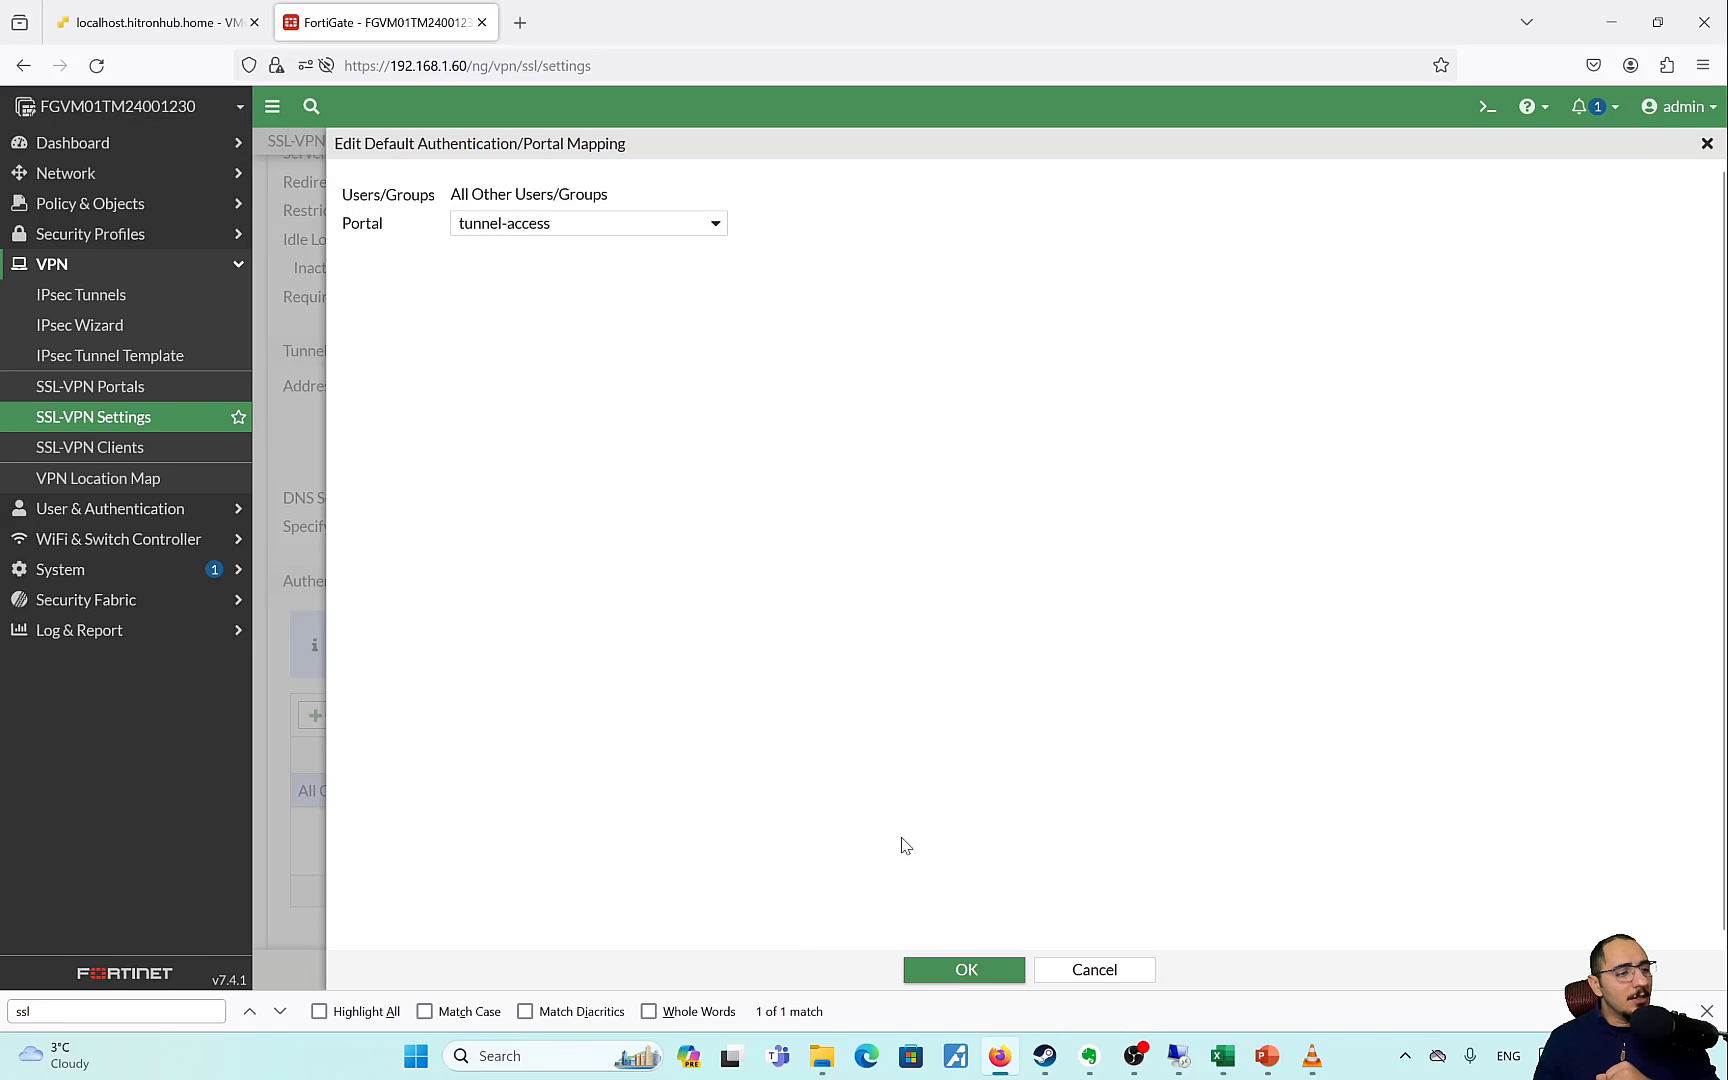
left_click(975, 970)
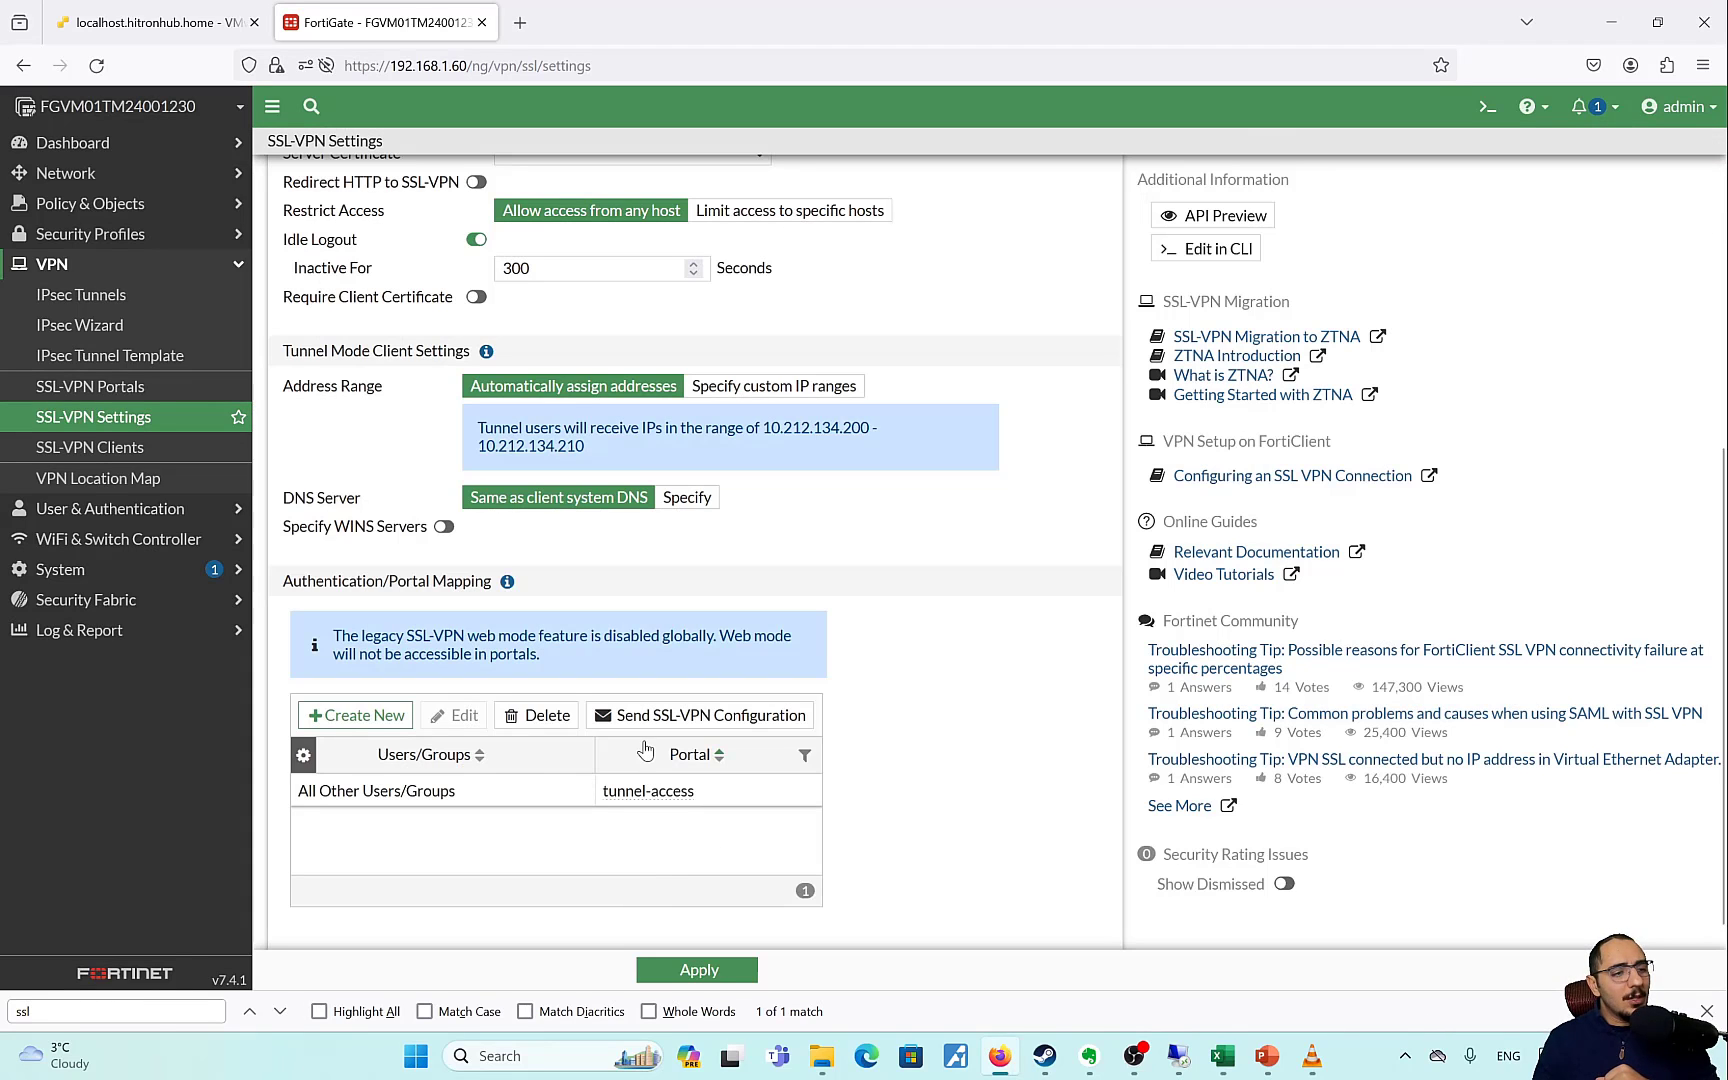
left_click(712, 971)
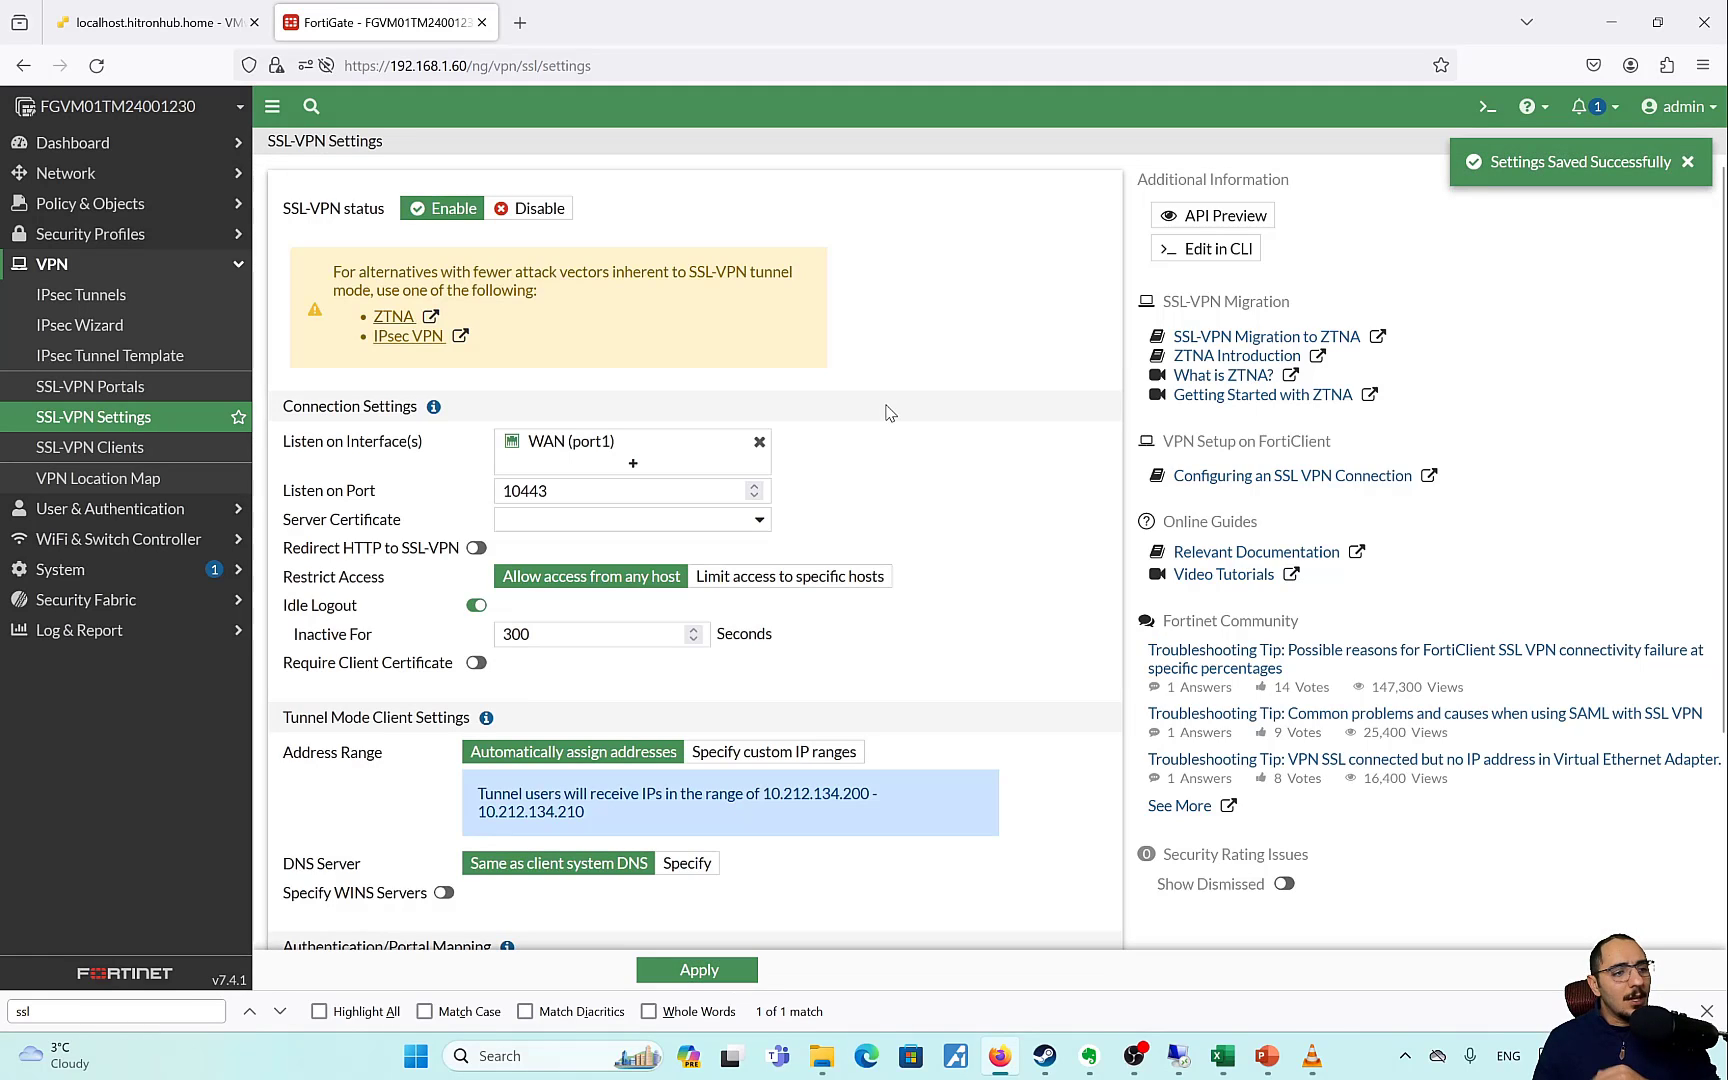
Open the existing LDAP server entry for editing.
scroll(885, 413, "down", 3)
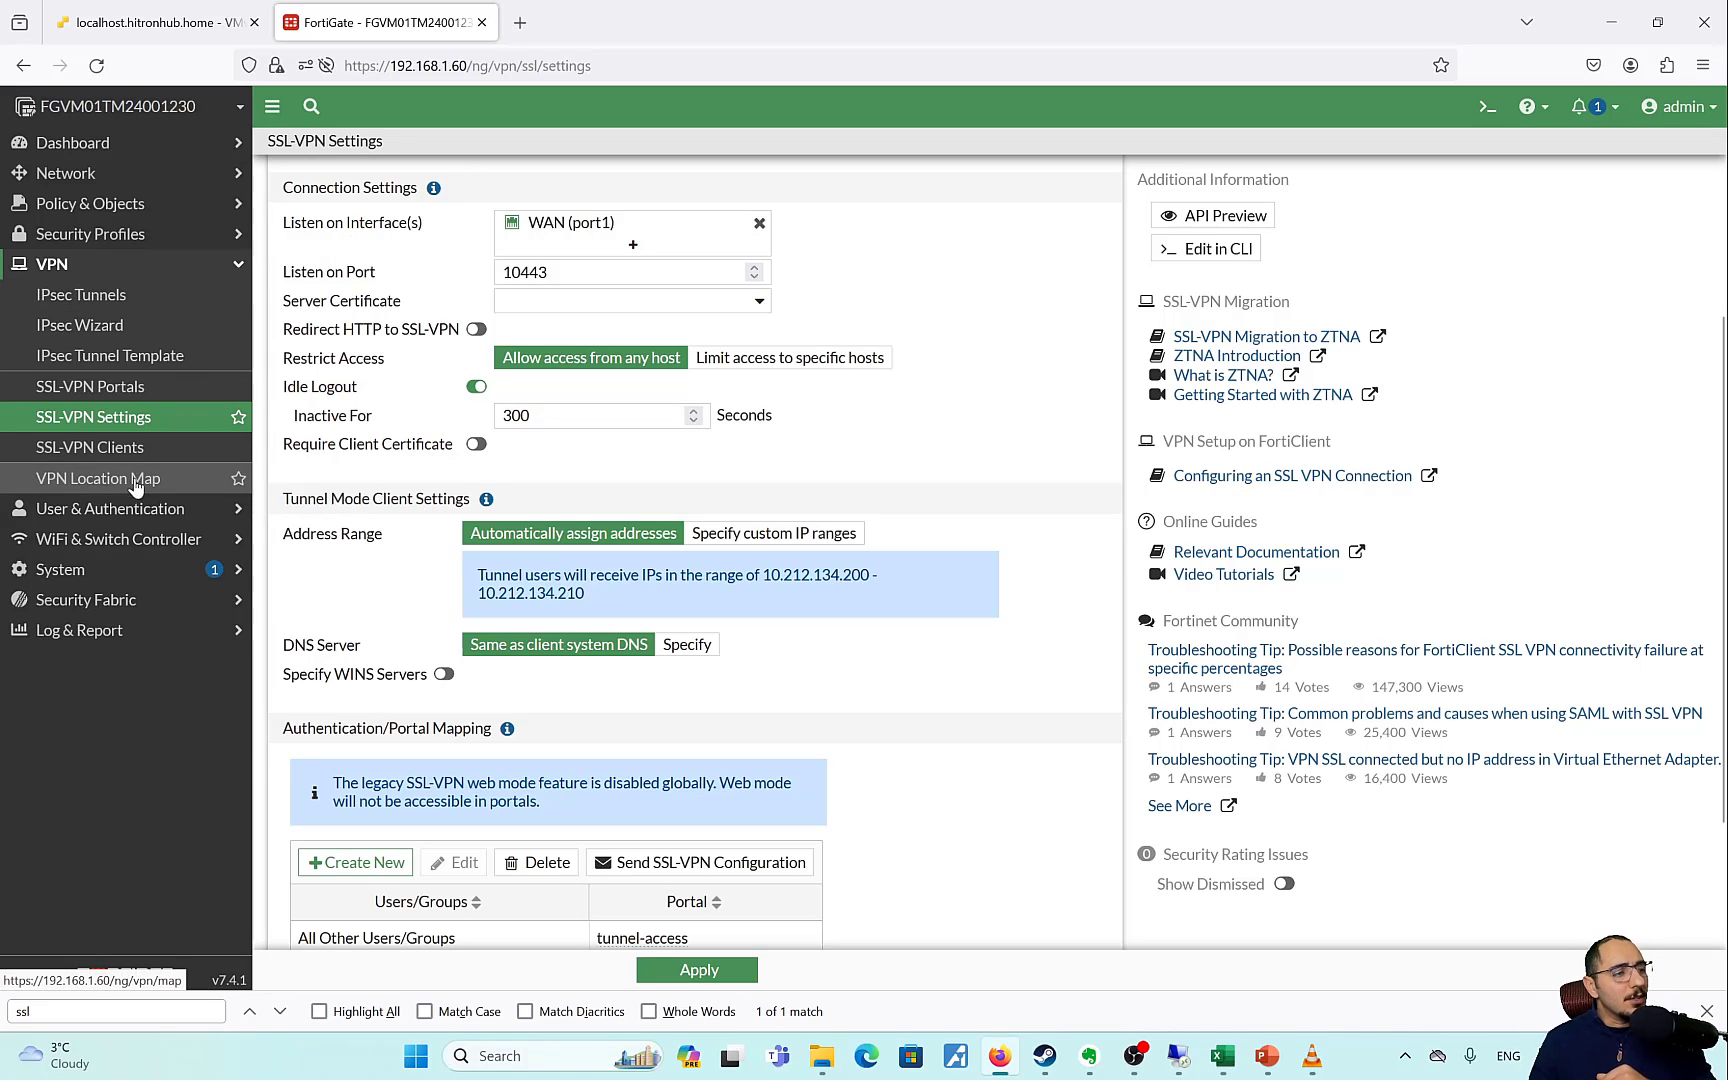
left_click(153, 234)
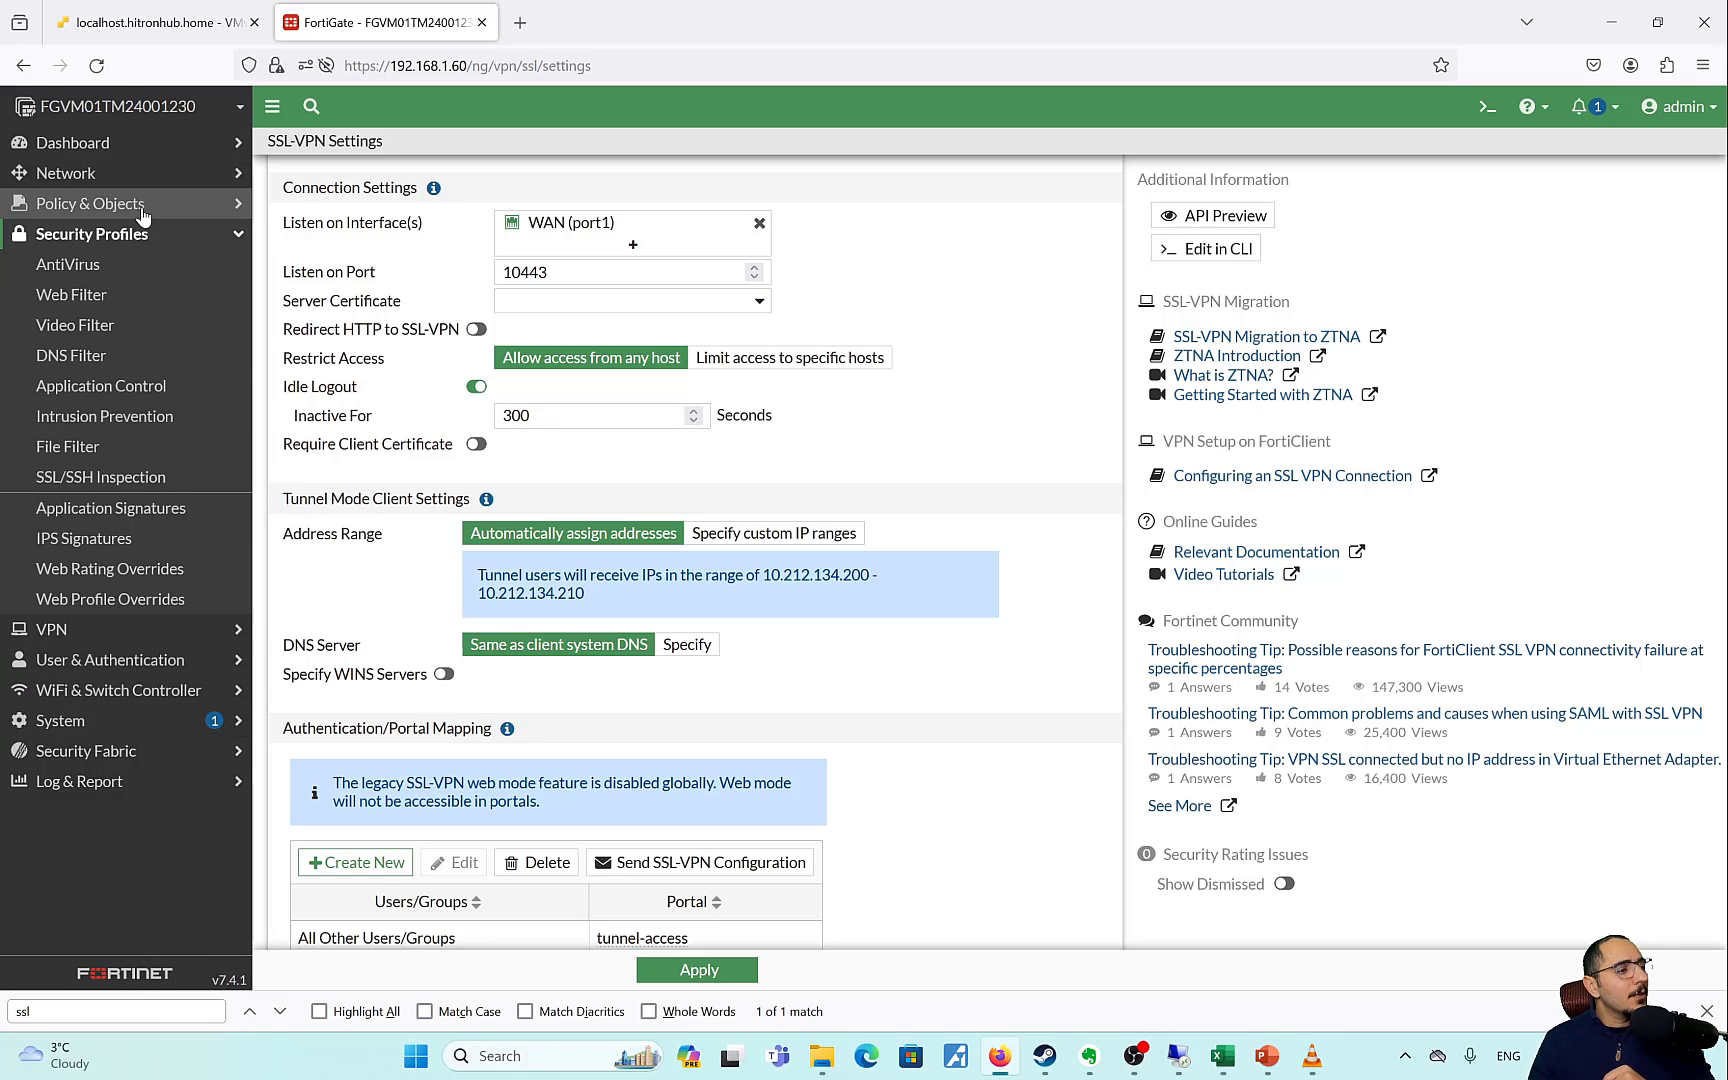
left_click(160, 630)
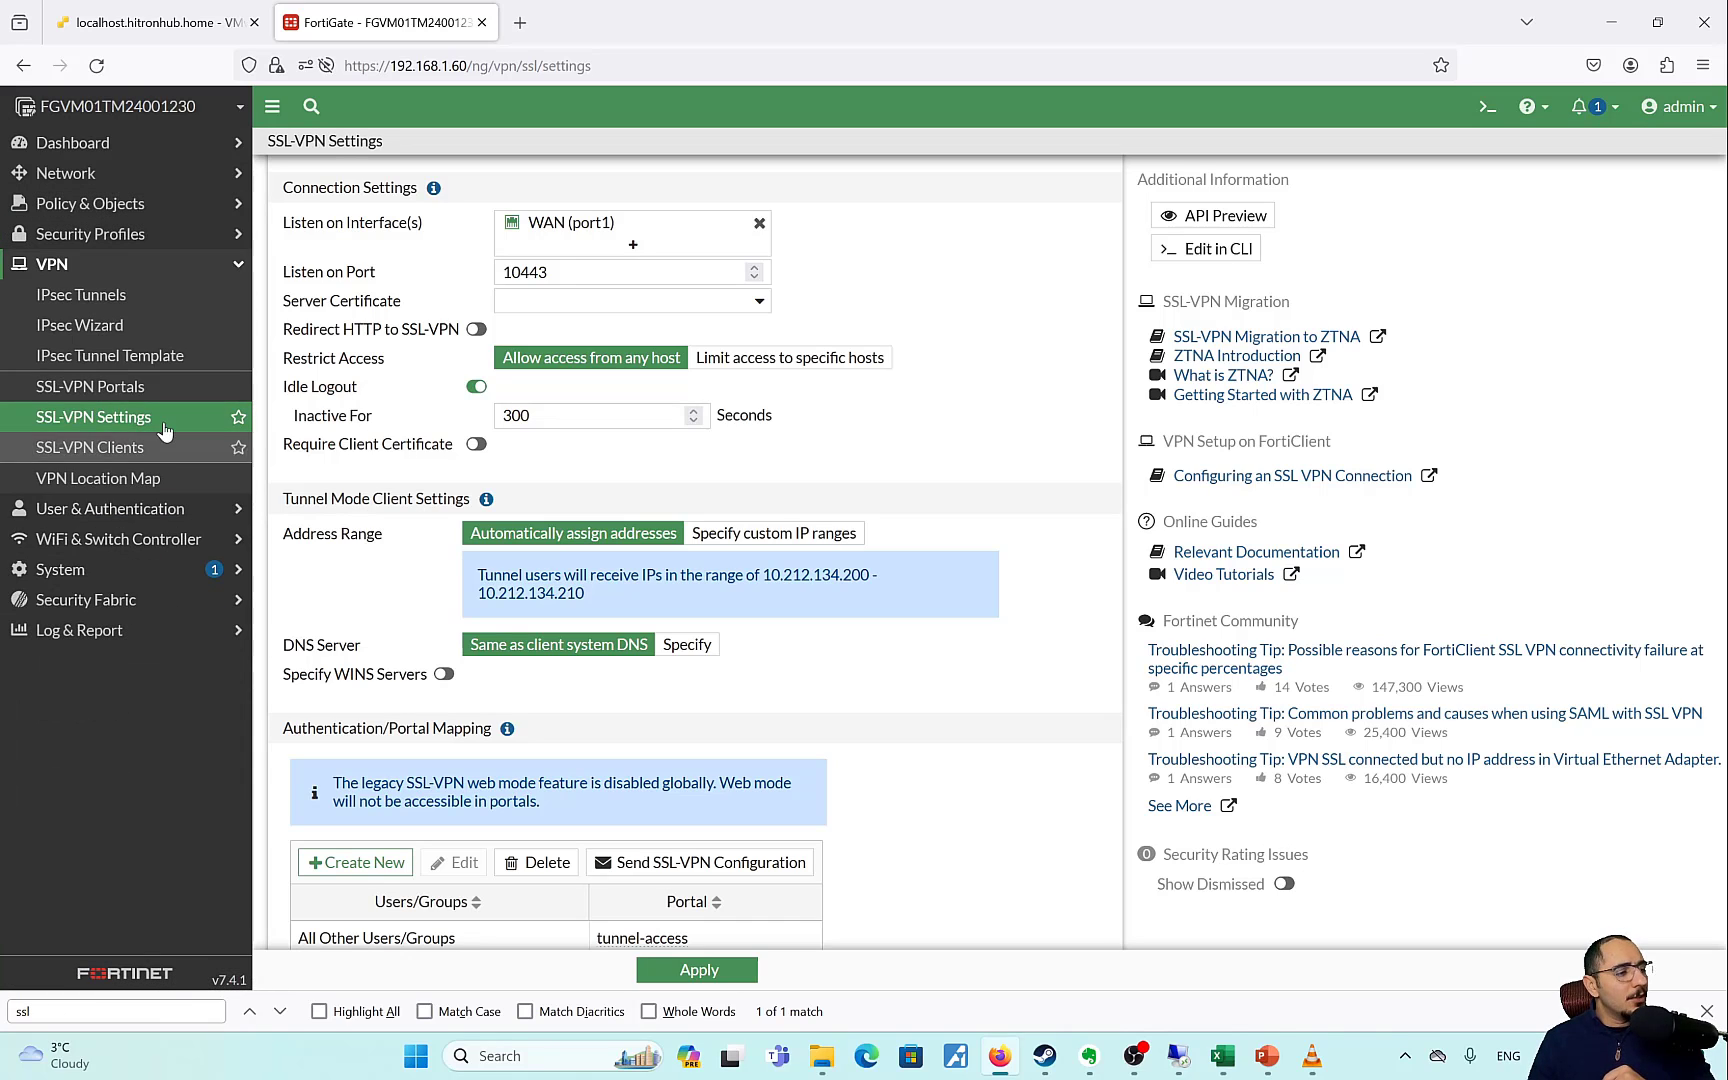
left_click(160, 506)
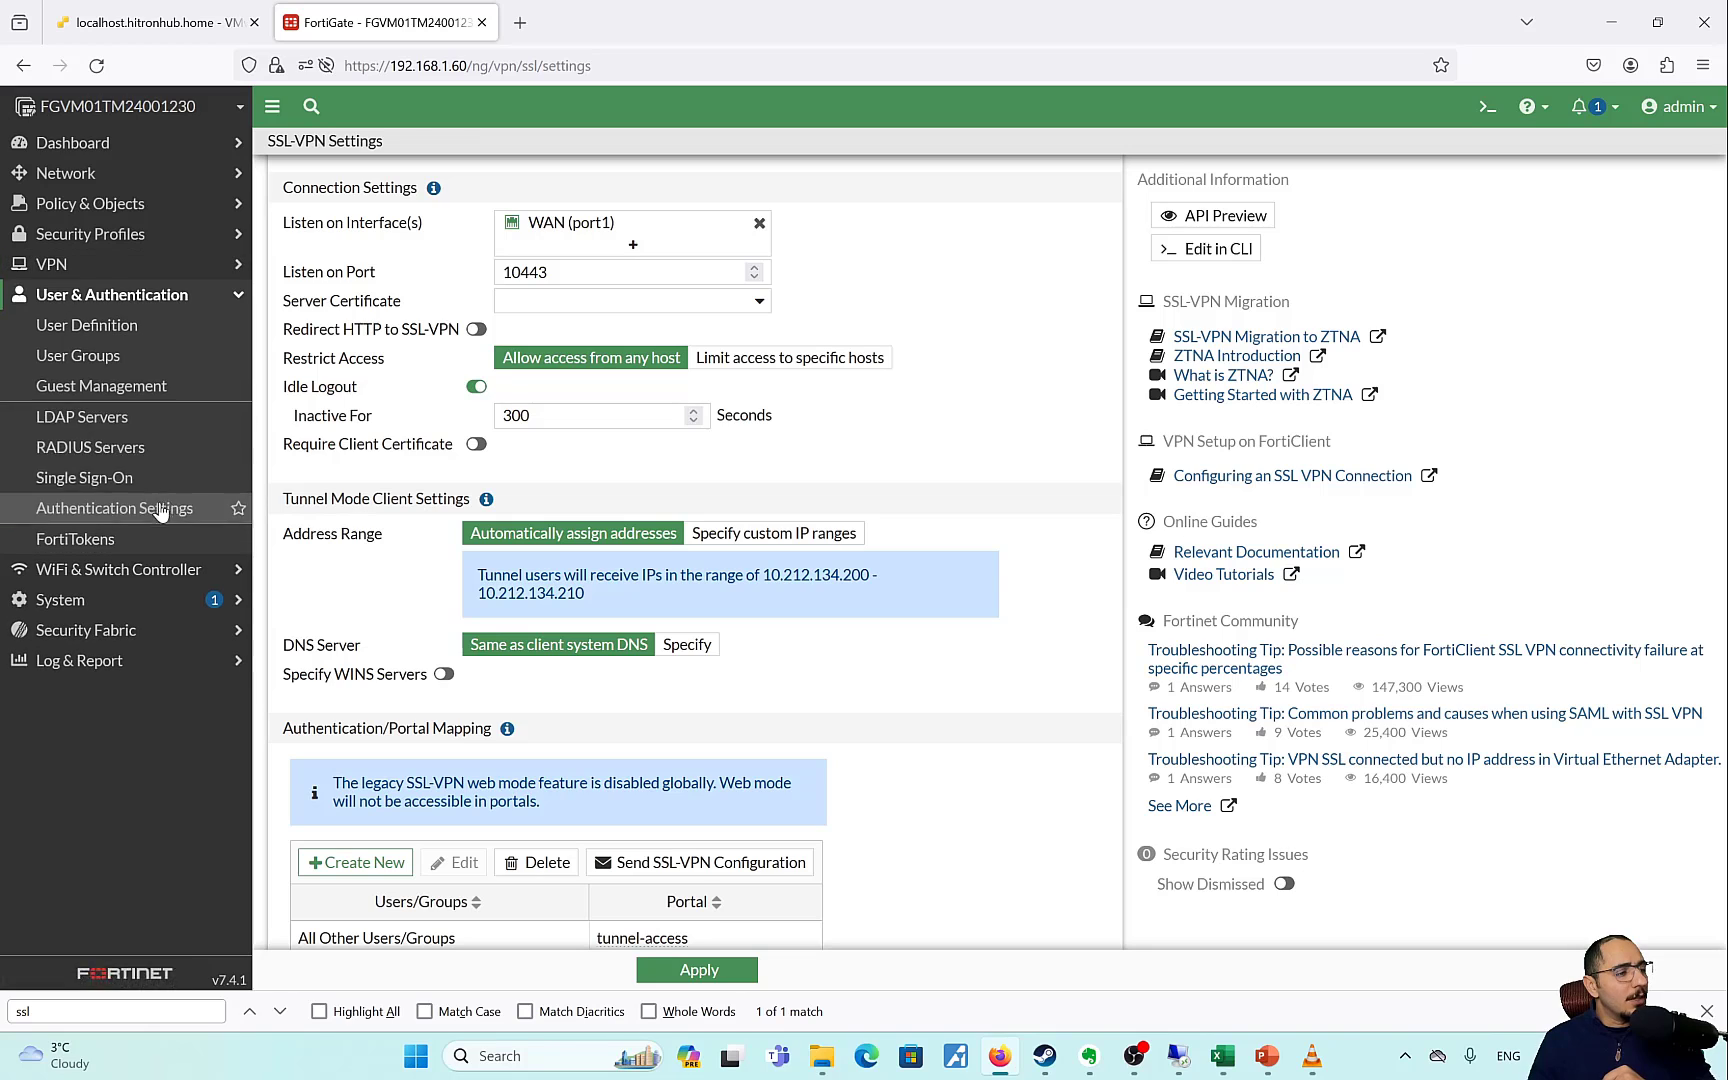
left_click(148, 416)
left_click(412, 226)
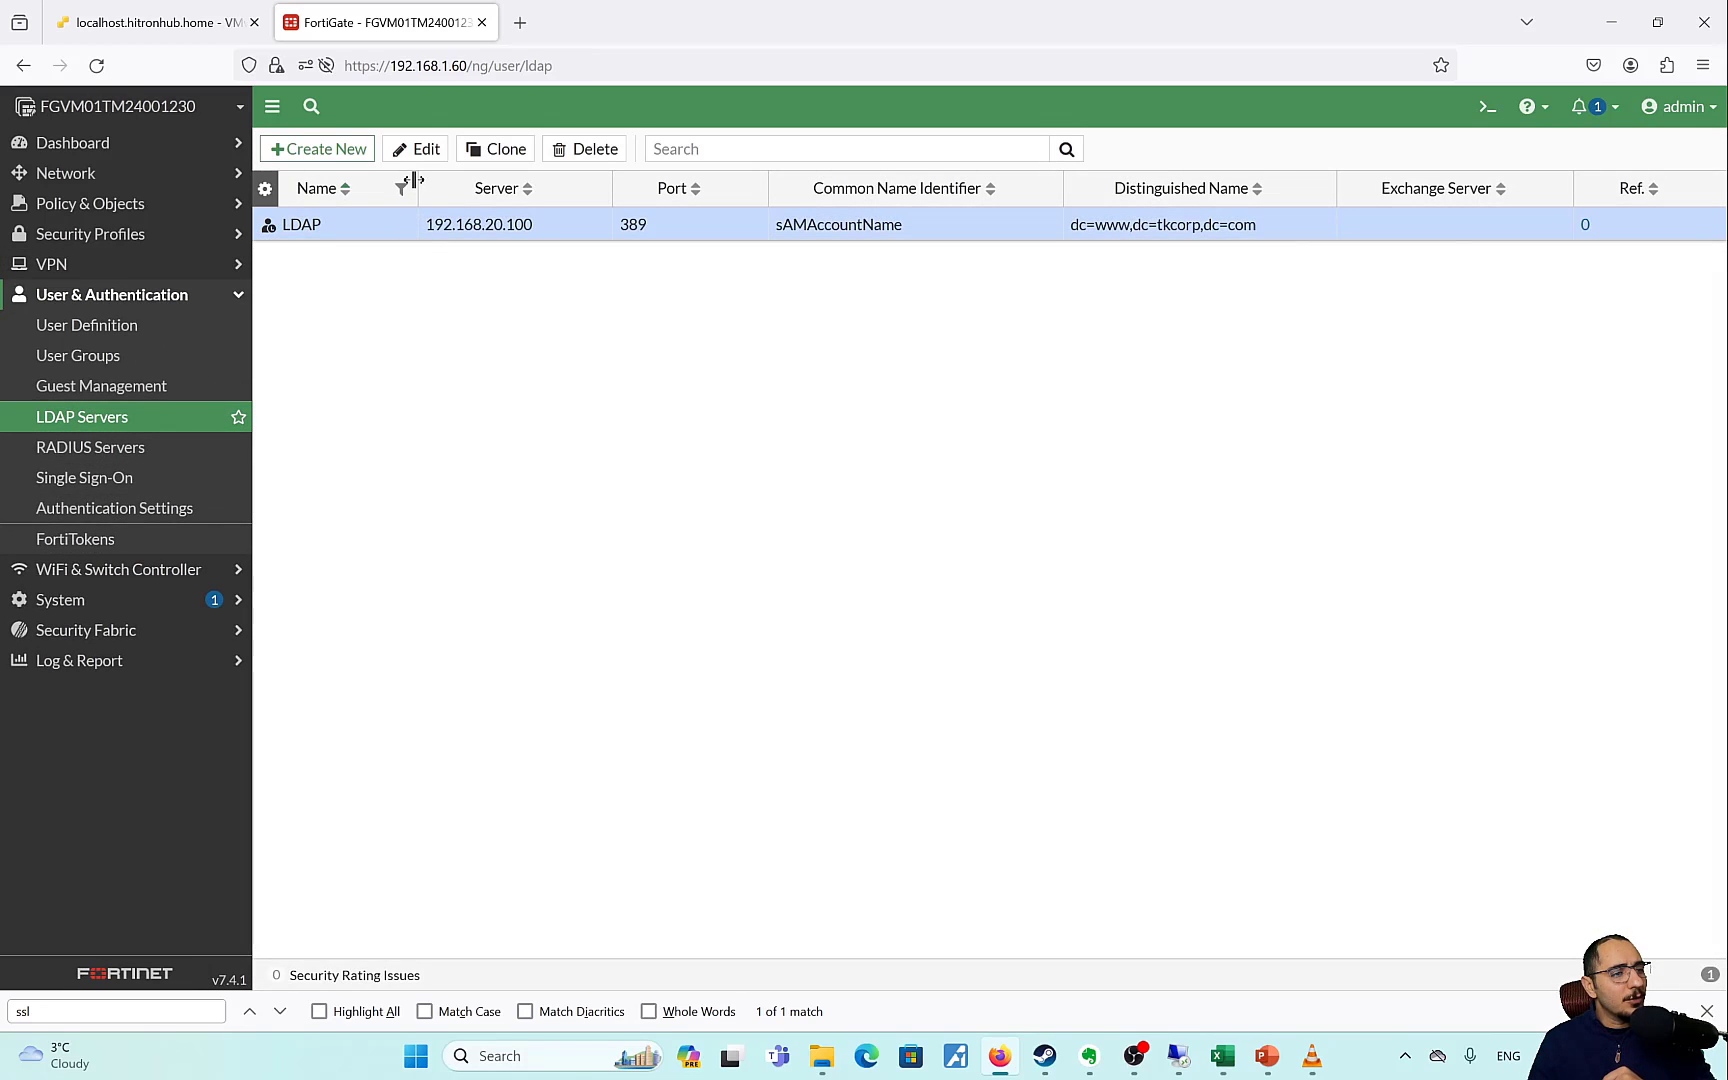
left_click(416, 149)
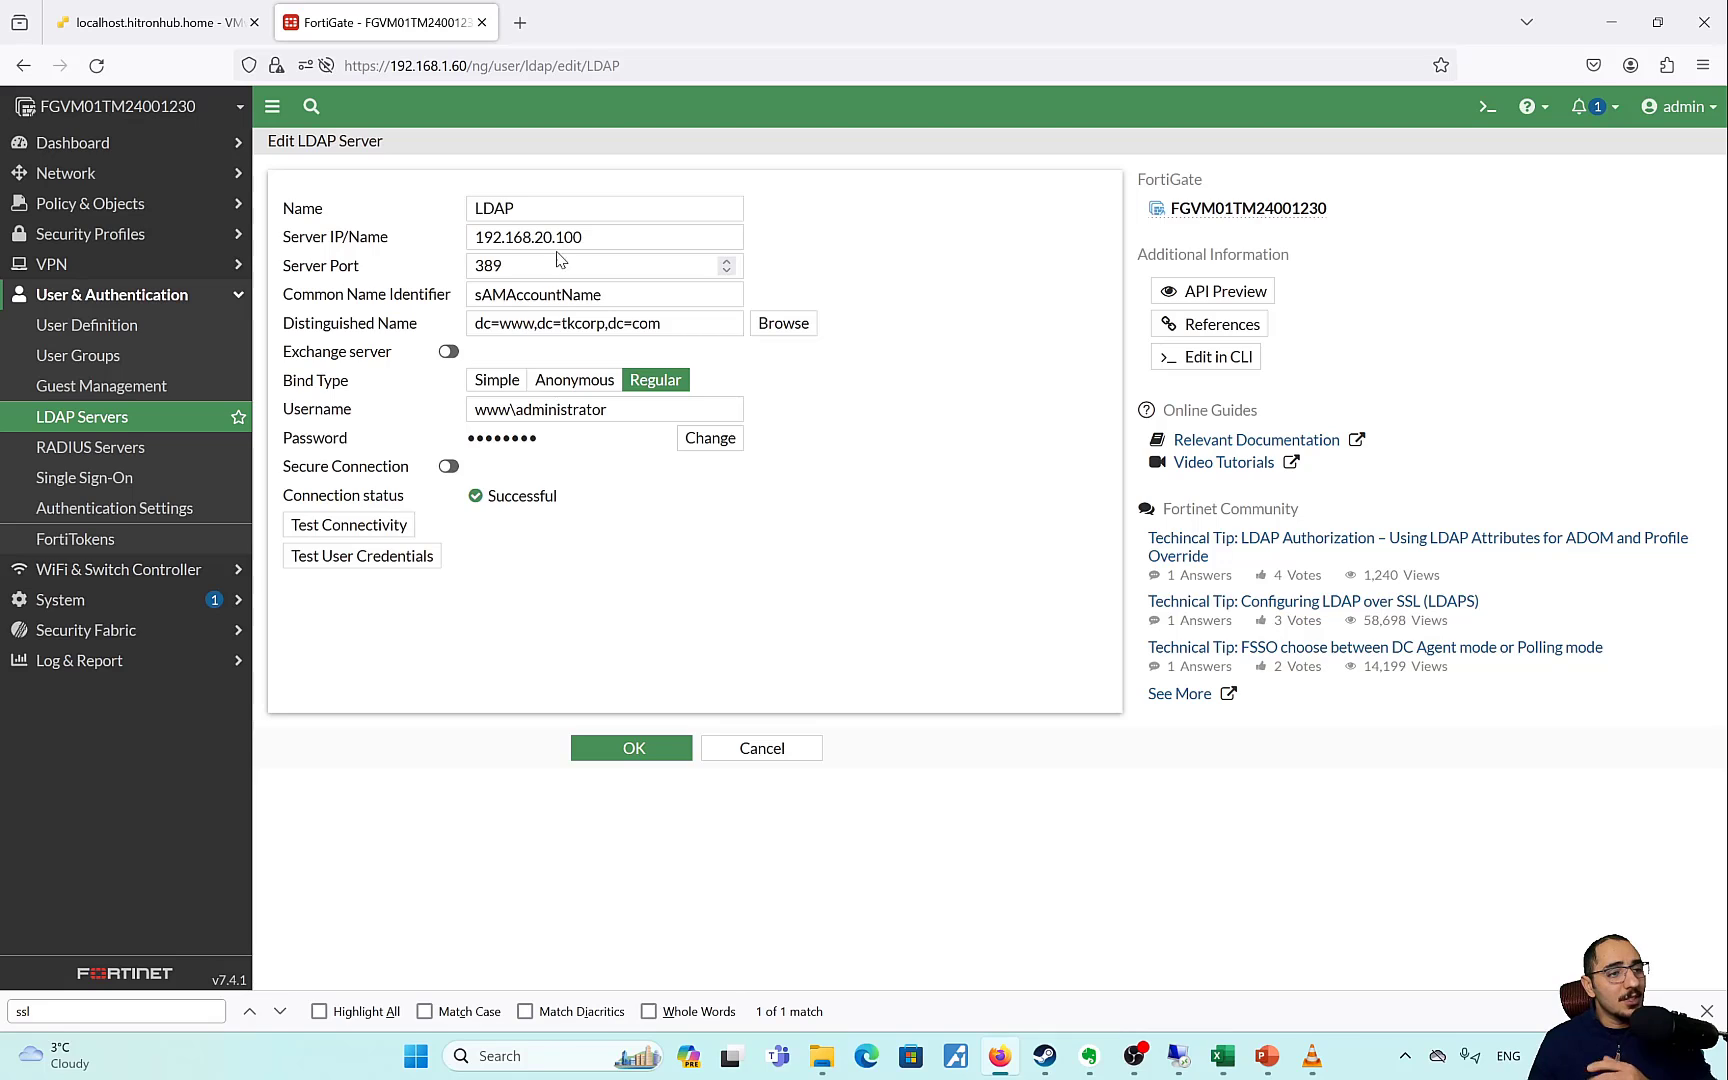
Examine the LDAP server's IP, port, Common Name Identifier and Distinguished Name.
left_click_drag(621, 245, 456, 228)
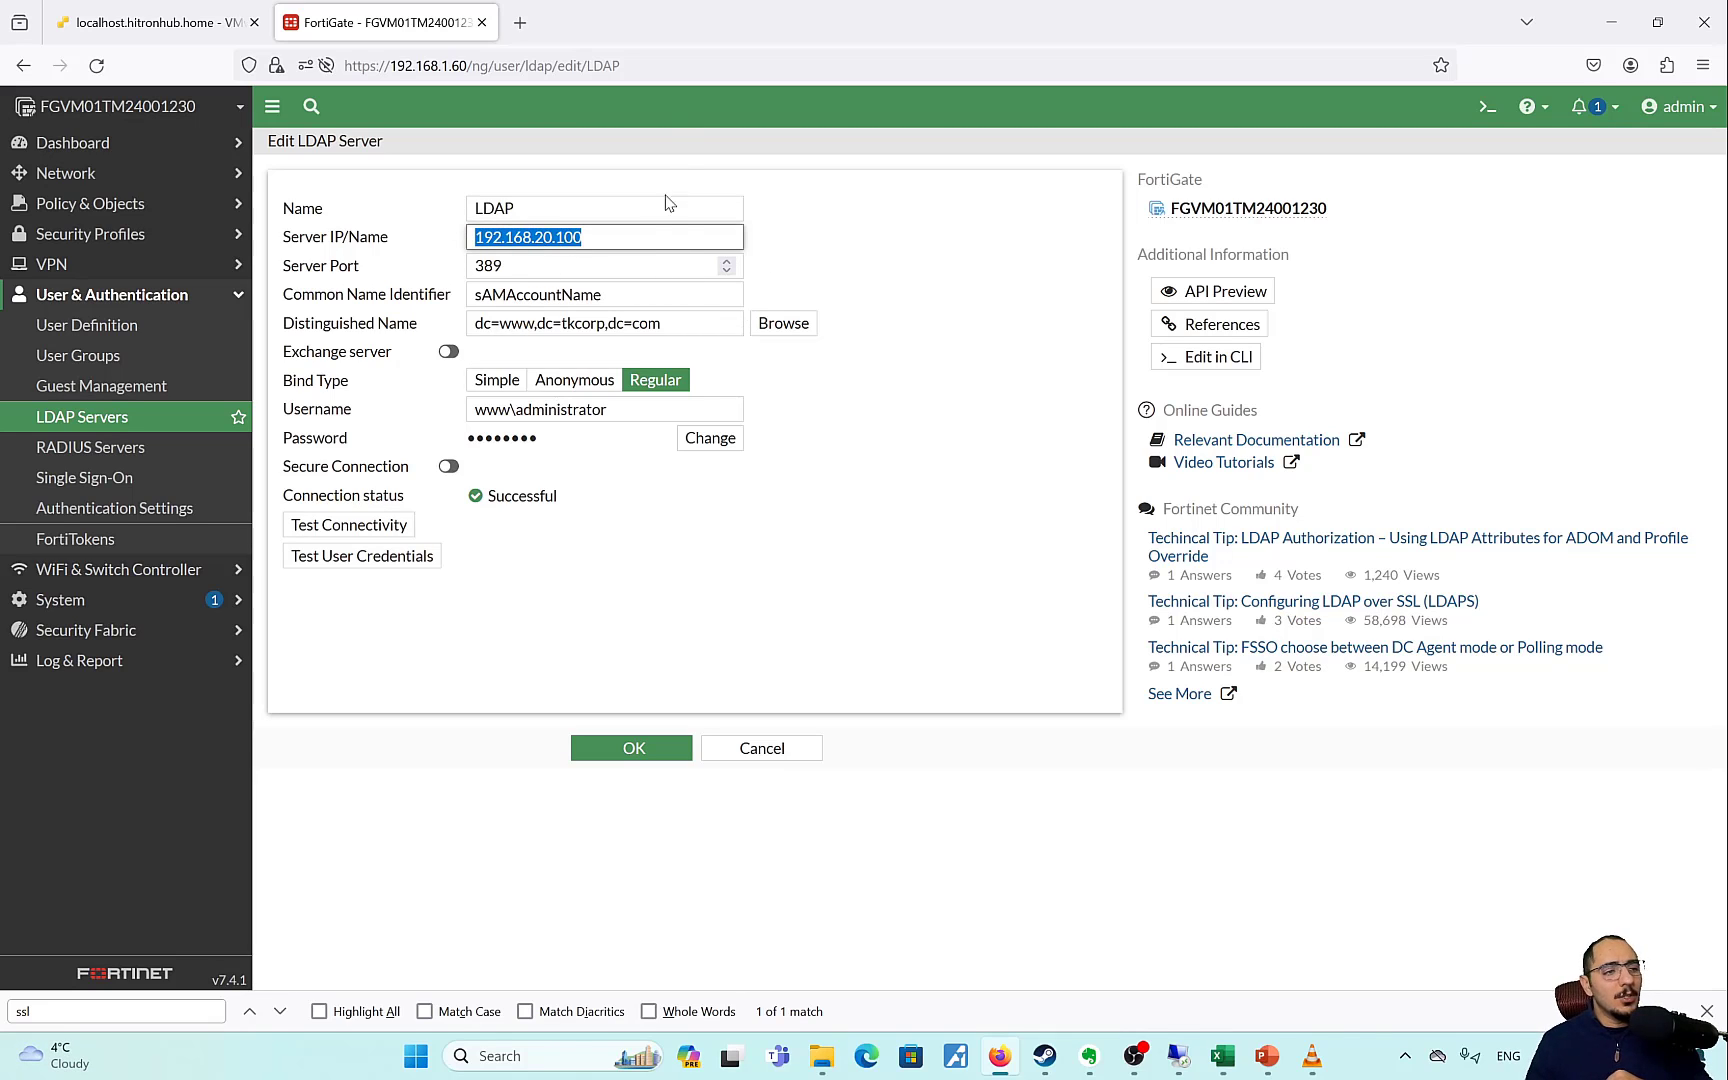
double_click(548, 264)
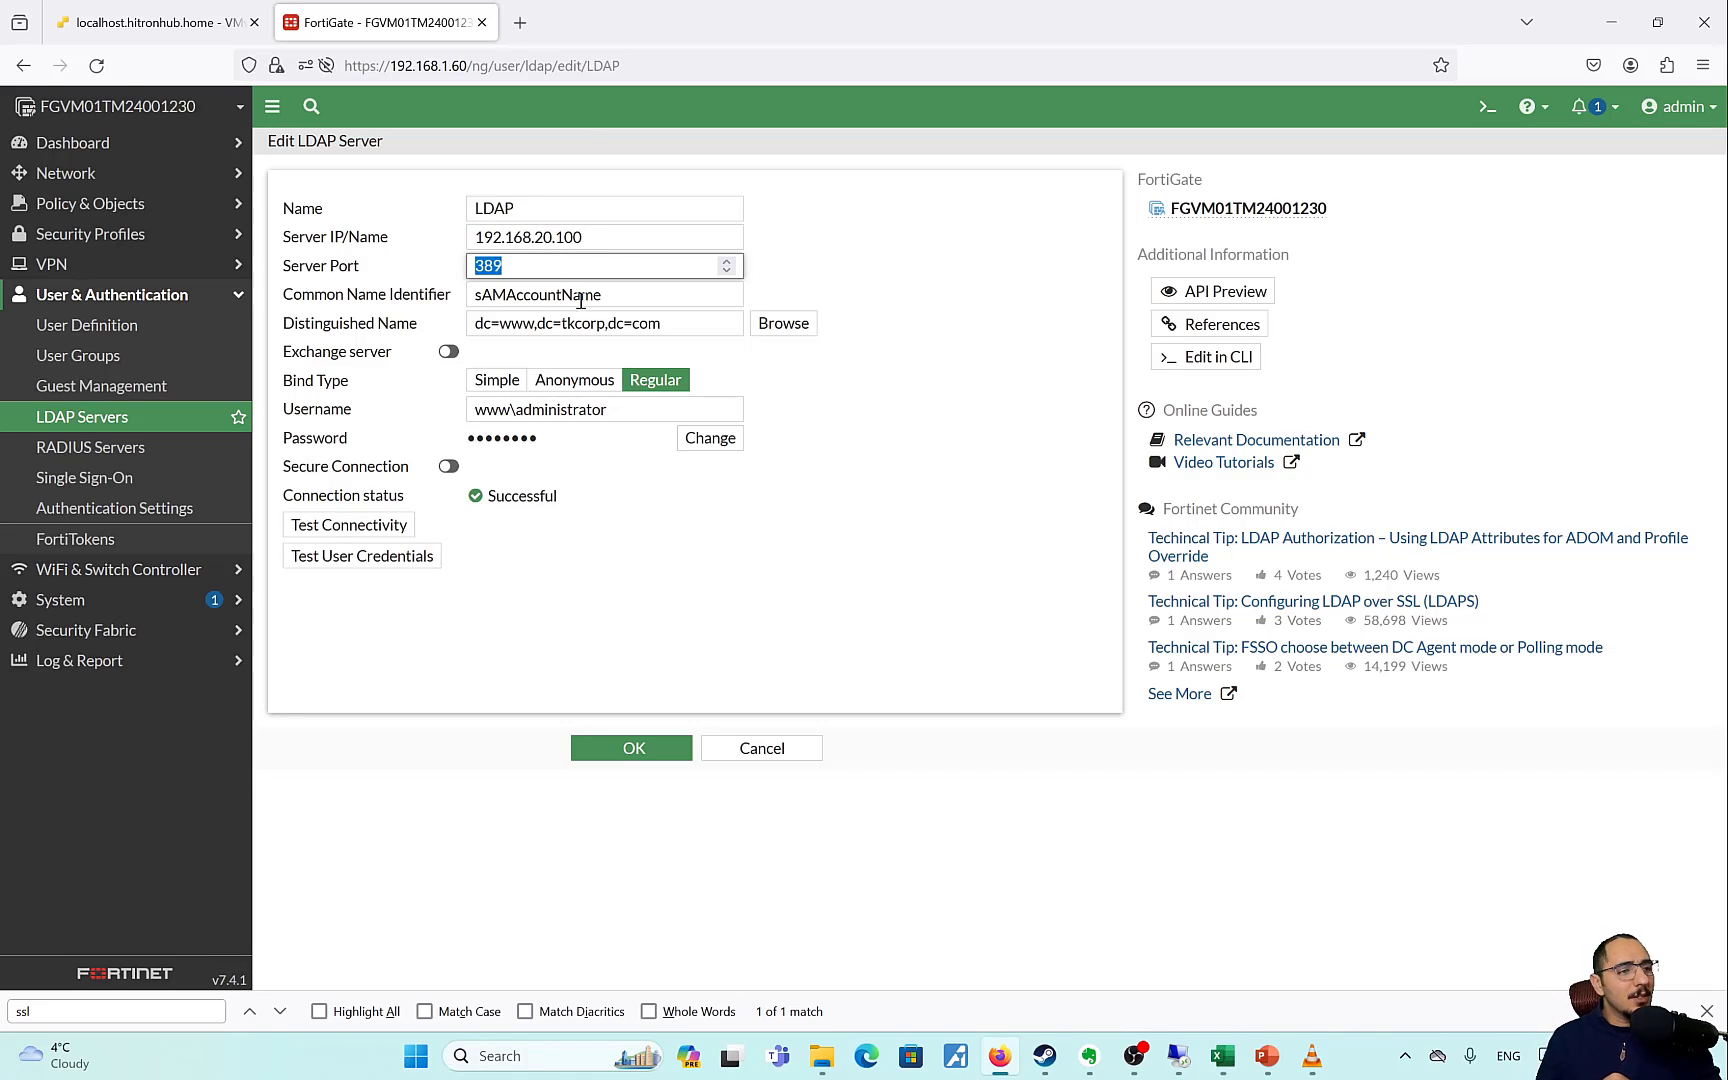
double_click(620, 298)
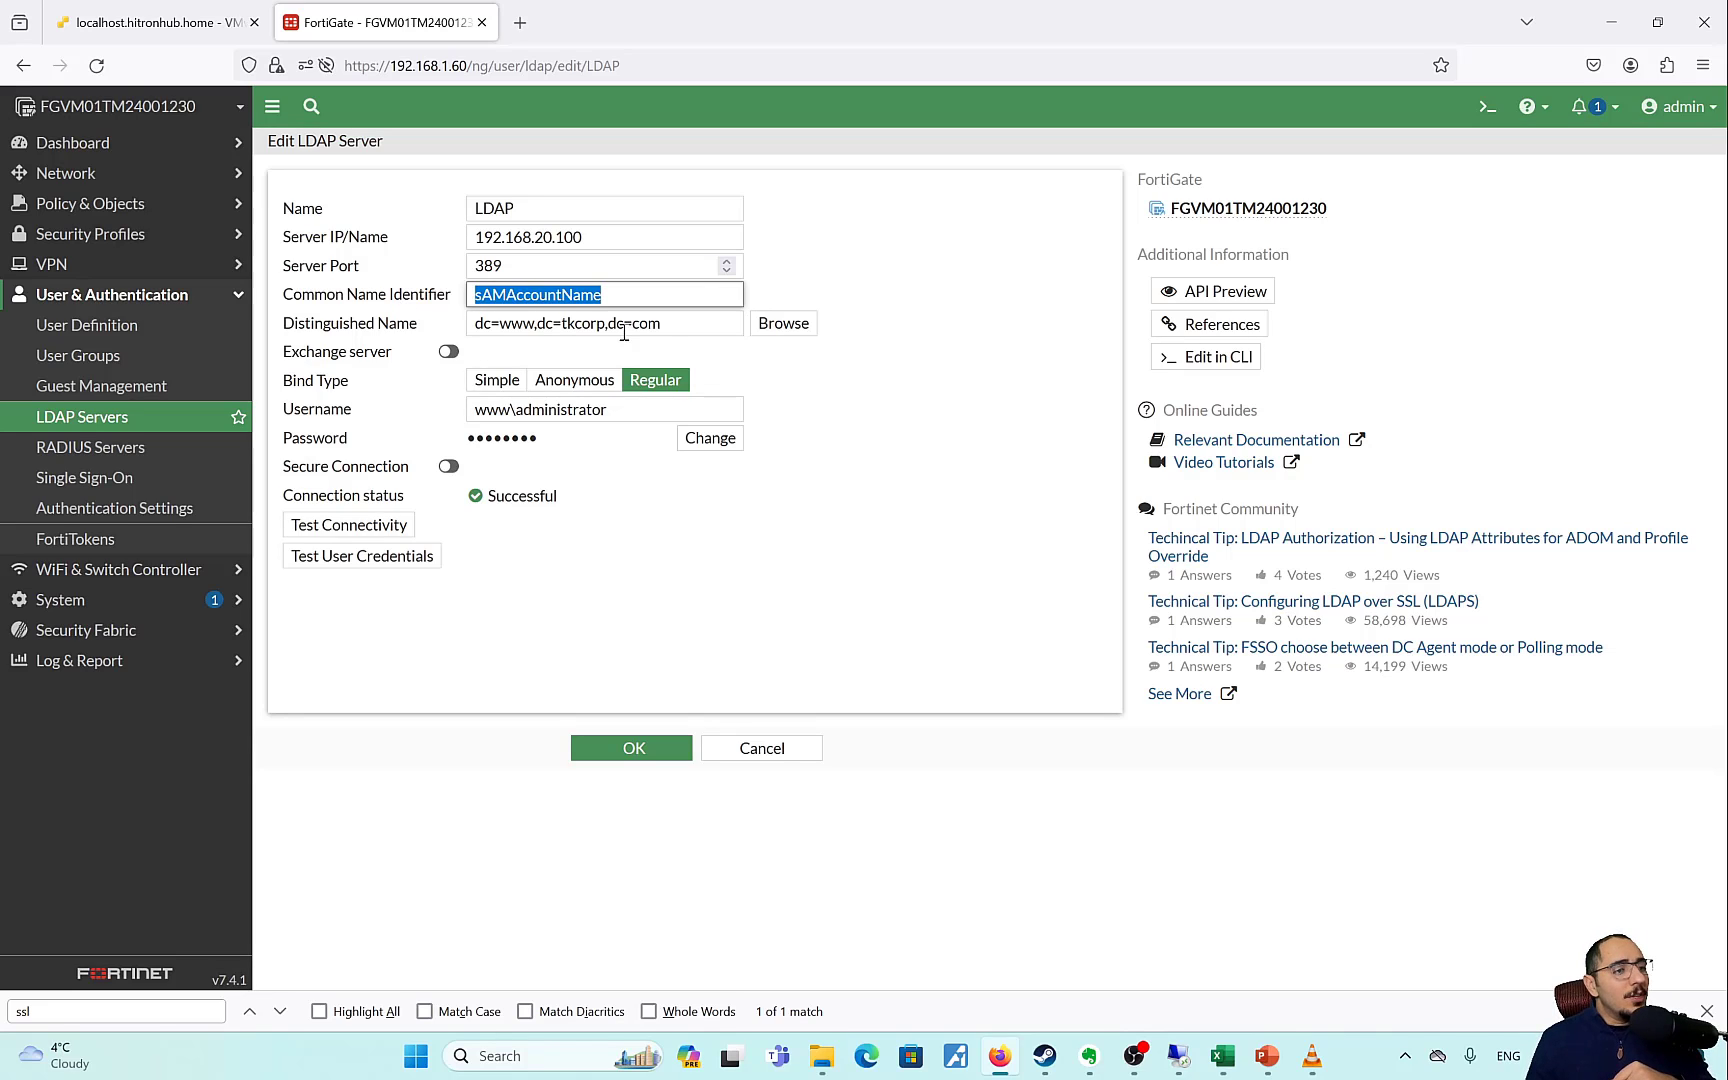
left_click(906, 375)
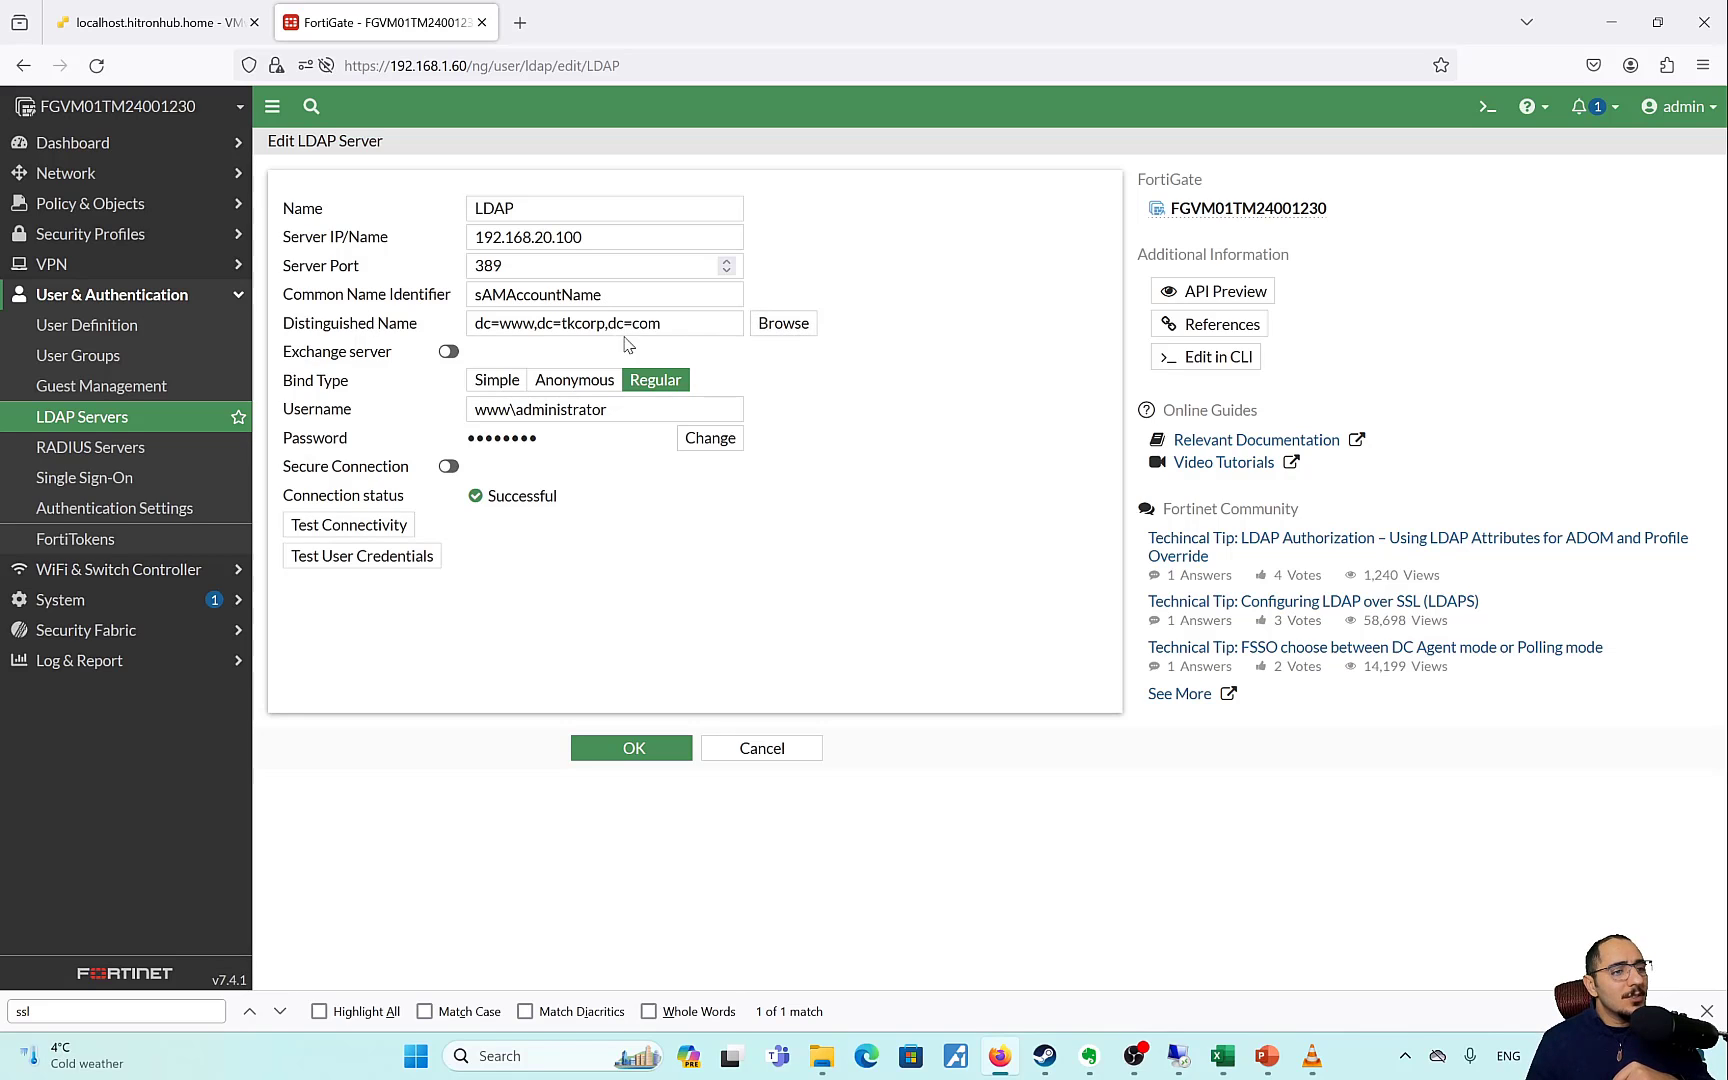
left_click_drag(672, 325, 478, 308)
left_click(815, 401)
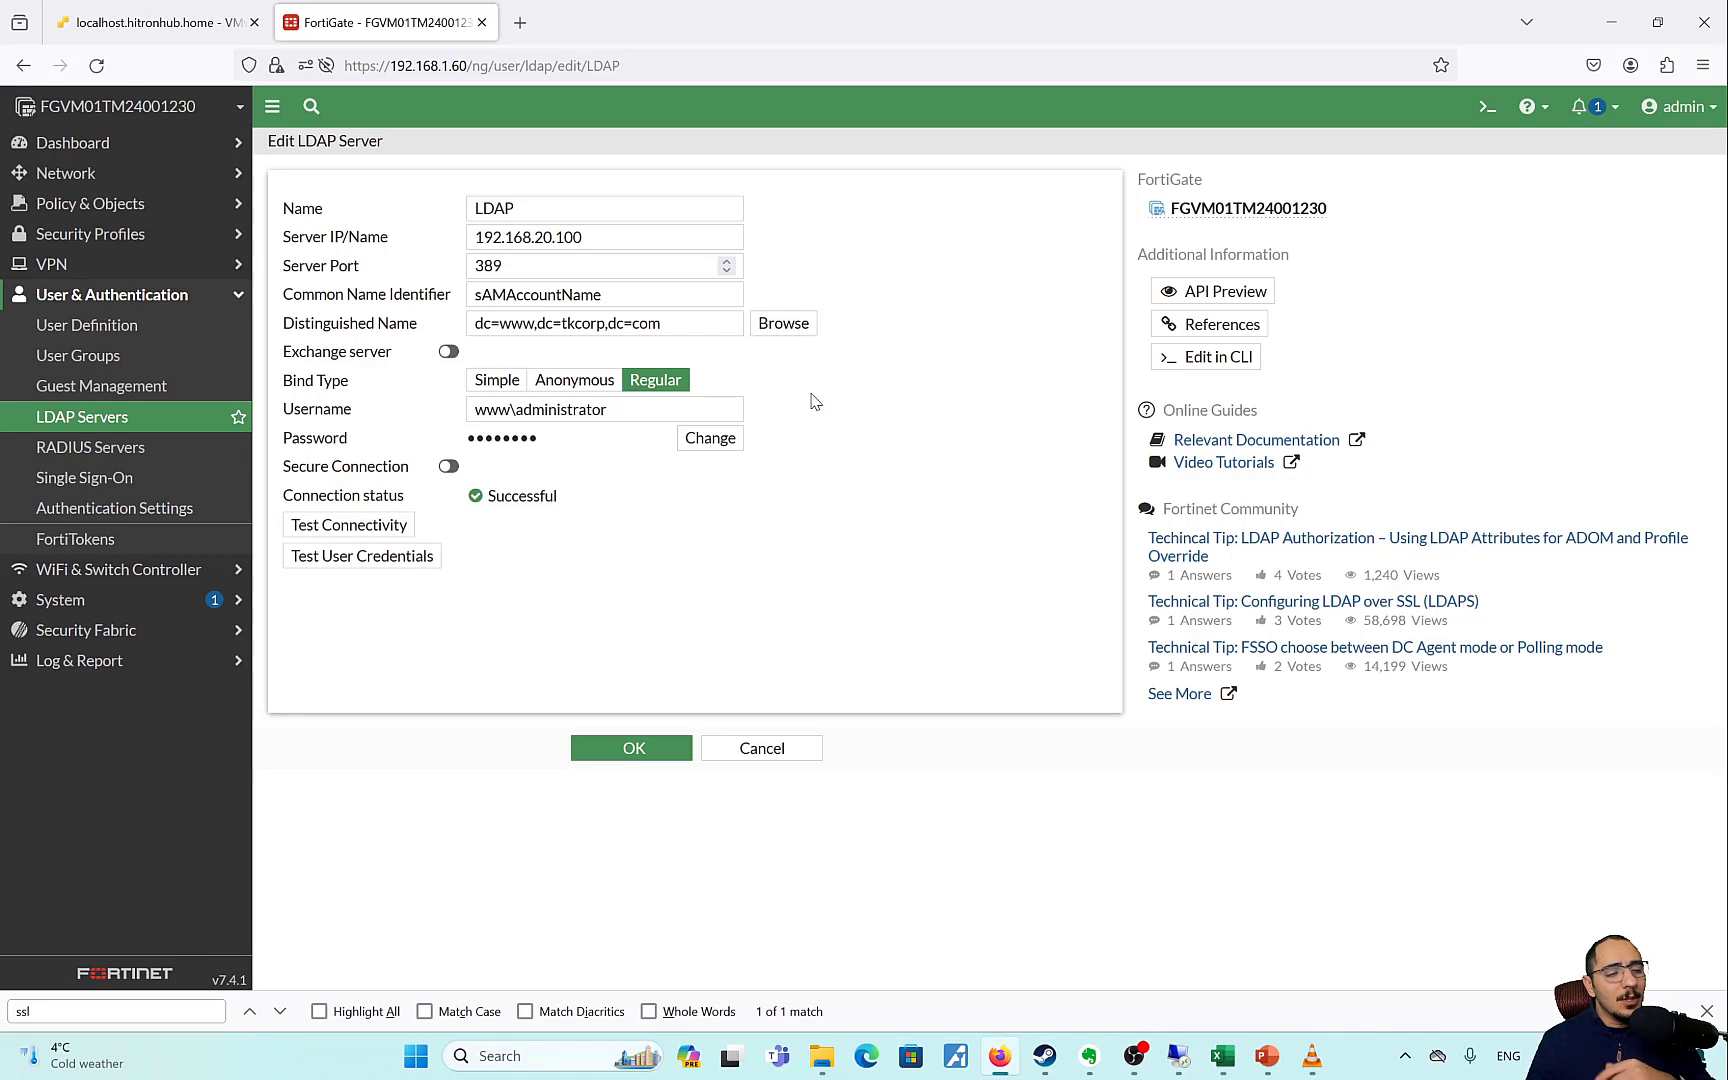
left_click_drag(683, 328, 466, 324)
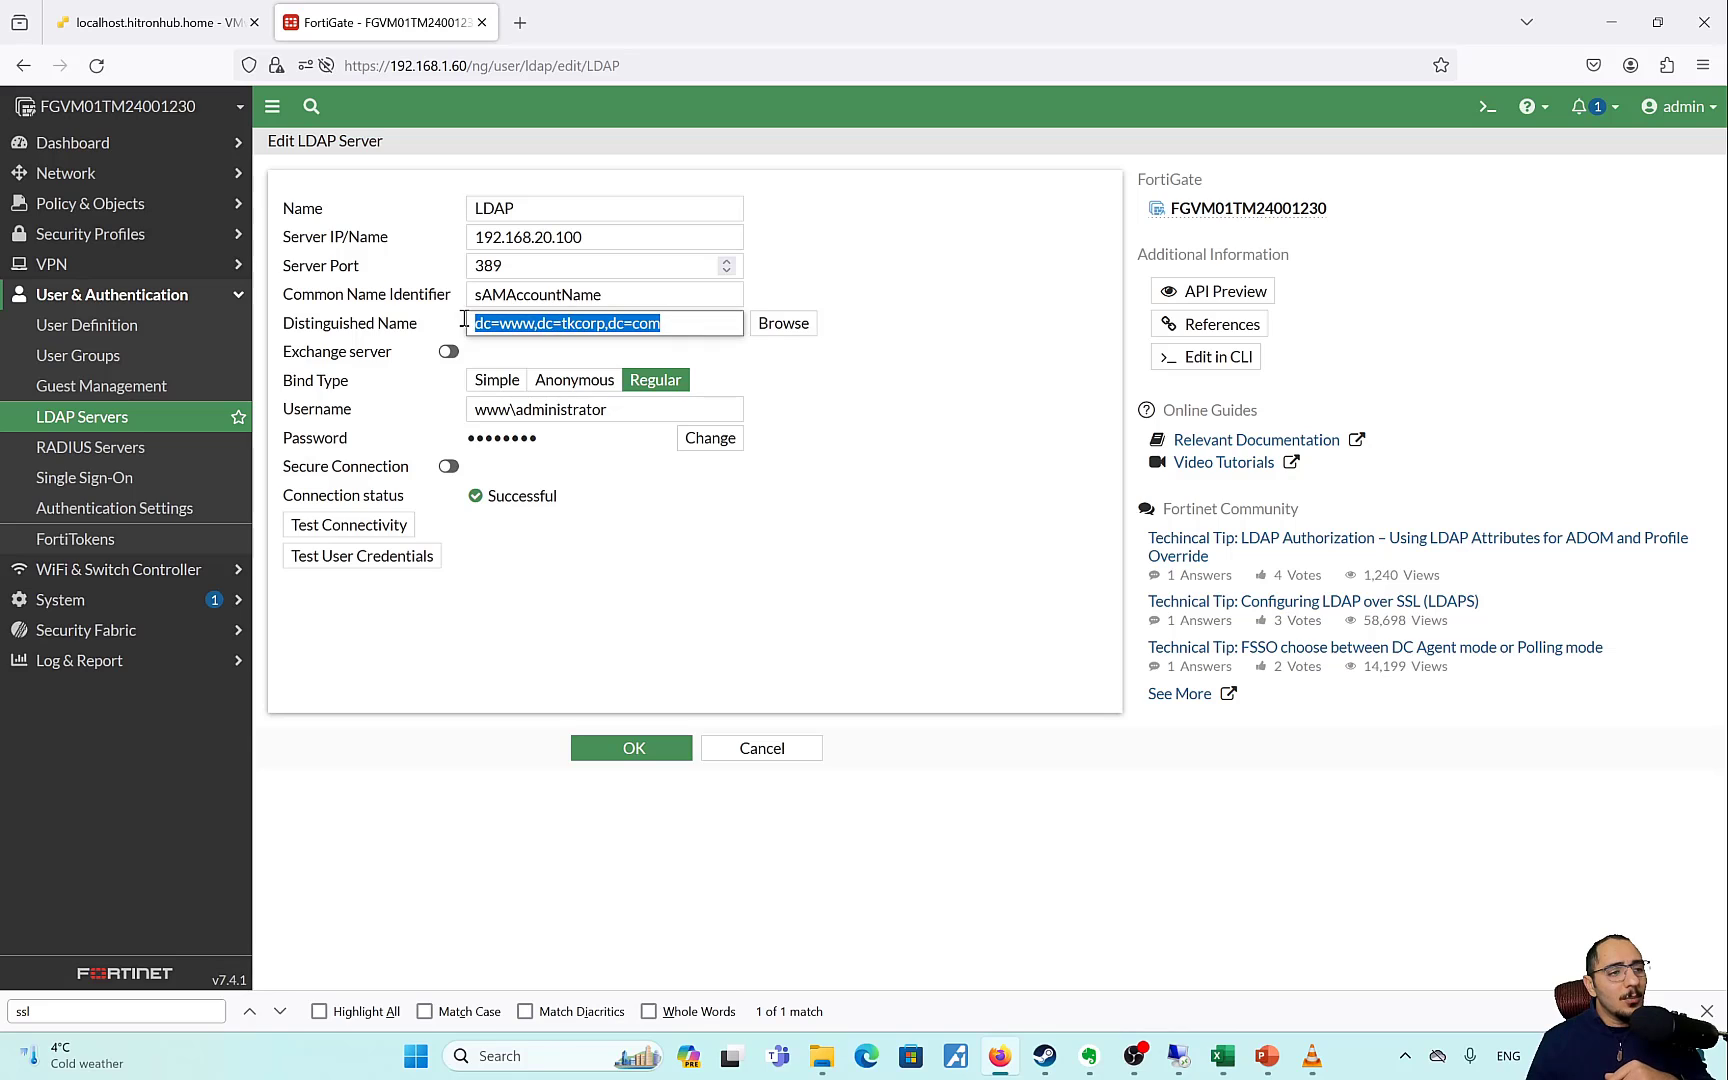
left_click(822, 412)
Examine the LDAP server's bind type and username, and close the entry with OK.
left_click_drag(314, 388, 372, 393)
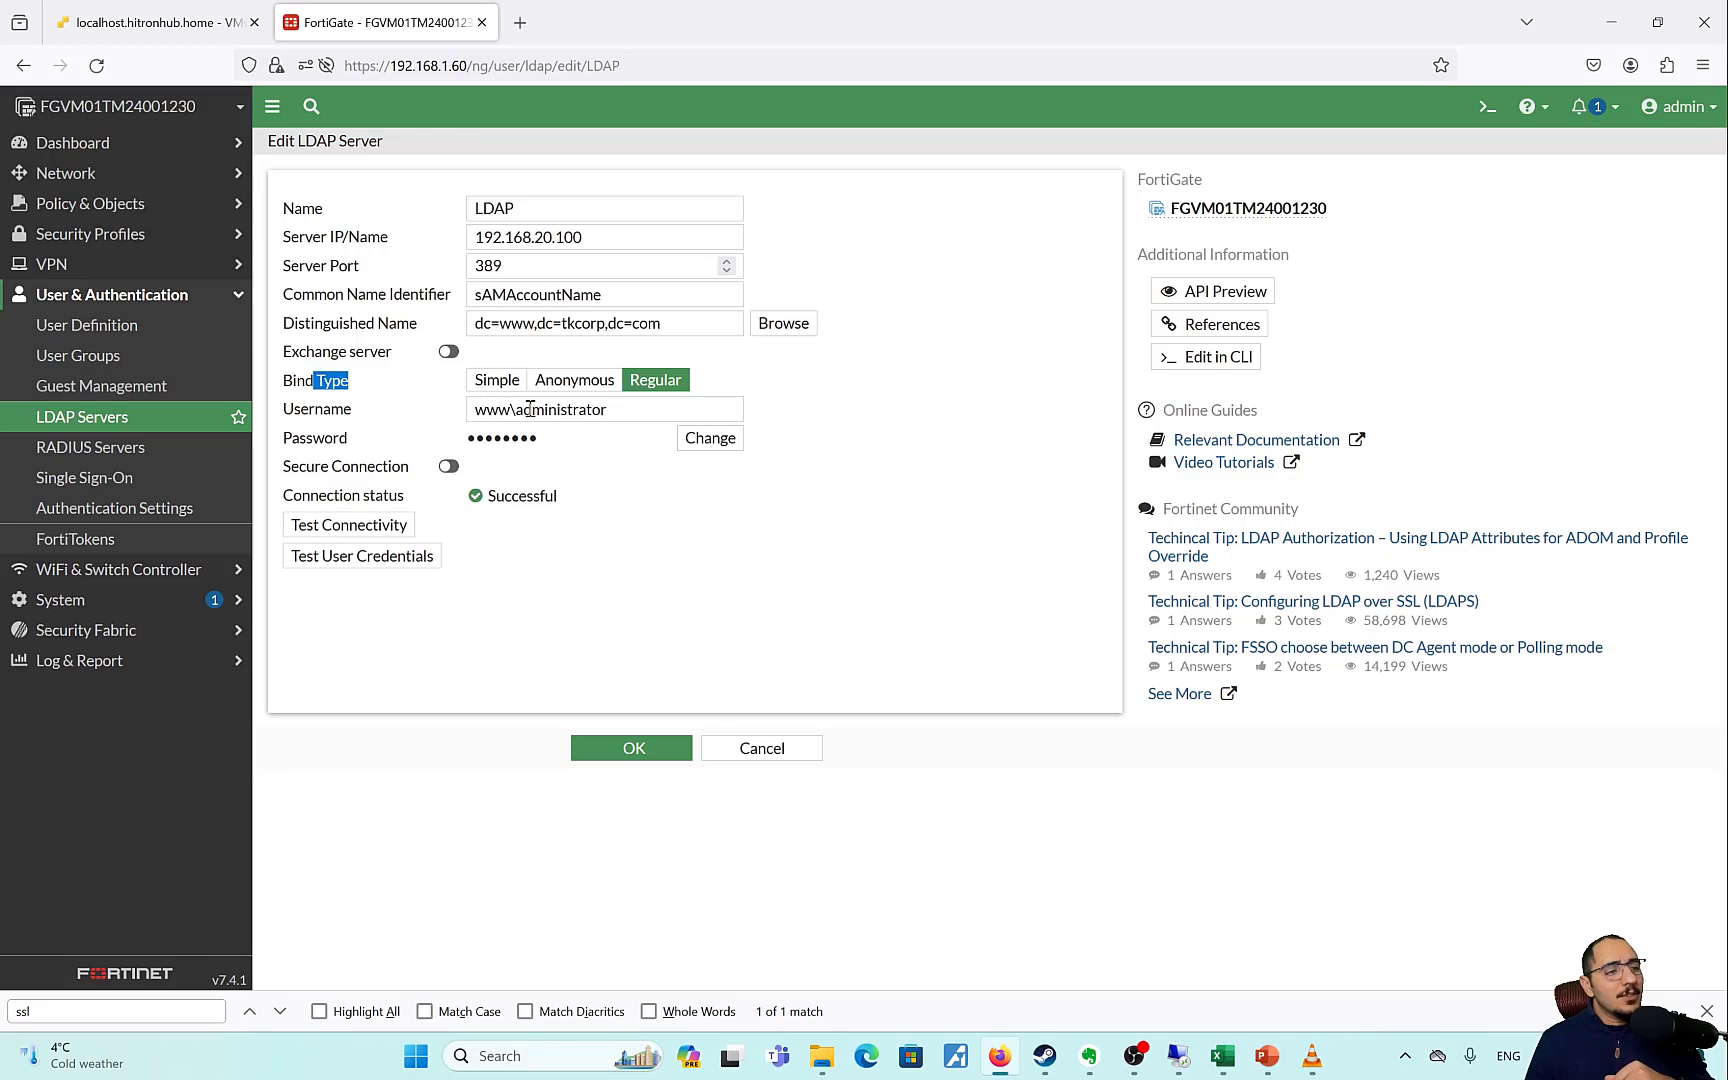
left_click_drag(531, 409, 434, 410)
left_click(609, 411)
double_click(609, 412)
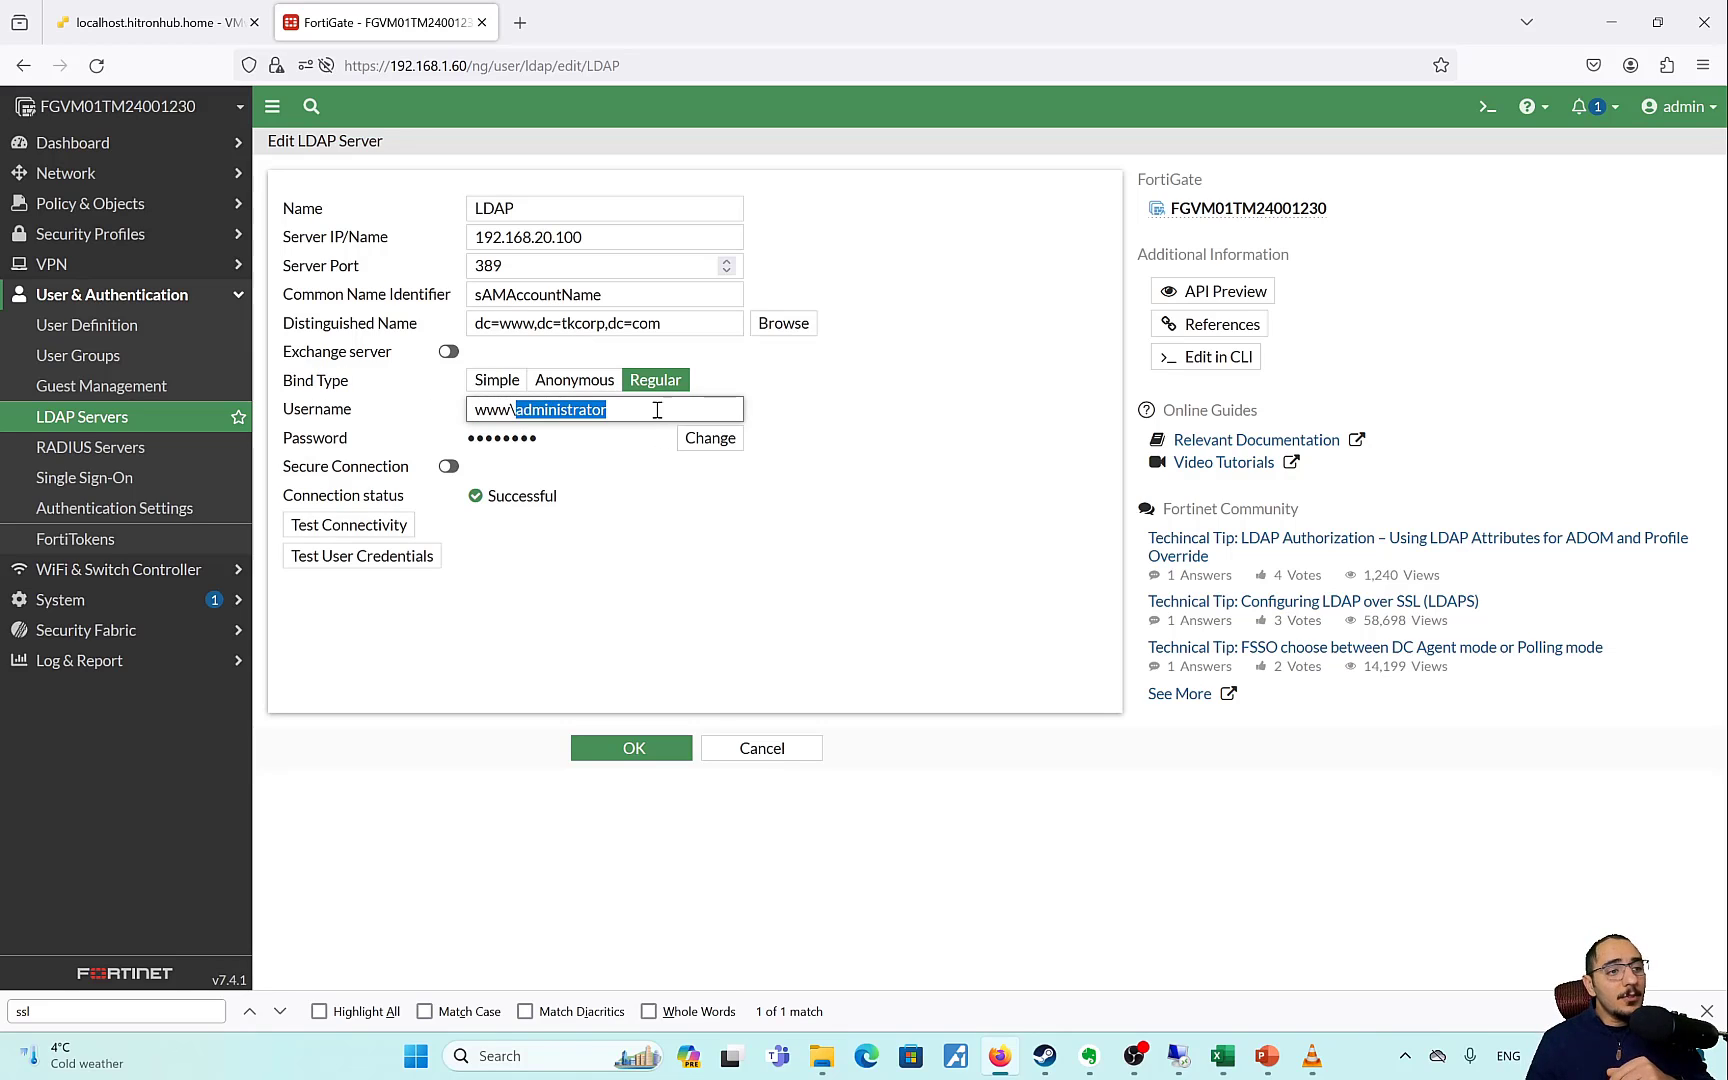
triple_click(656, 401)
left_click(850, 391)
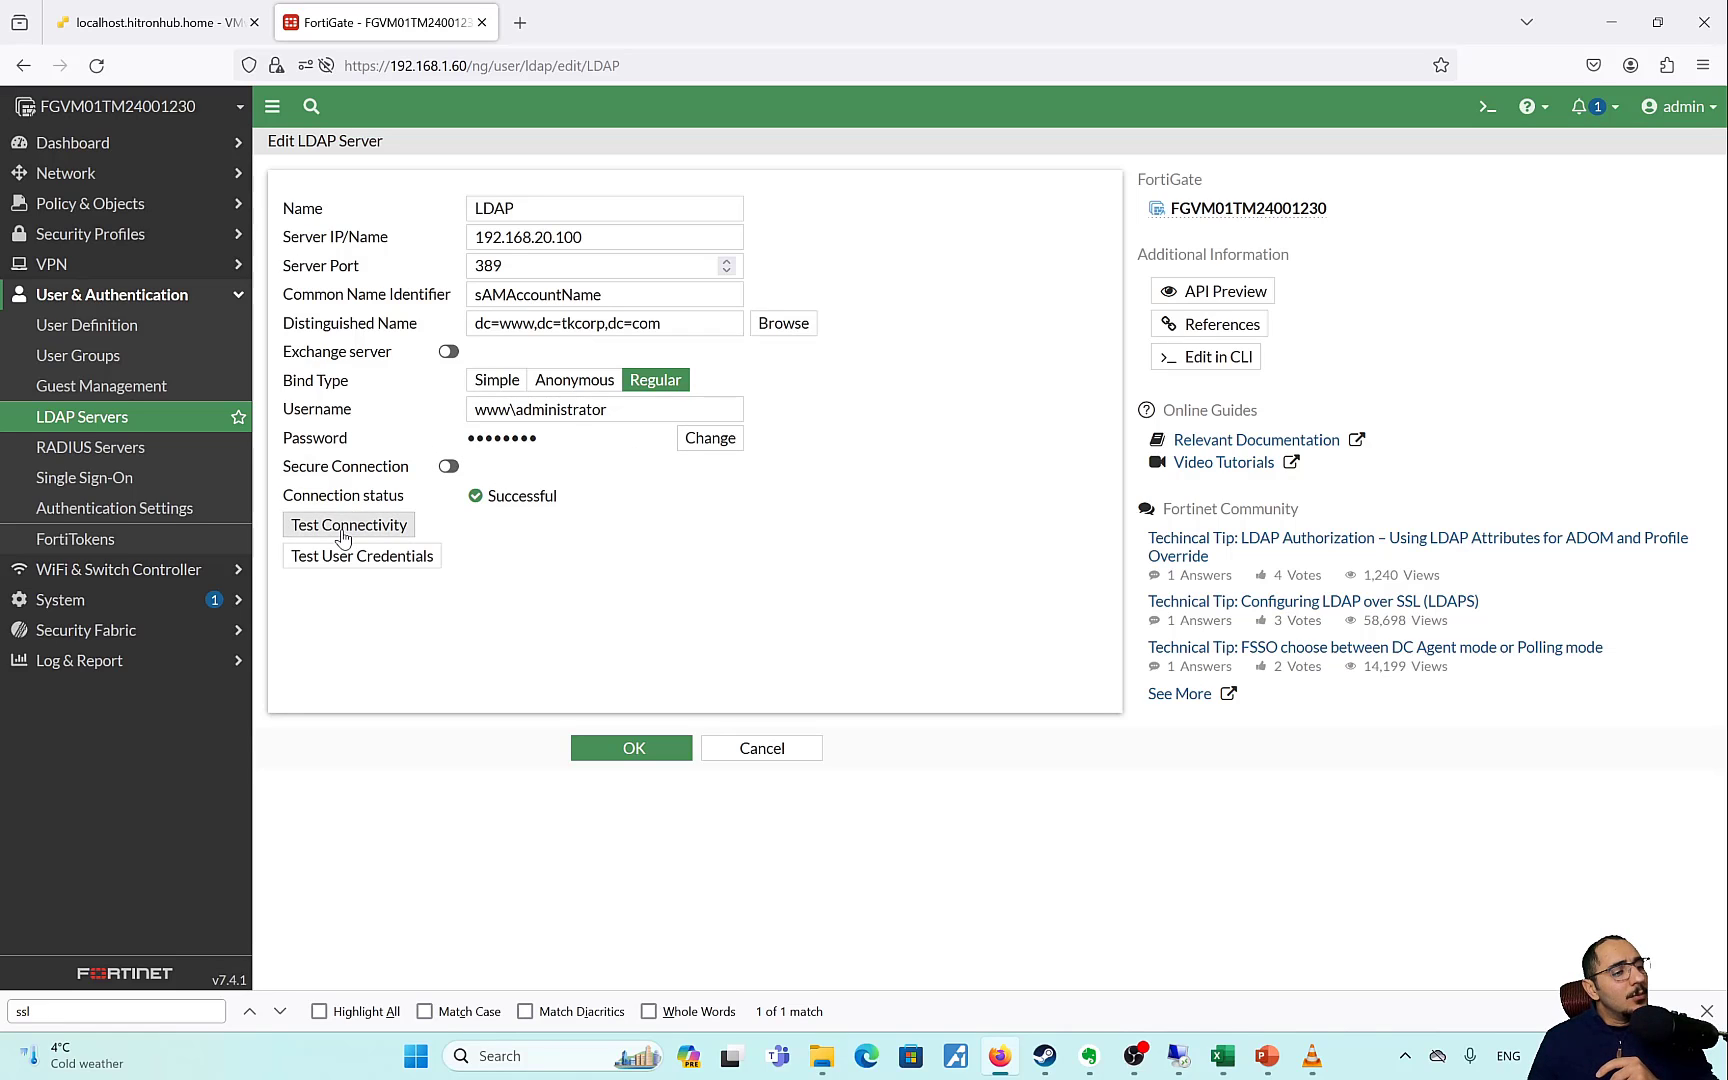
left_click(623, 750)
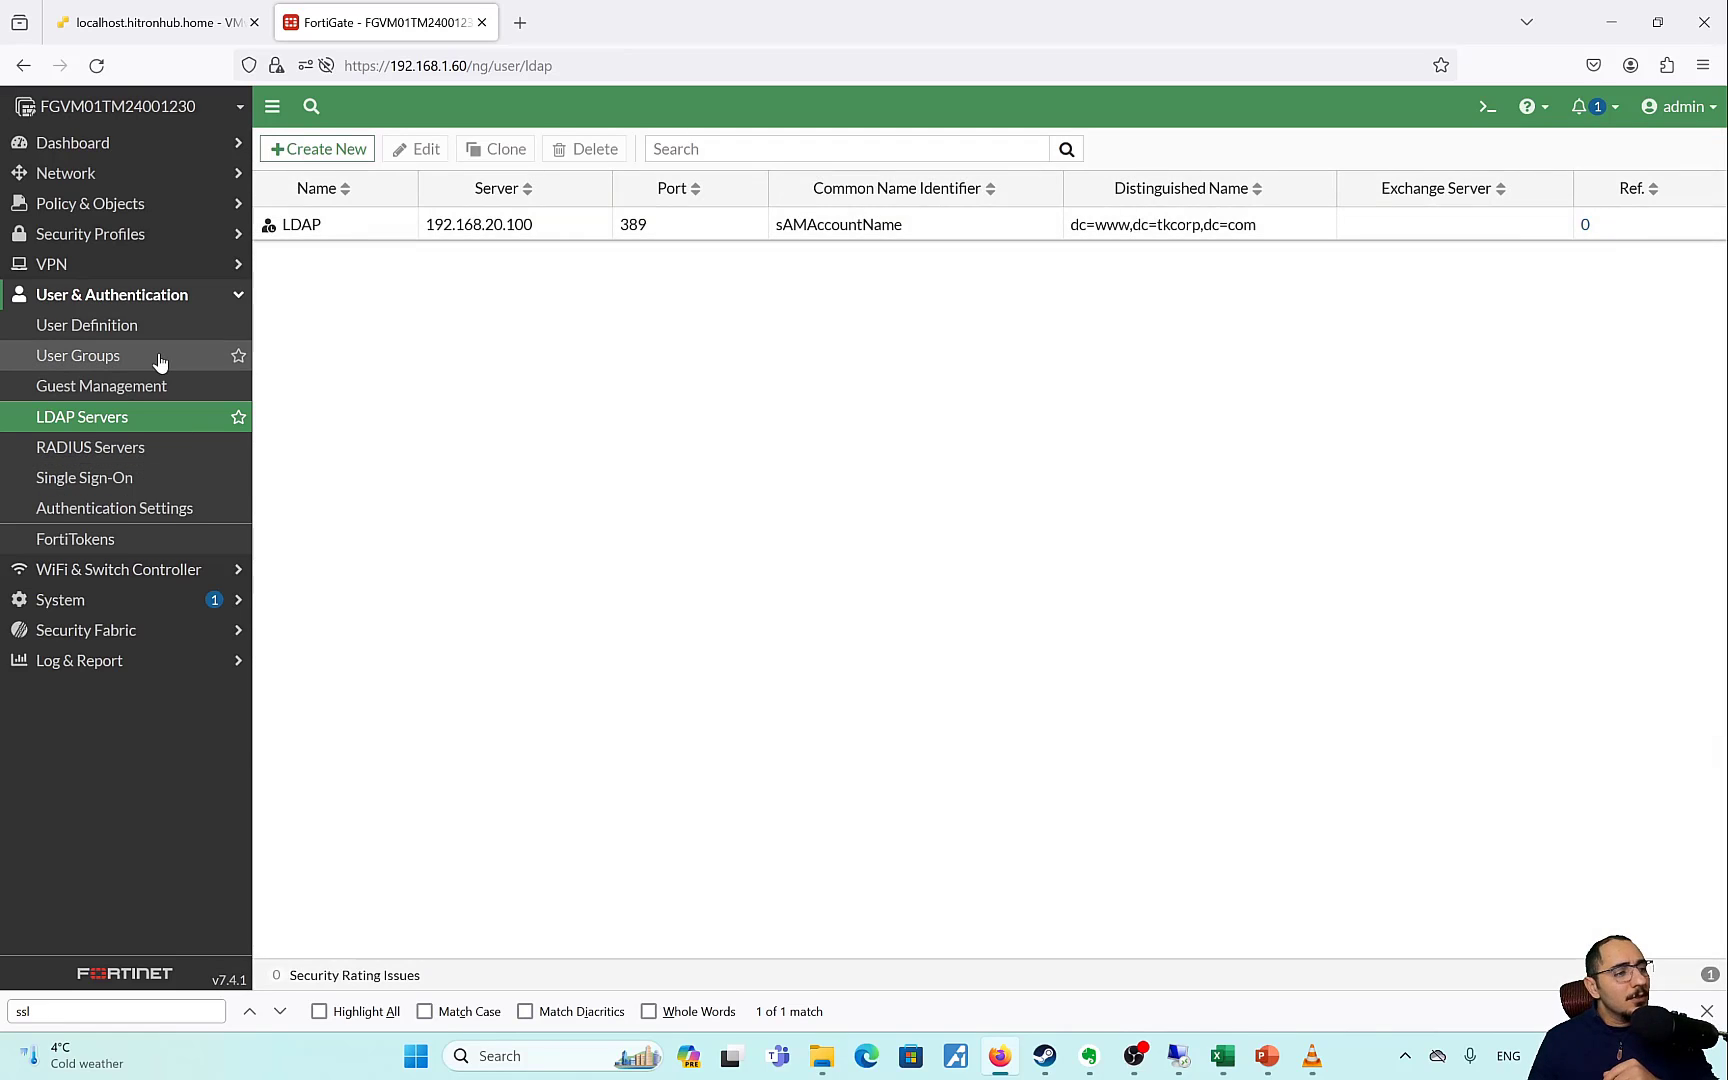
Delete the local user that belongs to no group from the User Definition list.
left_click(158, 358)
left_click(166, 335)
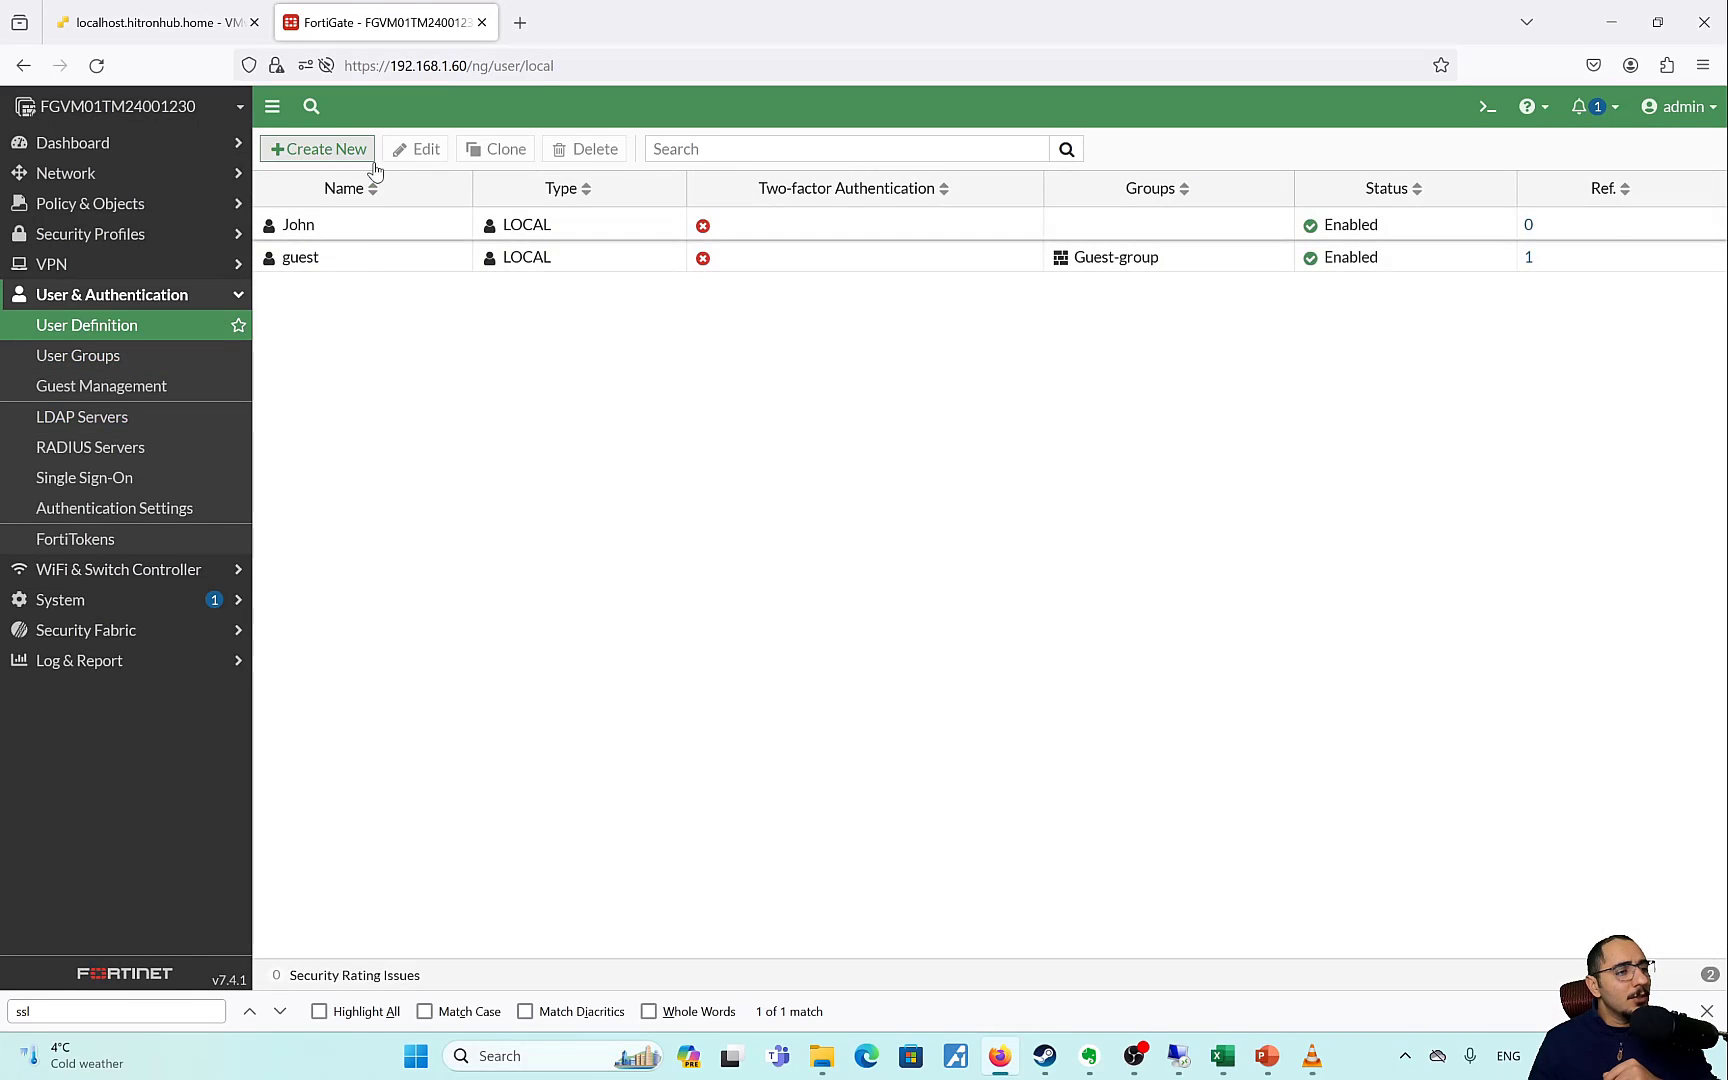
left_click(364, 226)
left_click(558, 150)
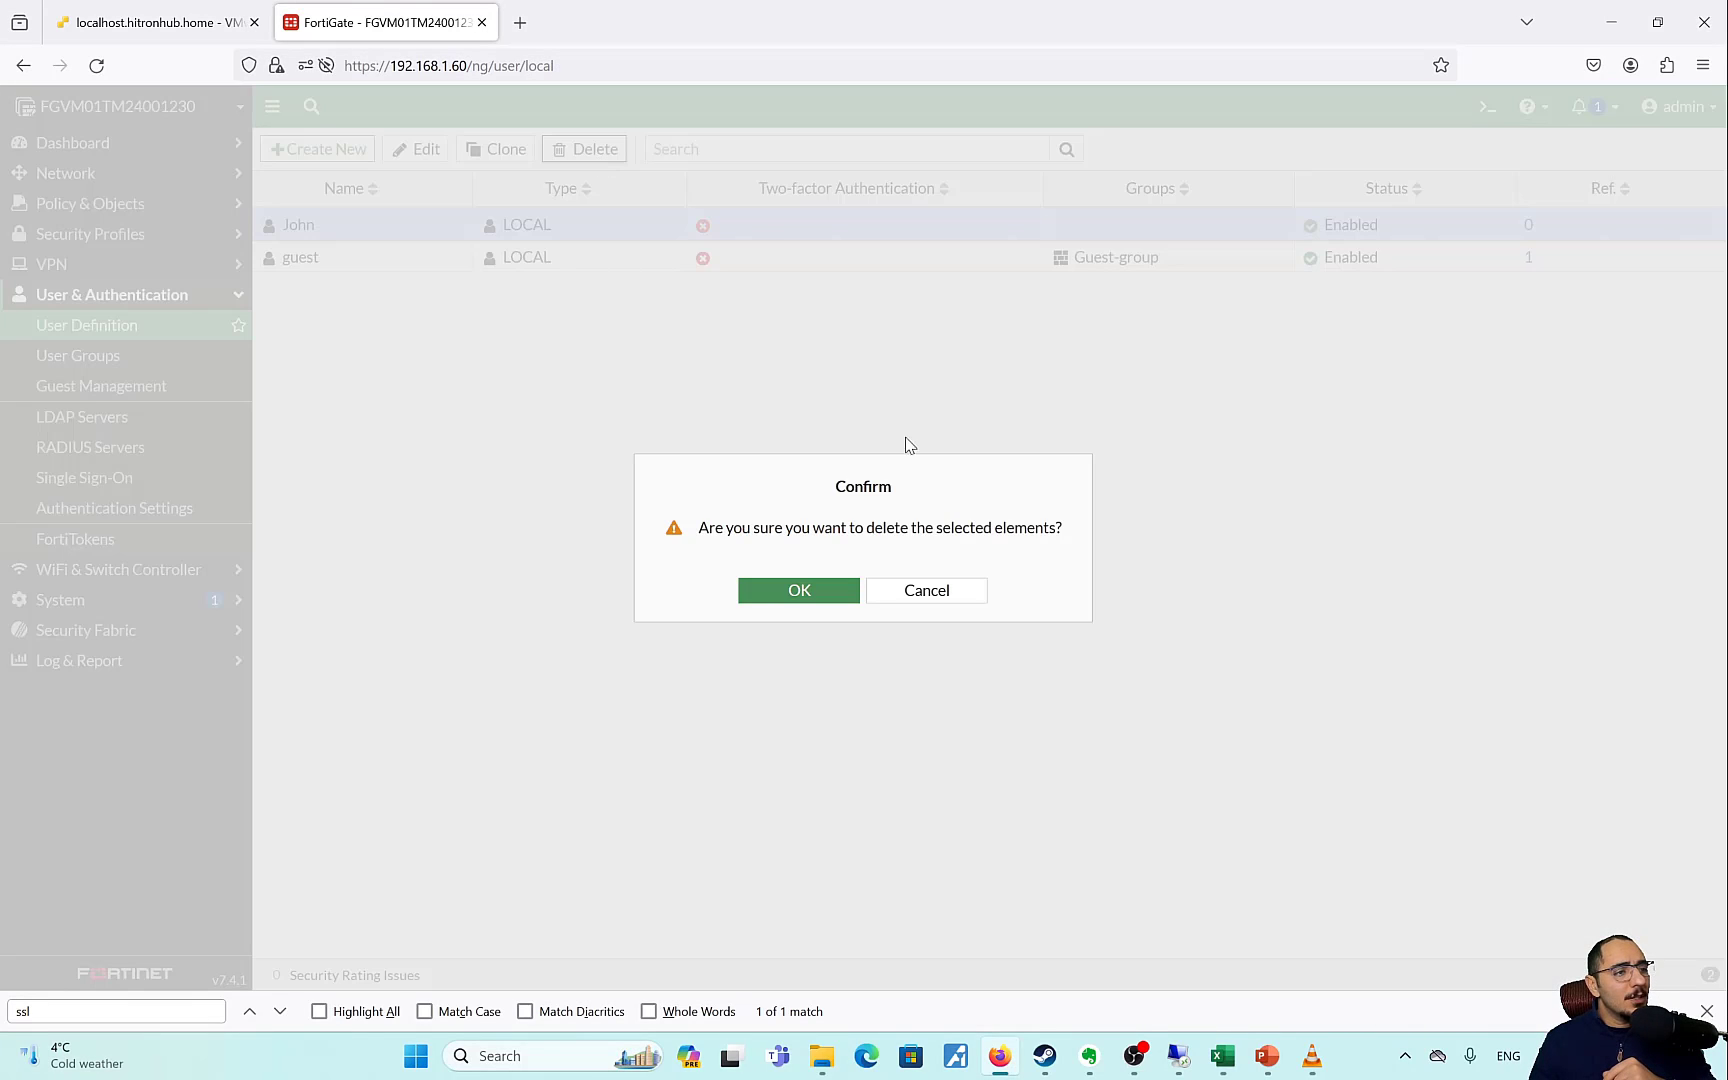
left_click(785, 596)
Start a new Remote LDAP User definition and select the LDAP server named LDAP as its source.
left_click(353, 148)
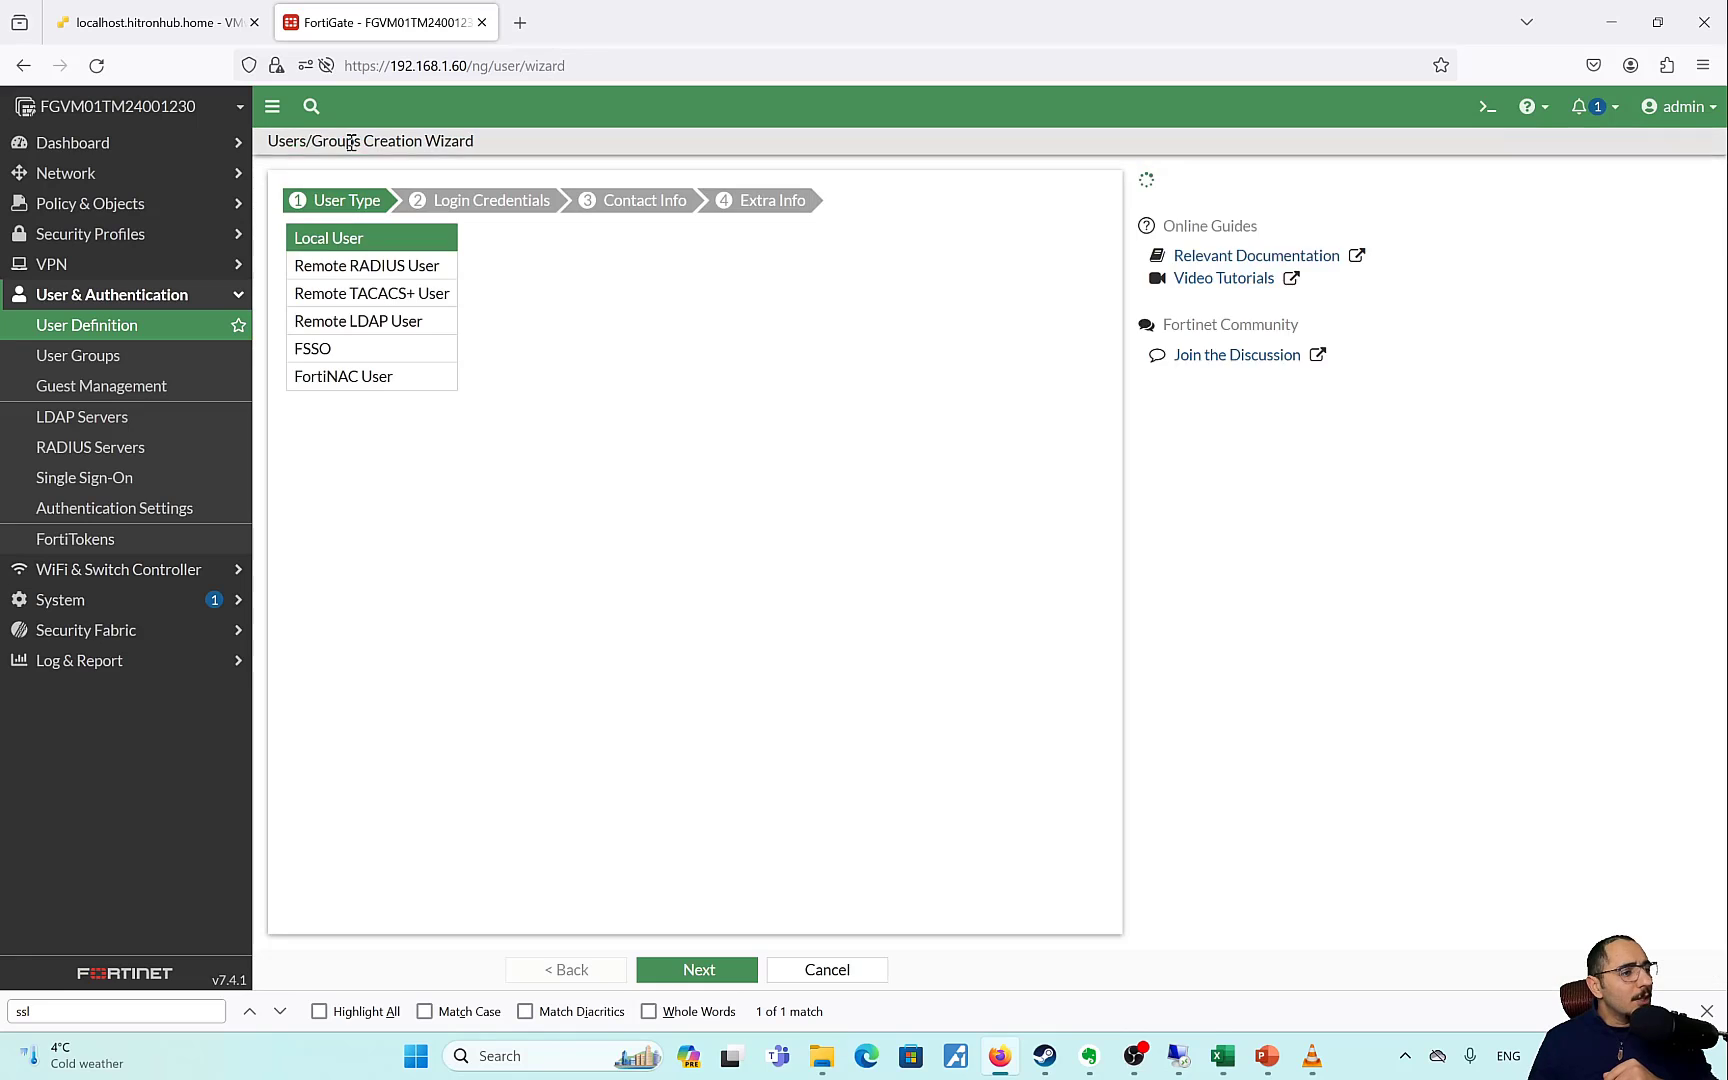
left_click(416, 330)
left_click(699, 970)
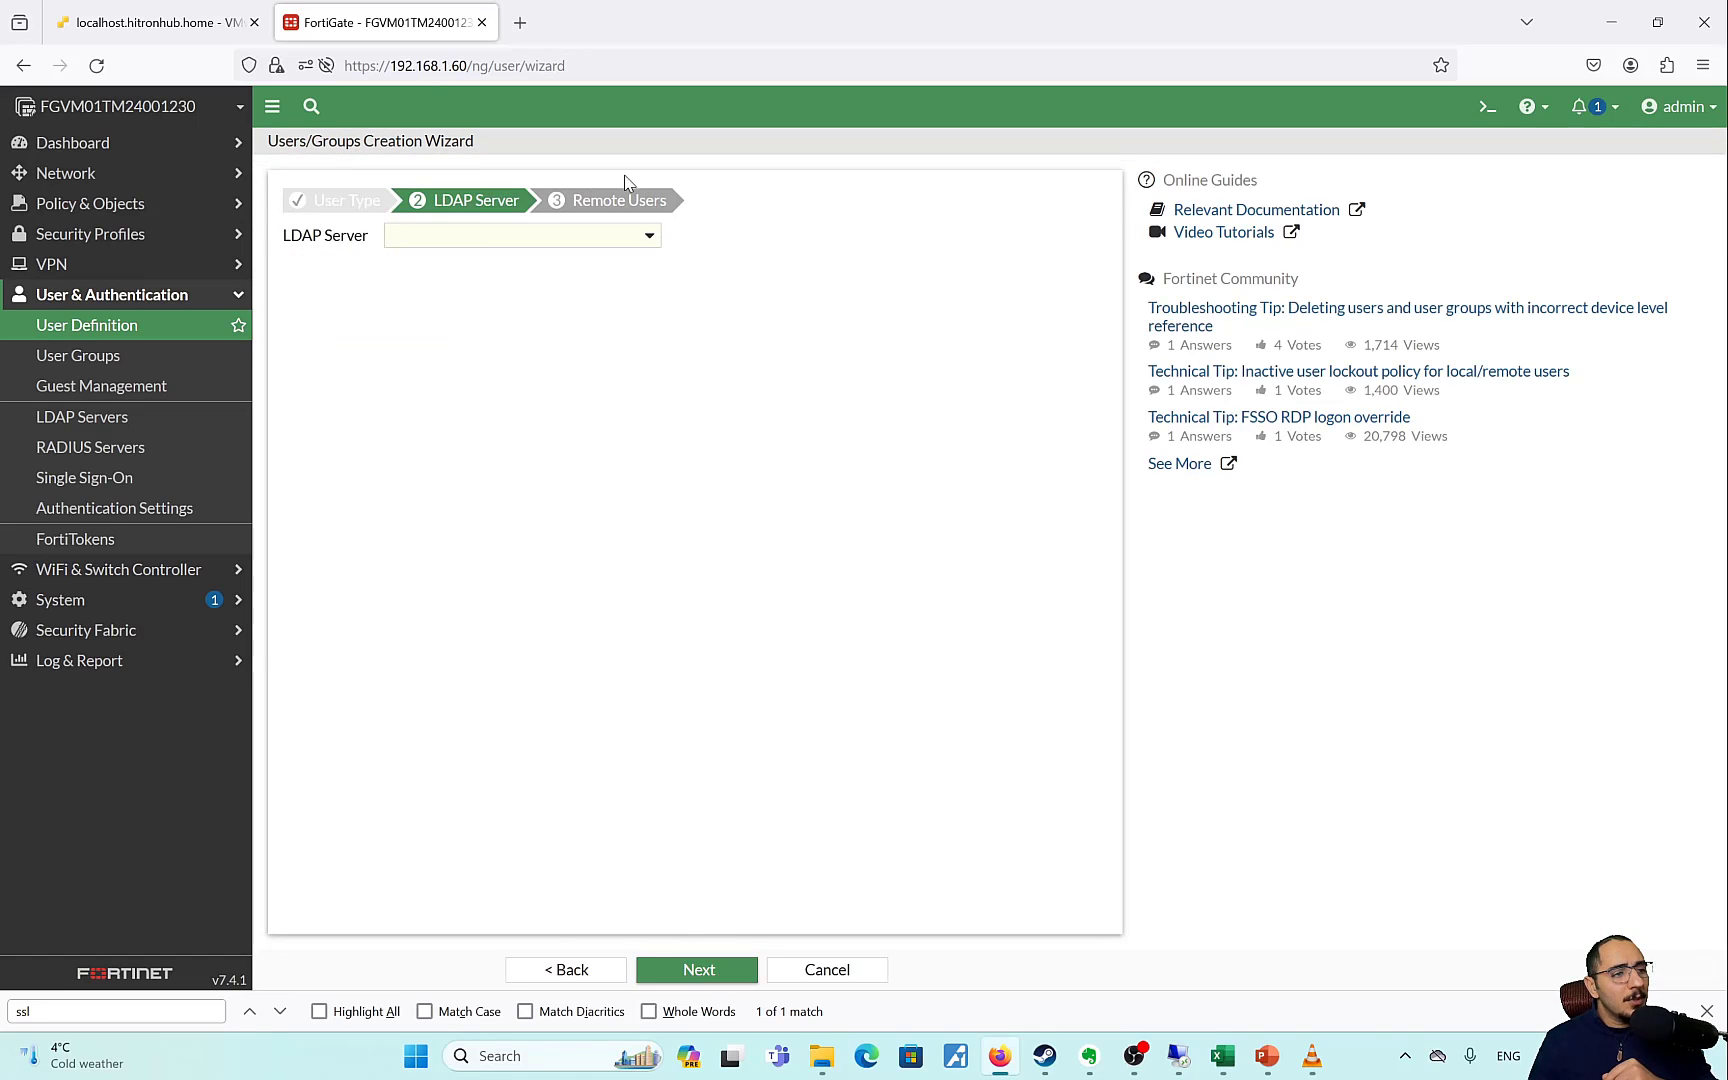
left_click(640, 235)
left_click(559, 293)
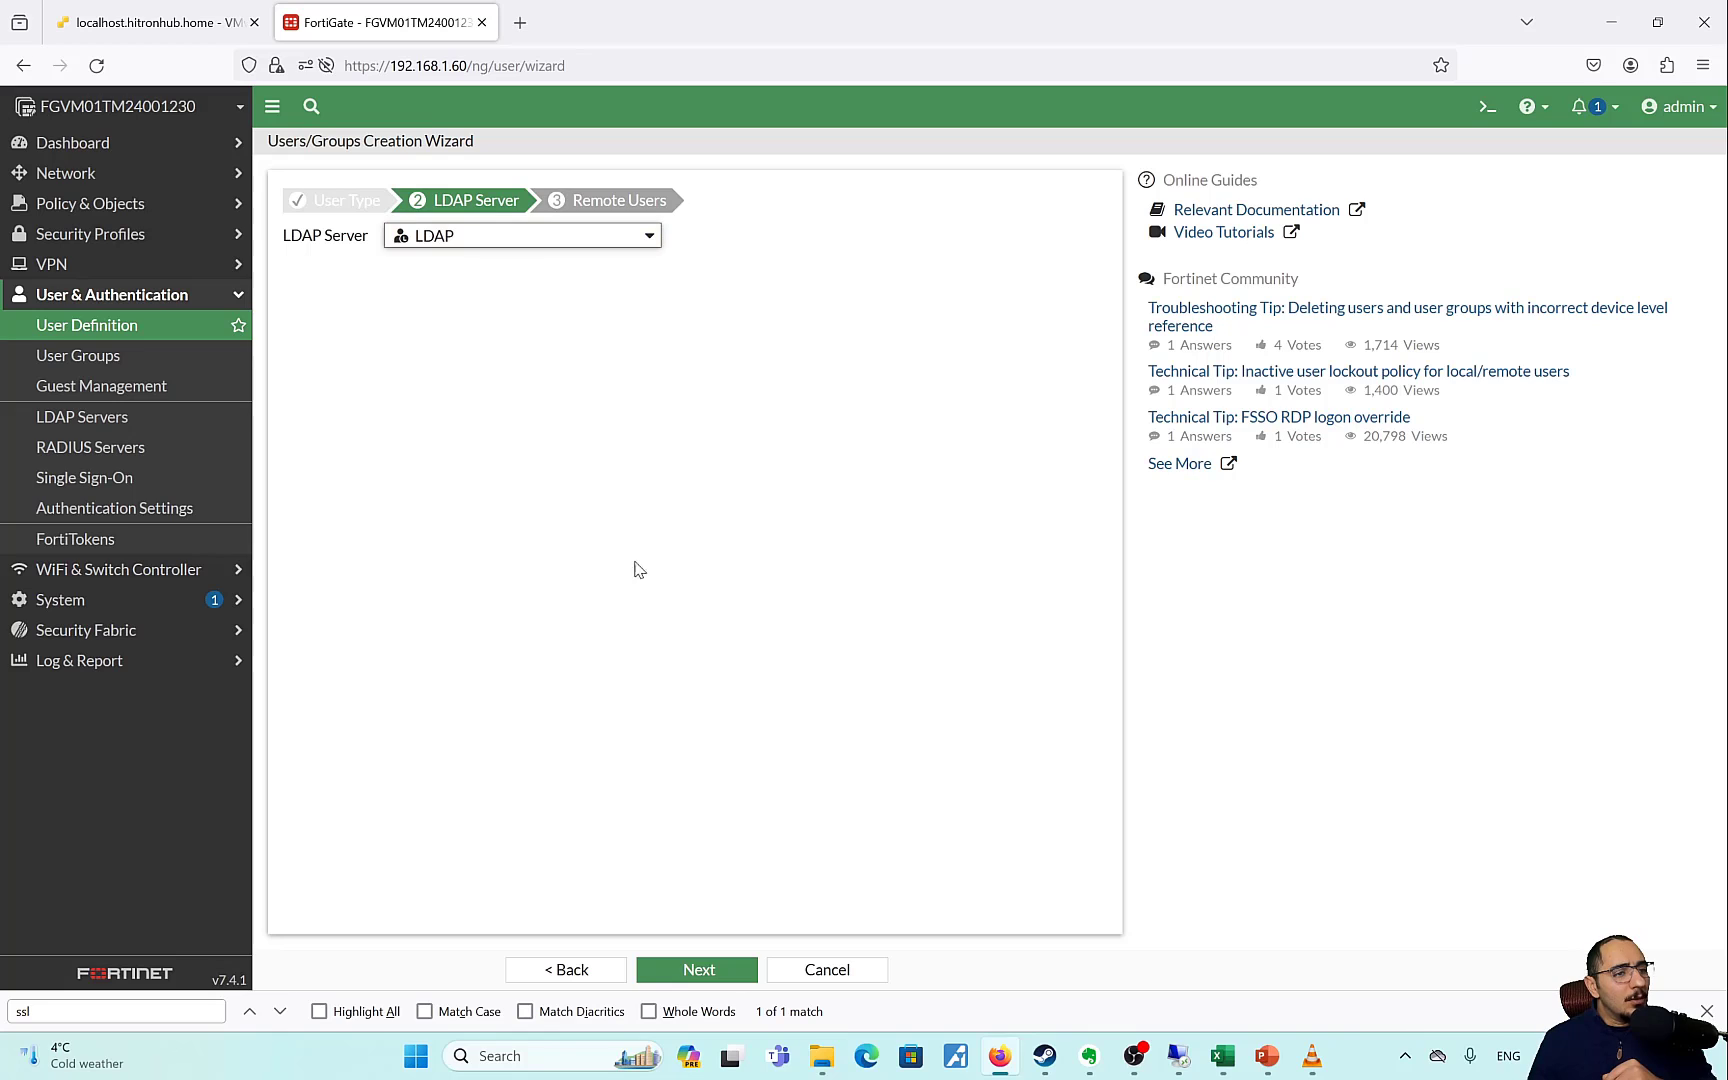
left_click(698, 968)
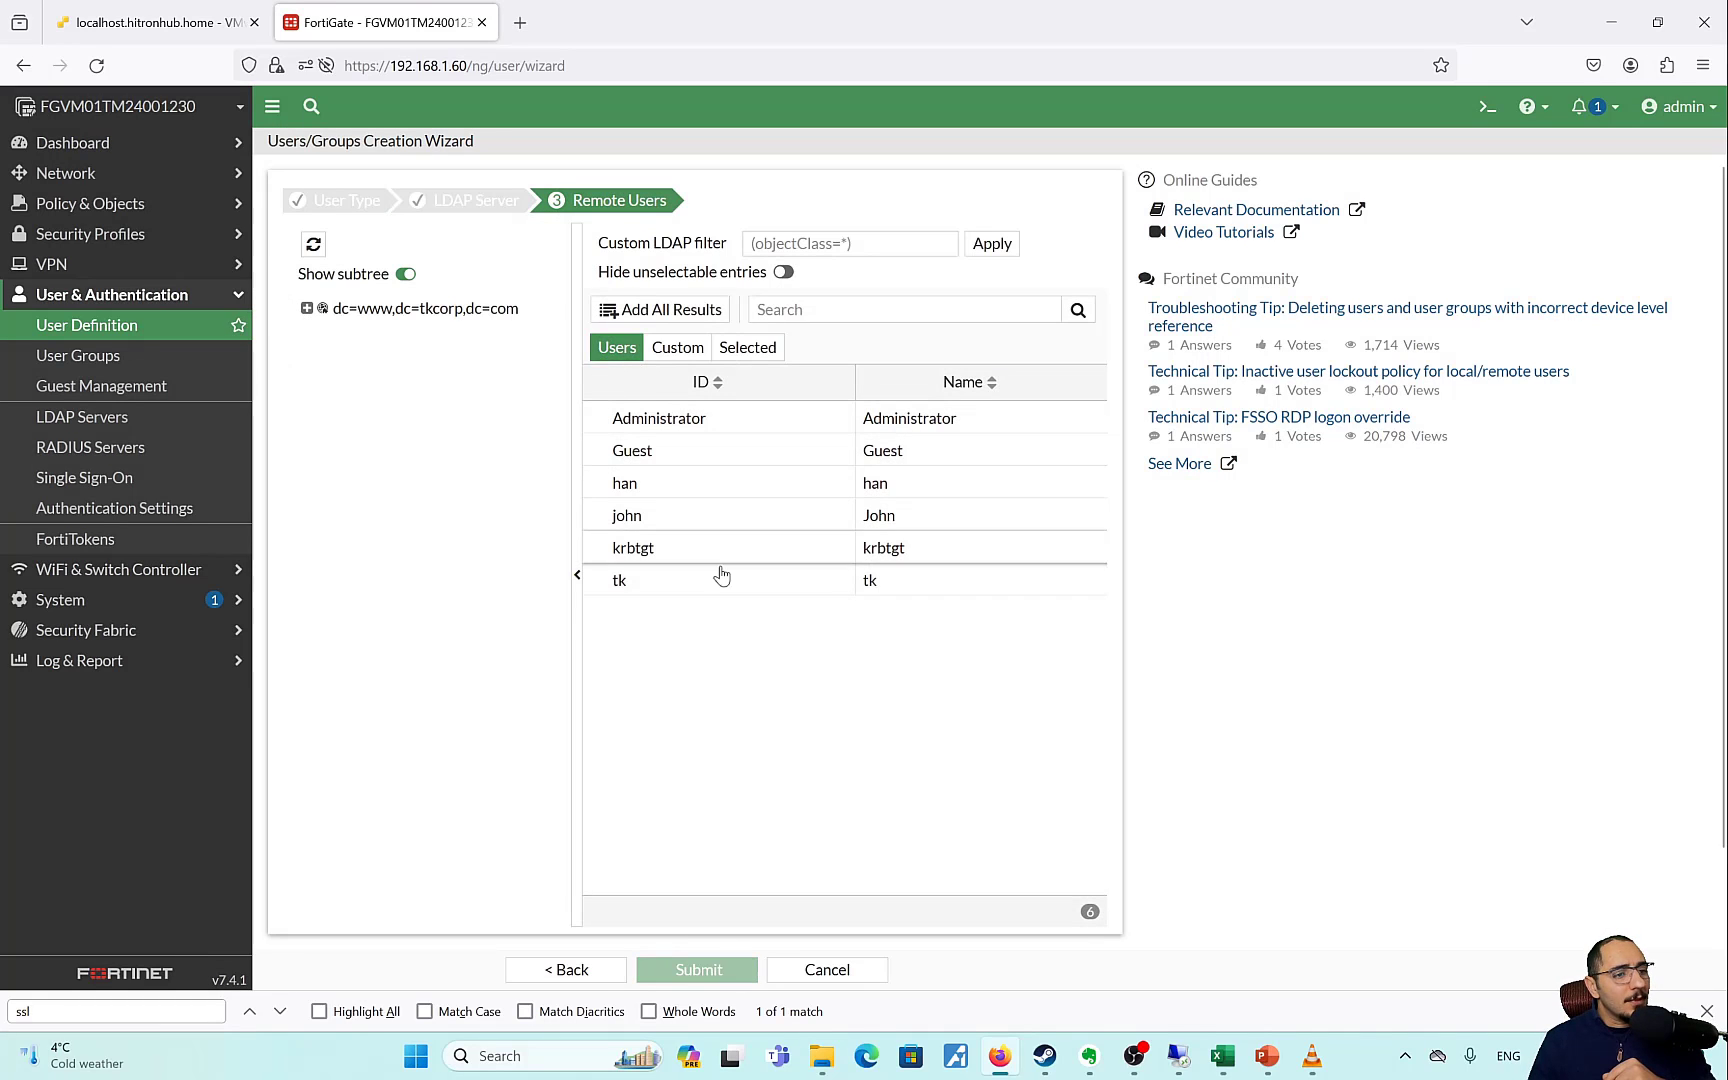
Add the directory user with the same name as the deleted local account and submit the new LDAP user.
left_click(681, 519)
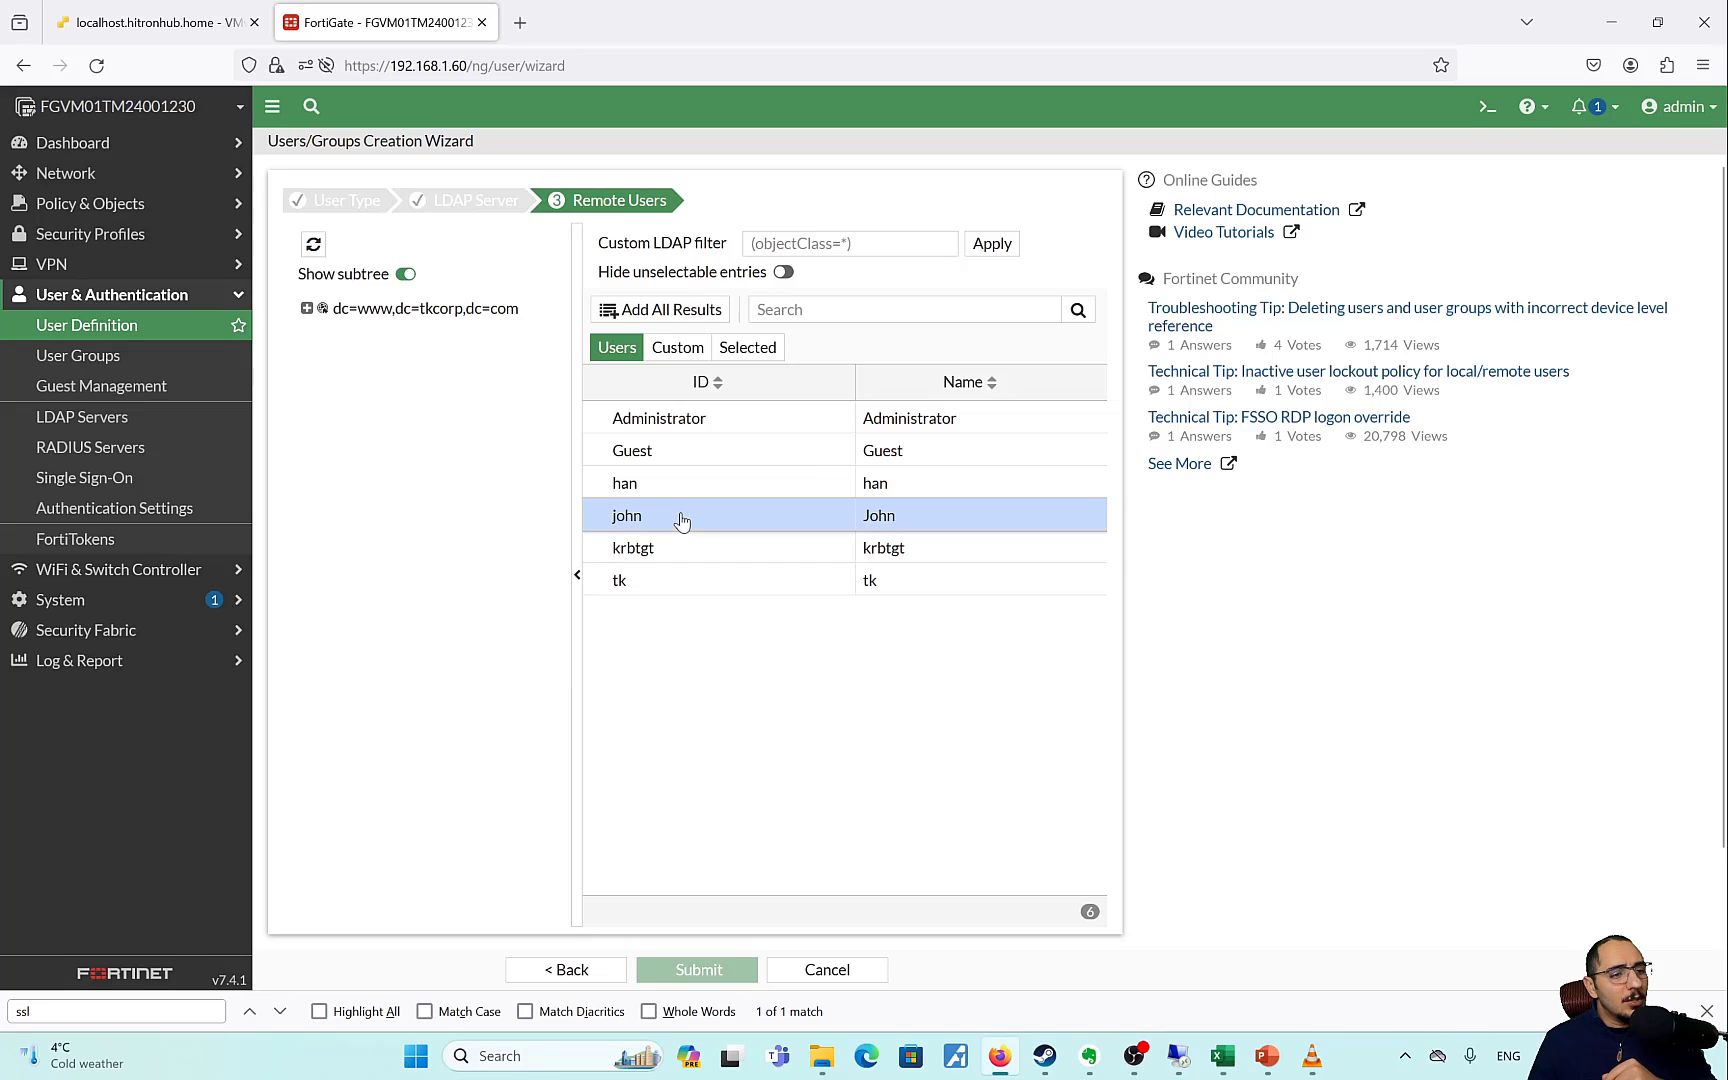
right_click(681, 519)
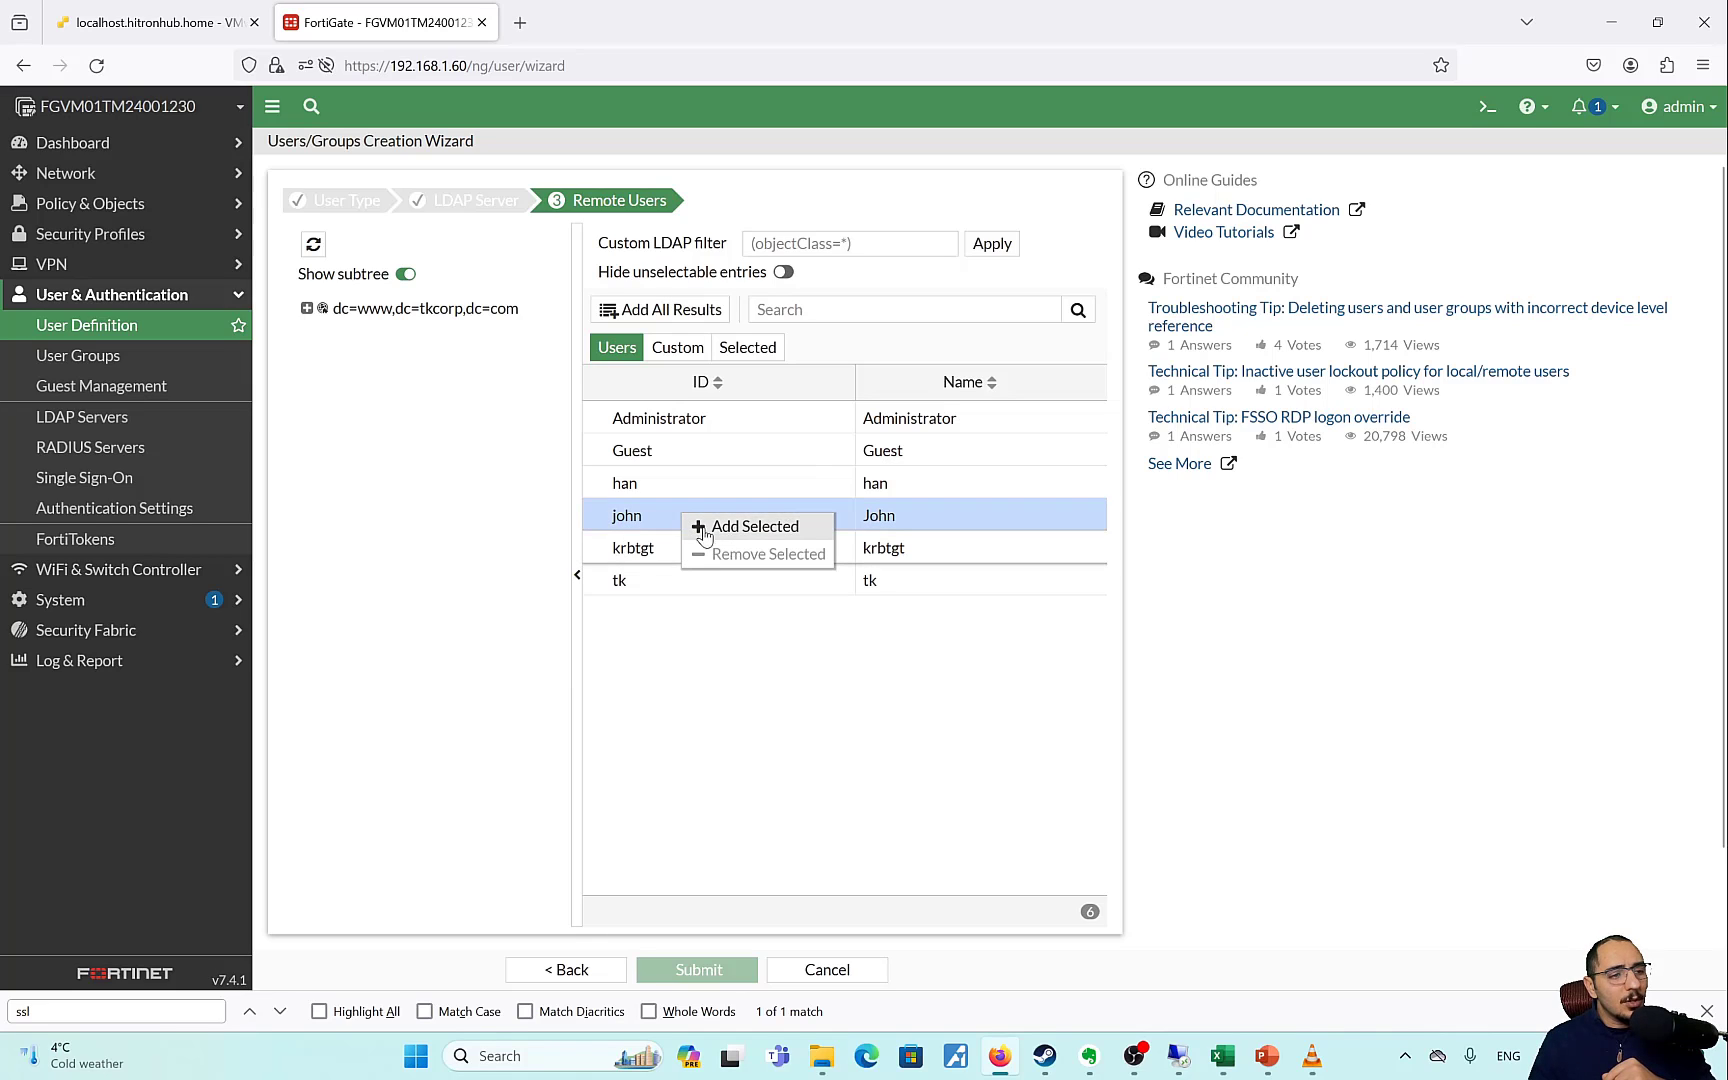
left_click(718, 533)
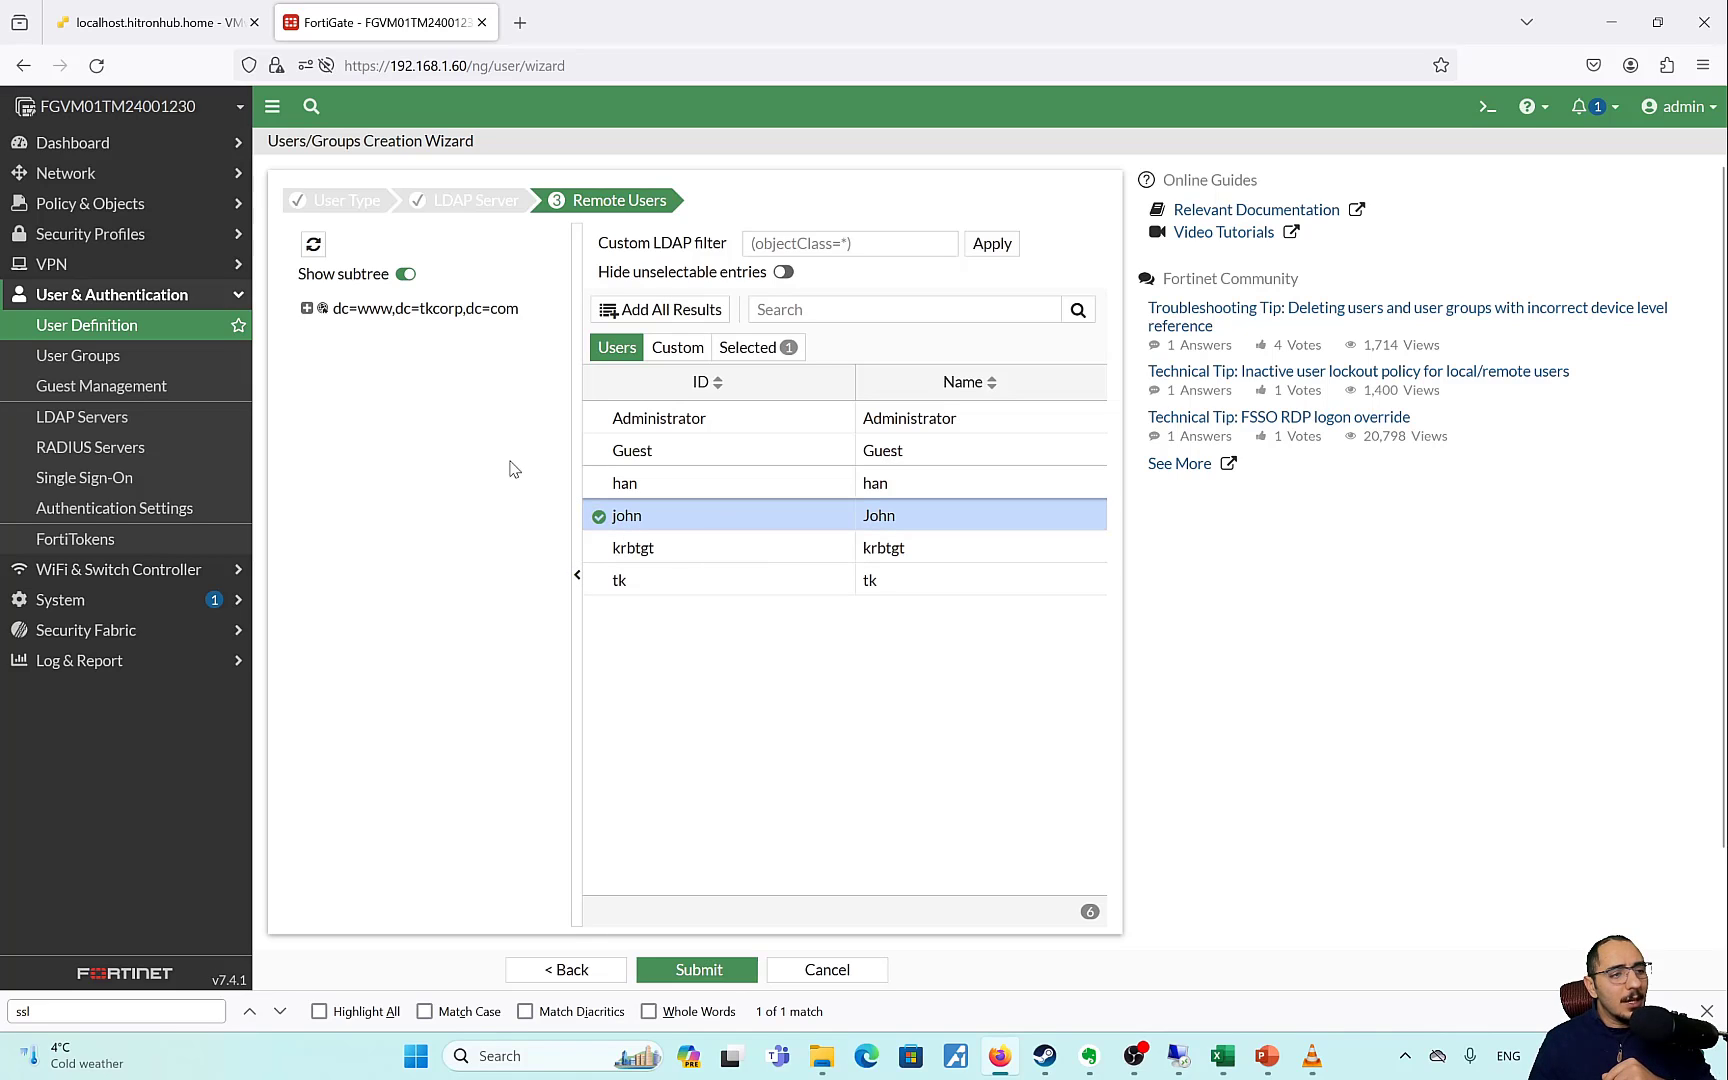
left_click(720, 972)
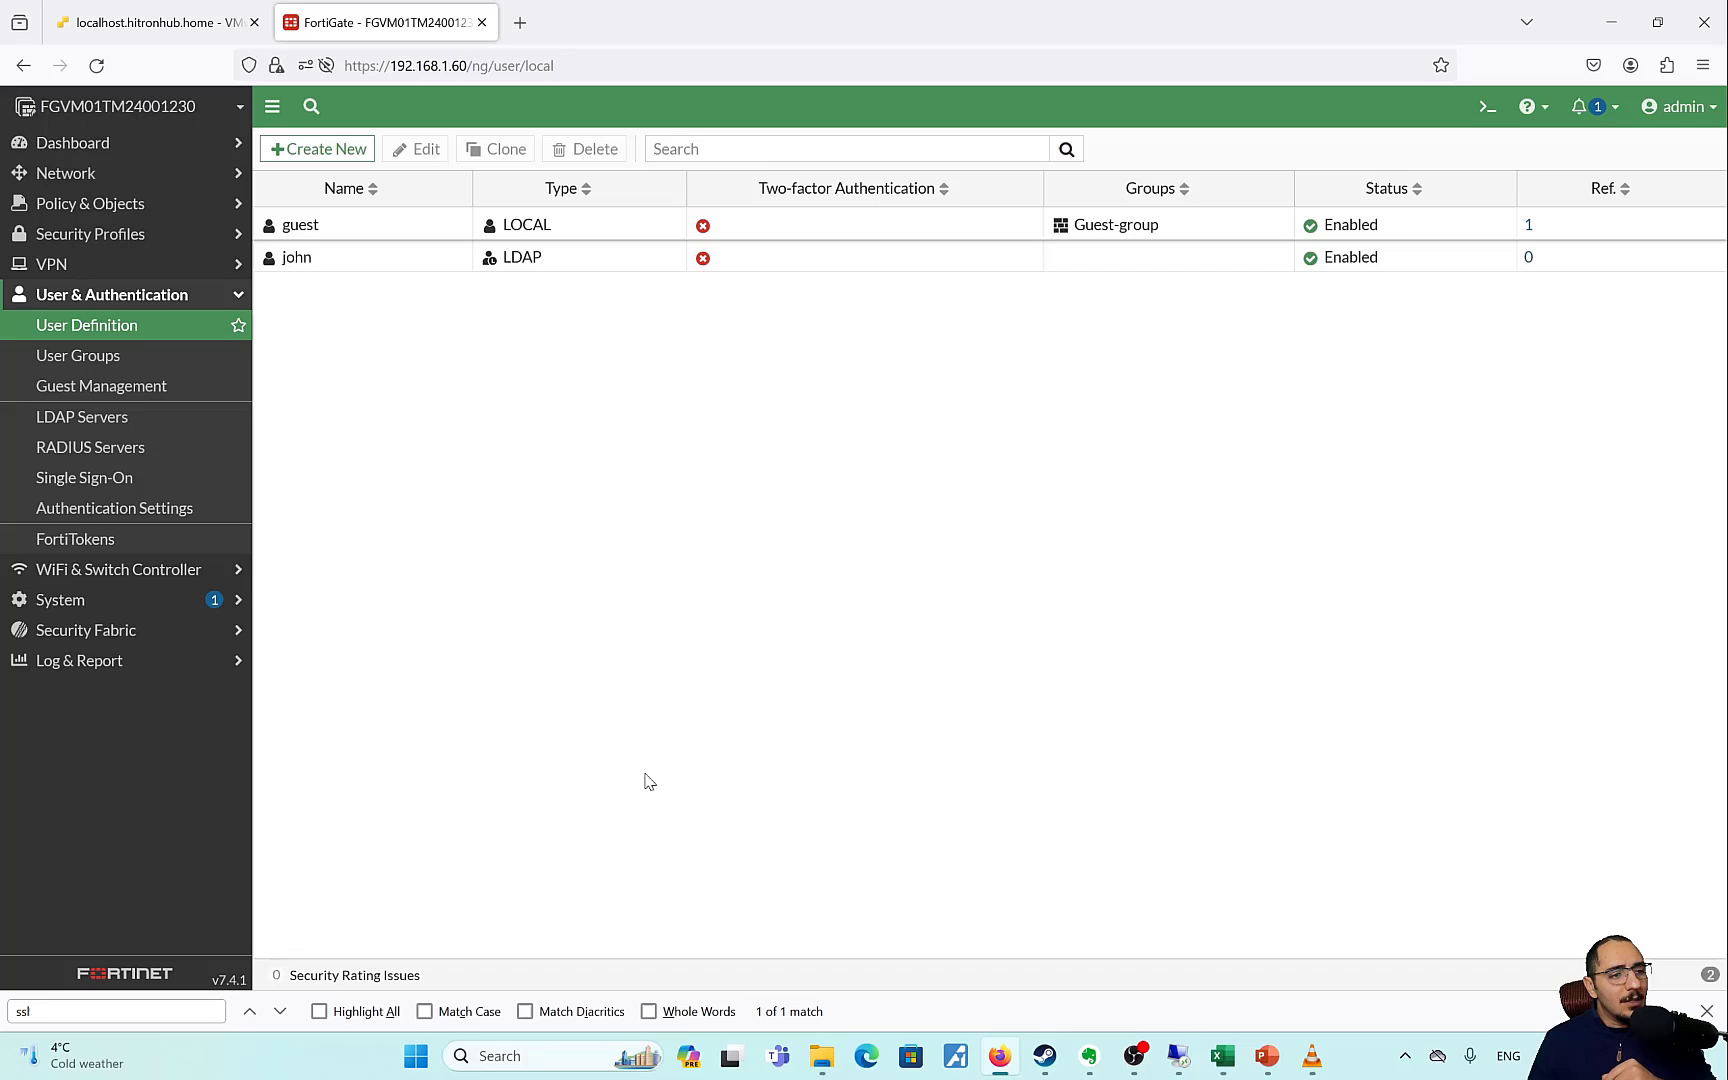
Start a new user group of type Firewall and name it Admins.
left_click(360, 264)
left_click(140, 358)
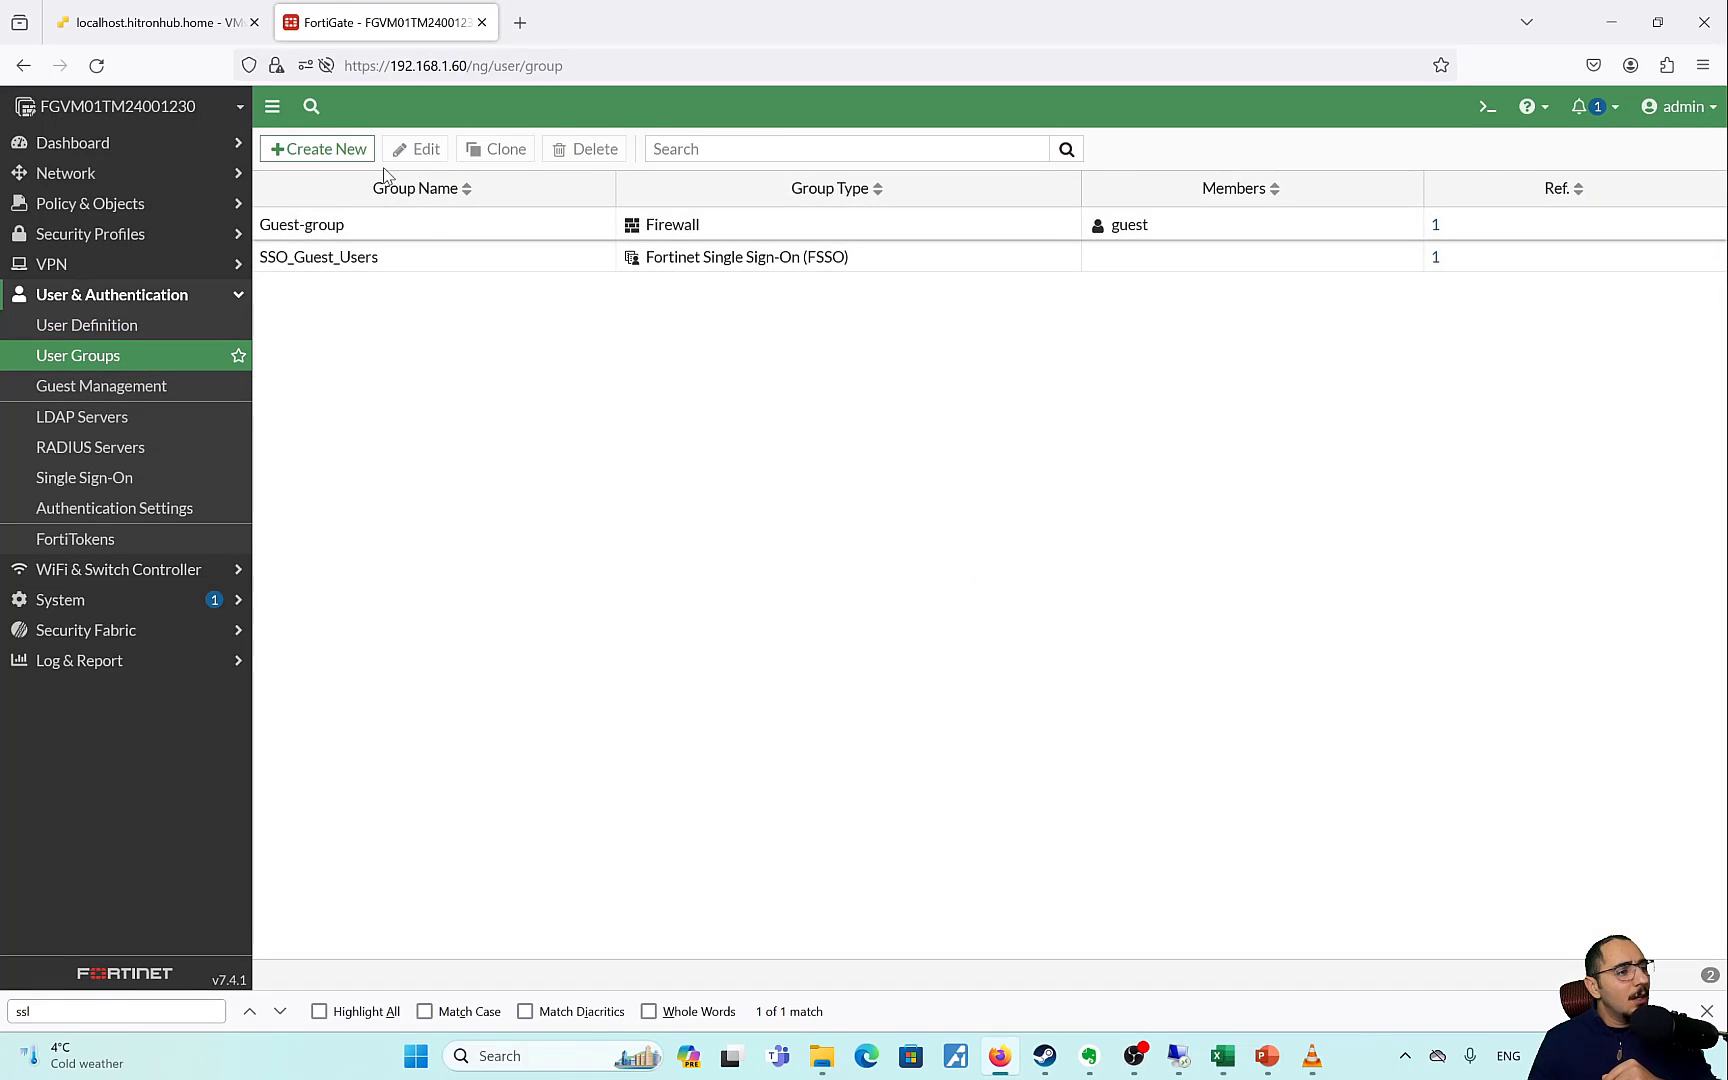
left_click(322, 149)
left_click(520, 210)
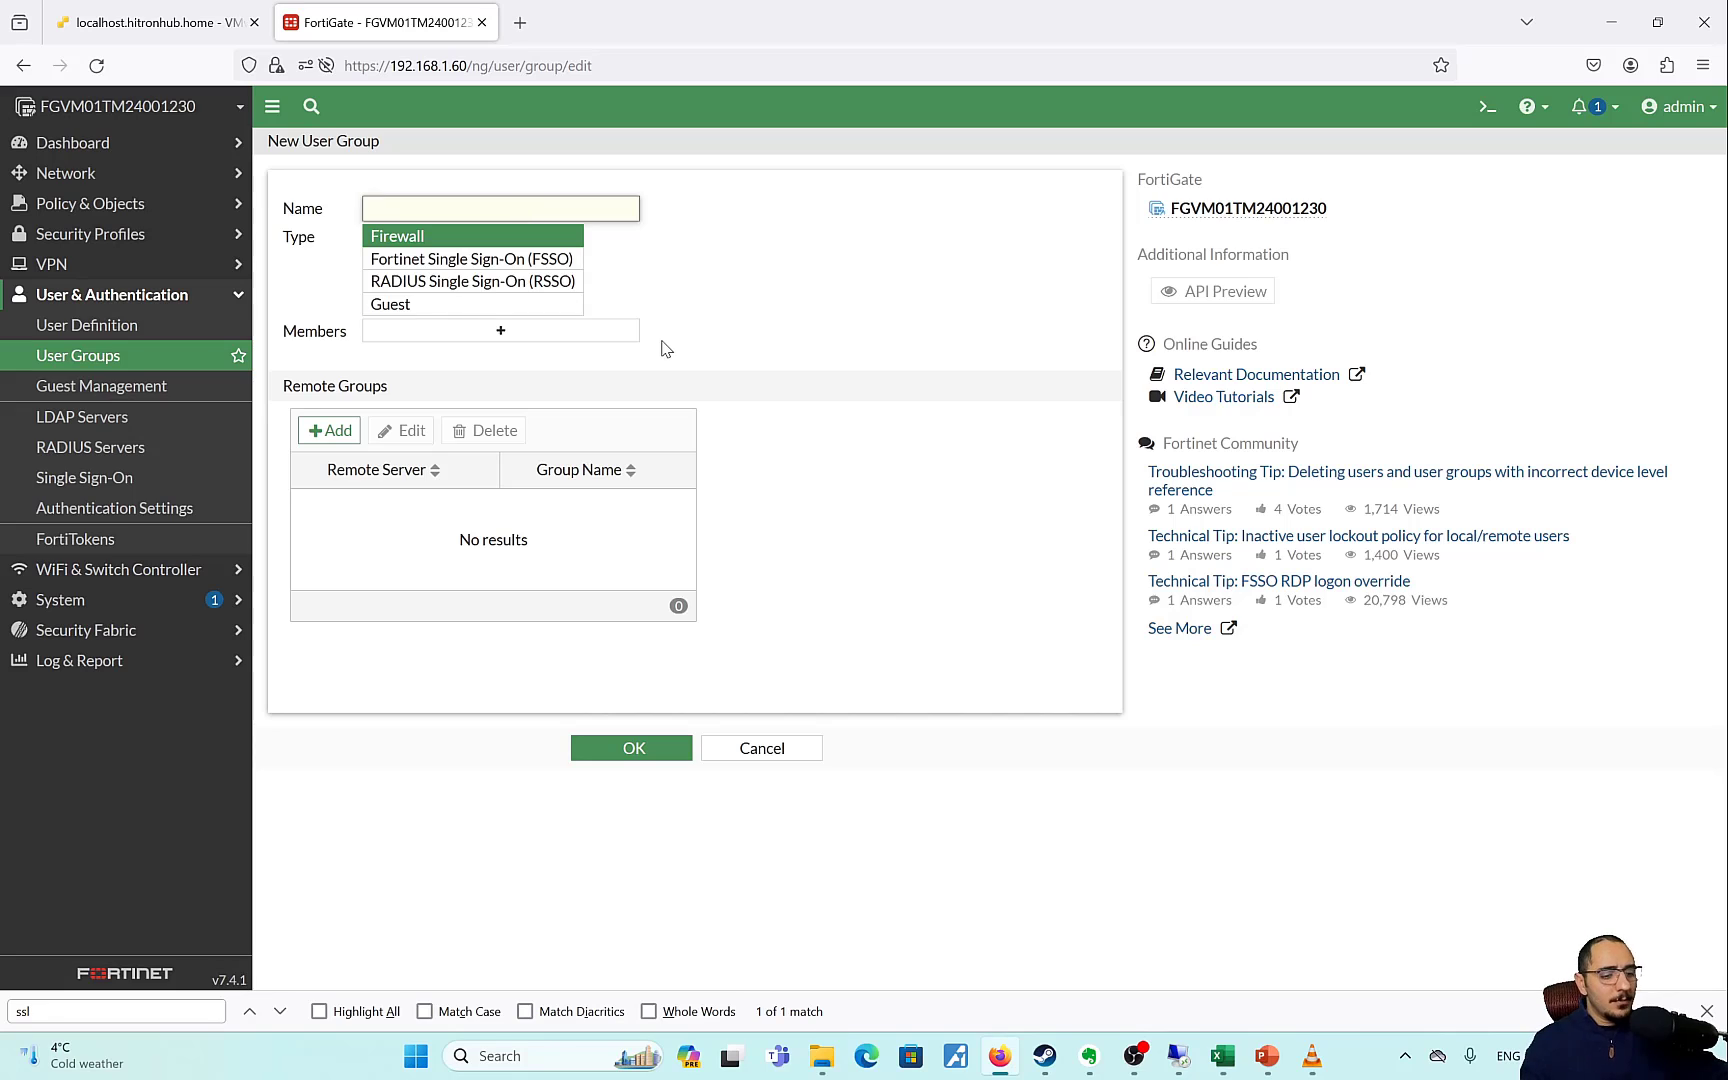
type("Admins")
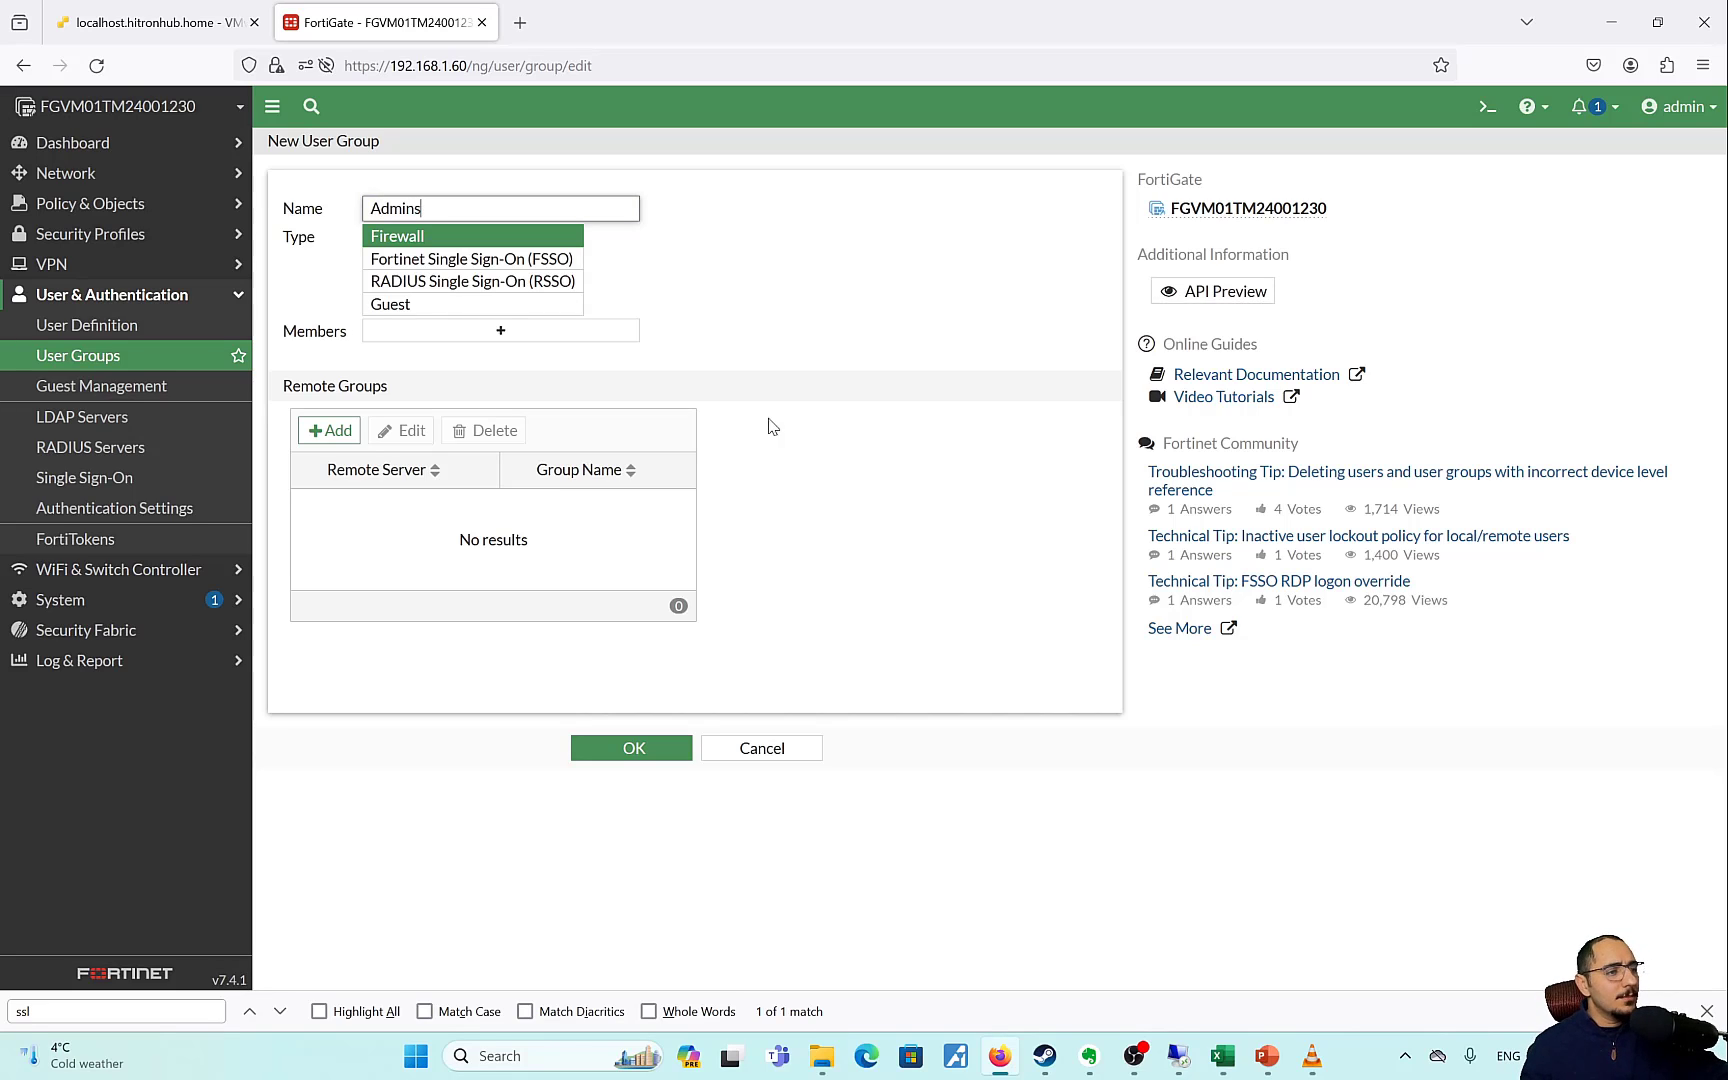
Add the LDAP user as a member of the Admins group, without any remote group, and save the group.
left_click(326, 431)
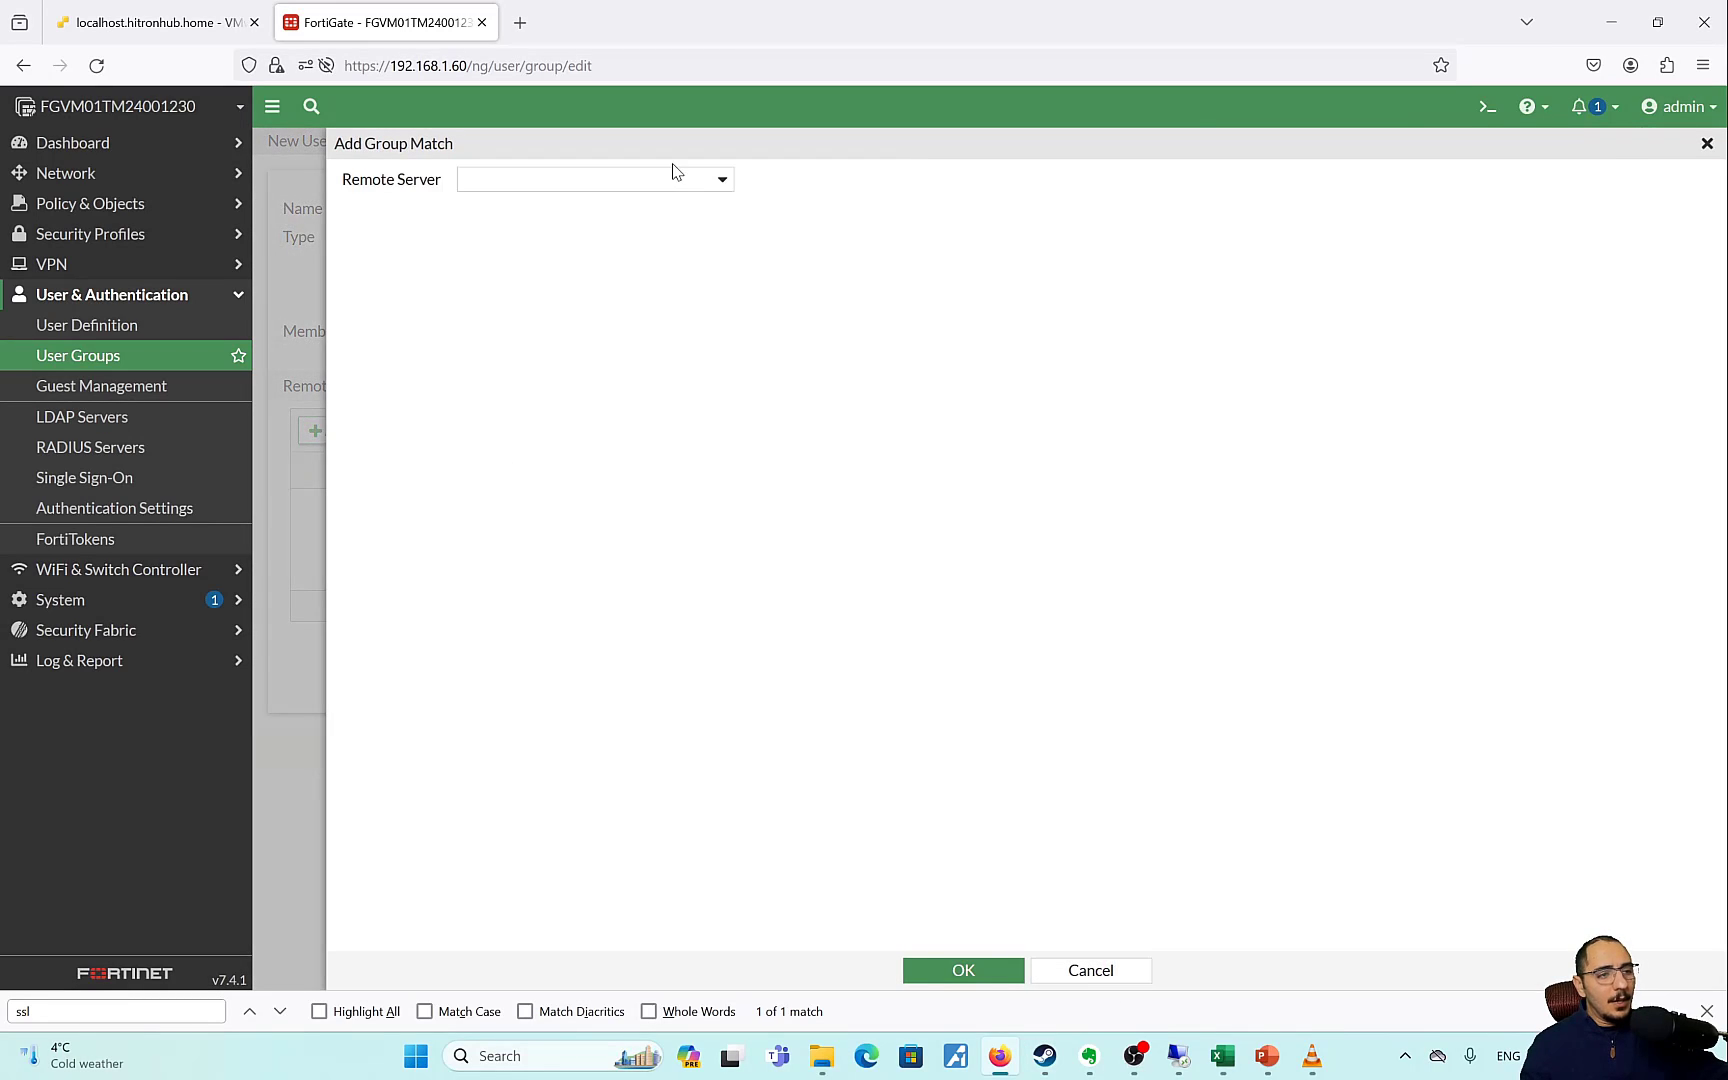
left_click(1091, 970)
left_click(500, 330)
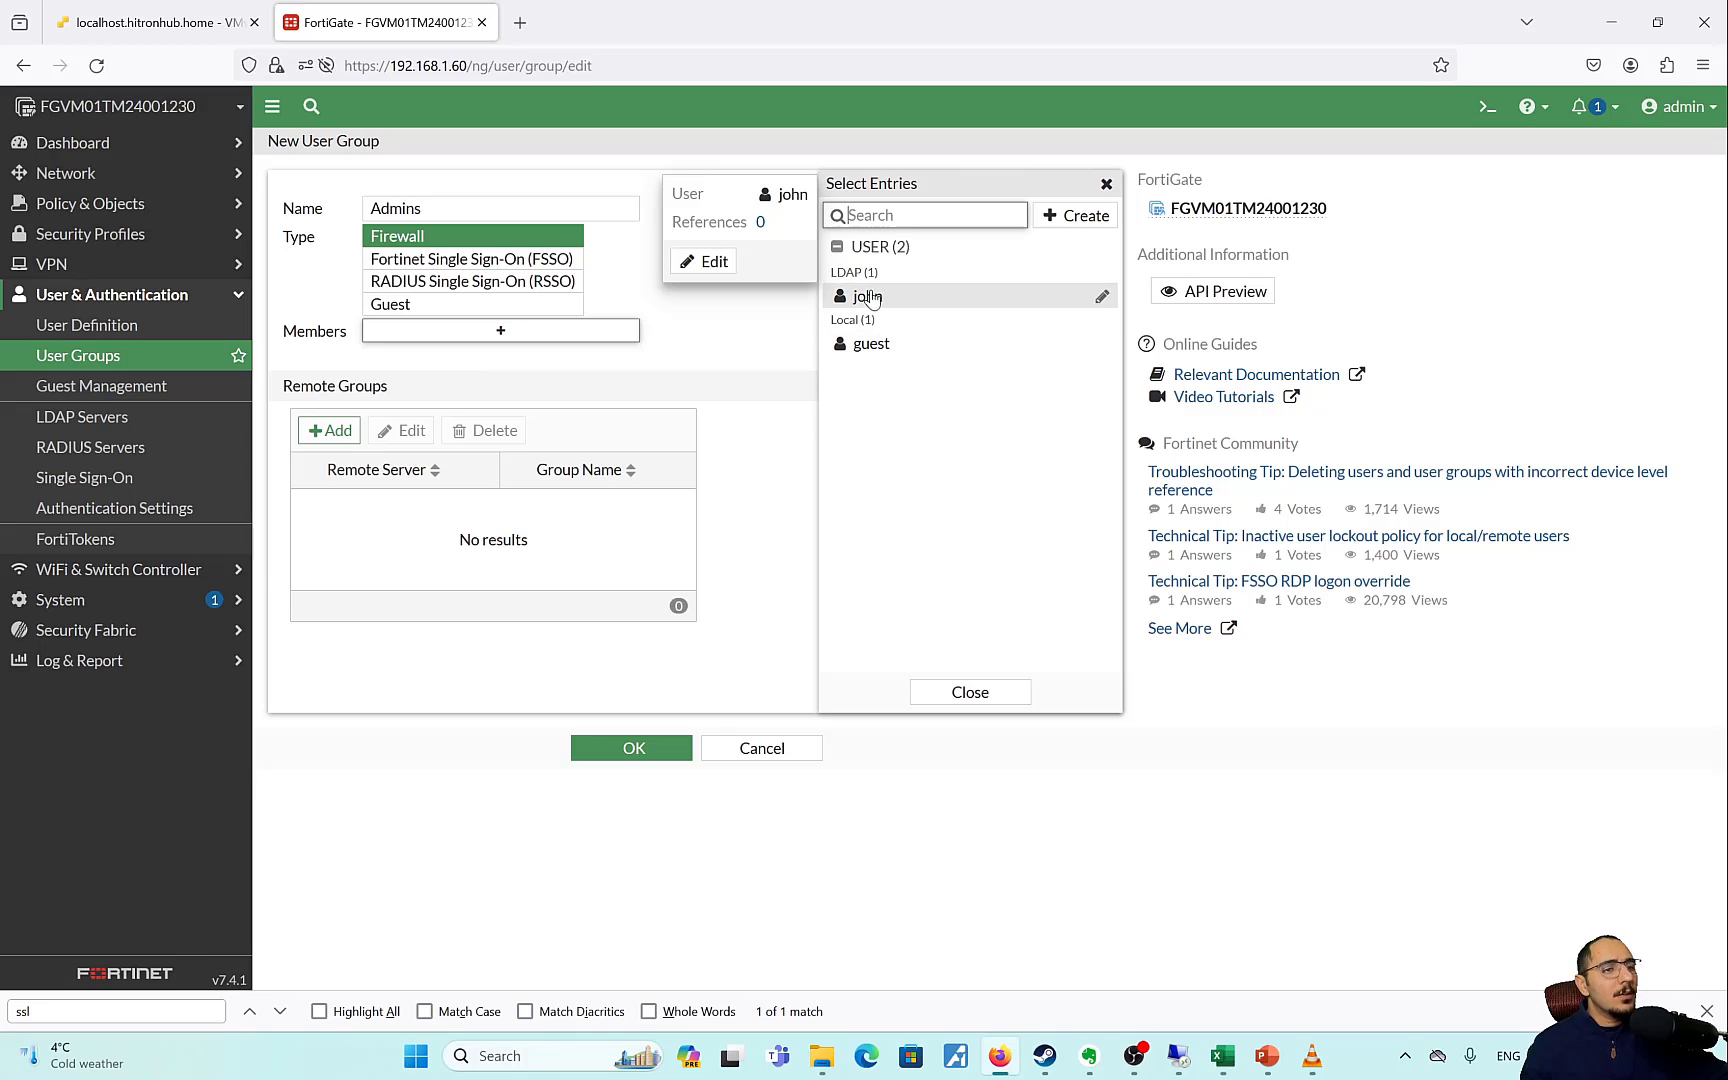
left_click(870, 297)
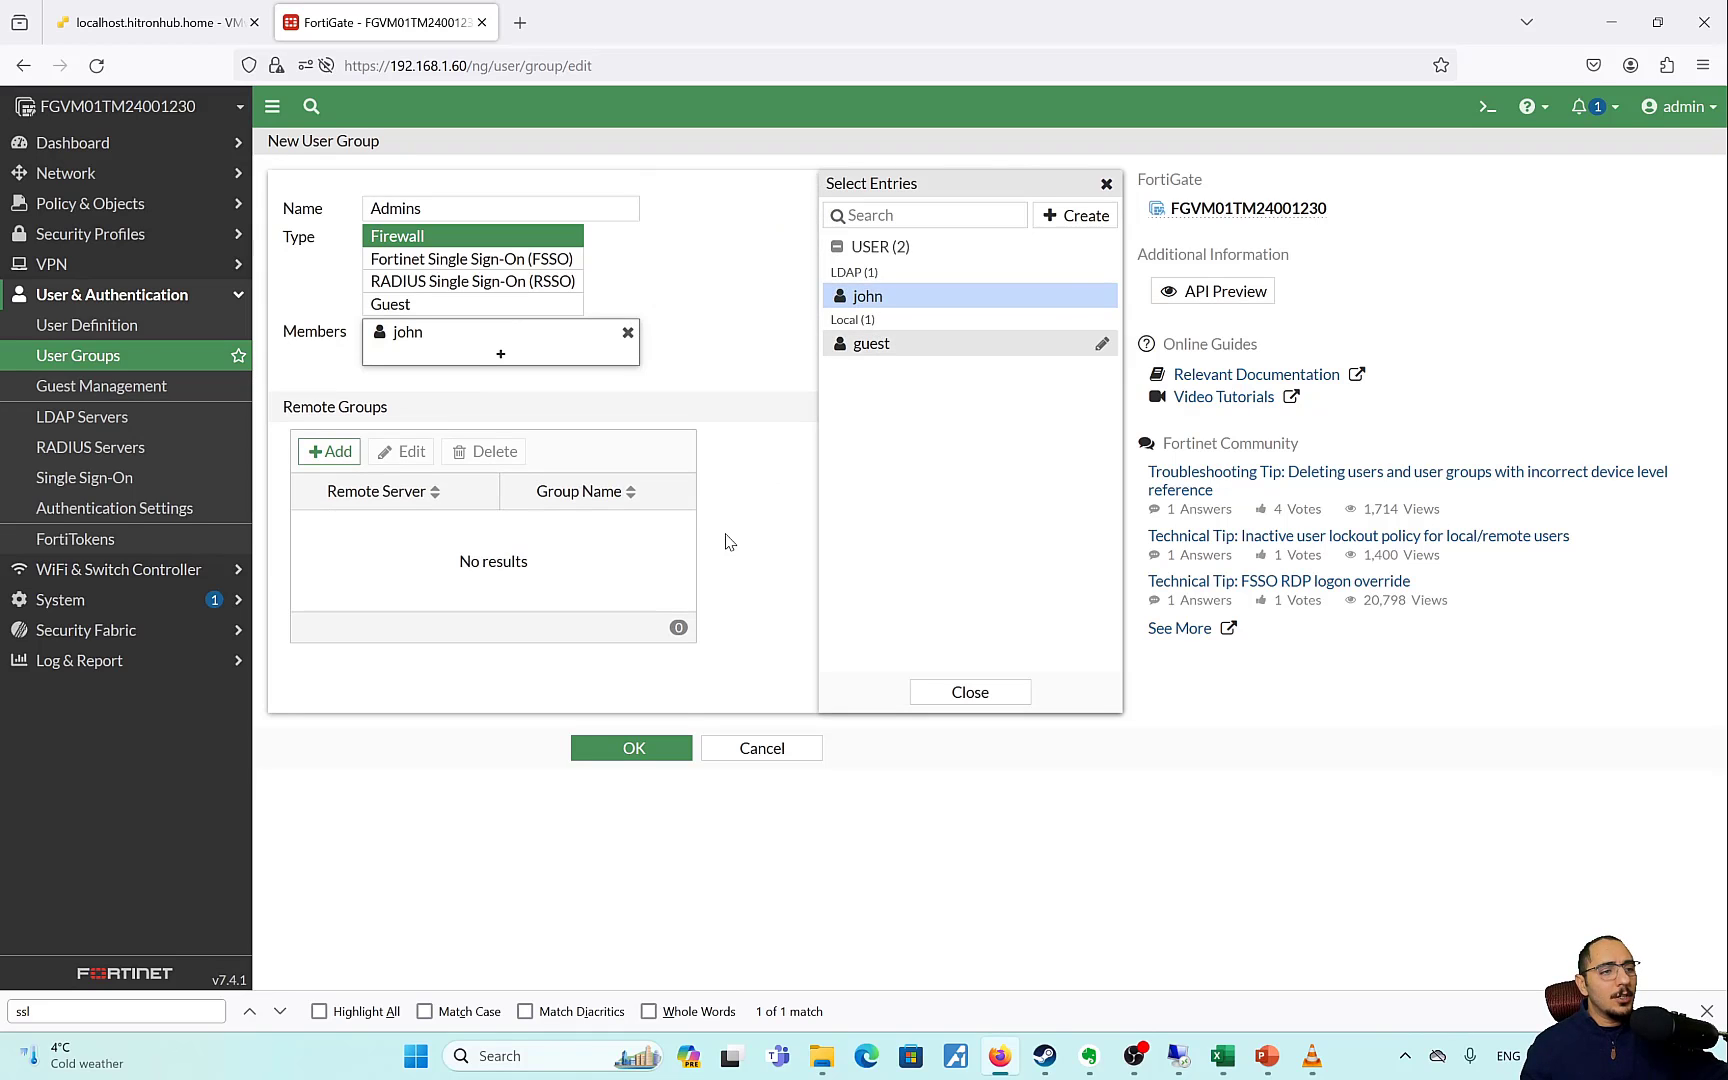
left_click(728, 542)
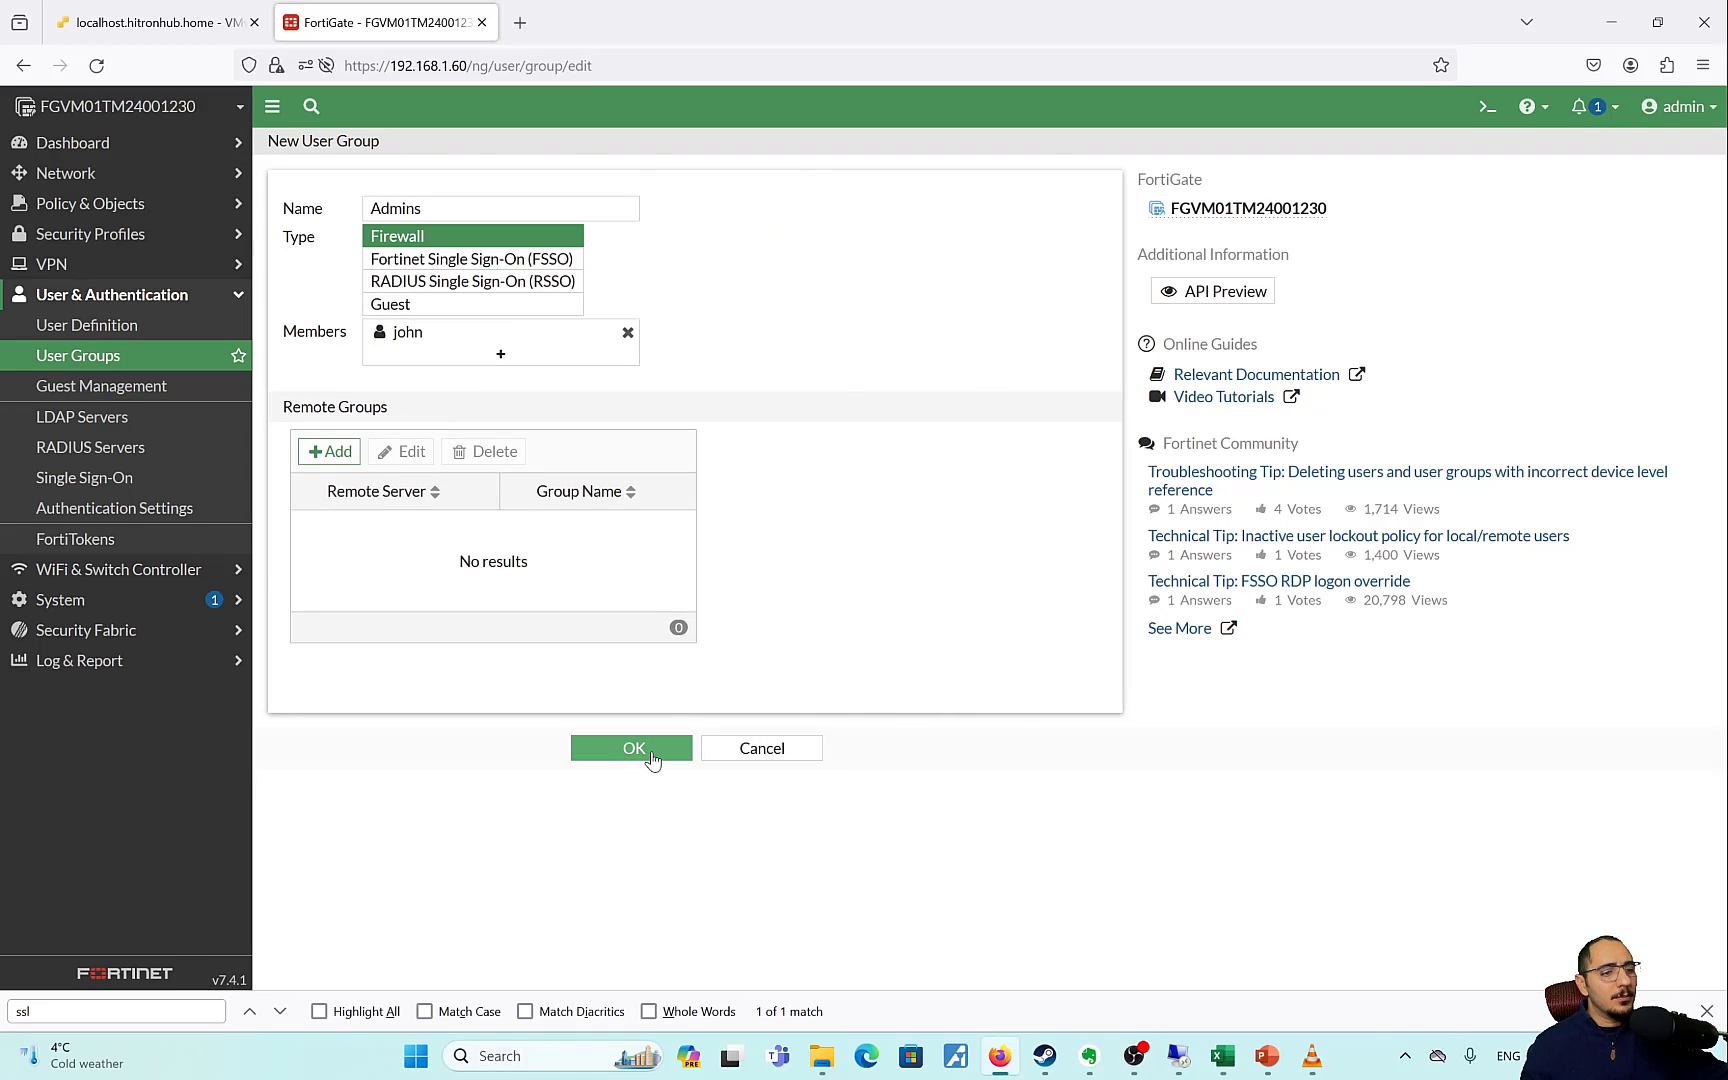
left_click(640, 759)
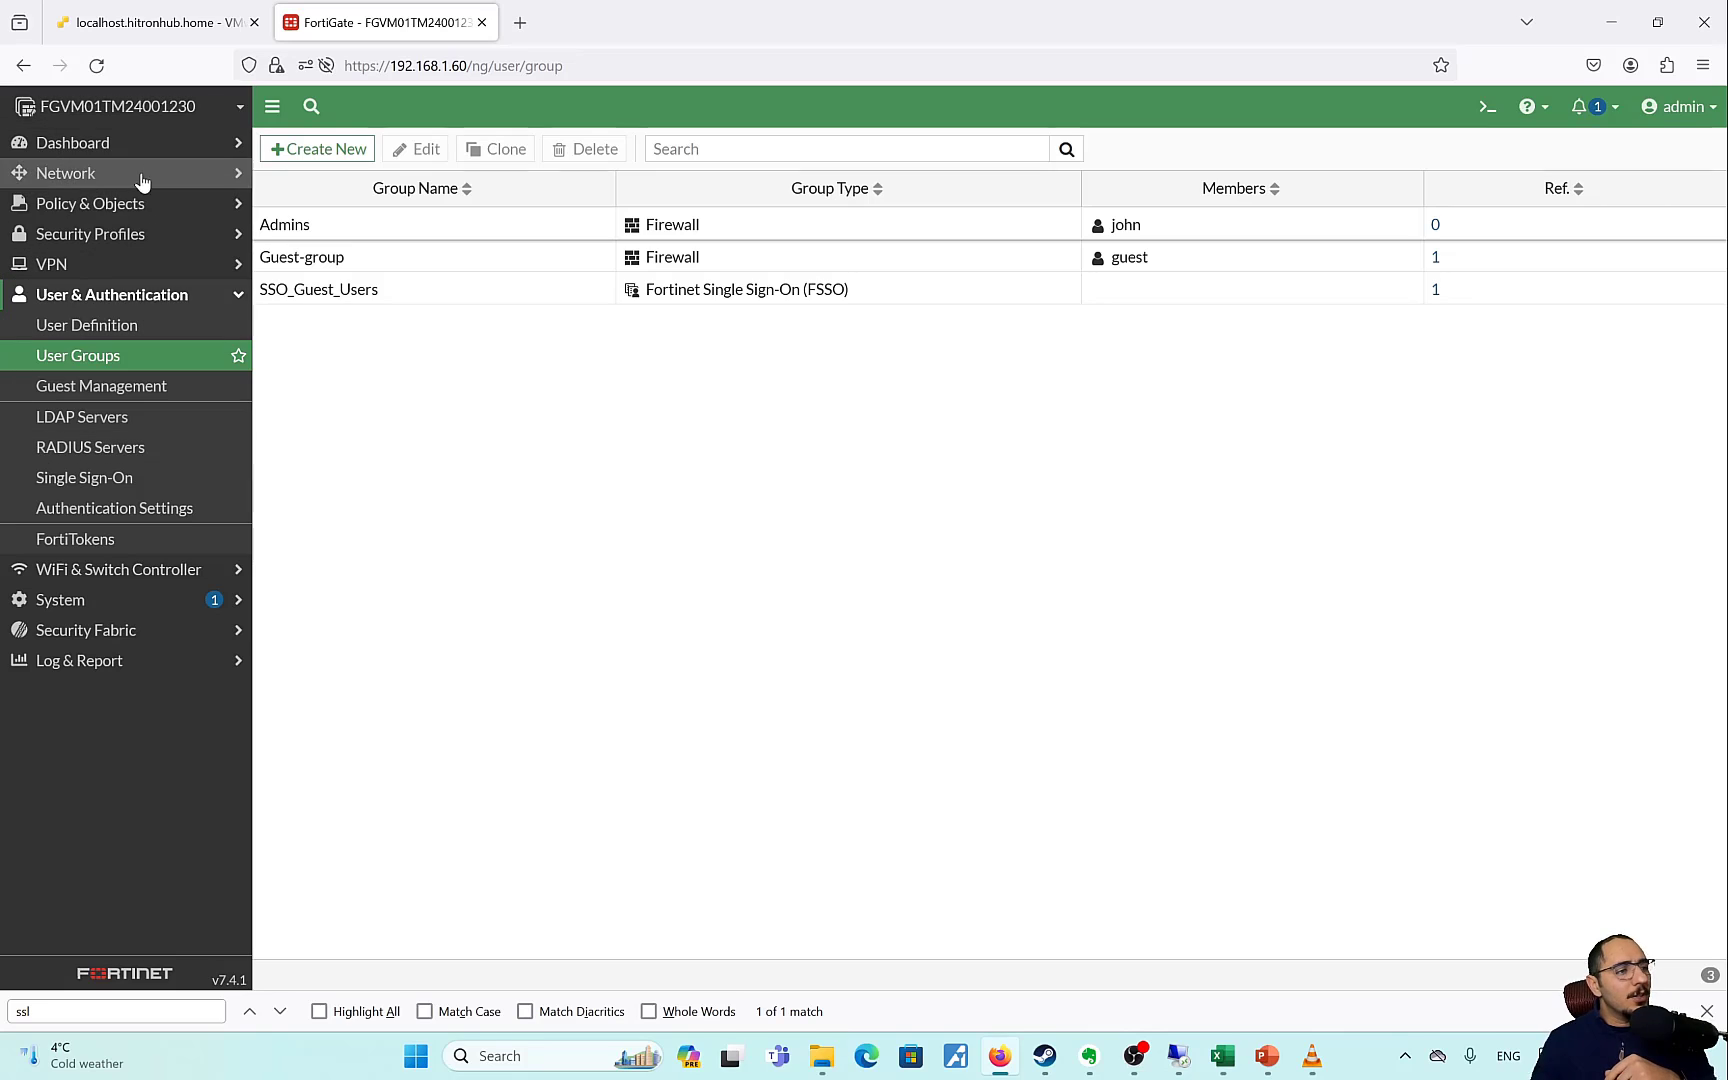
Start a new firewall policy and name it SSL-VPN.
left_click(152, 205)
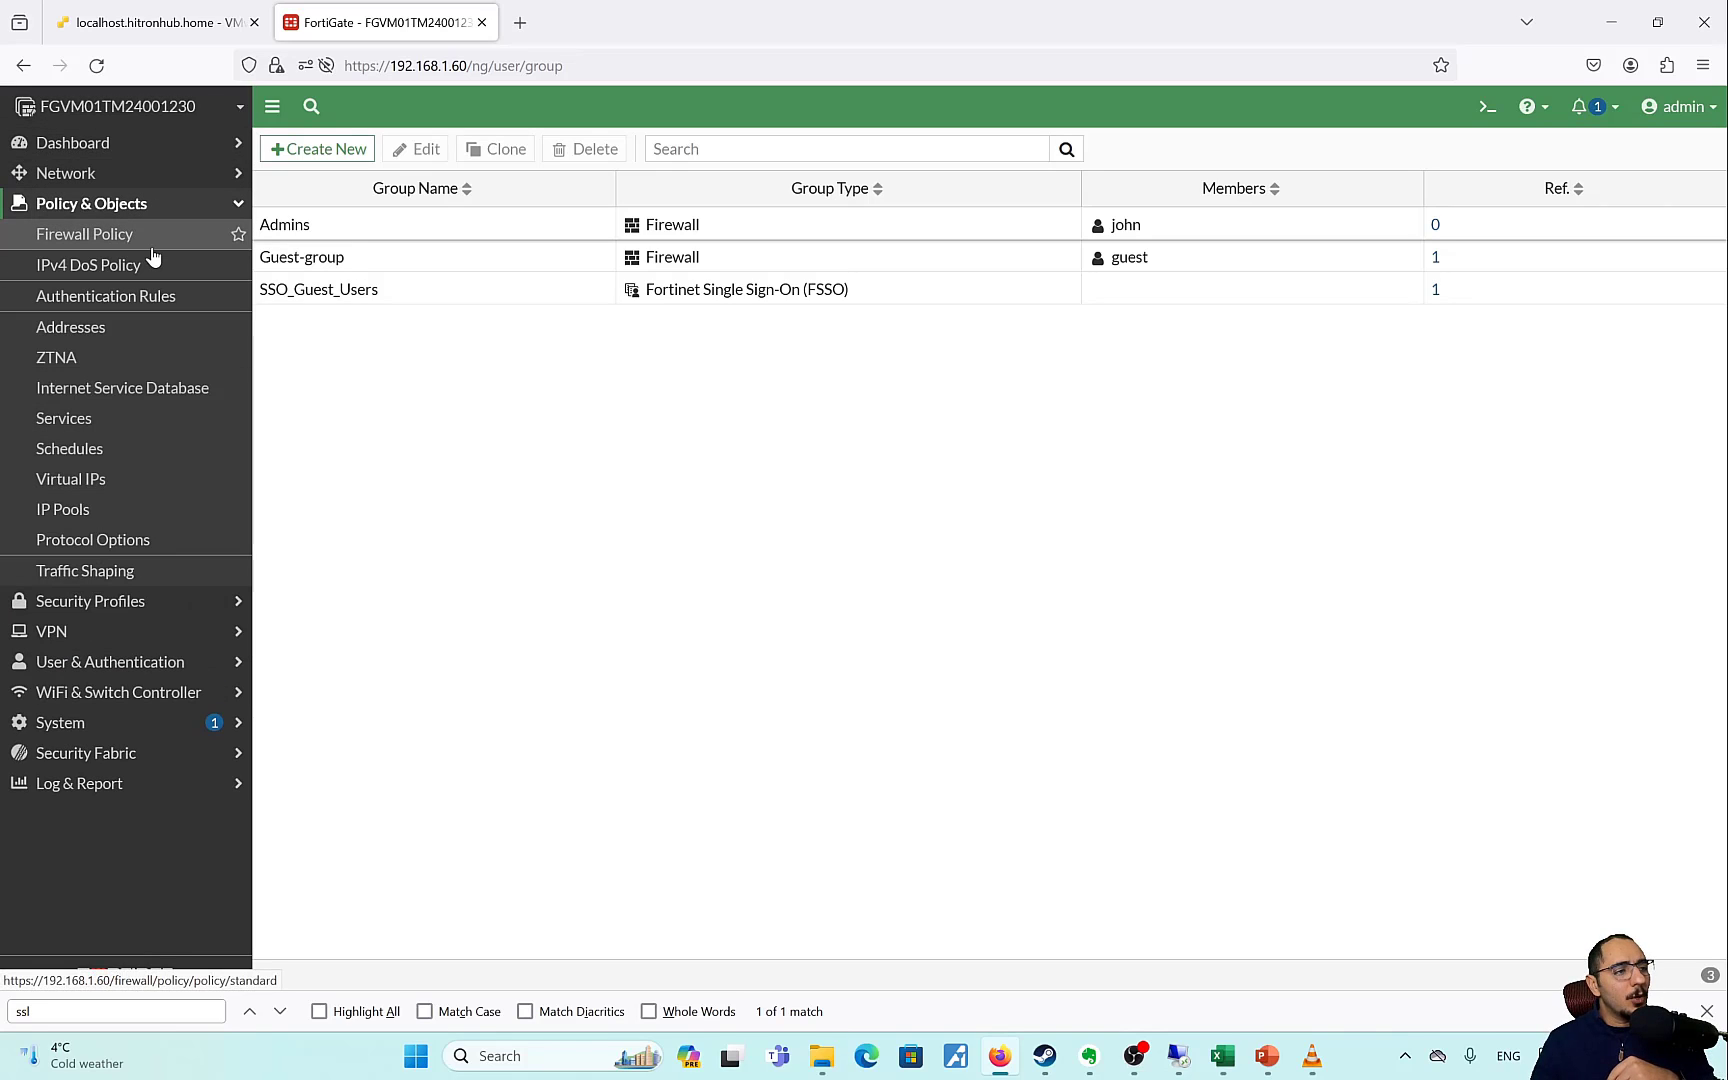
left_click(150, 252)
left_click(318, 150)
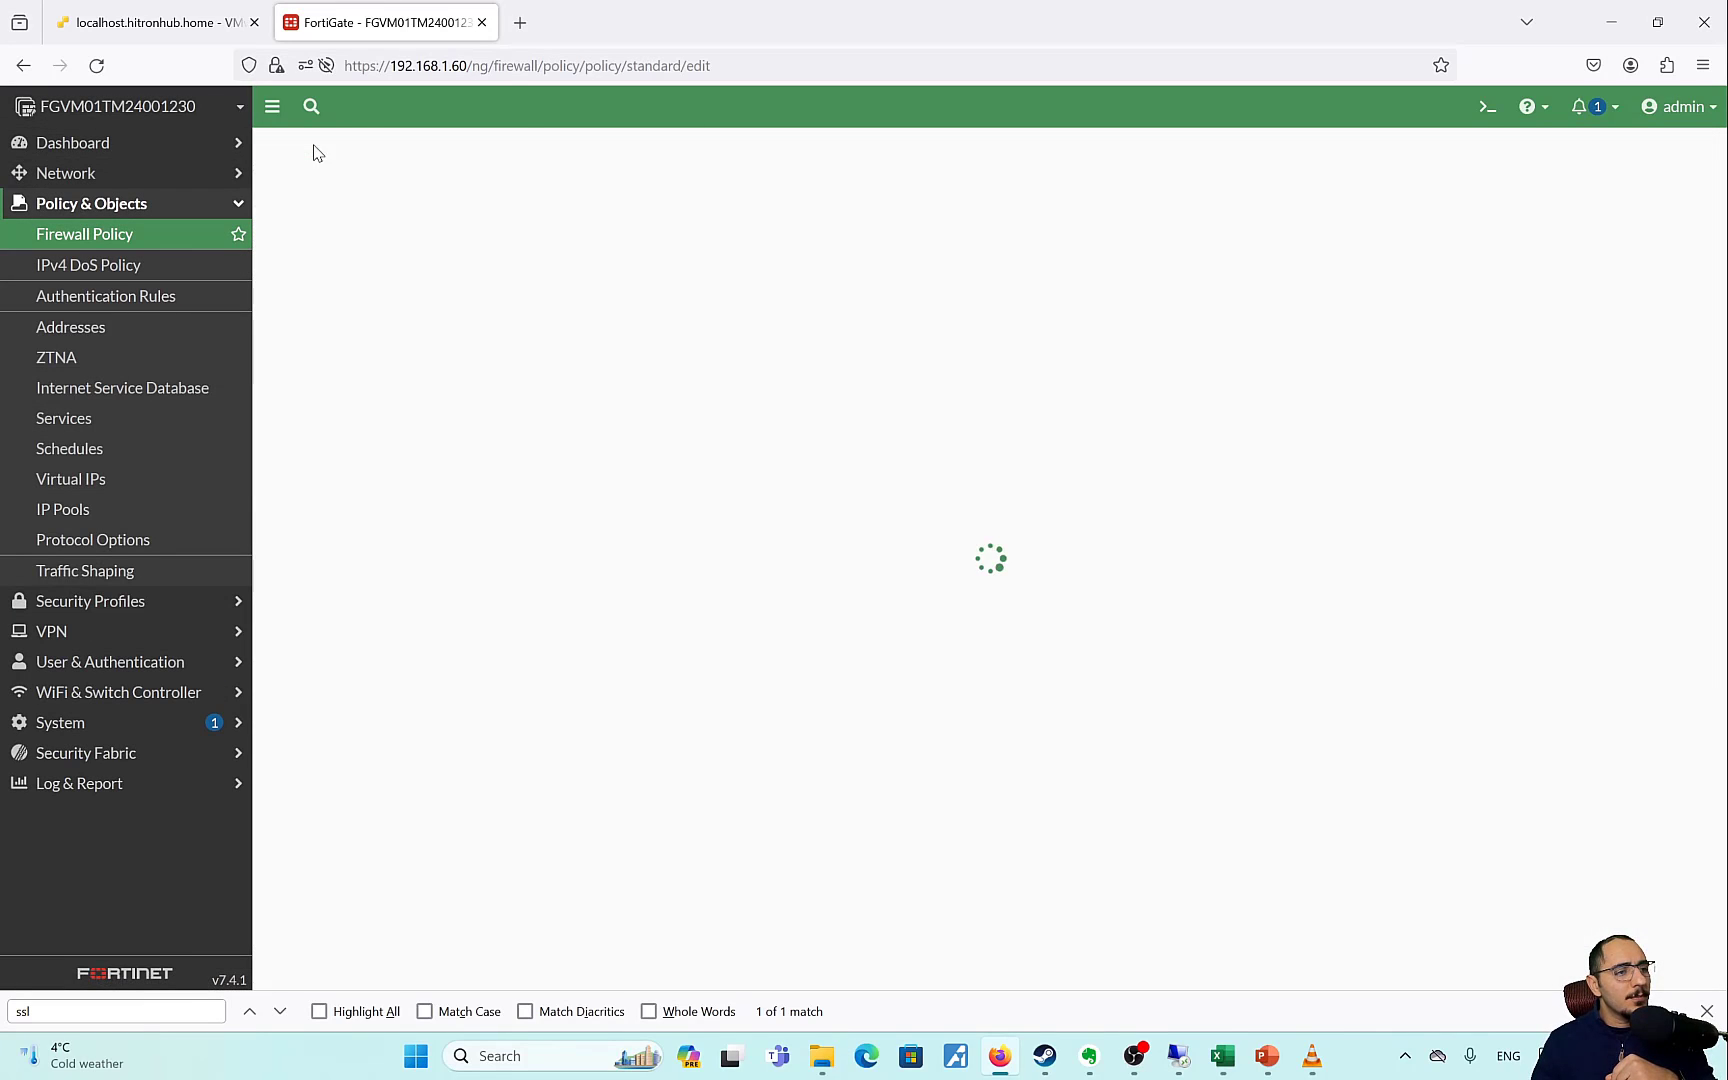
left_click(668, 226)
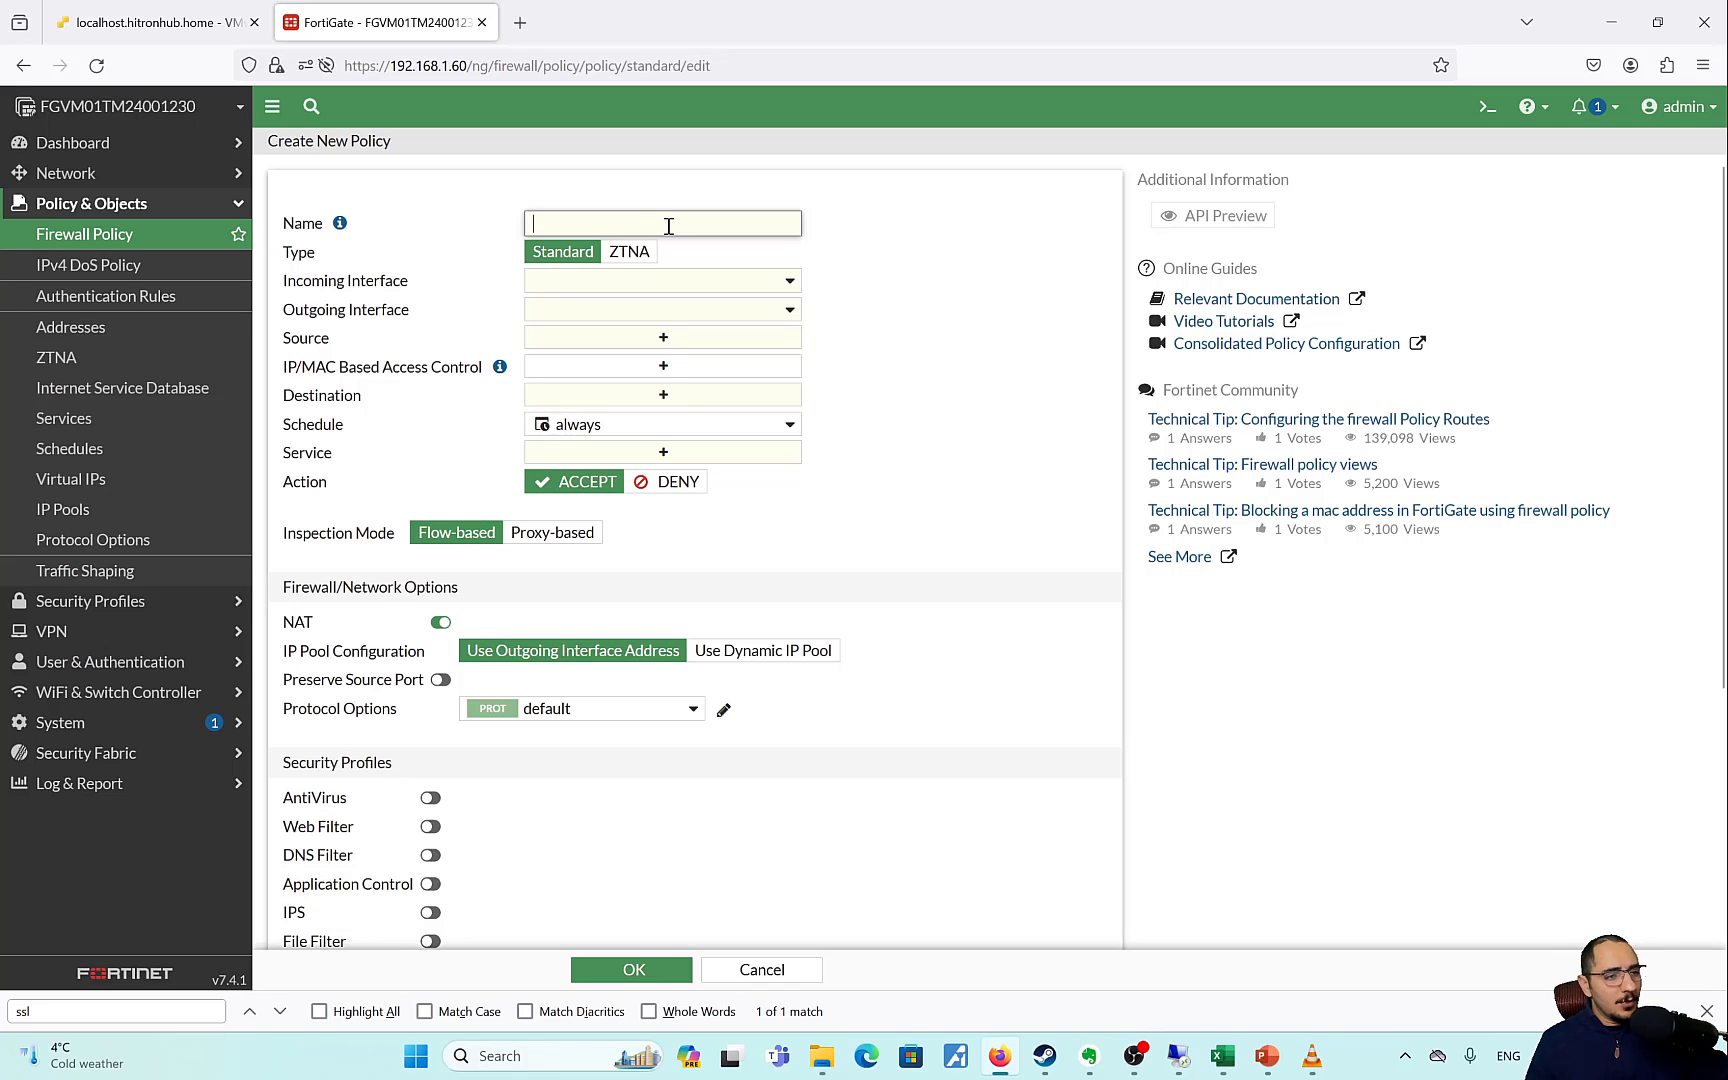
type("SSL-VPN")
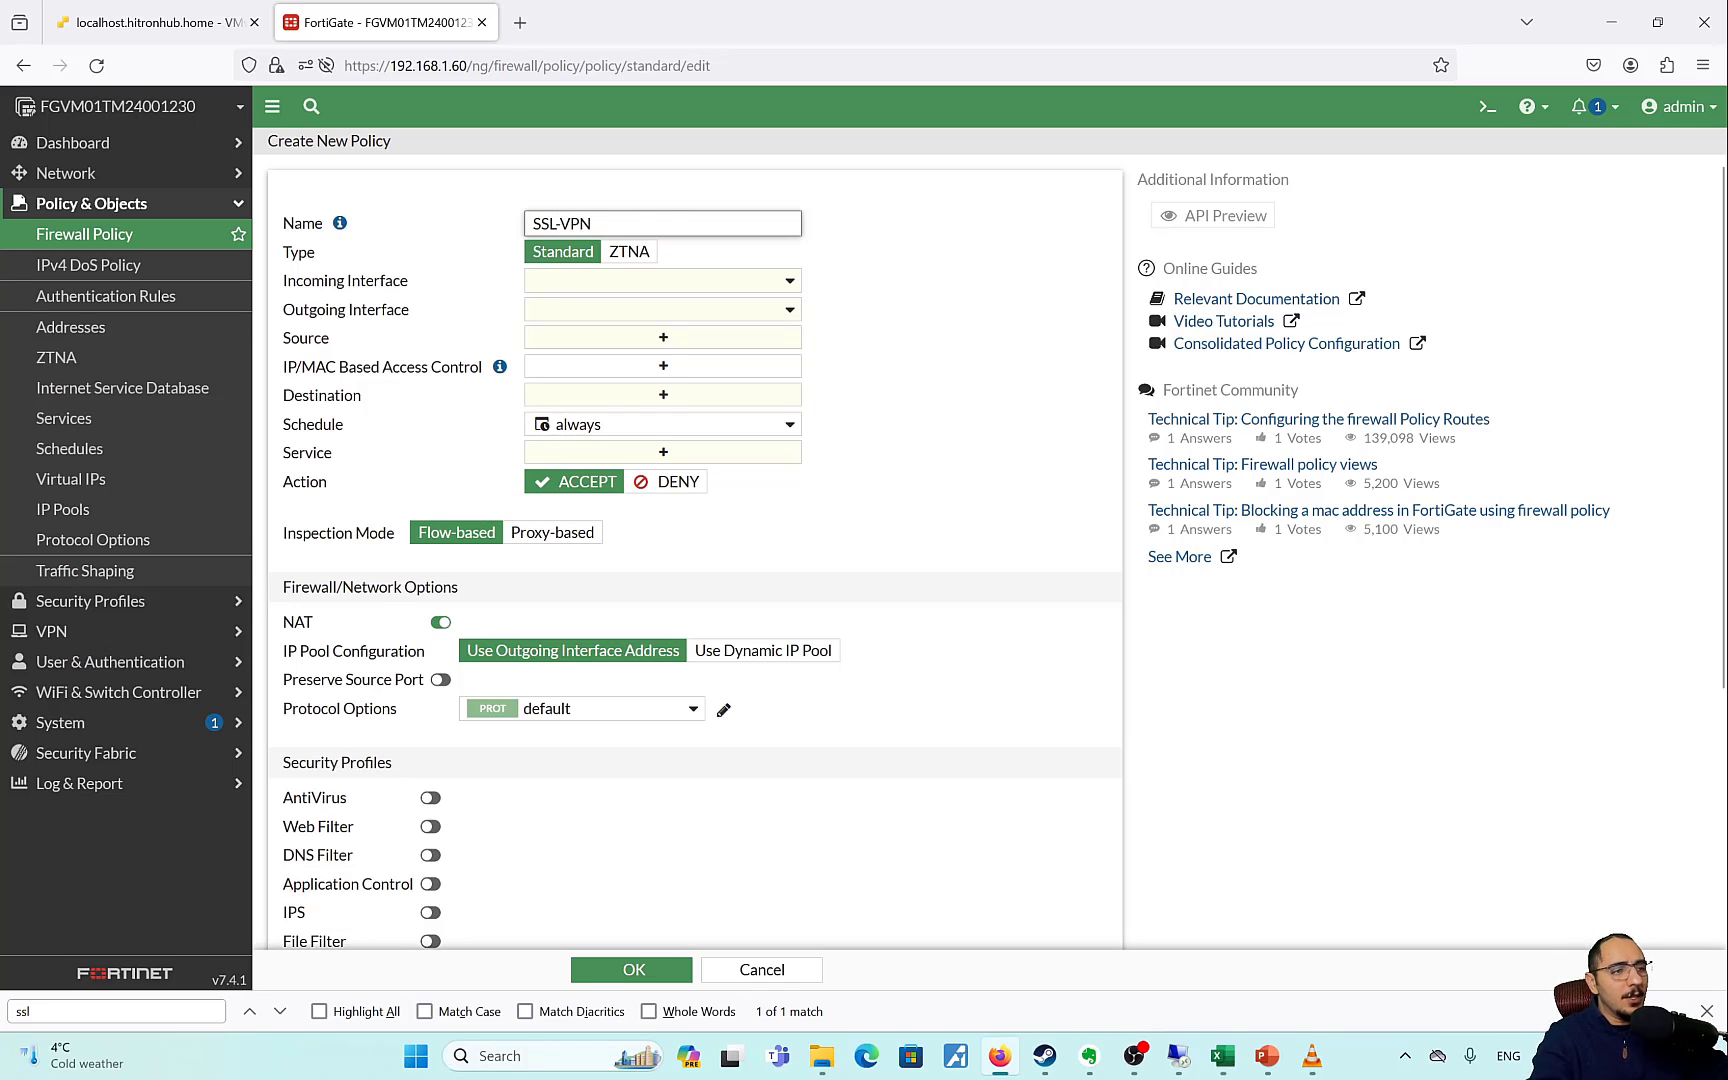
Set the policy's incoming interface to SSL-VPN tunnel interface (ssl.root) and its outgoing interface to DC-Network (port3).
left_click(663, 281)
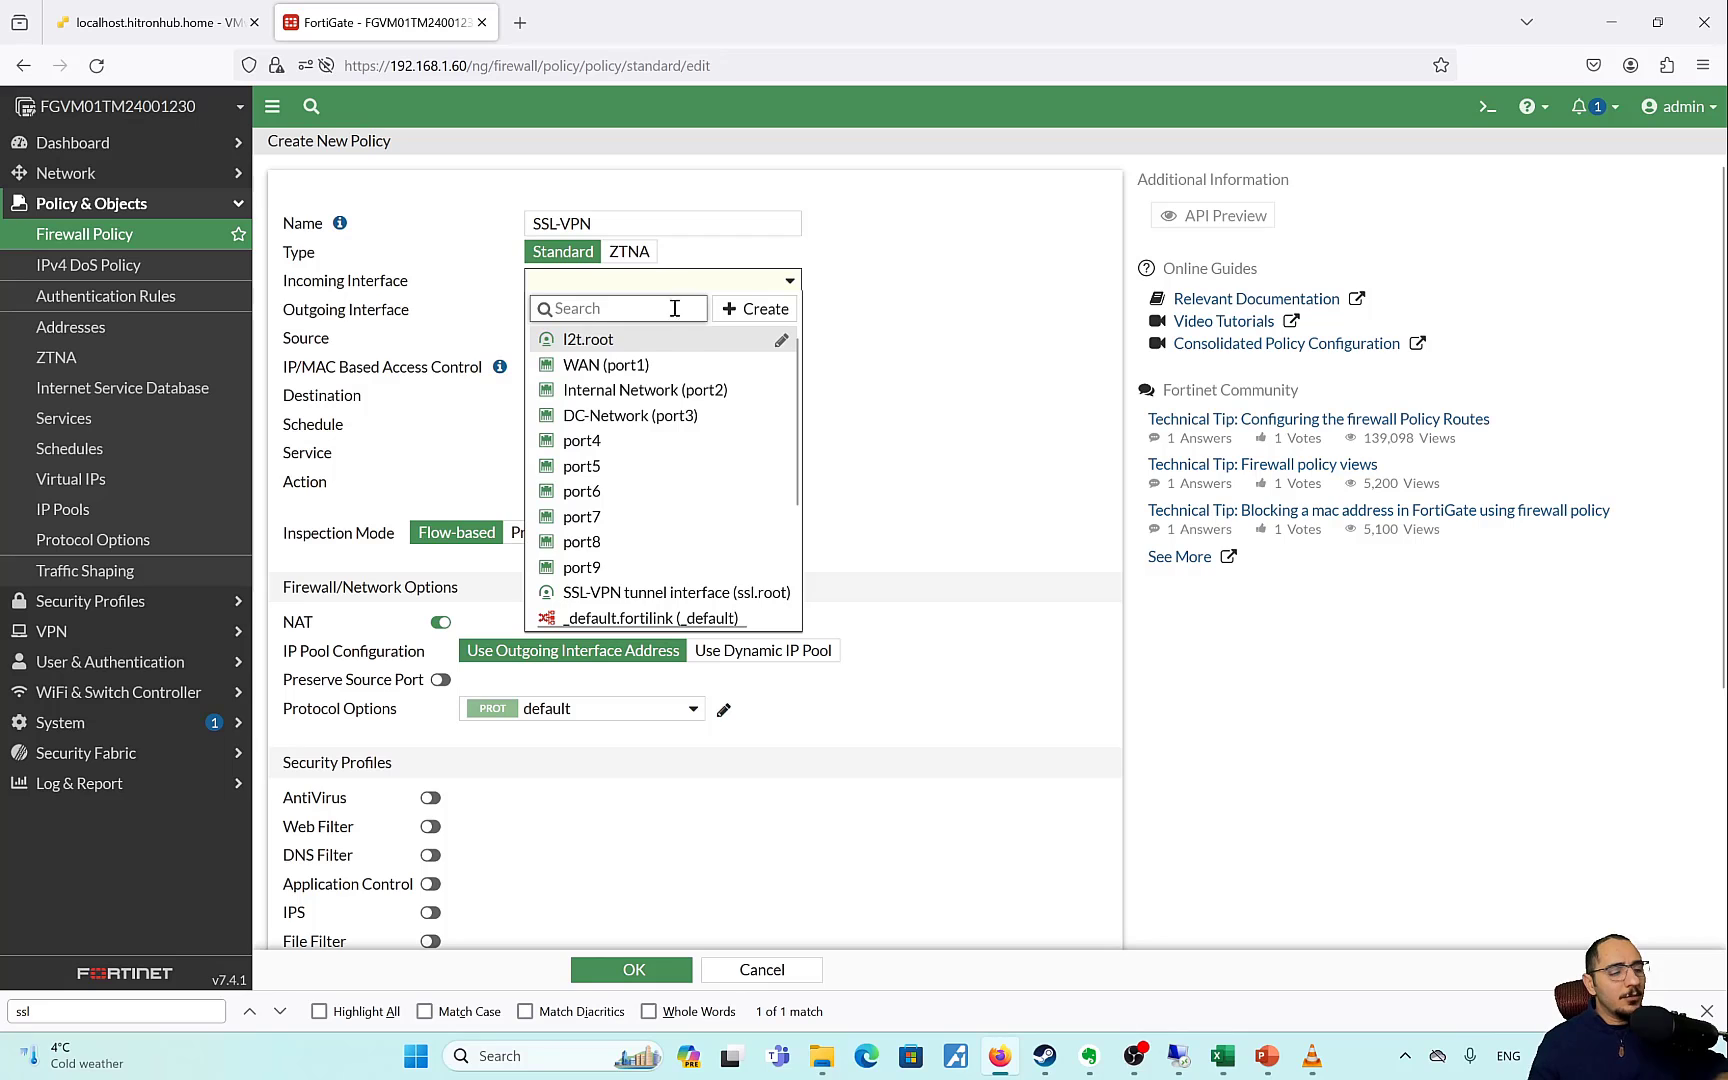
left_click(700, 593)
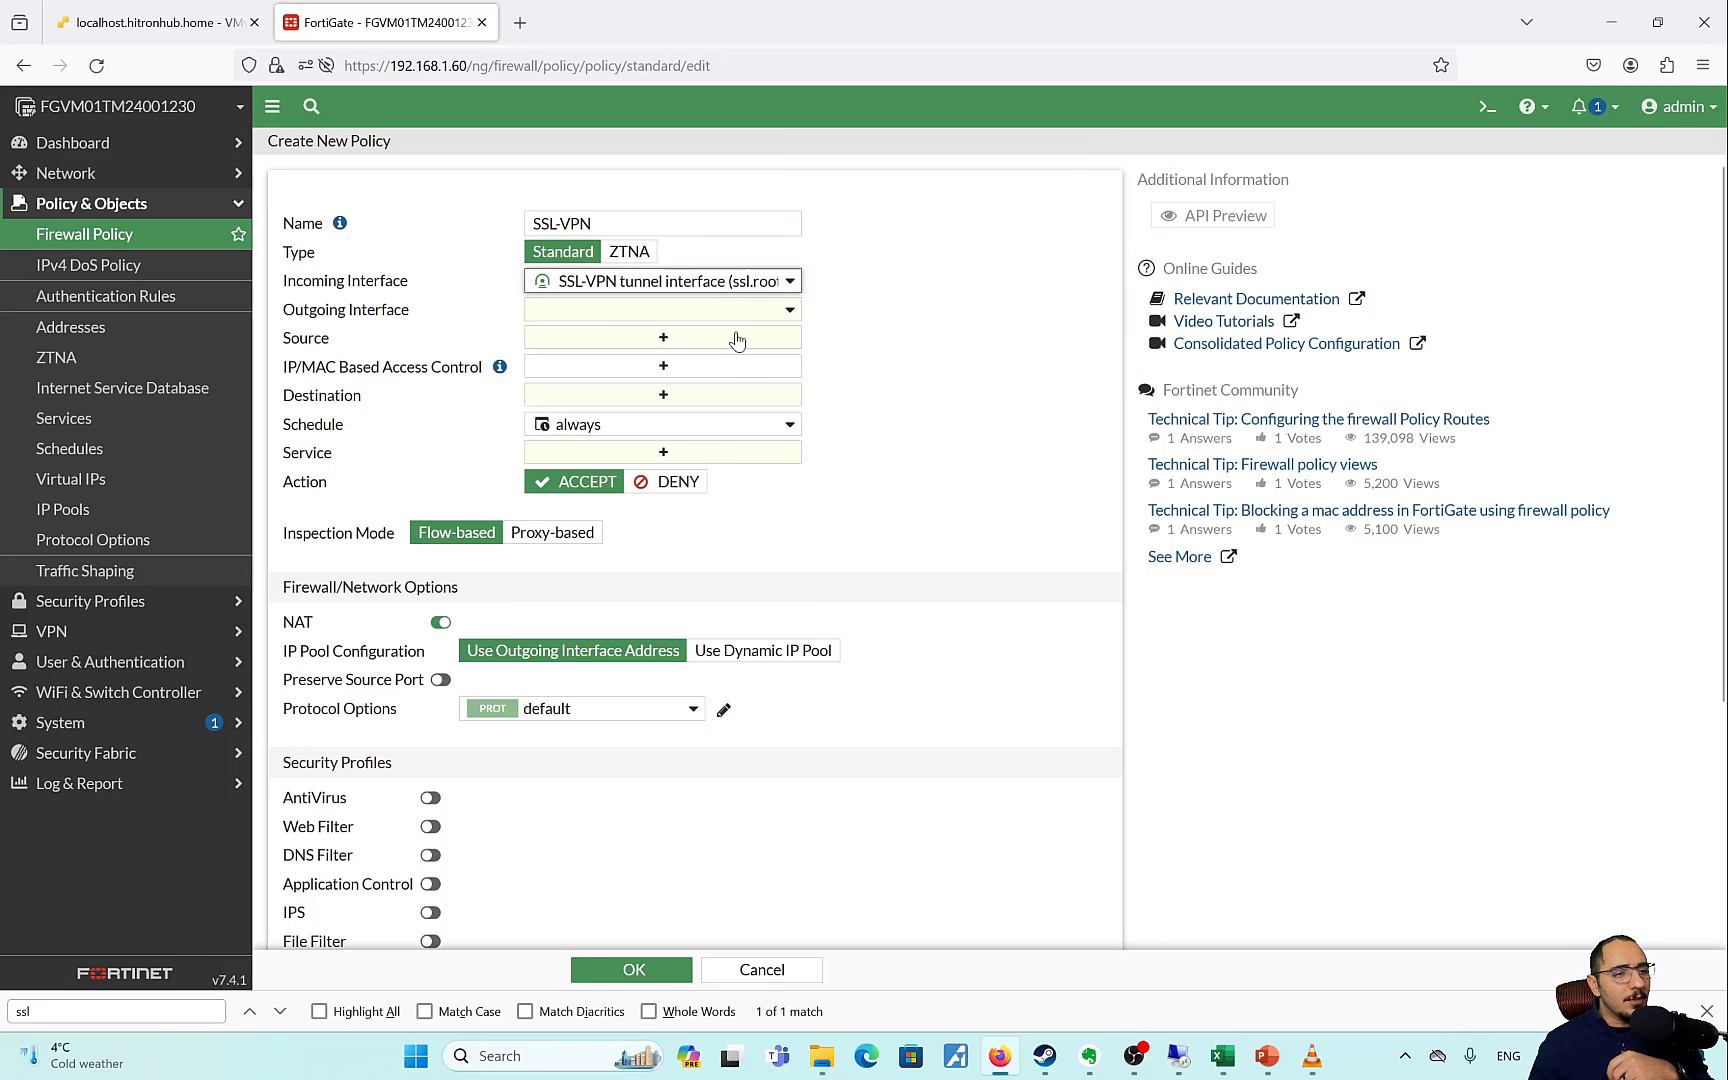
left_click(767, 314)
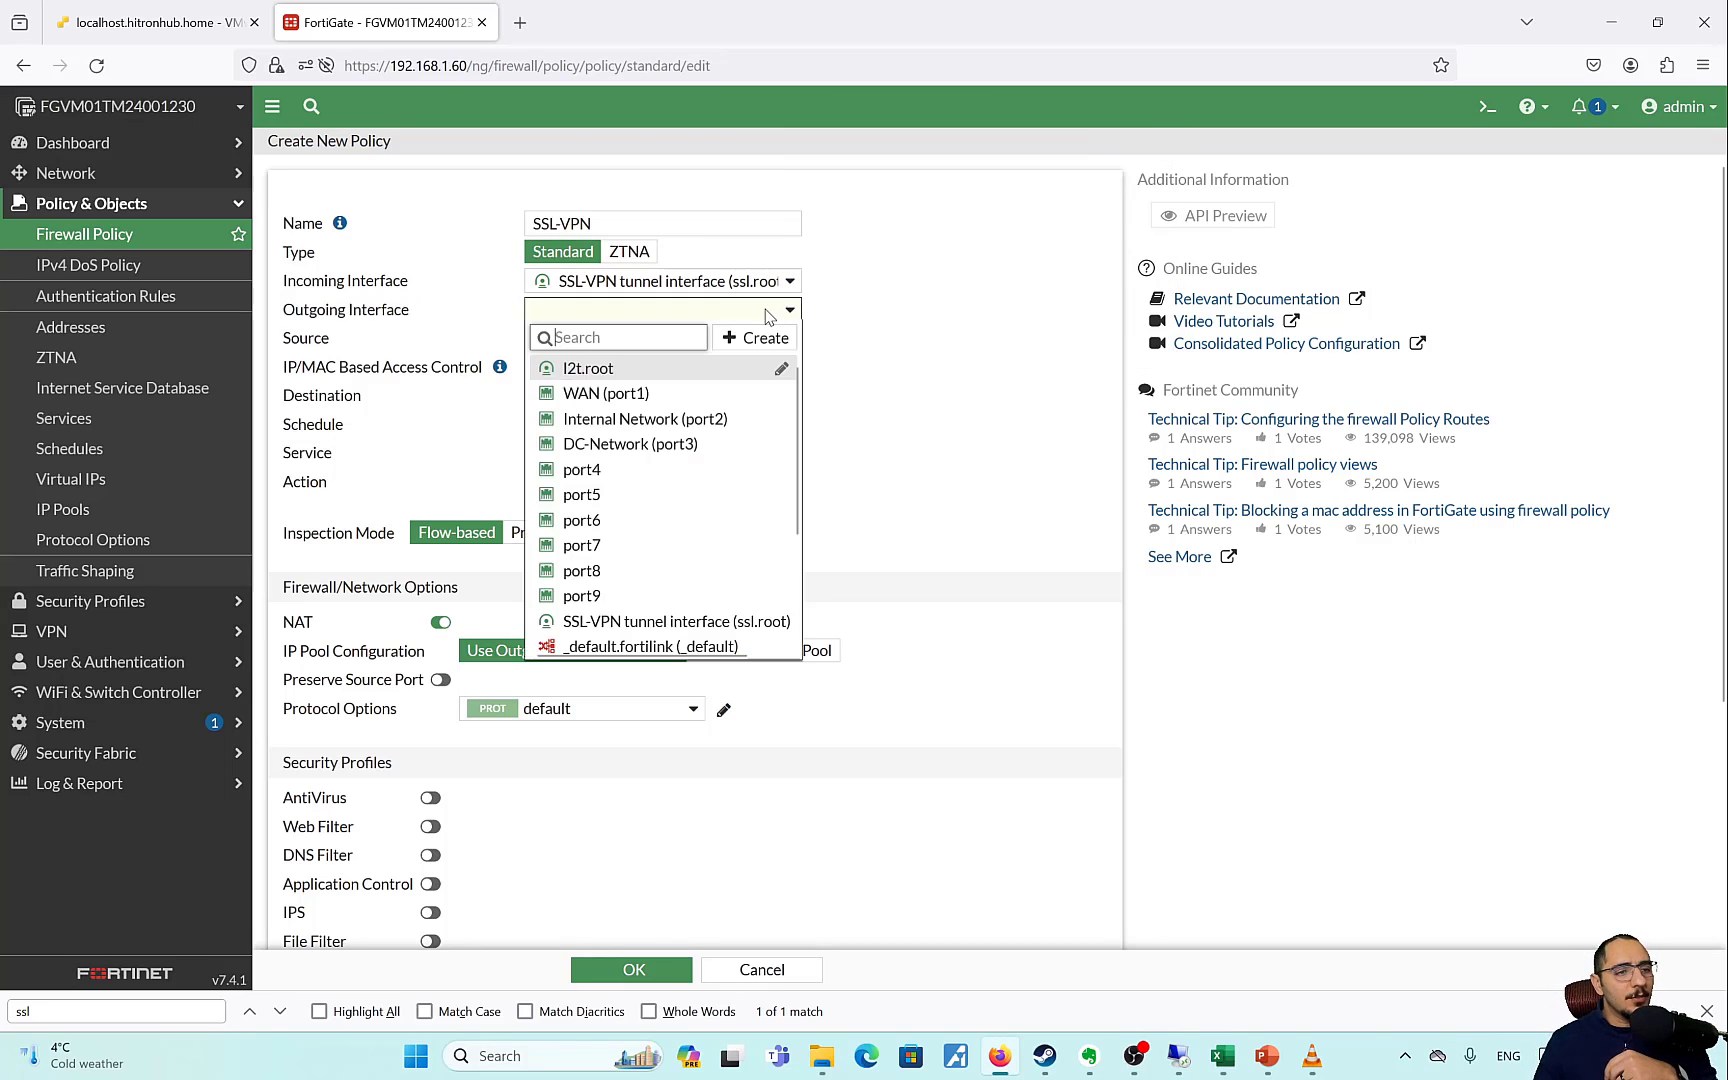
left_click(660, 444)
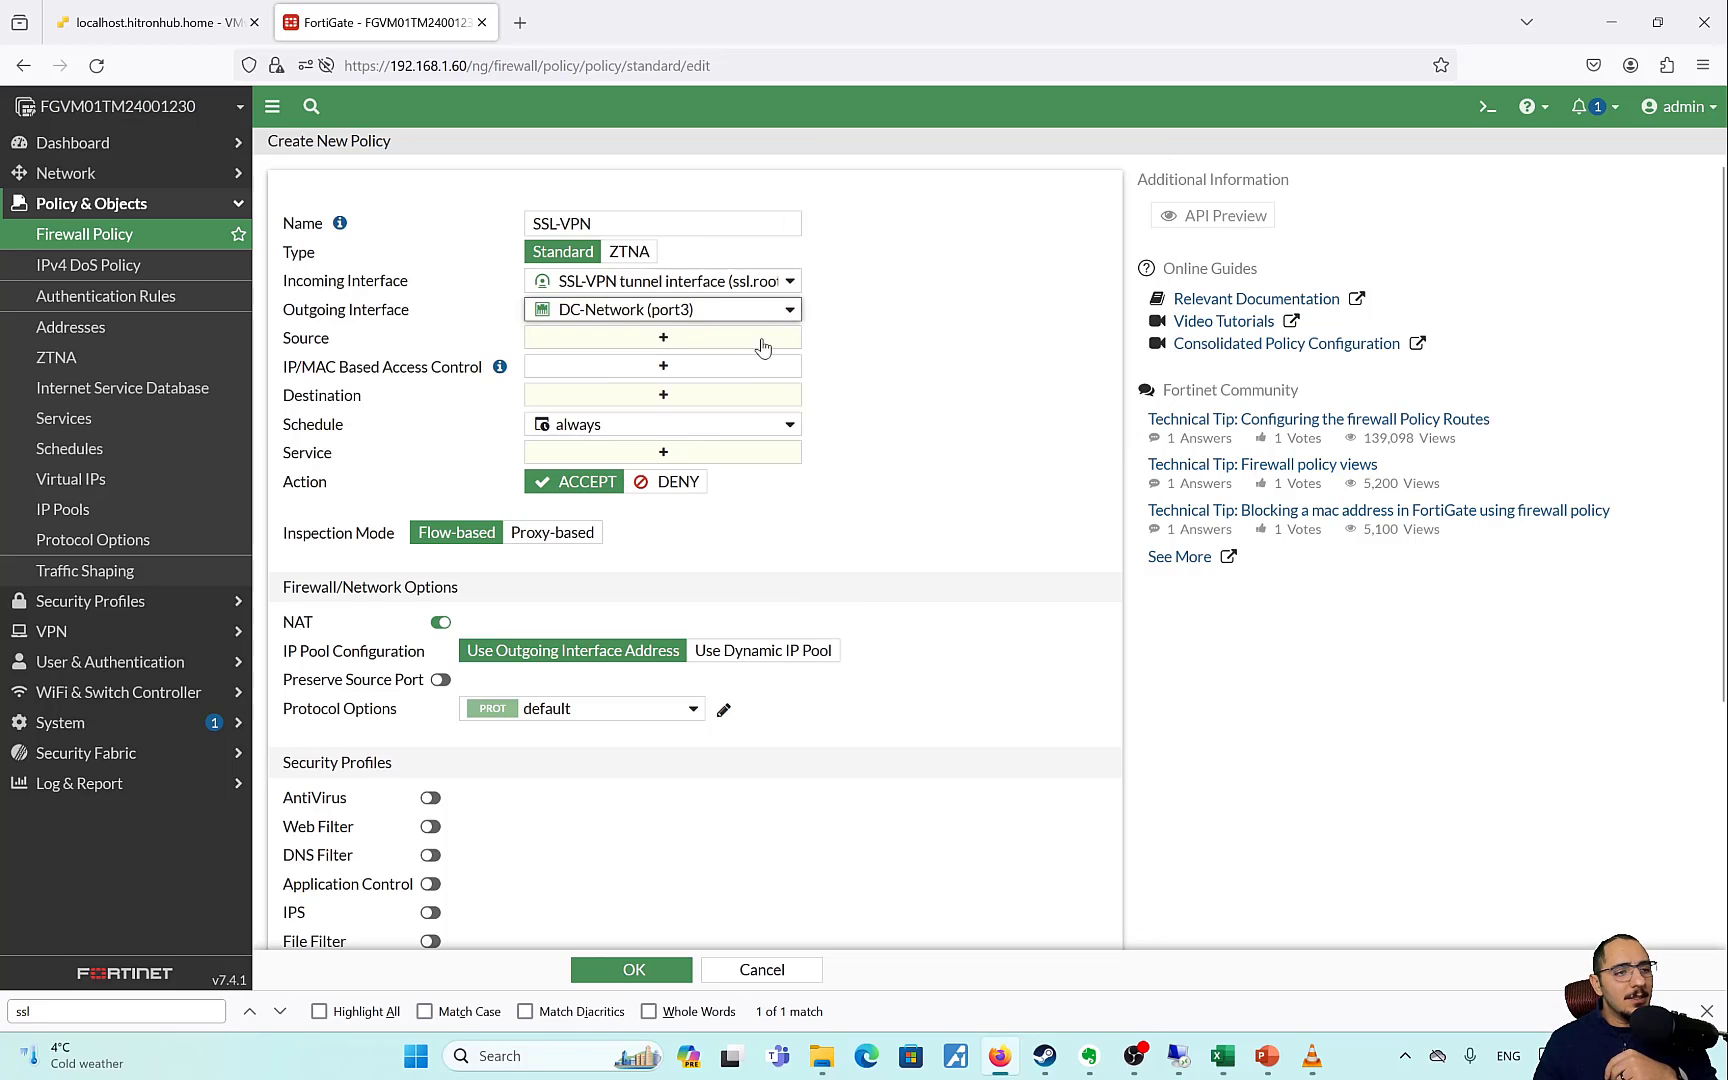
Set the policy's source to the address all and the user group Admins.
left_click(759, 347)
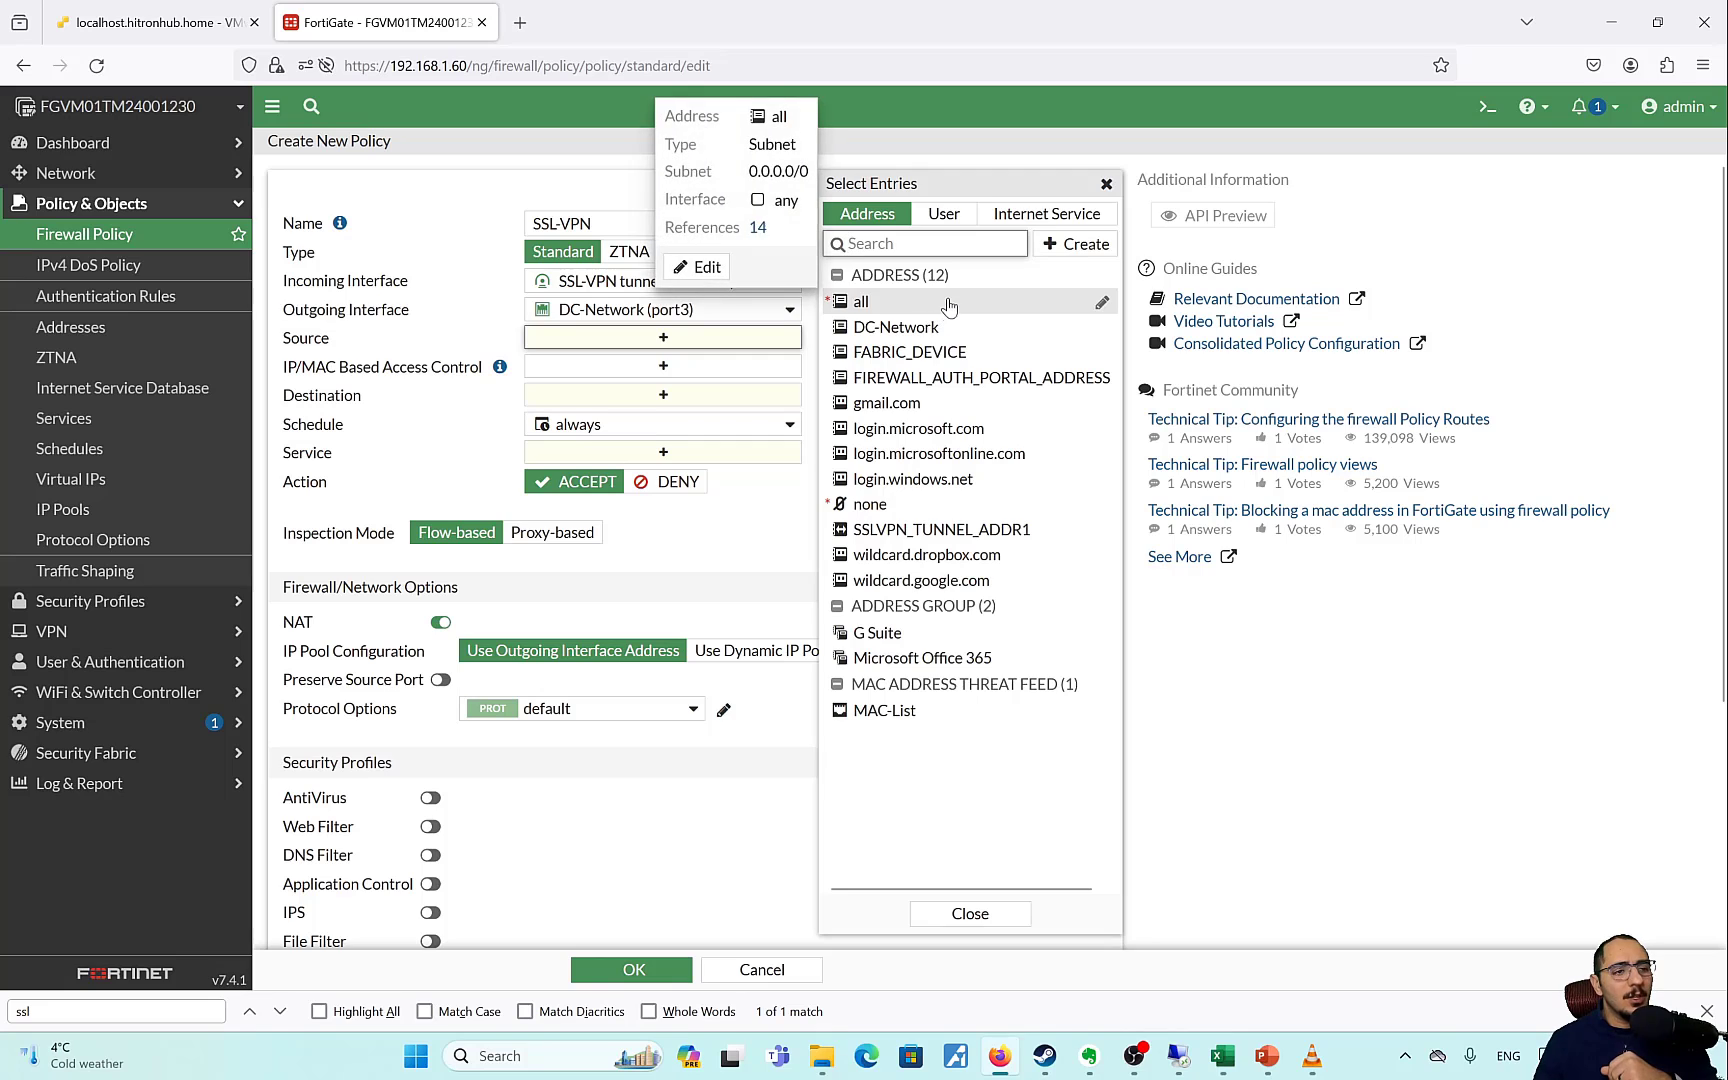
left_click(948, 304)
left_click(943, 214)
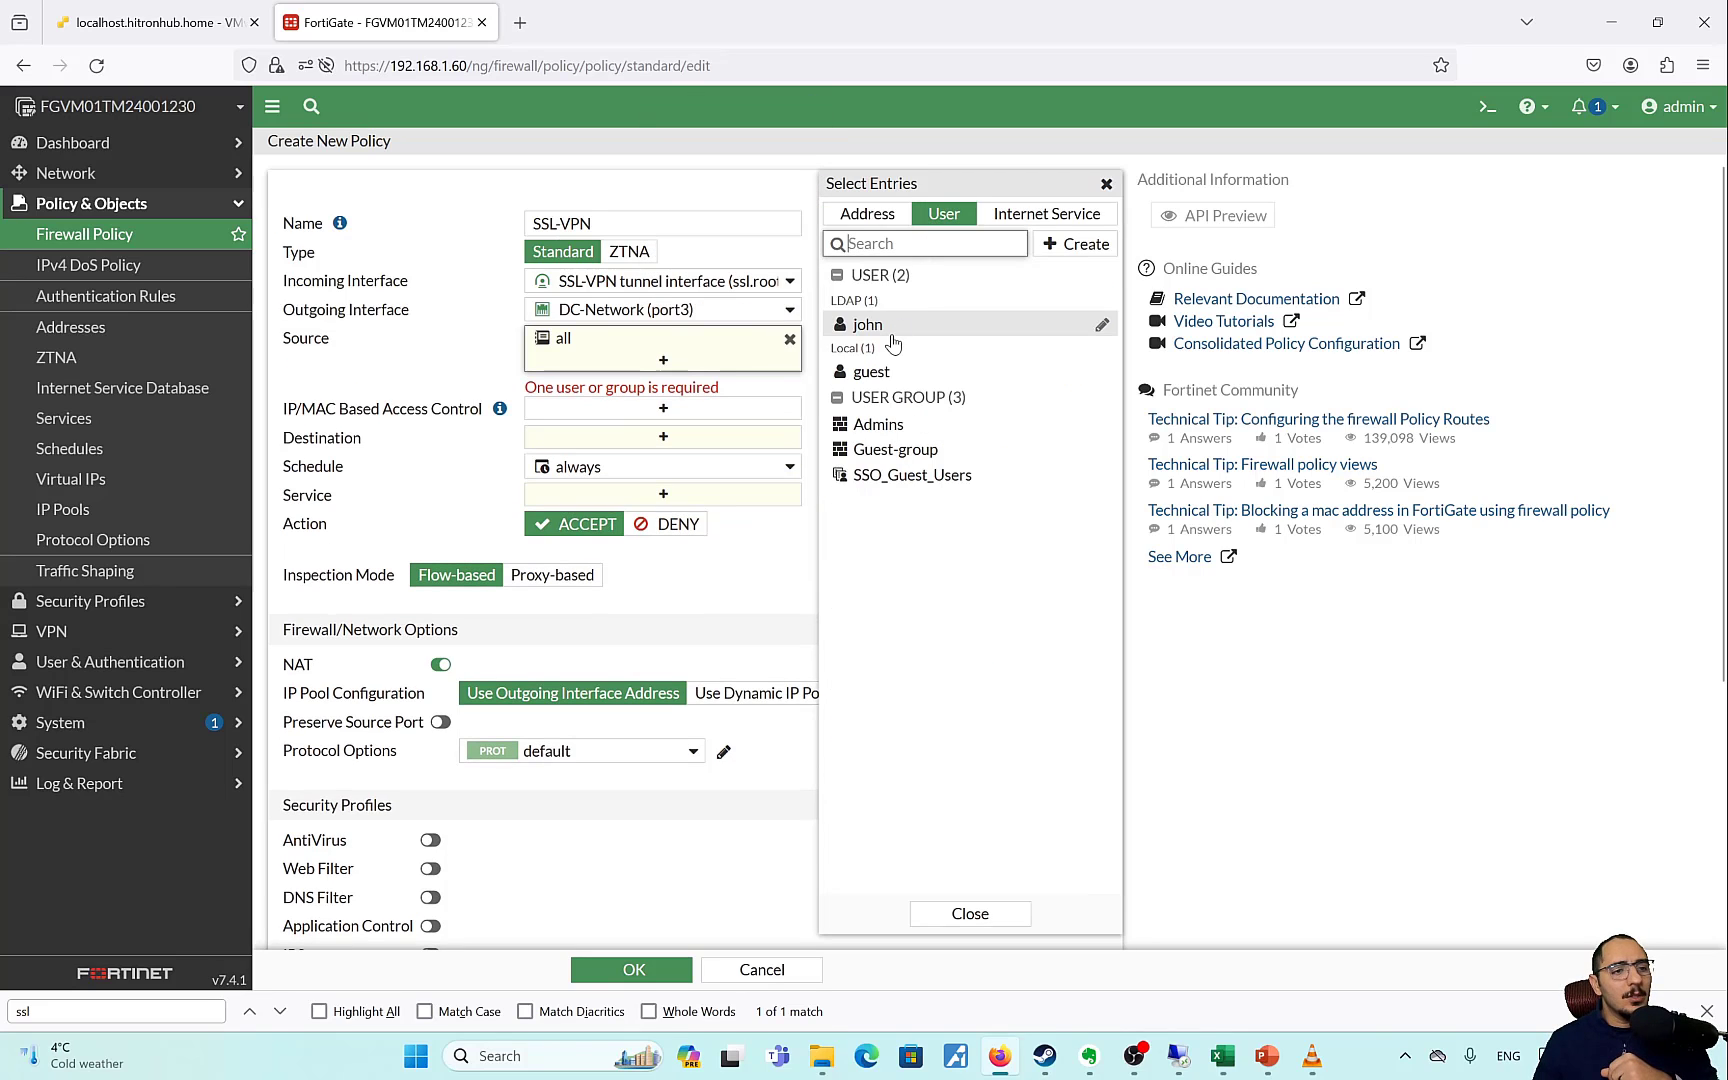
left_click(882, 425)
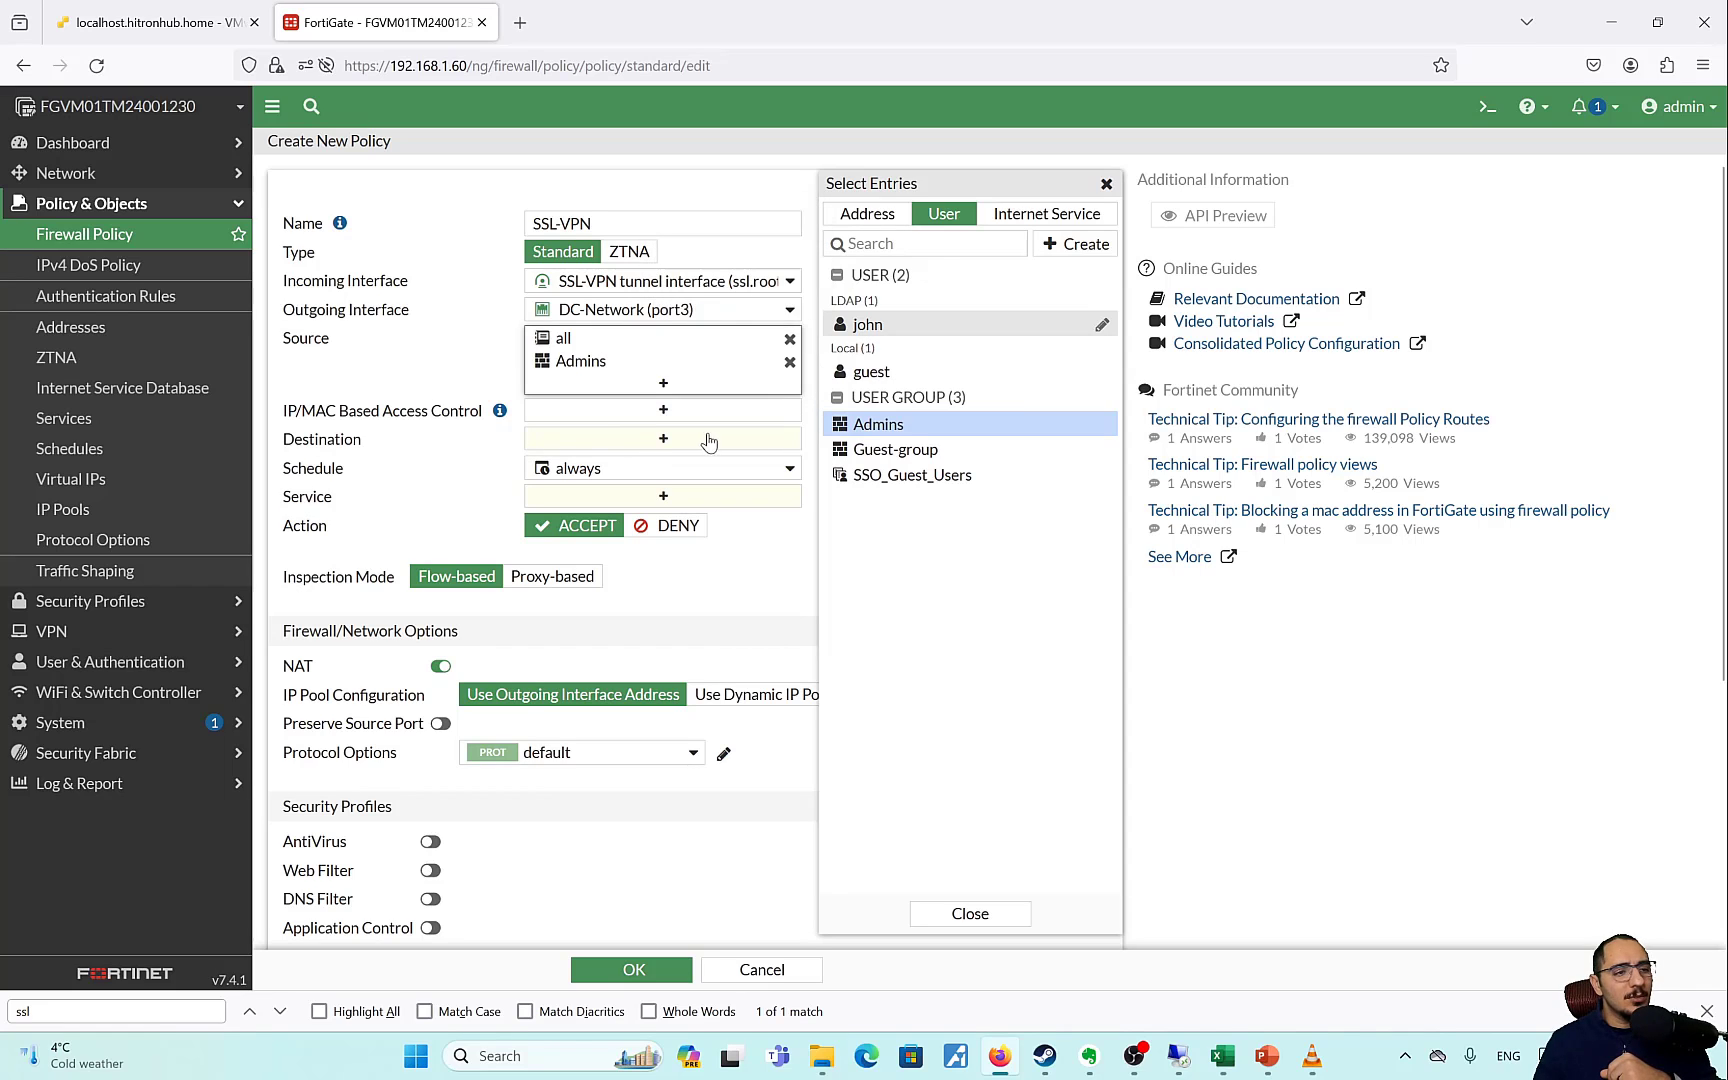
Set the policy's destination to the DC-Network address and its service to ALL.
left_click(663, 440)
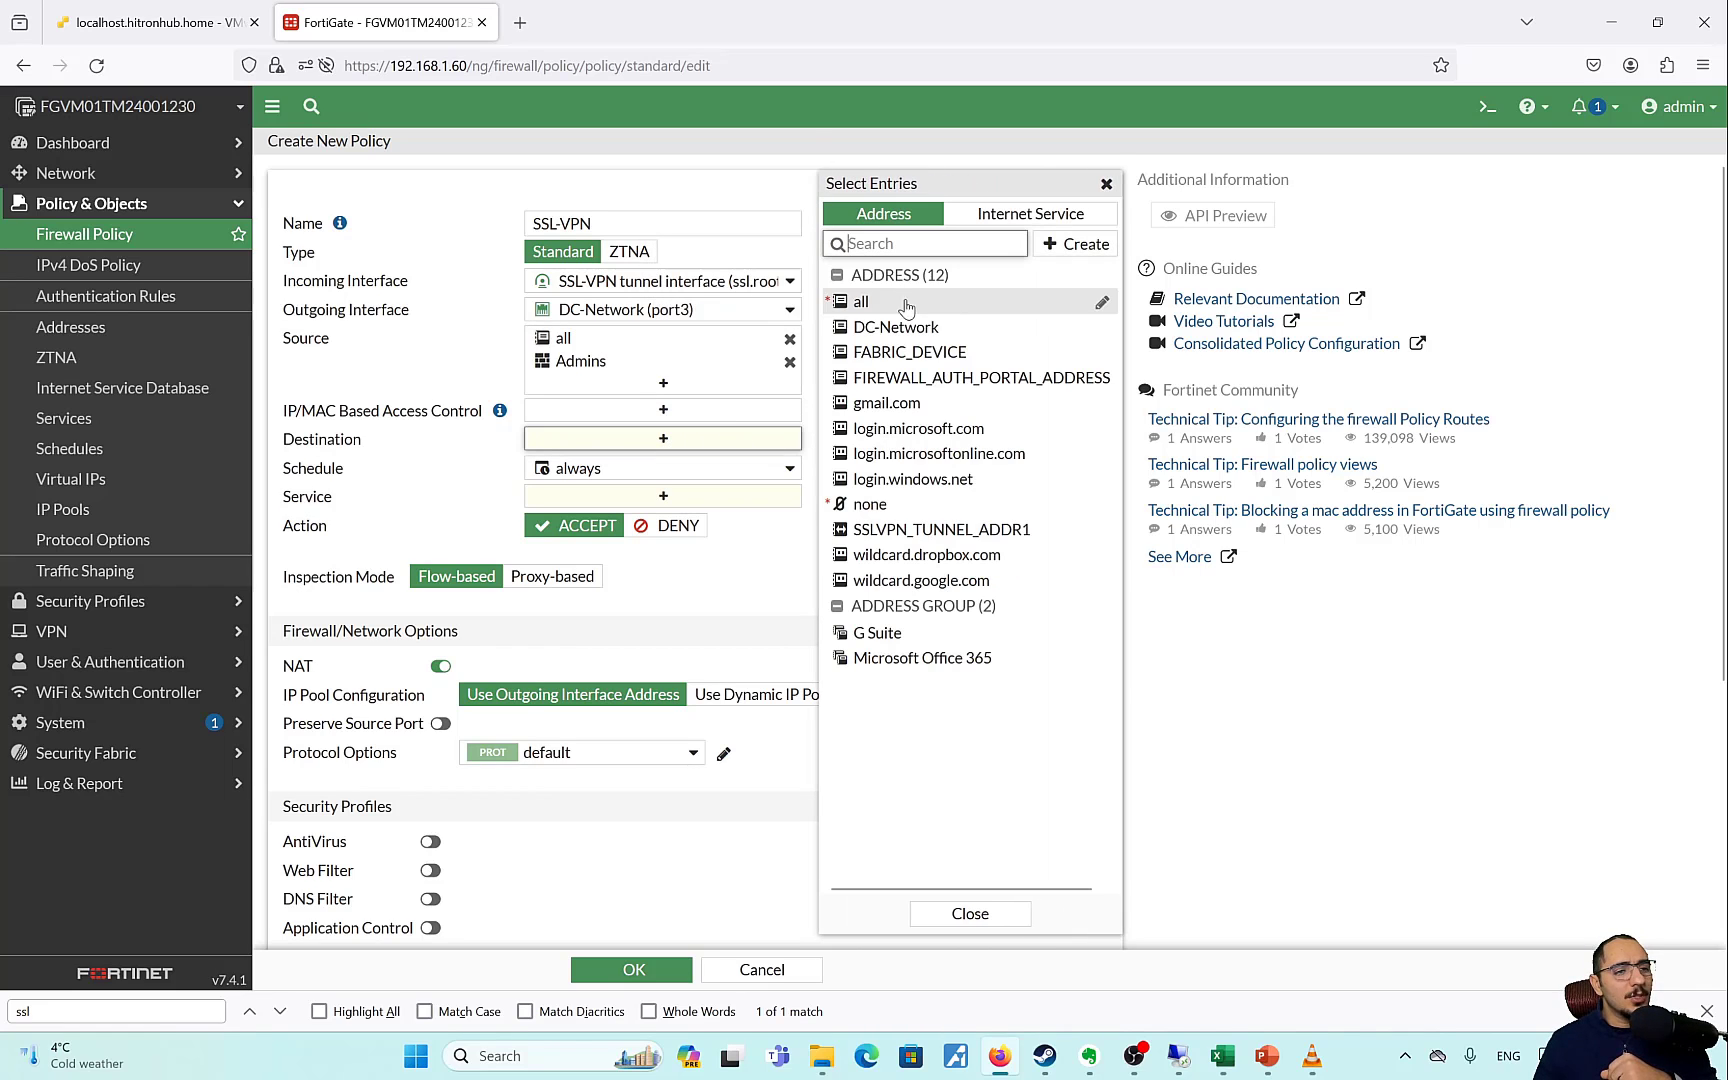
left_click(918, 328)
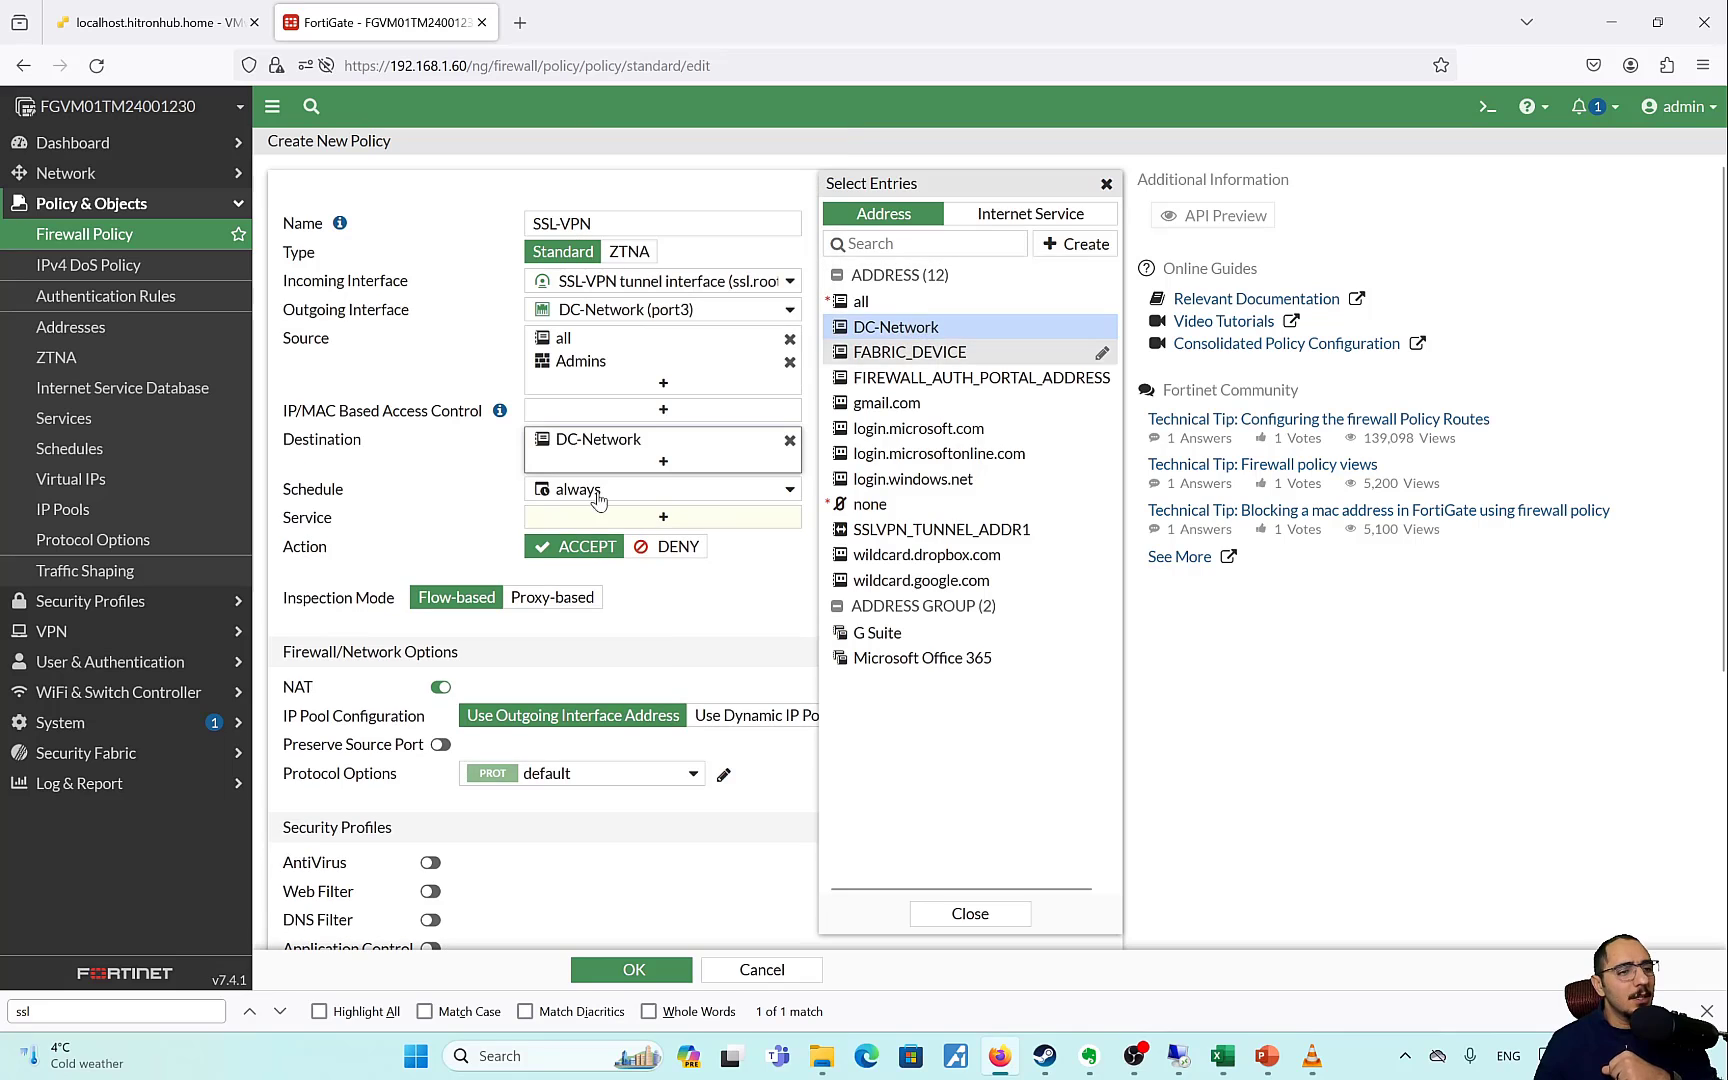
left_click(691, 521)
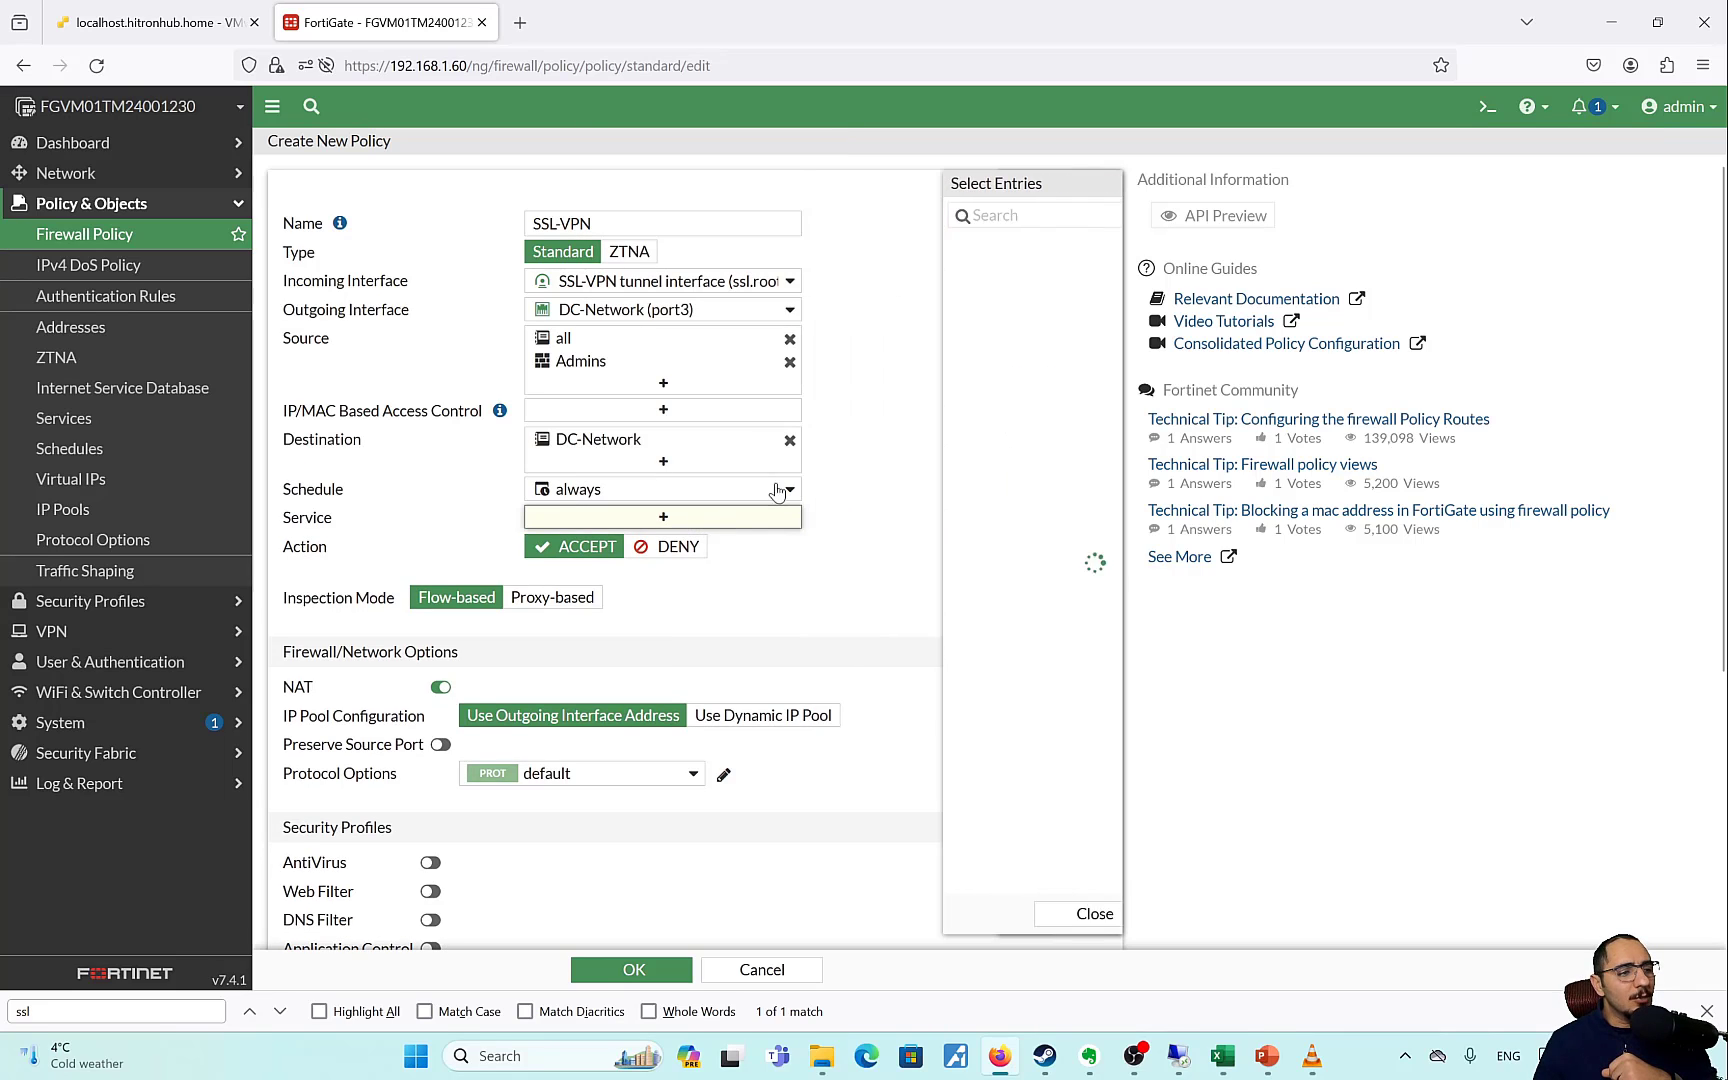
left_click(937, 296)
left_click(716, 607)
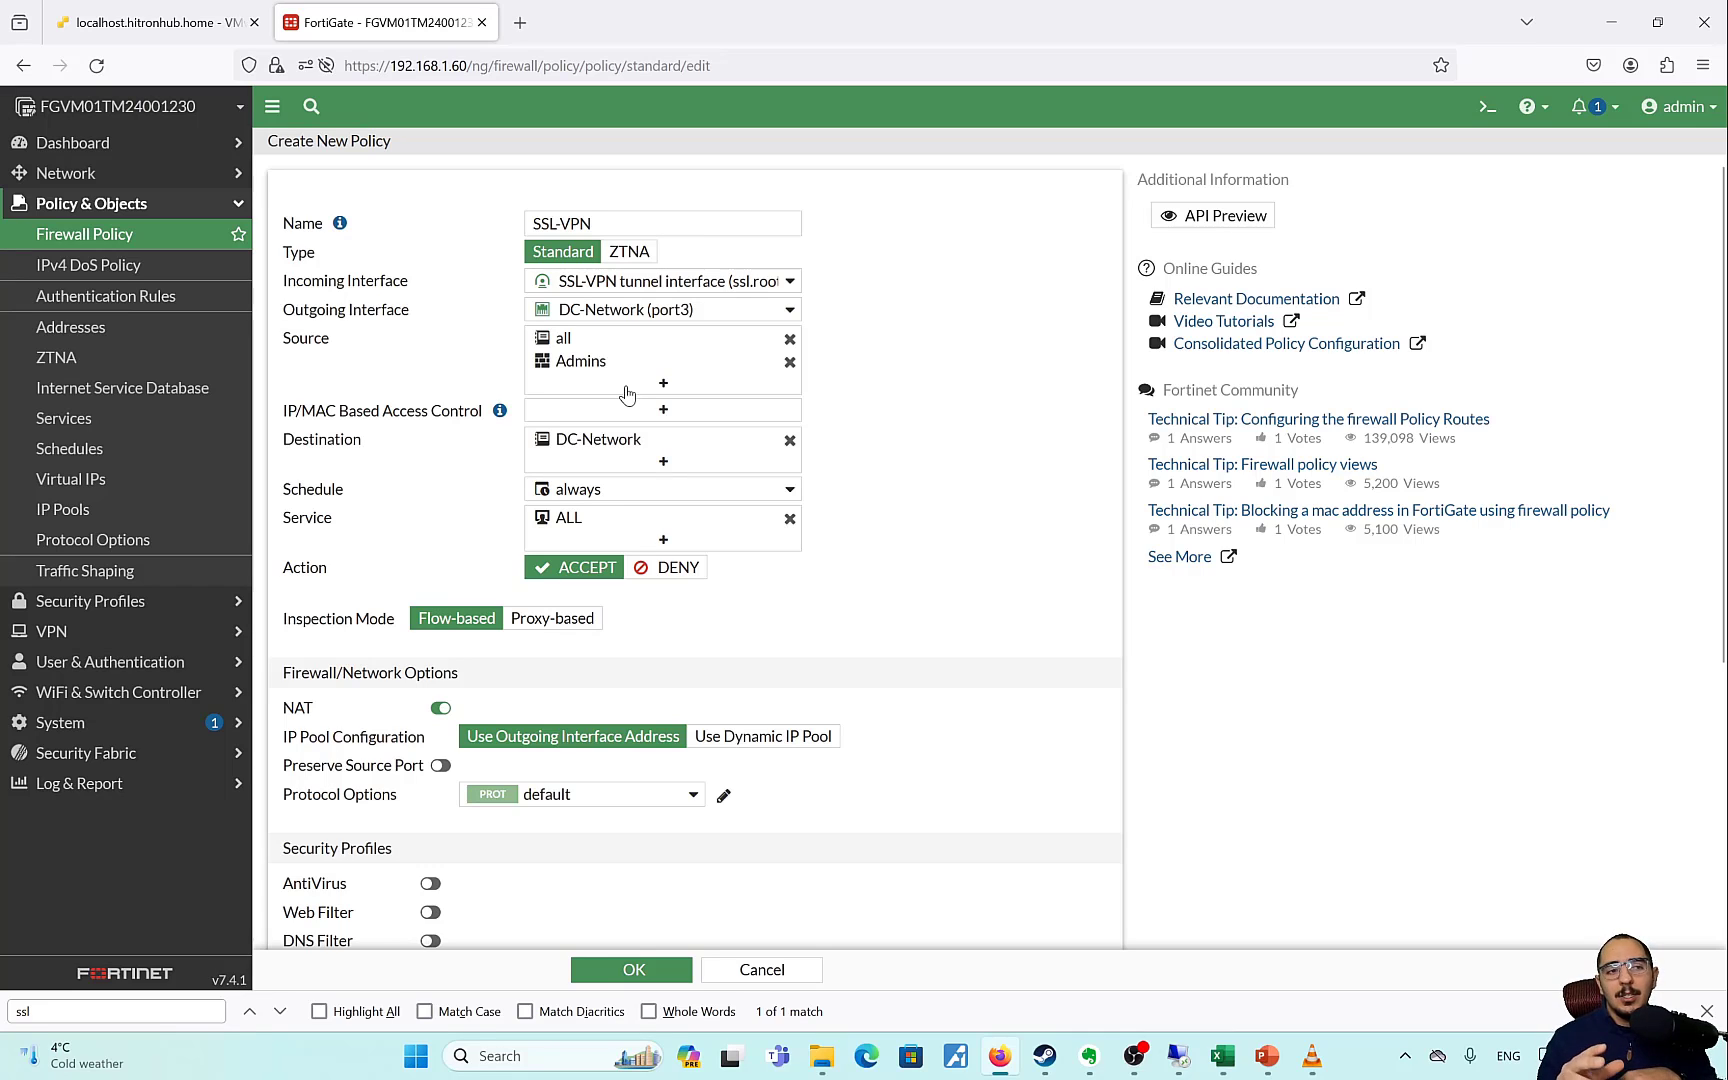
left_click(656, 411)
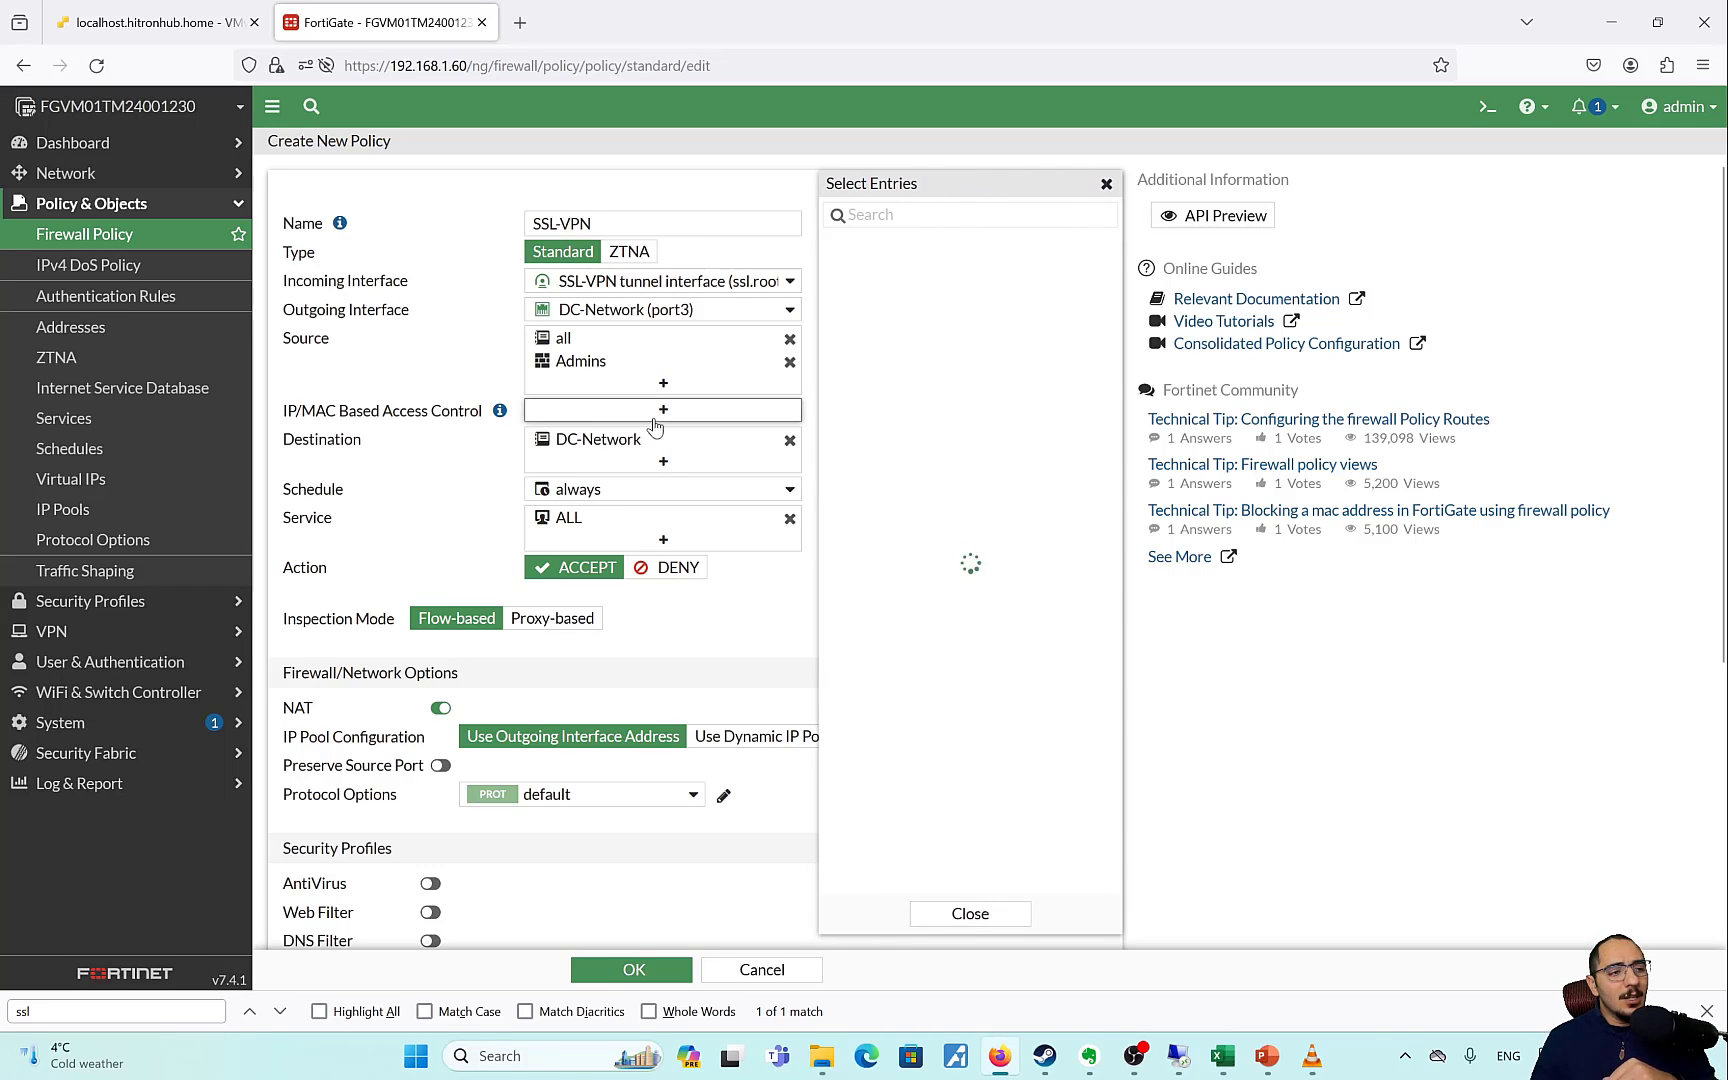
left_click(763, 616)
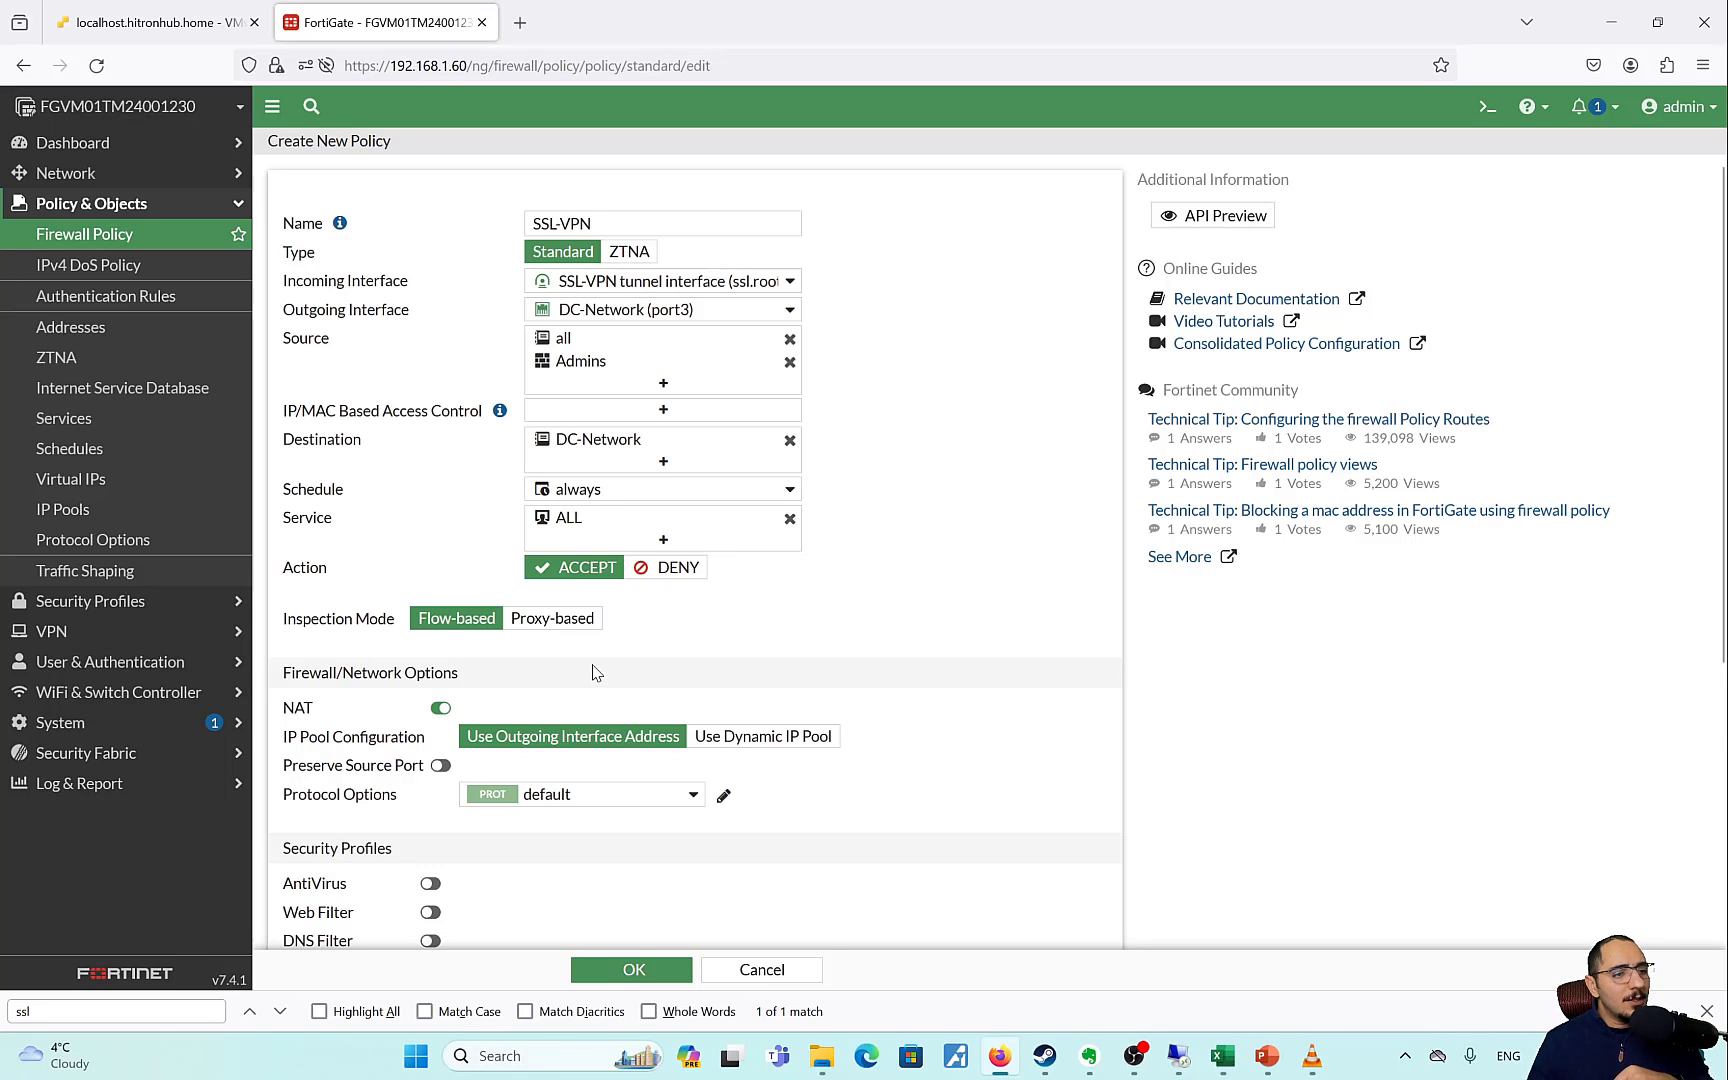
Set the policy's SSL inspection to certificate-inspection and try to save the policy.
scroll(593, 672, "down", 3)
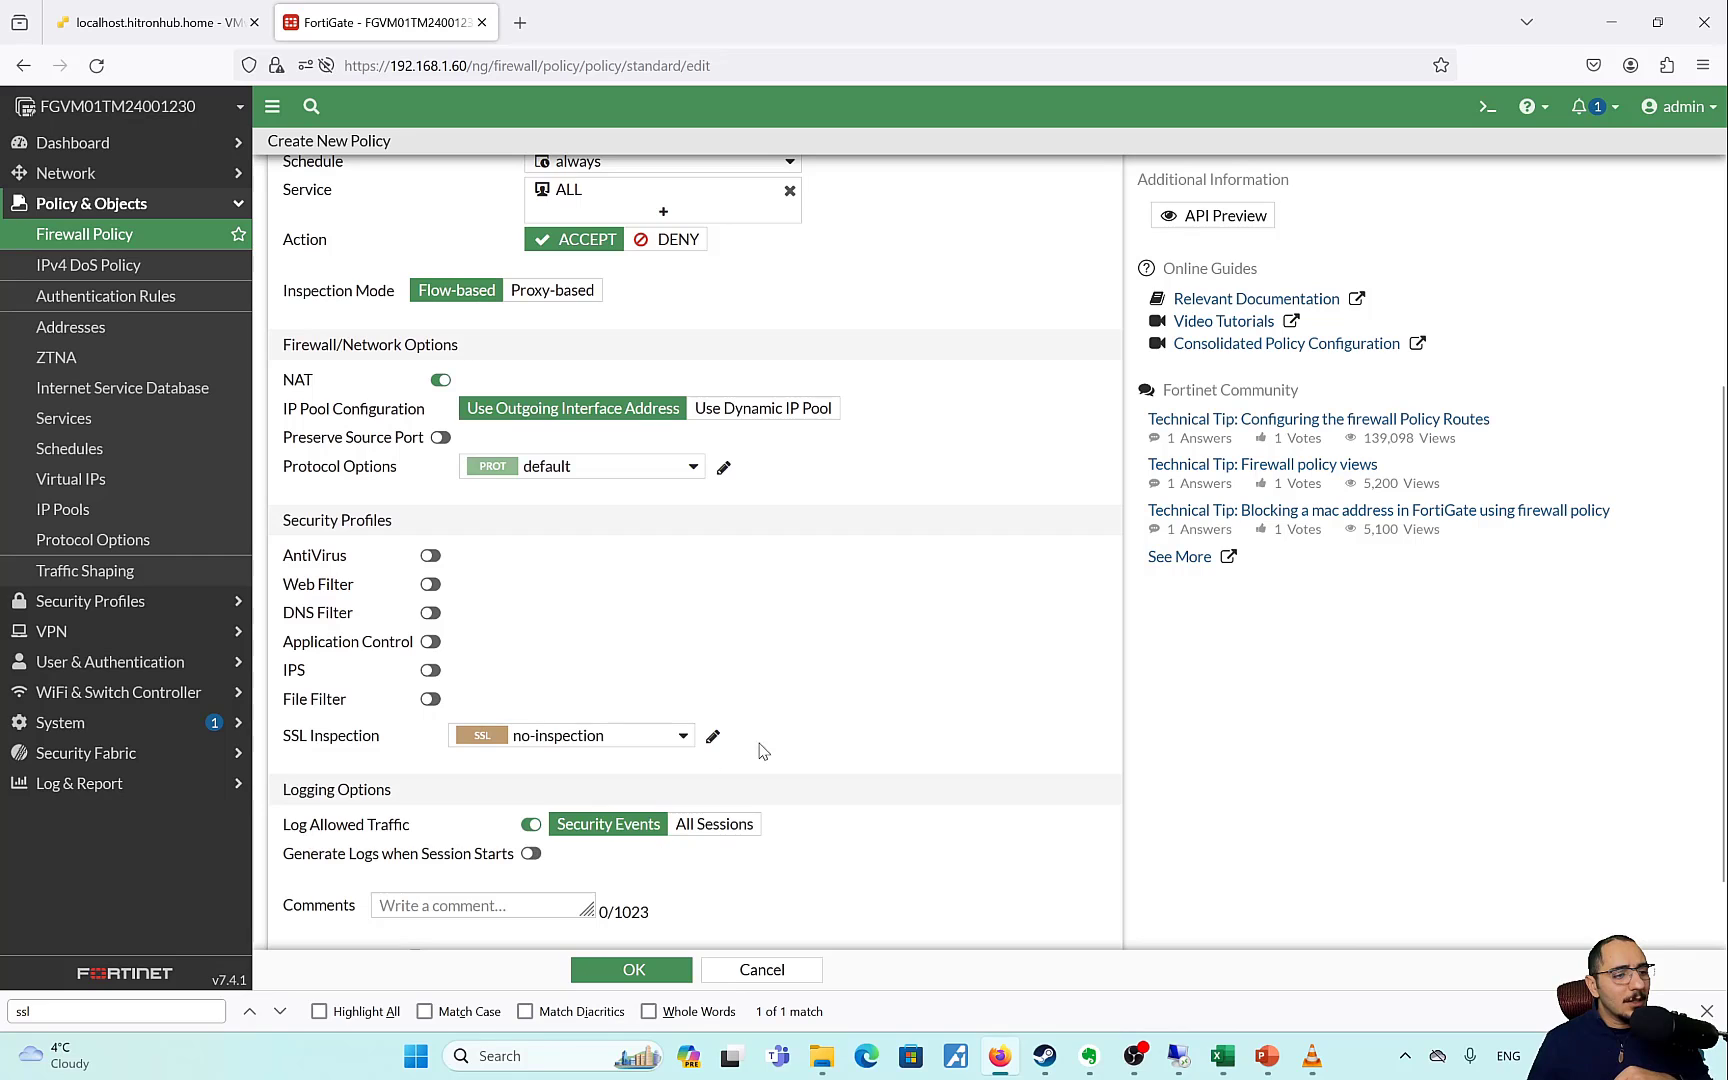
left_click(663, 739)
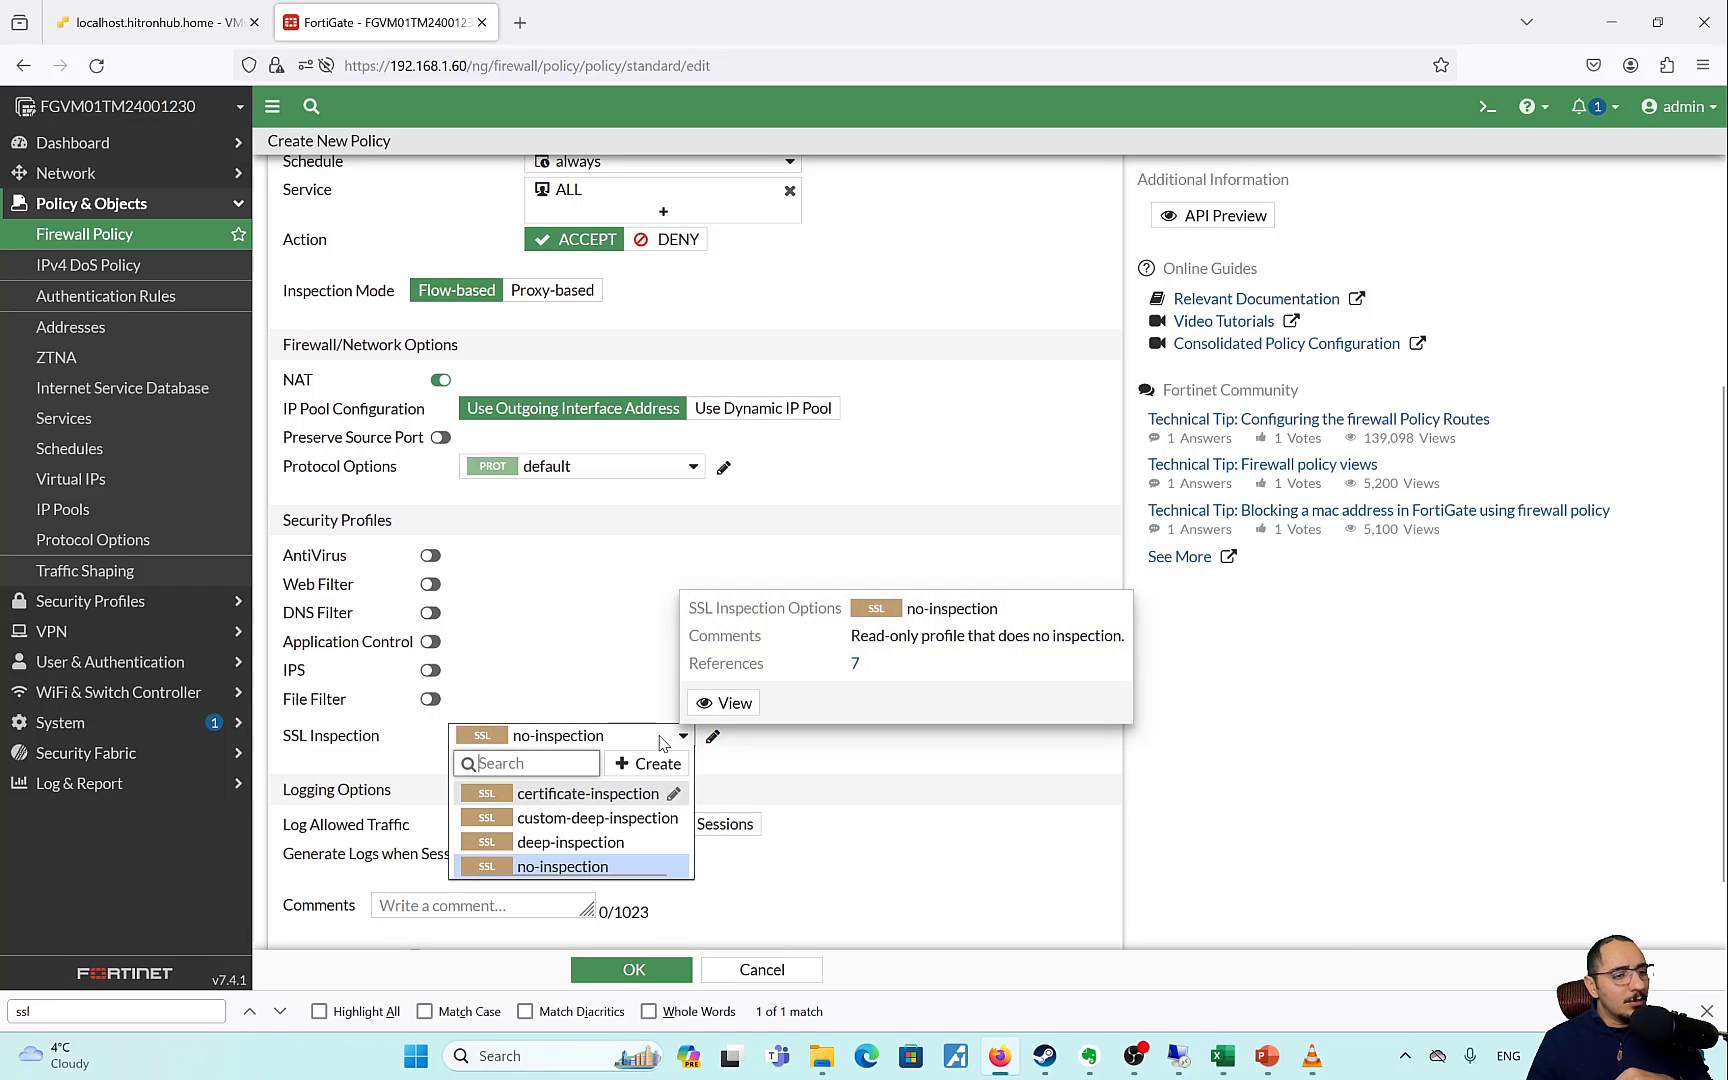
left_click(588, 793)
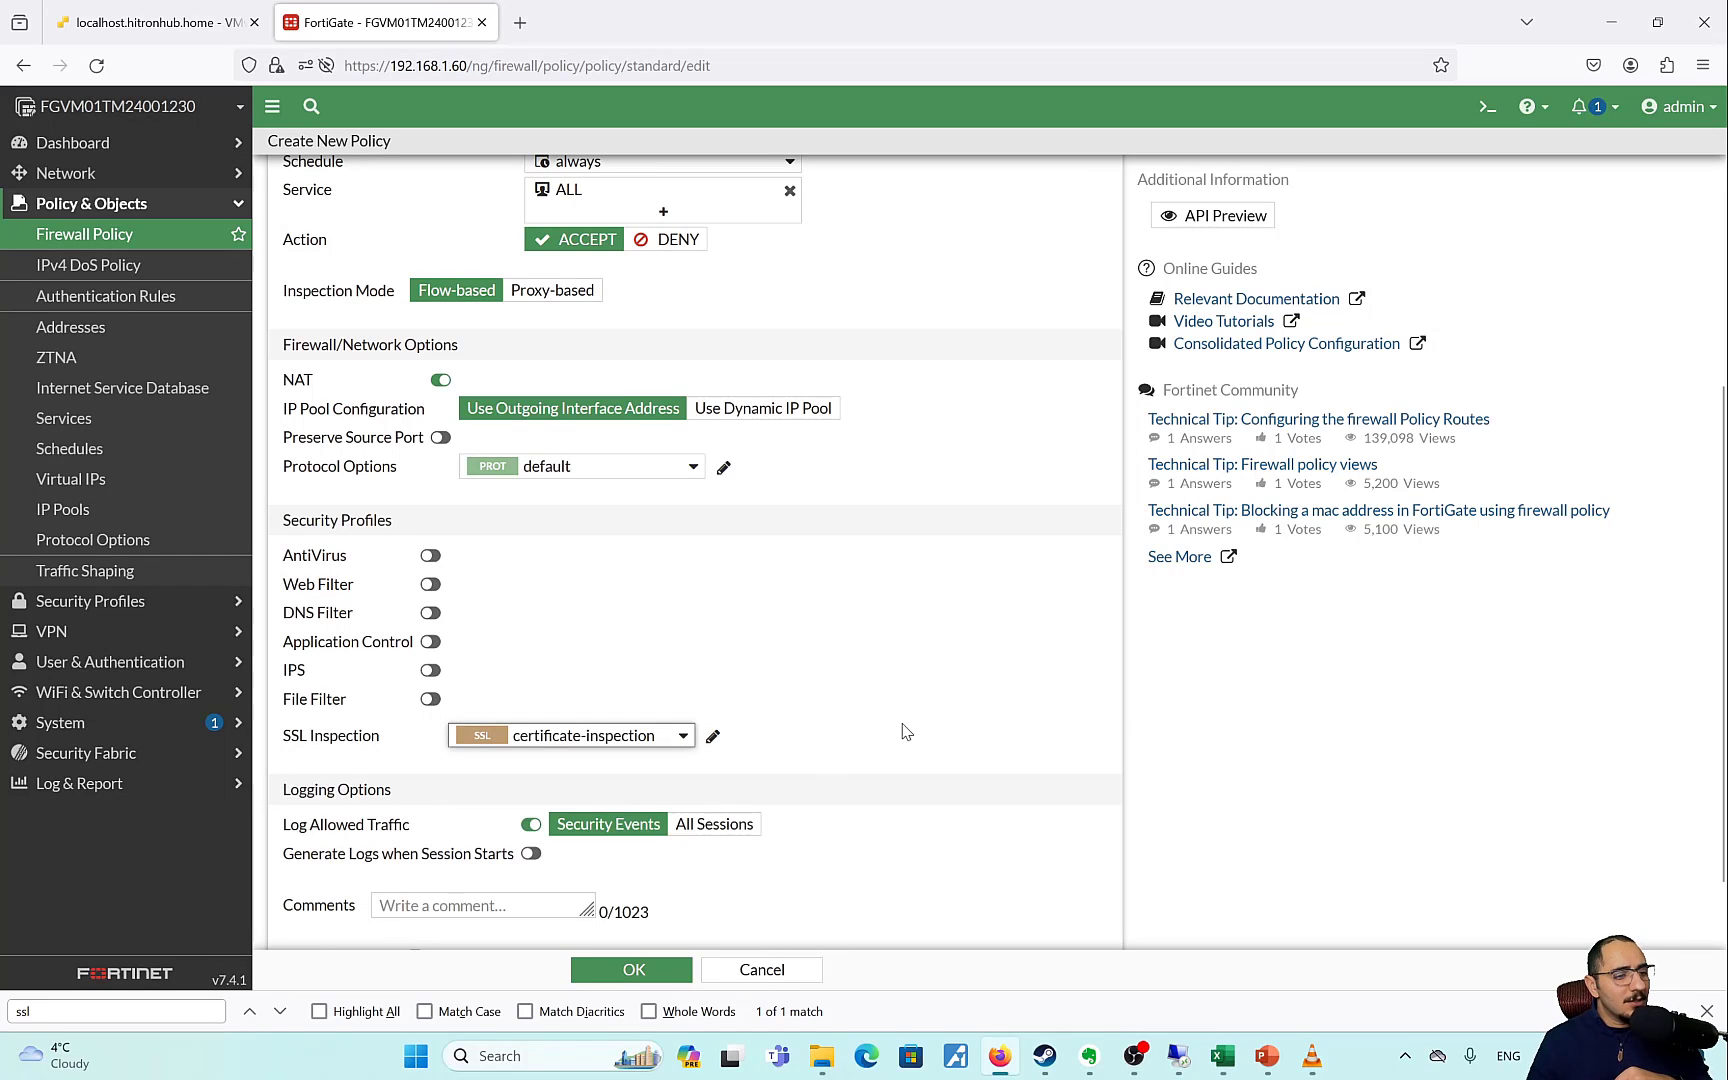
left_click(651, 975)
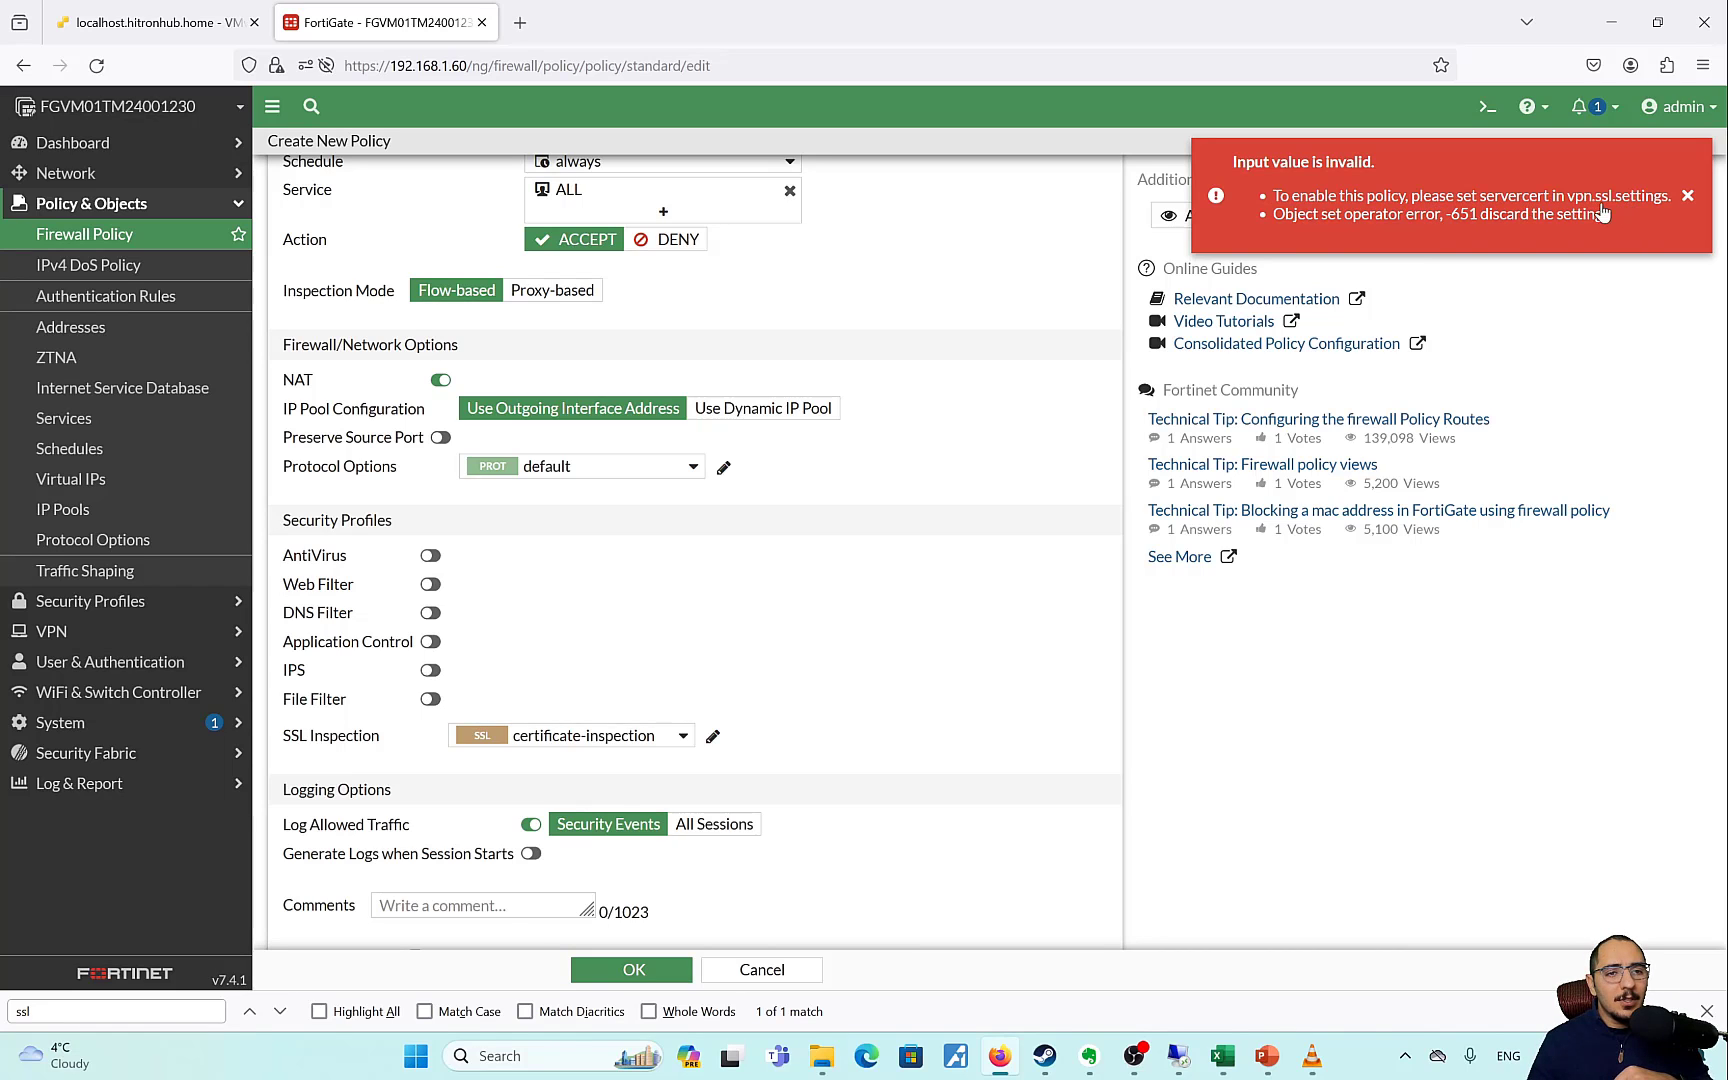
scroll(880, 530, "up", 4)
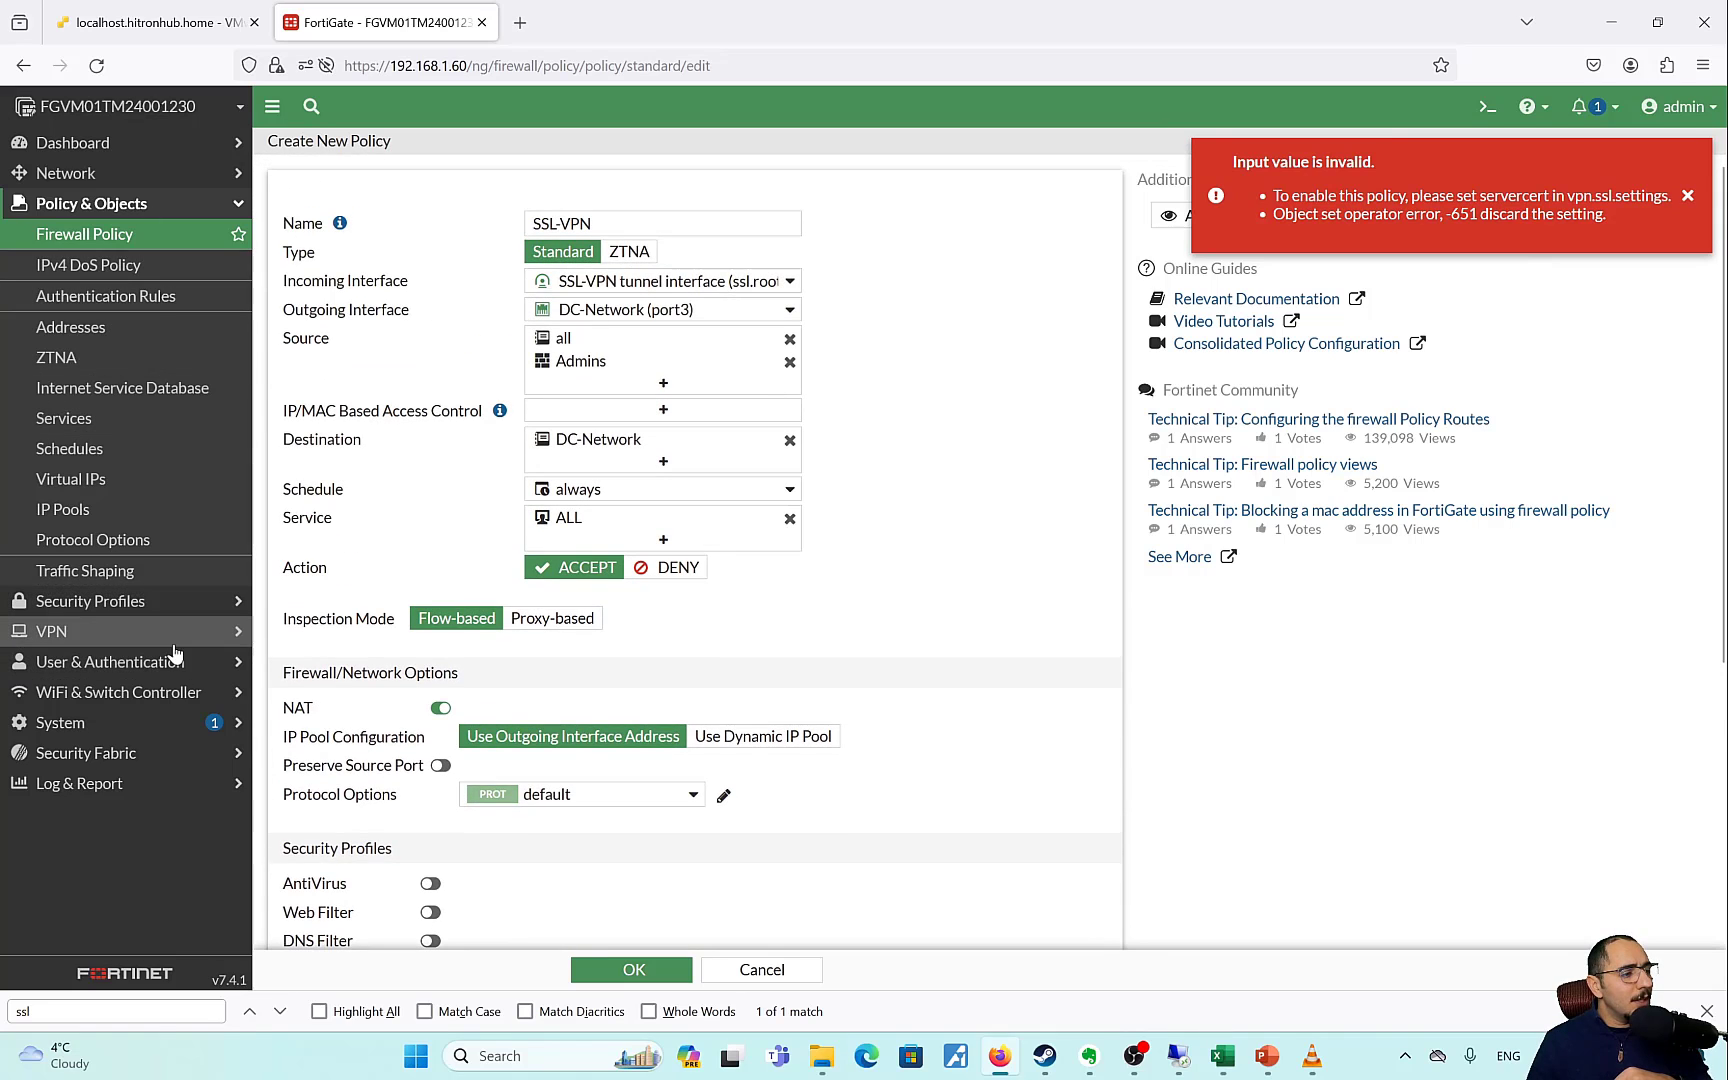
Set the server certificate in the SSL-VPN settings to Fortinet_Factory and apply the settings.
left_click(165, 636)
left_click(158, 428)
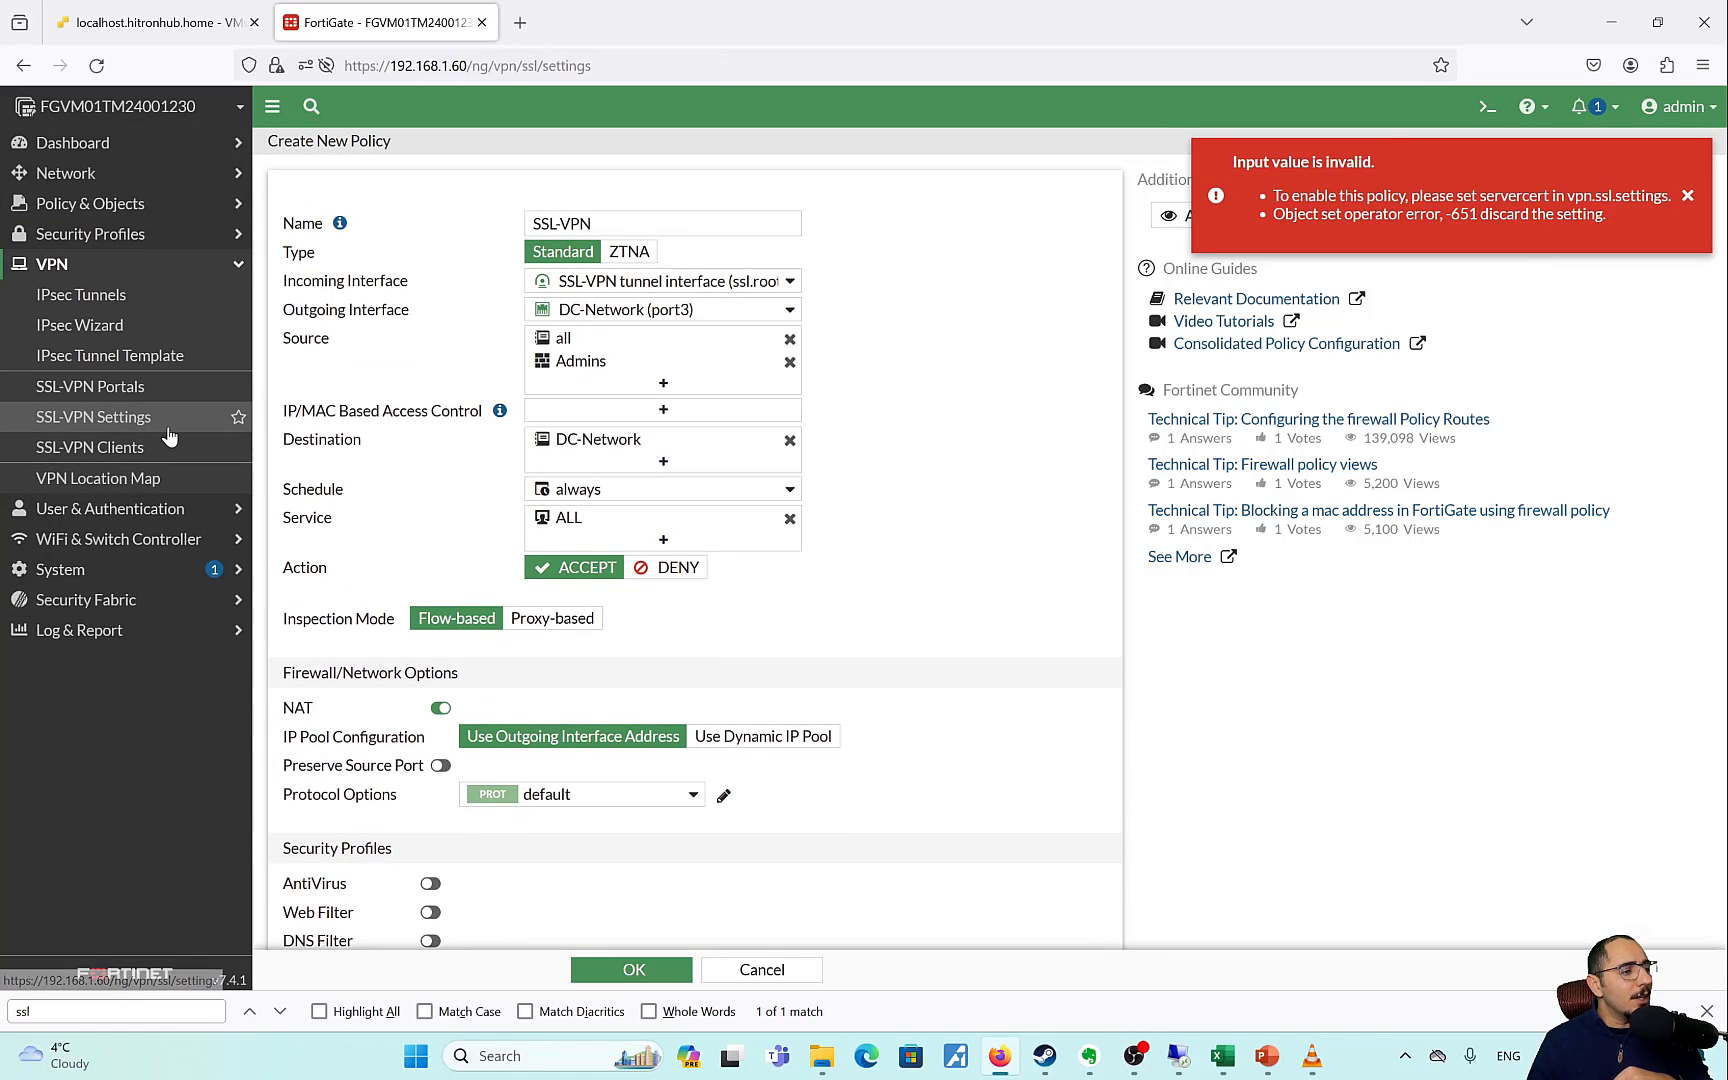
scroll(638, 726, "down", 2)
scroll(638, 726, "down", 1)
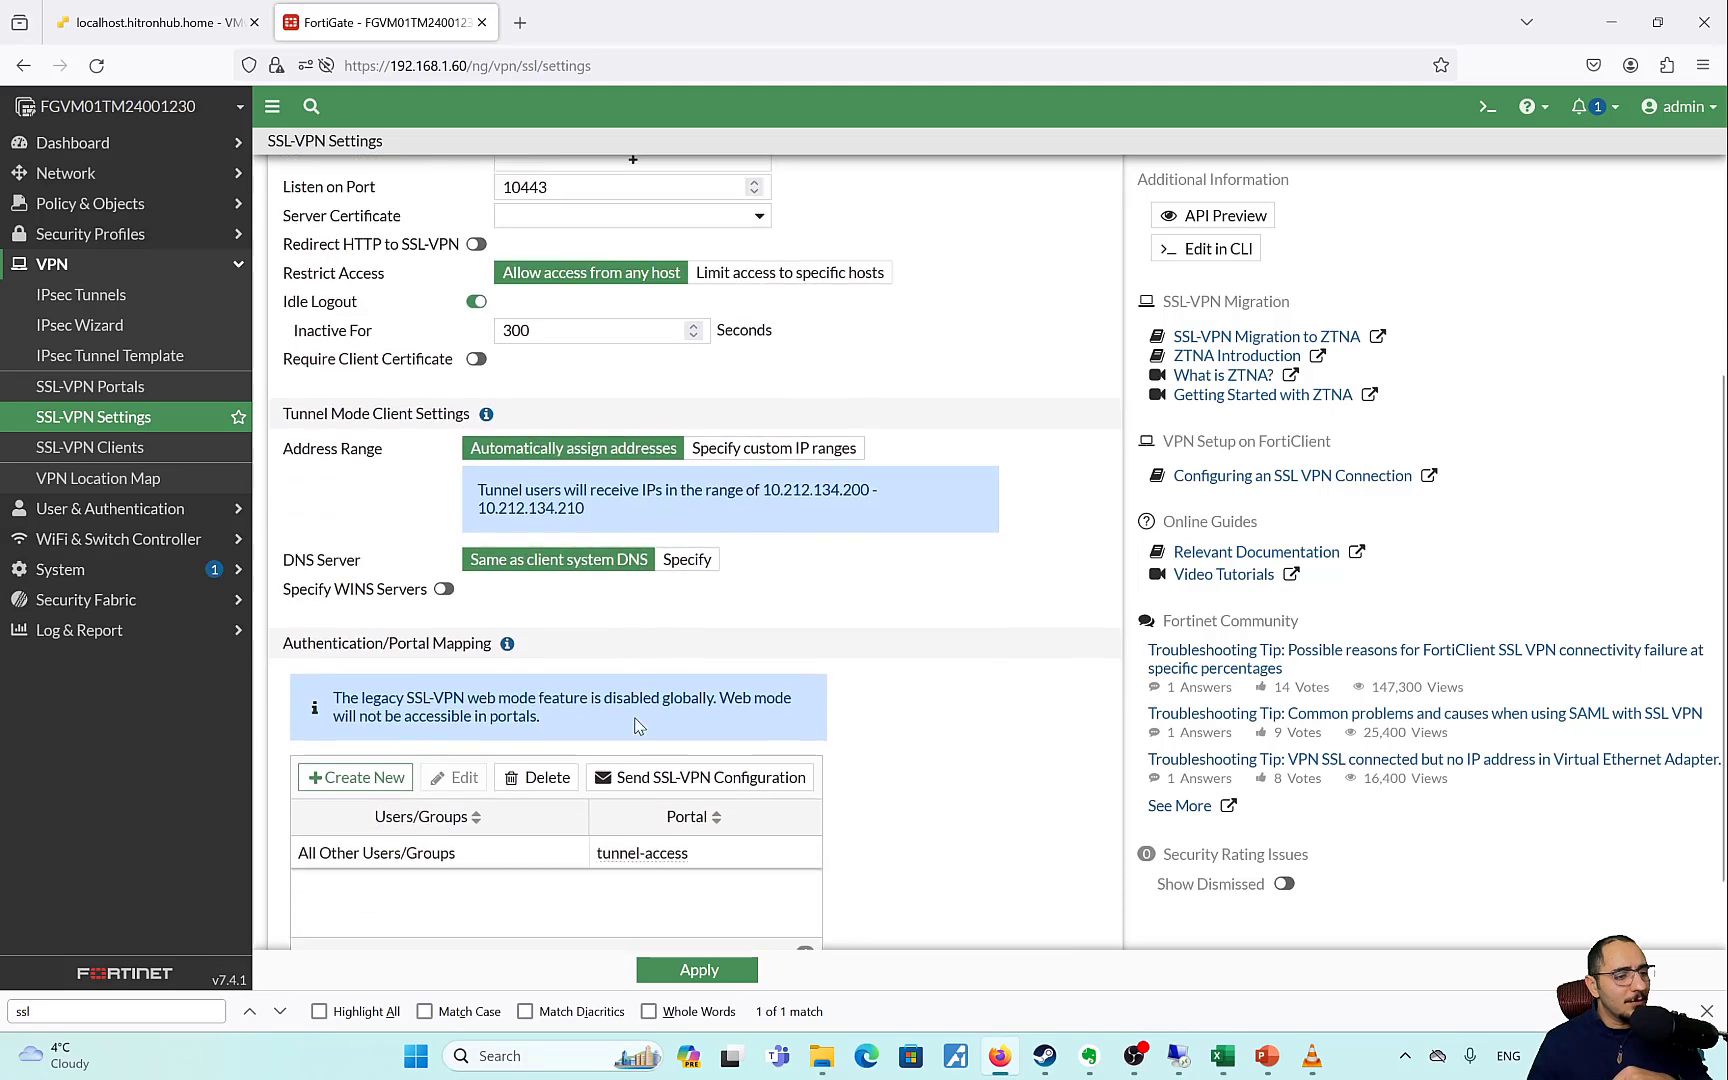
scroll(555, 545, "up", 3)
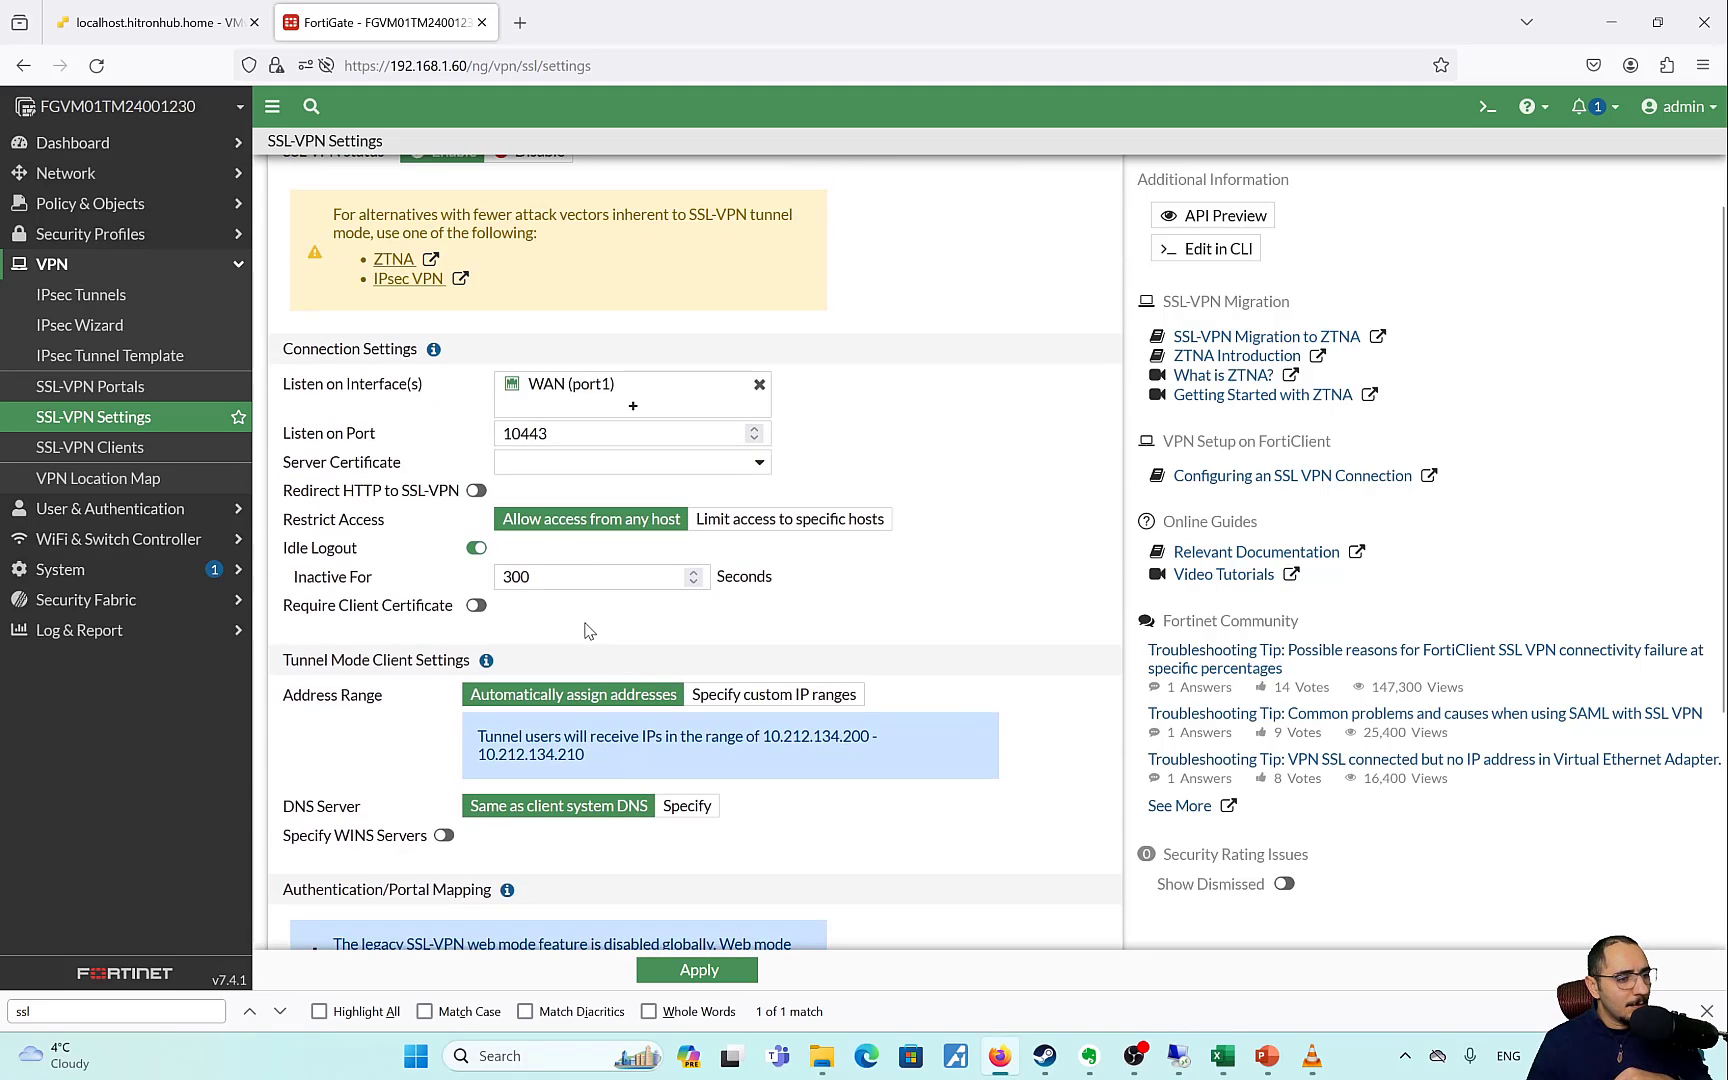
scroll(478, 605, "up", 1)
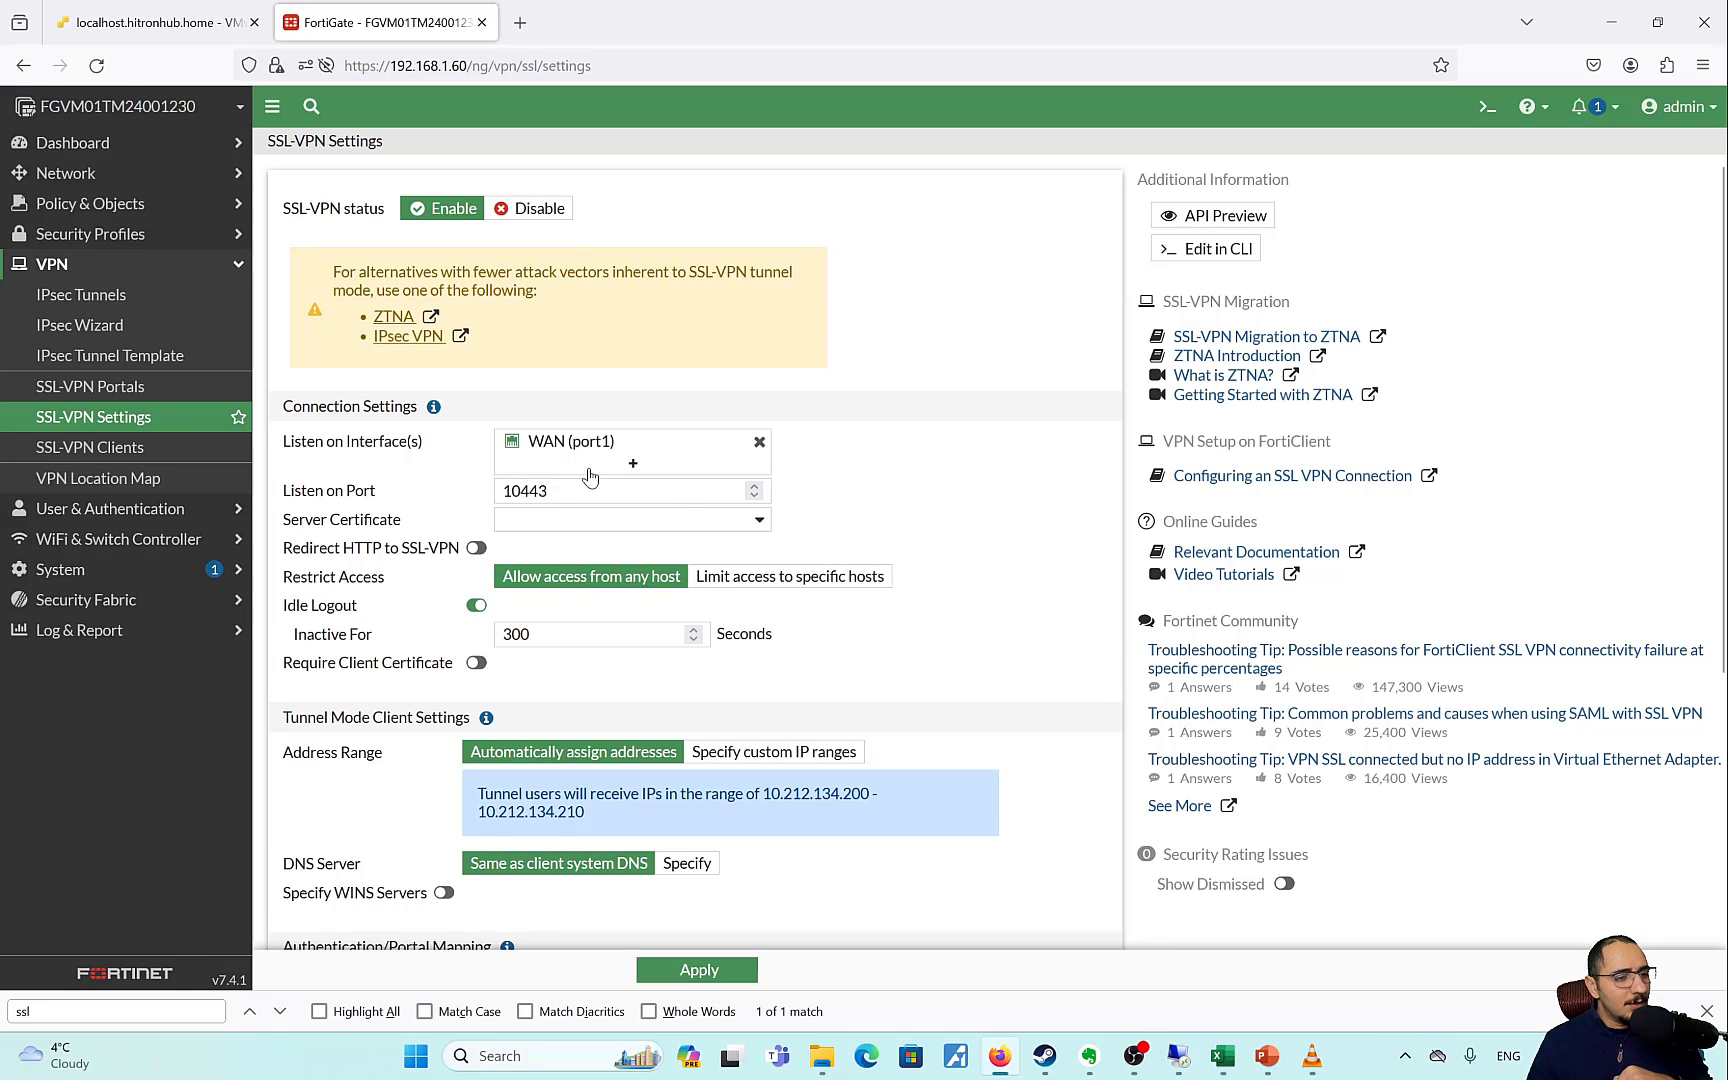
left_click(580, 530)
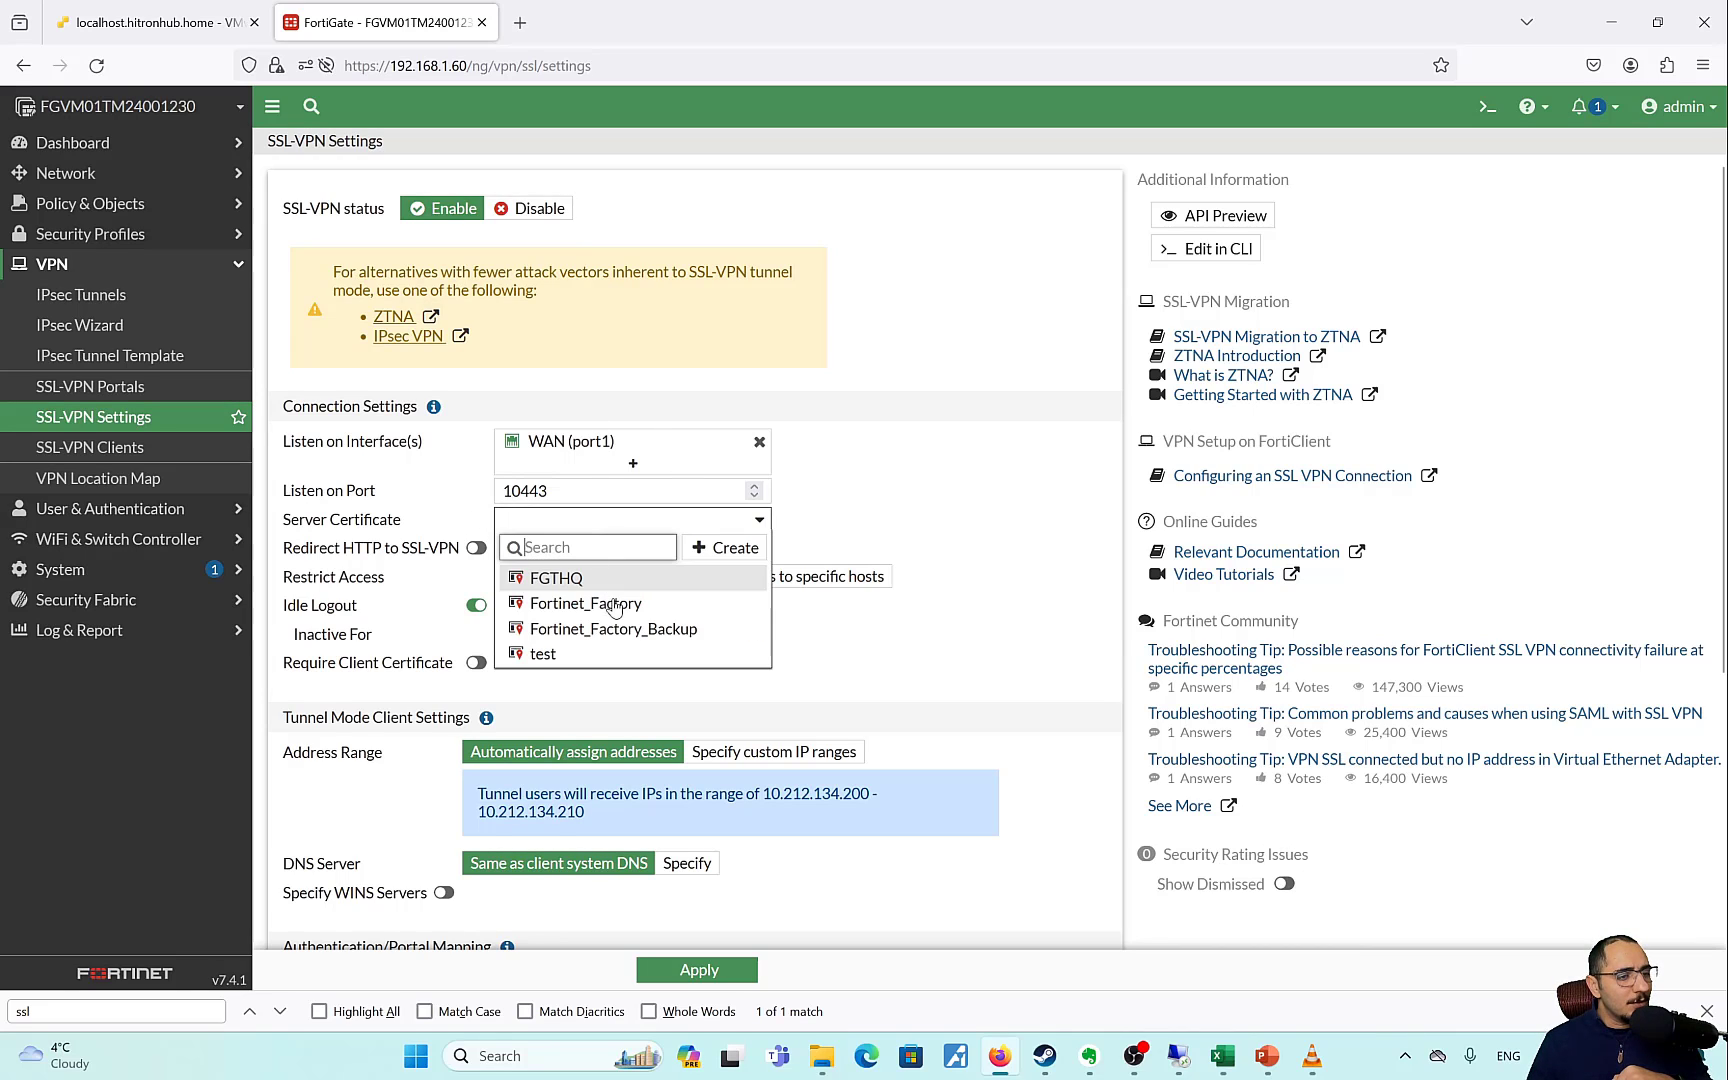
left_click(610, 604)
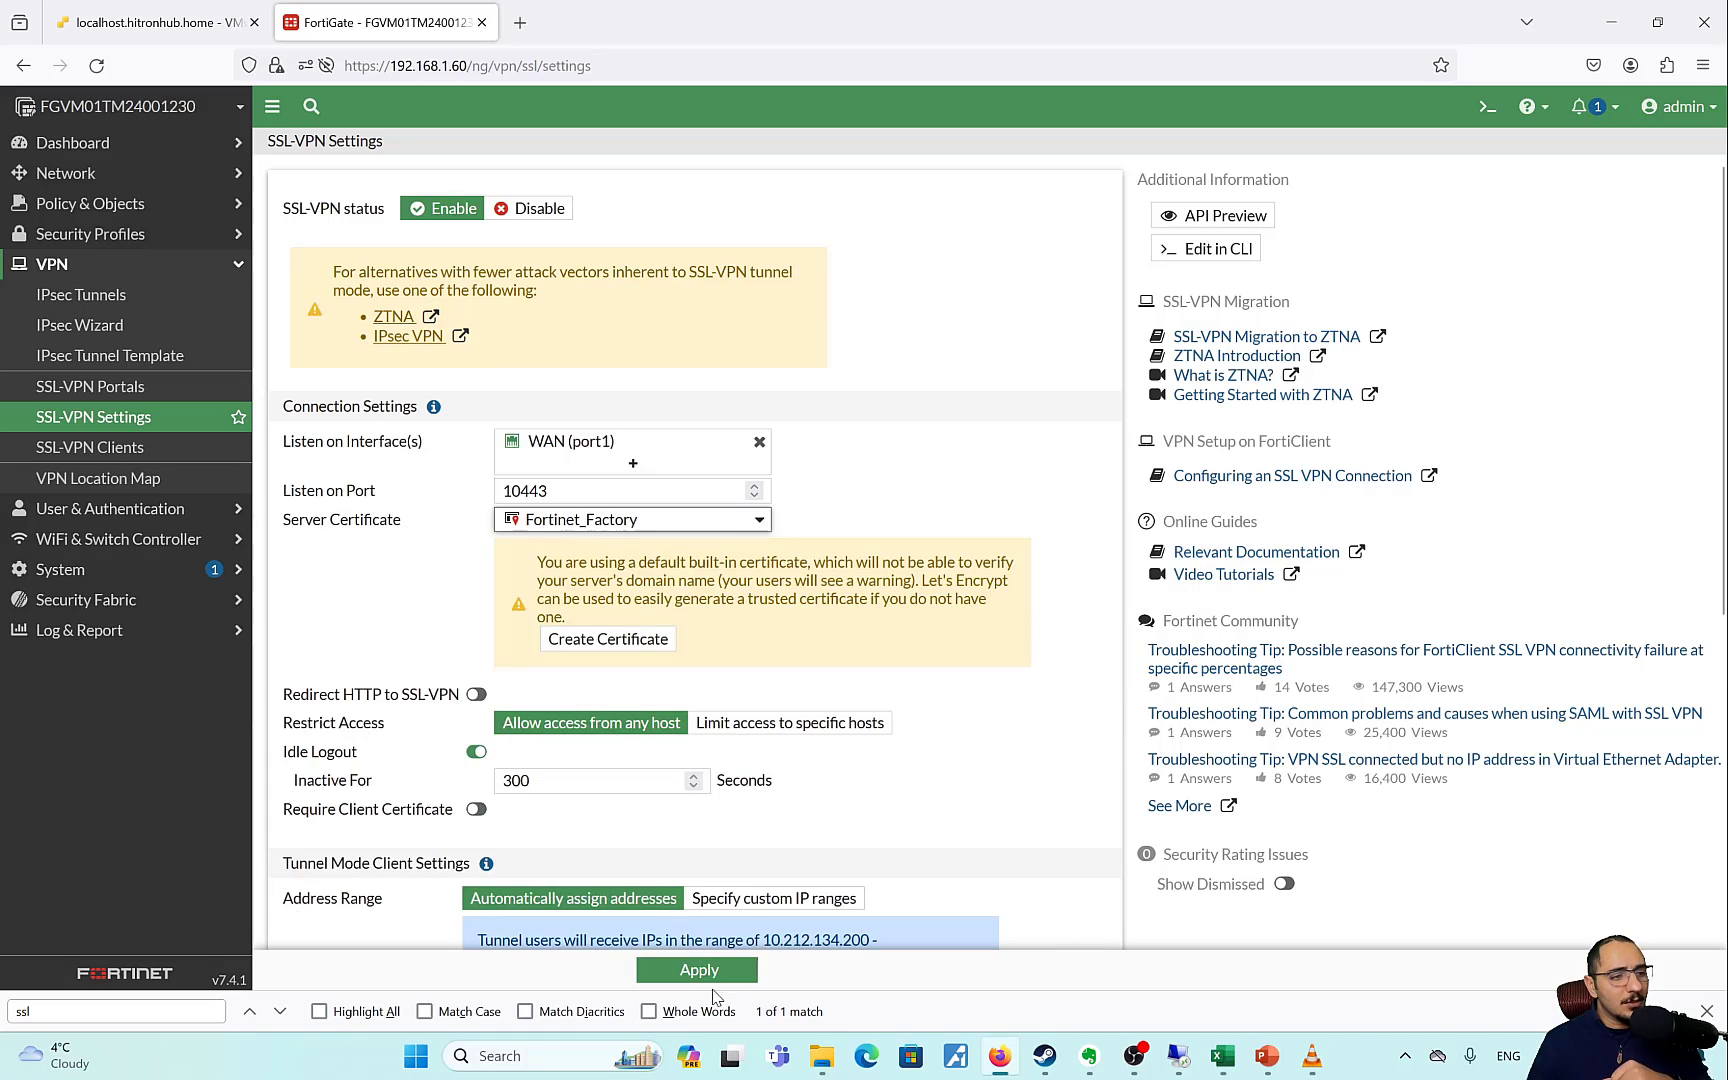
left_click(699, 970)
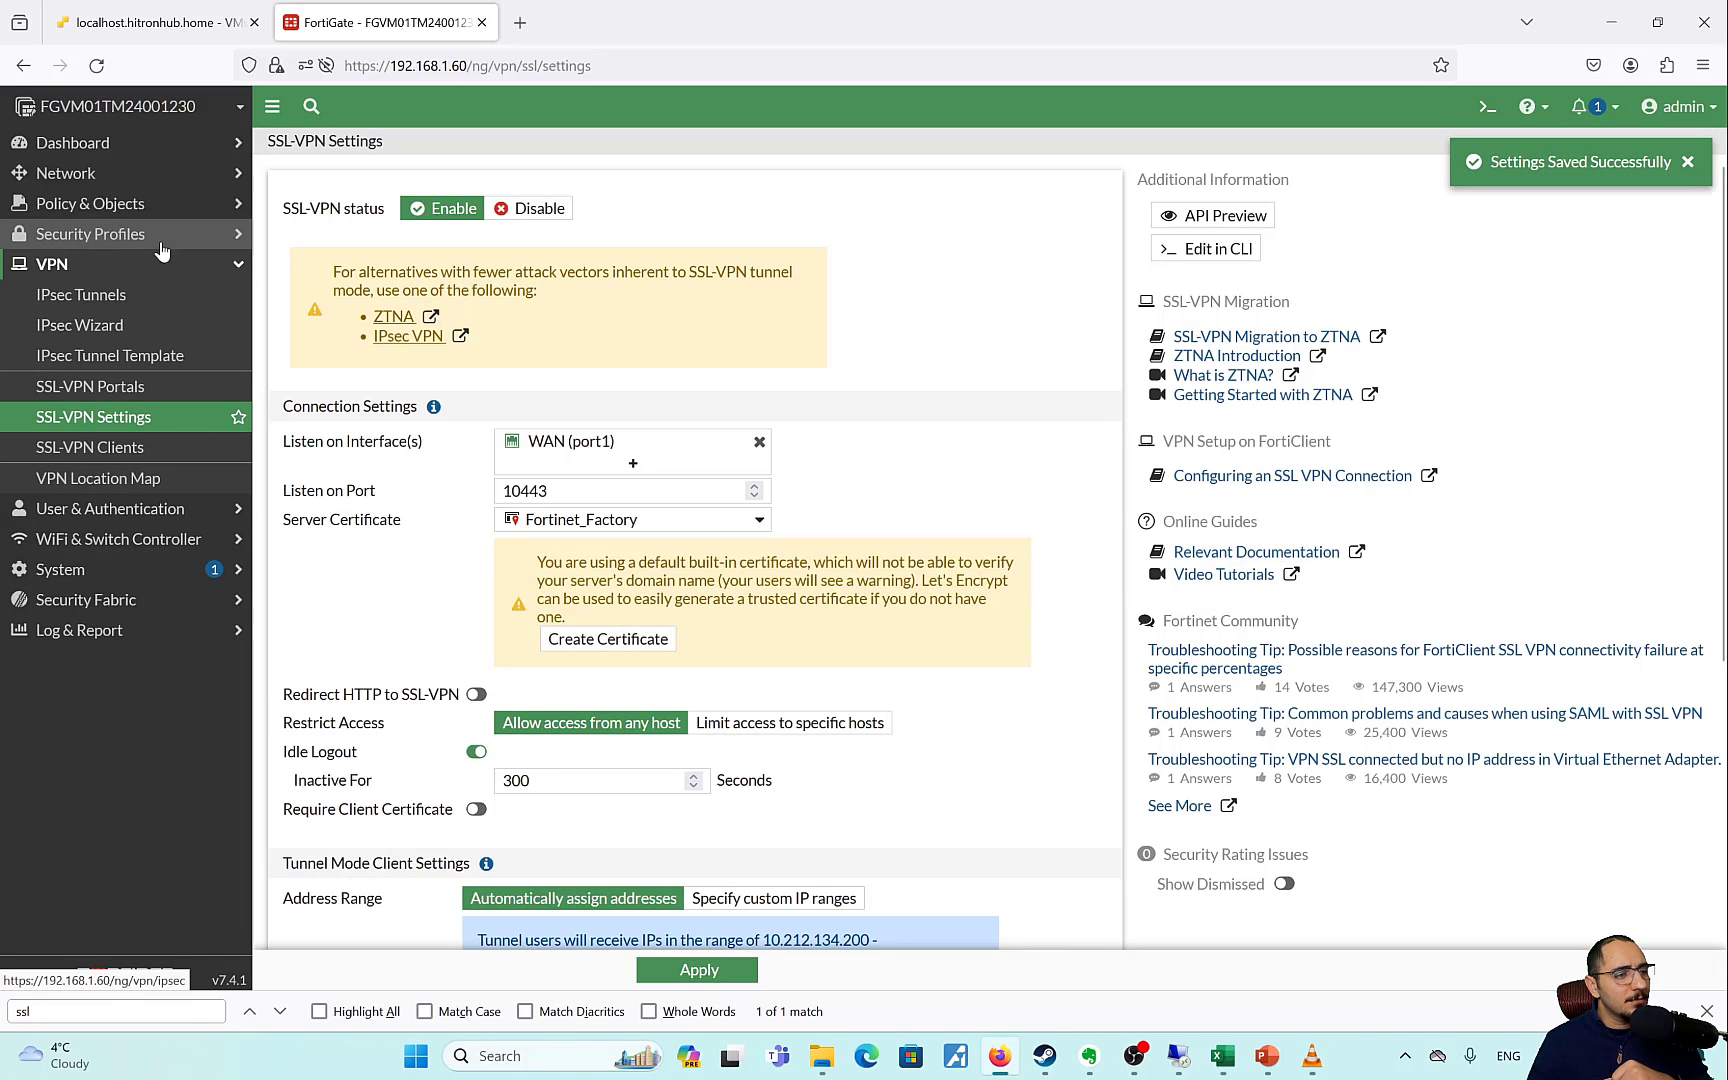
Start a new firewall policy and name it SSL-VPN-To-DC.
left_click(159, 205)
left_click(154, 236)
left_click(316, 147)
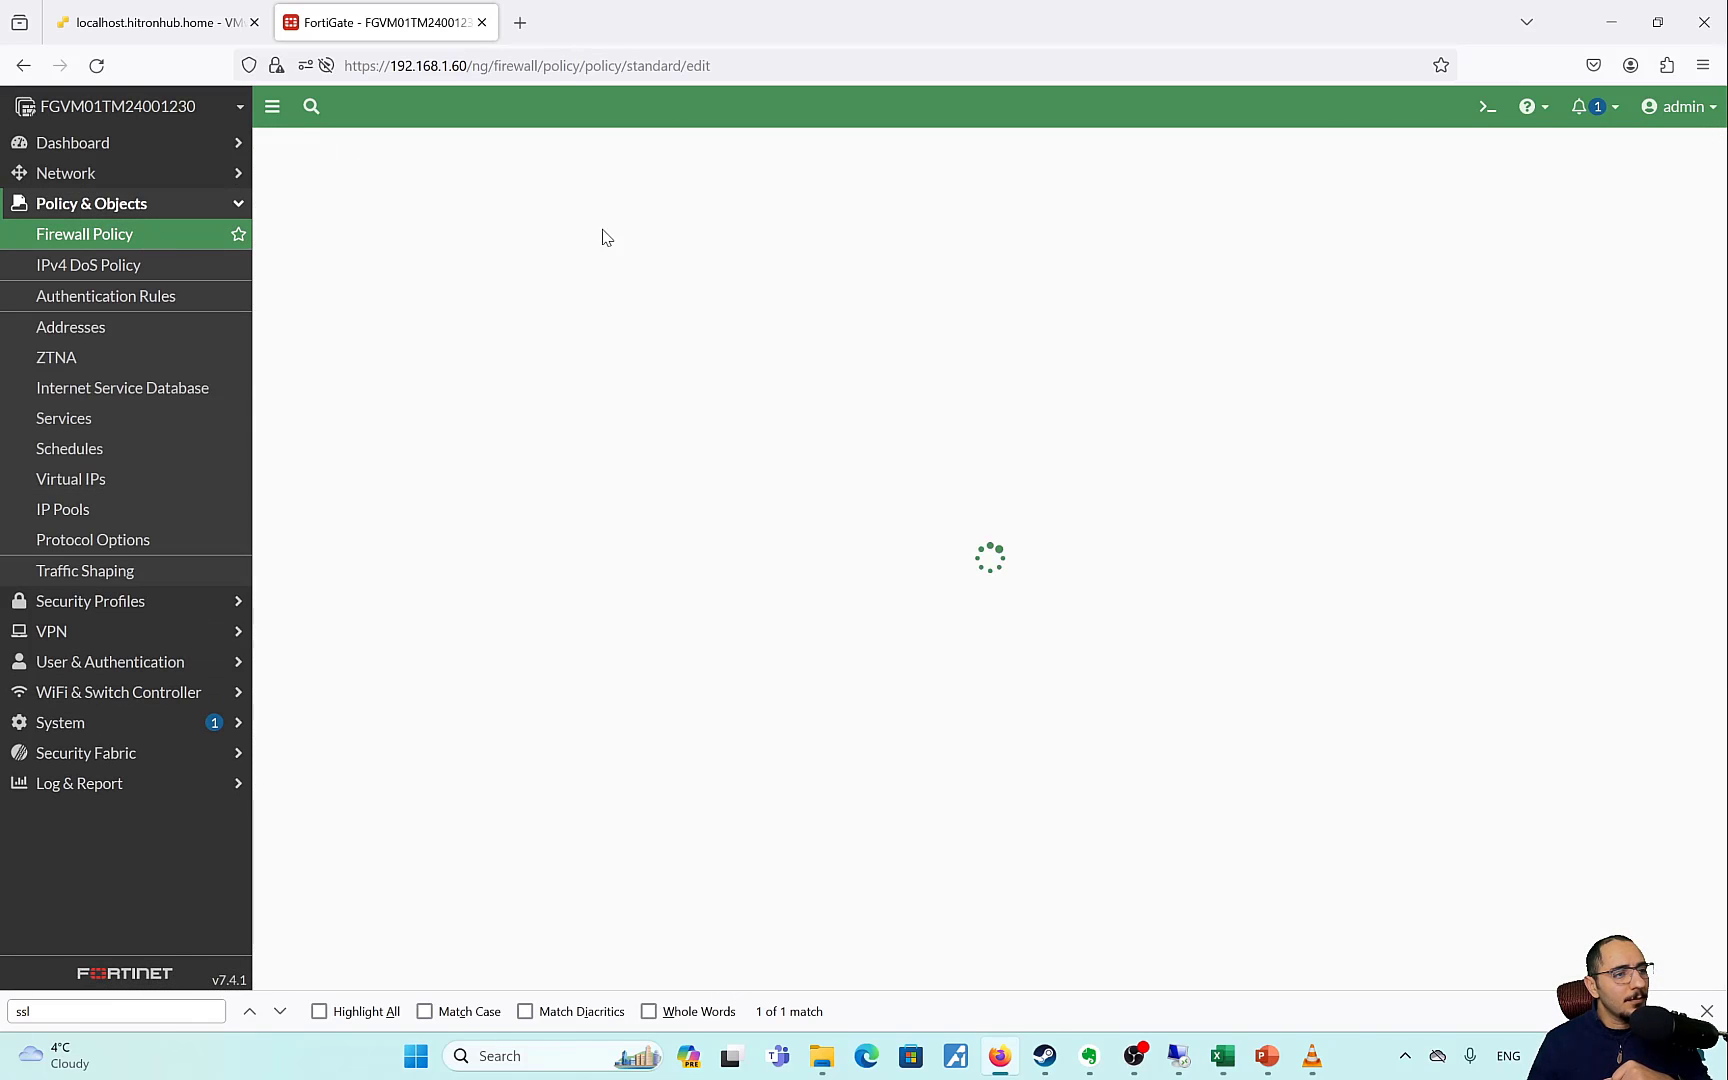
left_click(765, 222)
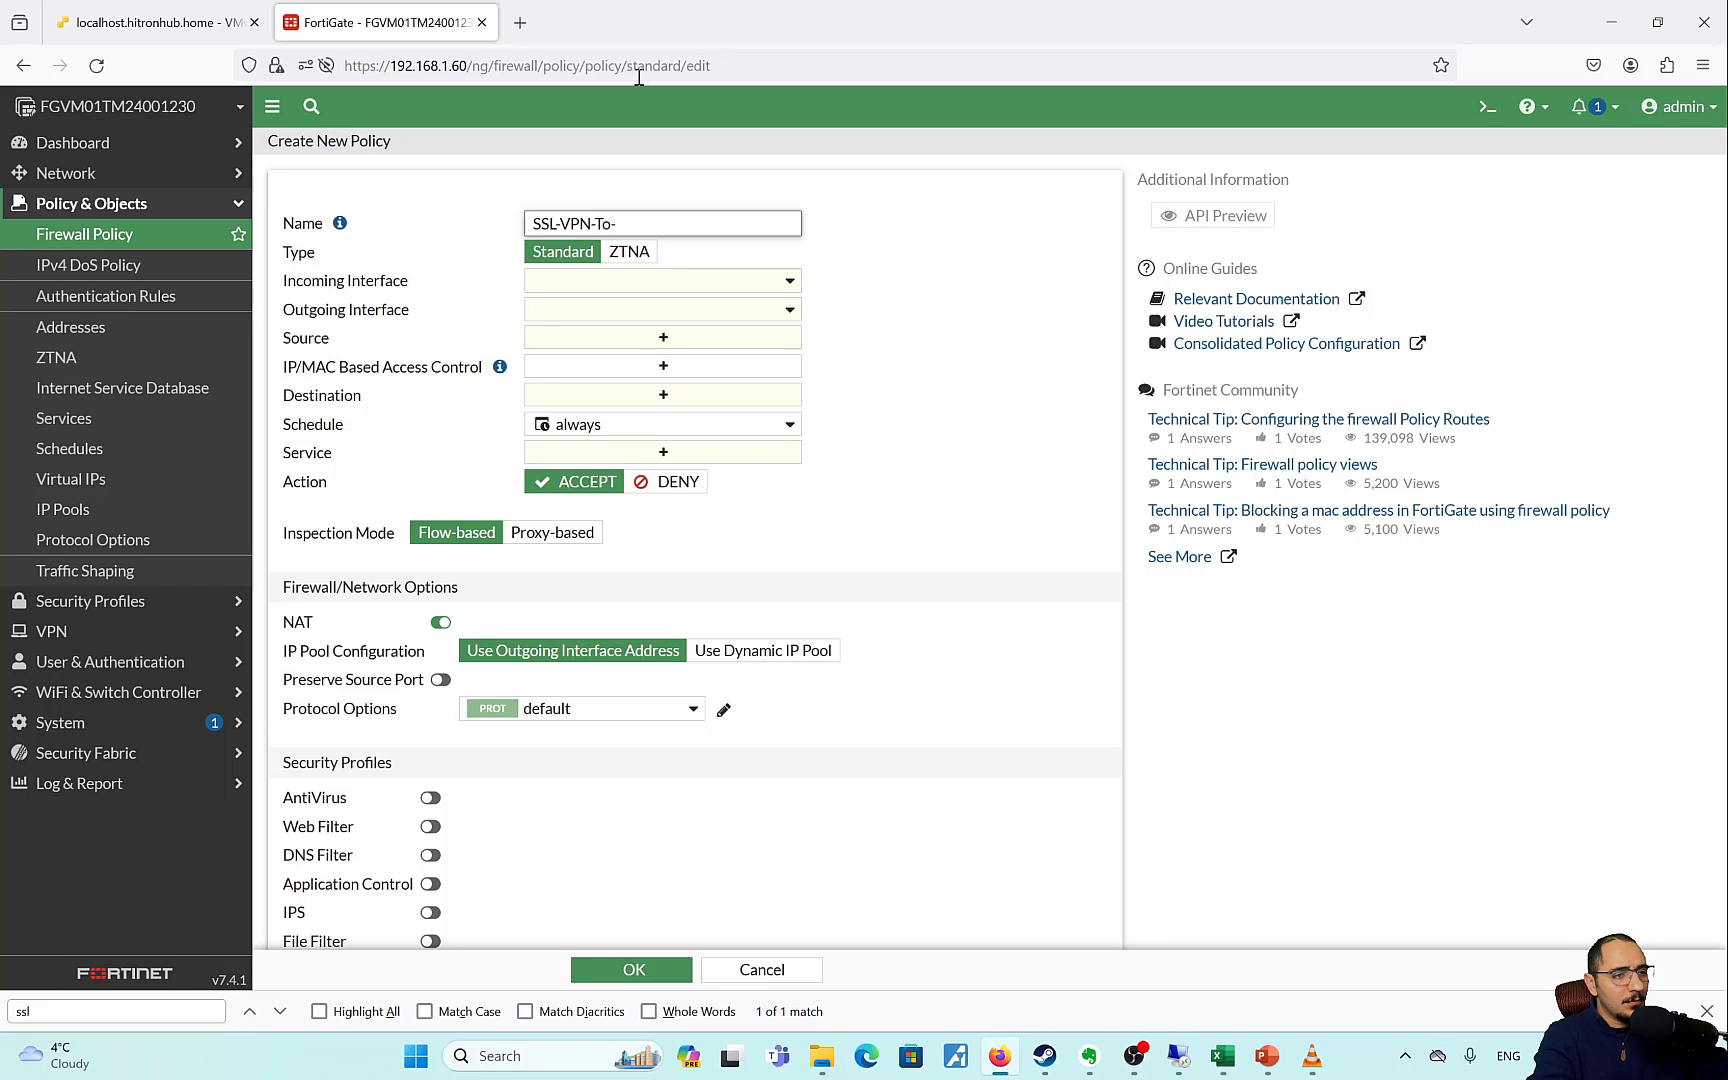
Set the SSL-VPN-To-DC policy's incoming interface to SSL-VPN tunnel interface (ssl.root) and outgoing interface to DC-Network (port3).
left_click(664, 283)
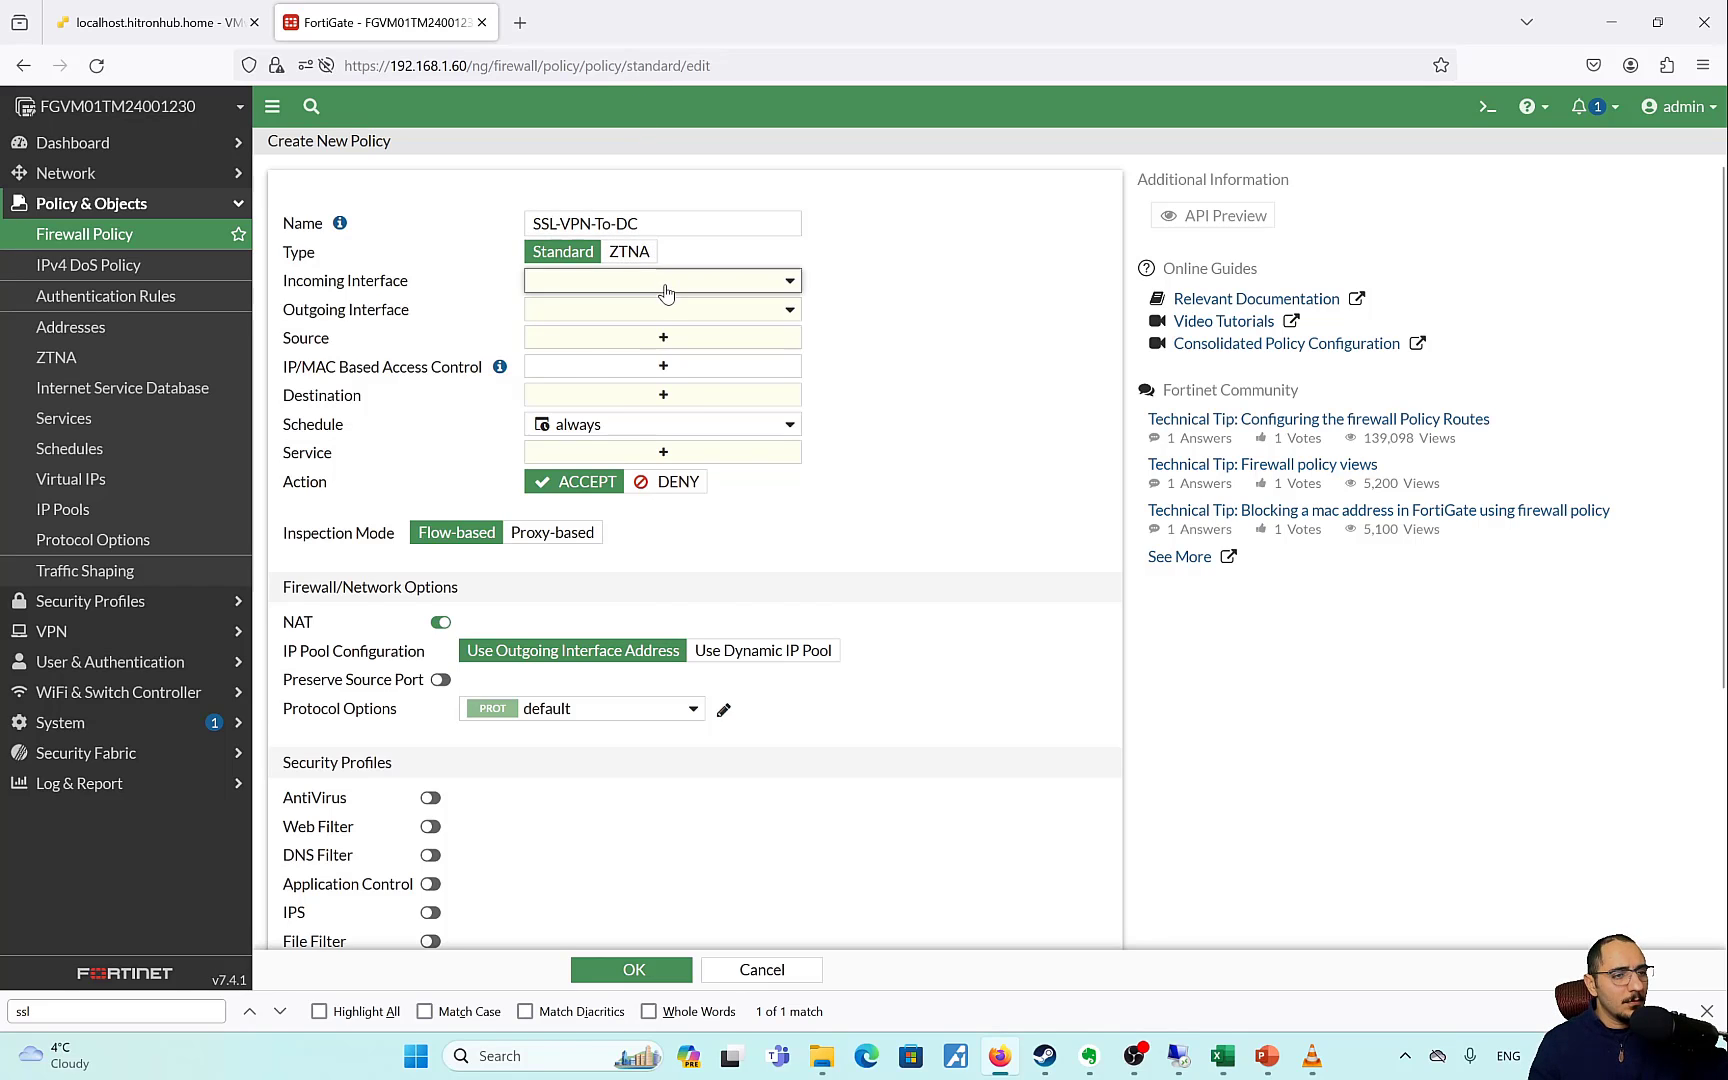
mouse_move(665, 372)
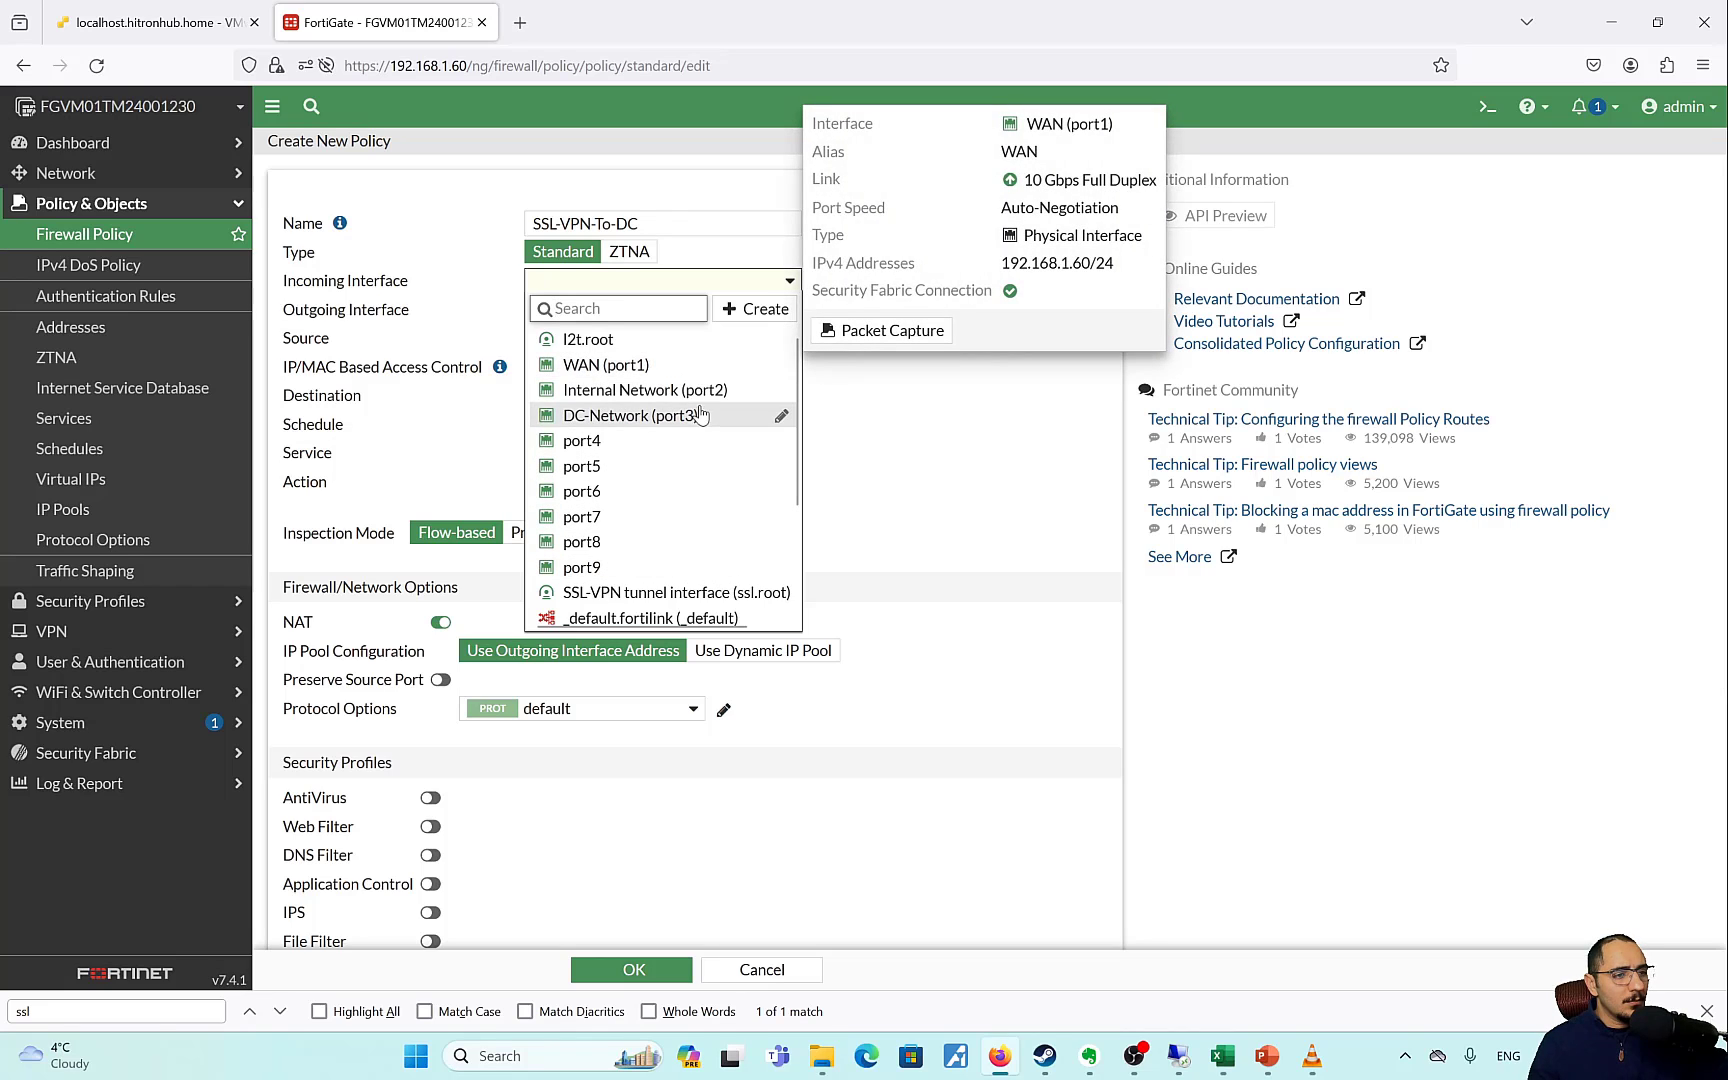
left_click(690, 592)
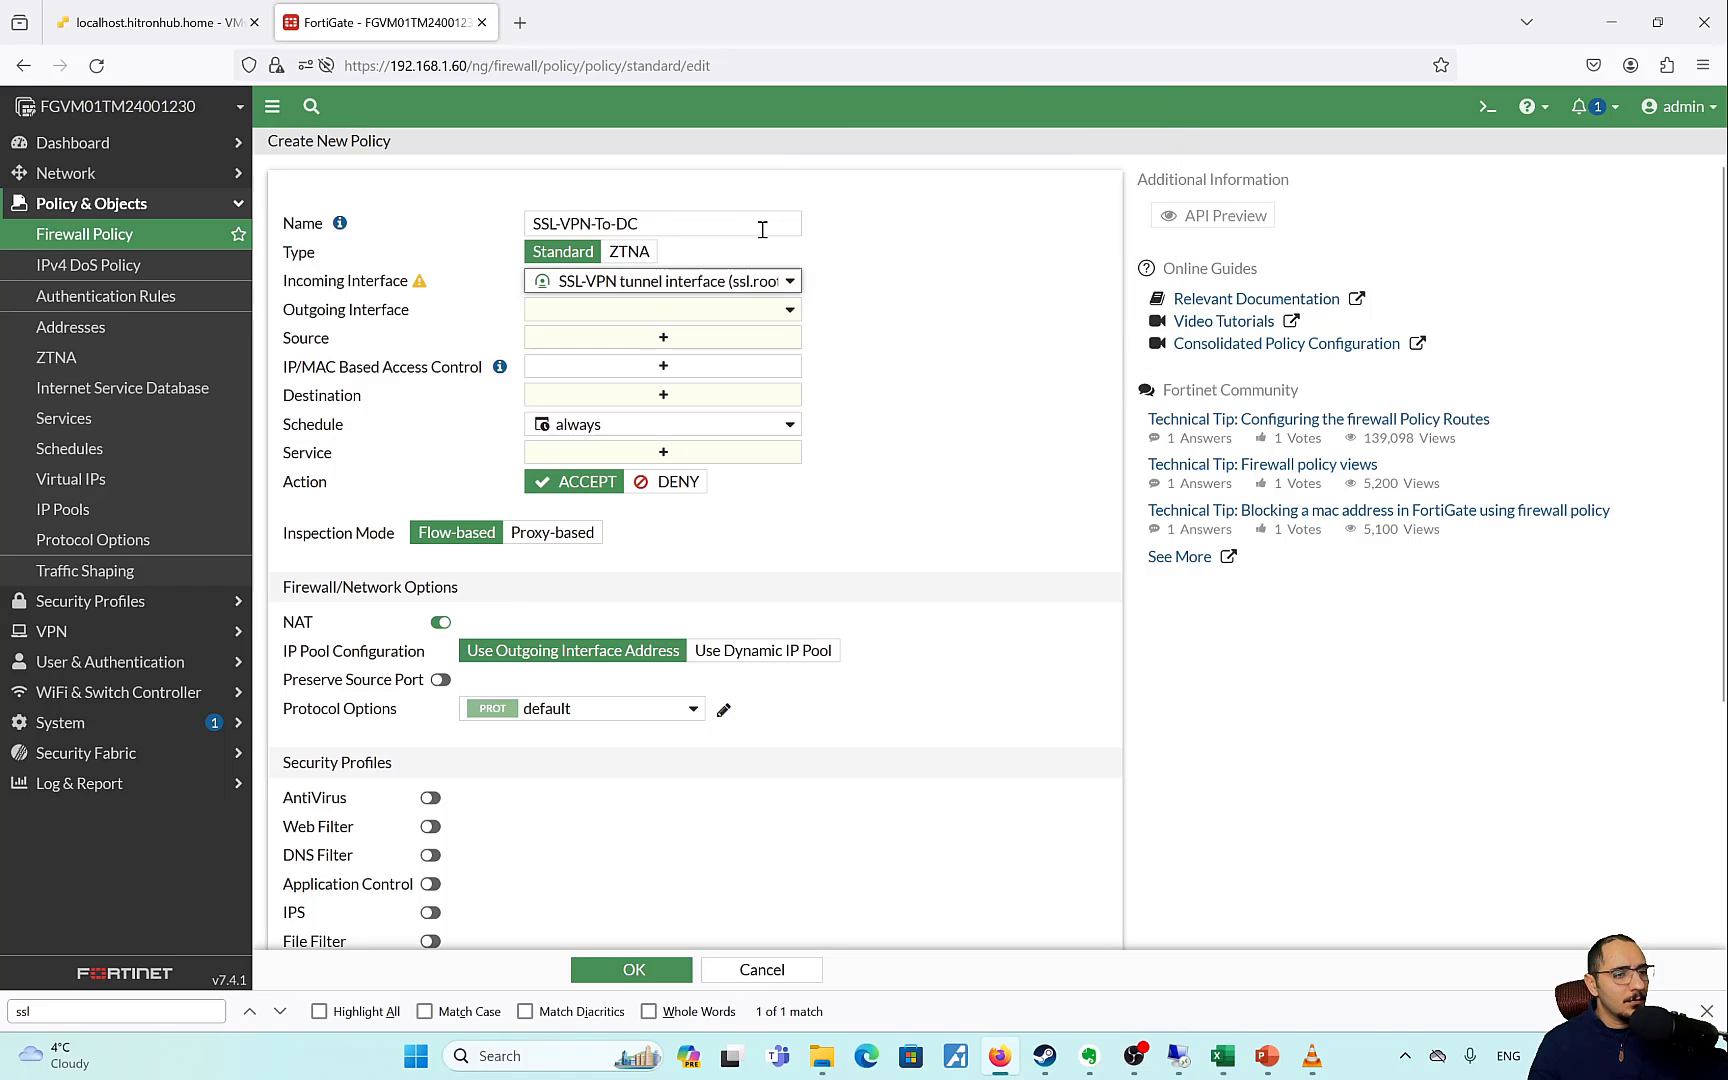
left_click(778, 318)
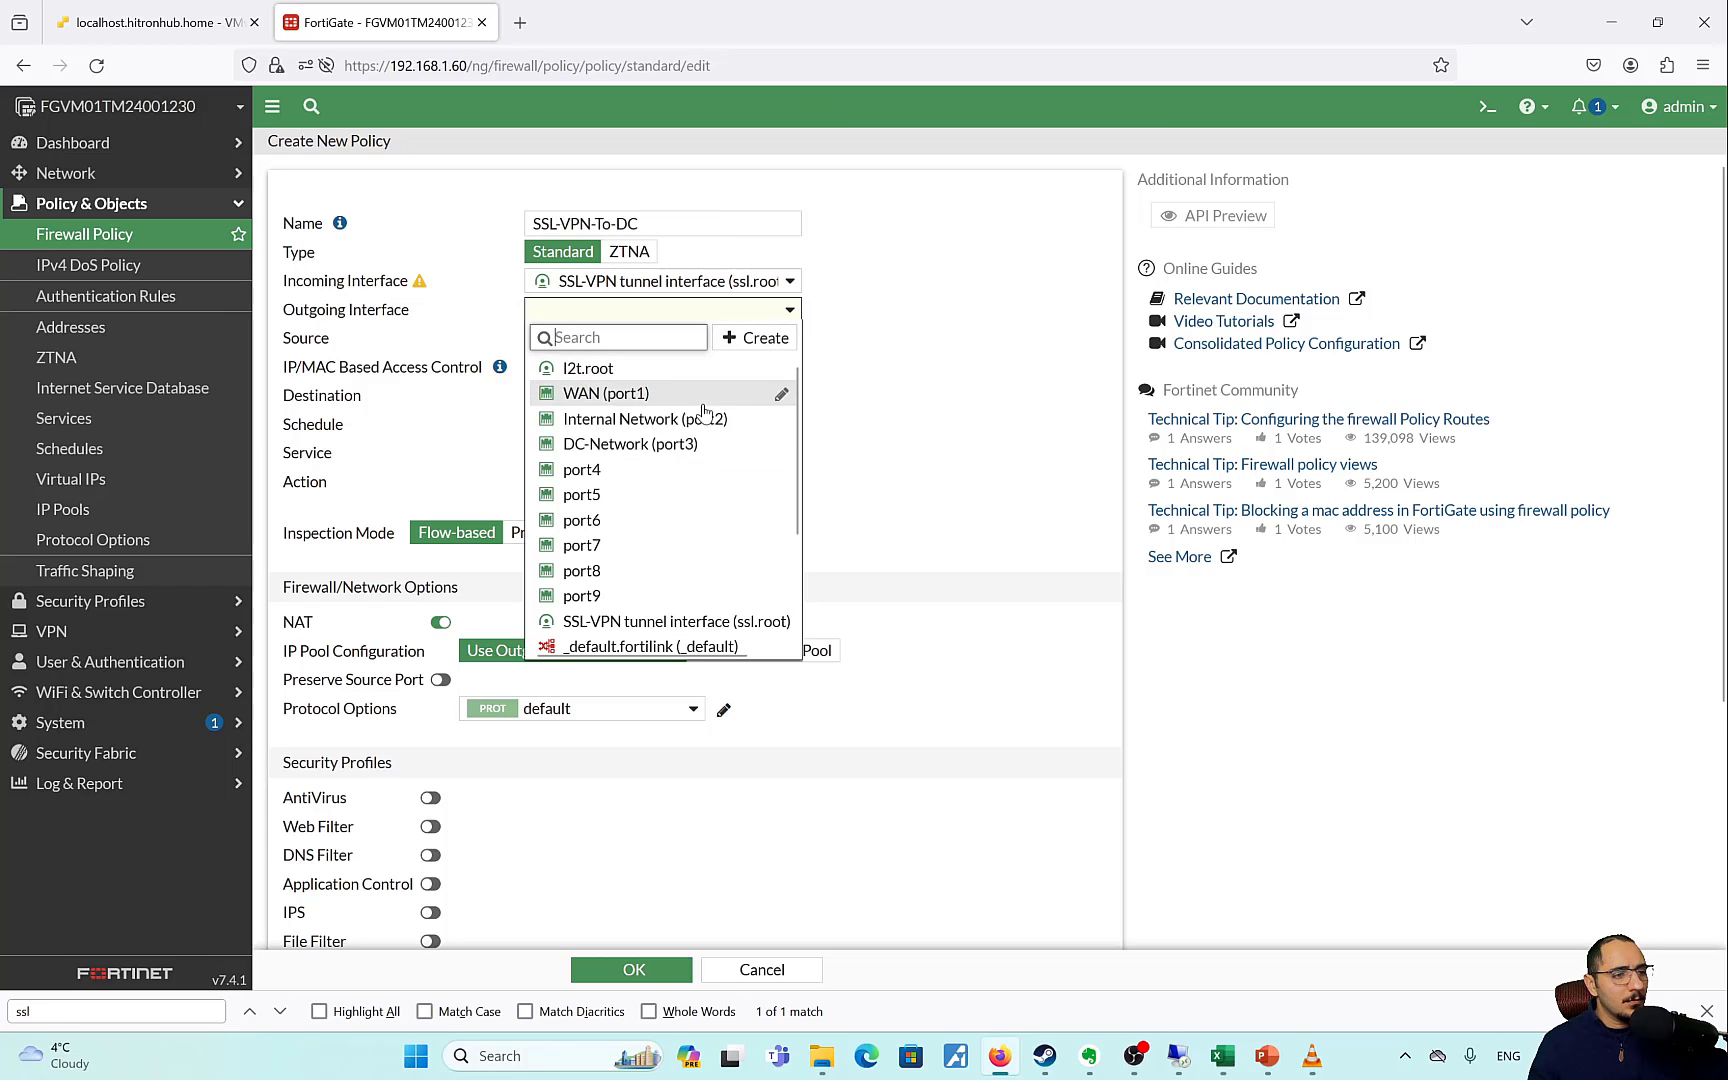
left_click(690, 444)
Set the source of the SSL-VPN-To-DC policy to the address all and the user group Admins.
left_click(695, 337)
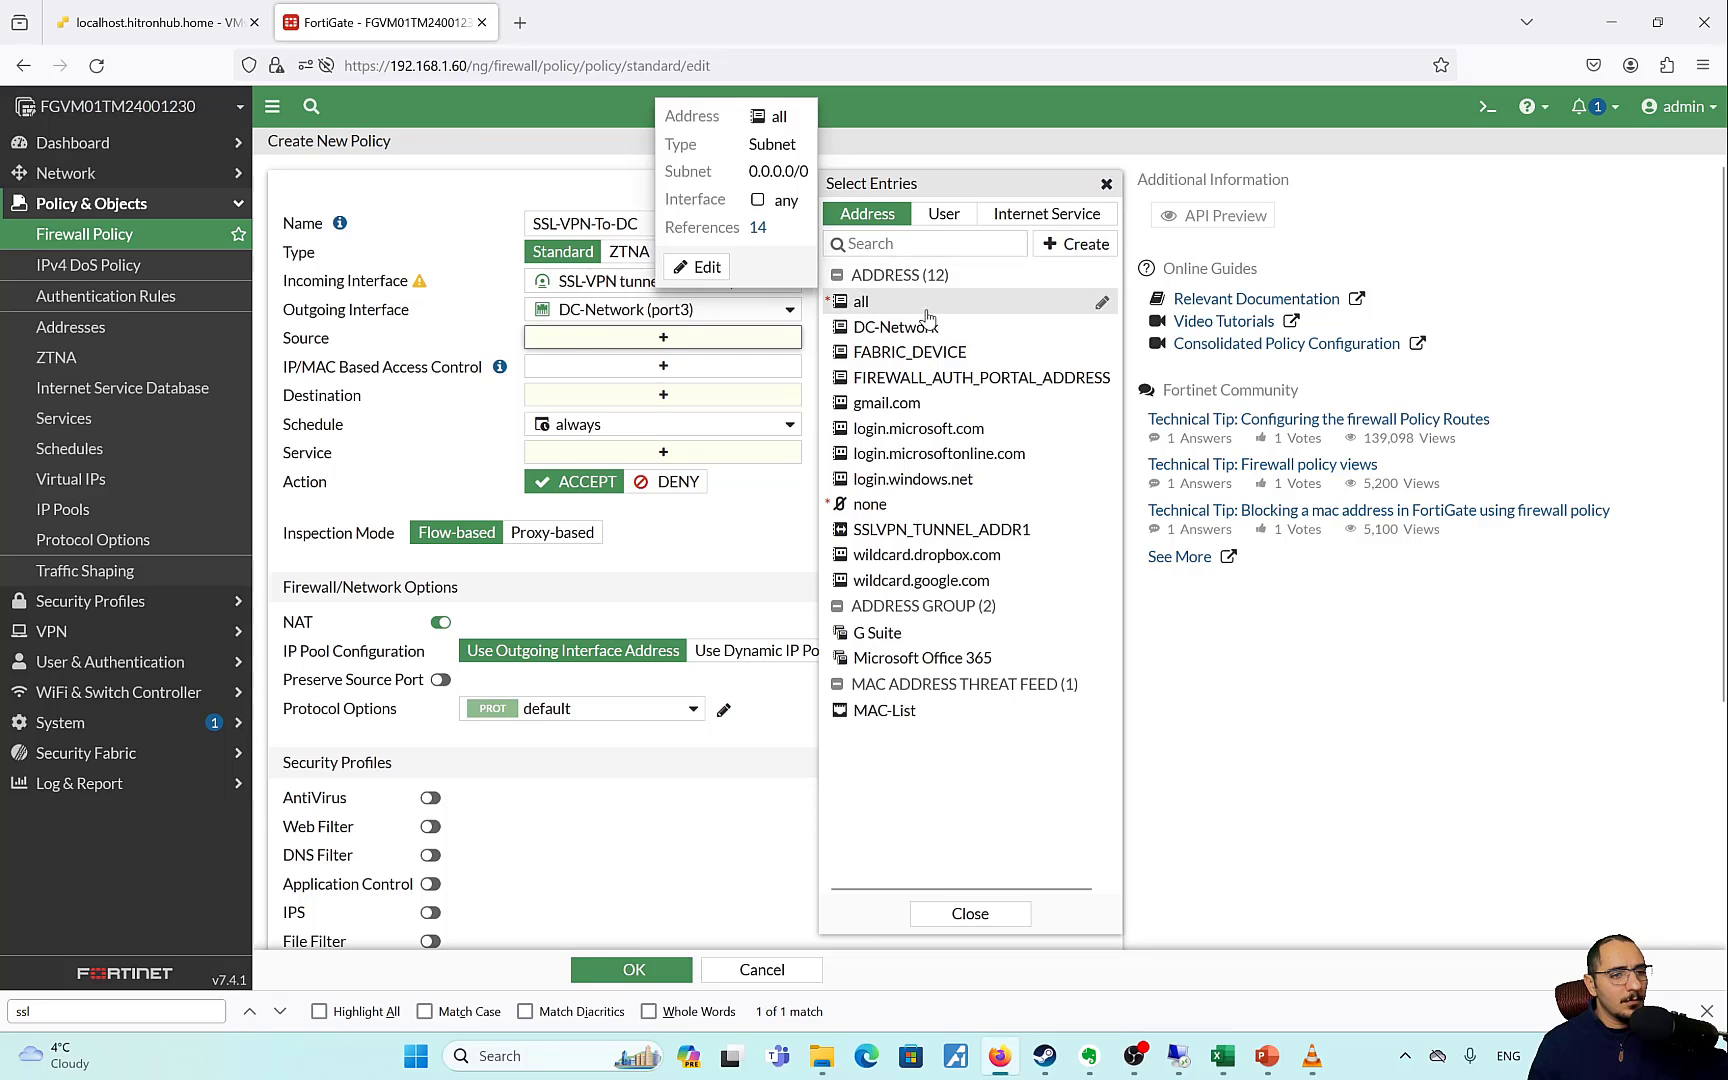
left_click(918, 303)
left_click(944, 213)
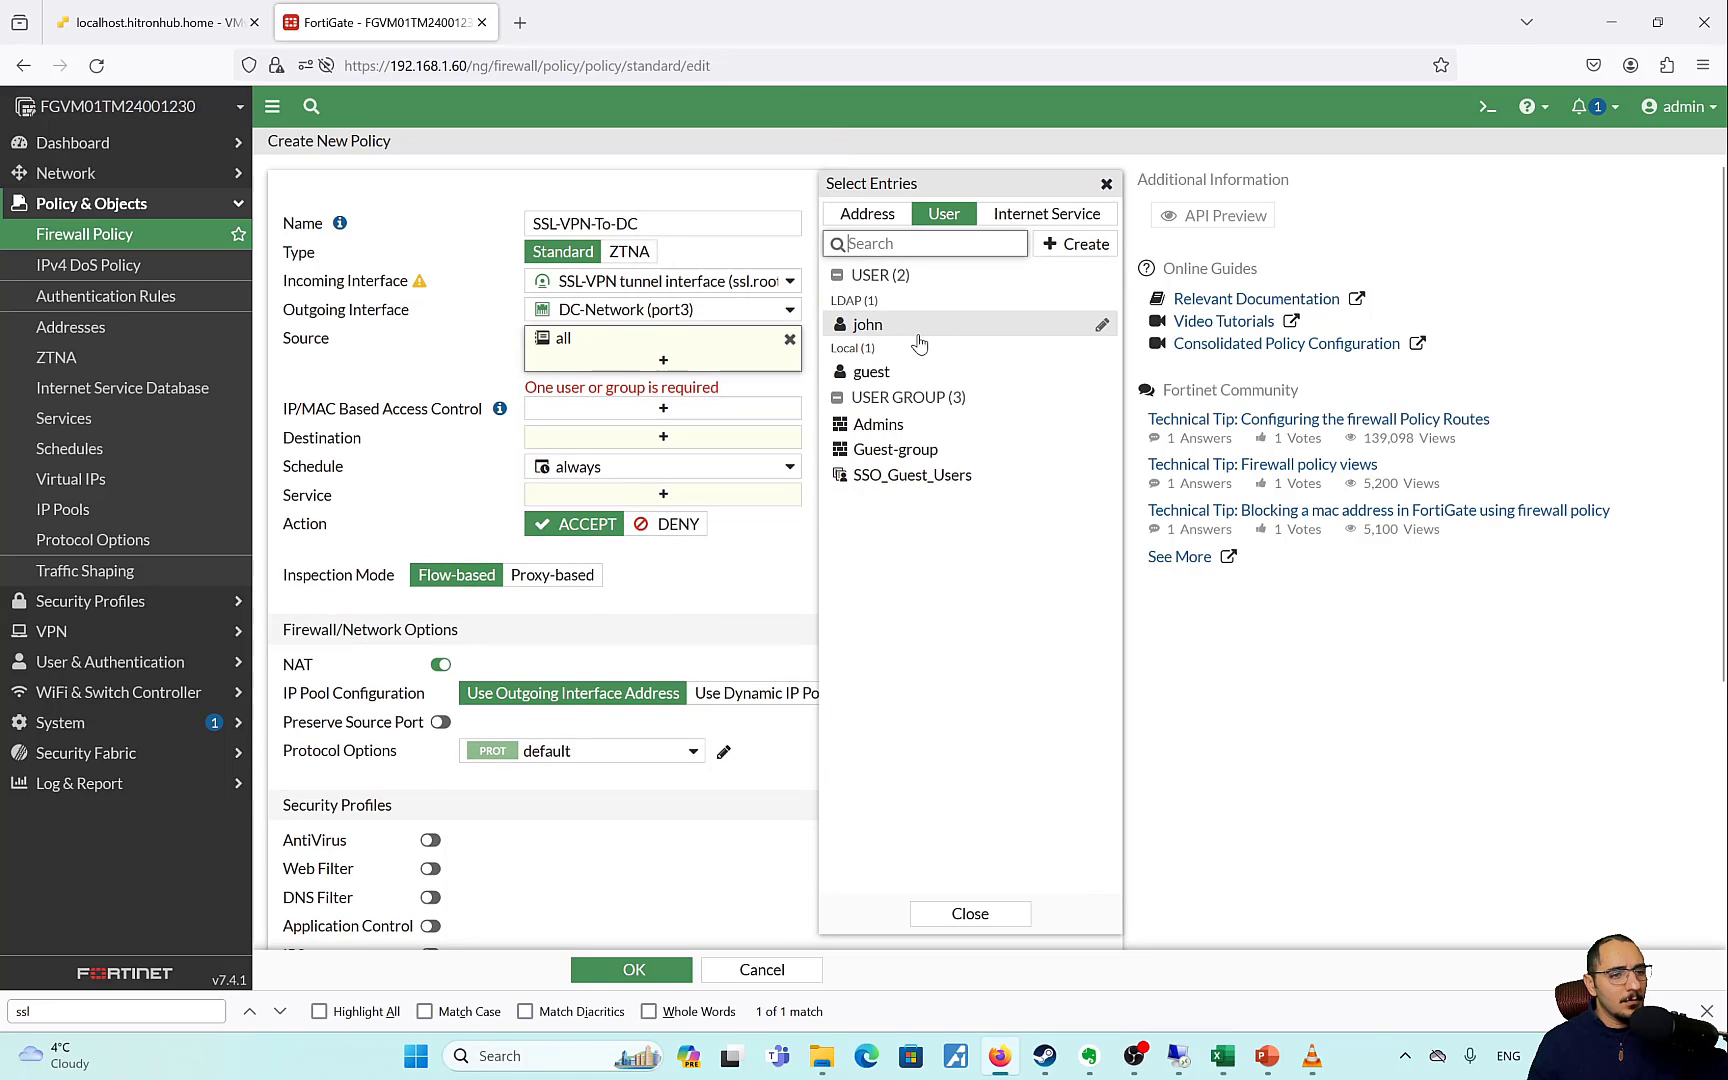
left_click(872, 426)
Set the policy's destination to the address all and its service to ALL.
left_click(706, 438)
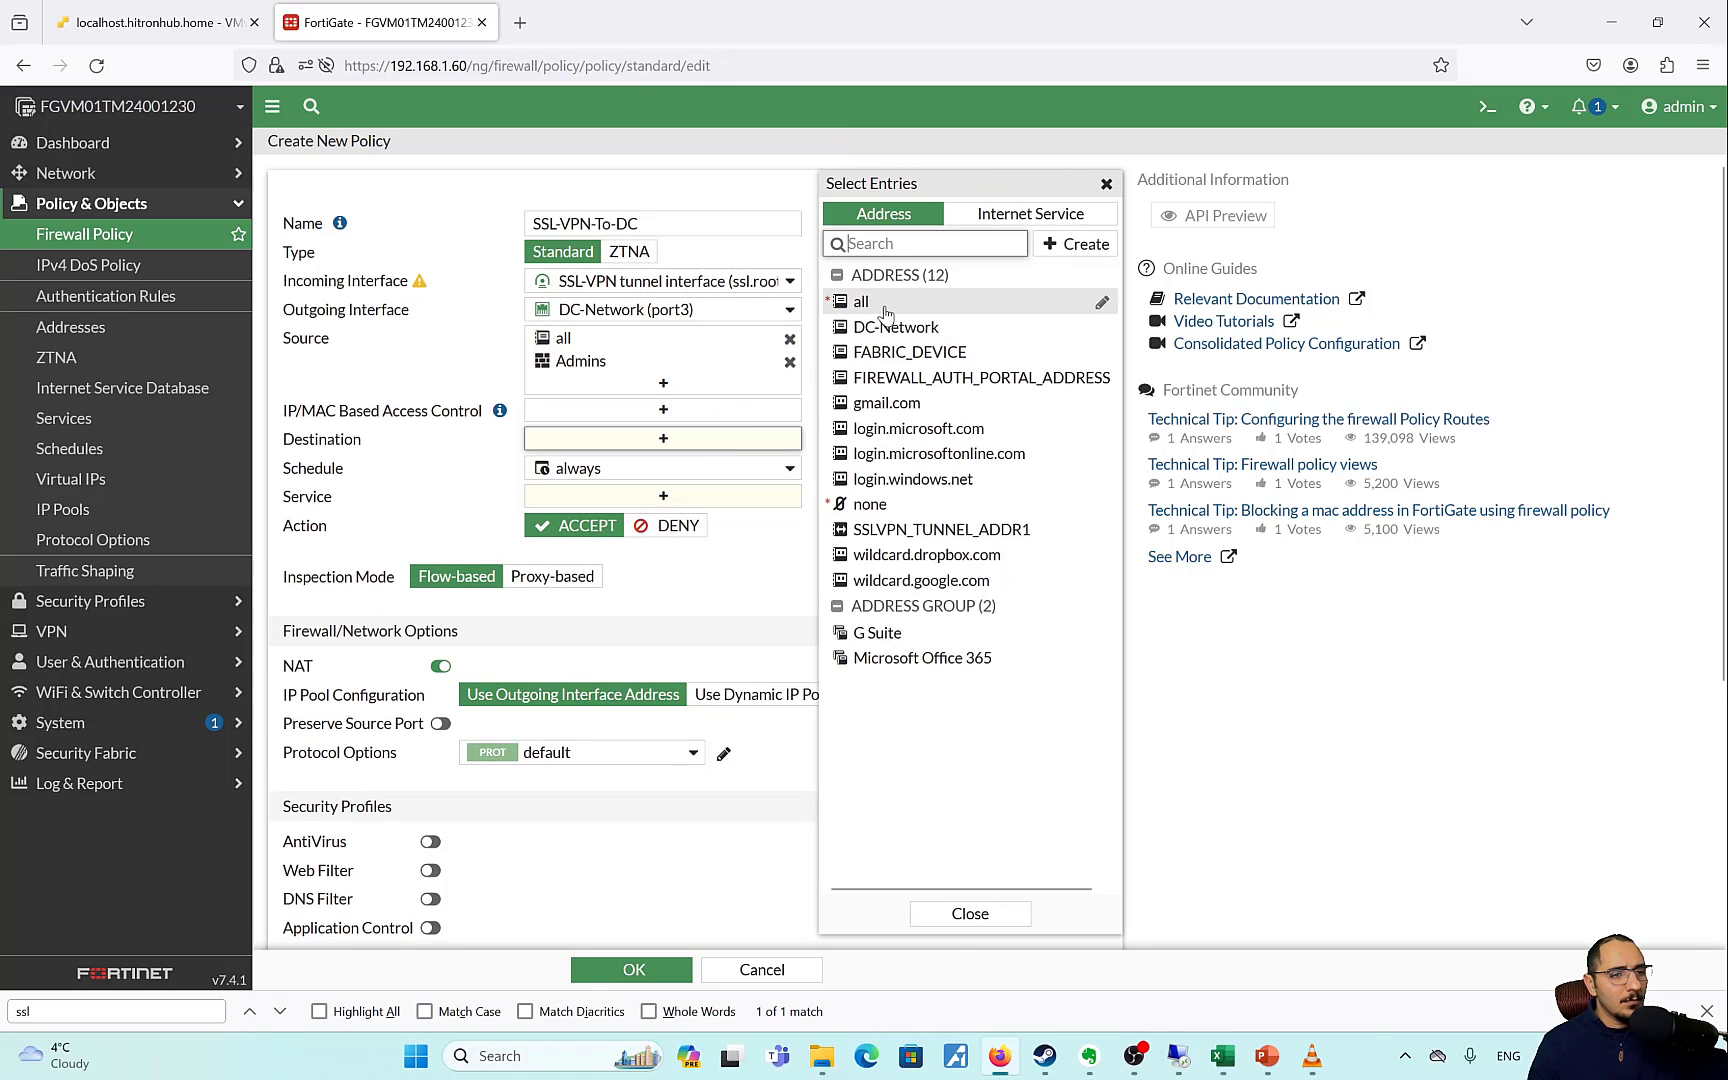
left_click(918, 298)
left_click(682, 492)
left_click(863, 502)
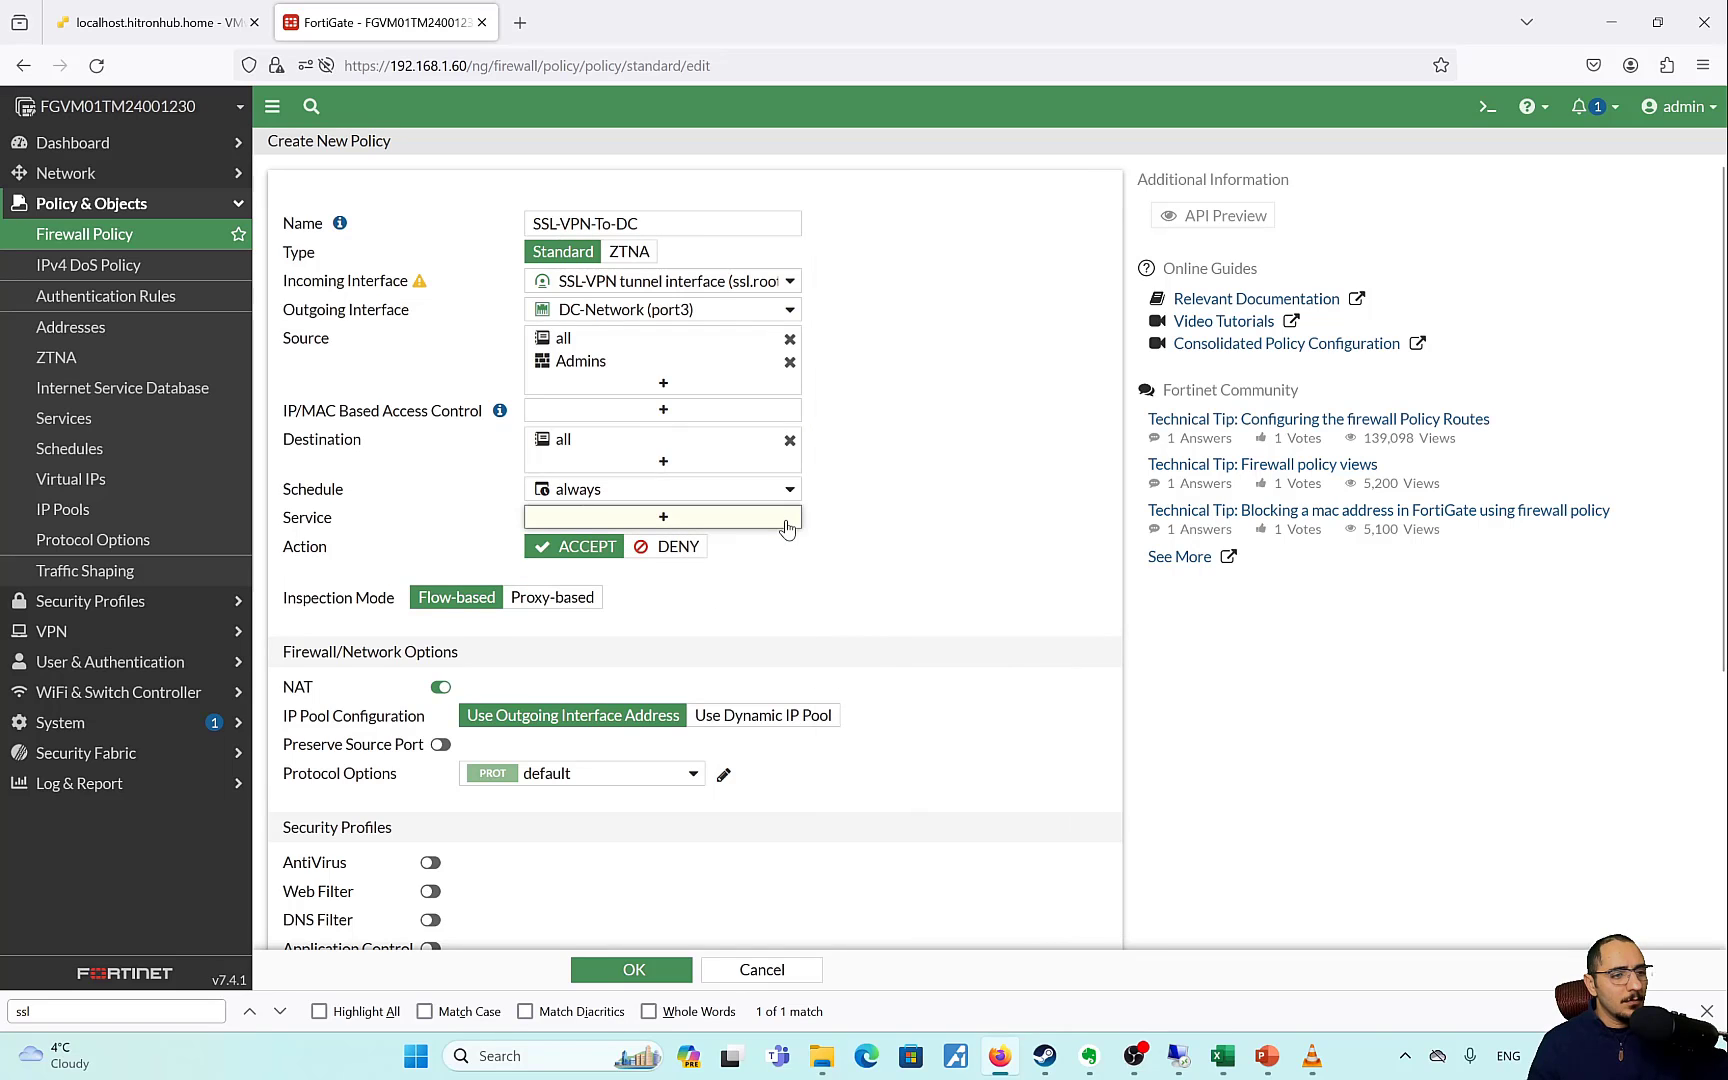
left_click(787, 521)
left_click(866, 295)
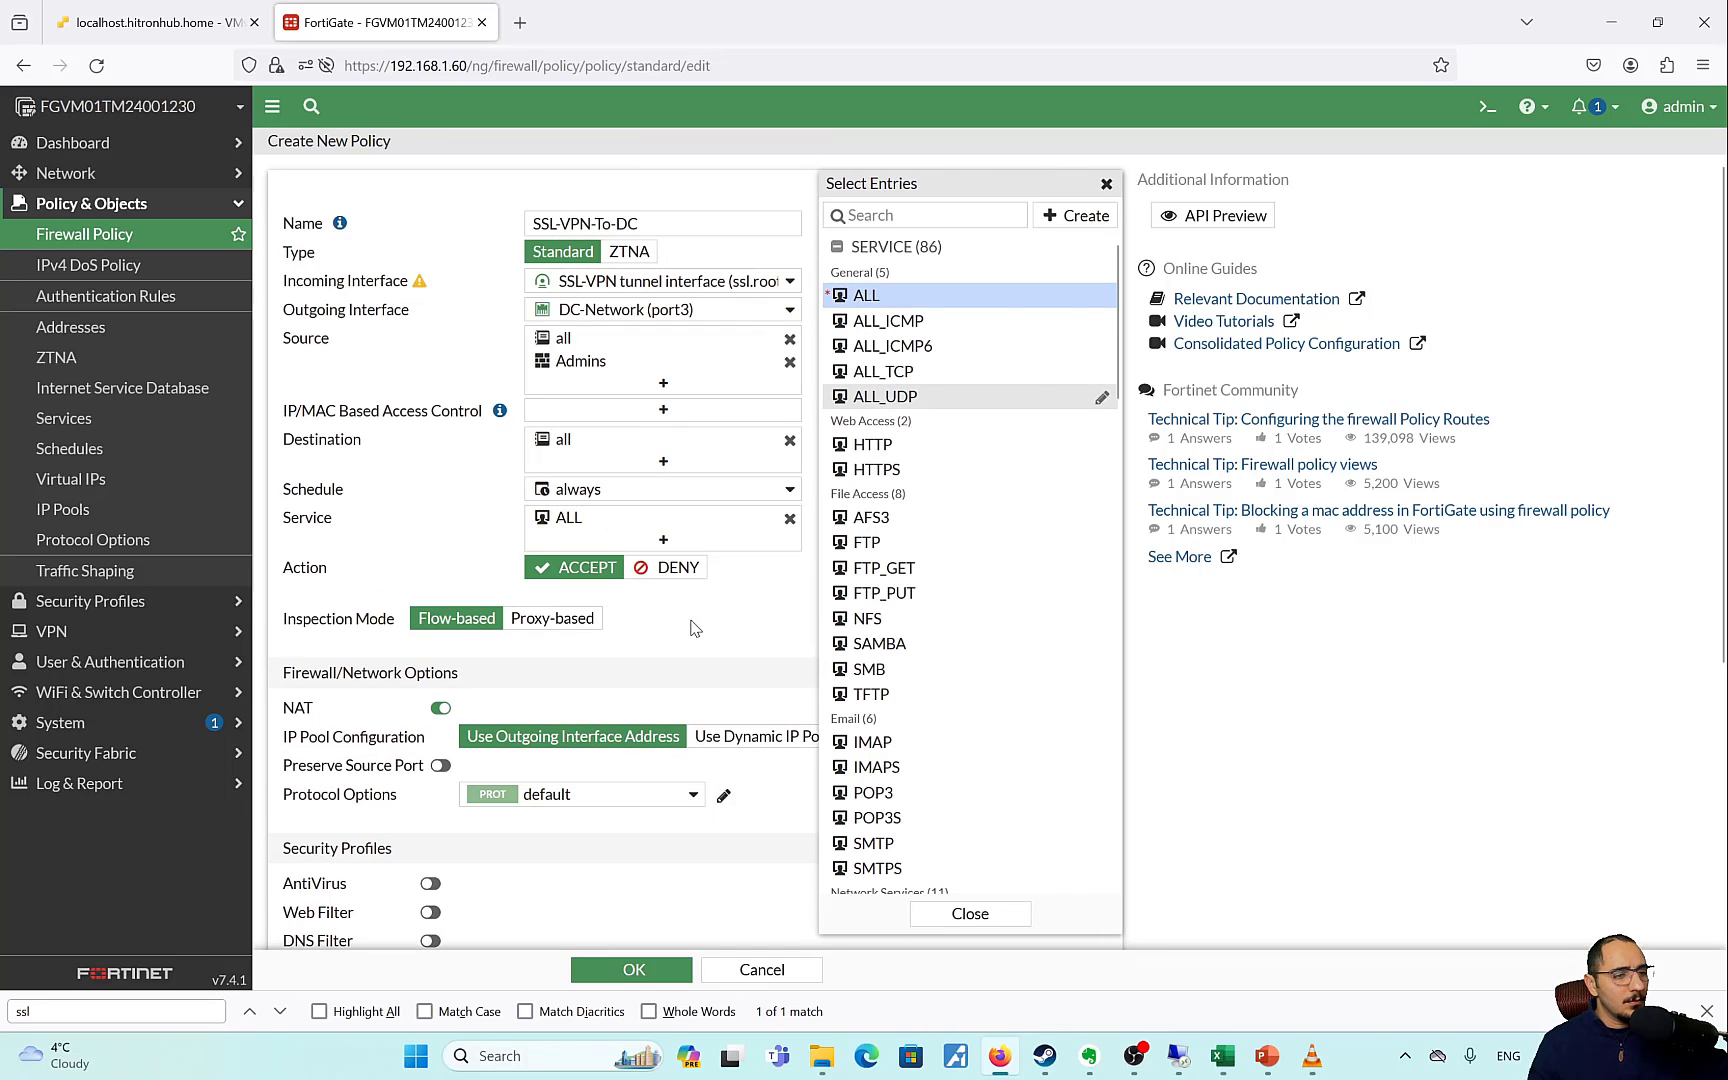
left_click(696, 629)
Set SSL inspection to certificate-inspection for the SSL-VPN-To-DC policy and save it.
scroll(650, 720, "down", 5)
left_click(656, 748)
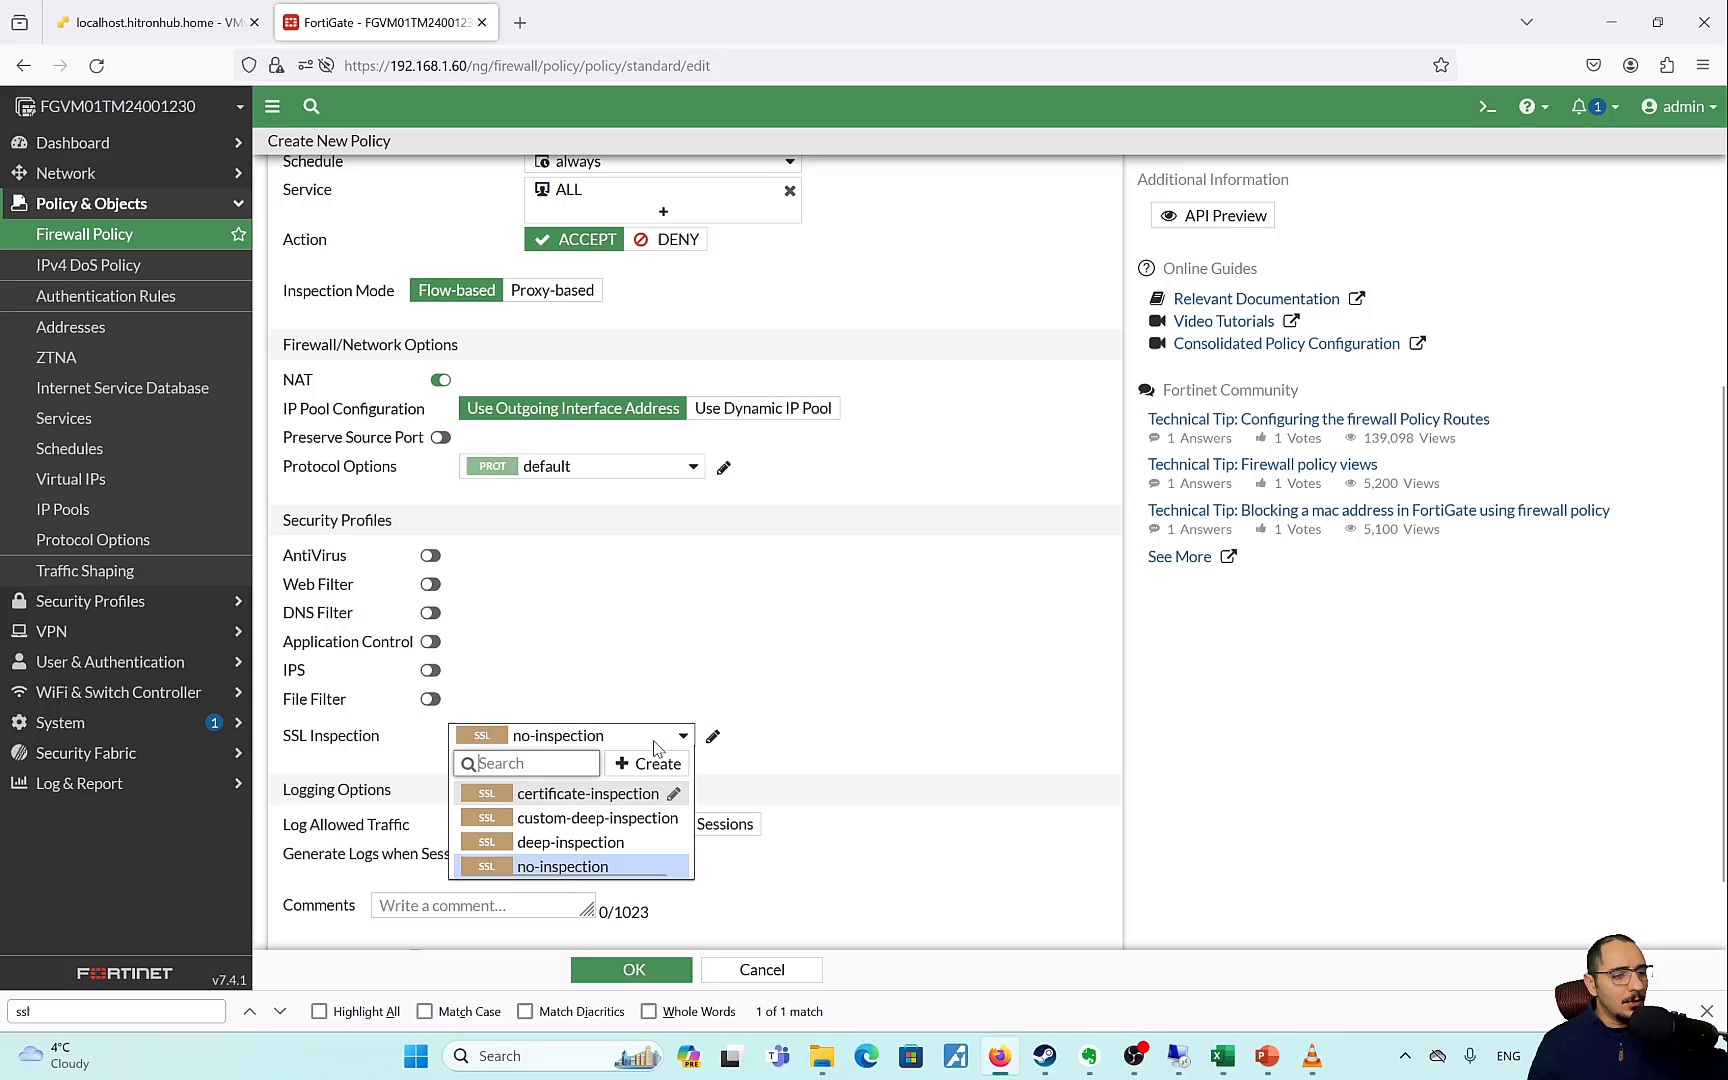
left_click(622, 797)
scroll(617, 603, "up", 3)
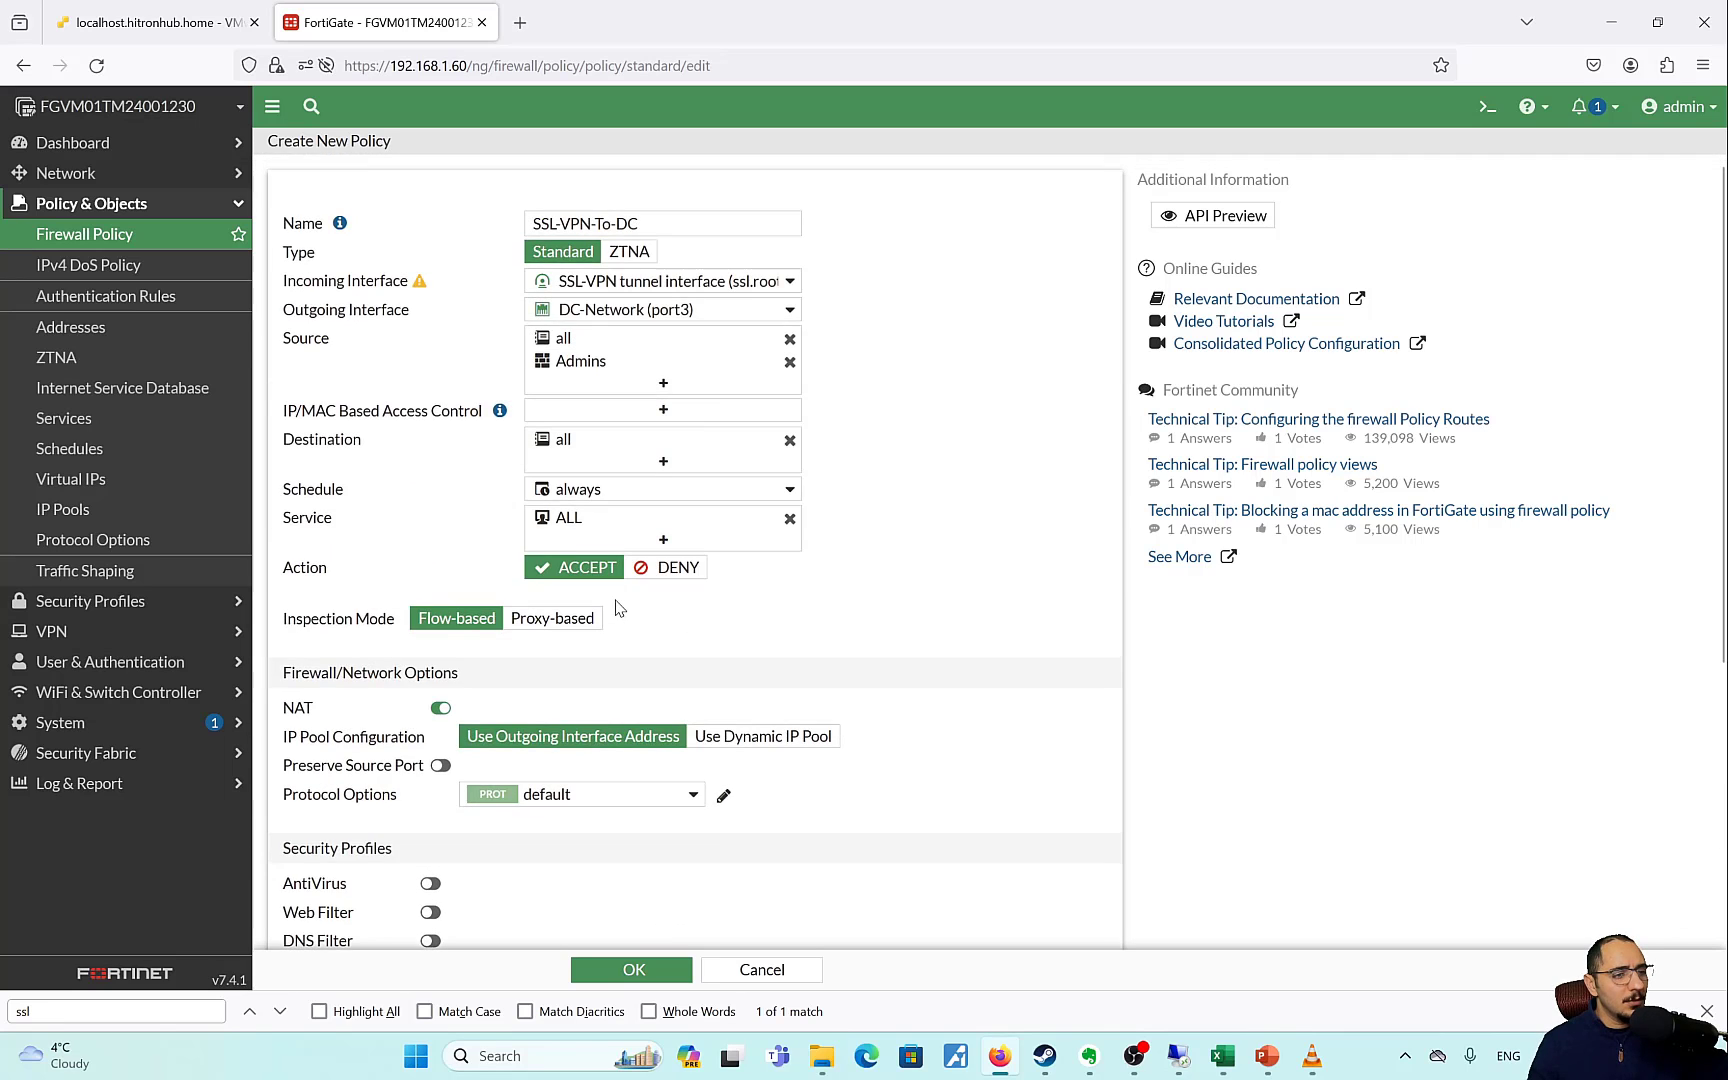
scroll(617, 603, "down", 5)
left_click(634, 969)
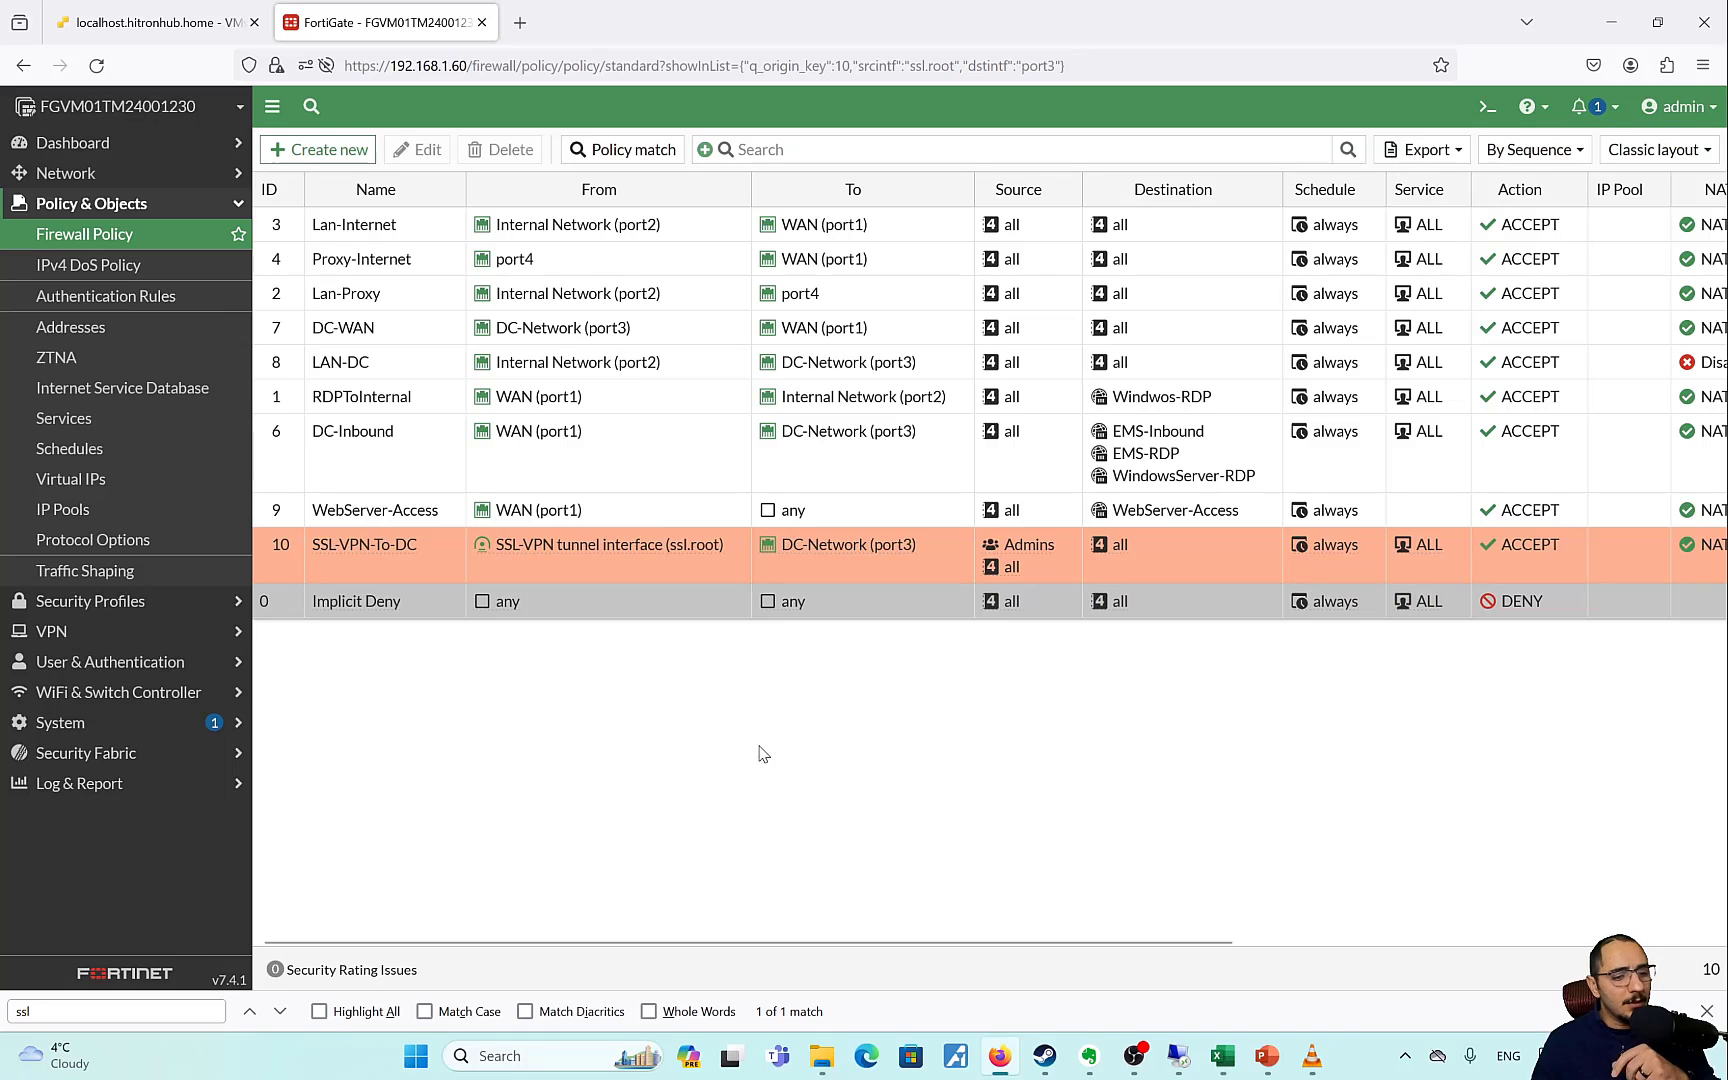
Open Remote Desktop Connection and connect to the computer 192.168.1.60:3390.
key("super")
type("re")
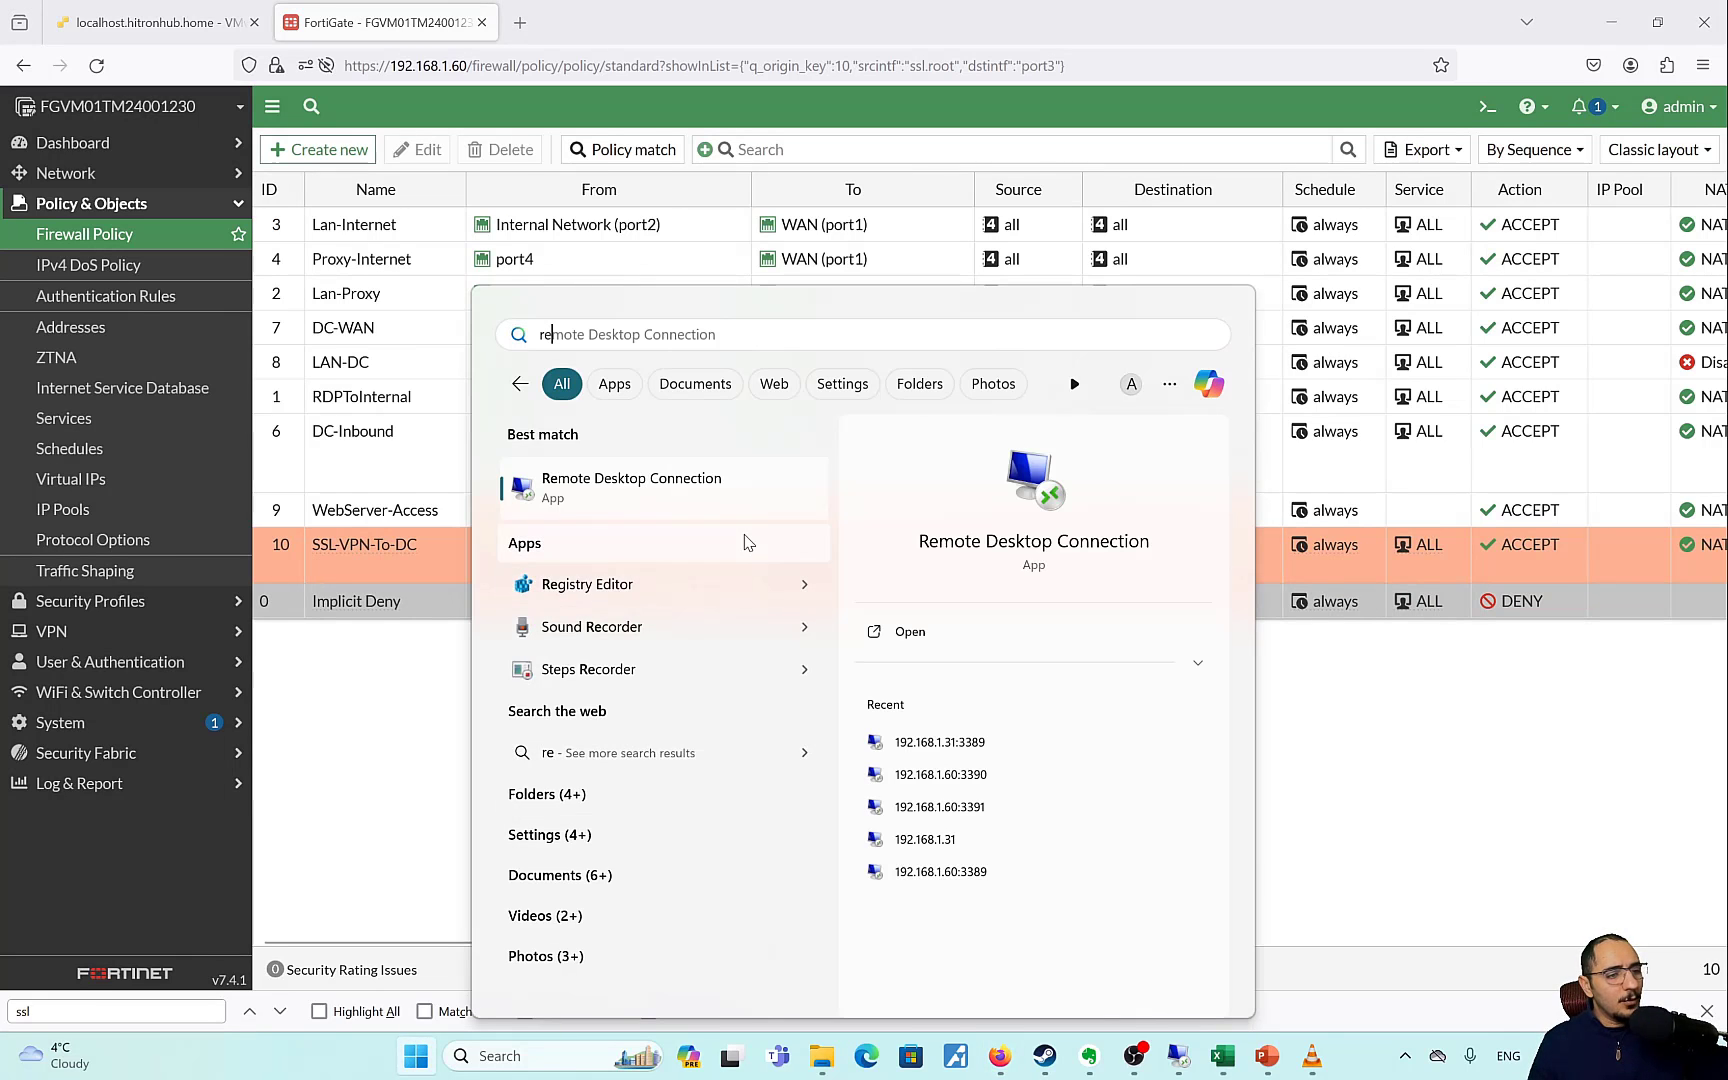
left_click(713, 497)
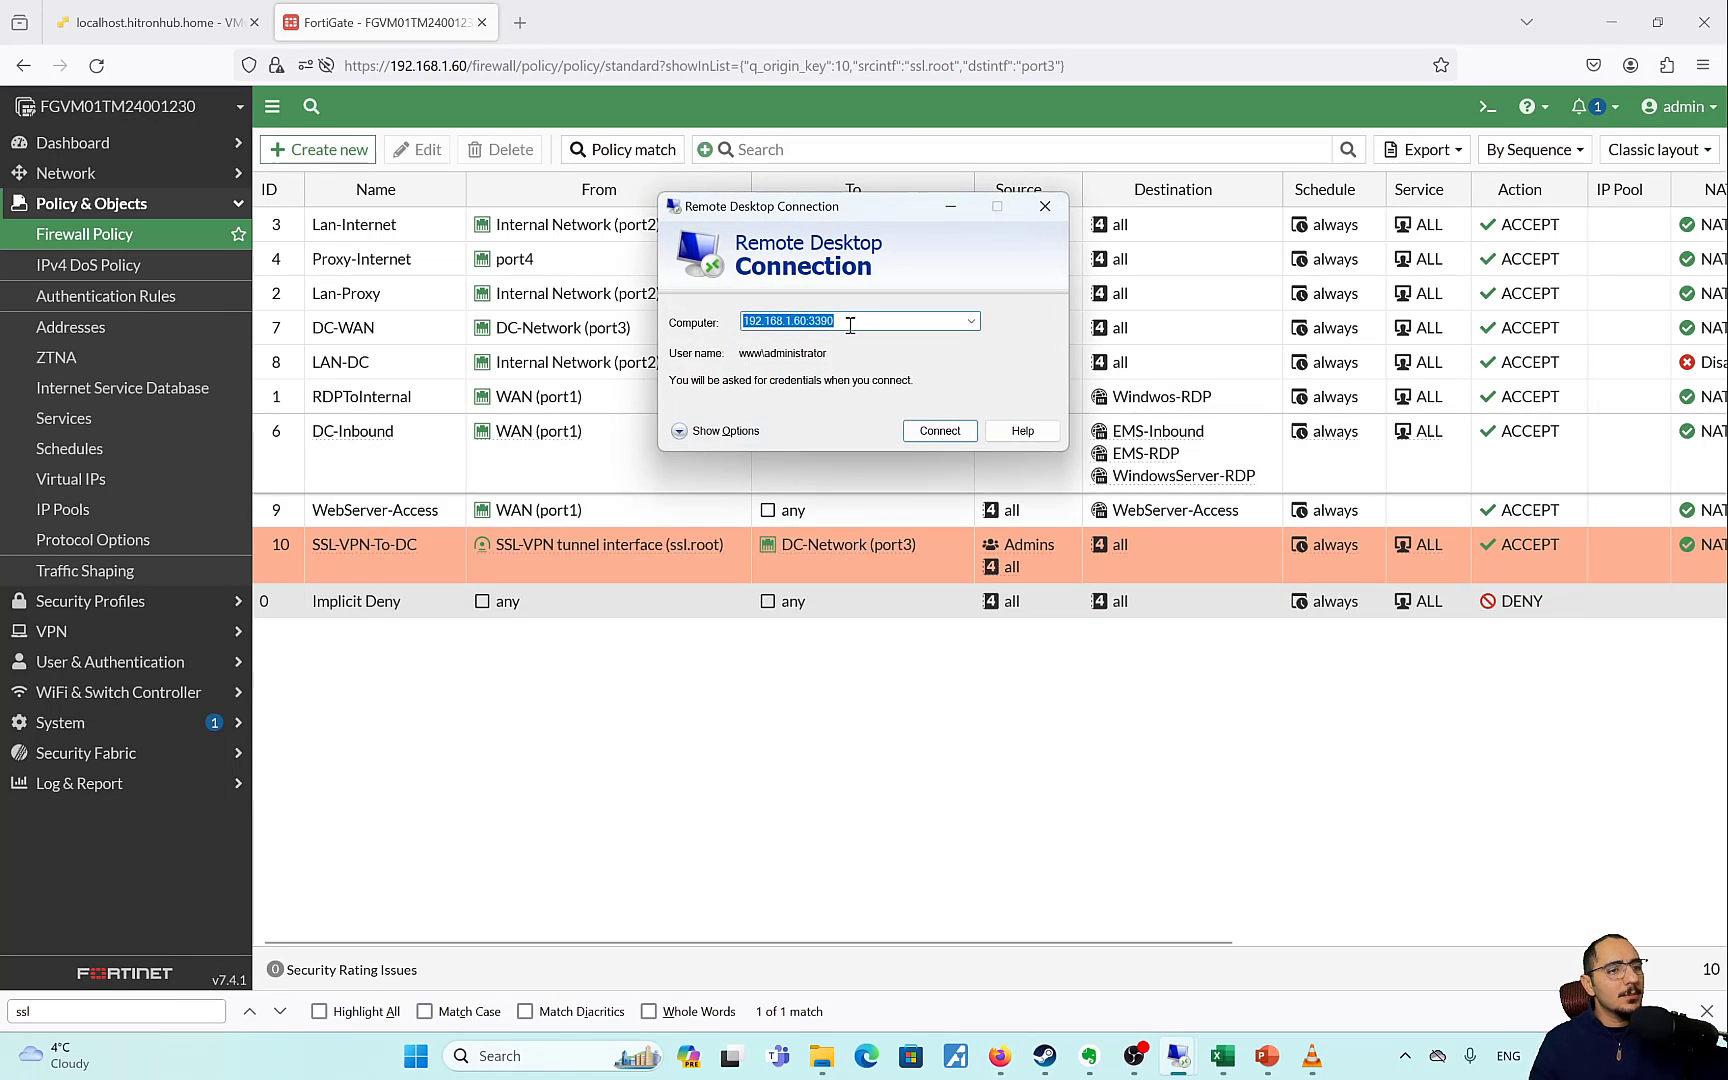
left_click(850, 322)
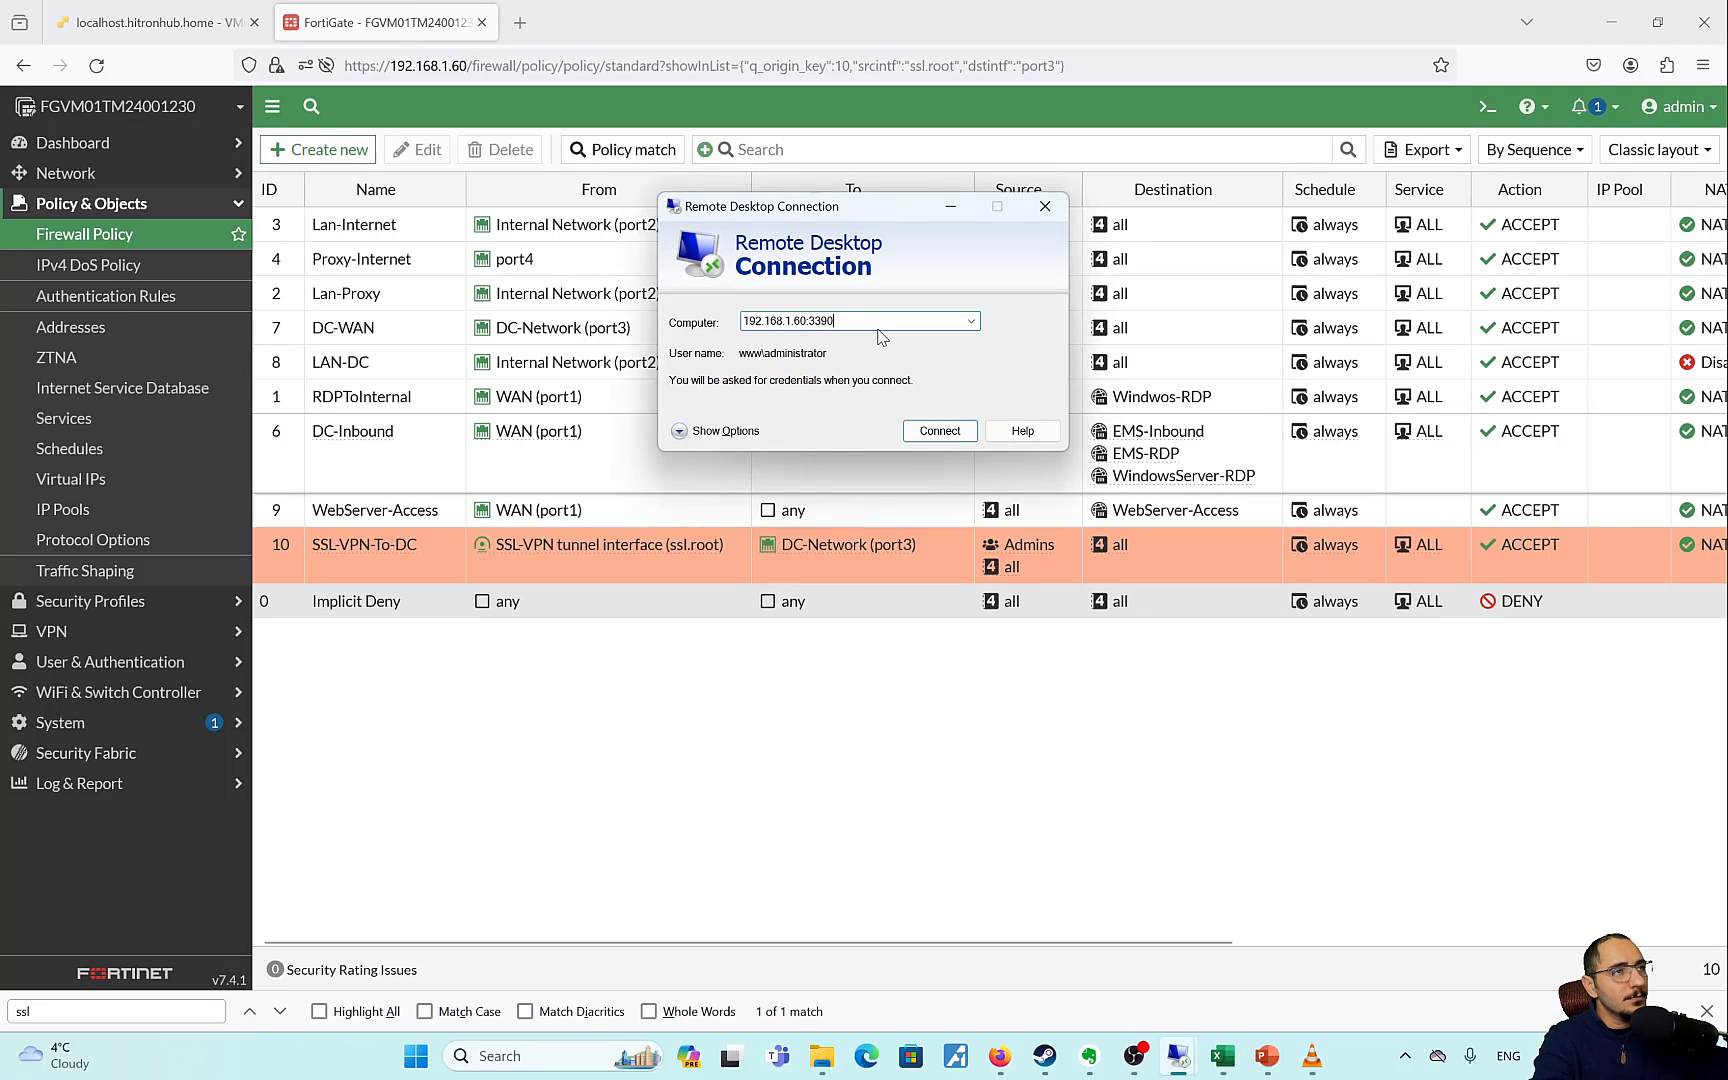
key("Left")
key("Left")
key("Left")
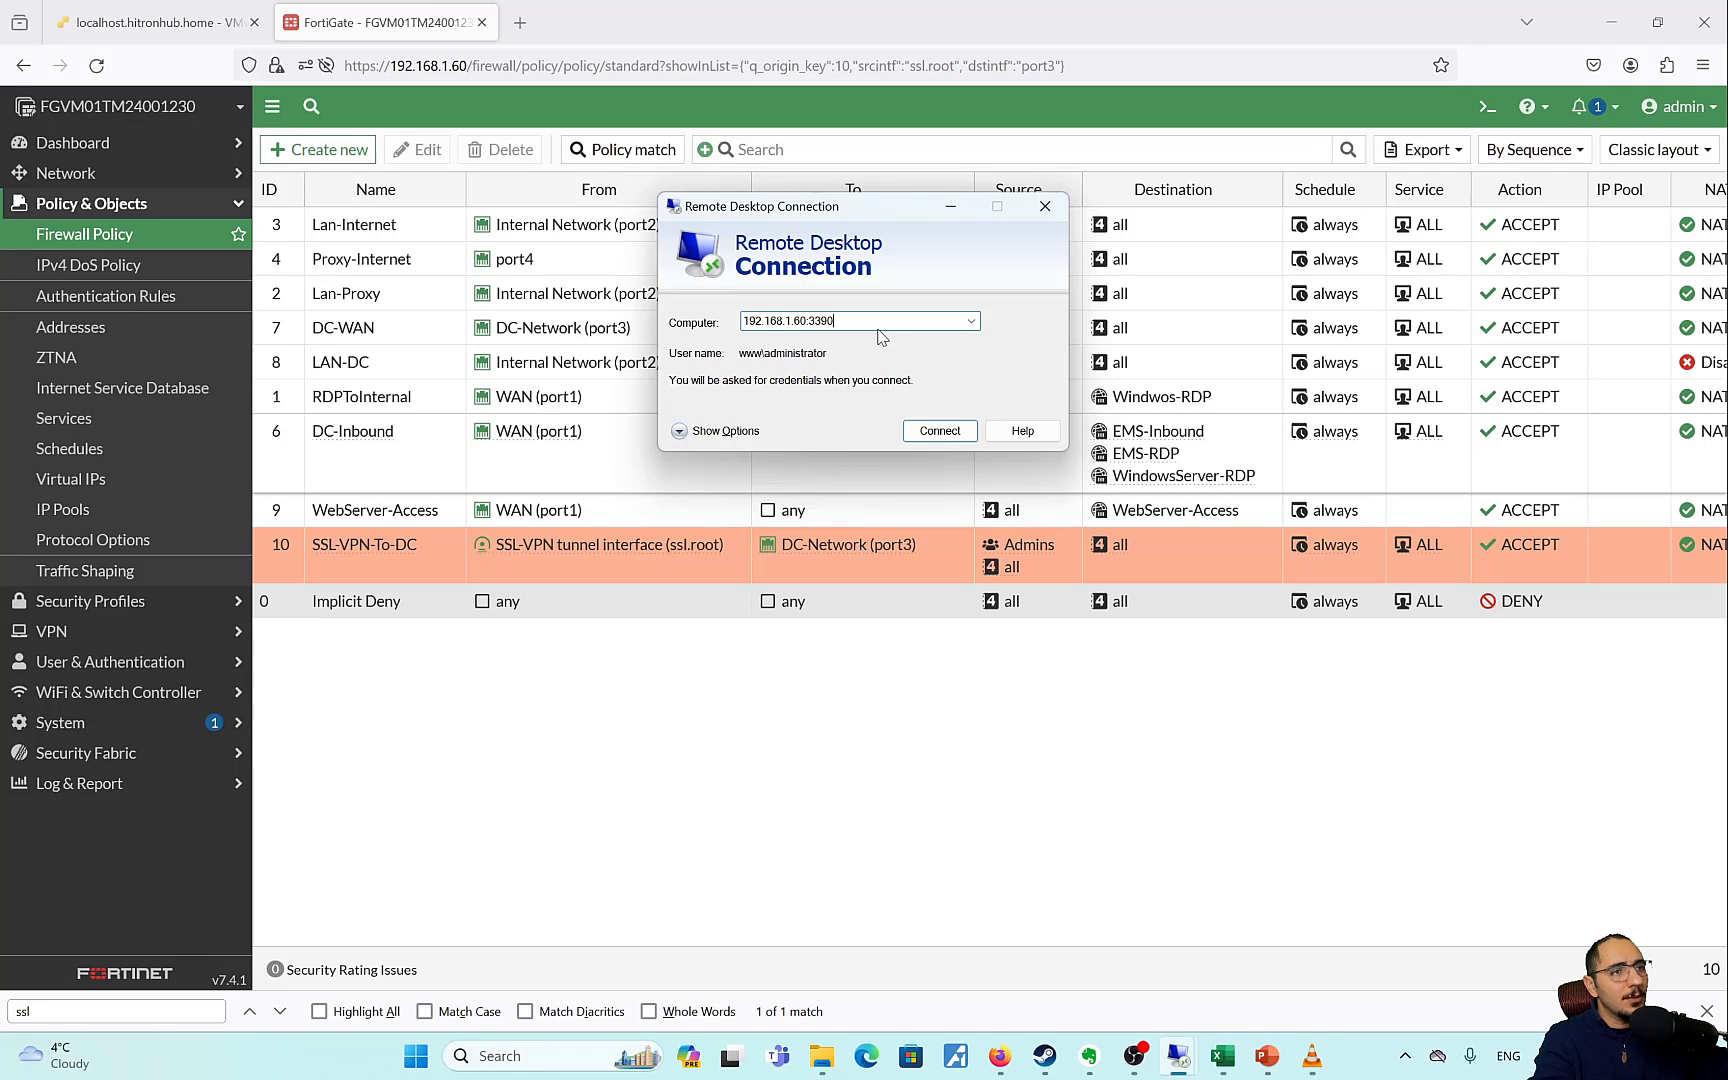
key("BackSpace")
left_click(878, 337)
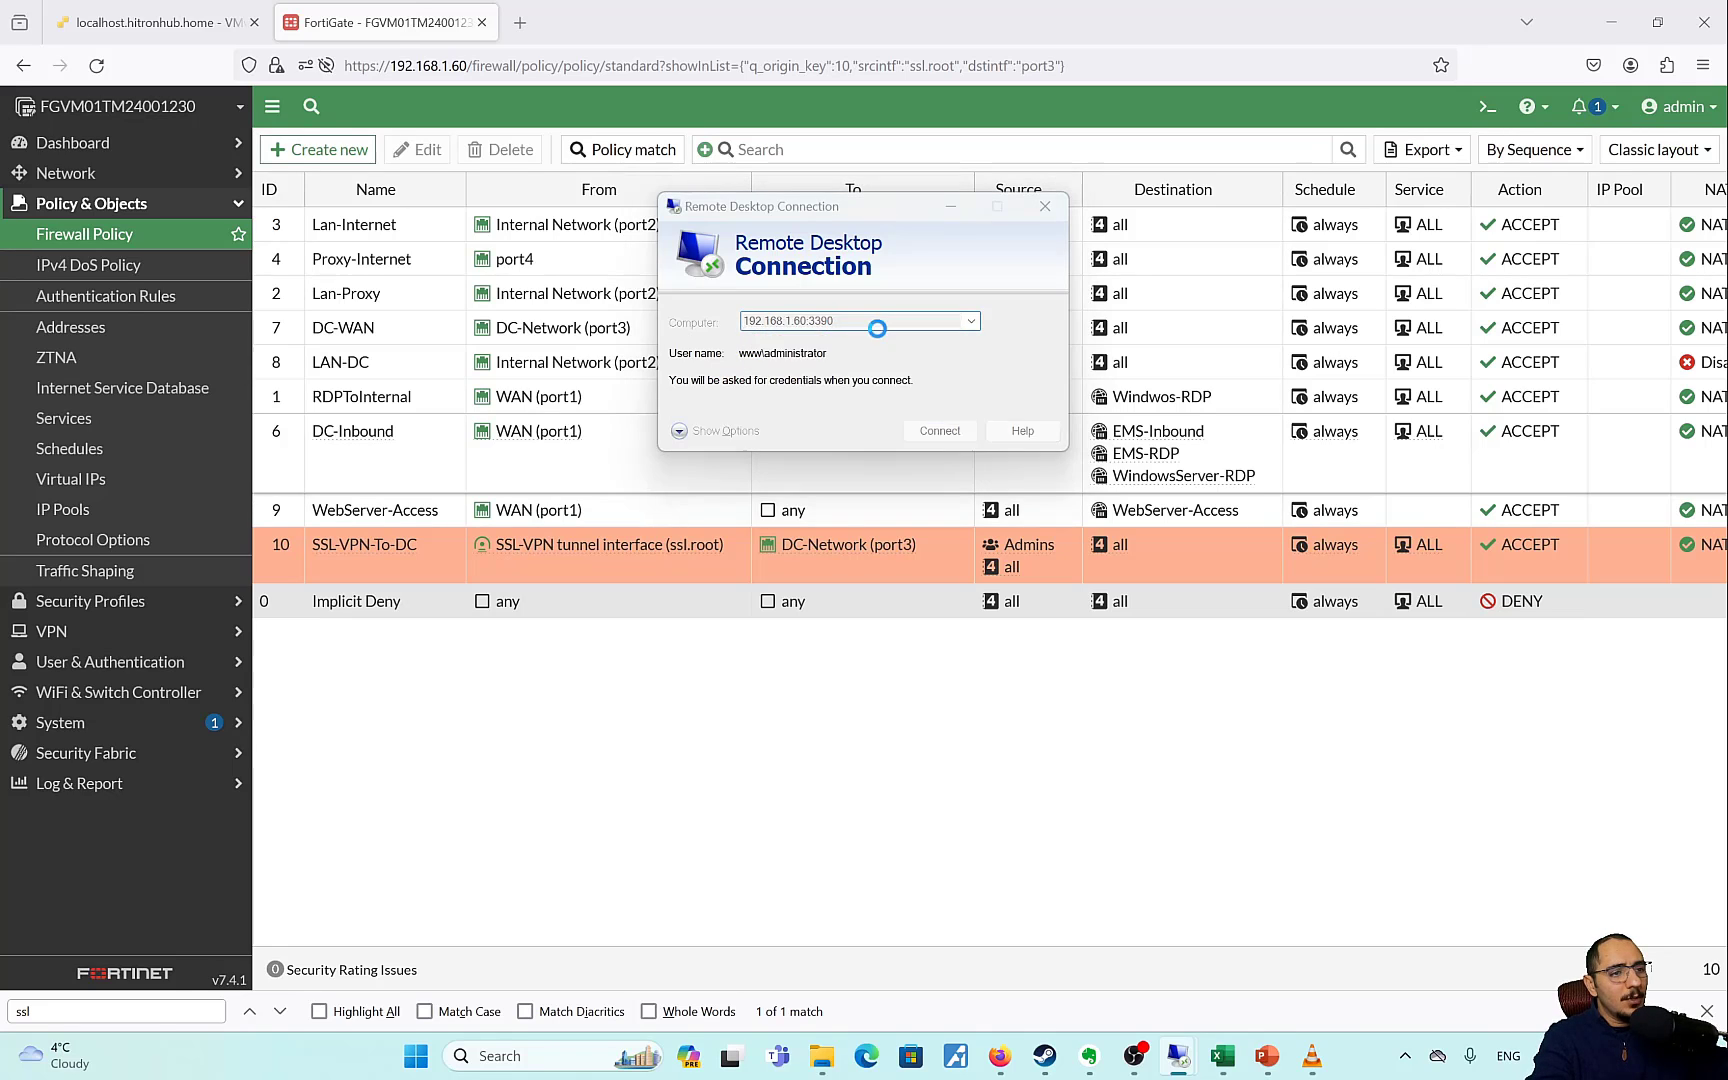
key("Return")
Sign in to the remote server with the administrator password, connect despite the certificate errors, and cancel the Shutdown Event Tracker.
type("••")
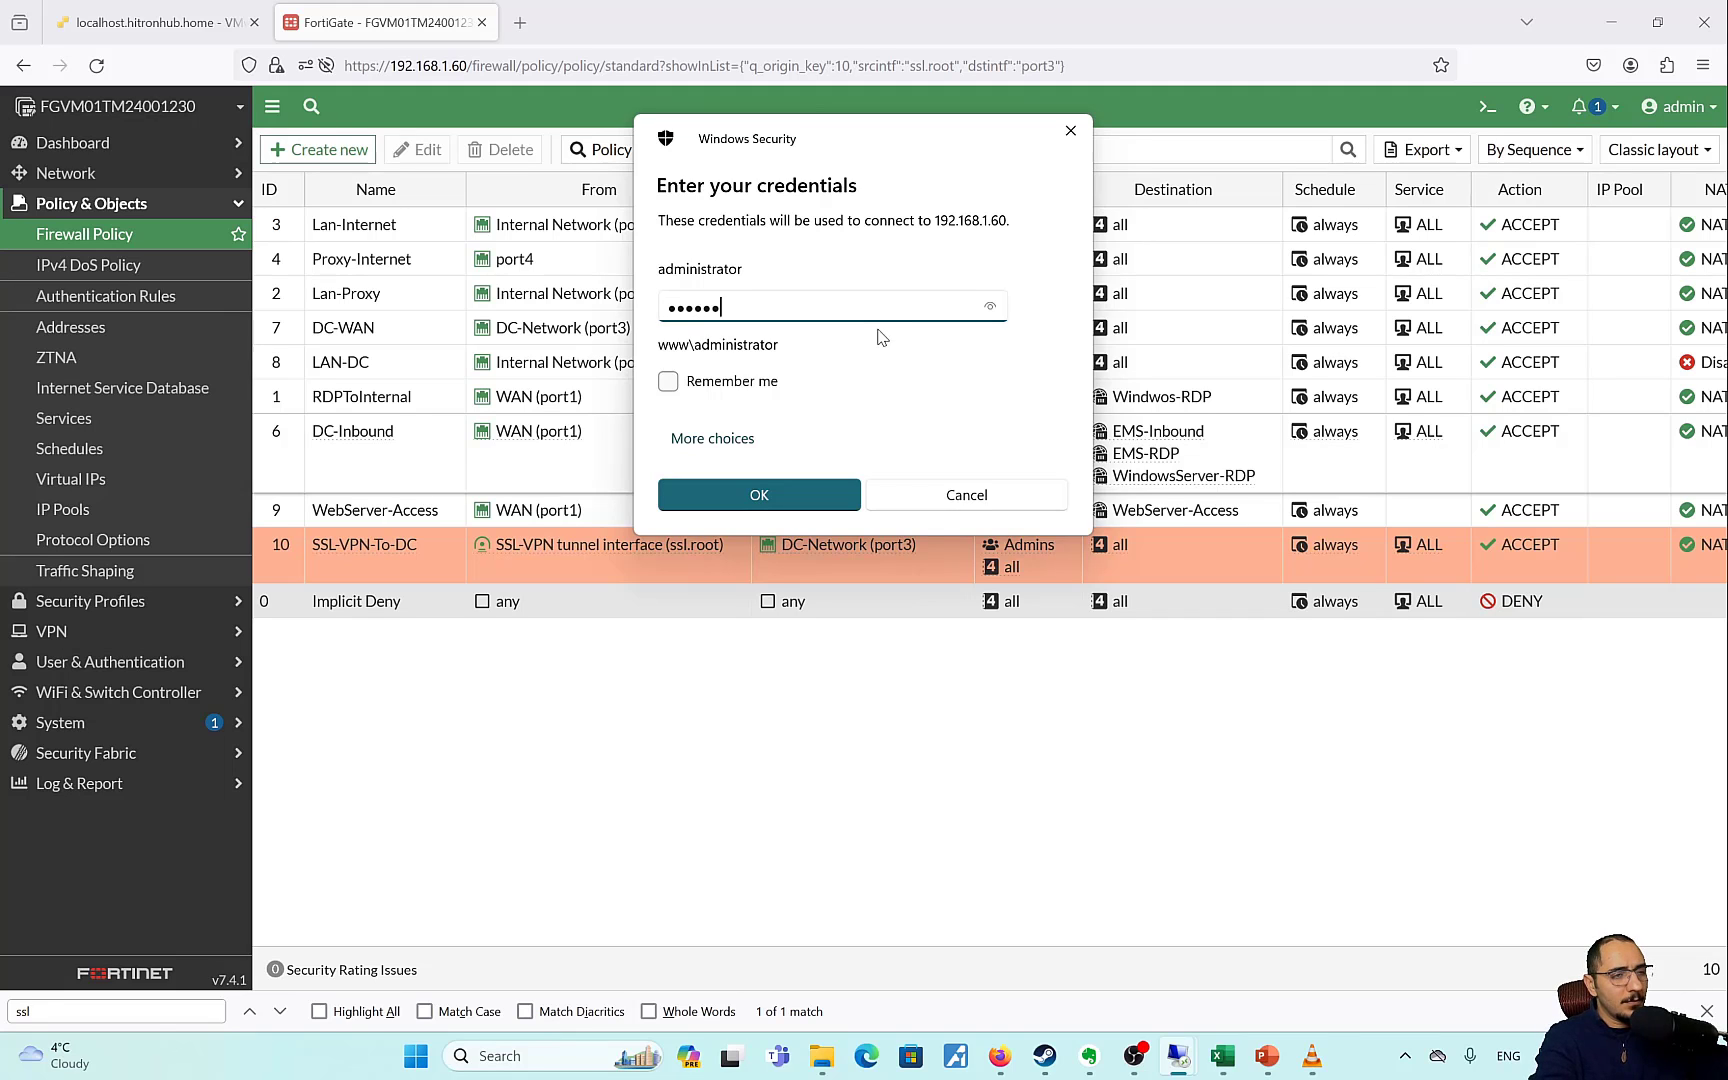
type("••••••••")
key("Return")
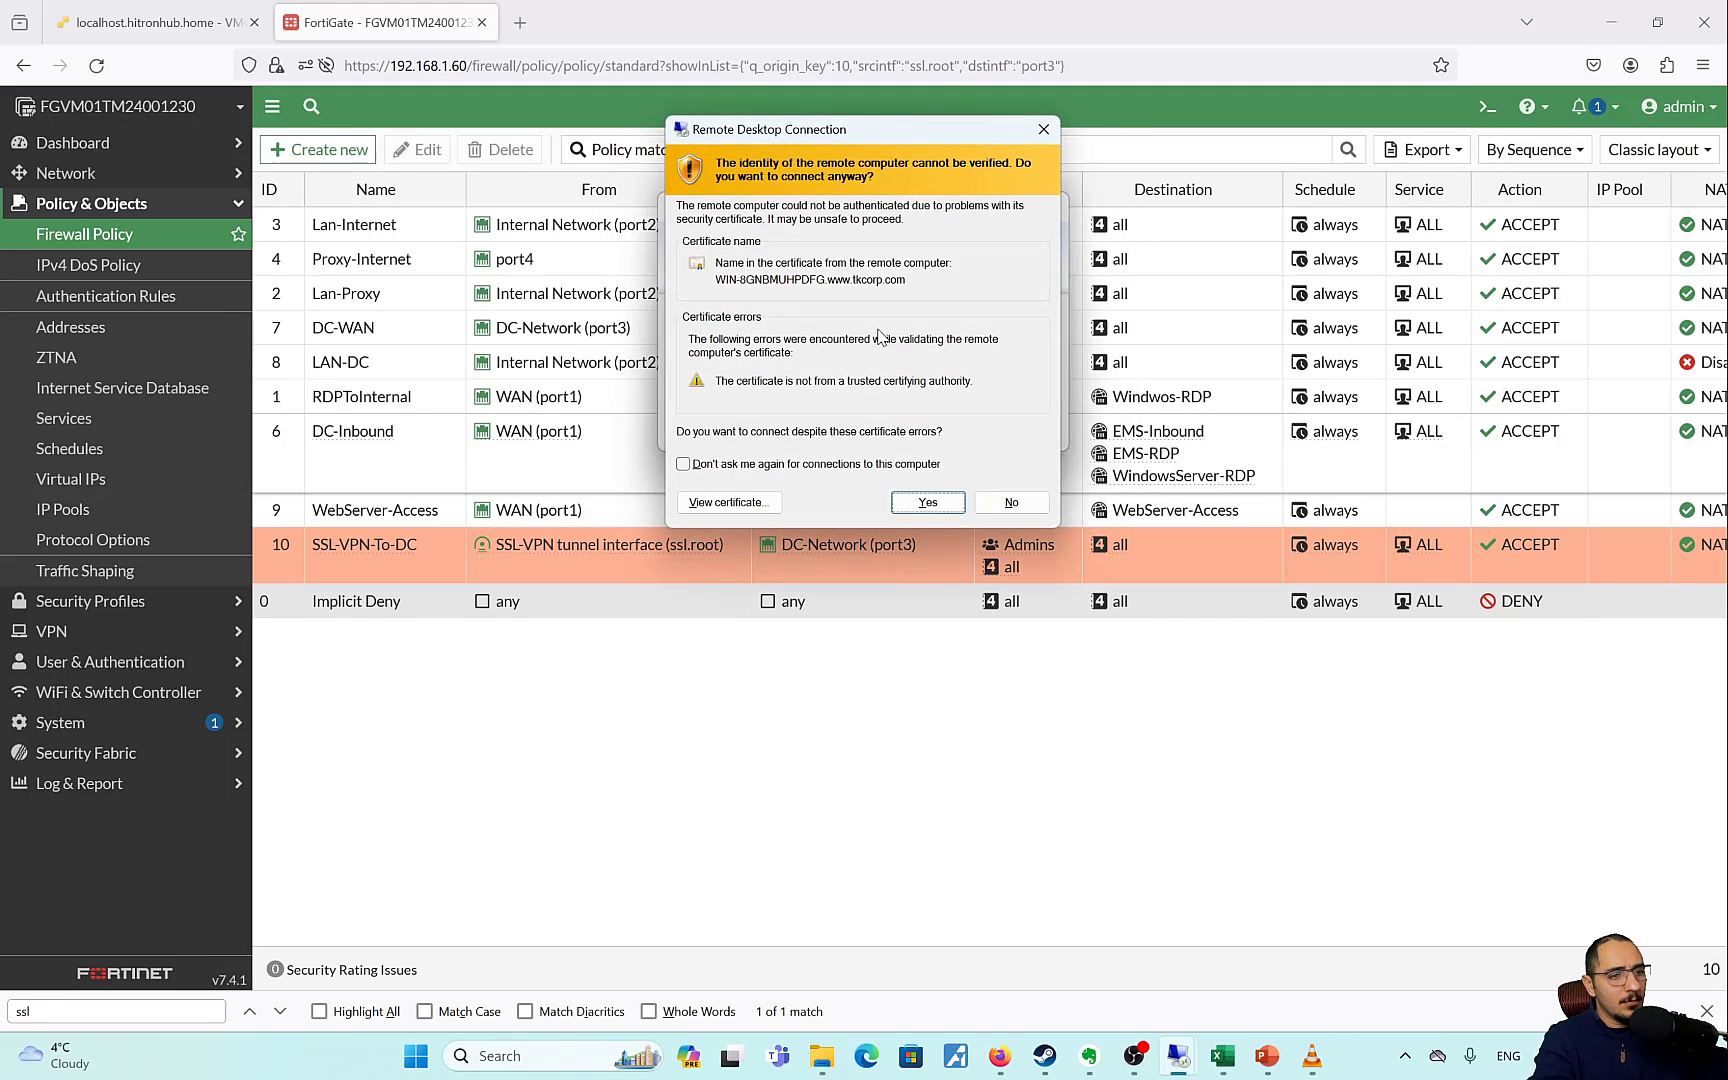
key("Return")
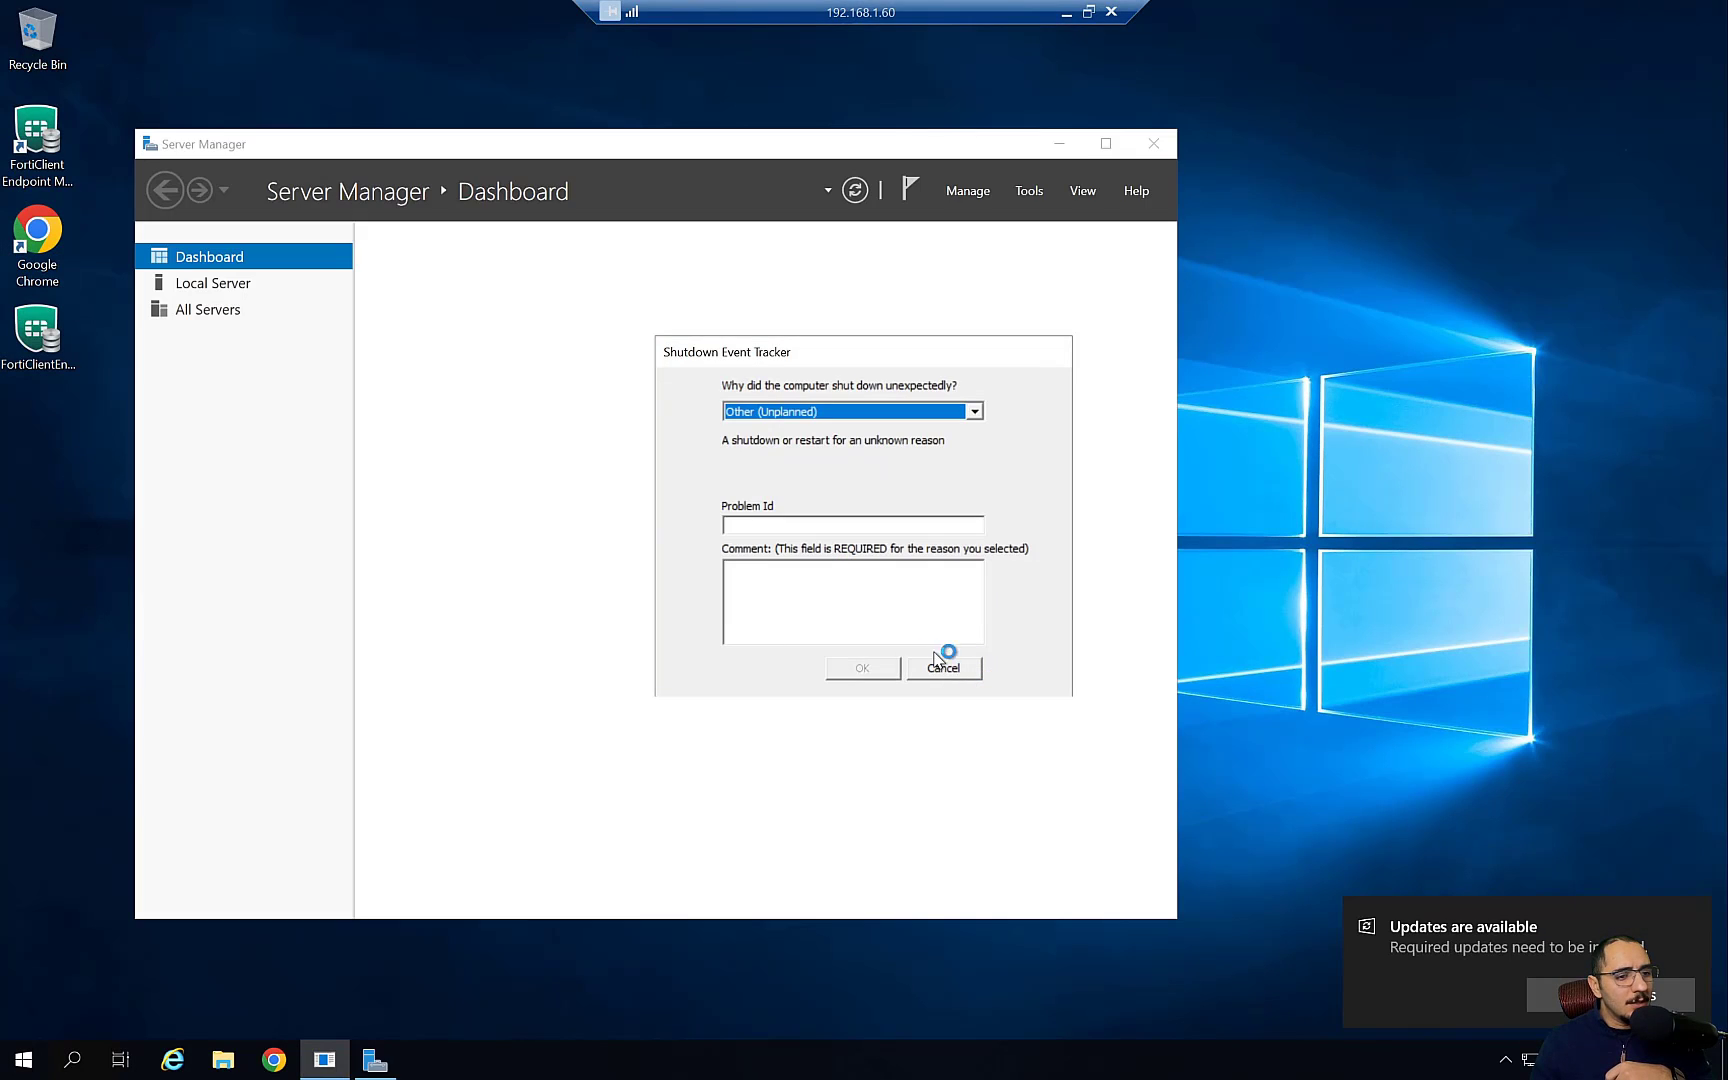
left_click(942, 667)
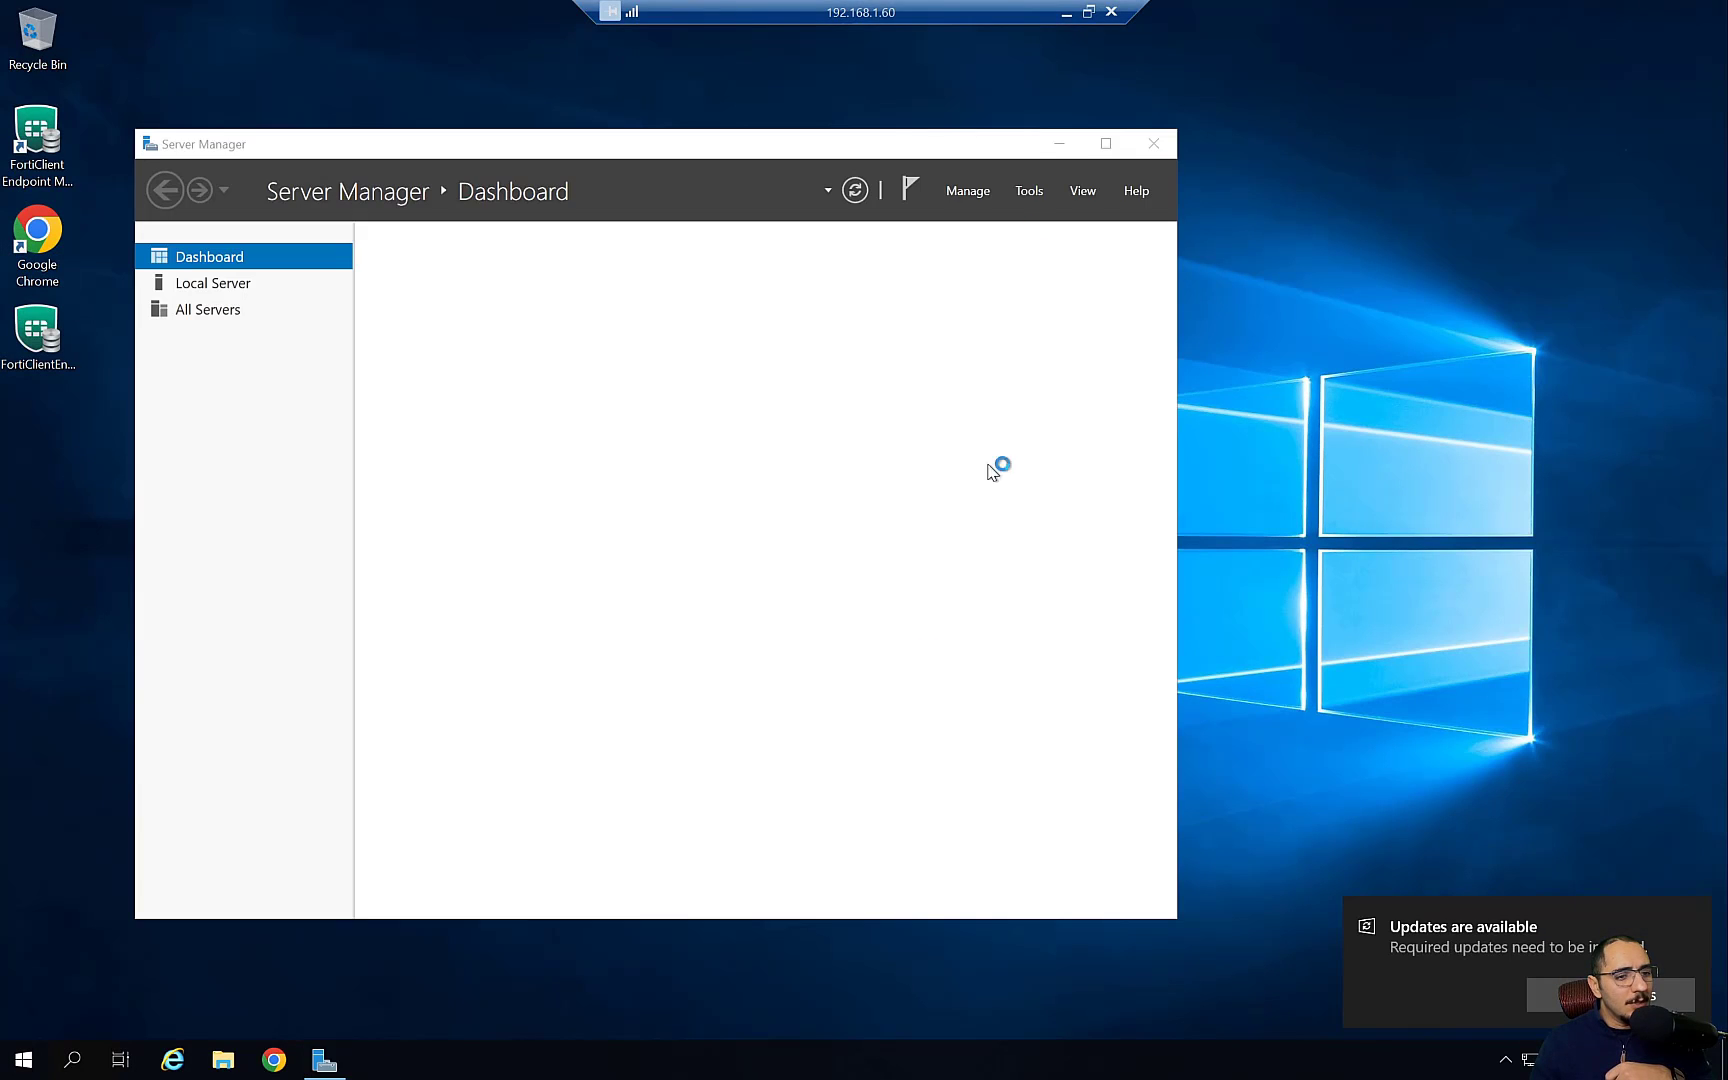
Minimize Server Manager, open Chrome without restoring its pages, and browse to 192.168.20.10, proceeding past the certificate warning.
left_click(1059, 143)
double_click(60, 255)
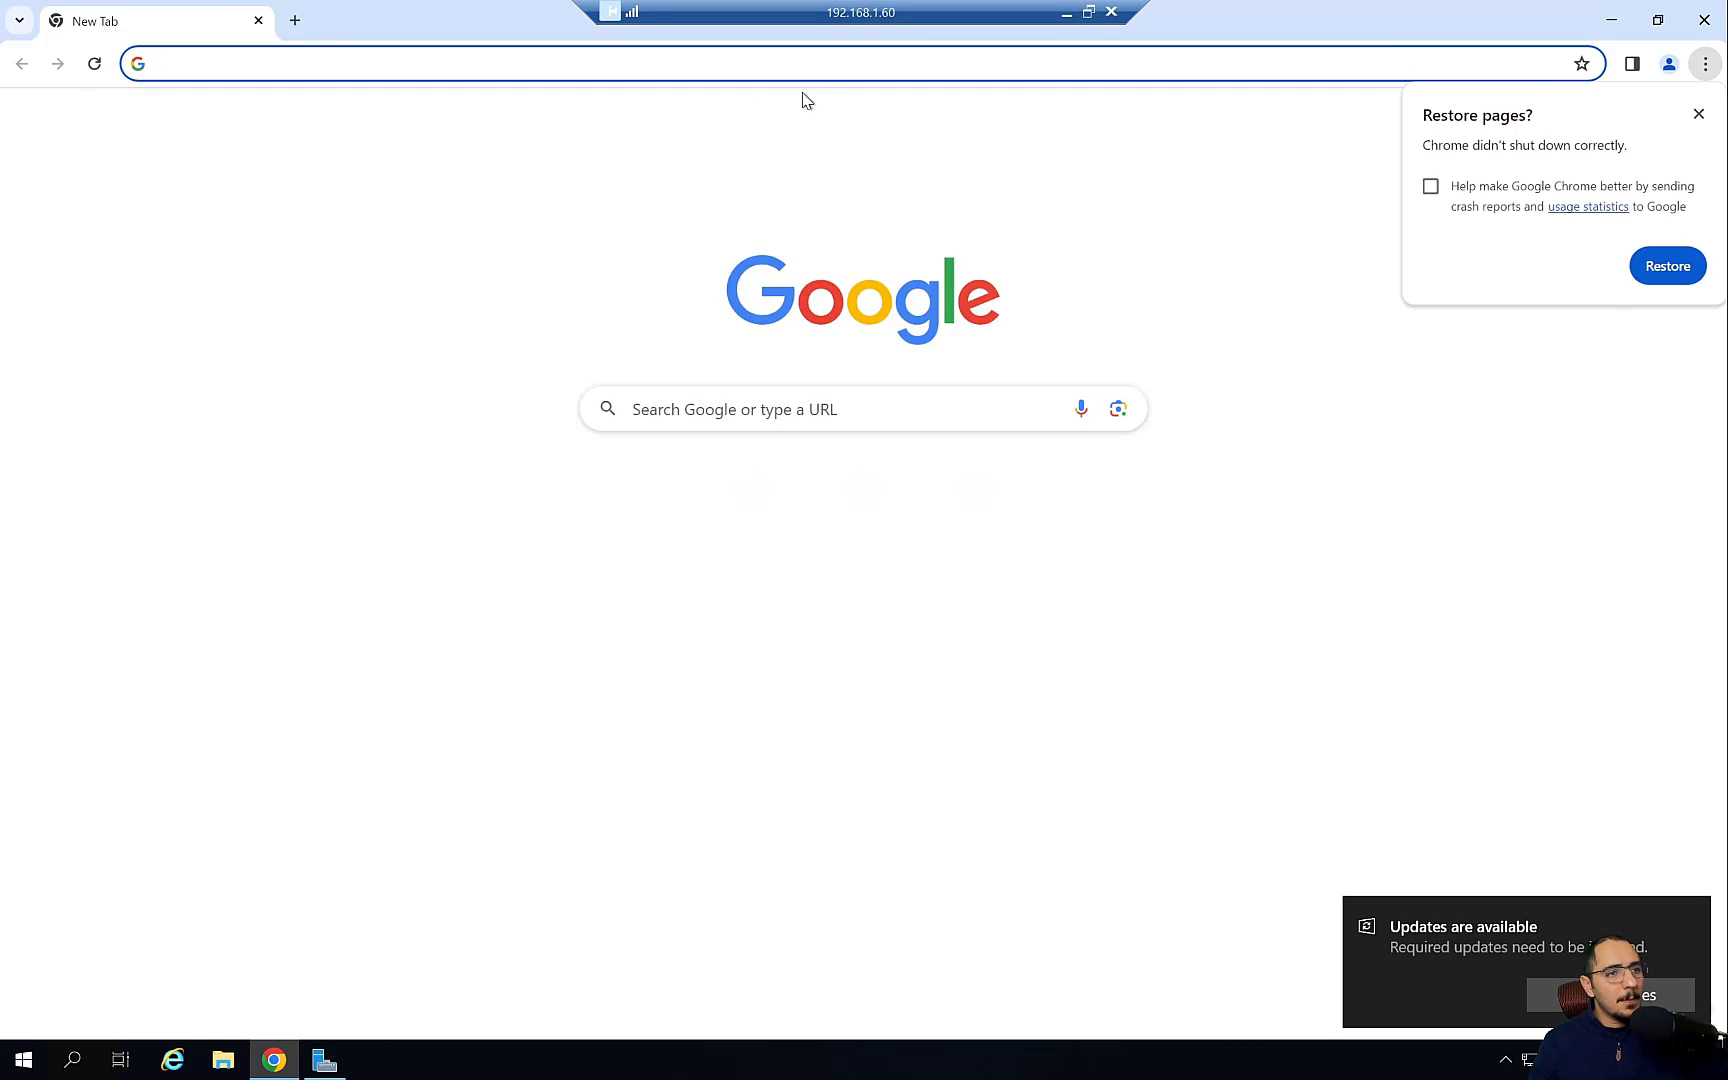
left_click(818, 66)
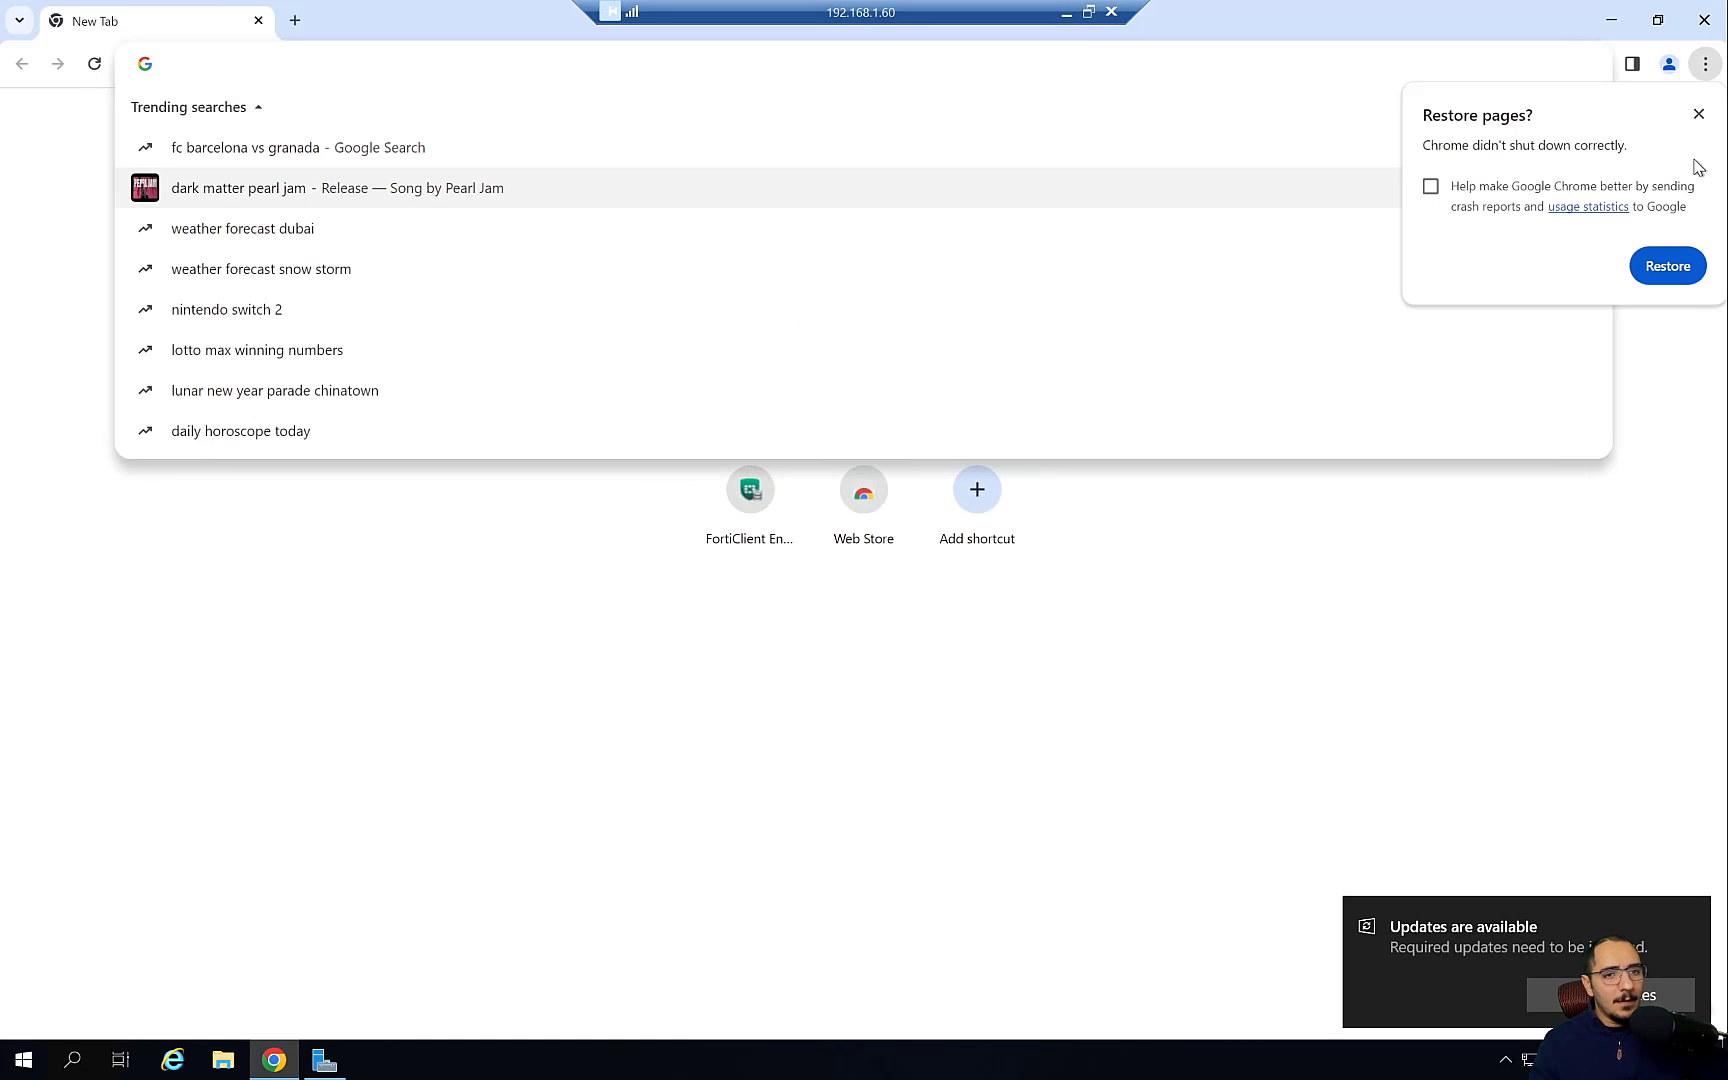
left_click(1698, 114)
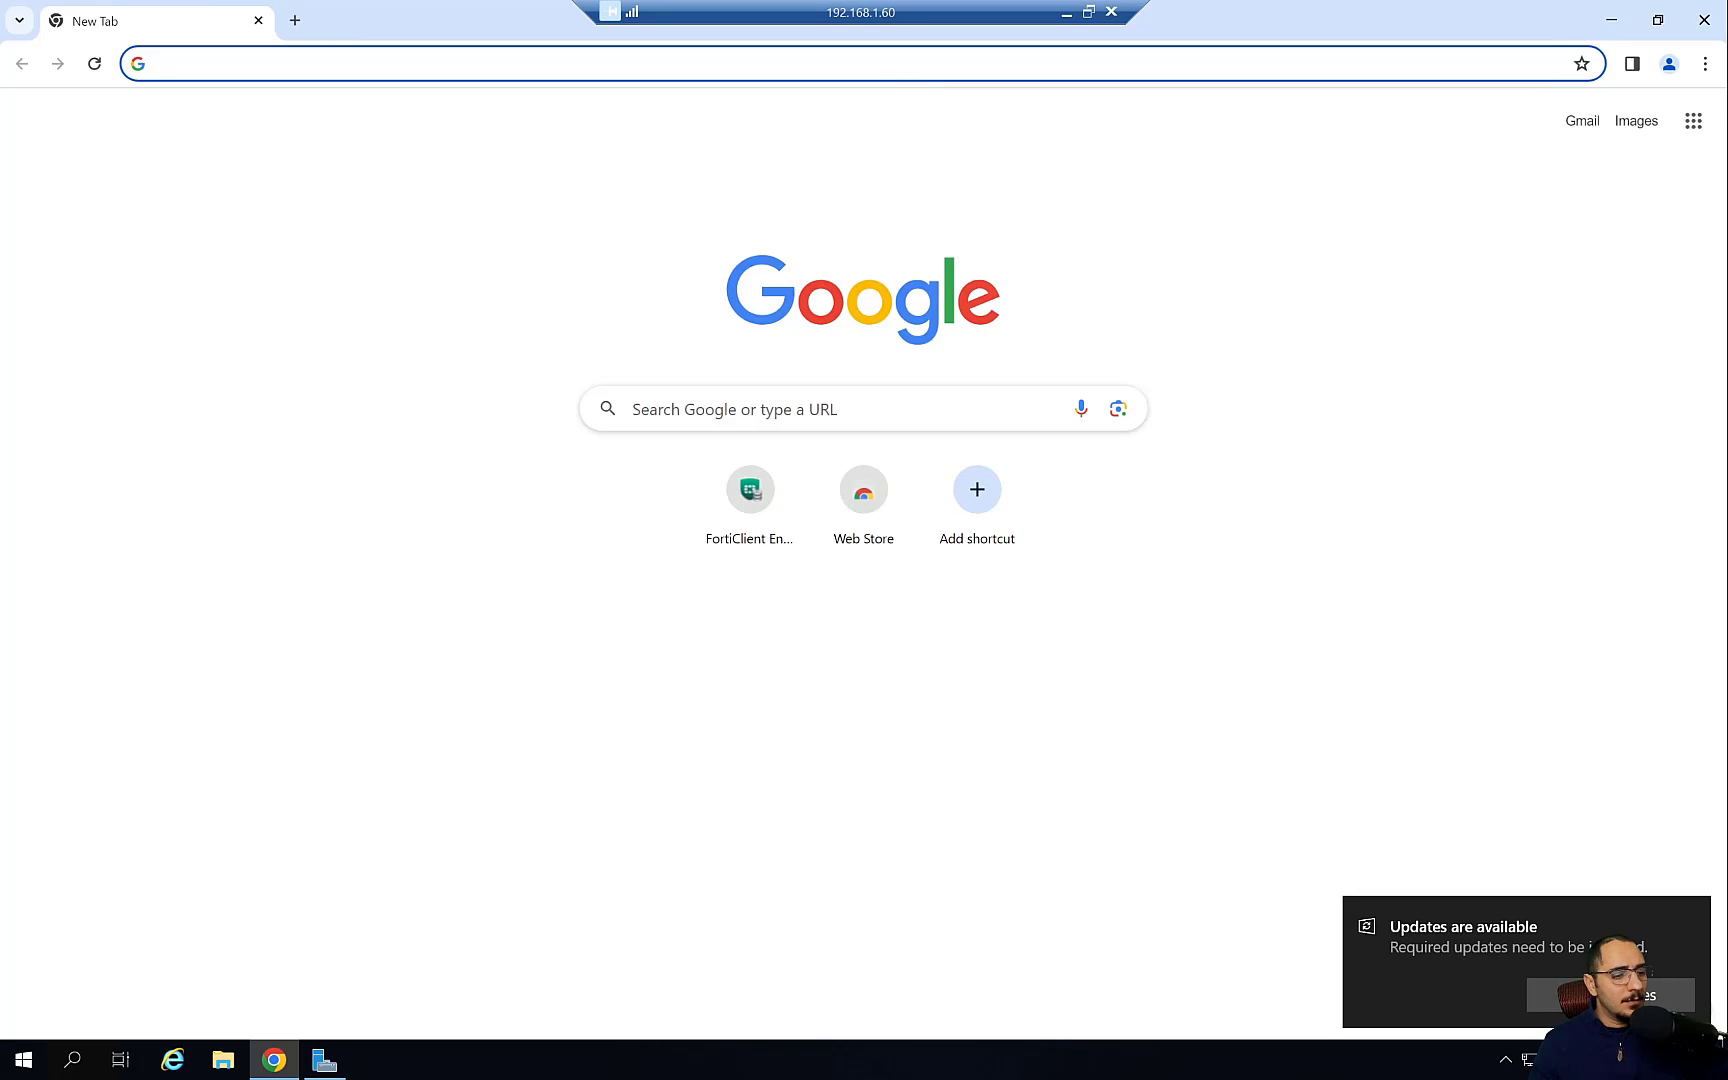
type("192.168.")
key("Return")
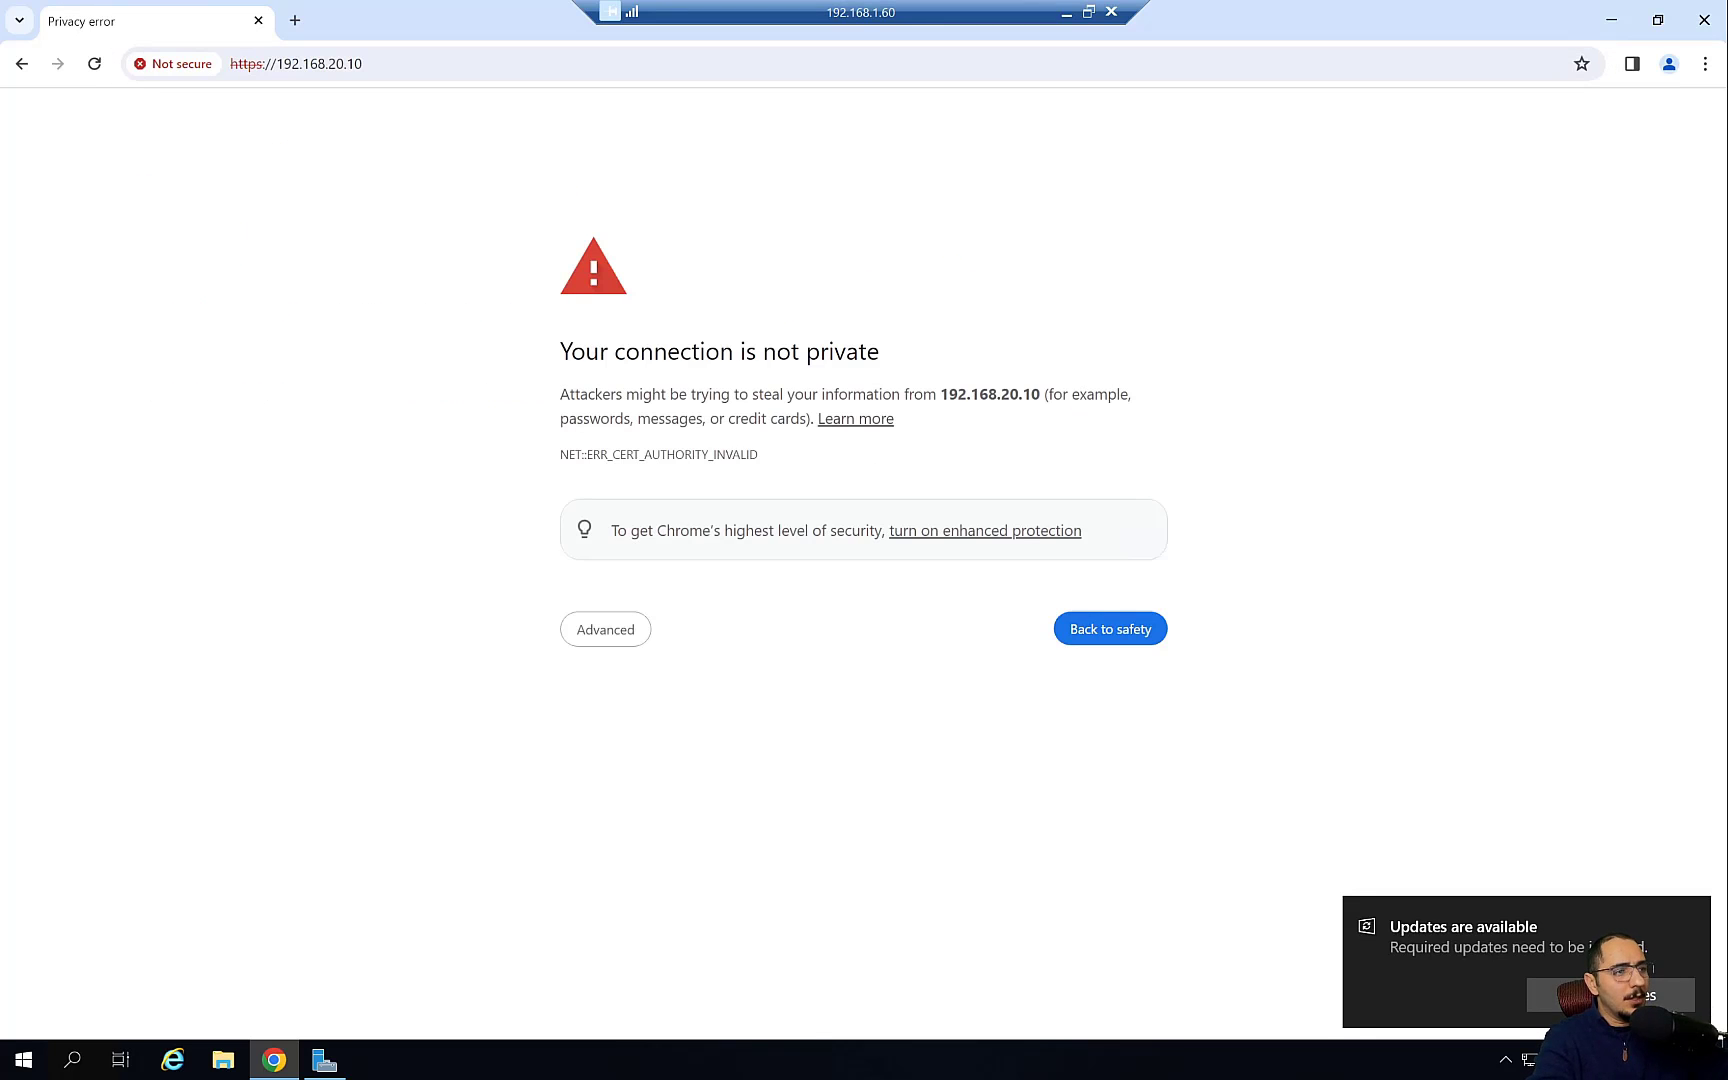
left_click(605, 629)
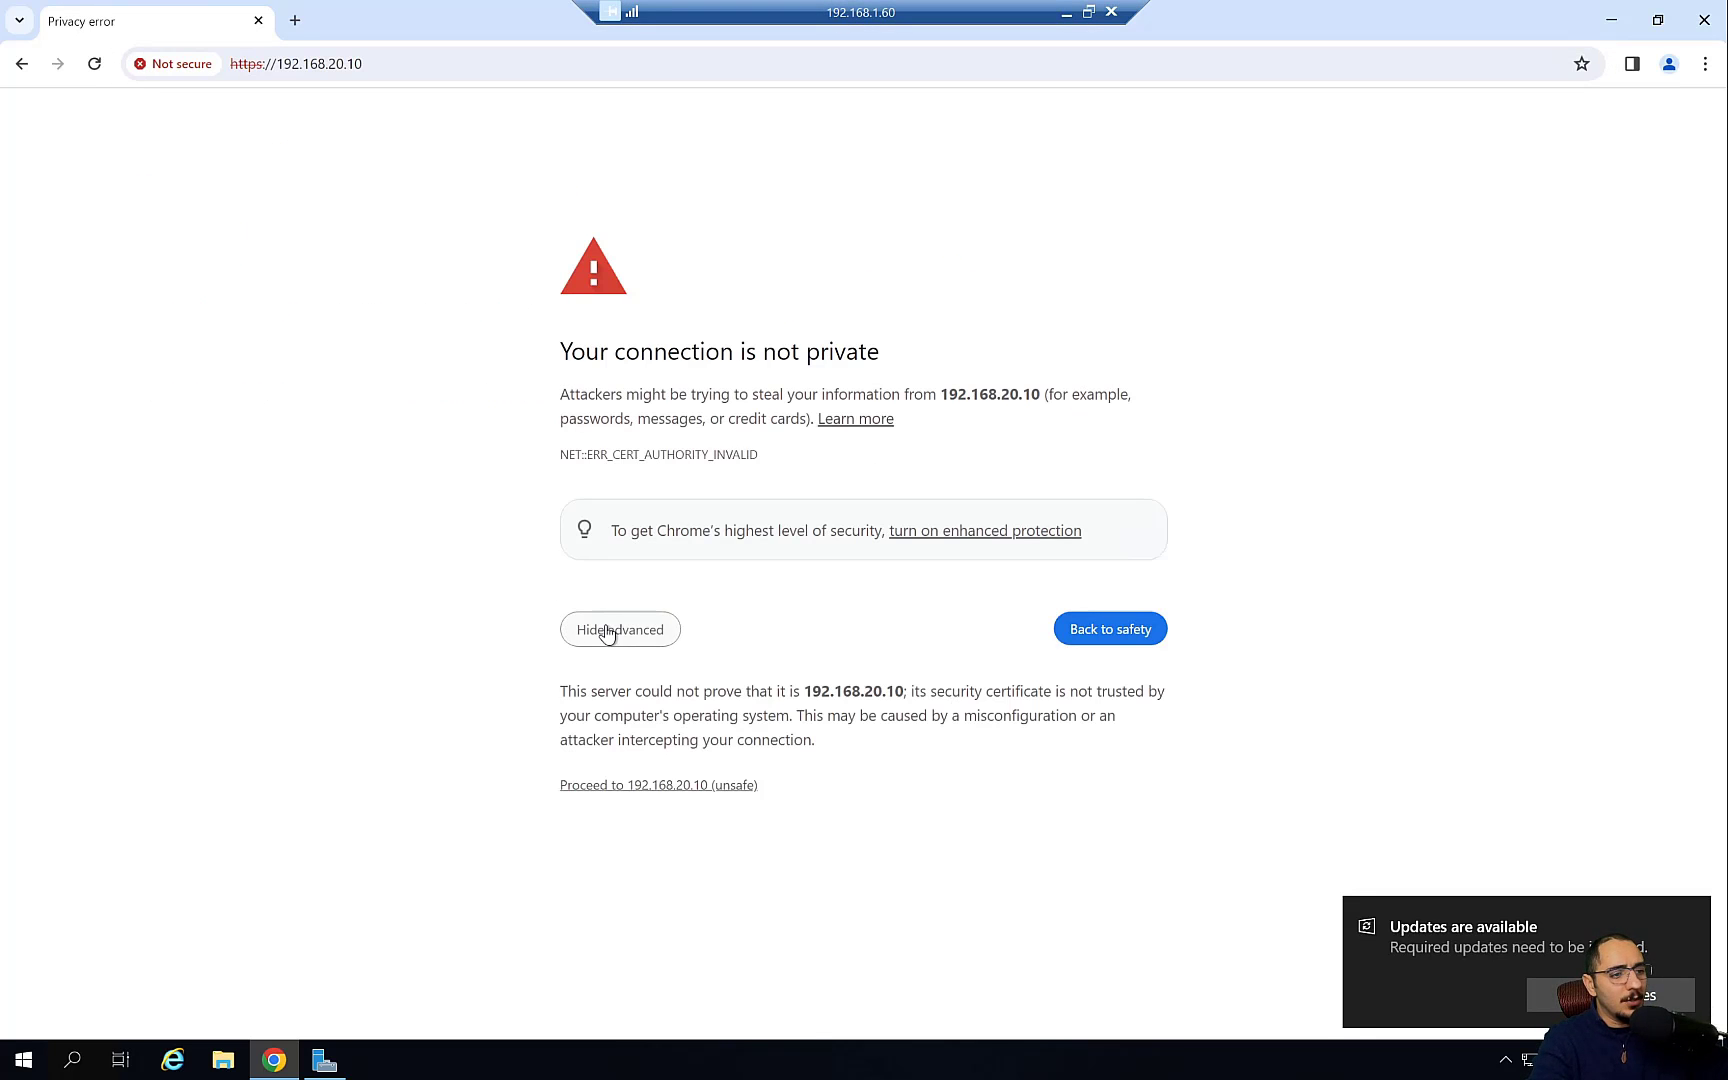
left_click(720, 790)
Sign in to FortiClient Endpoint Management Server as admin with the account password and dismiss the SSL certificate notice.
type("a")
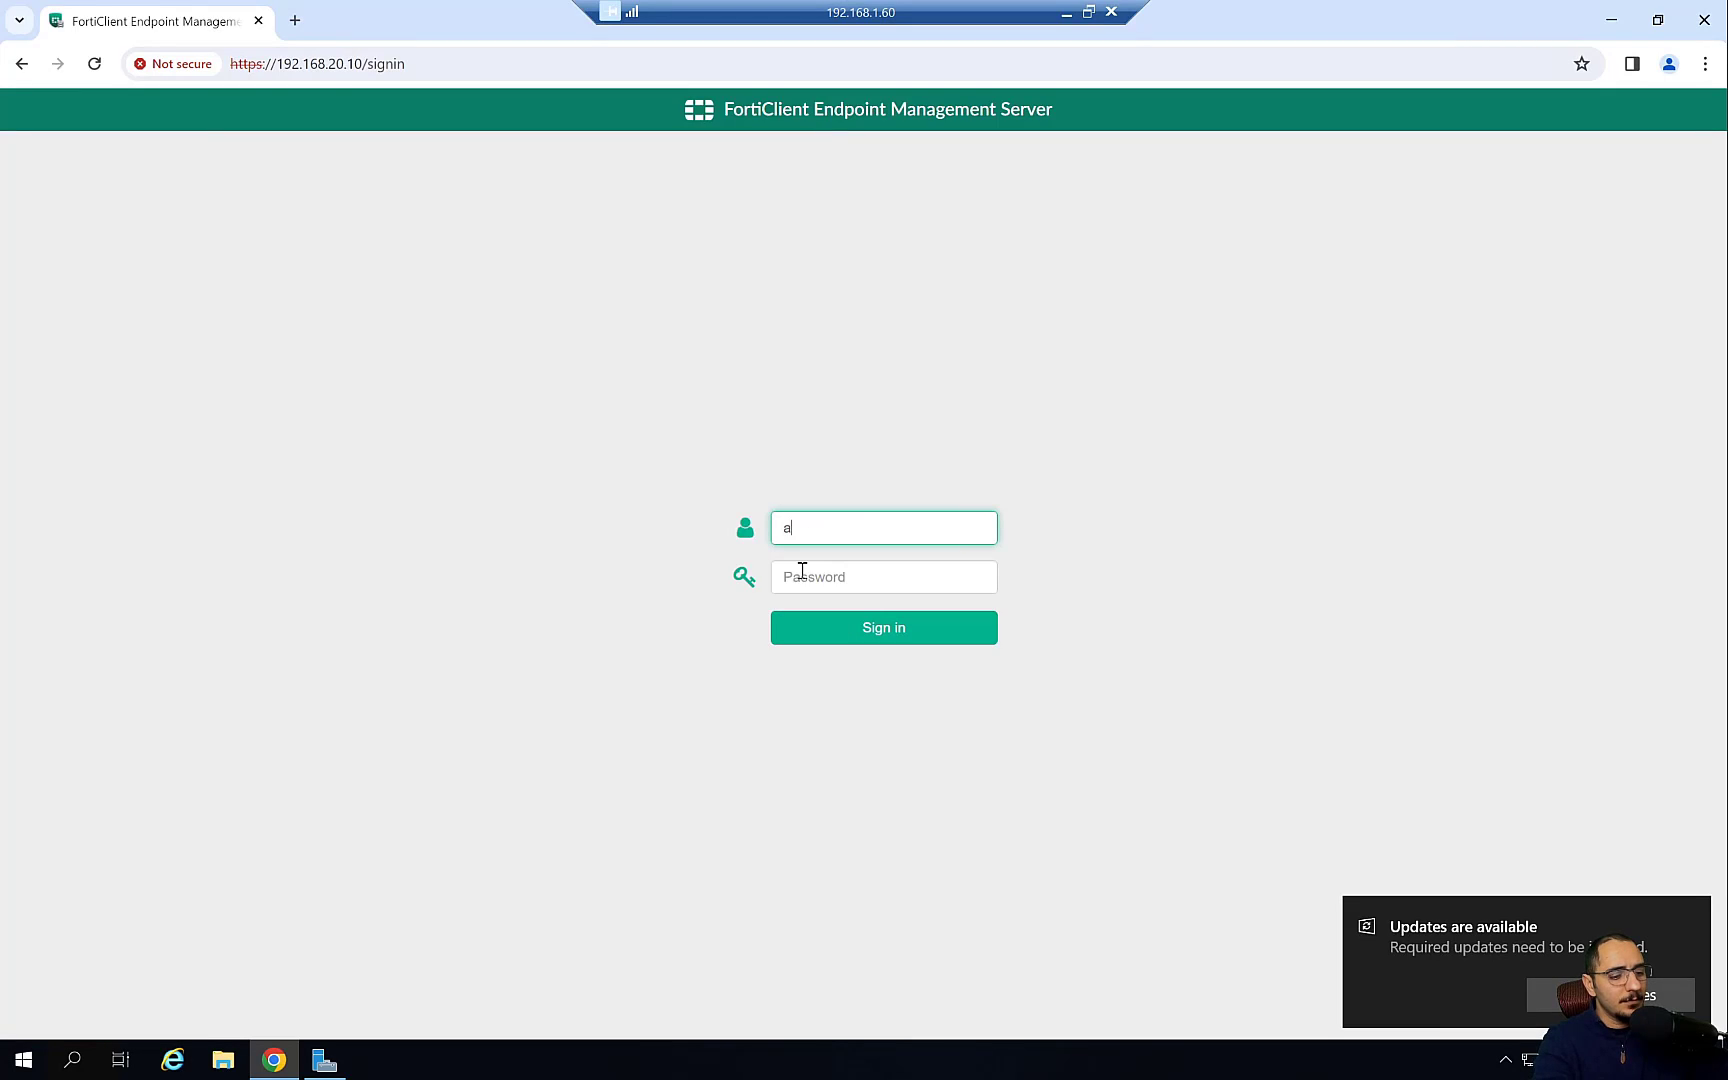
type("dmin")
left_click(802, 570)
type("•")
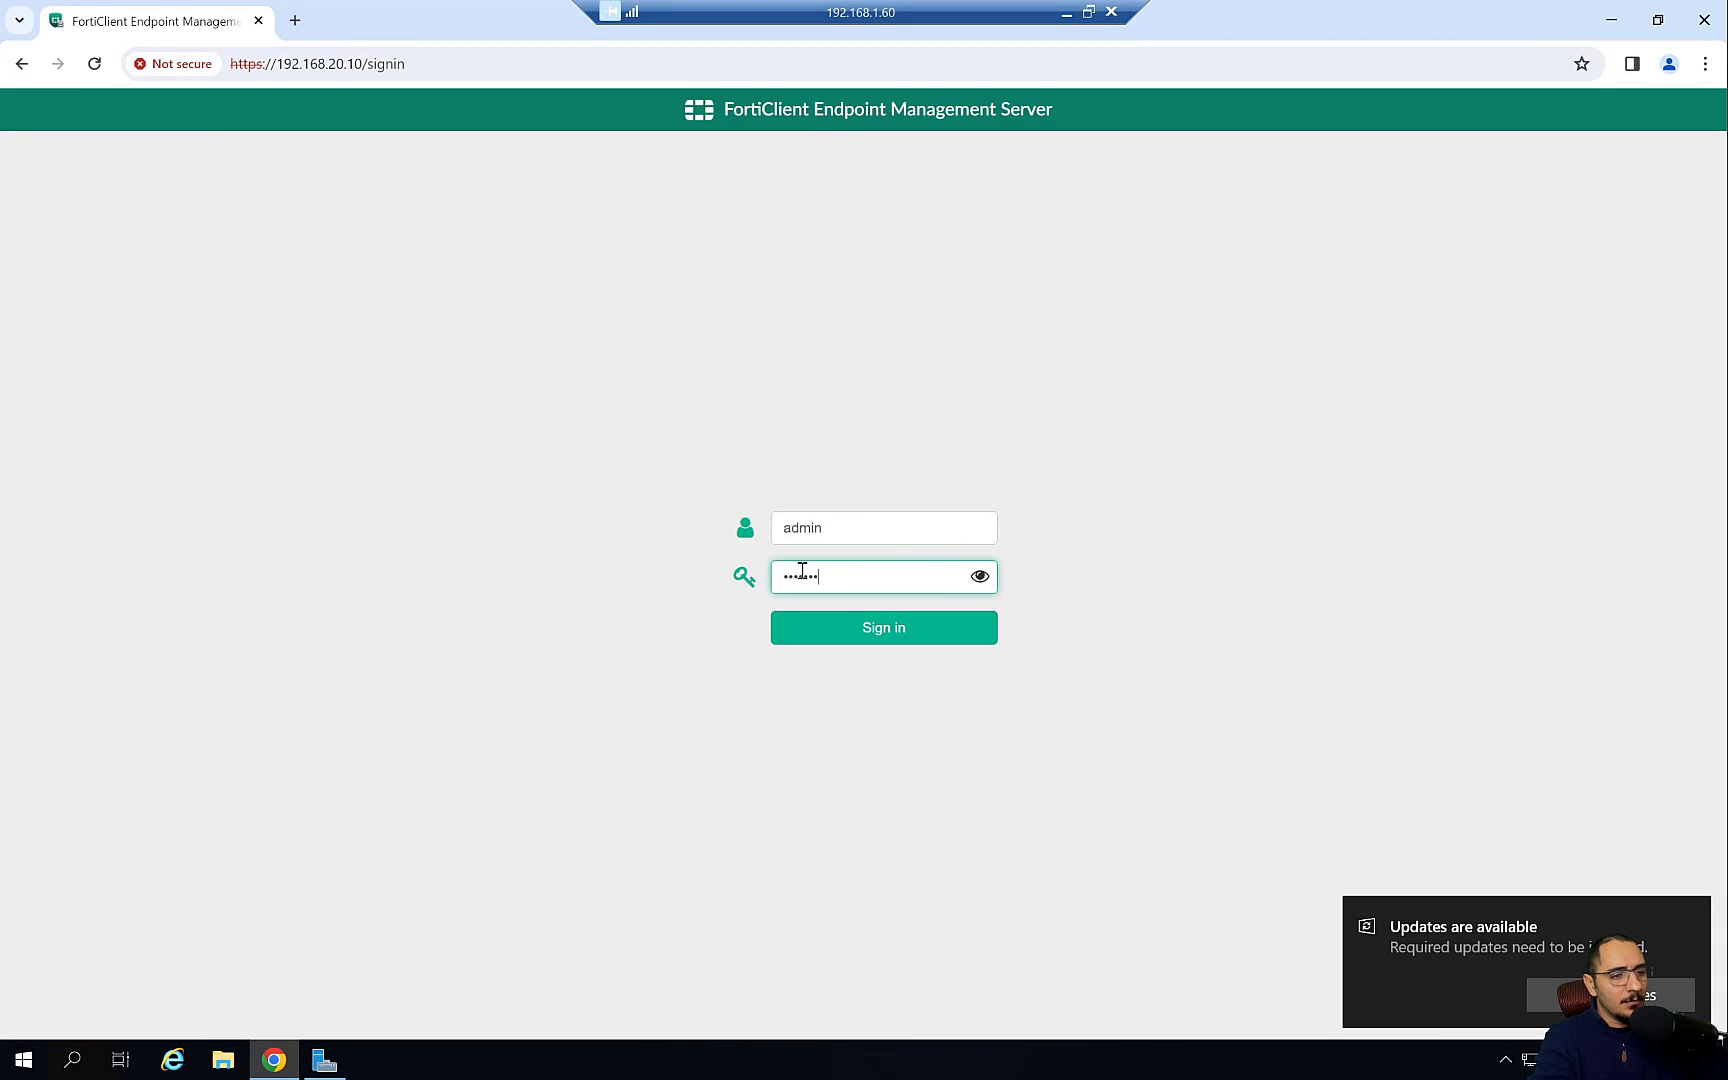
key("Return")
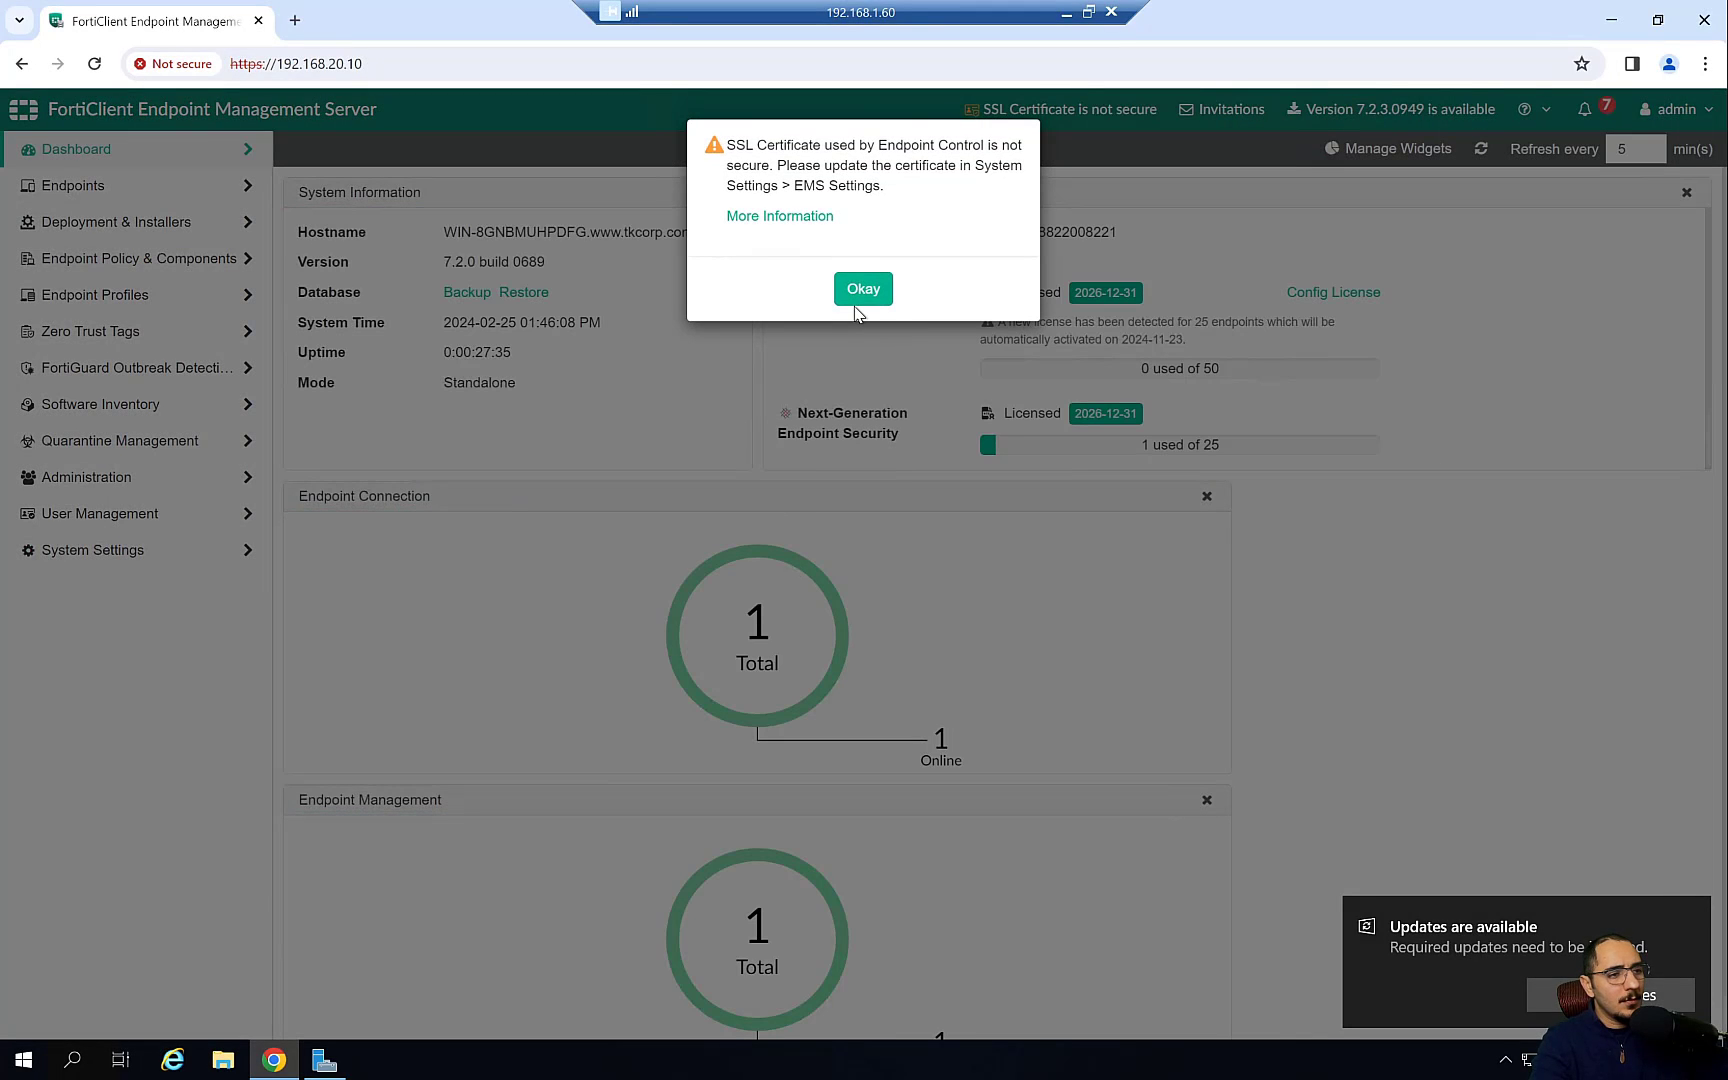
left_click(862, 289)
Check which endpoints carry the Admins and AV_Protection tags in the Zero Trust Tag Monitor.
left_click(102, 332)
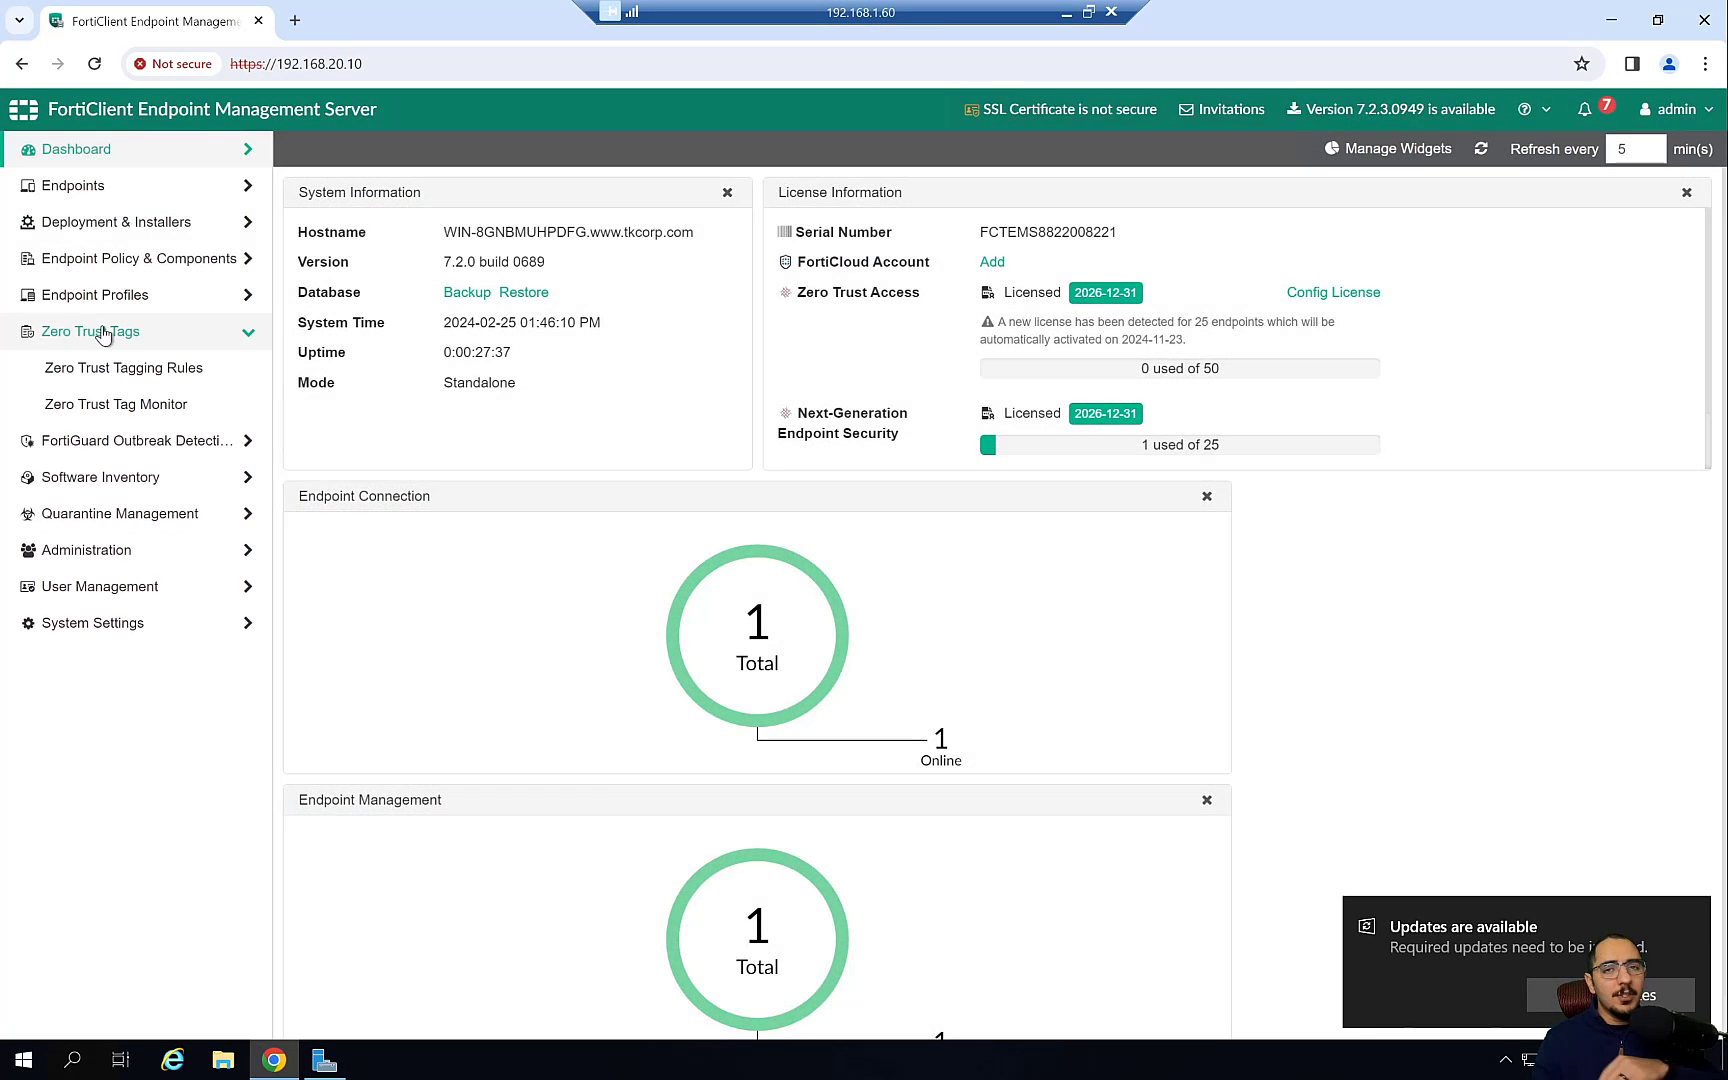
left_click(187, 404)
left_click(287, 258)
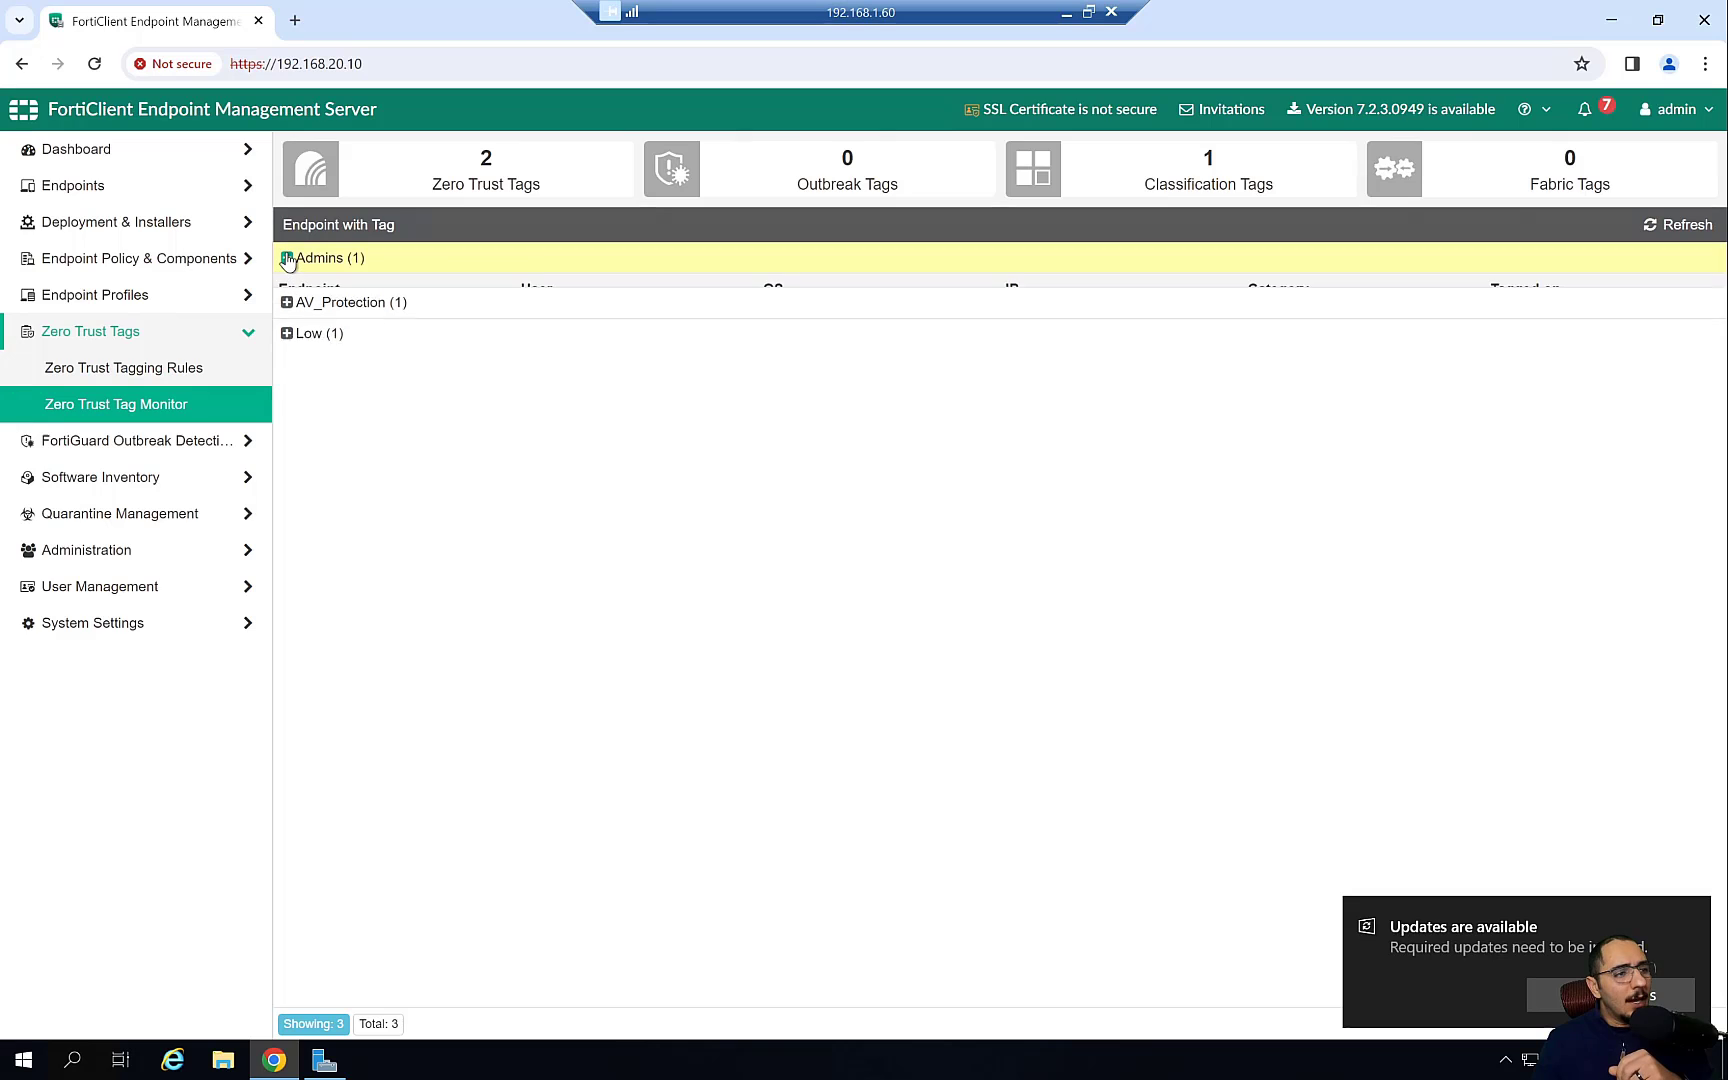
left_click(288, 395)
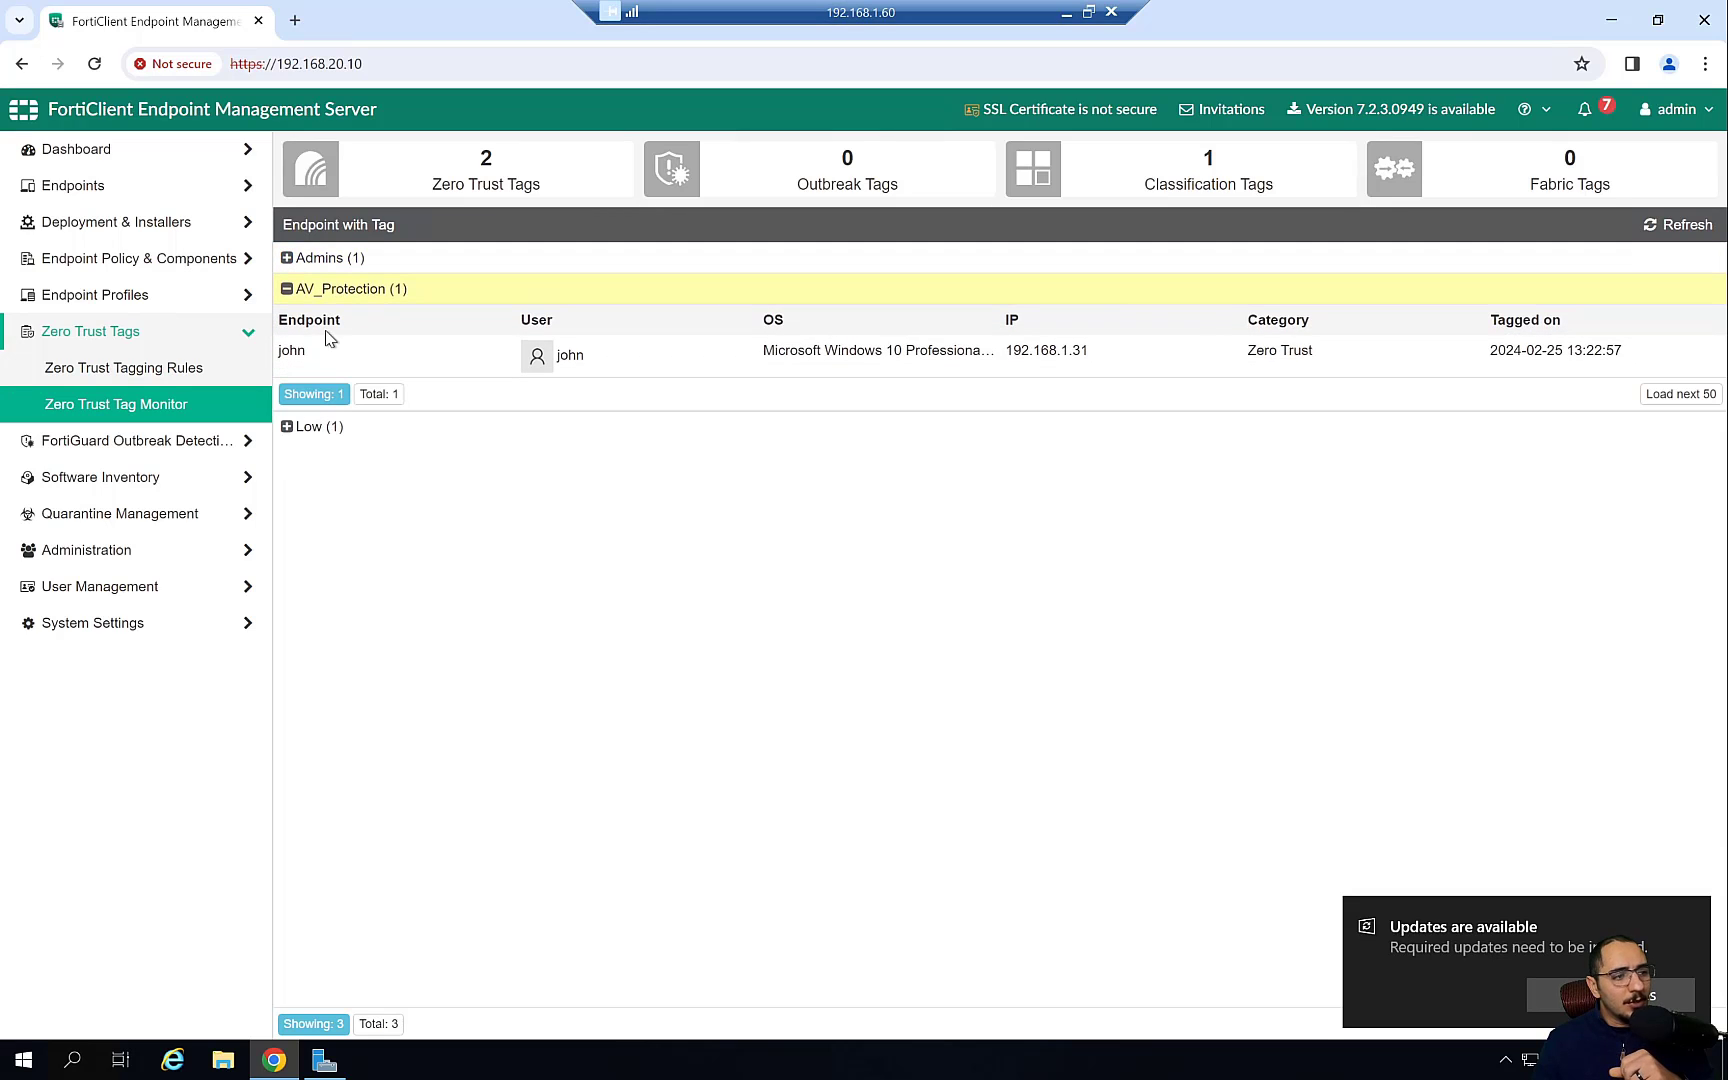
Review the Remote-Users-Group tagging rule set and its User in AD Group rule, then cancel the rule editor.
left_click(132, 368)
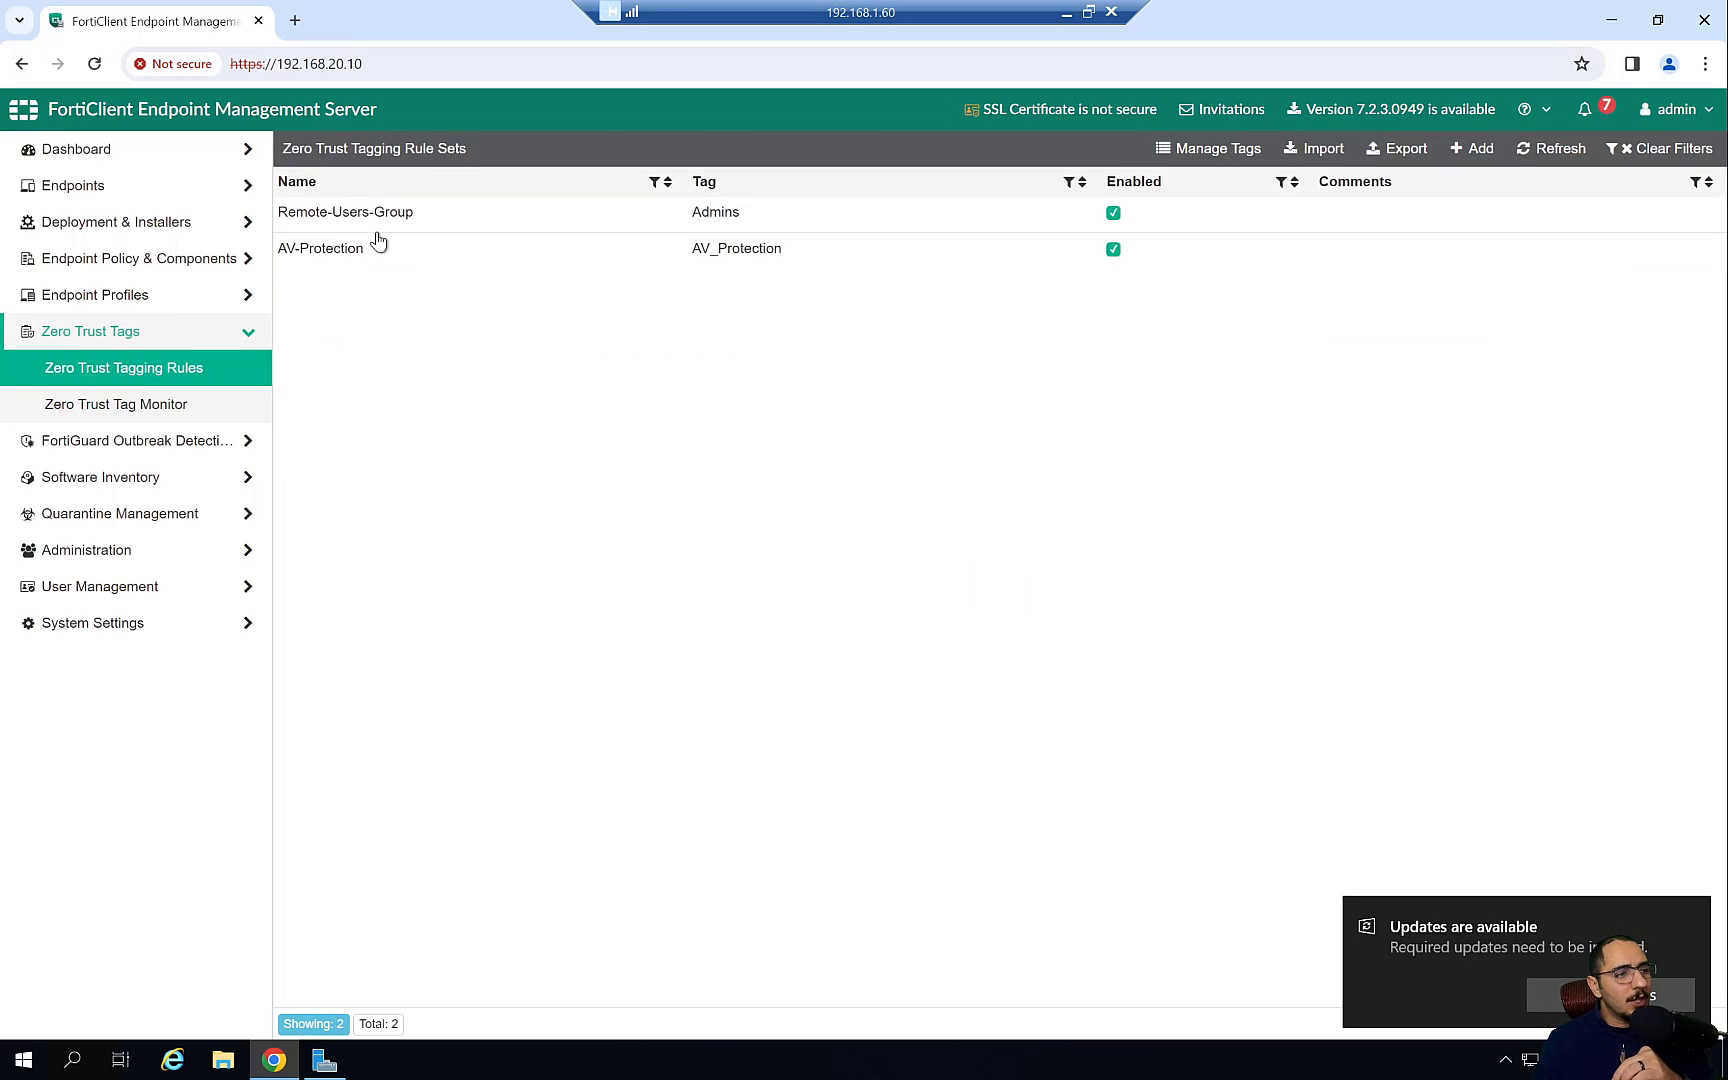
left_click(420, 213)
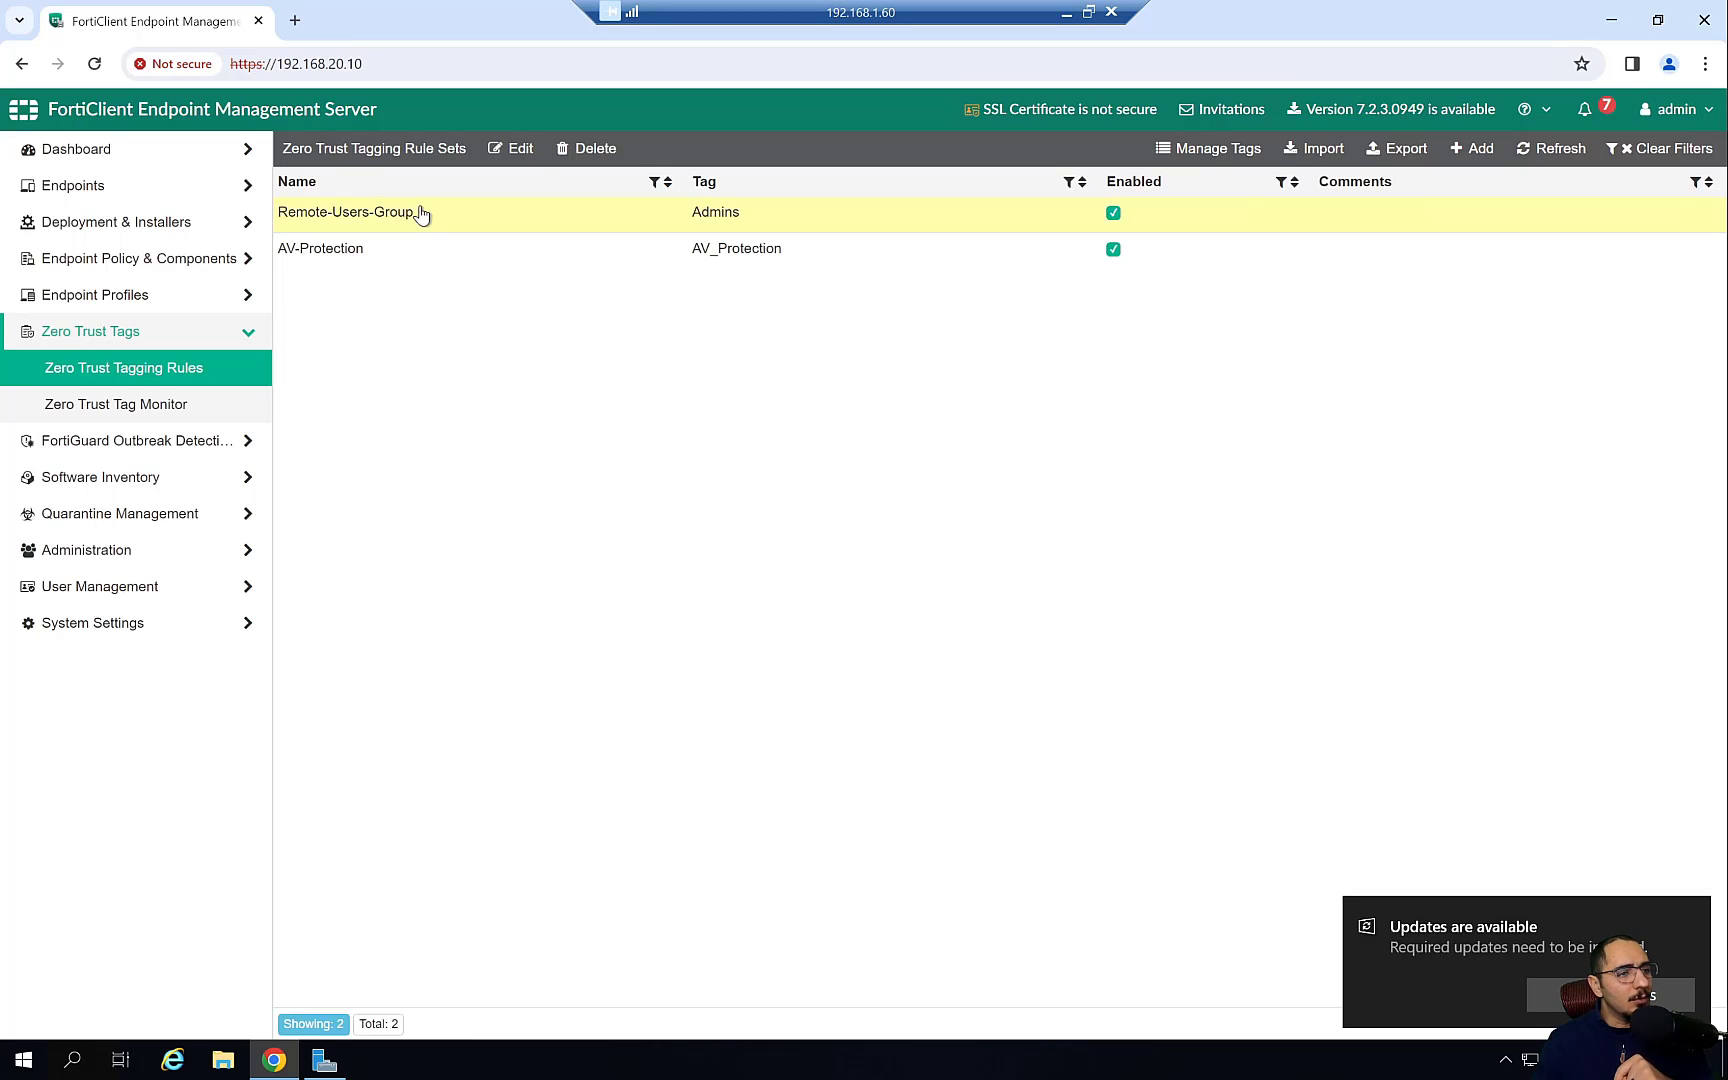
left_click(511, 148)
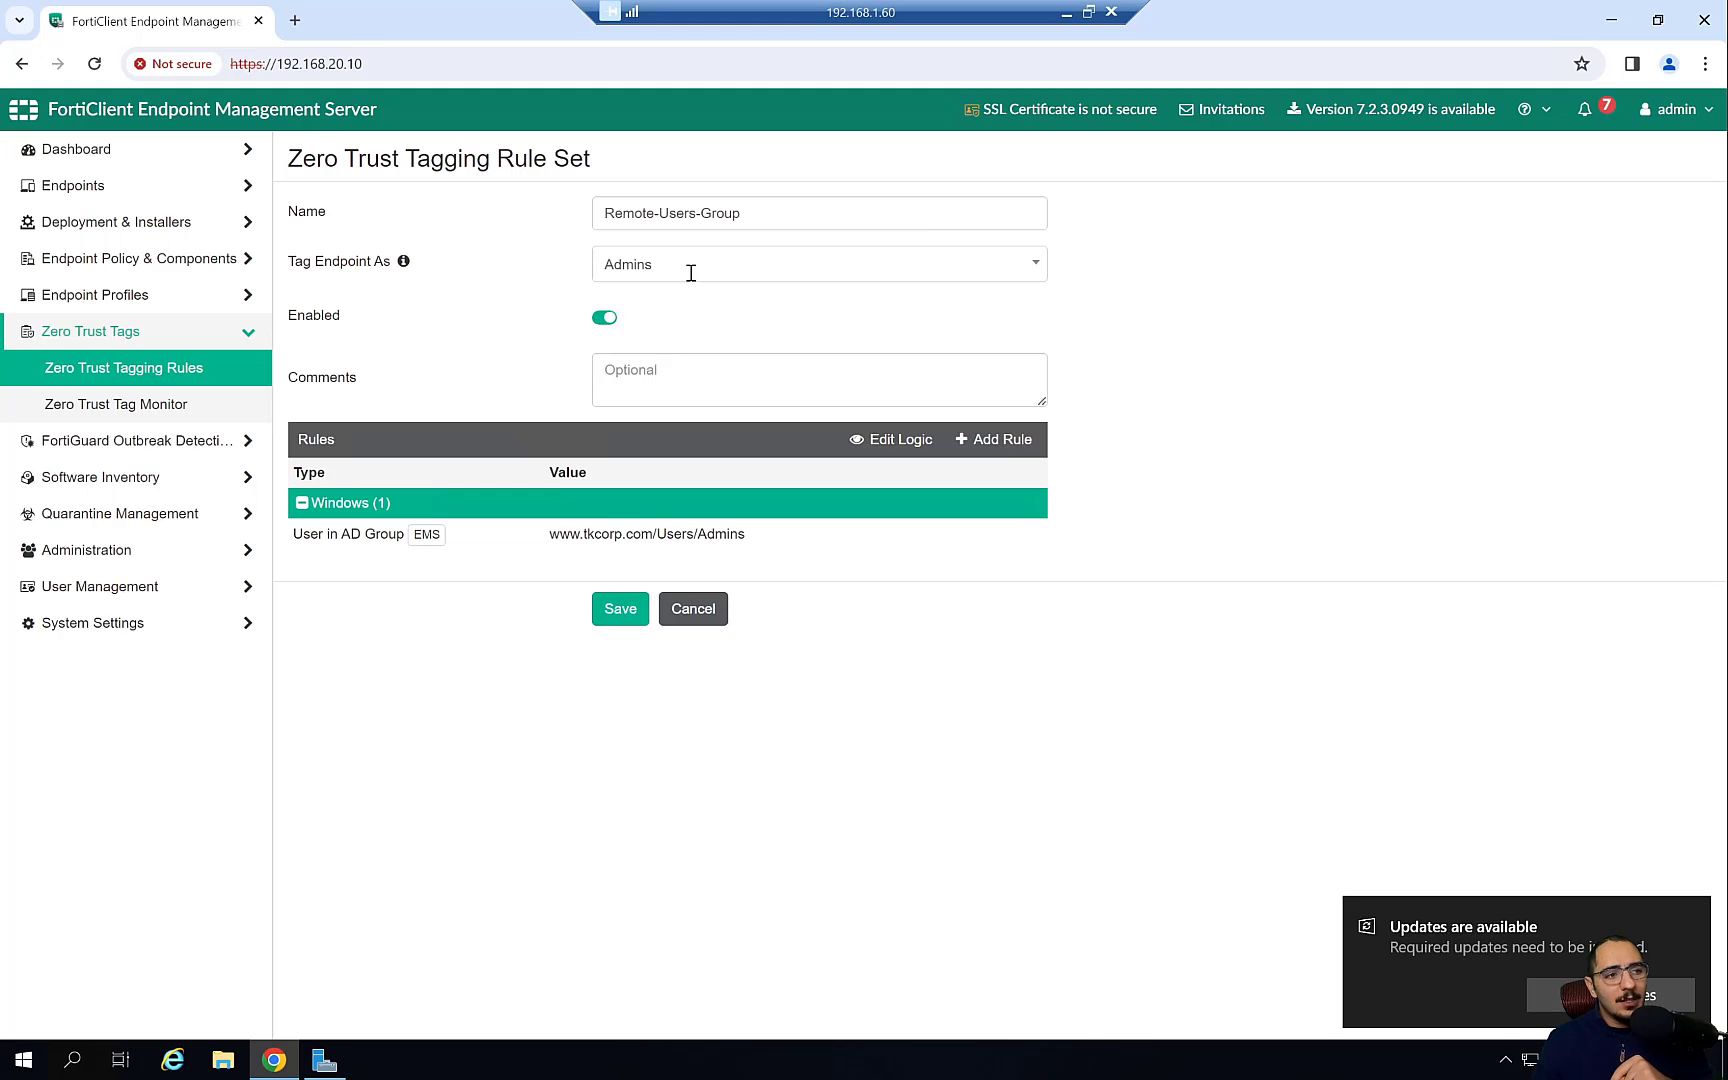
left_click(690, 272)
left_click(495, 288)
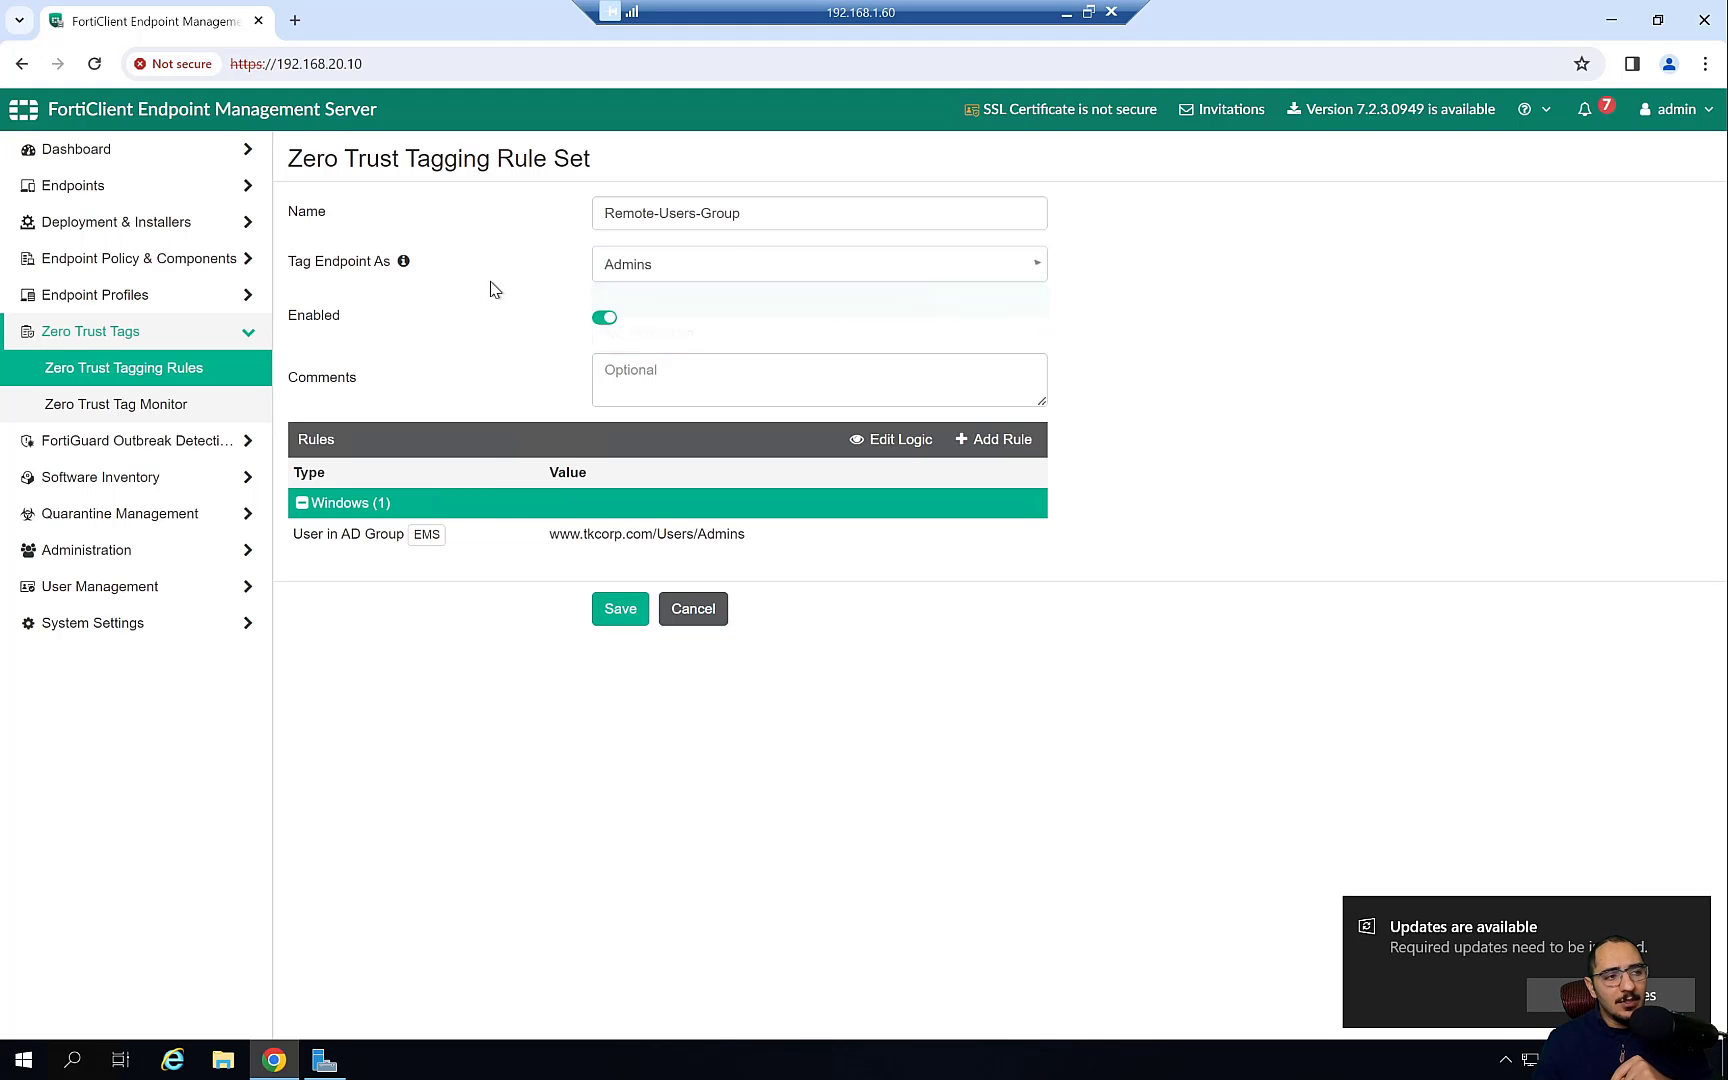
left_click(525, 550)
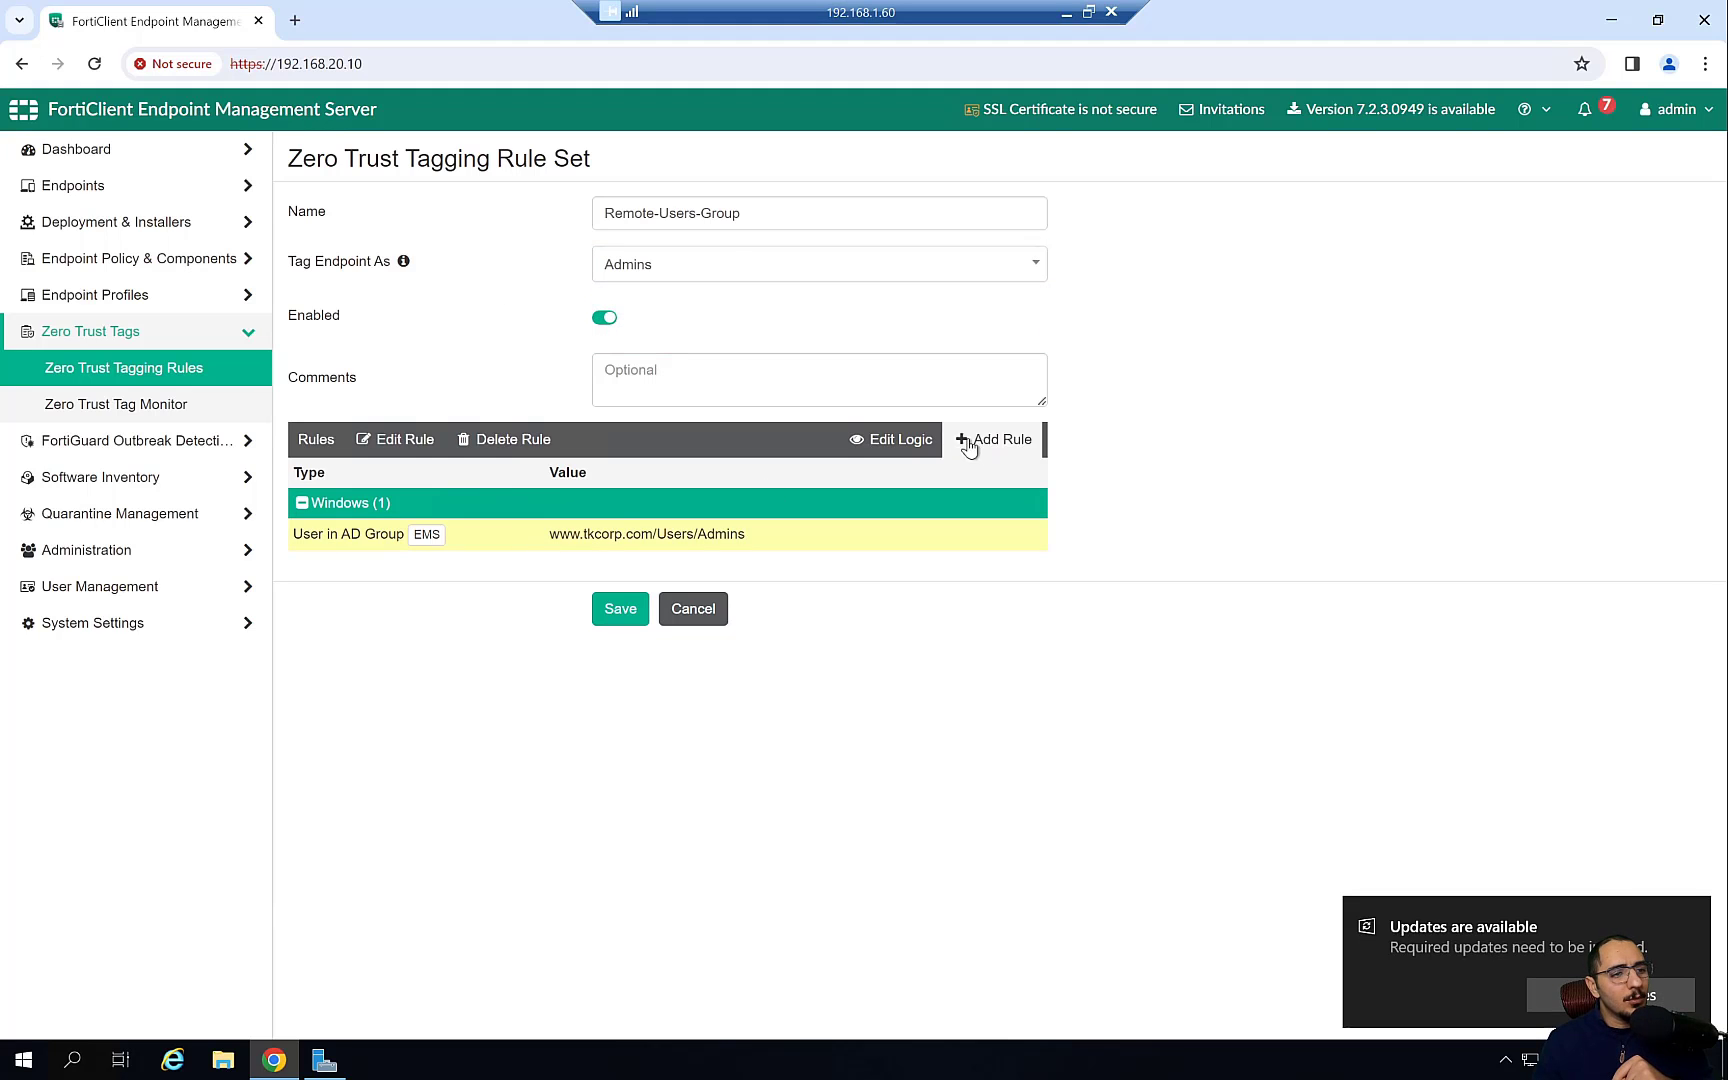
left_click(405, 440)
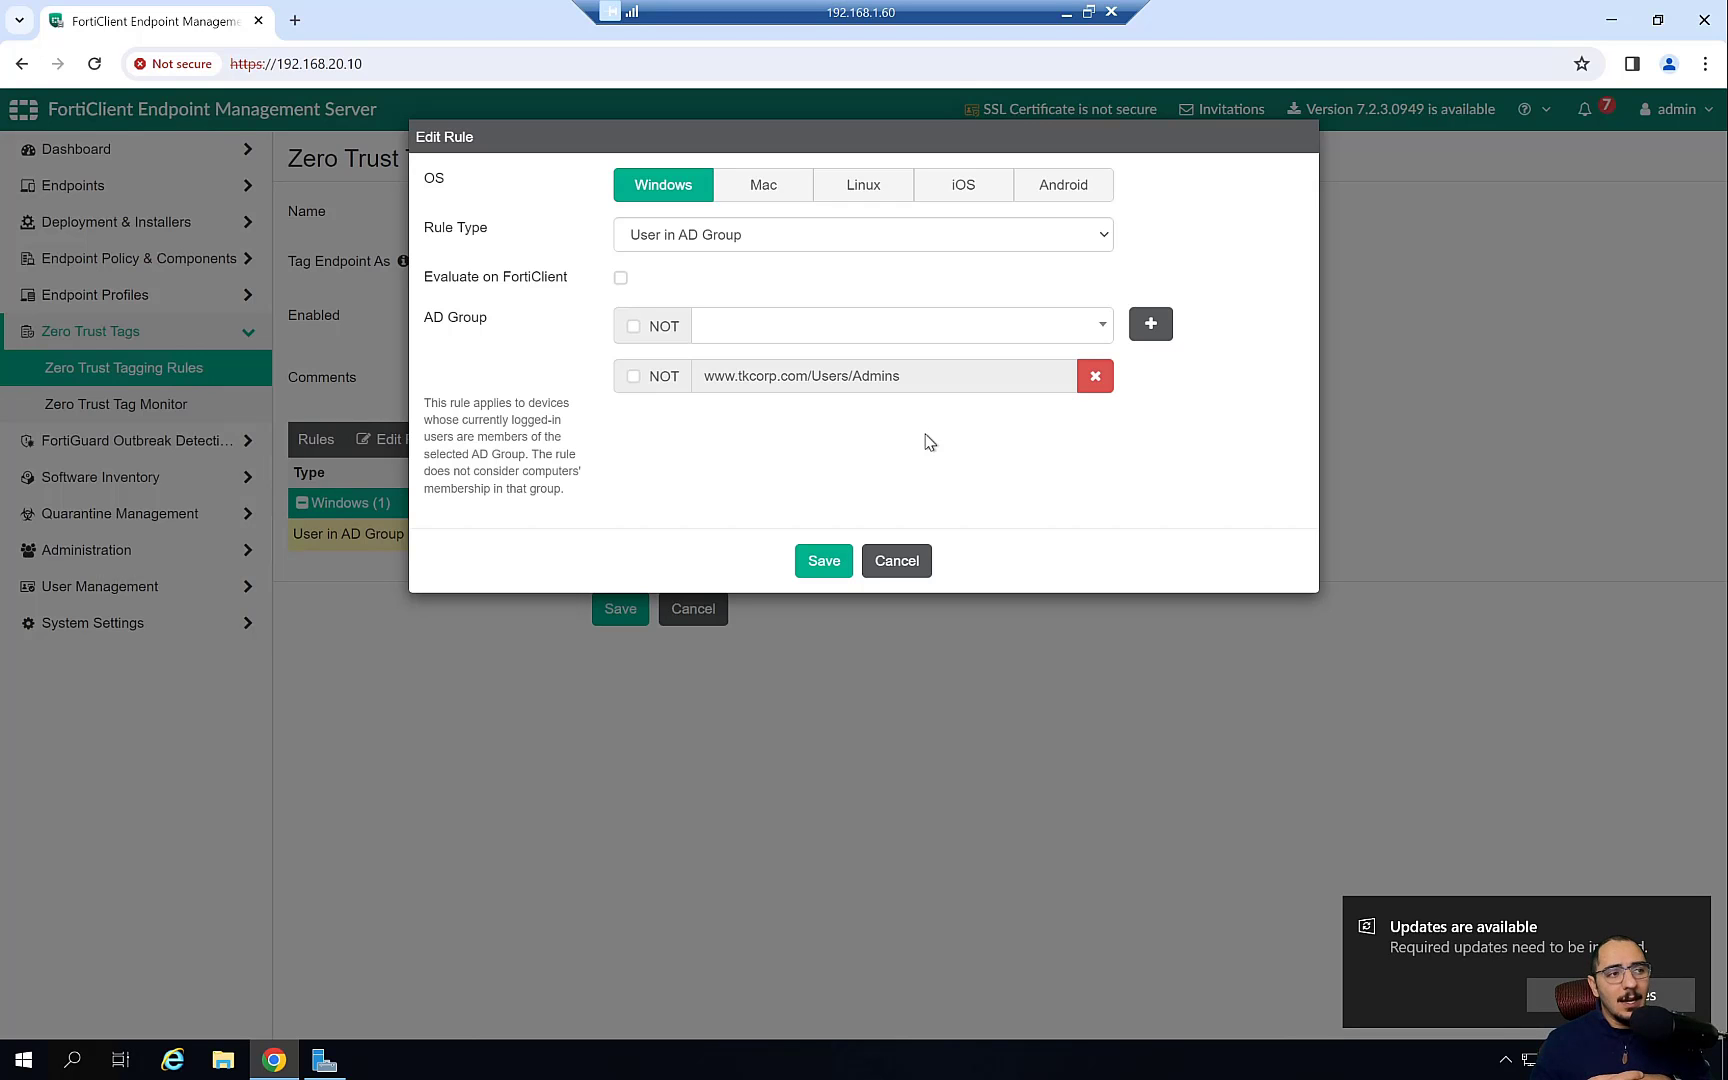
left_click(910, 561)
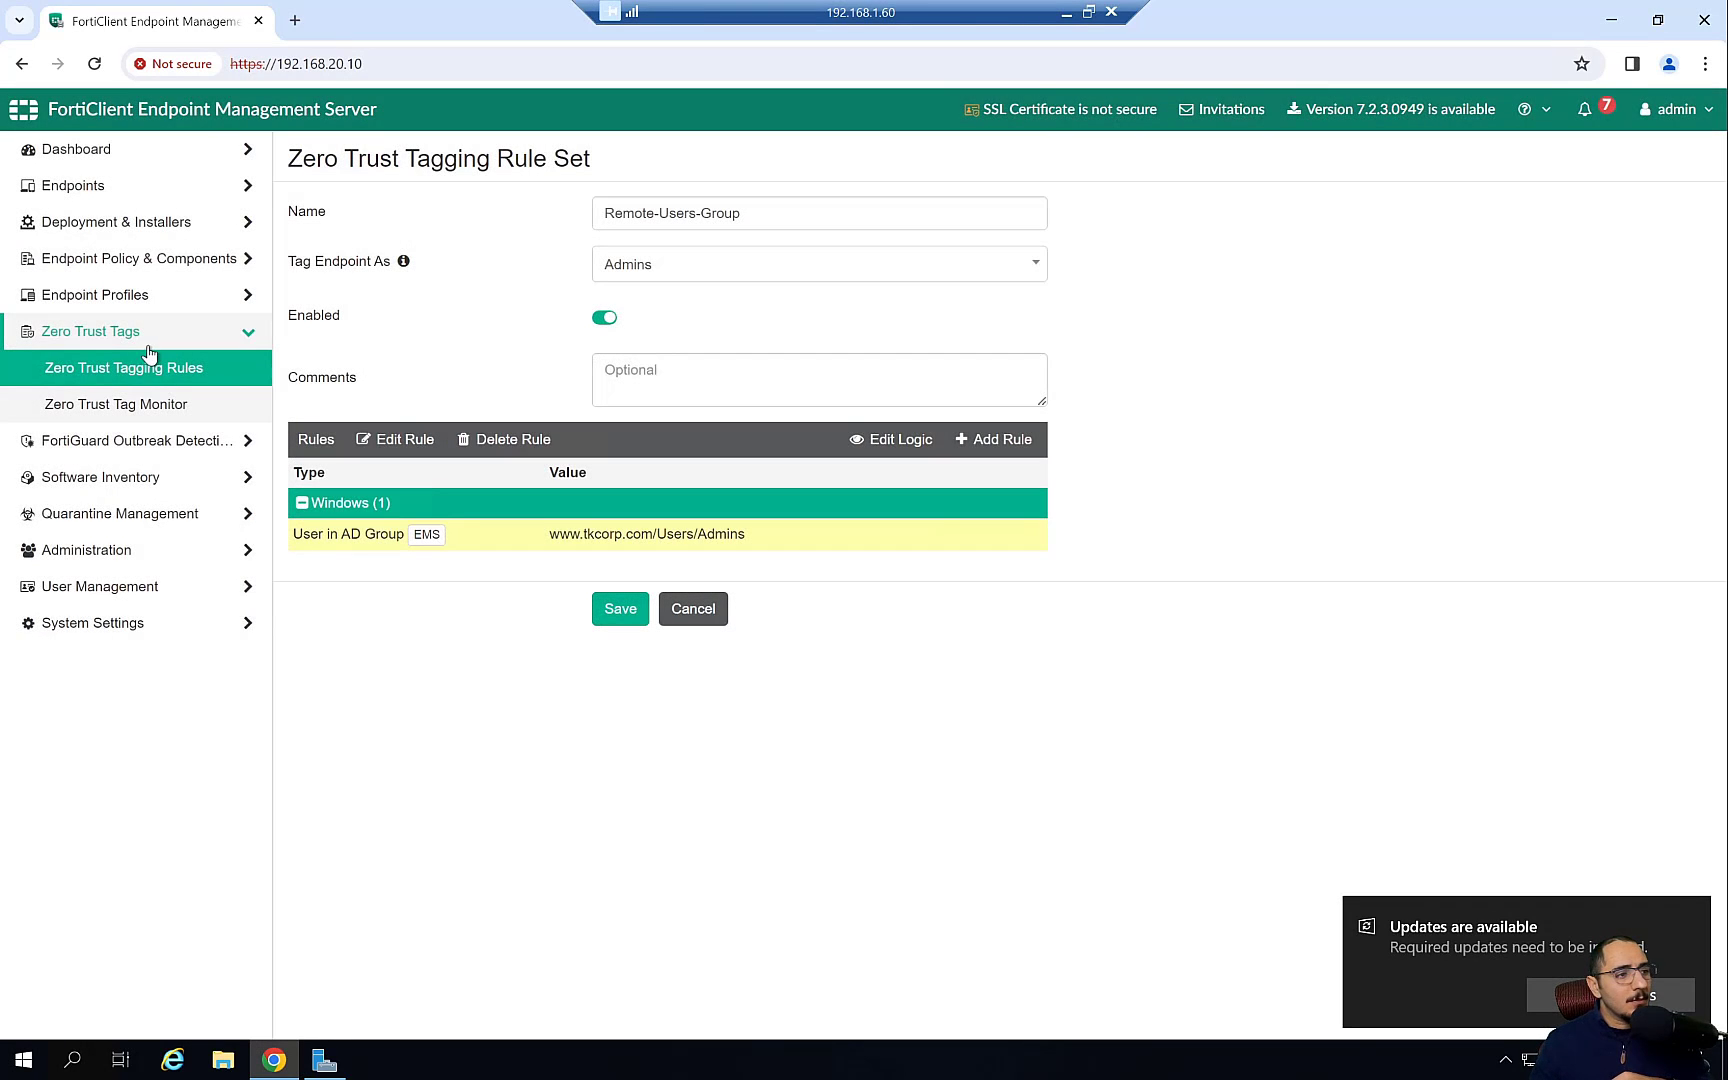
Open the AV-Protection tagging rule set to review its assigned tag and antivirus rule.
left_click(198, 383)
left_click(590, 252)
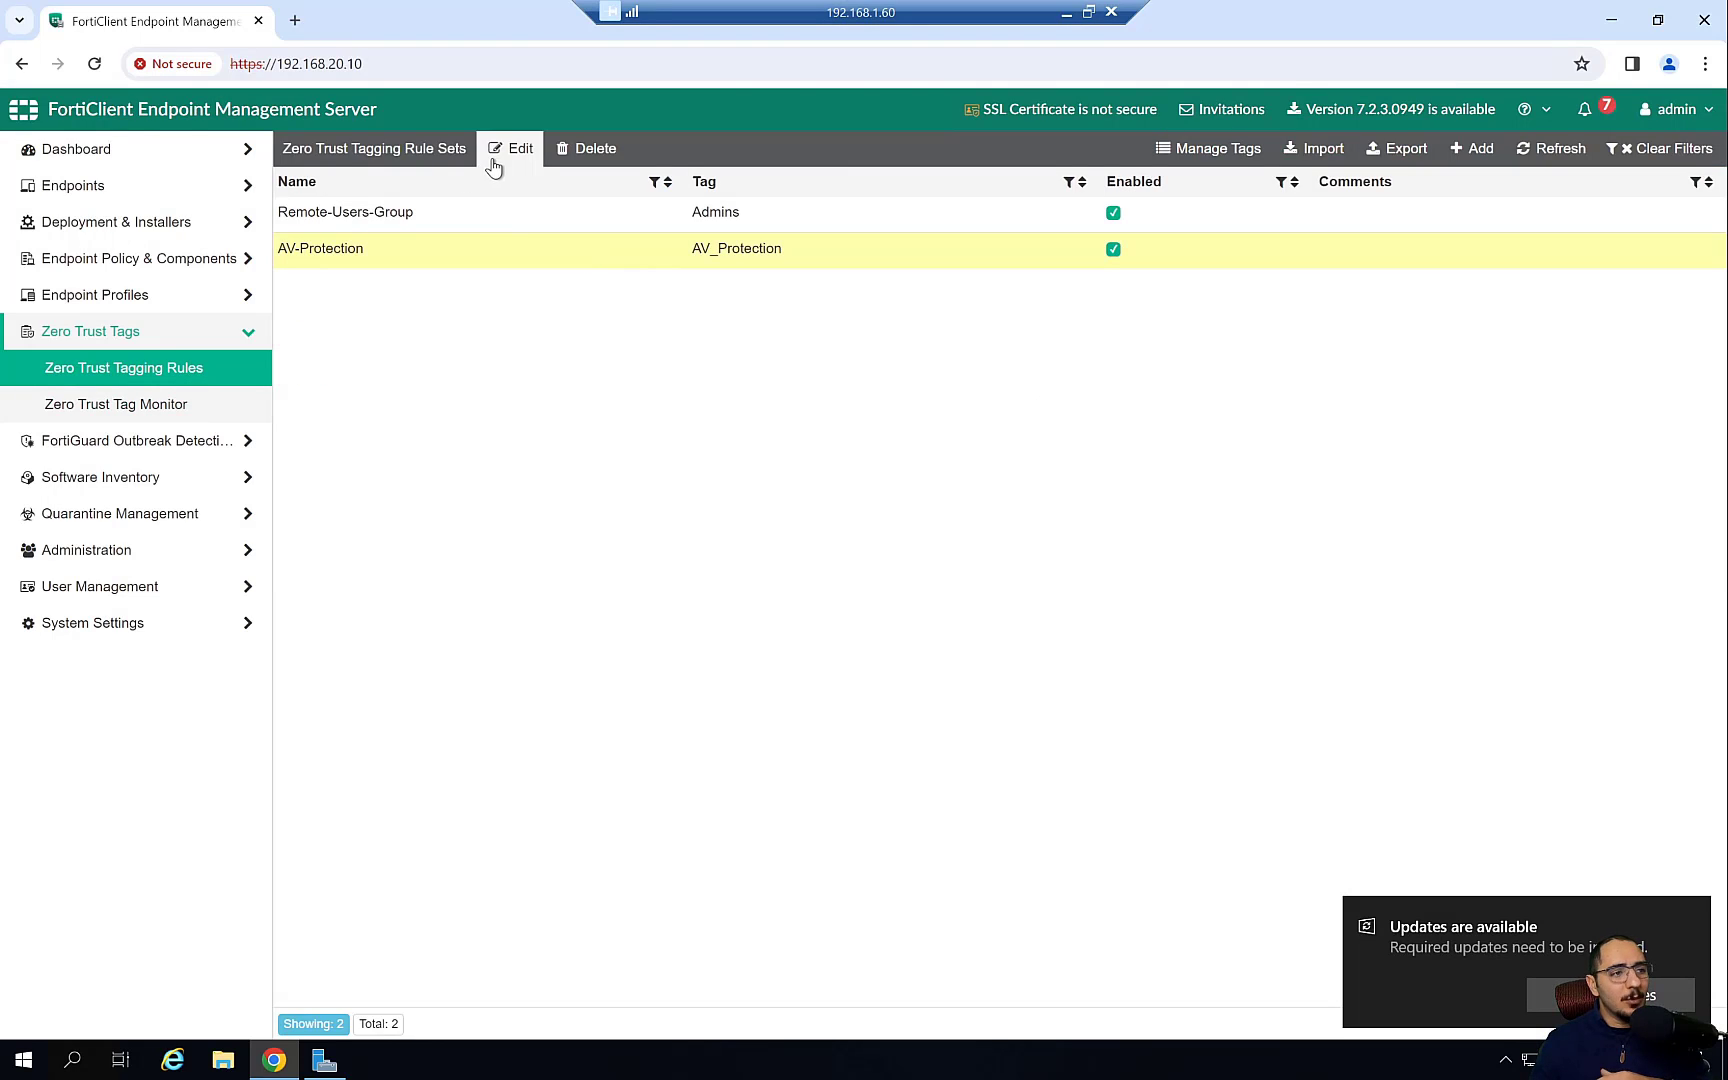
left_click(500, 150)
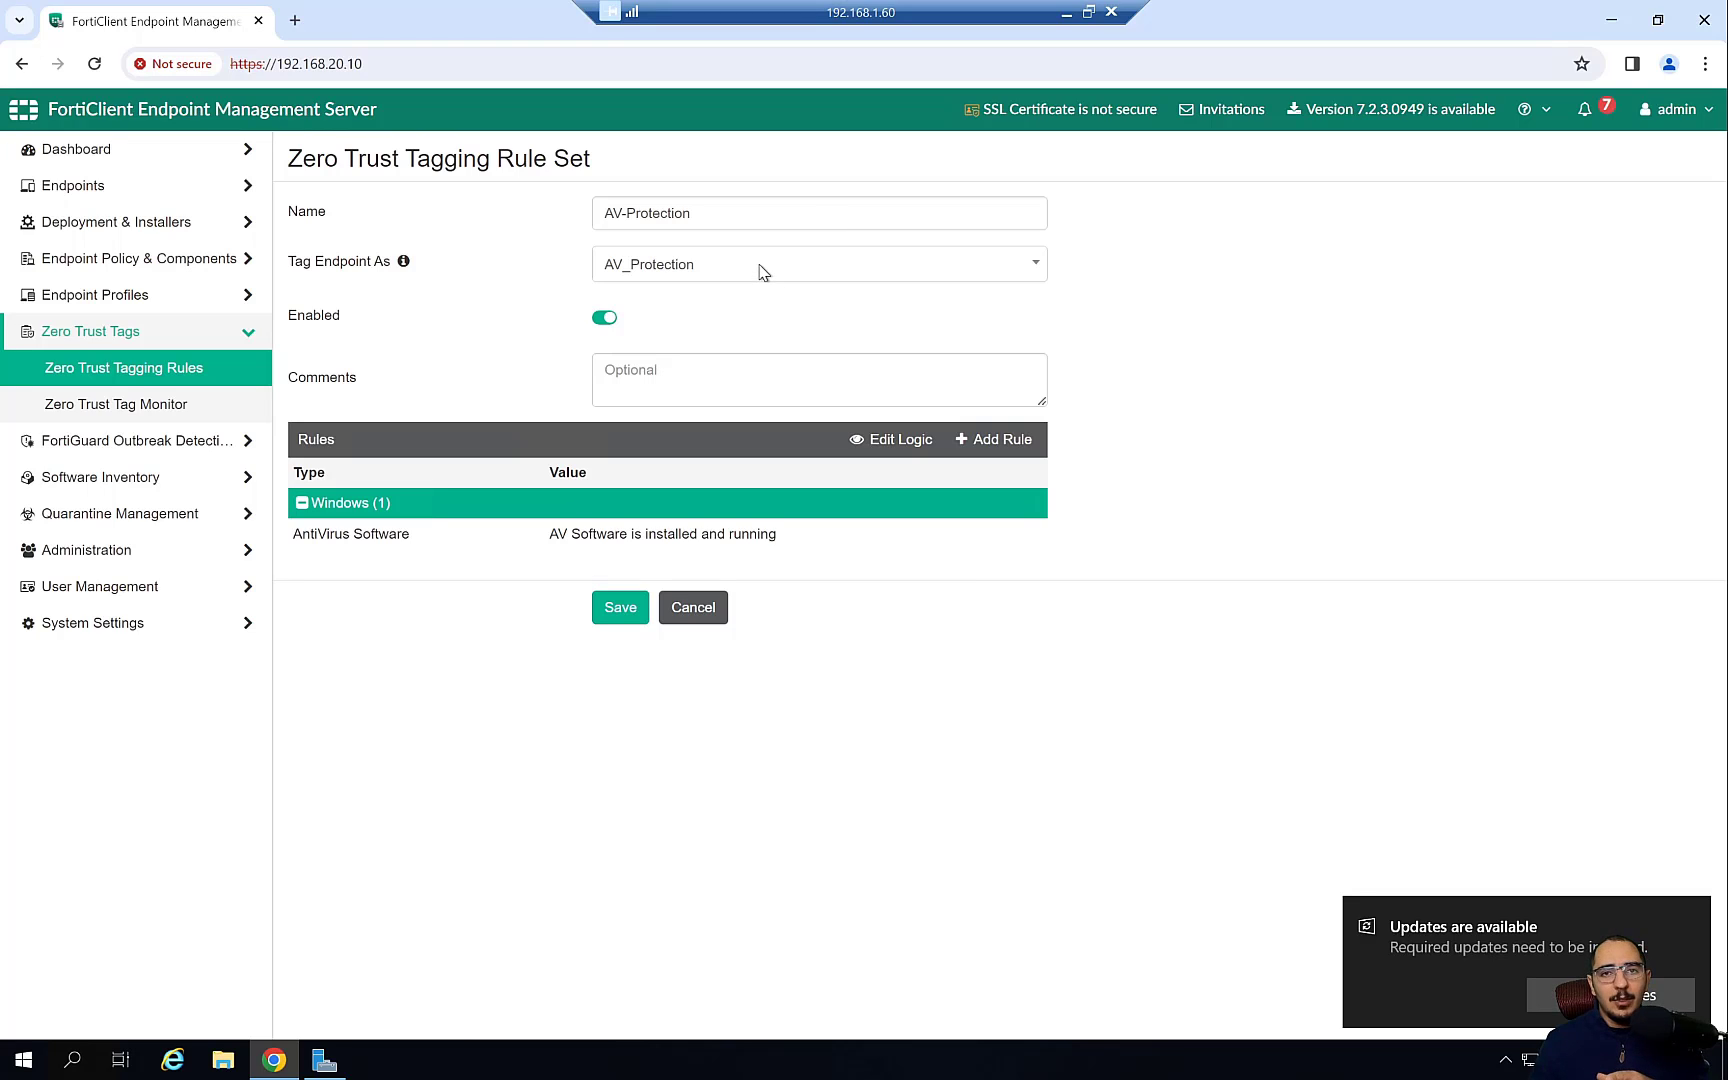
Open the Remote-Users endpoint policy for editing from the managed endpoint policies.
left_click(146, 302)
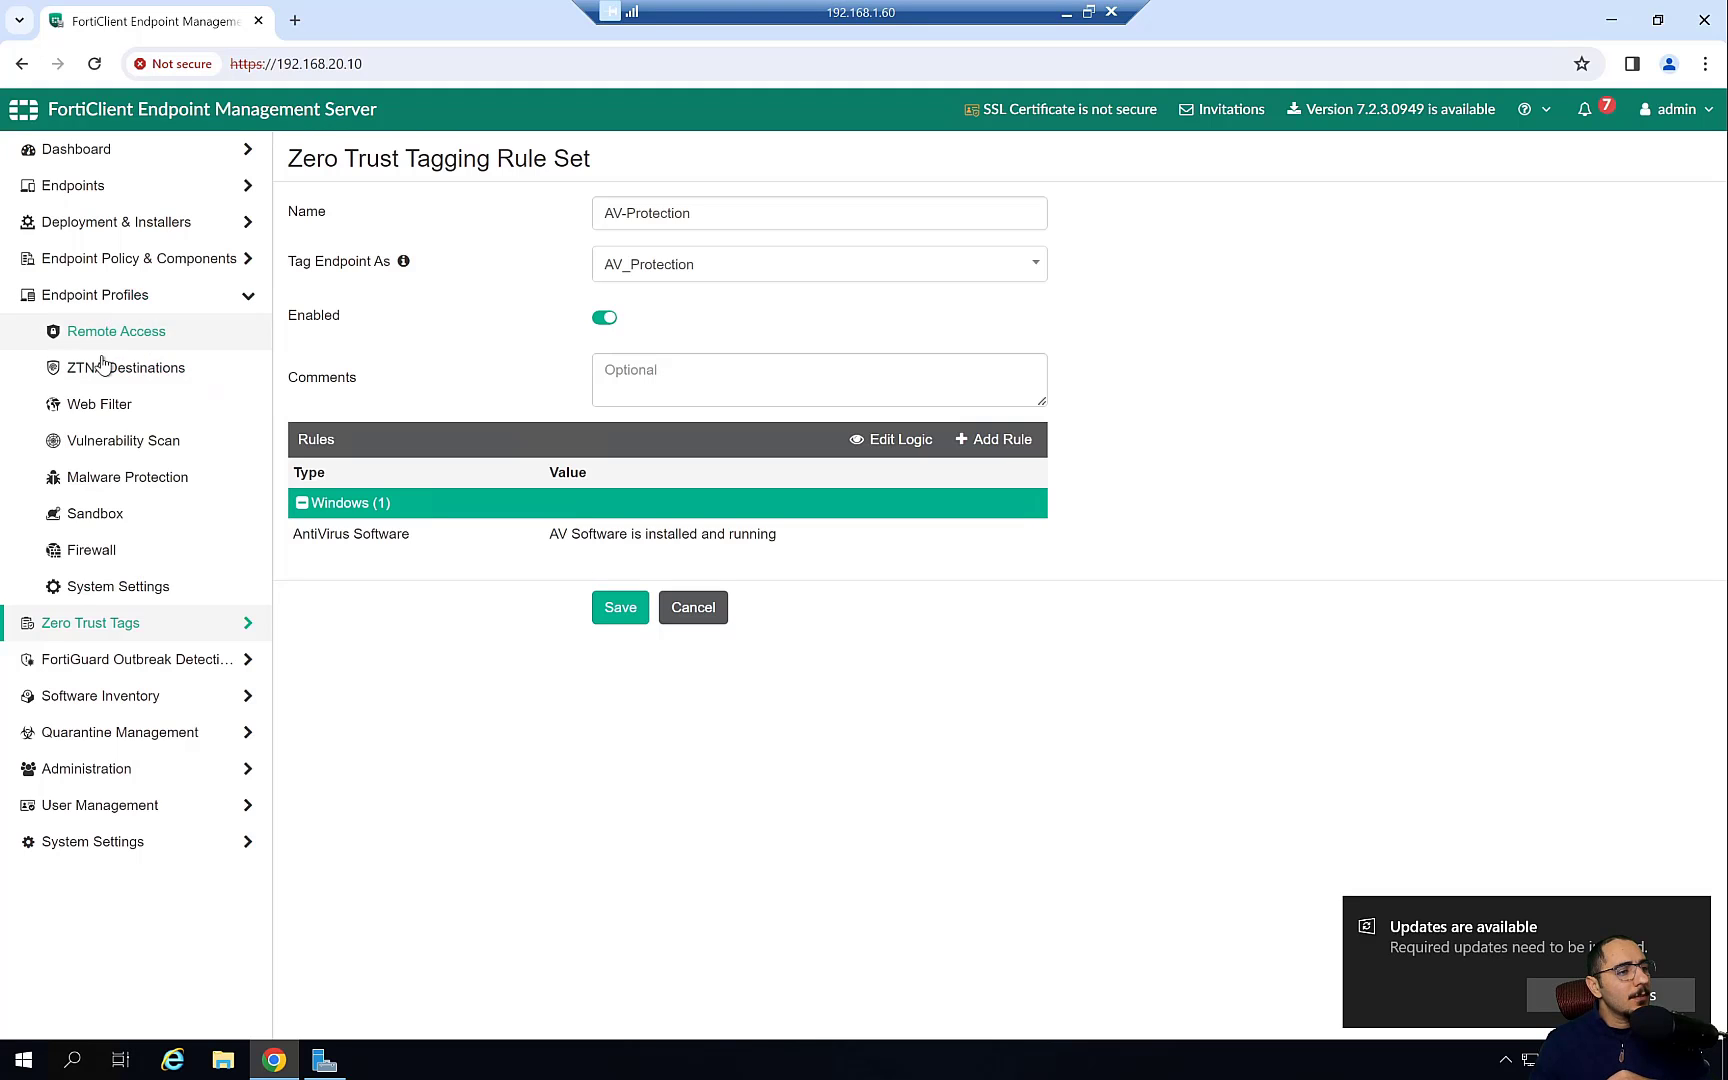
left_click(158, 262)
left_click(162, 302)
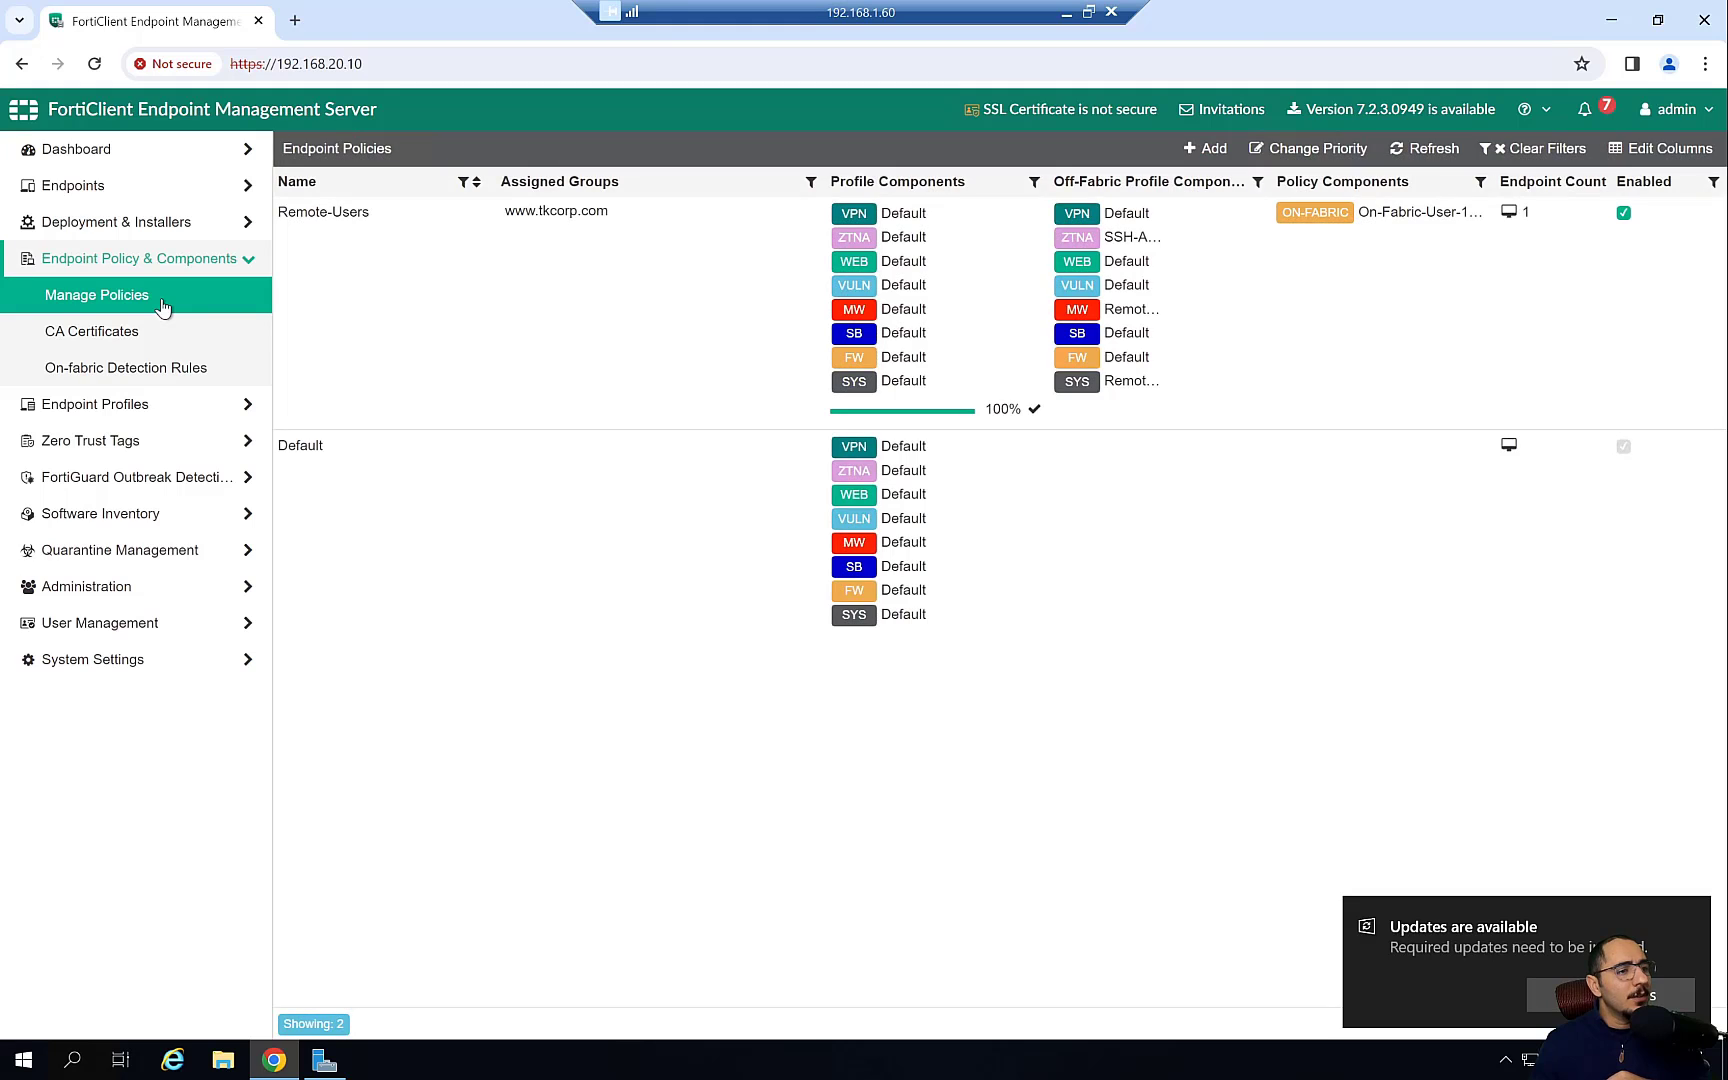
left_click(671, 343)
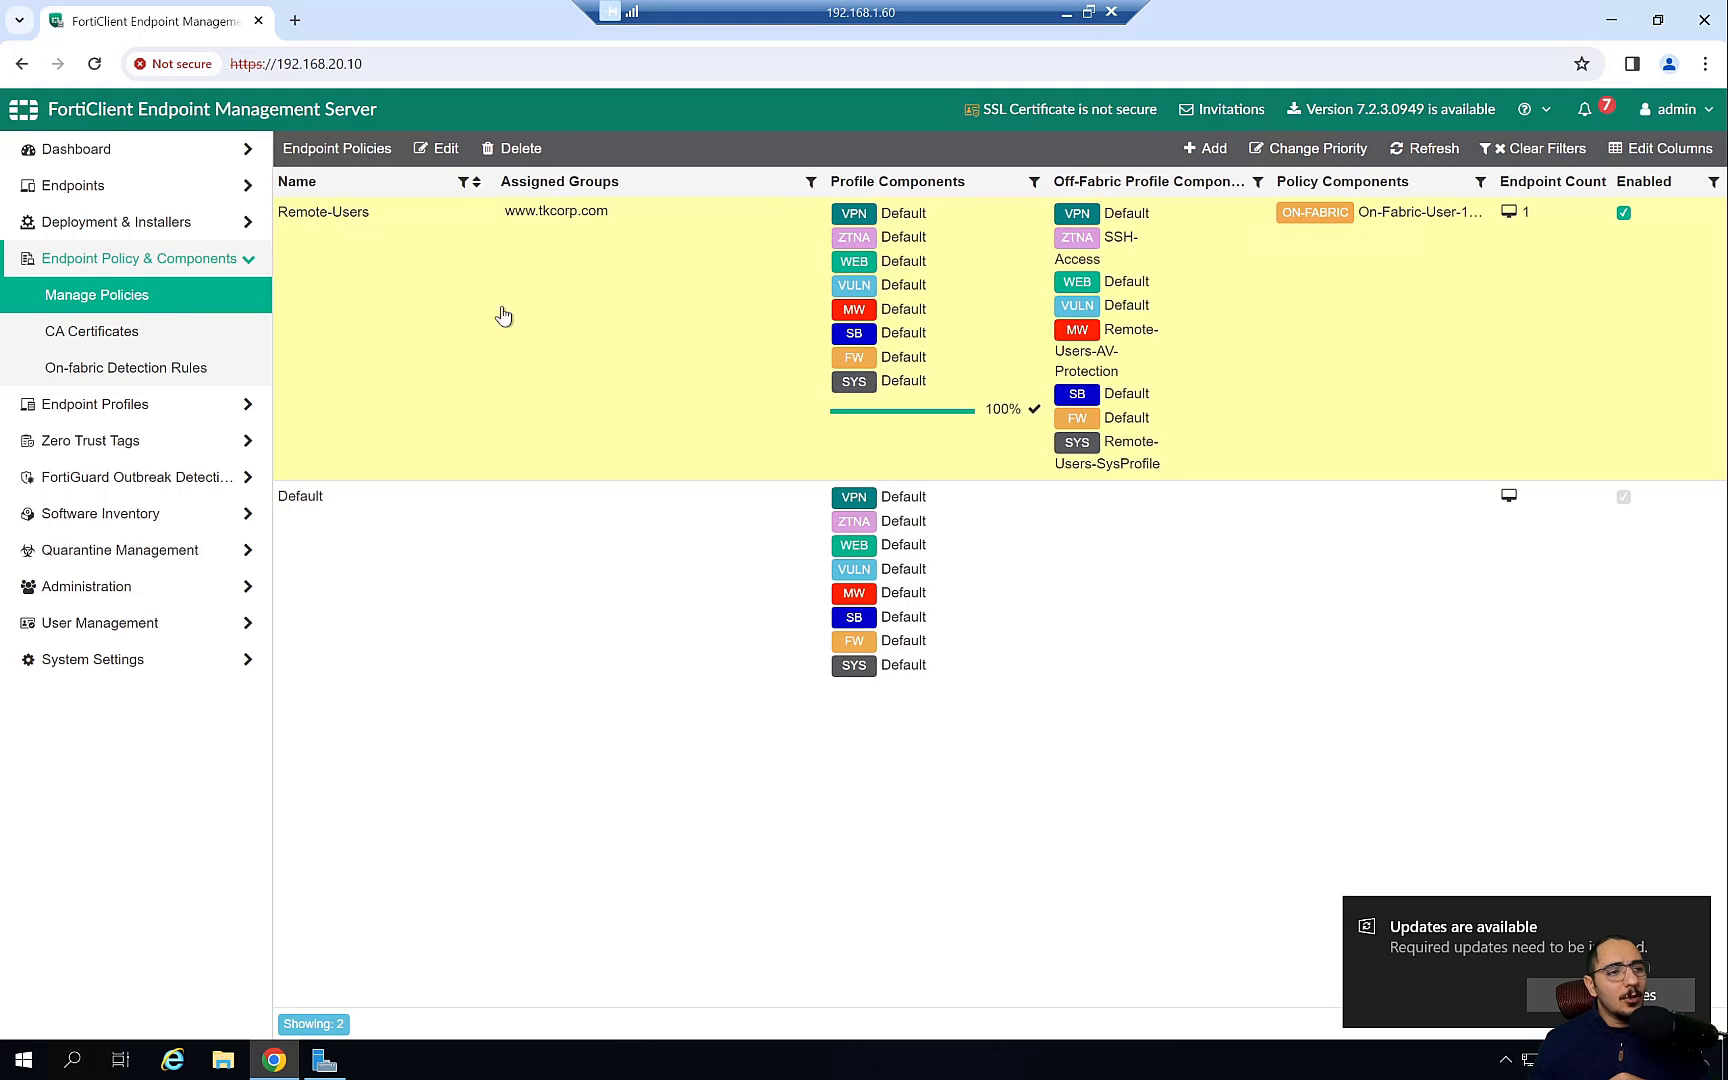
left_click(446, 148)
Examine the Remote-Users policy's on-fabric and off-fabric profiles and its on-fabric detection rule.
scroll(771, 443, "down", 2)
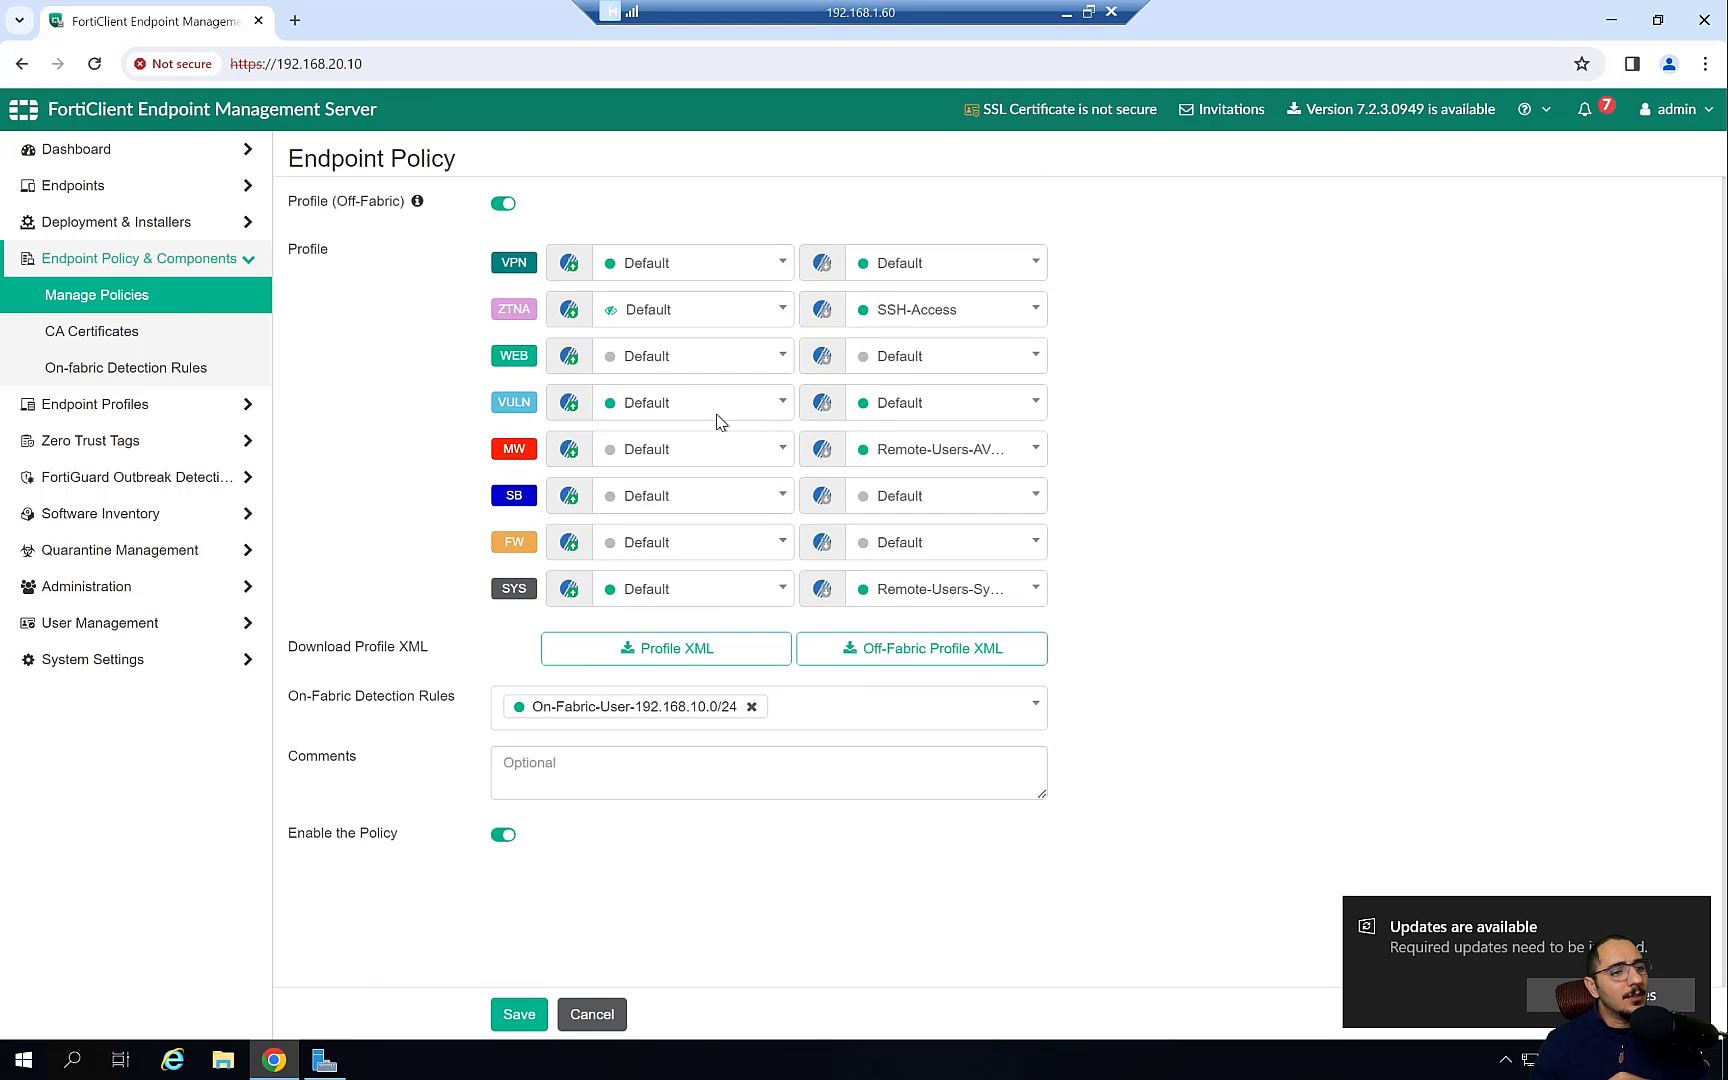
scroll(486, 420, "up", 3)
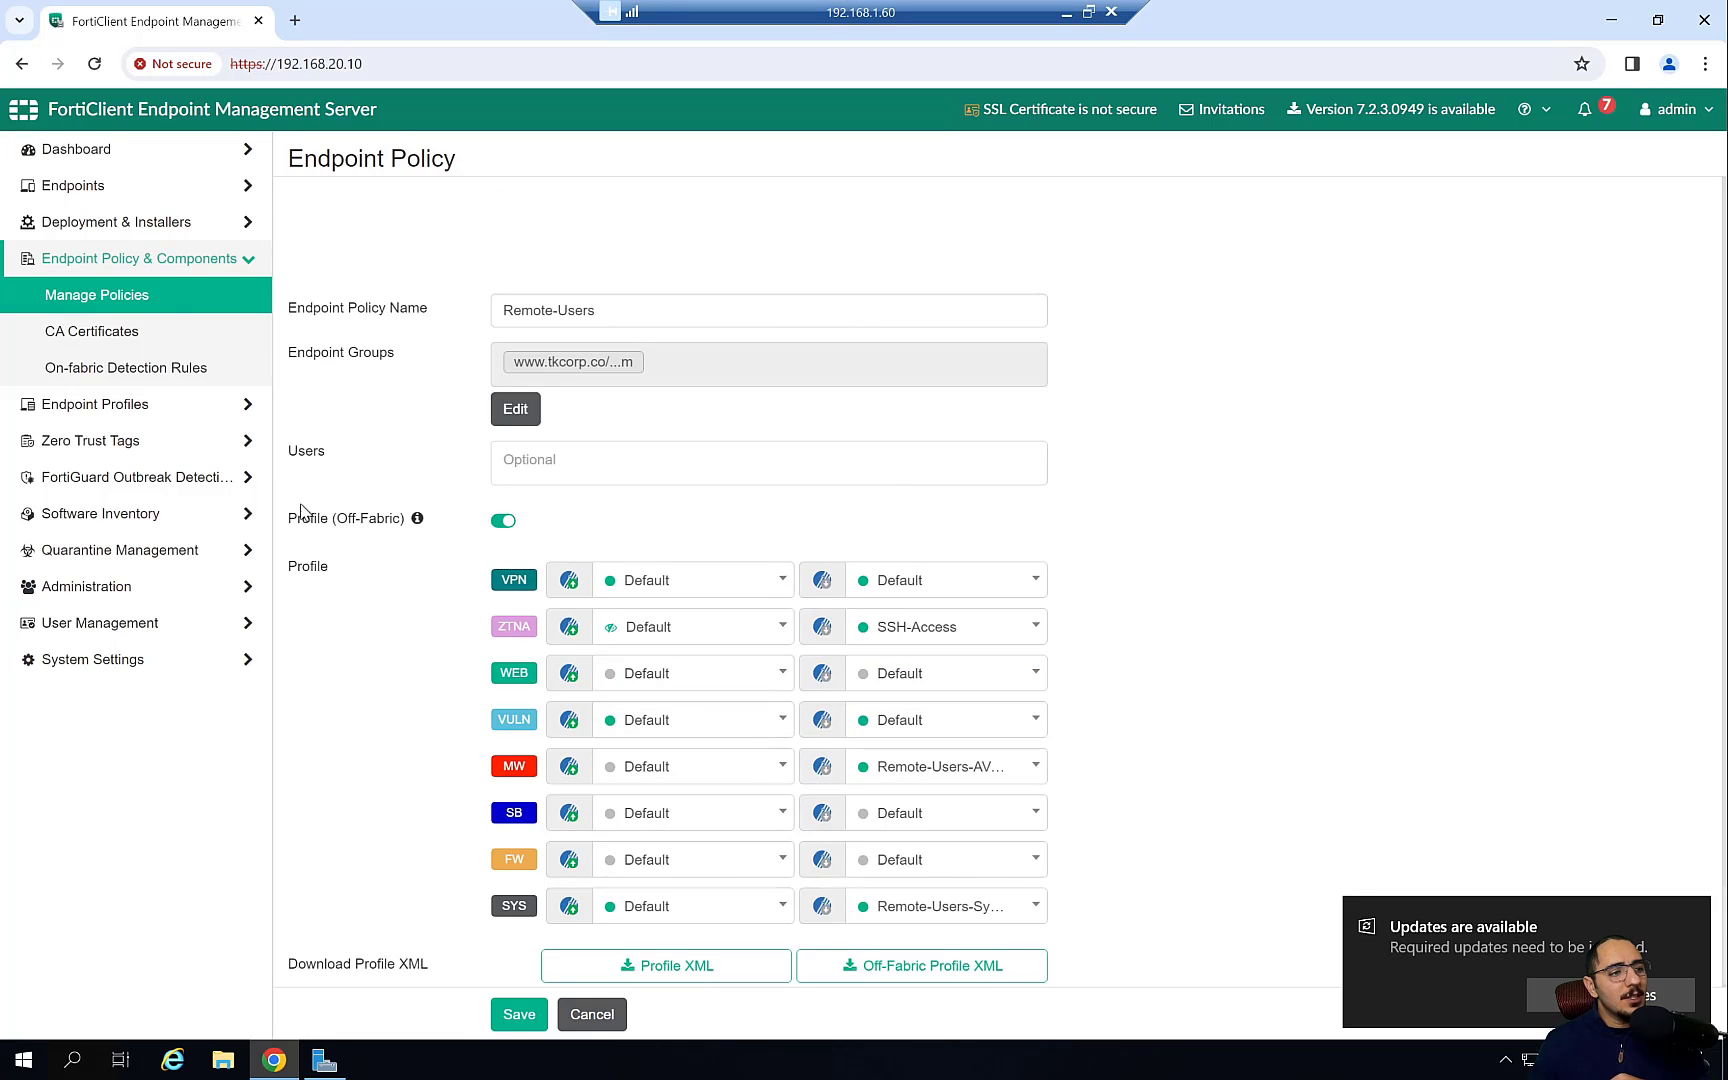
left_click_drag(297, 537, 398, 526)
scroll(388, 520, "down", 2)
scroll(430, 485, "up", 1)
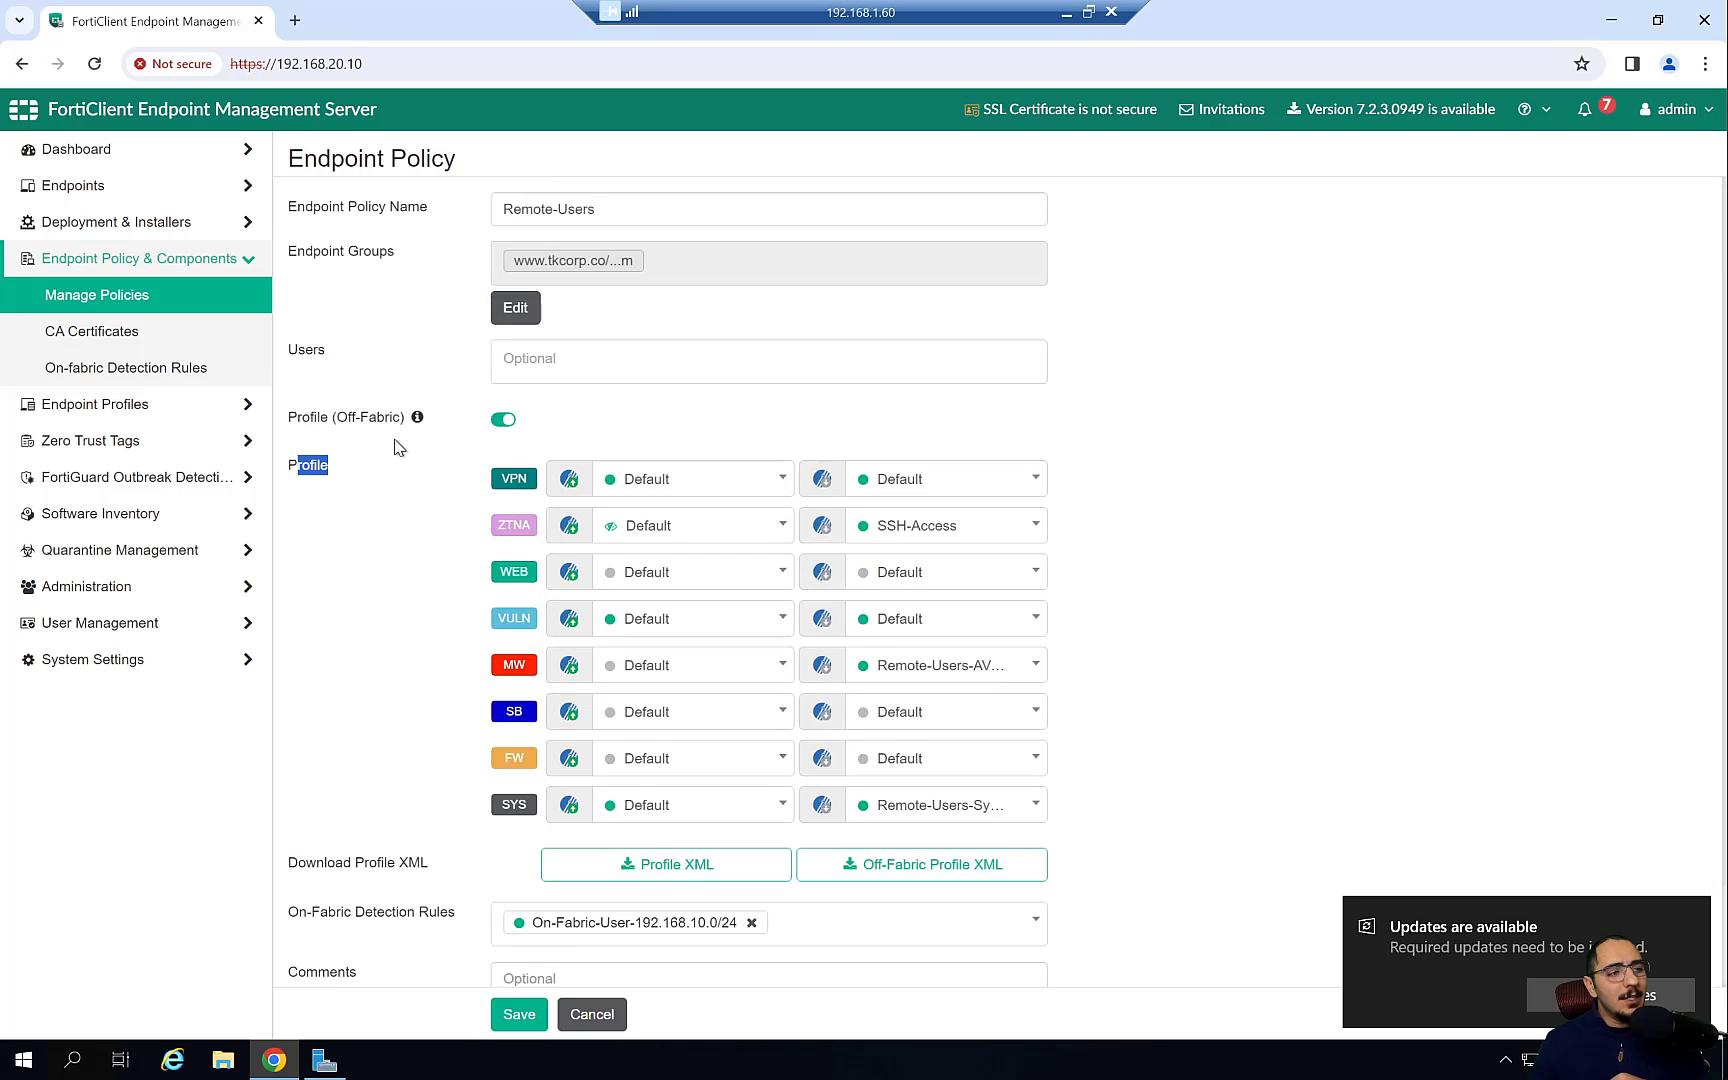
scroll(390, 510, "down", 1)
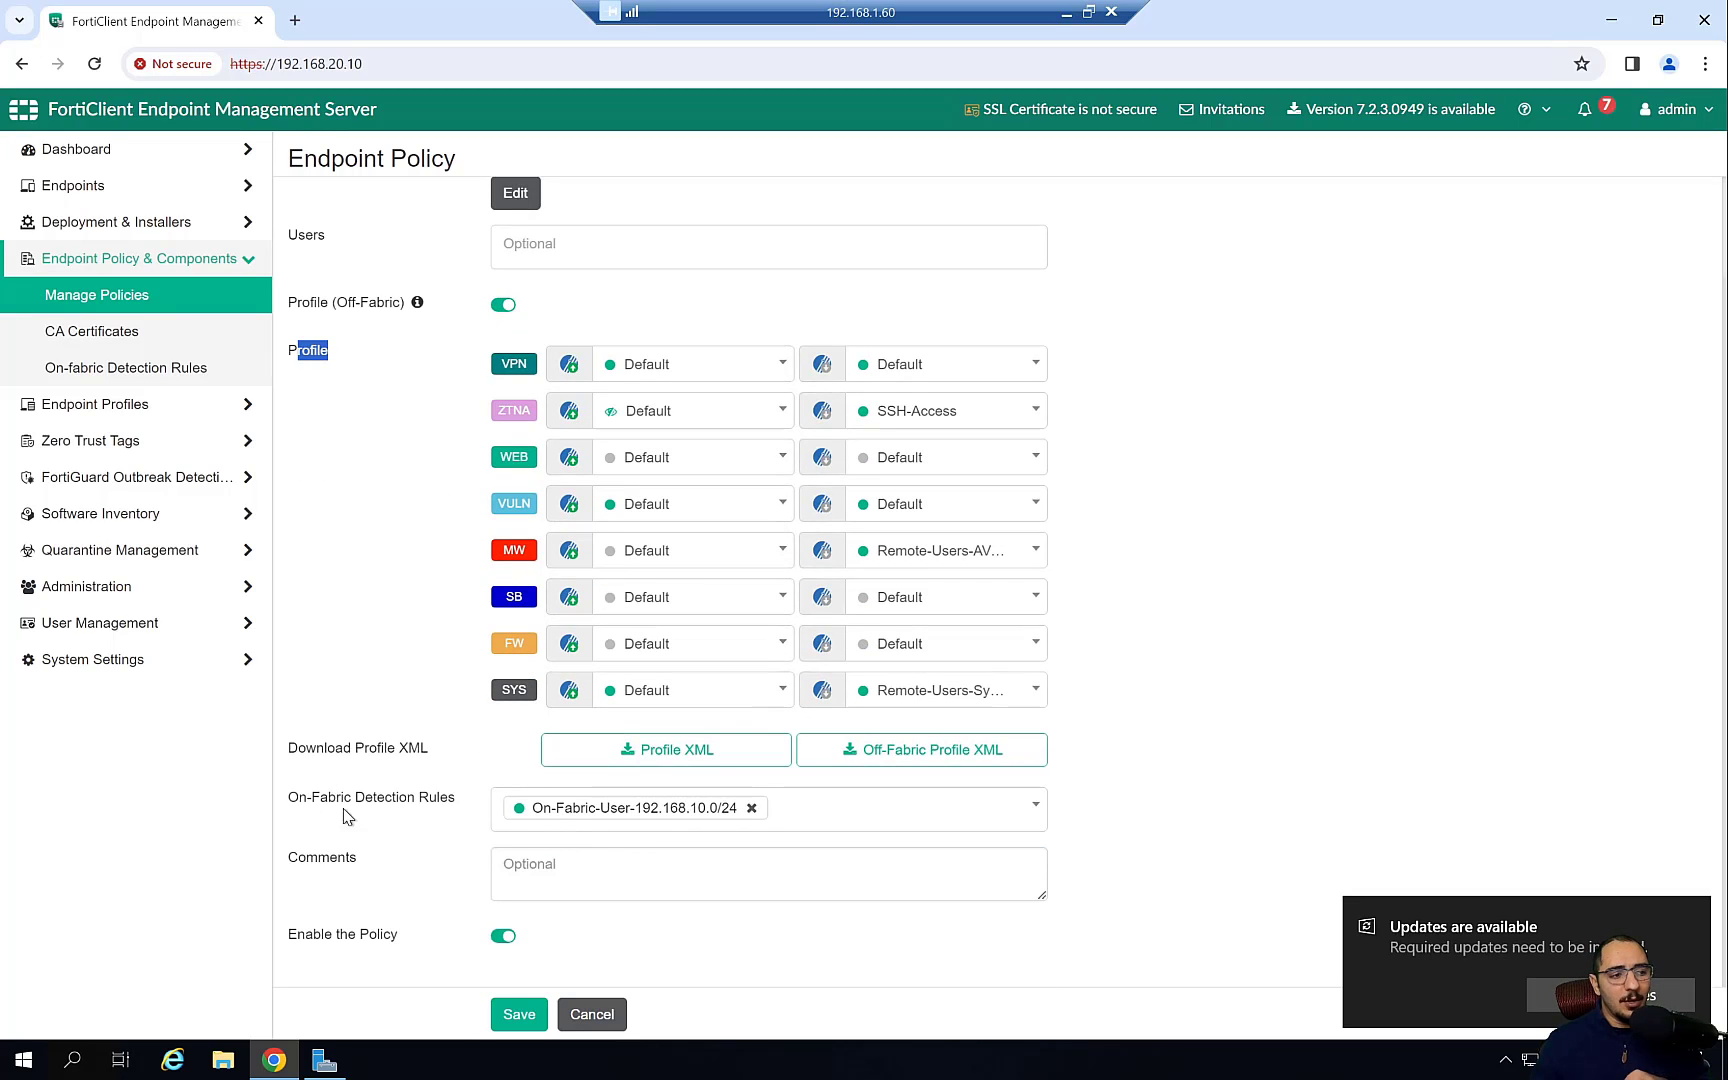
scroll(678, 805, "up", 1)
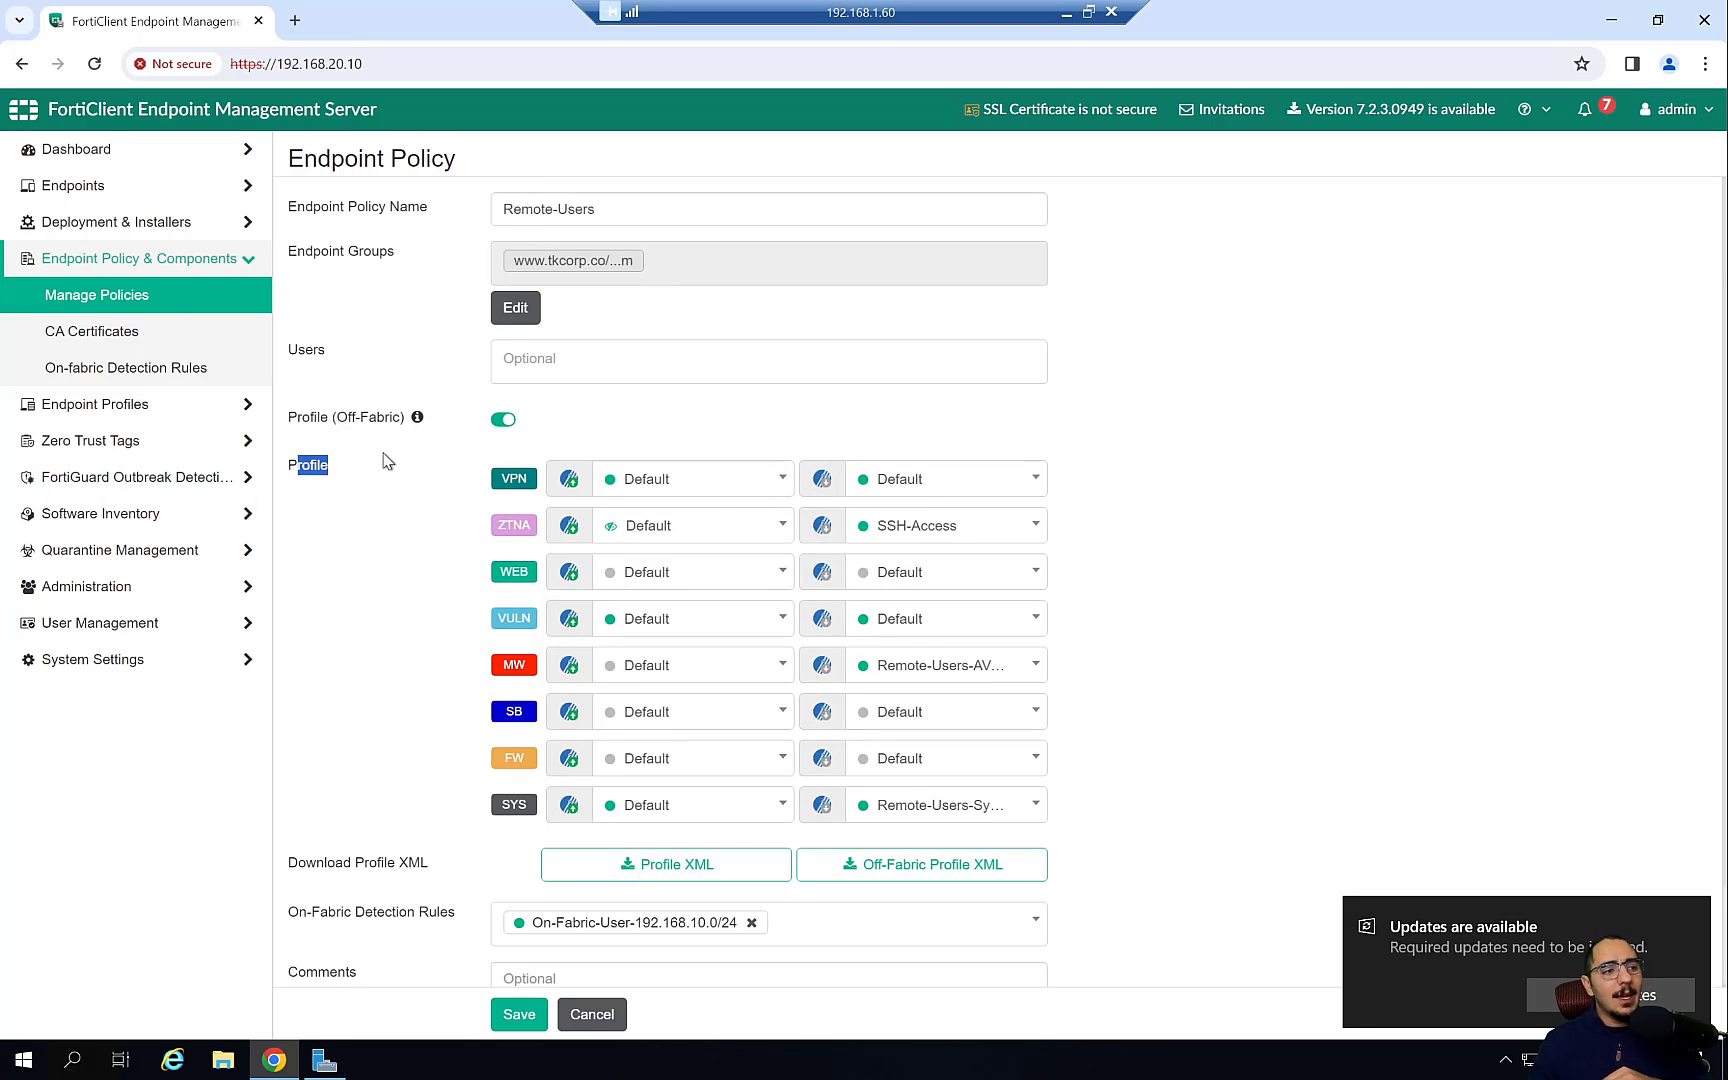
scroll(1014, 532, "down", 1)
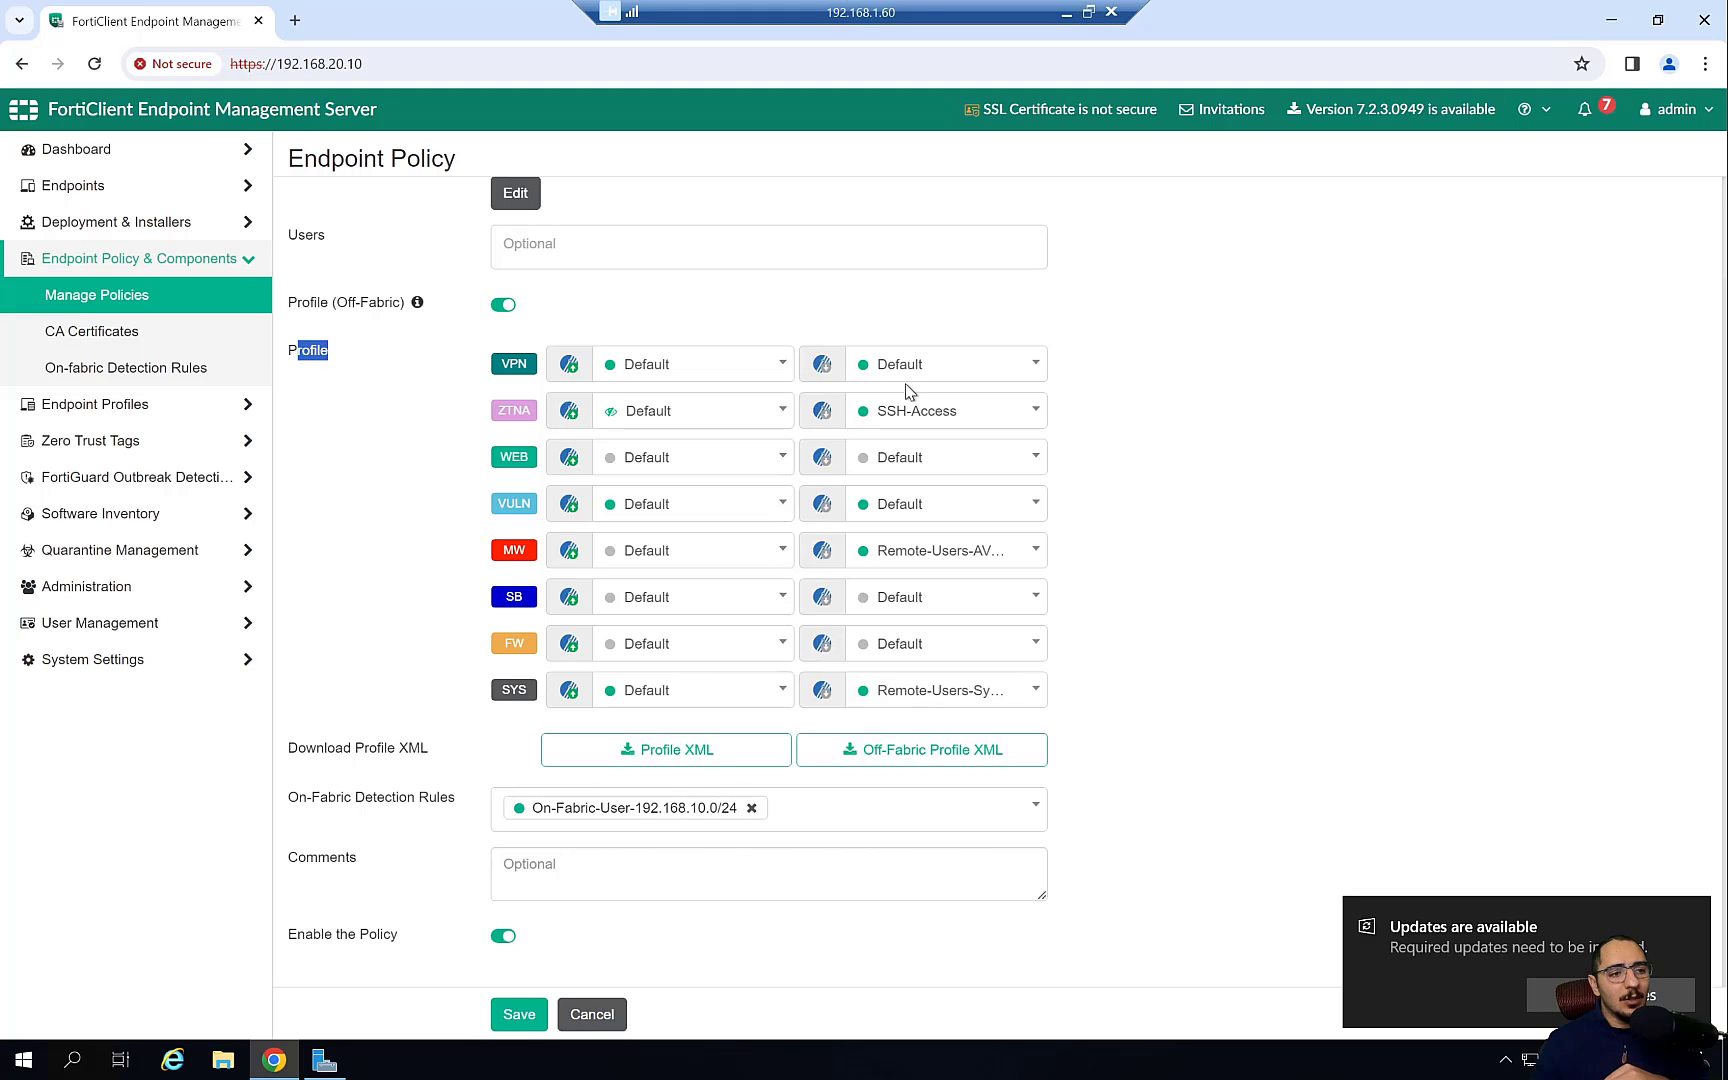
scroll(866, 580, "up", 1)
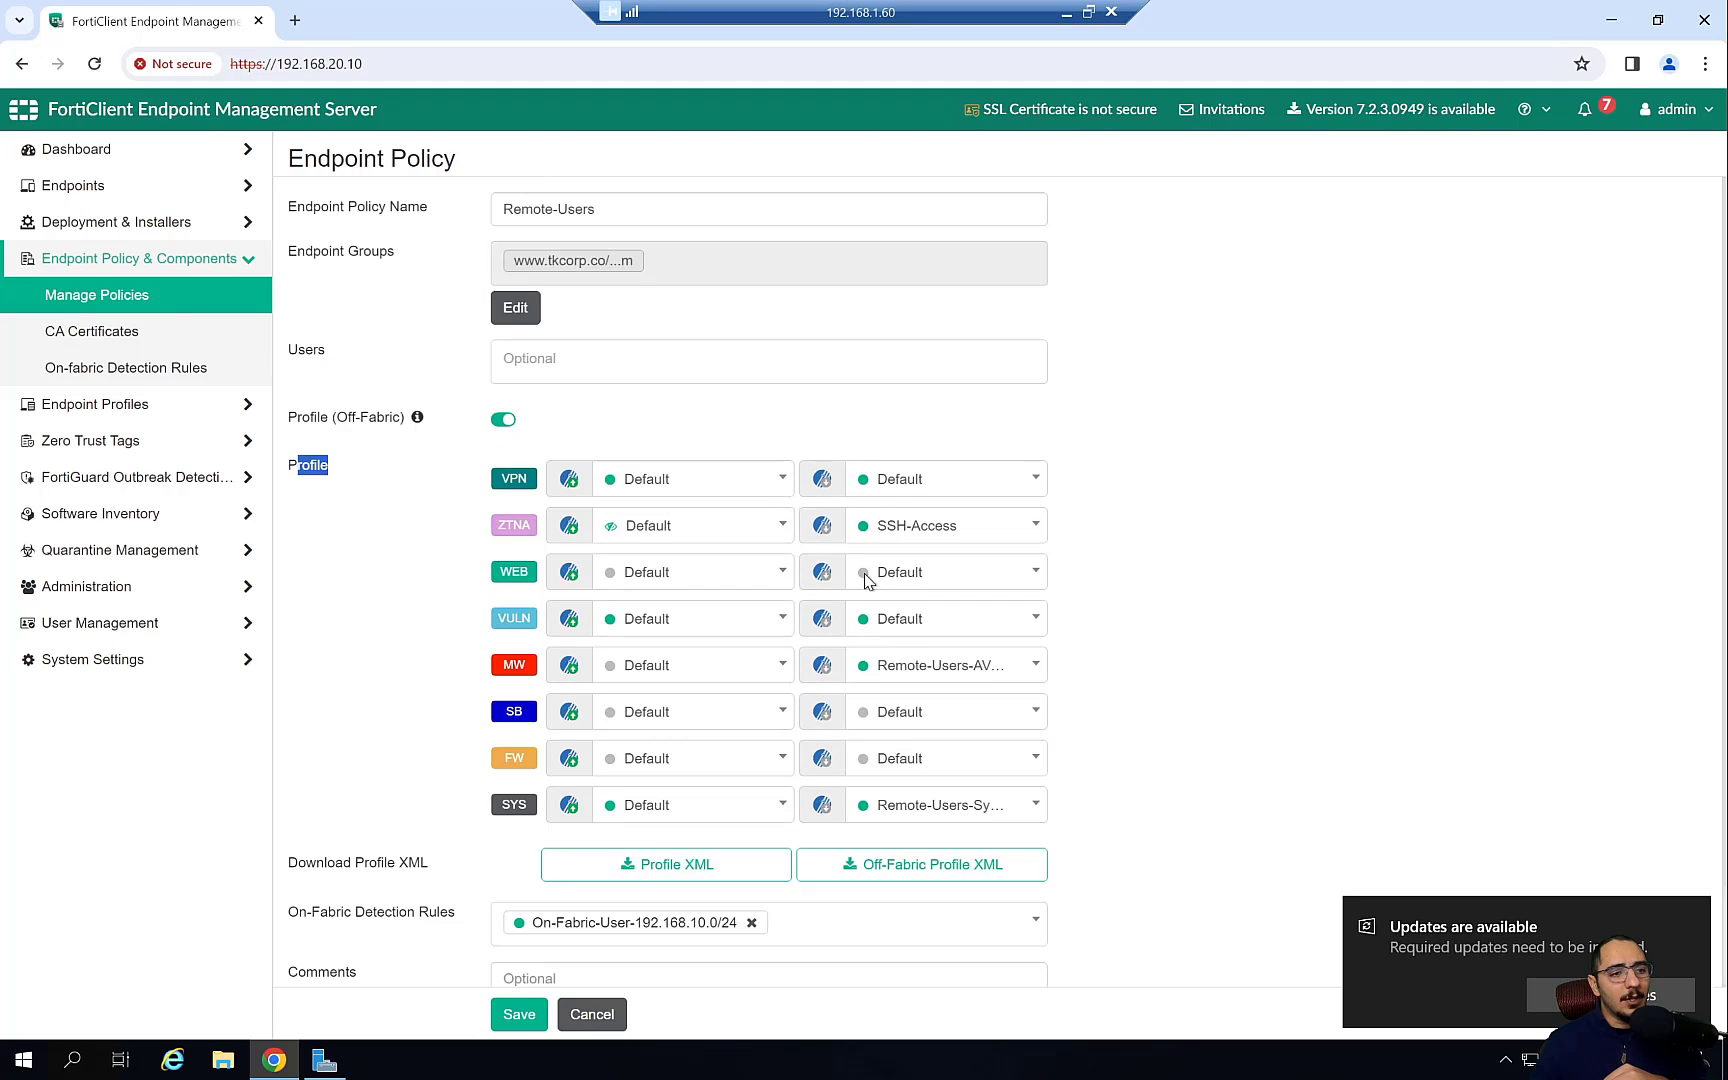
Check the available off-fabric malware protection and ZTNA profiles in the Remote-Users policy without changing the selections.
left_click(1038, 669)
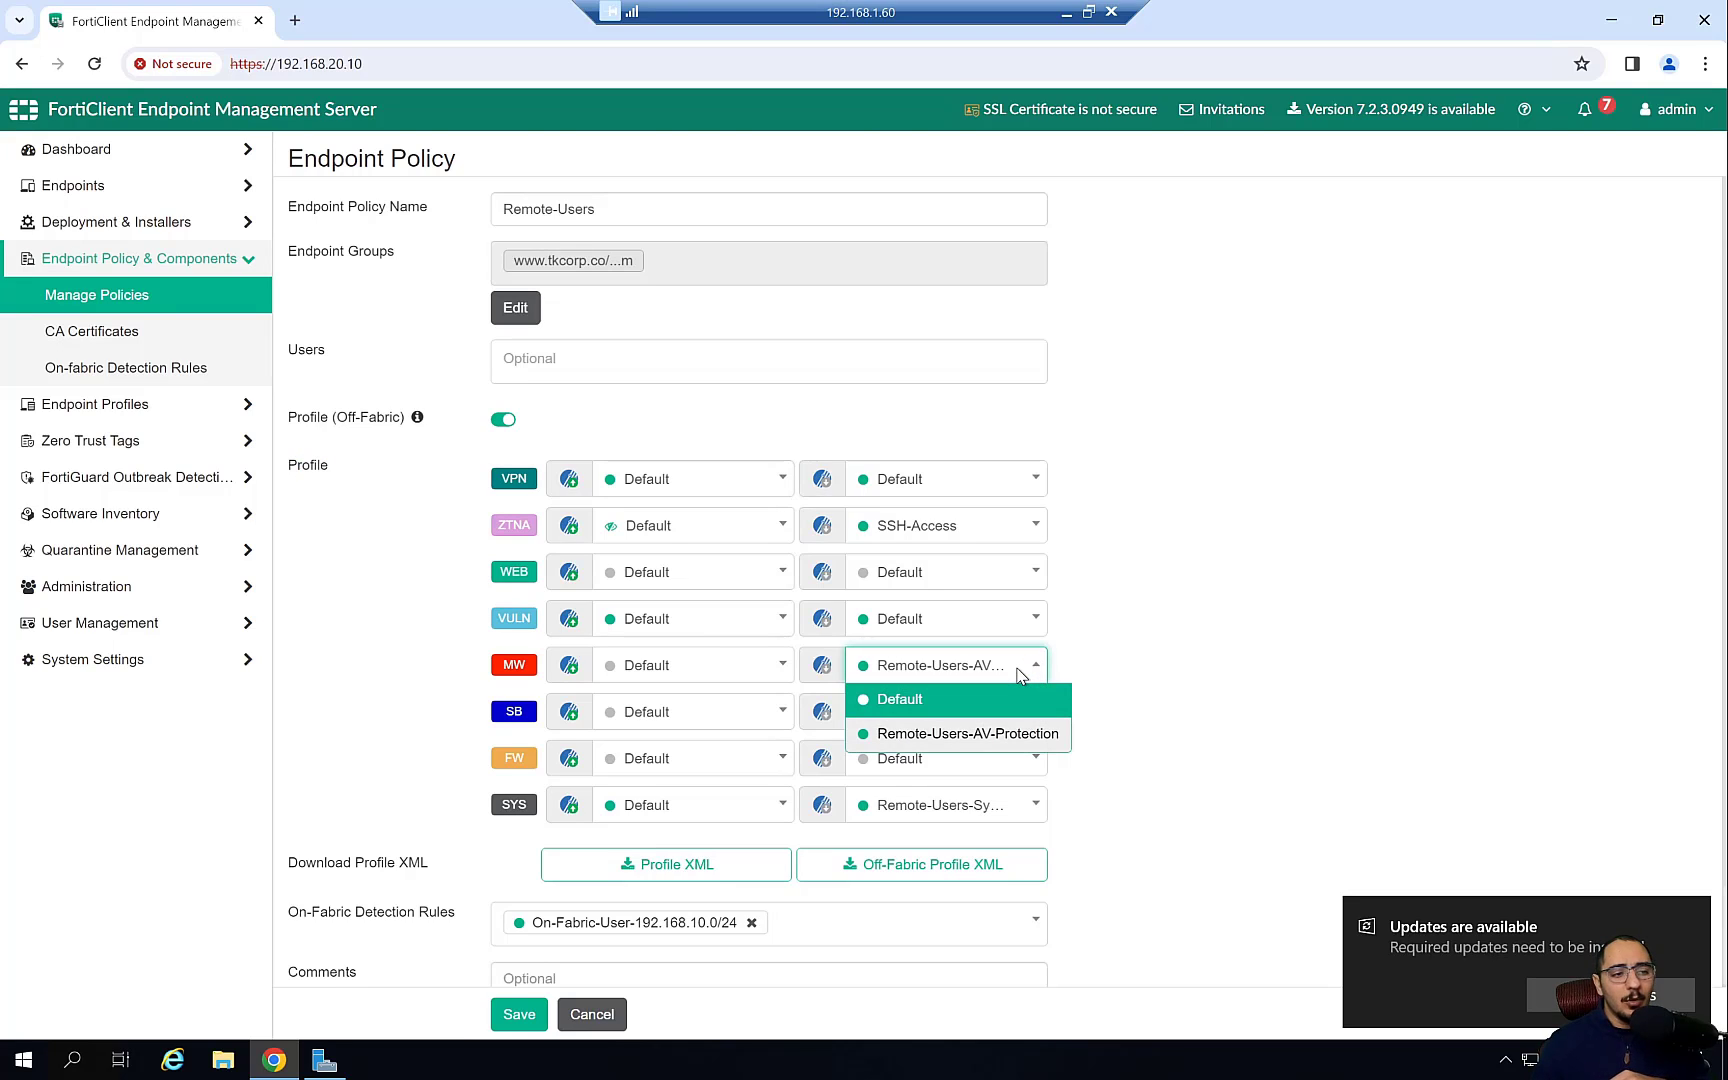
left_click(1137, 658)
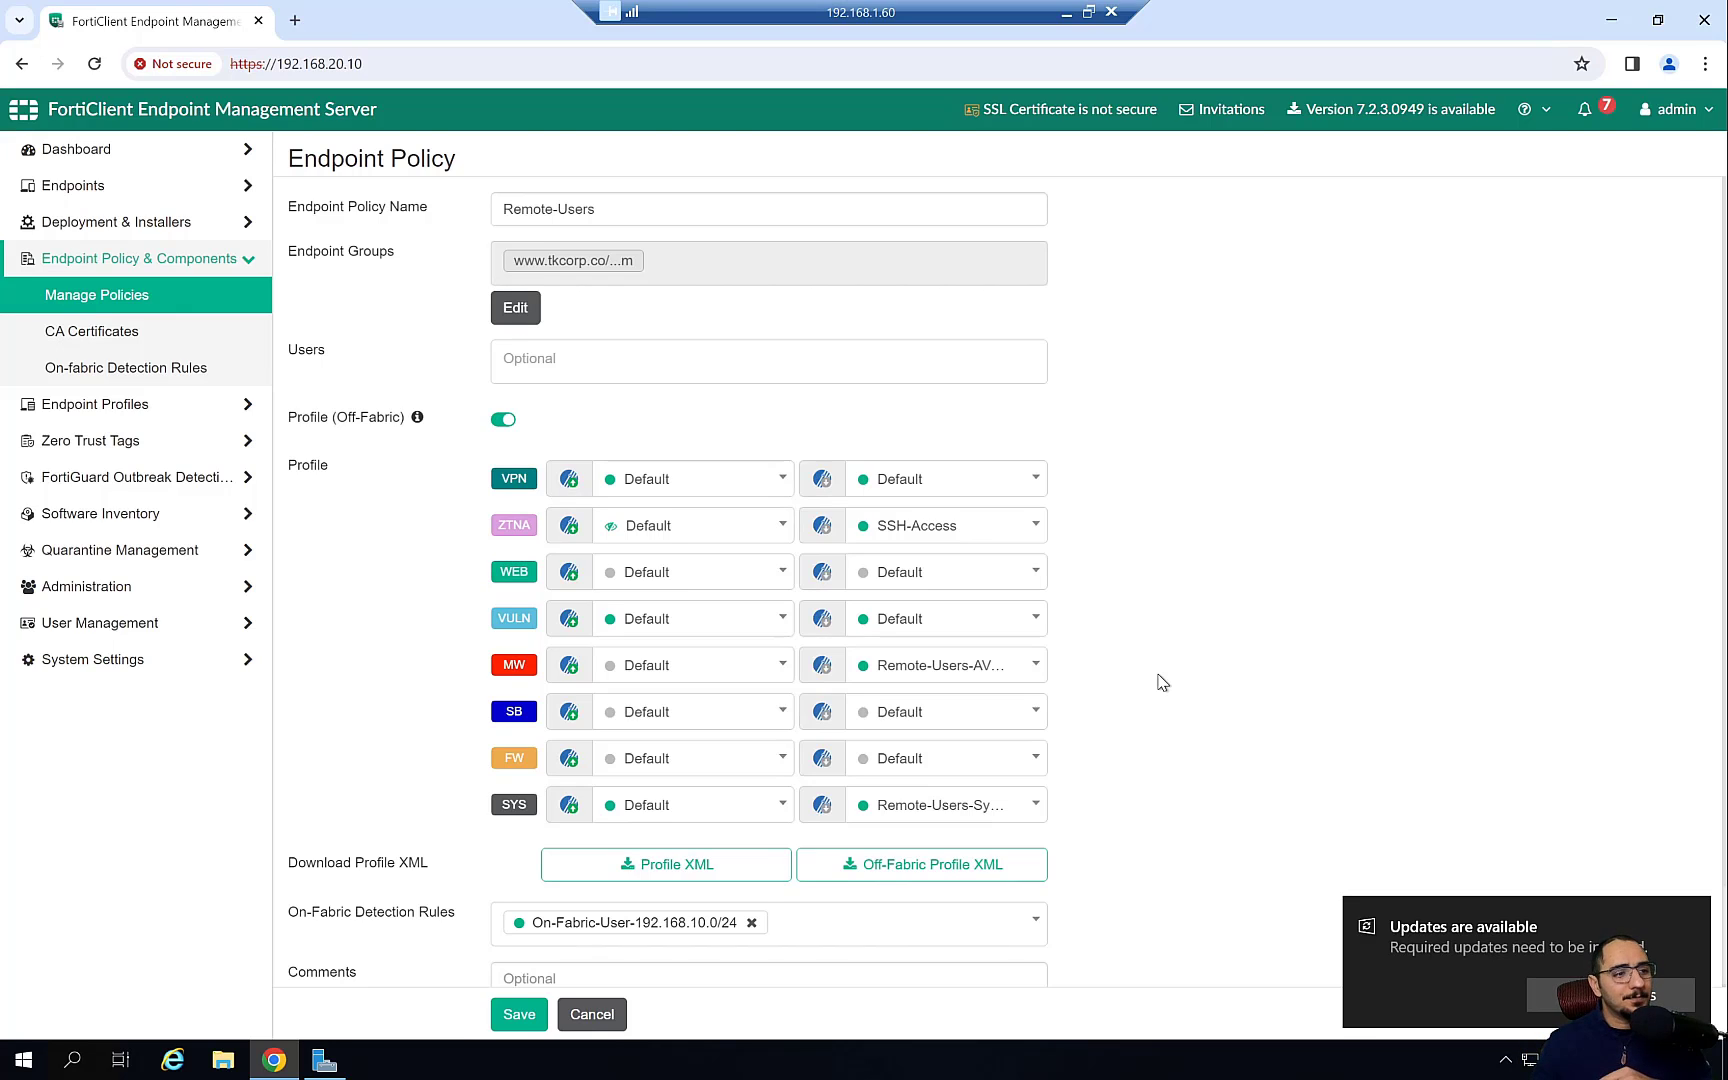
left_click(997, 535)
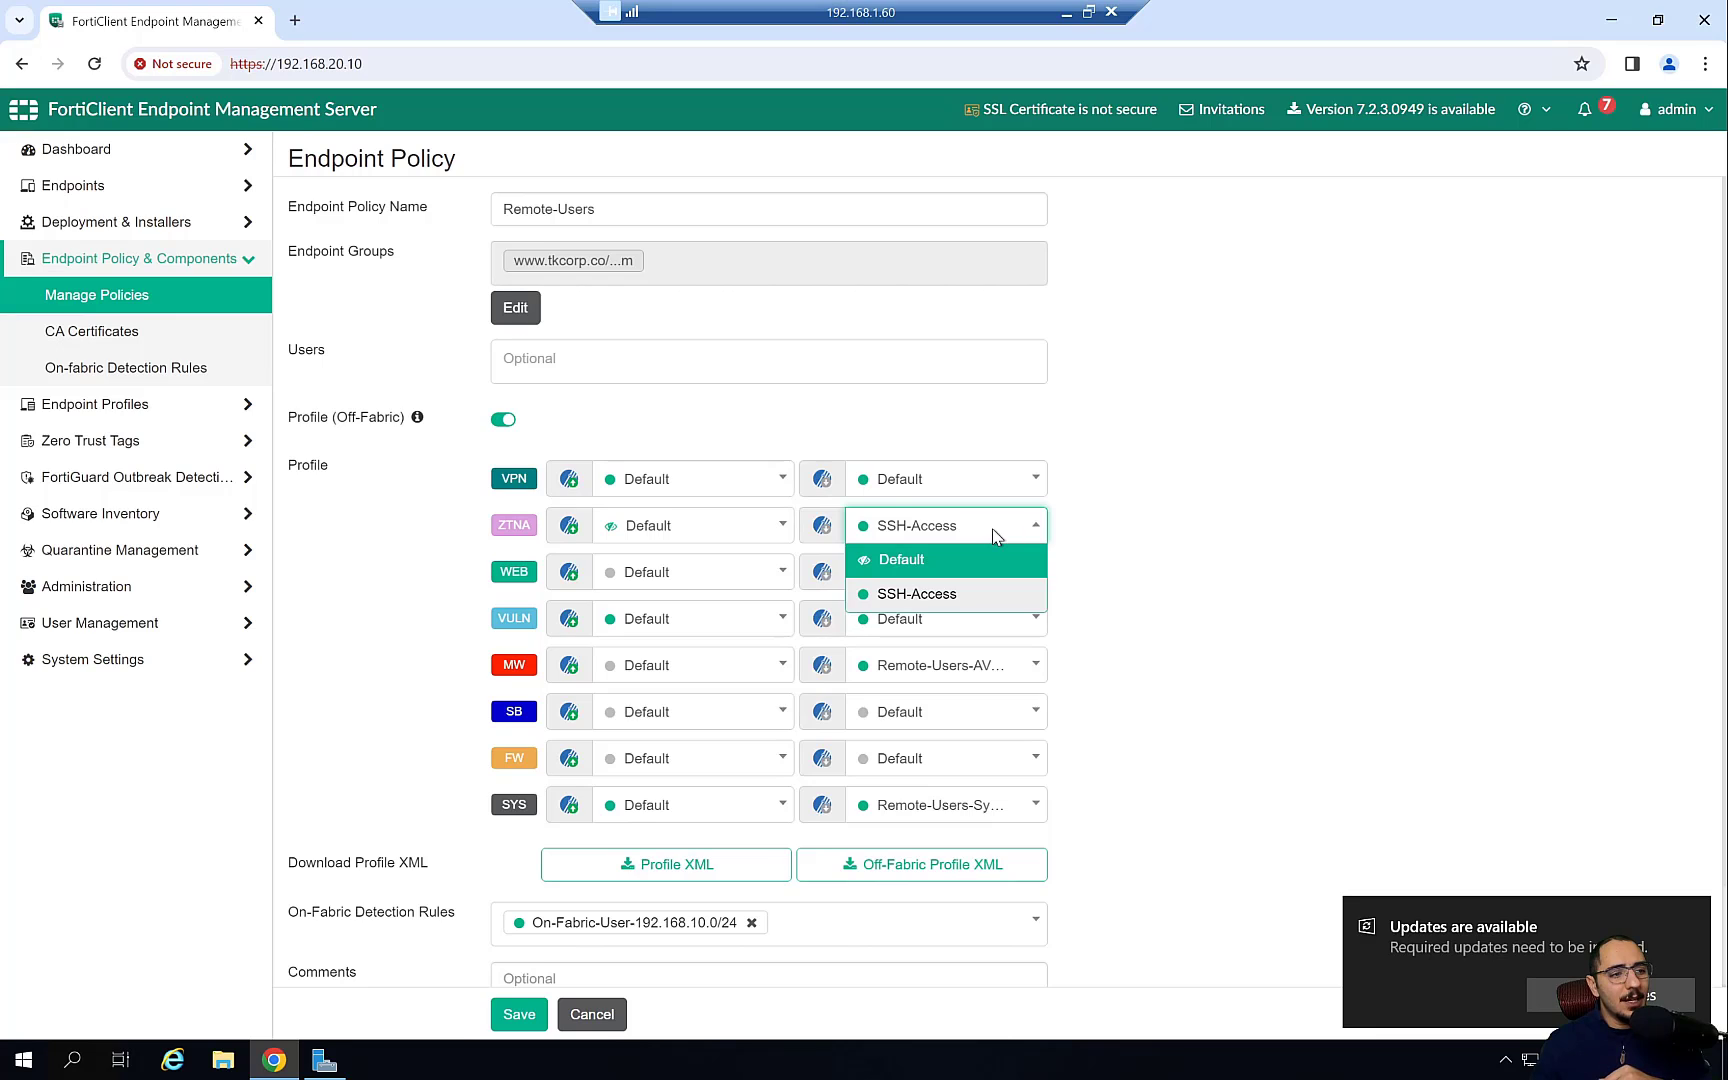
left_click(1110, 540)
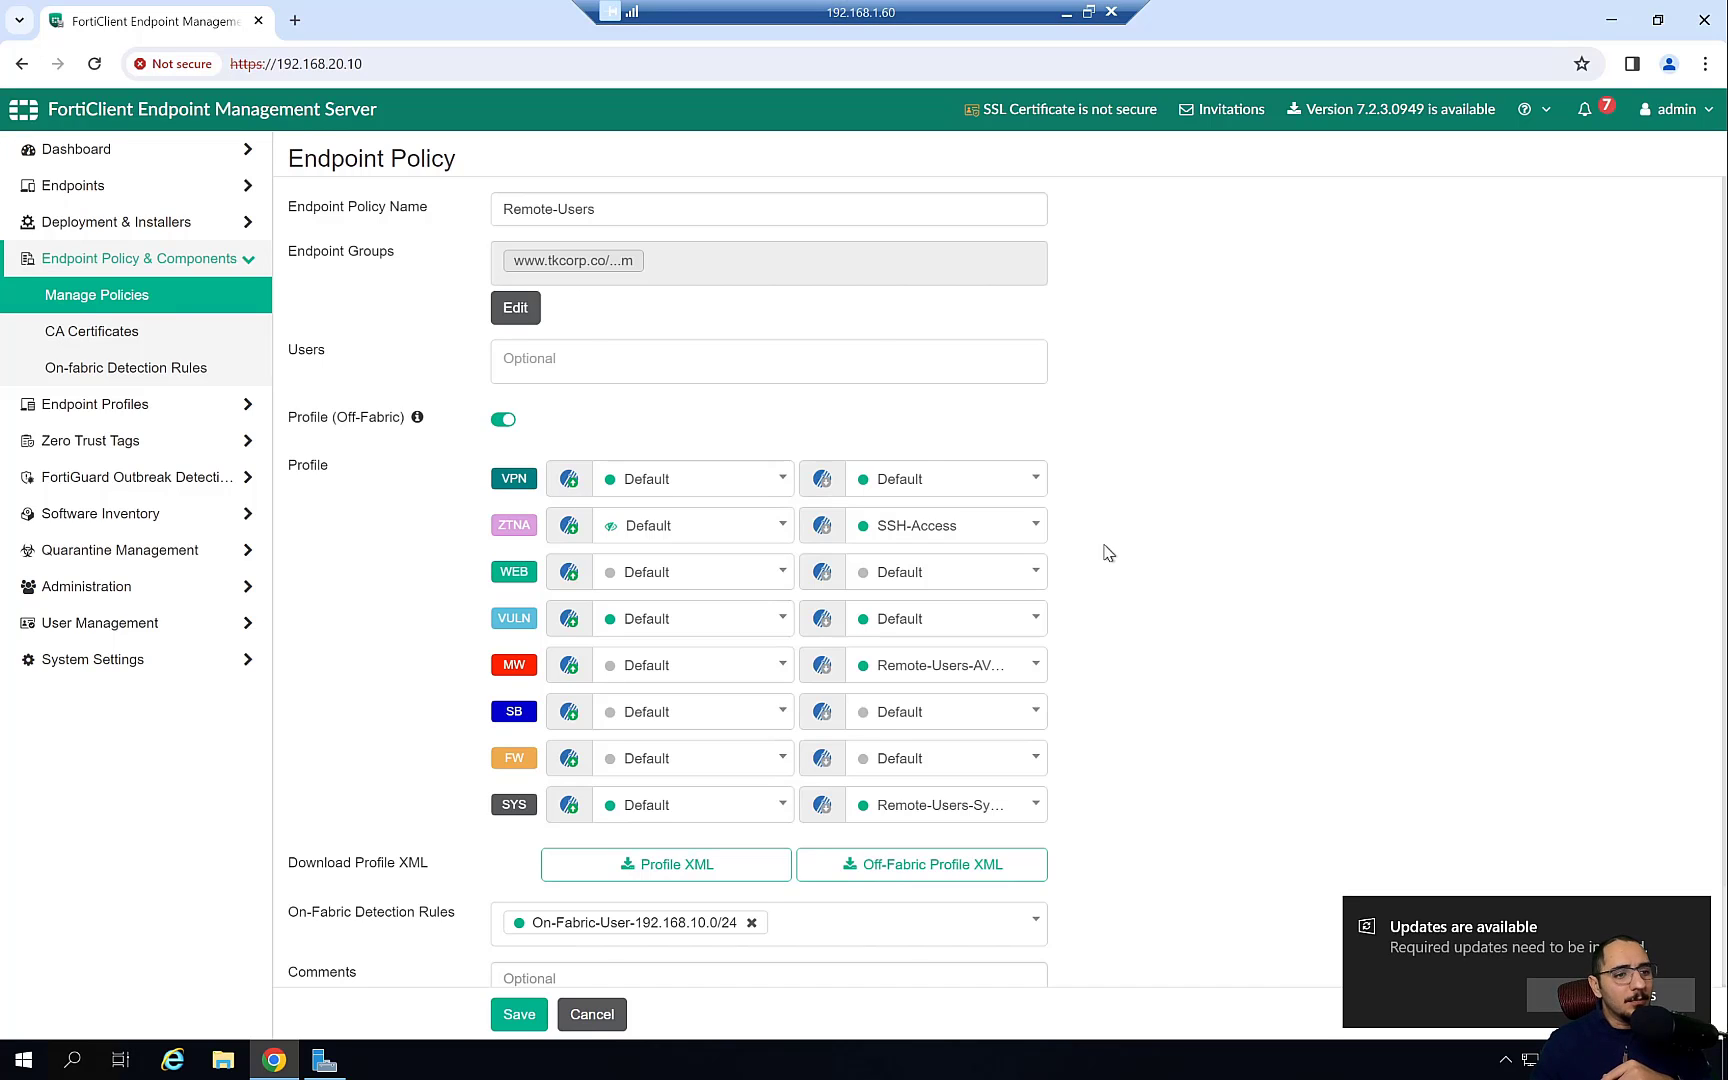
scroll(1234, 607, "down", 2)
scroll(1205, 609, "up", 2)
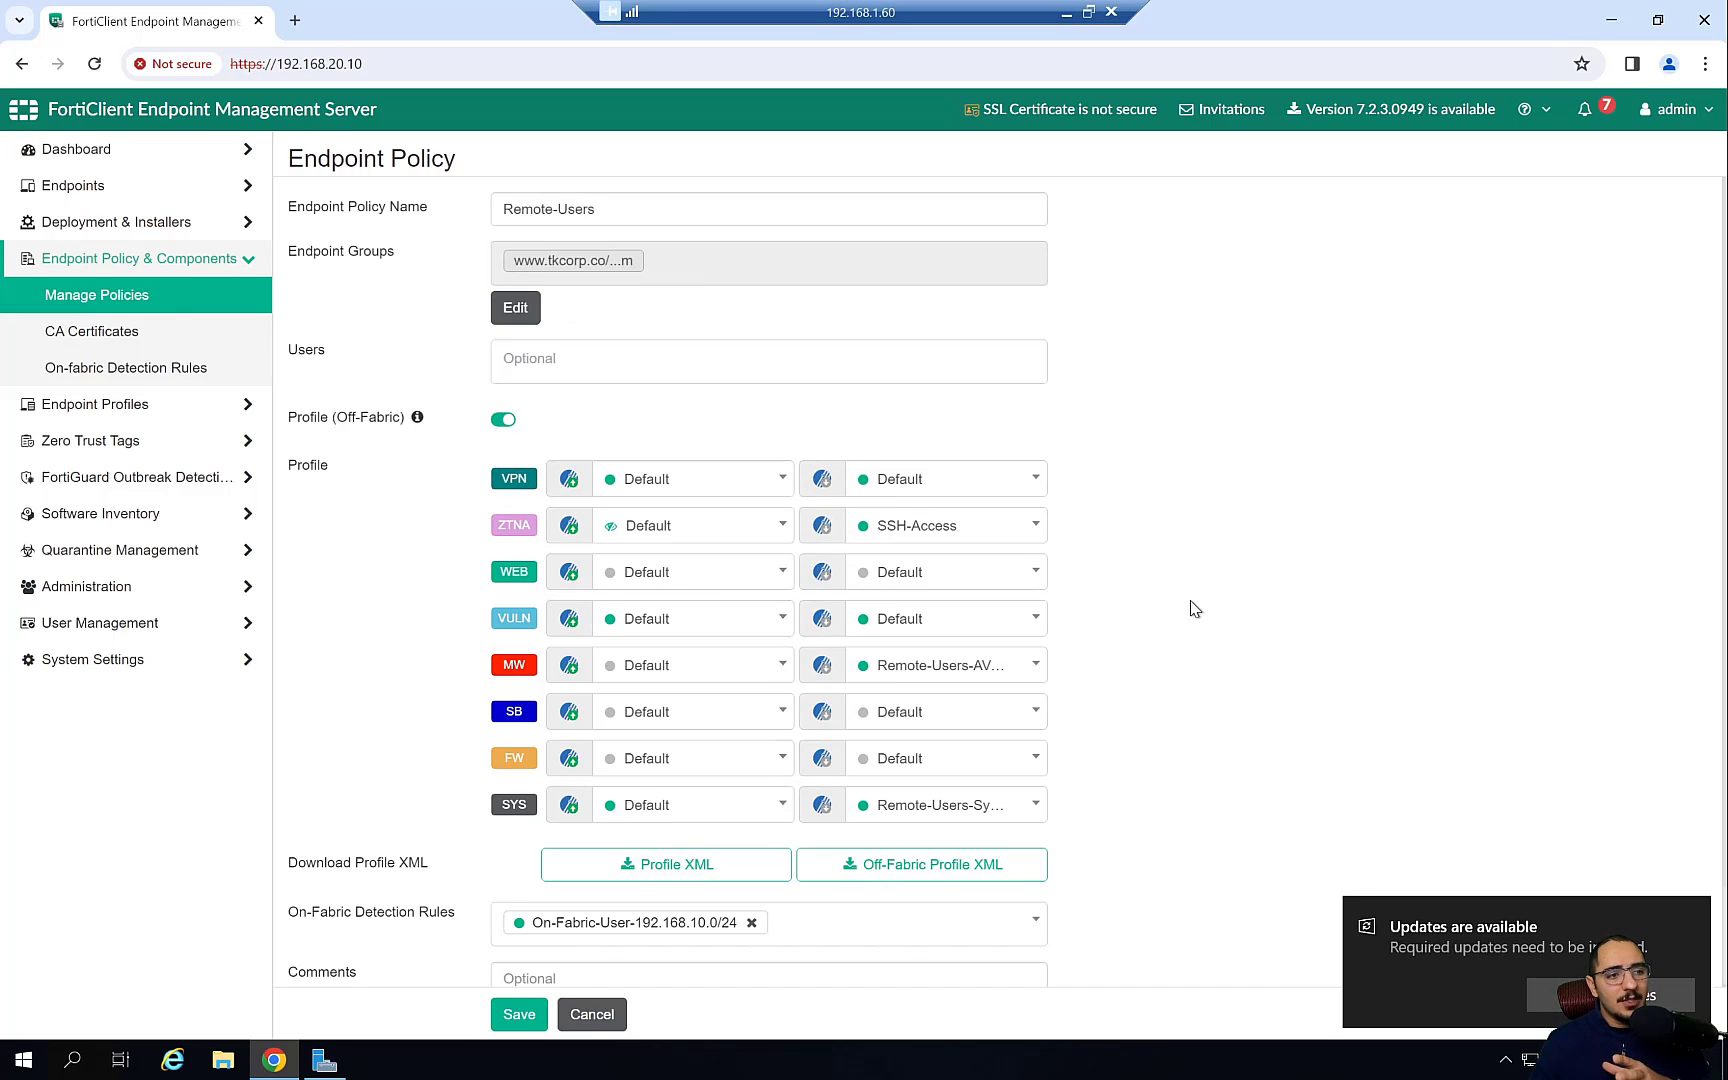
Check the available off-fabric VPN profiles in the Remote-Users policy and save the policy without changing the selections.
left_click(933, 479)
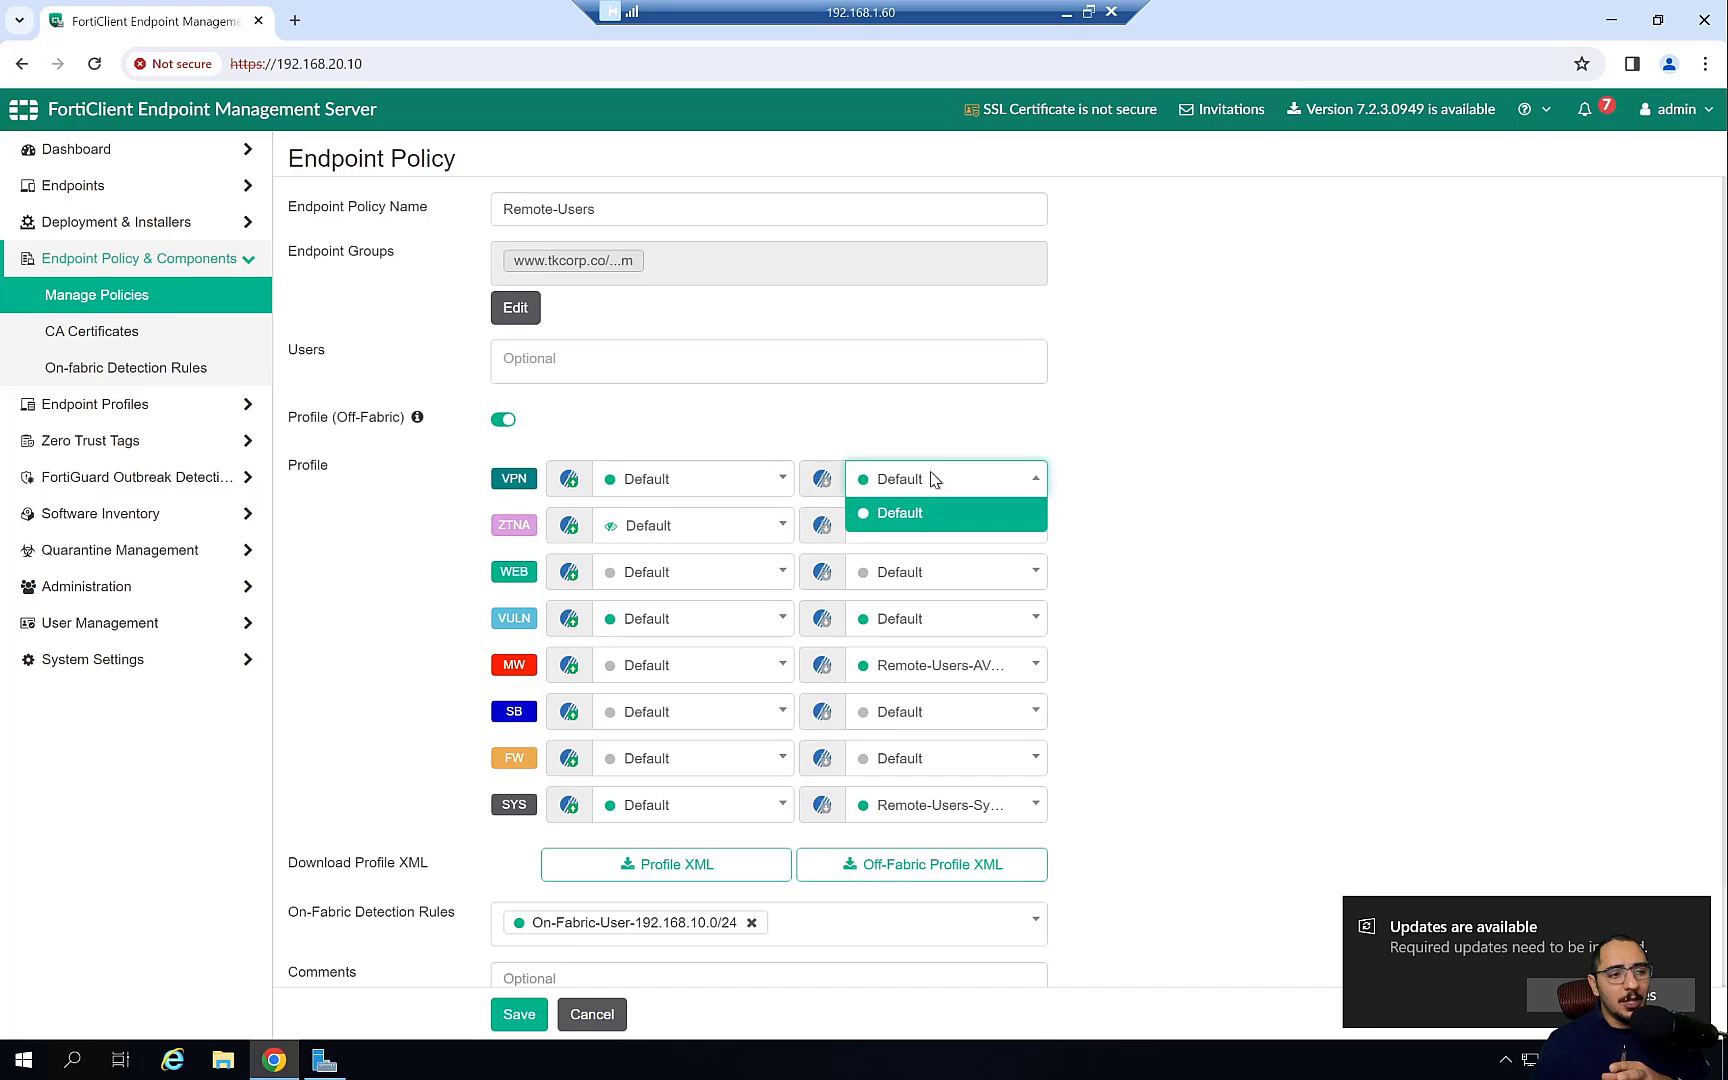
left_click(1144, 474)
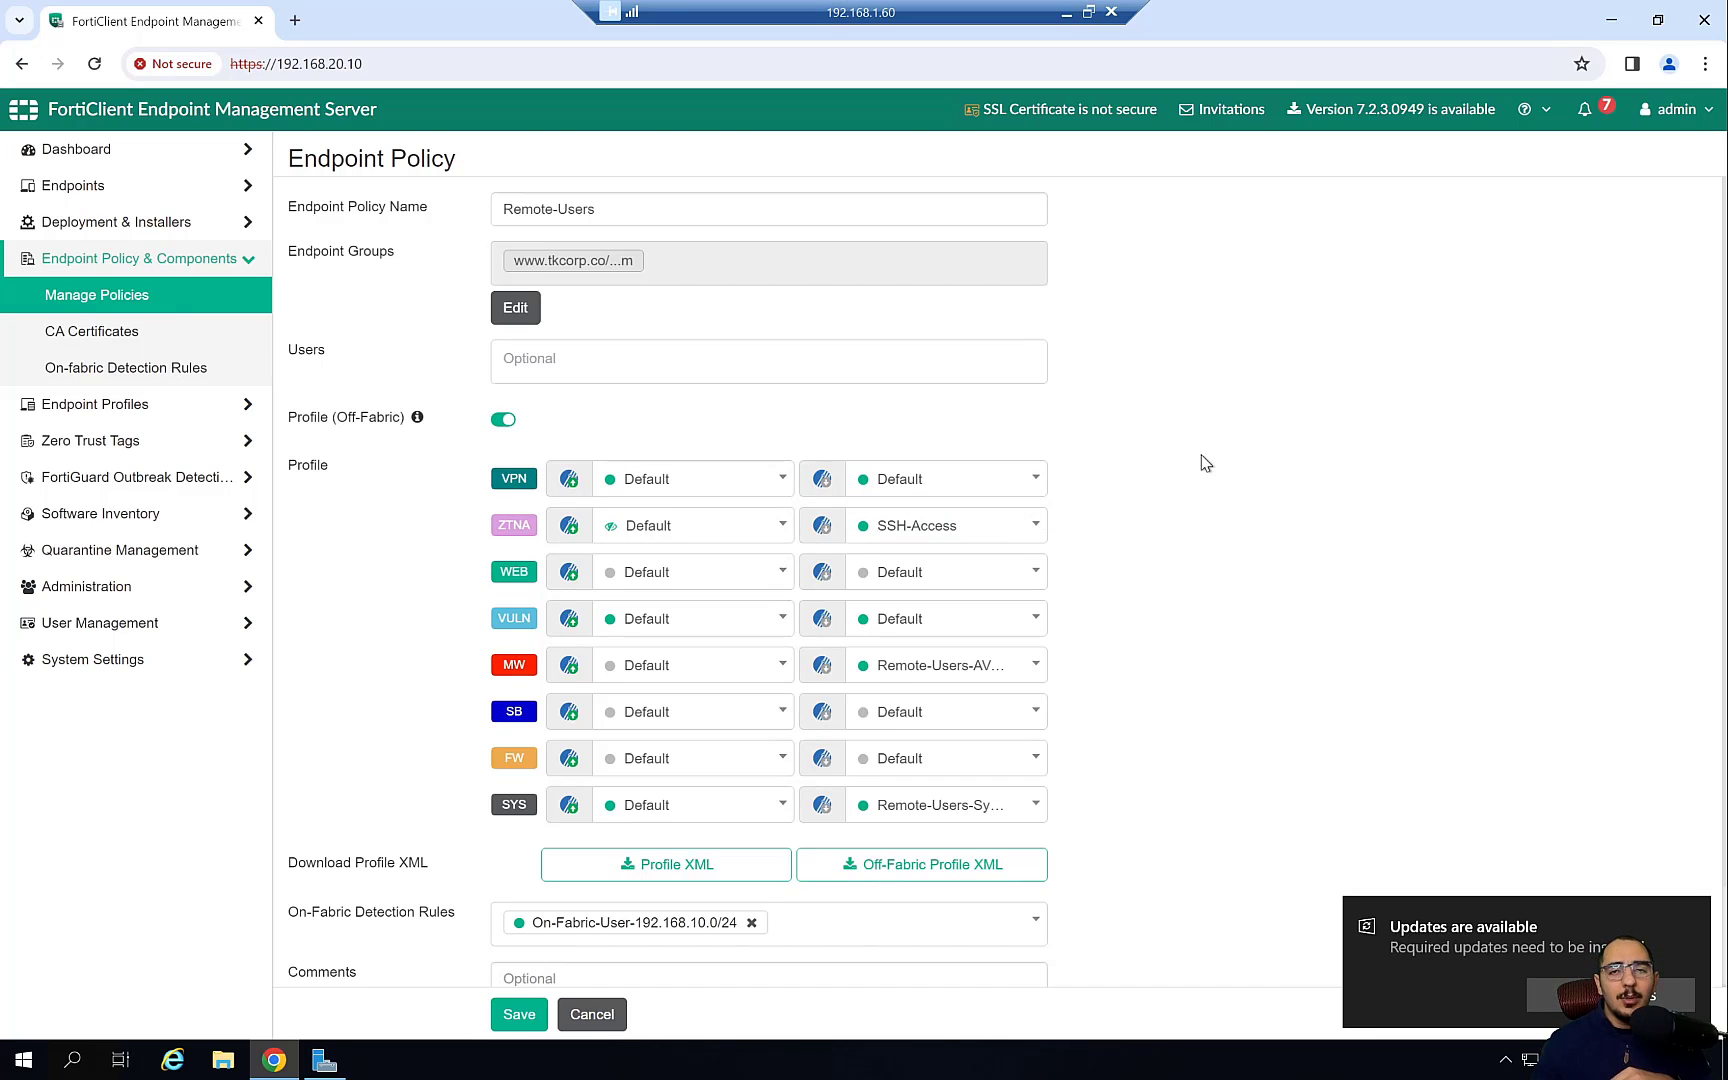
scroll(1203, 498, "down", 2)
scroll(1198, 485, "up", 2)
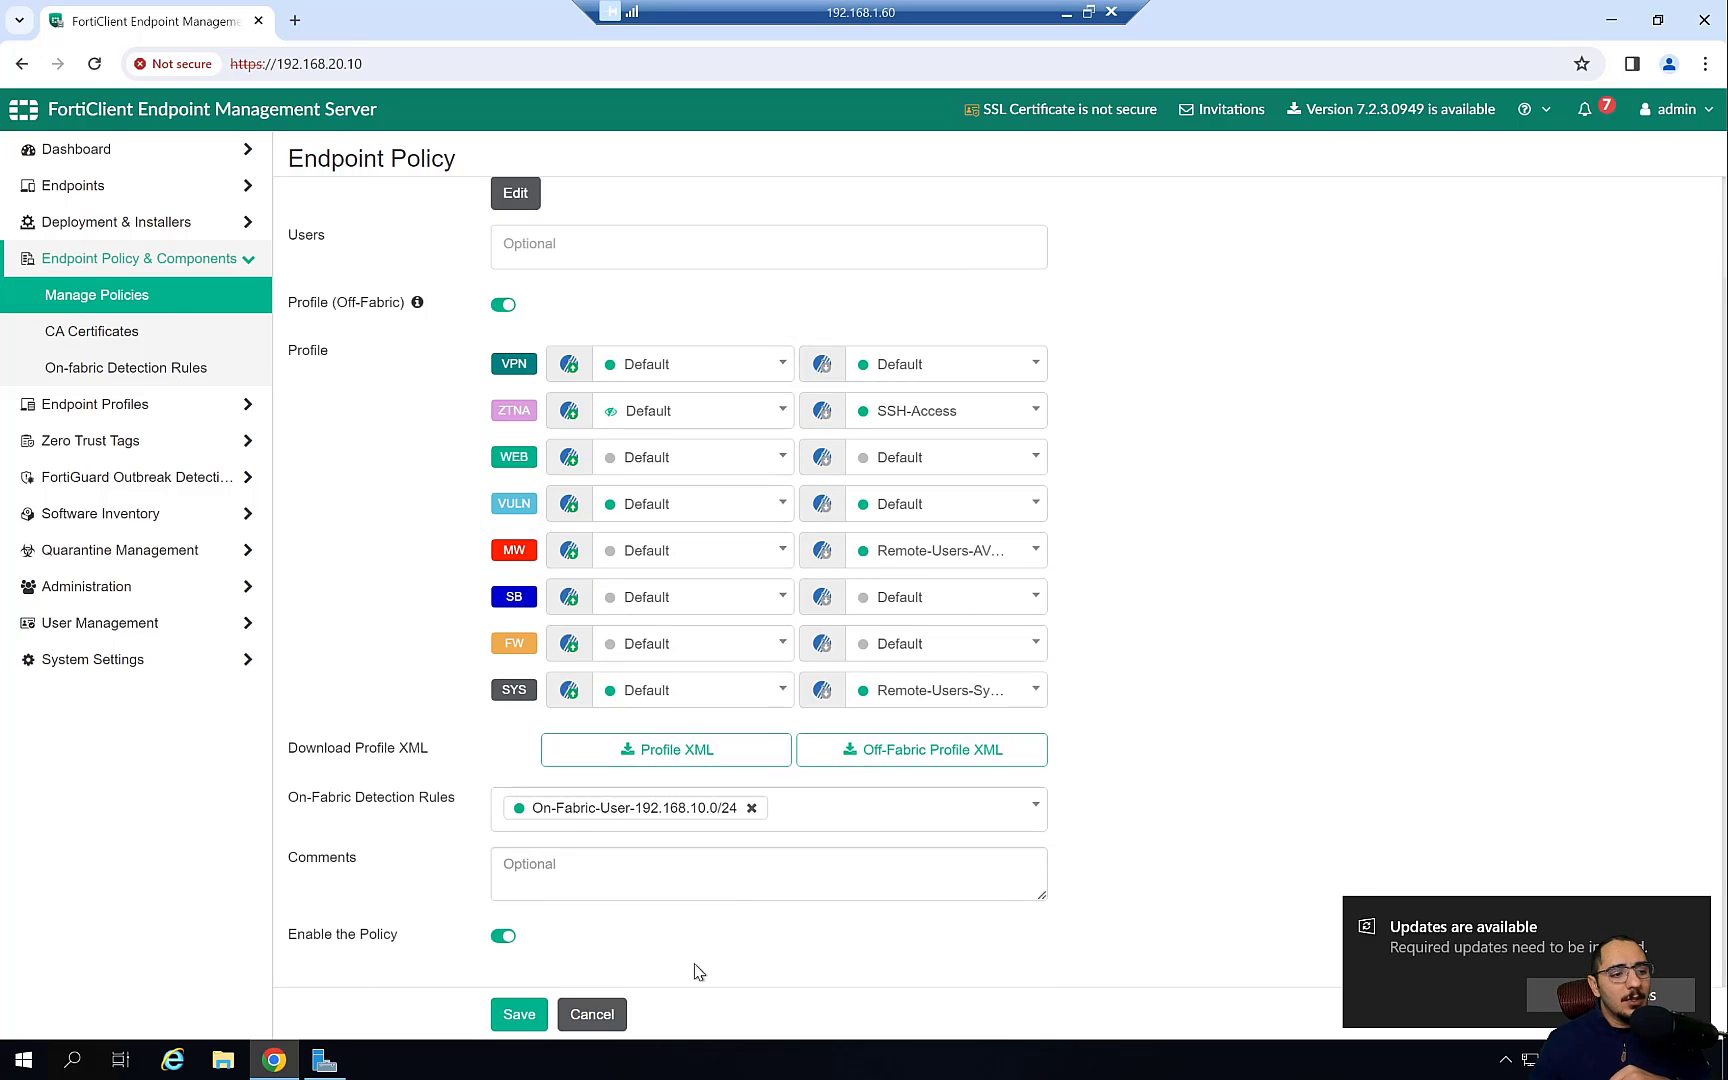
left_click(519, 1014)
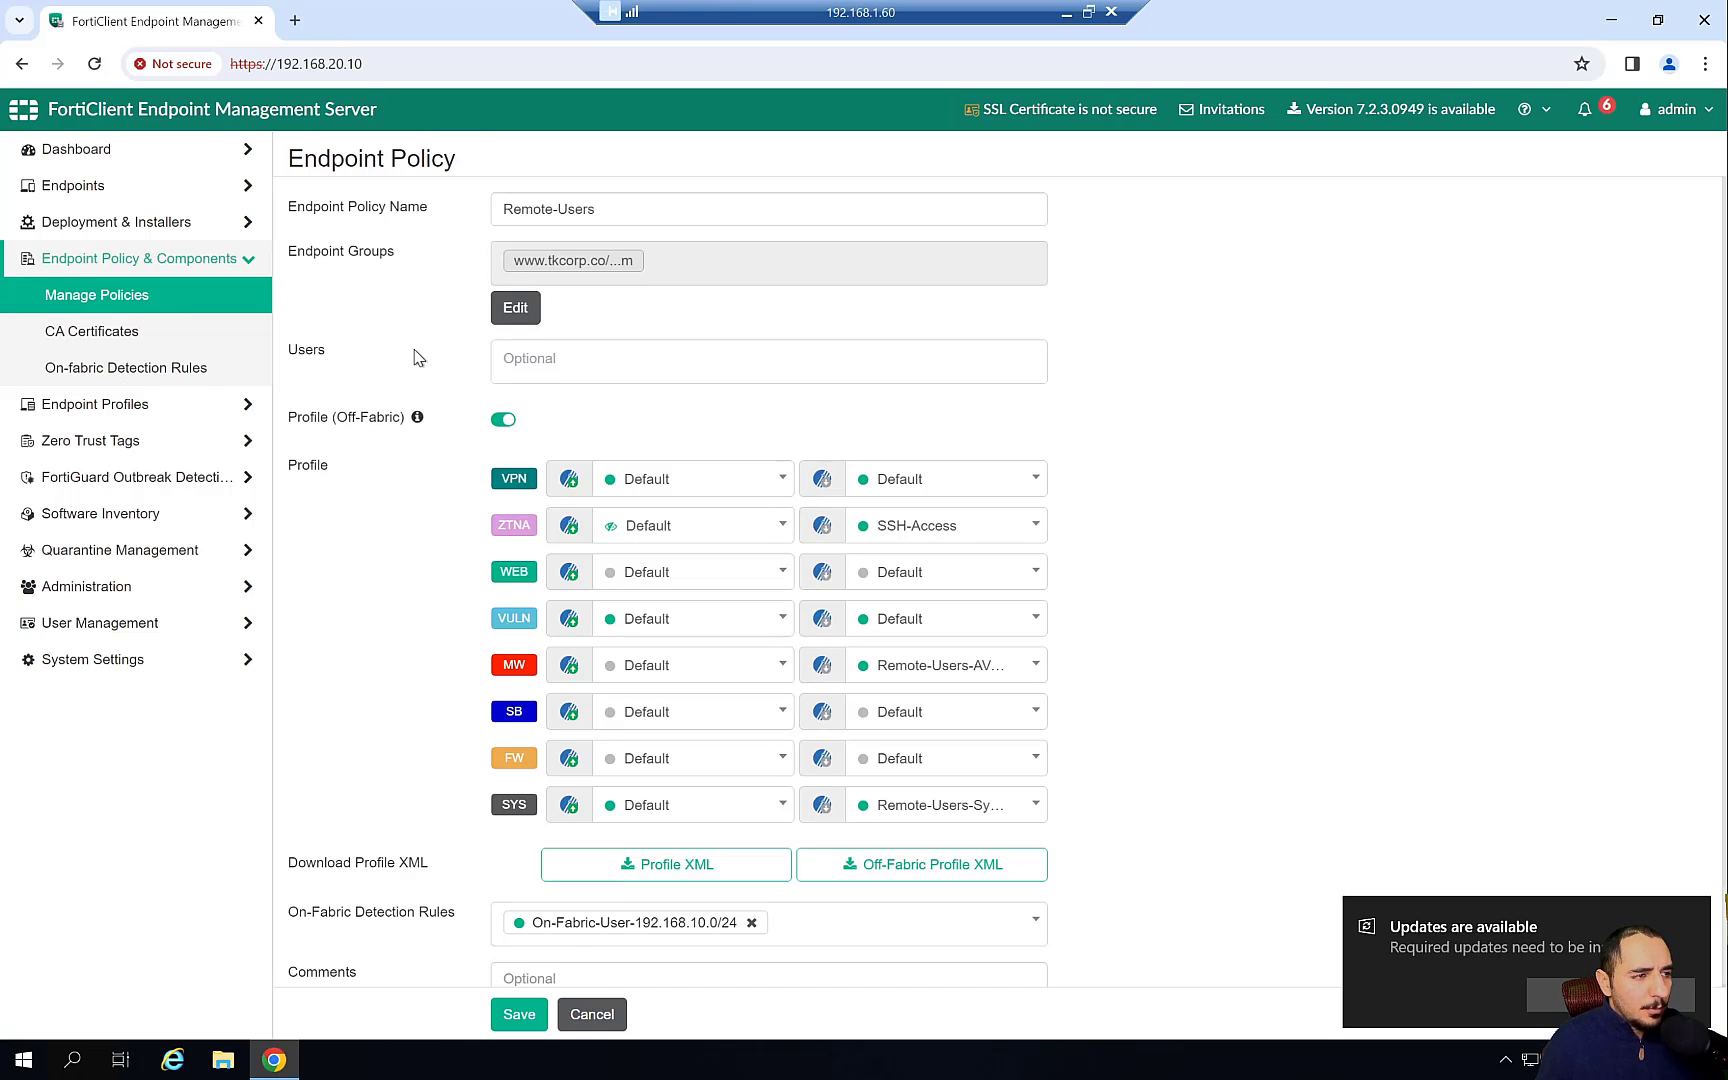
Add a new remote access endpoint profile named SSL-VPN.
left_click(194, 406)
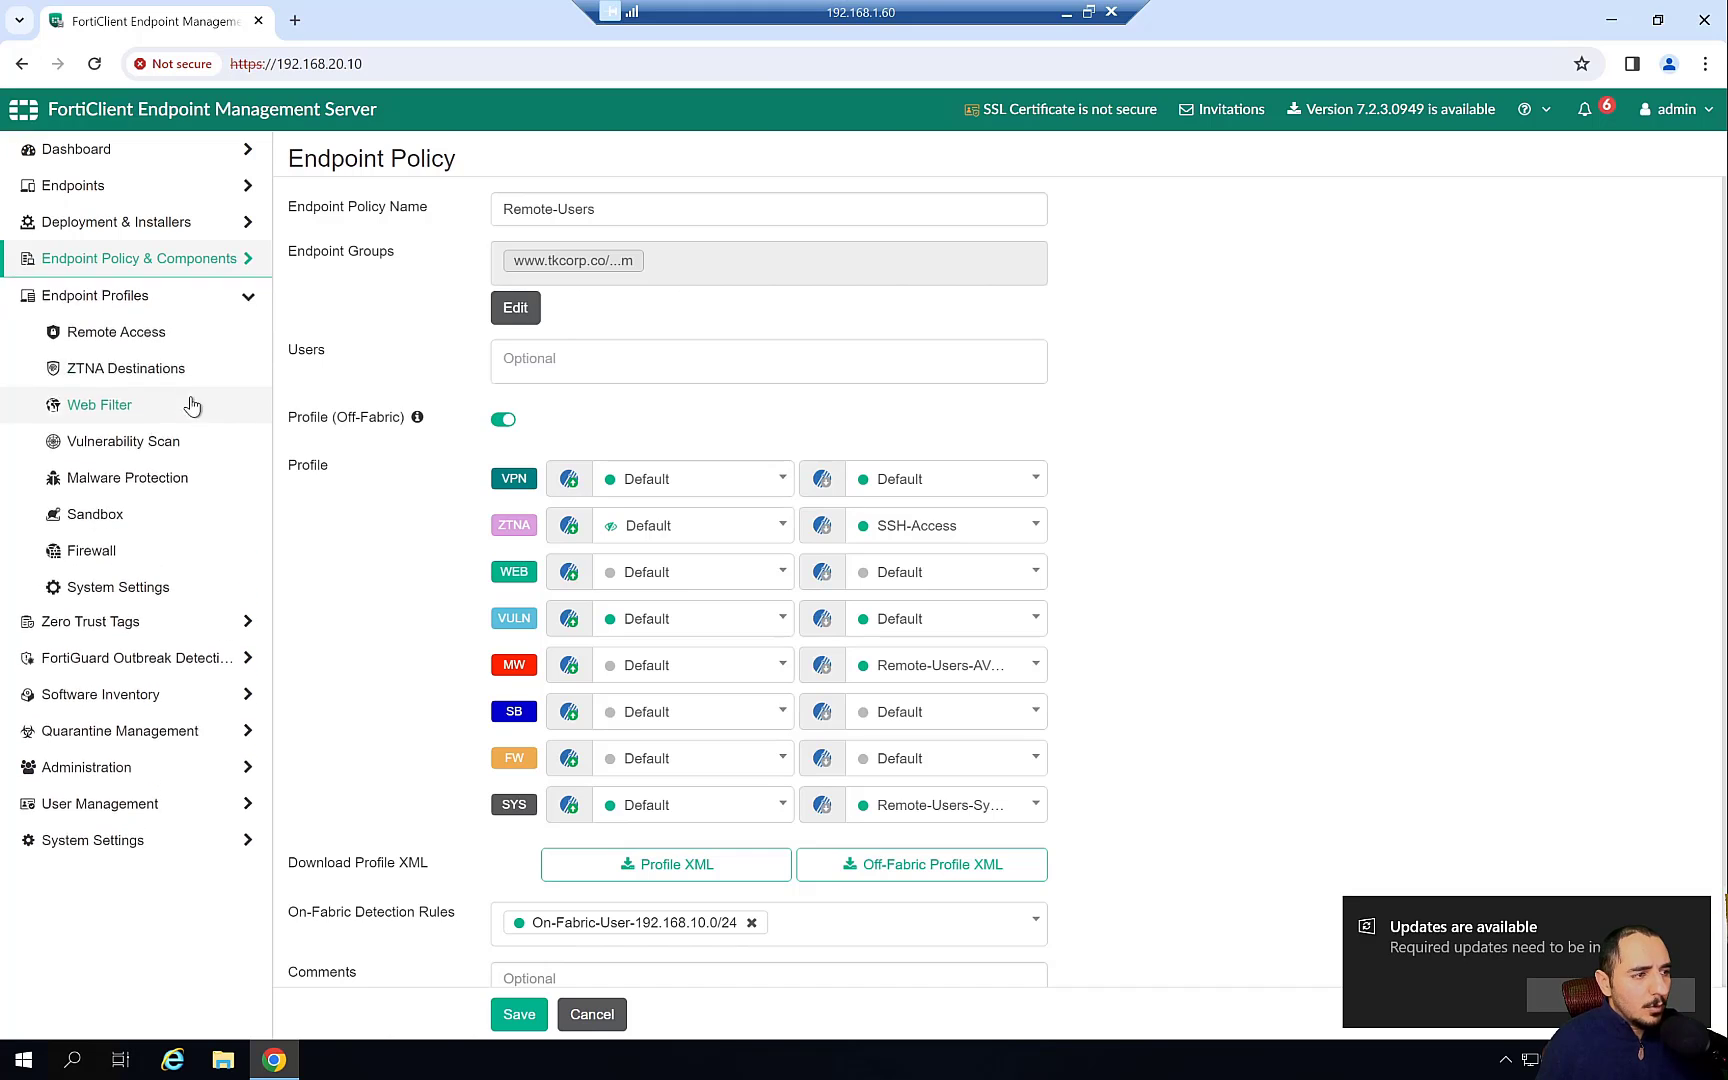
left_click(181, 341)
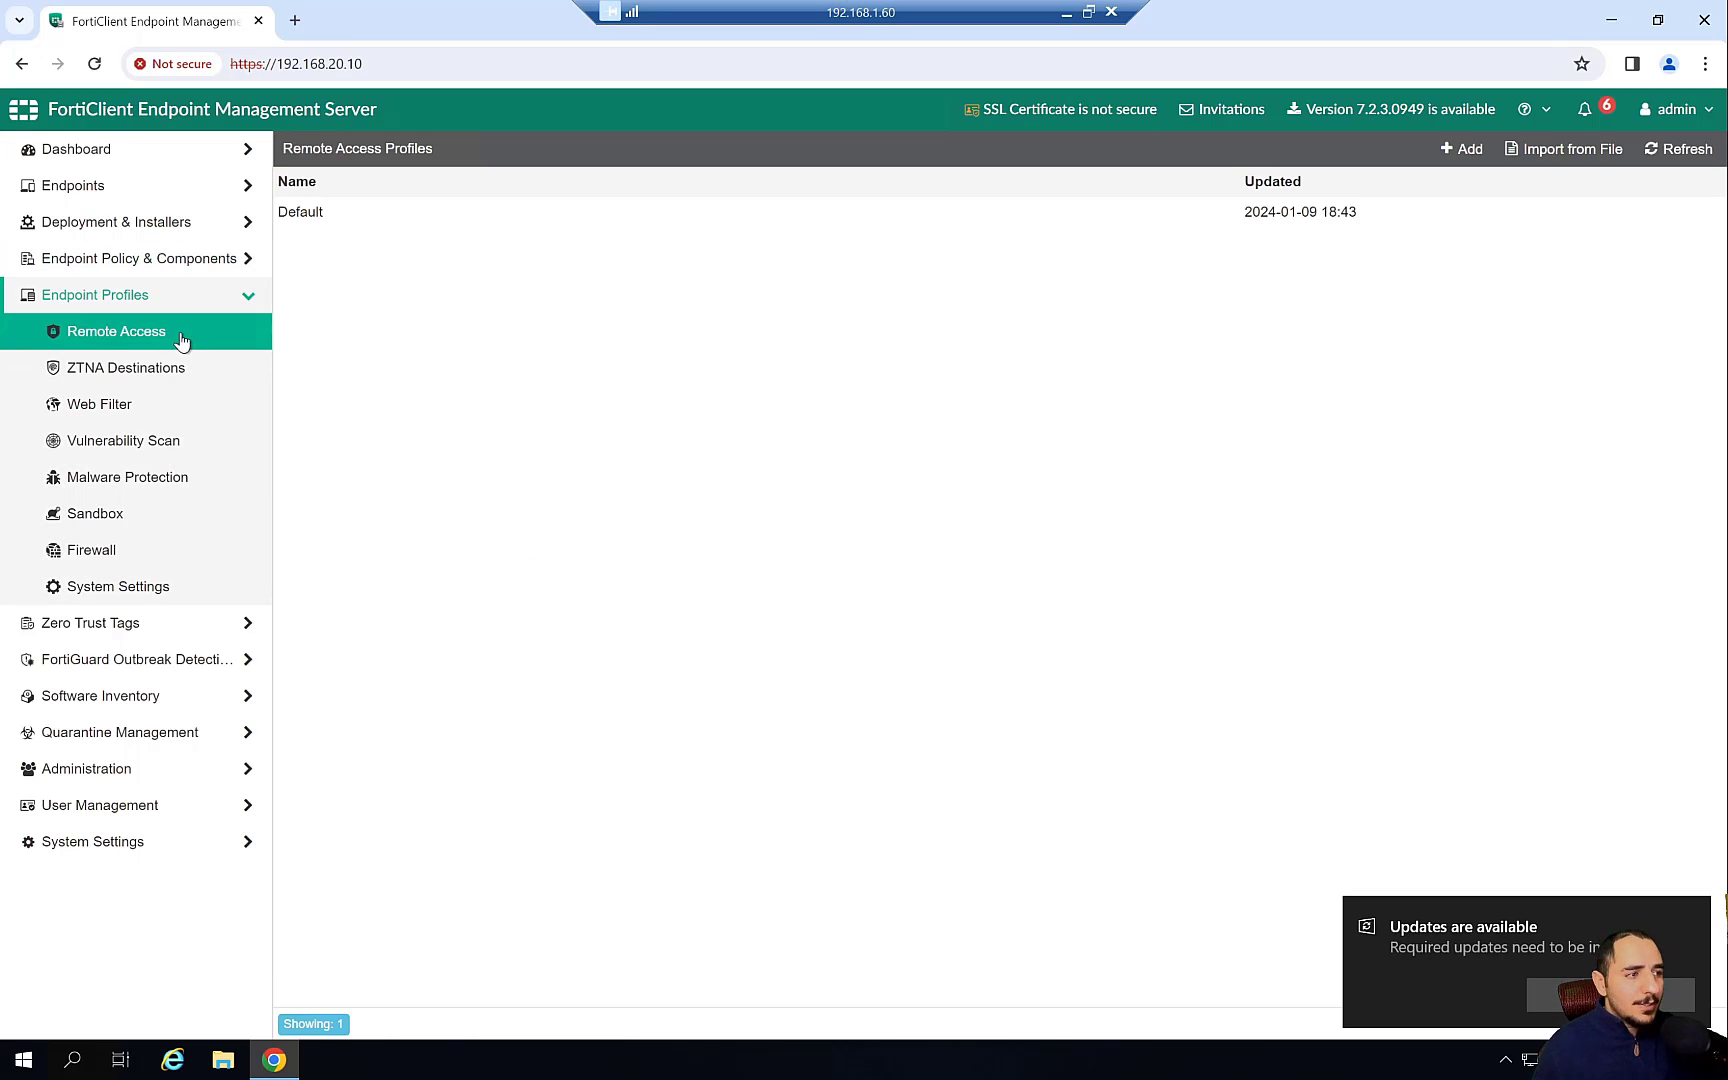
left_click(1462, 149)
left_click(845, 243)
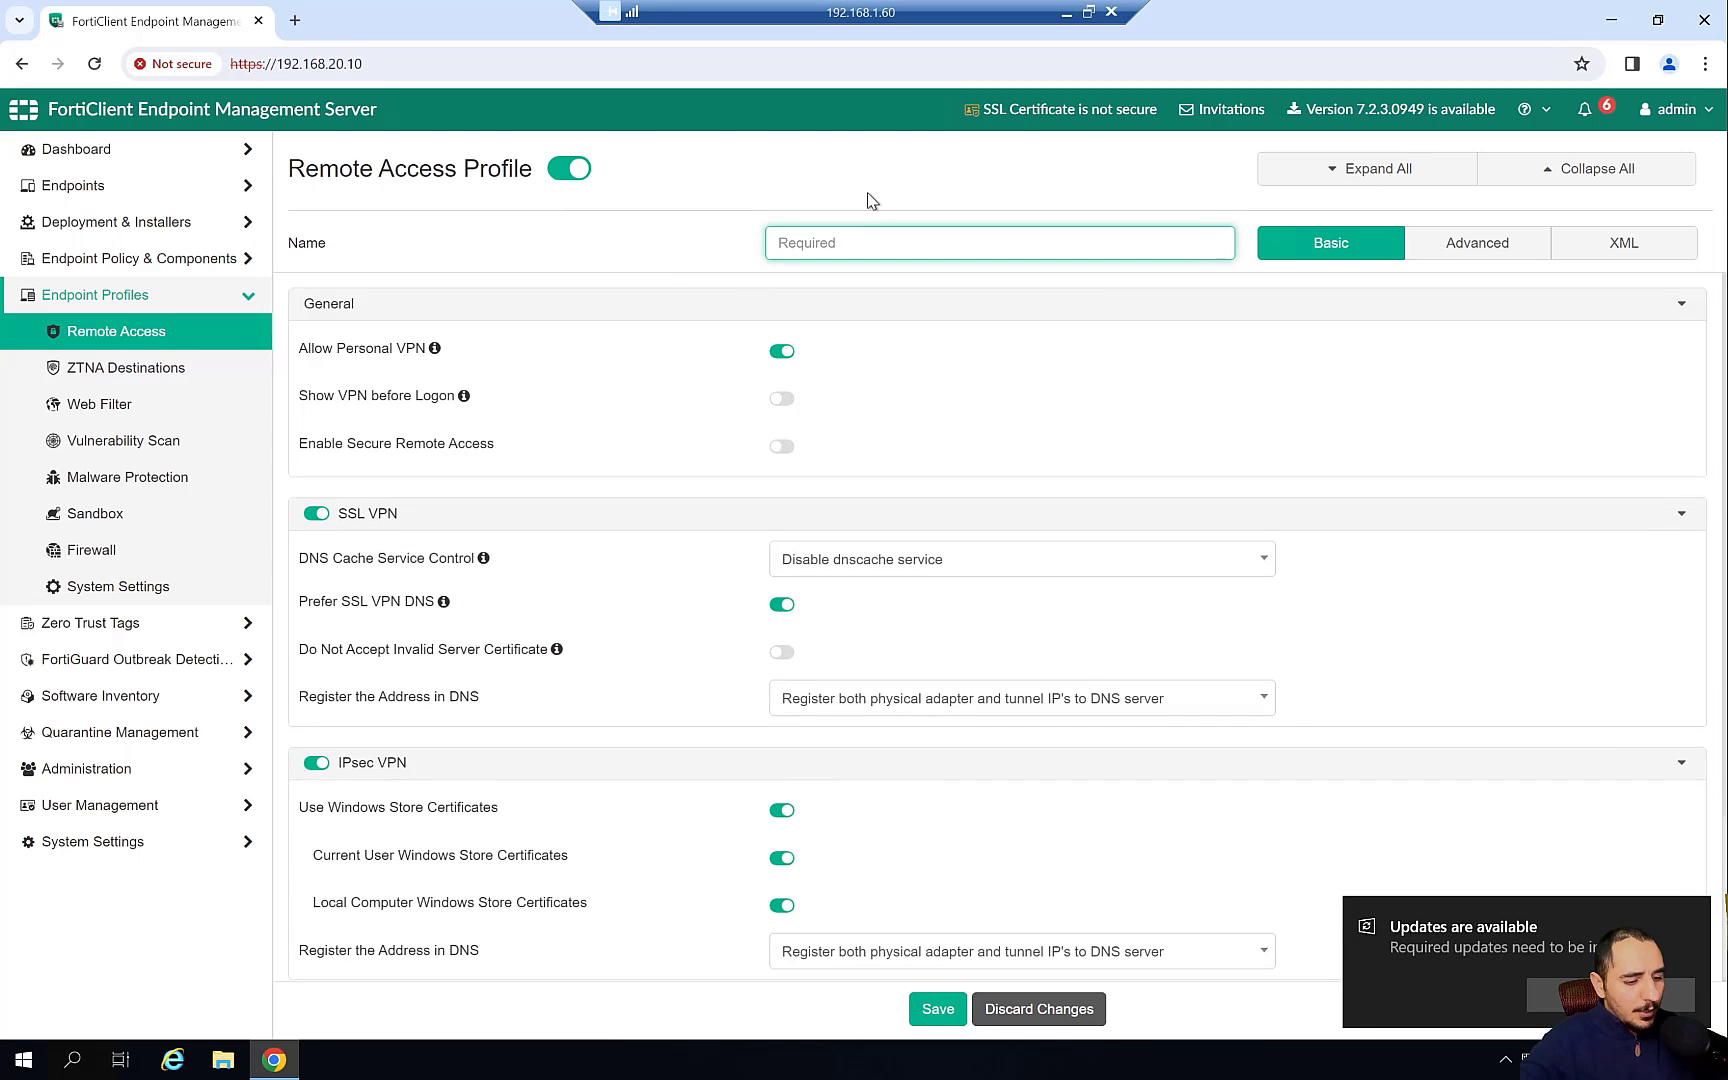
type("SSL-VPN")
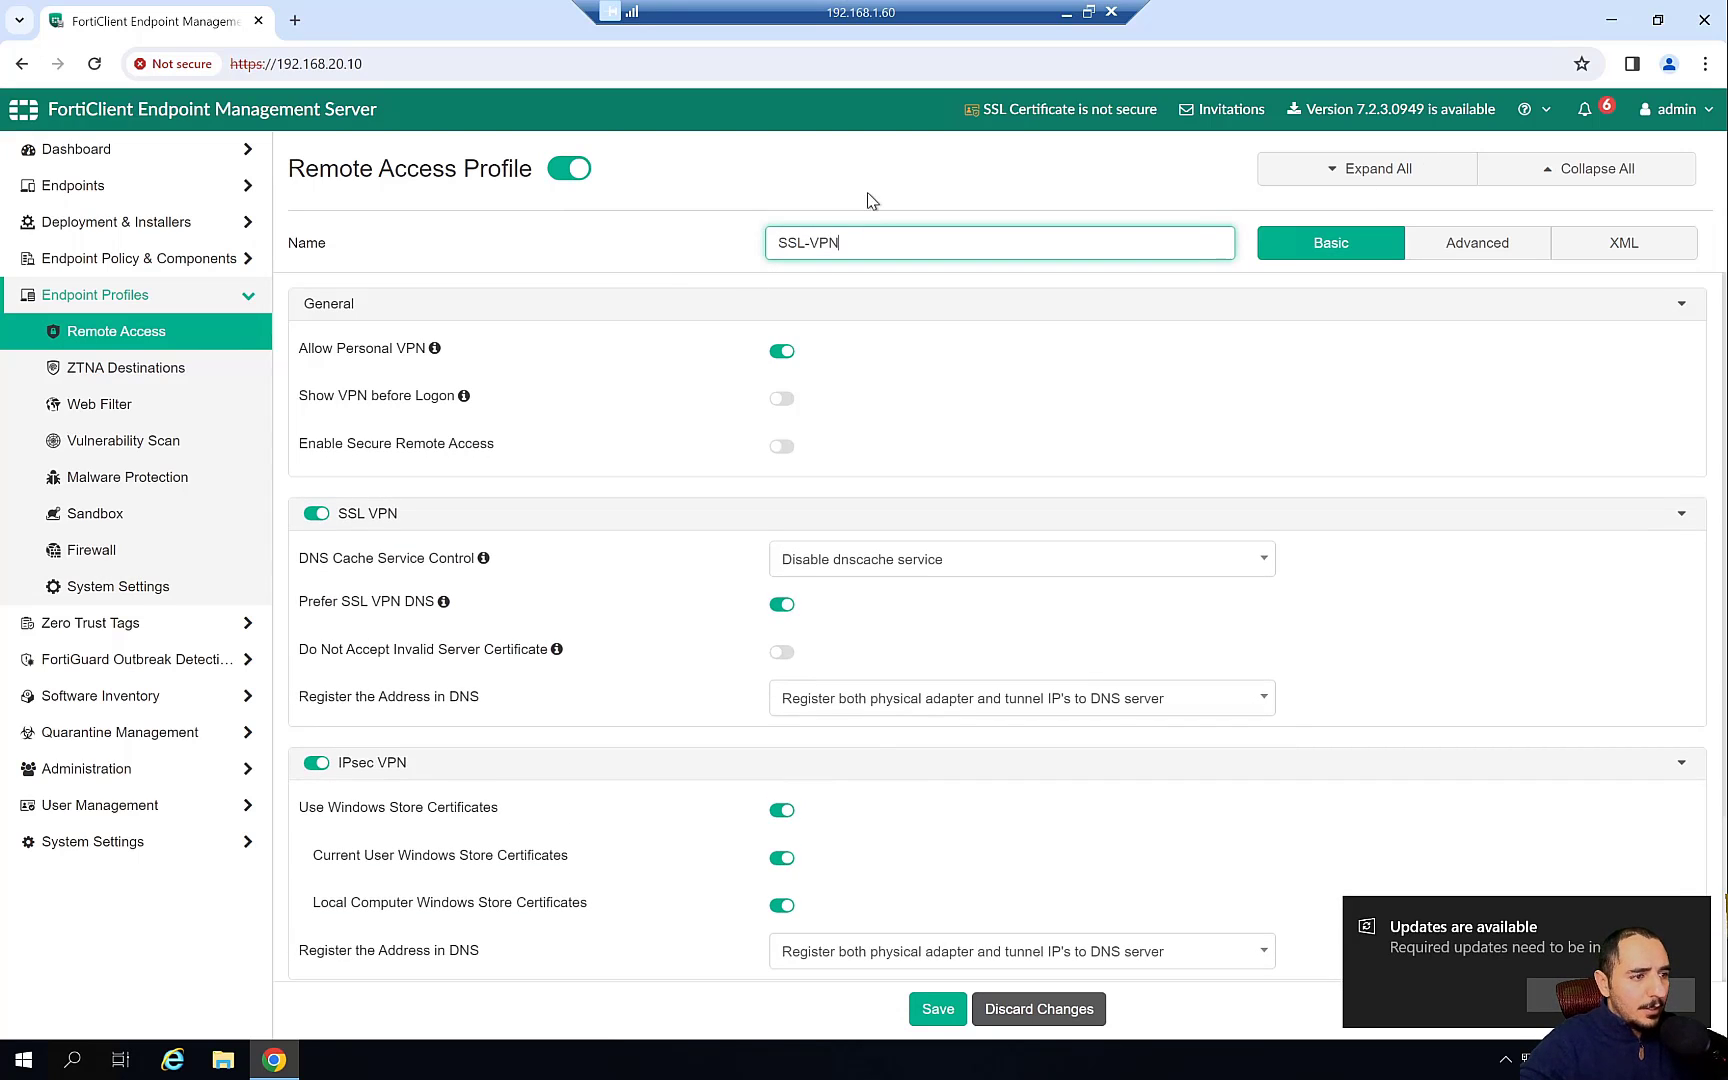
Add a manual SSL VPN tunnel to the profile, named HQ-SSLVPN, with 192.1681.60 as its remote gateway.
scroll(586, 617, "down", 2)
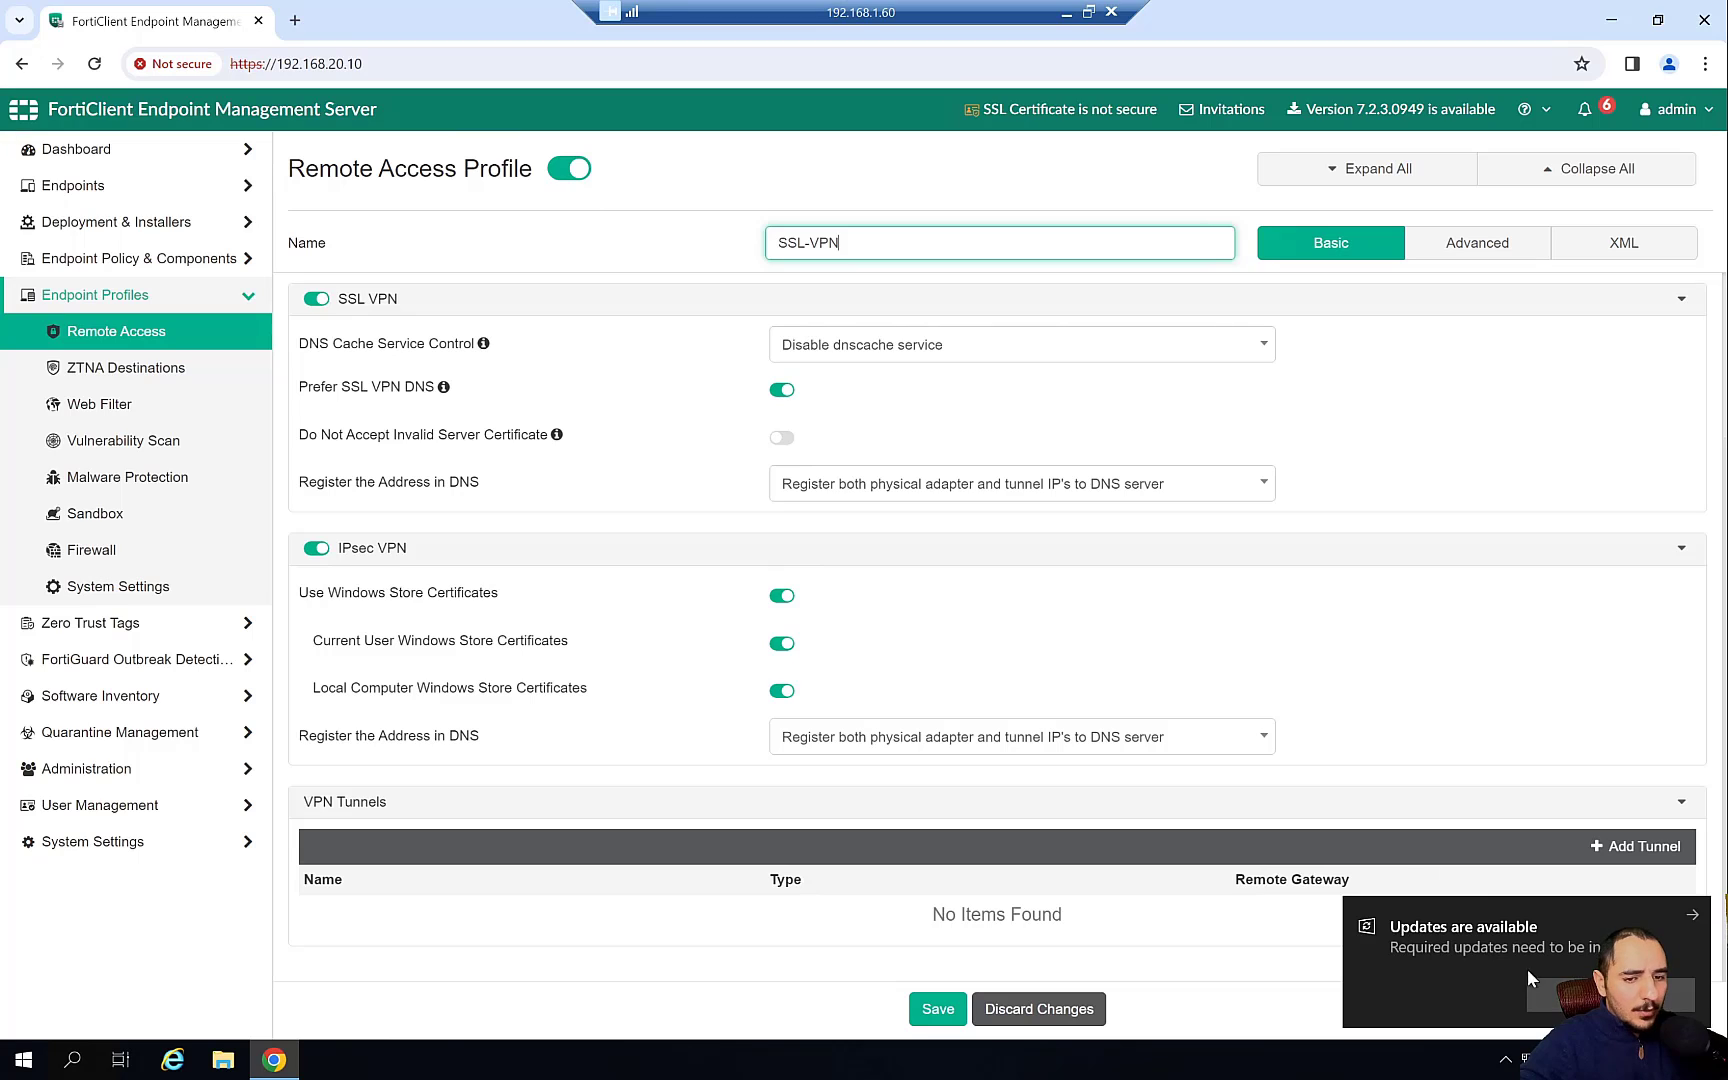
left_click(1694, 918)
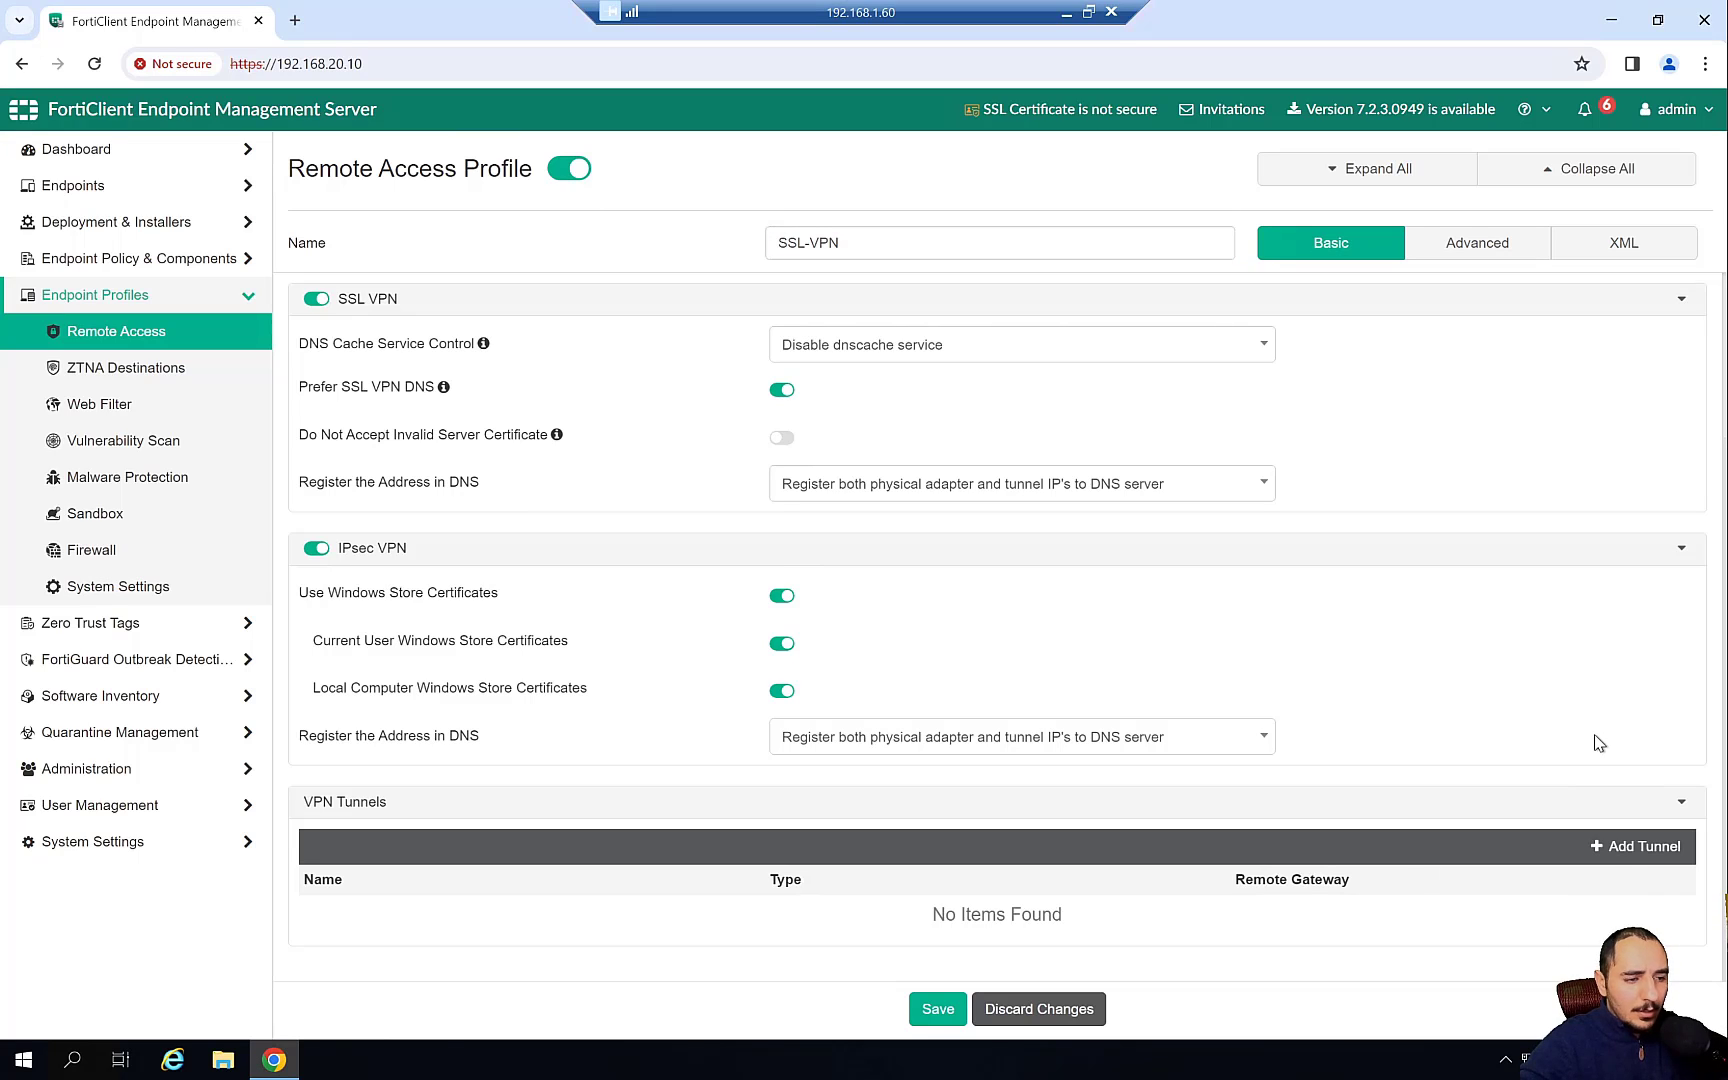
left_click(1616, 845)
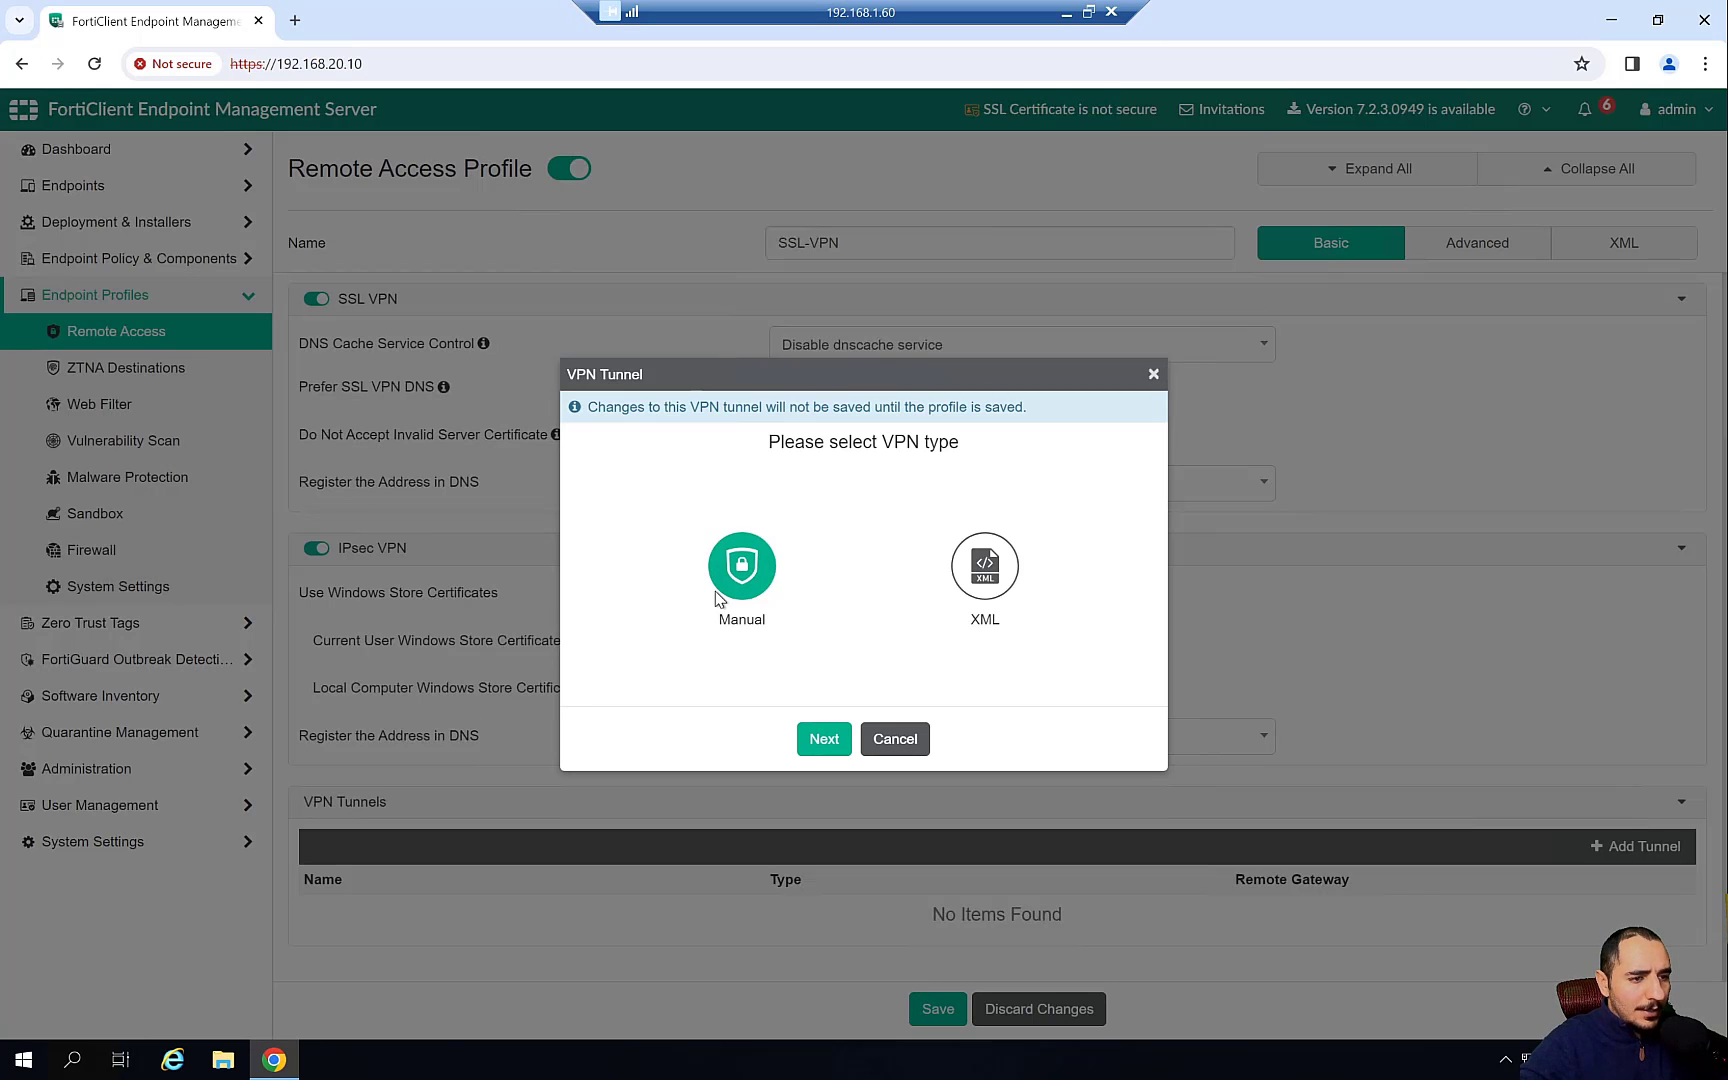
left_click(823, 737)
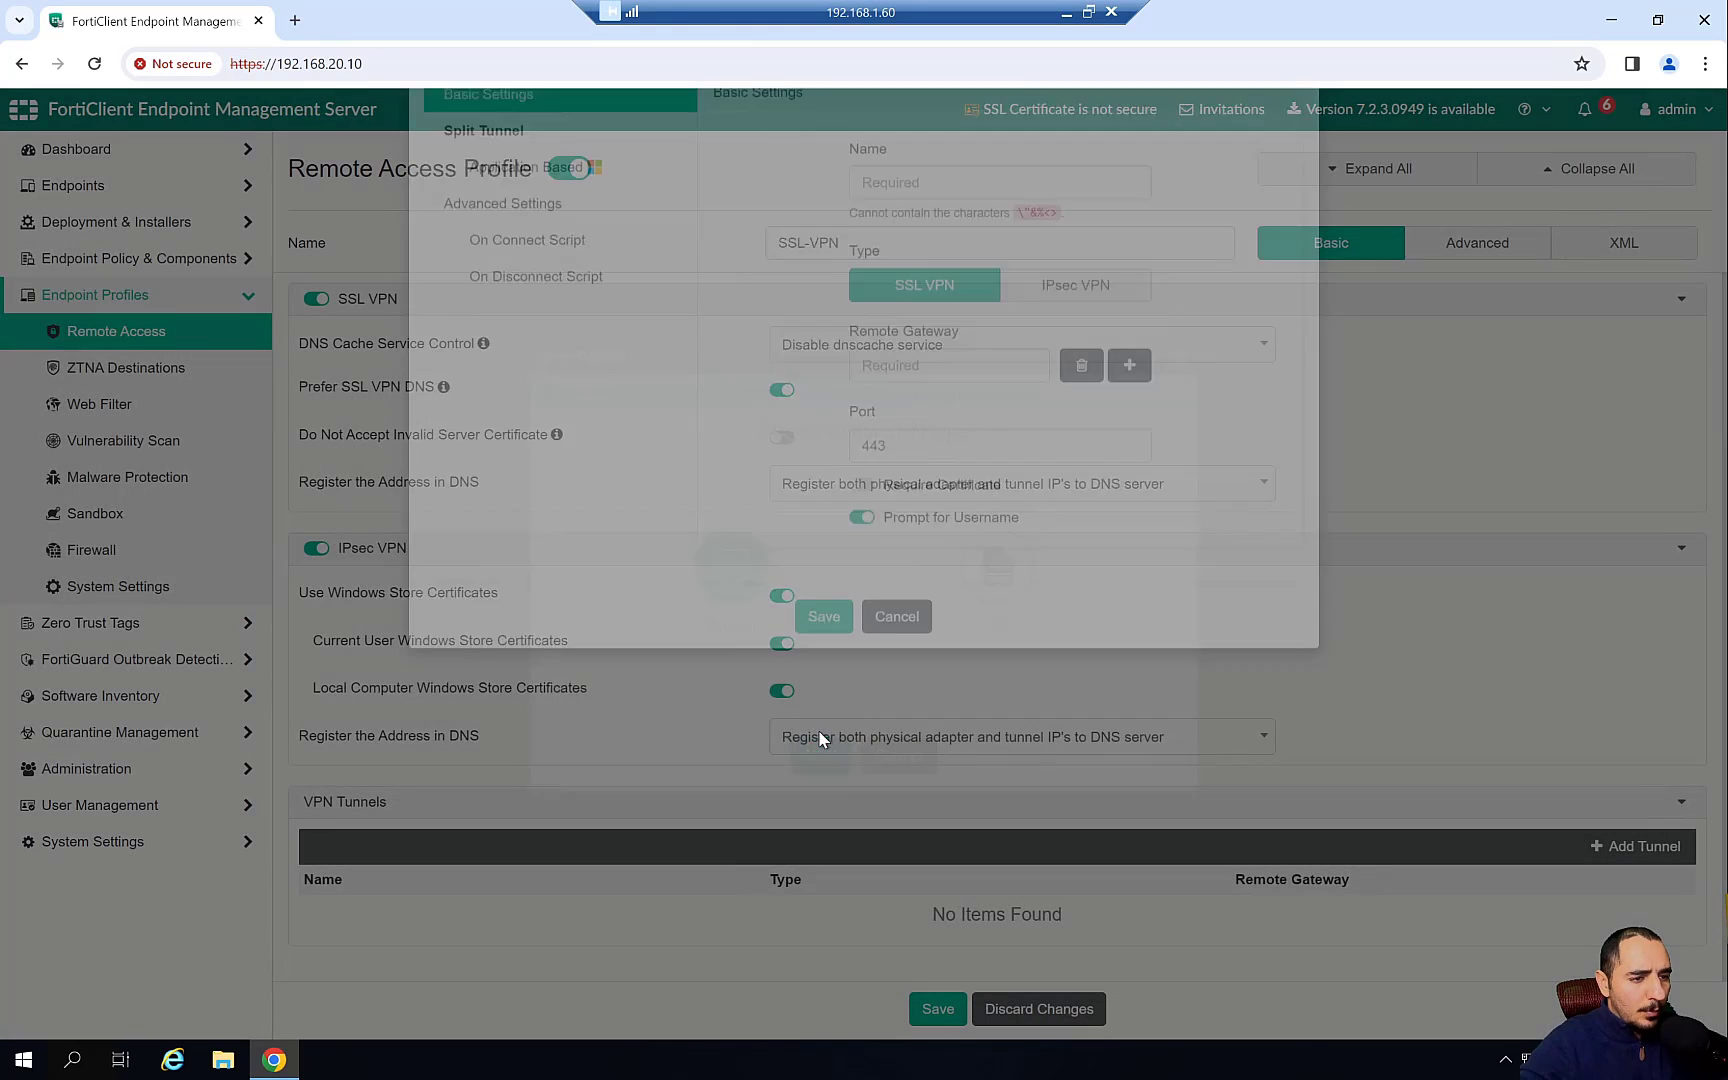
left_click(944, 303)
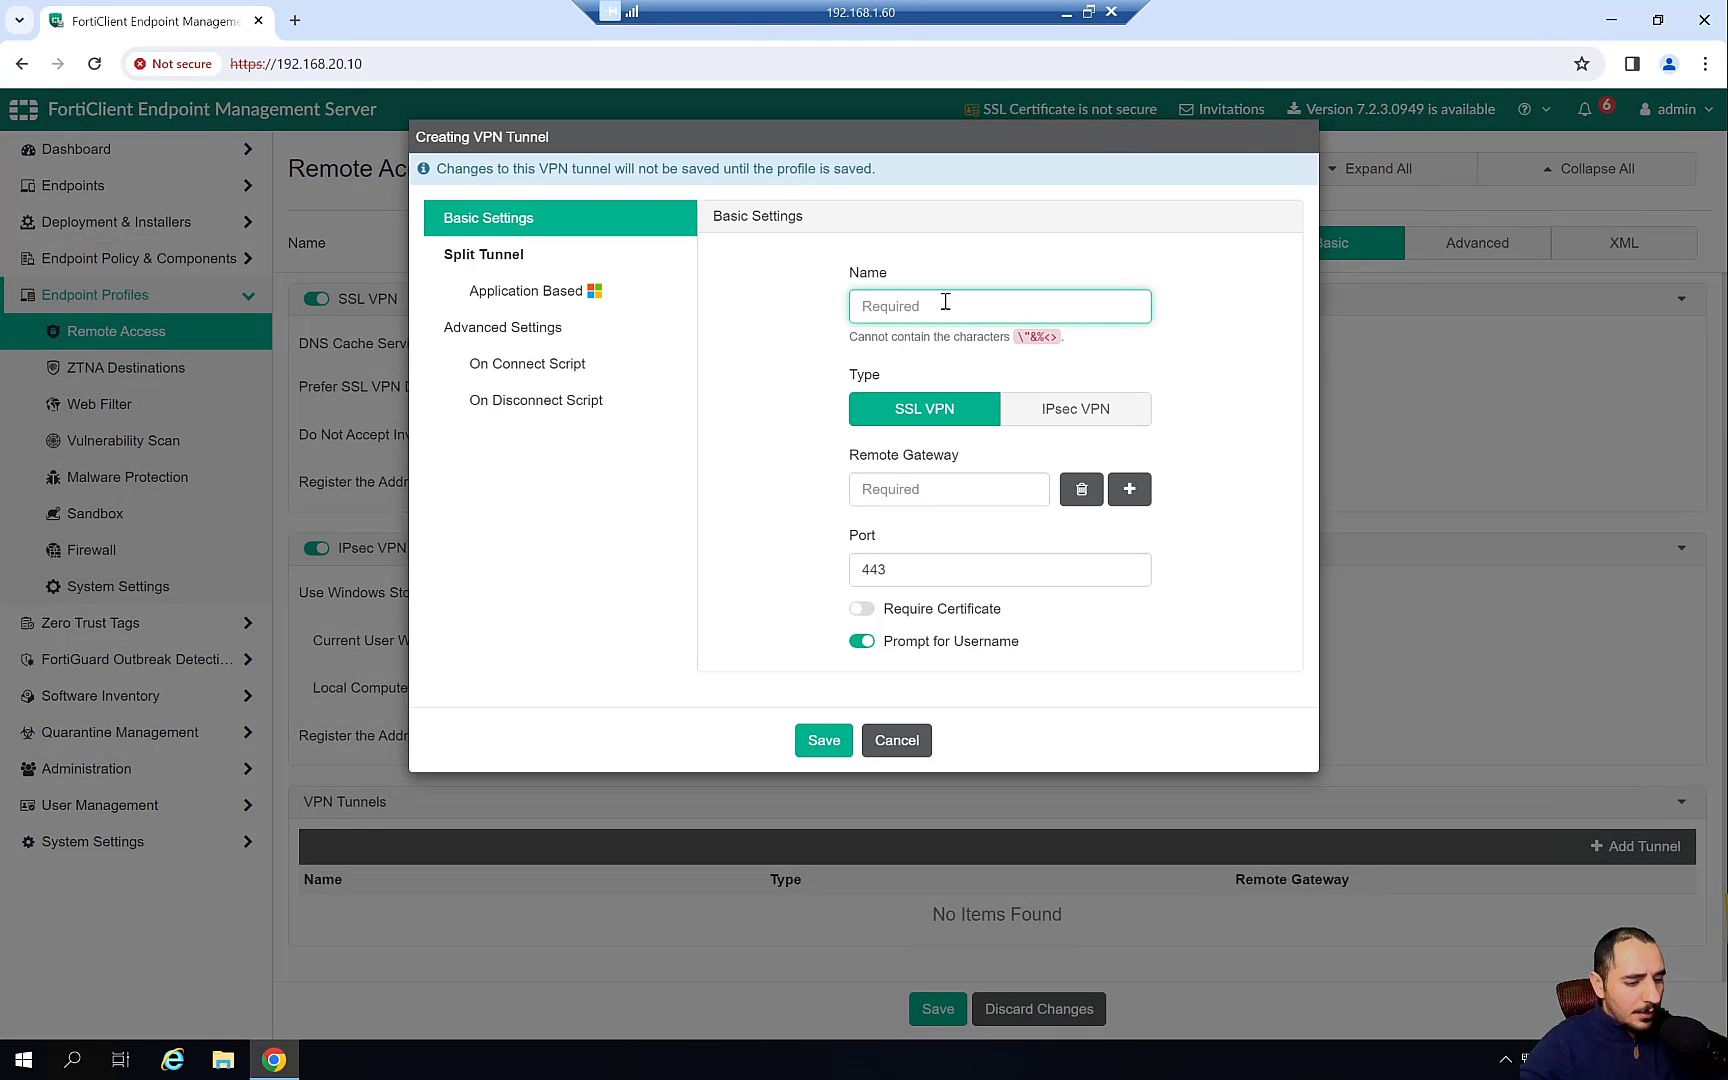
type("SSL")
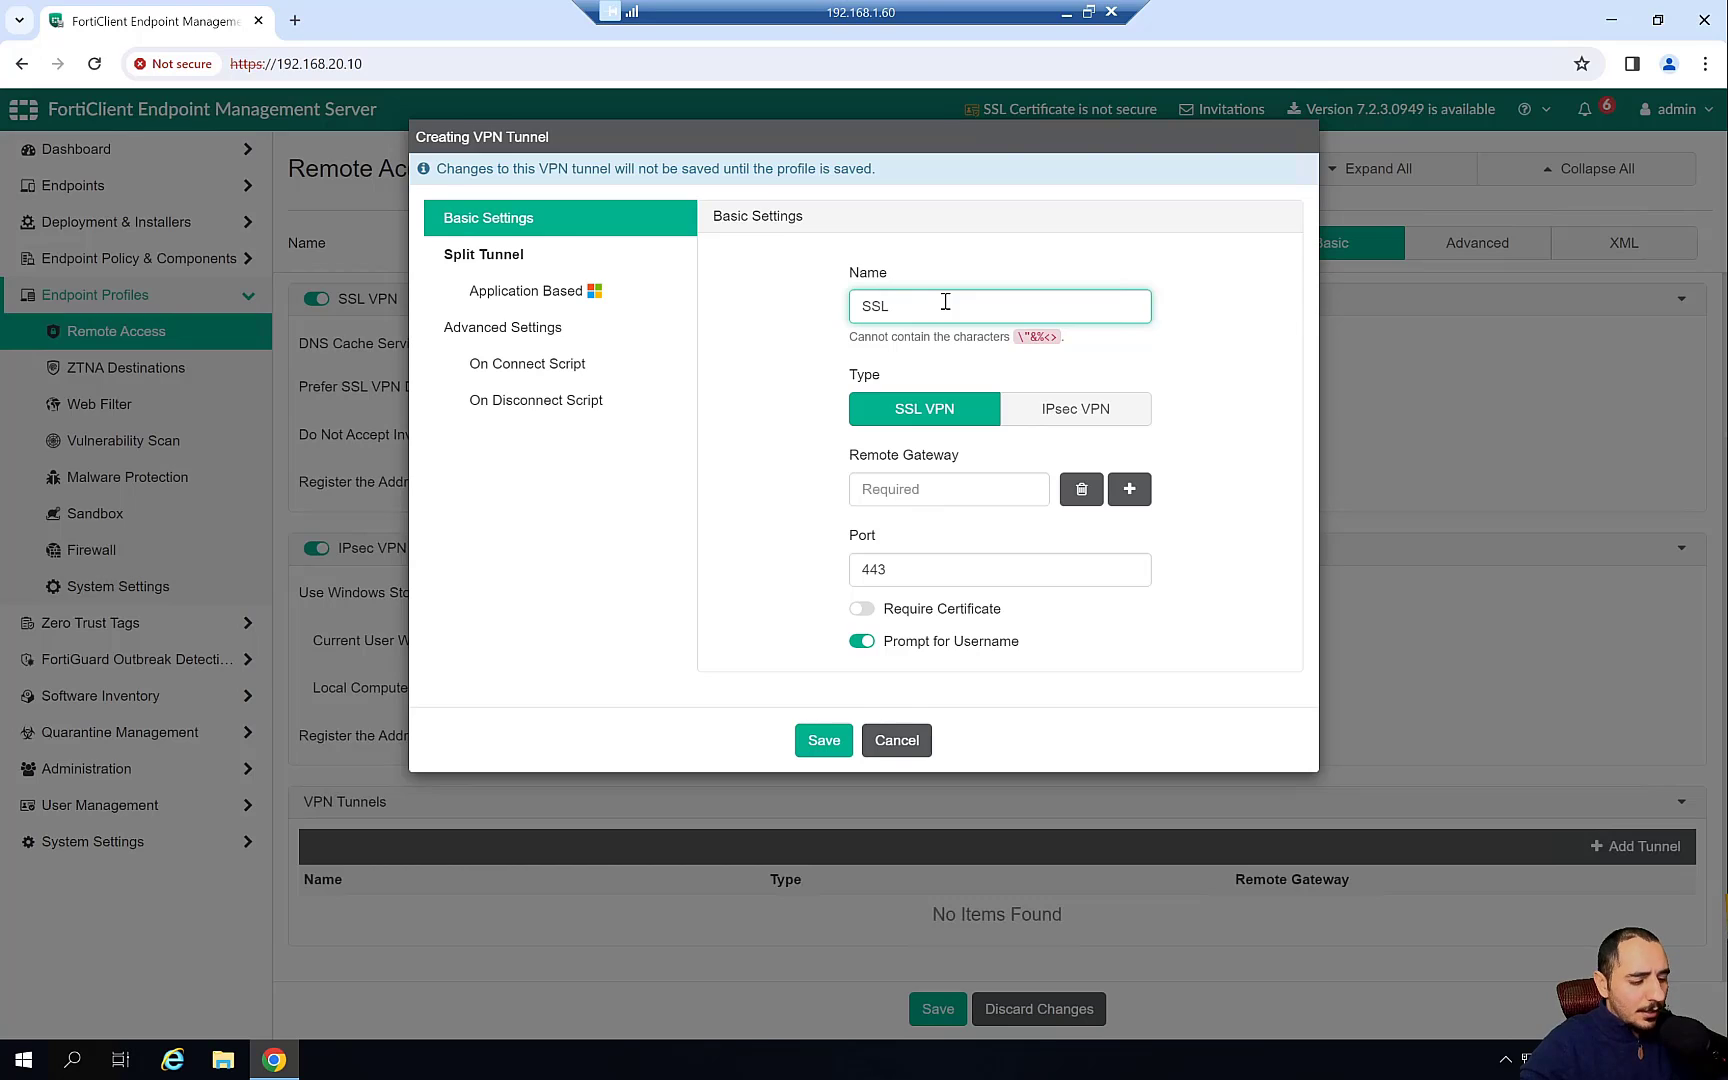
key("BackSpace")
key("BackSpace")
type("HQ-")
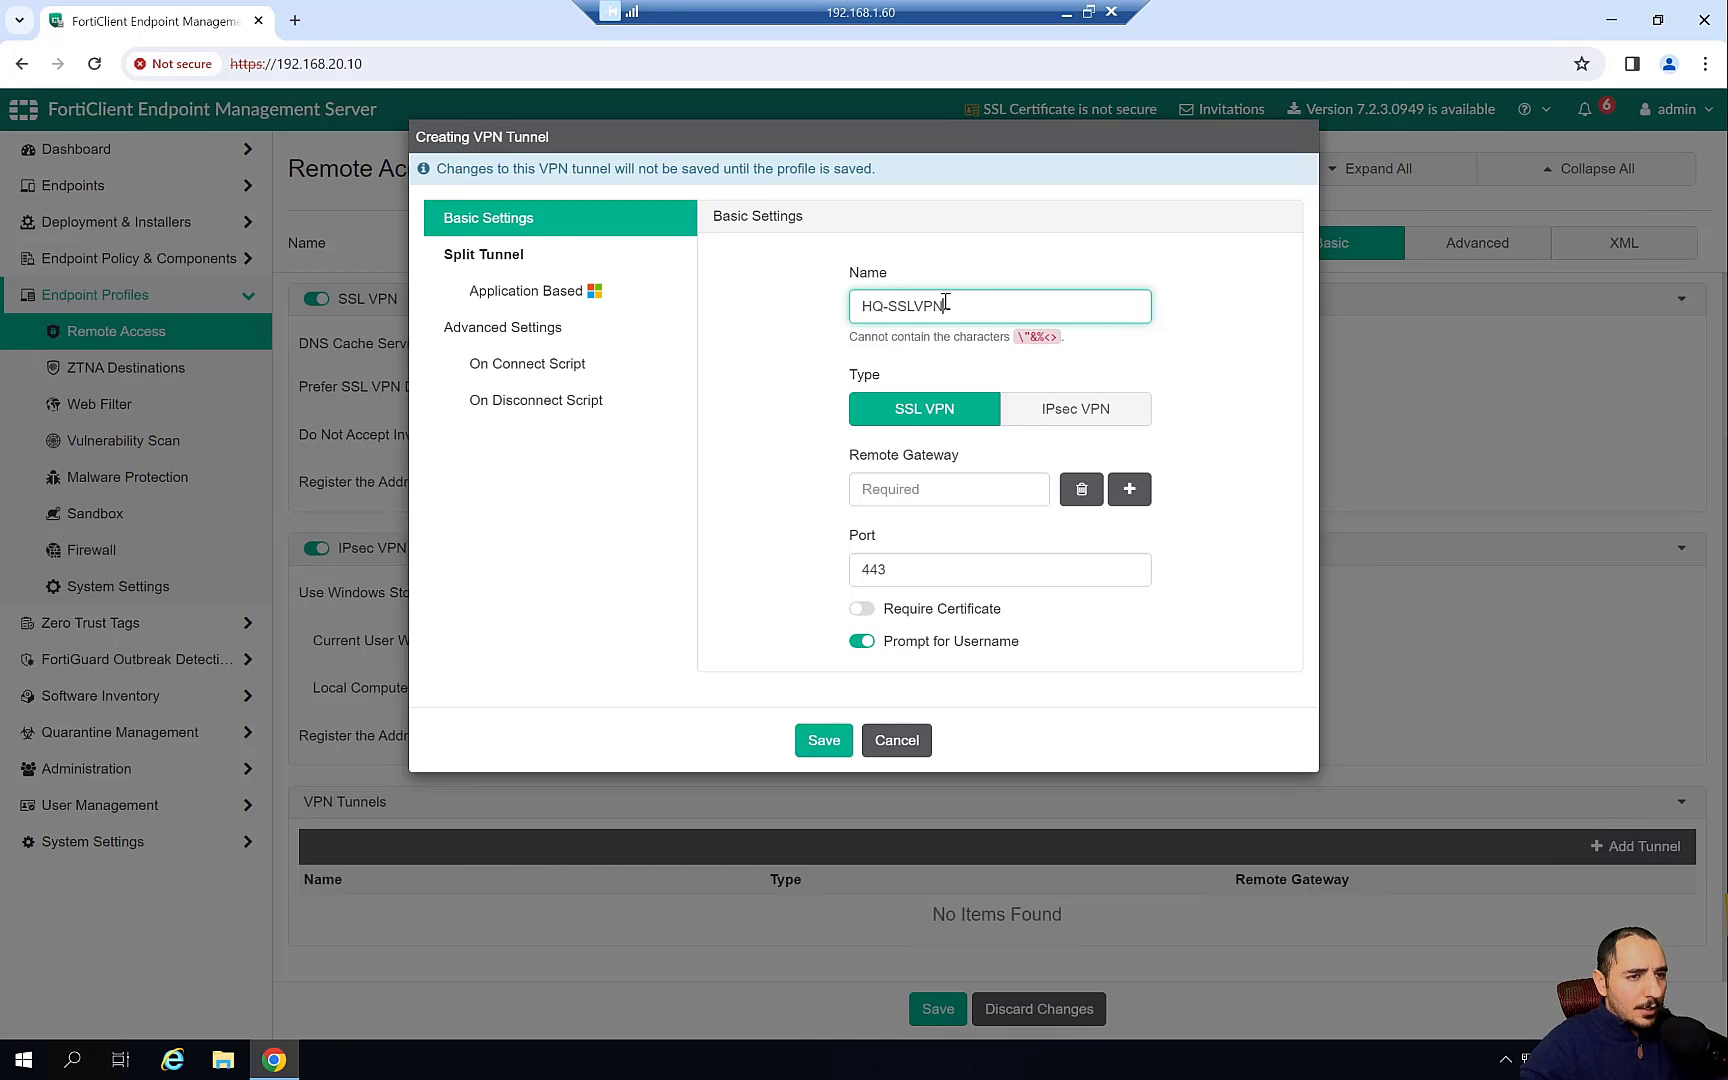
left_click(932, 487)
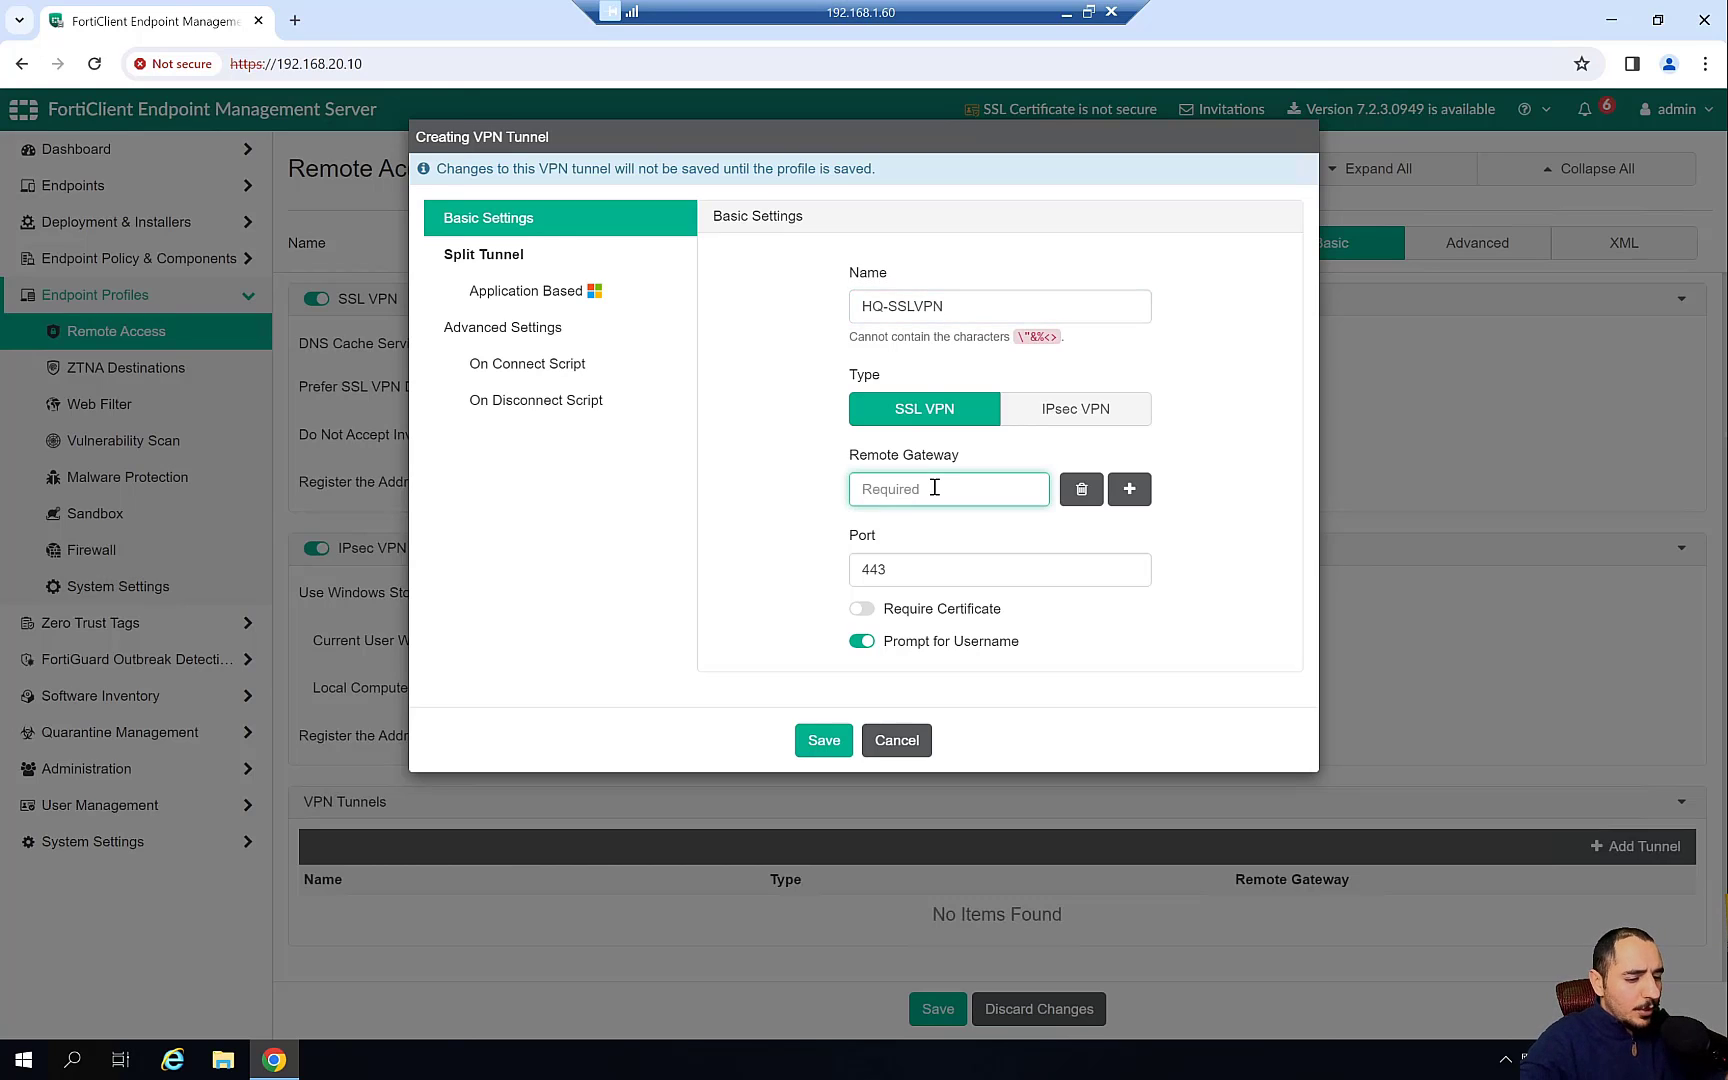
type("192.1681.60")
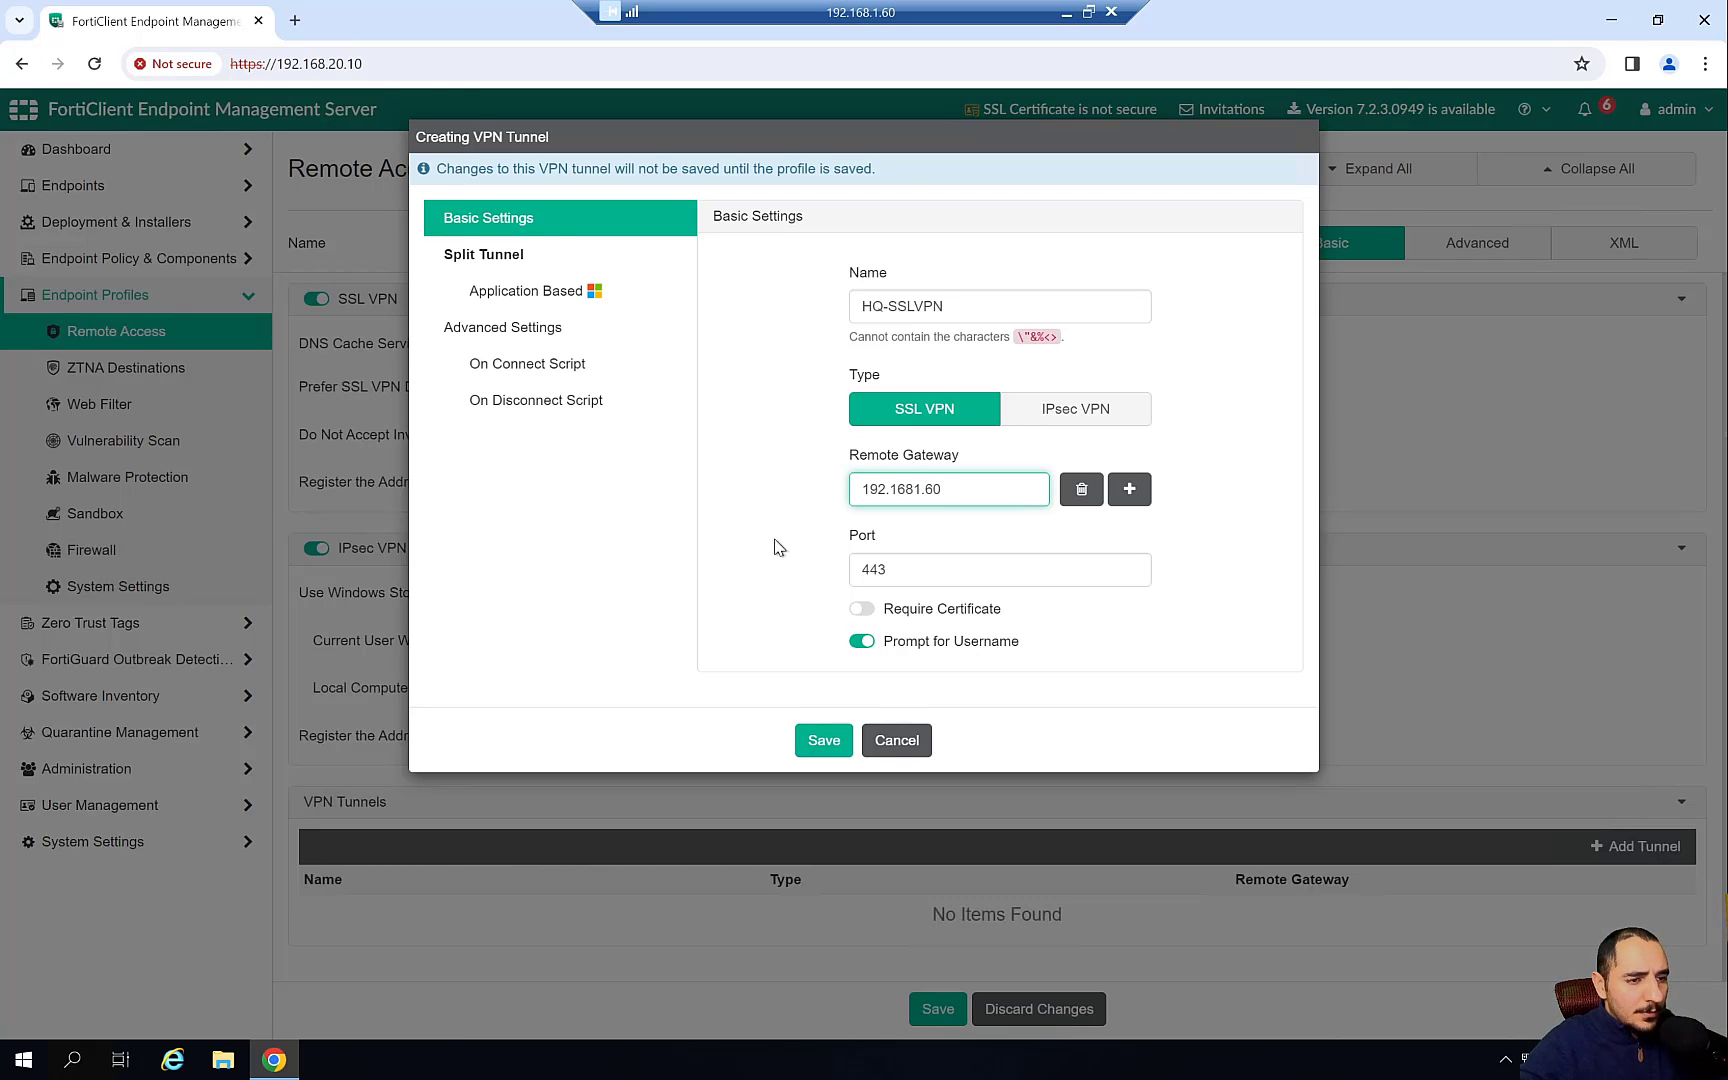
Switch to the FortiGate page in Firefox, look up the SSL-VPN listen port in the SSL-VPN settings, and return to the EMS session.
left_click(926, 566)
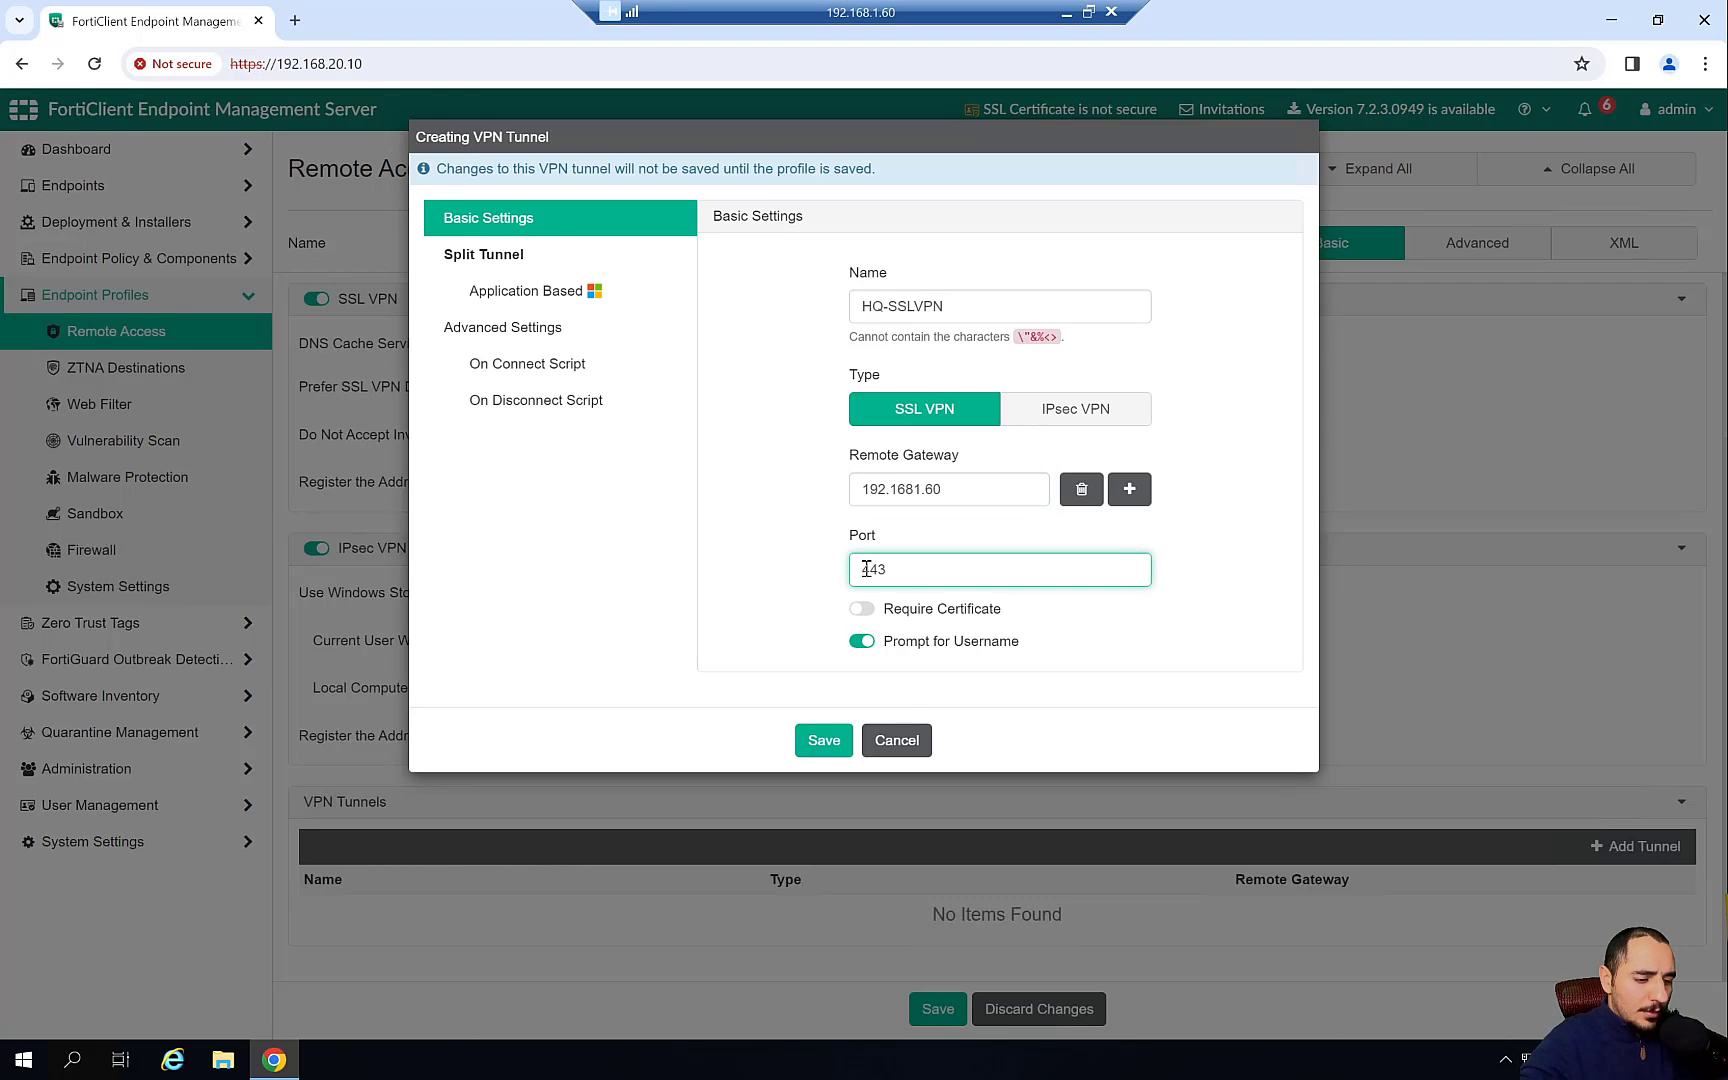
left_click(1066, 12)
left_click(1062, 1055)
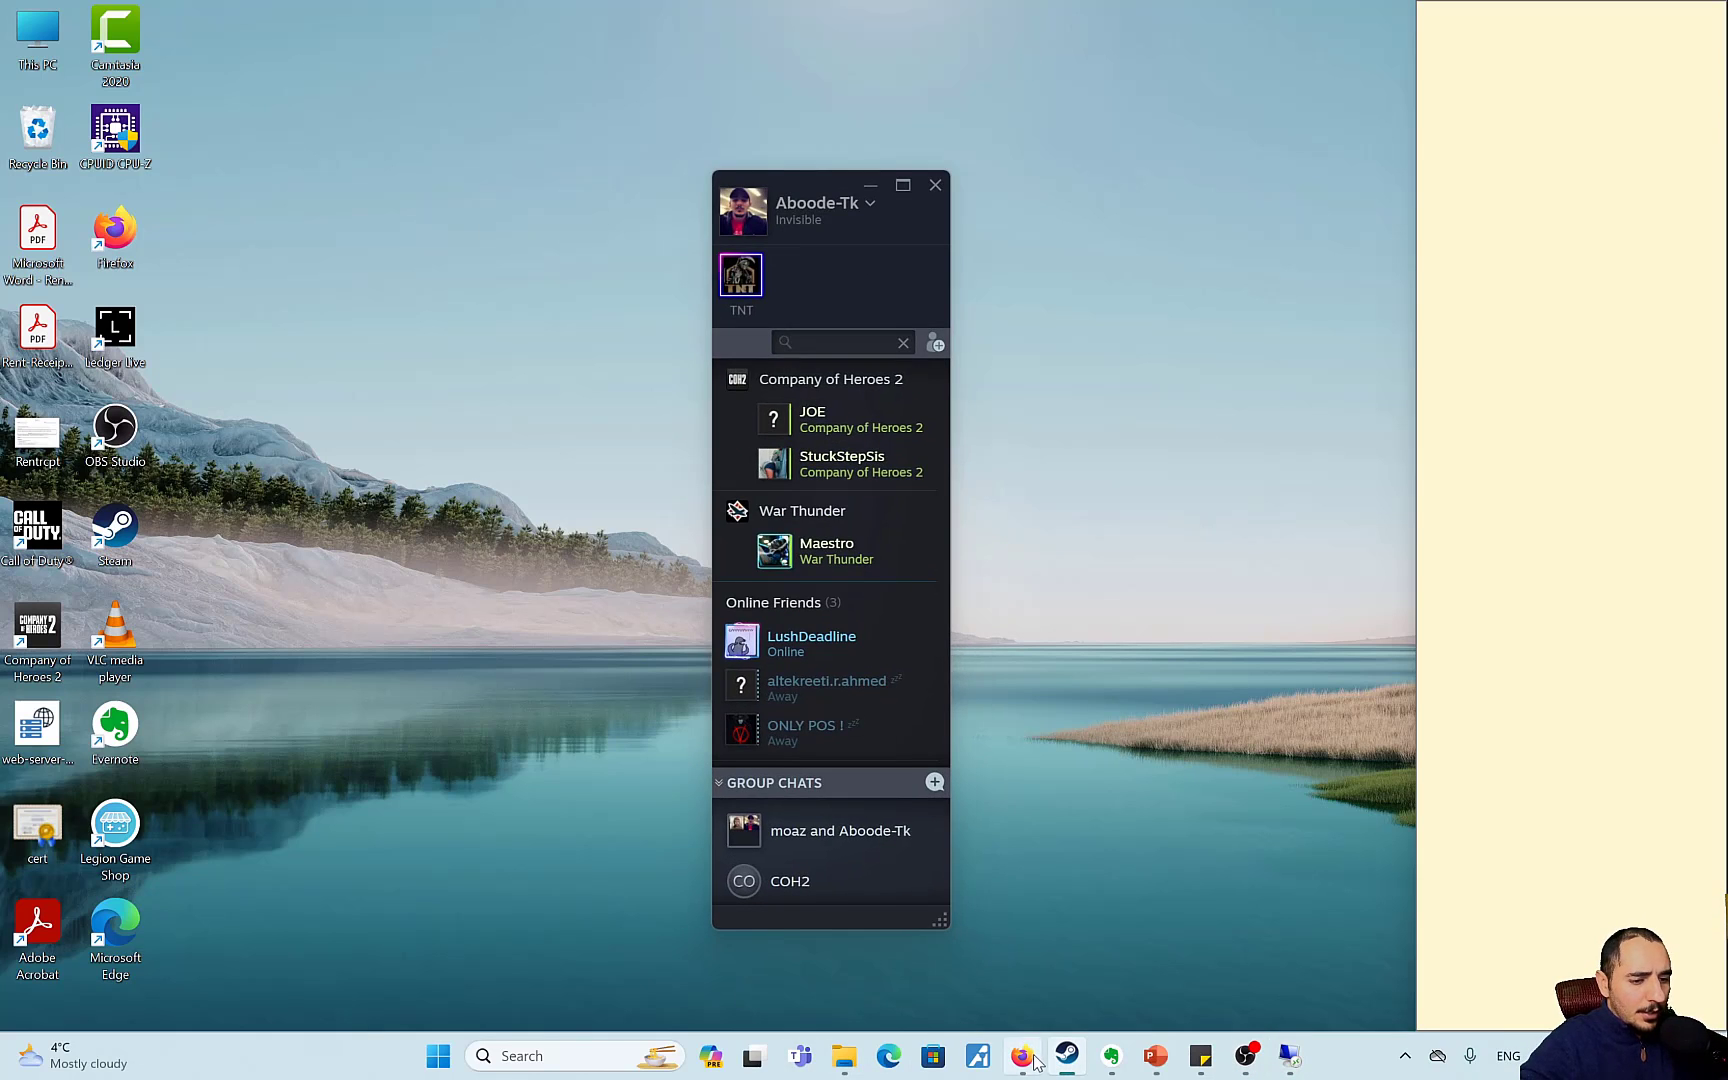
left_click(1024, 1055)
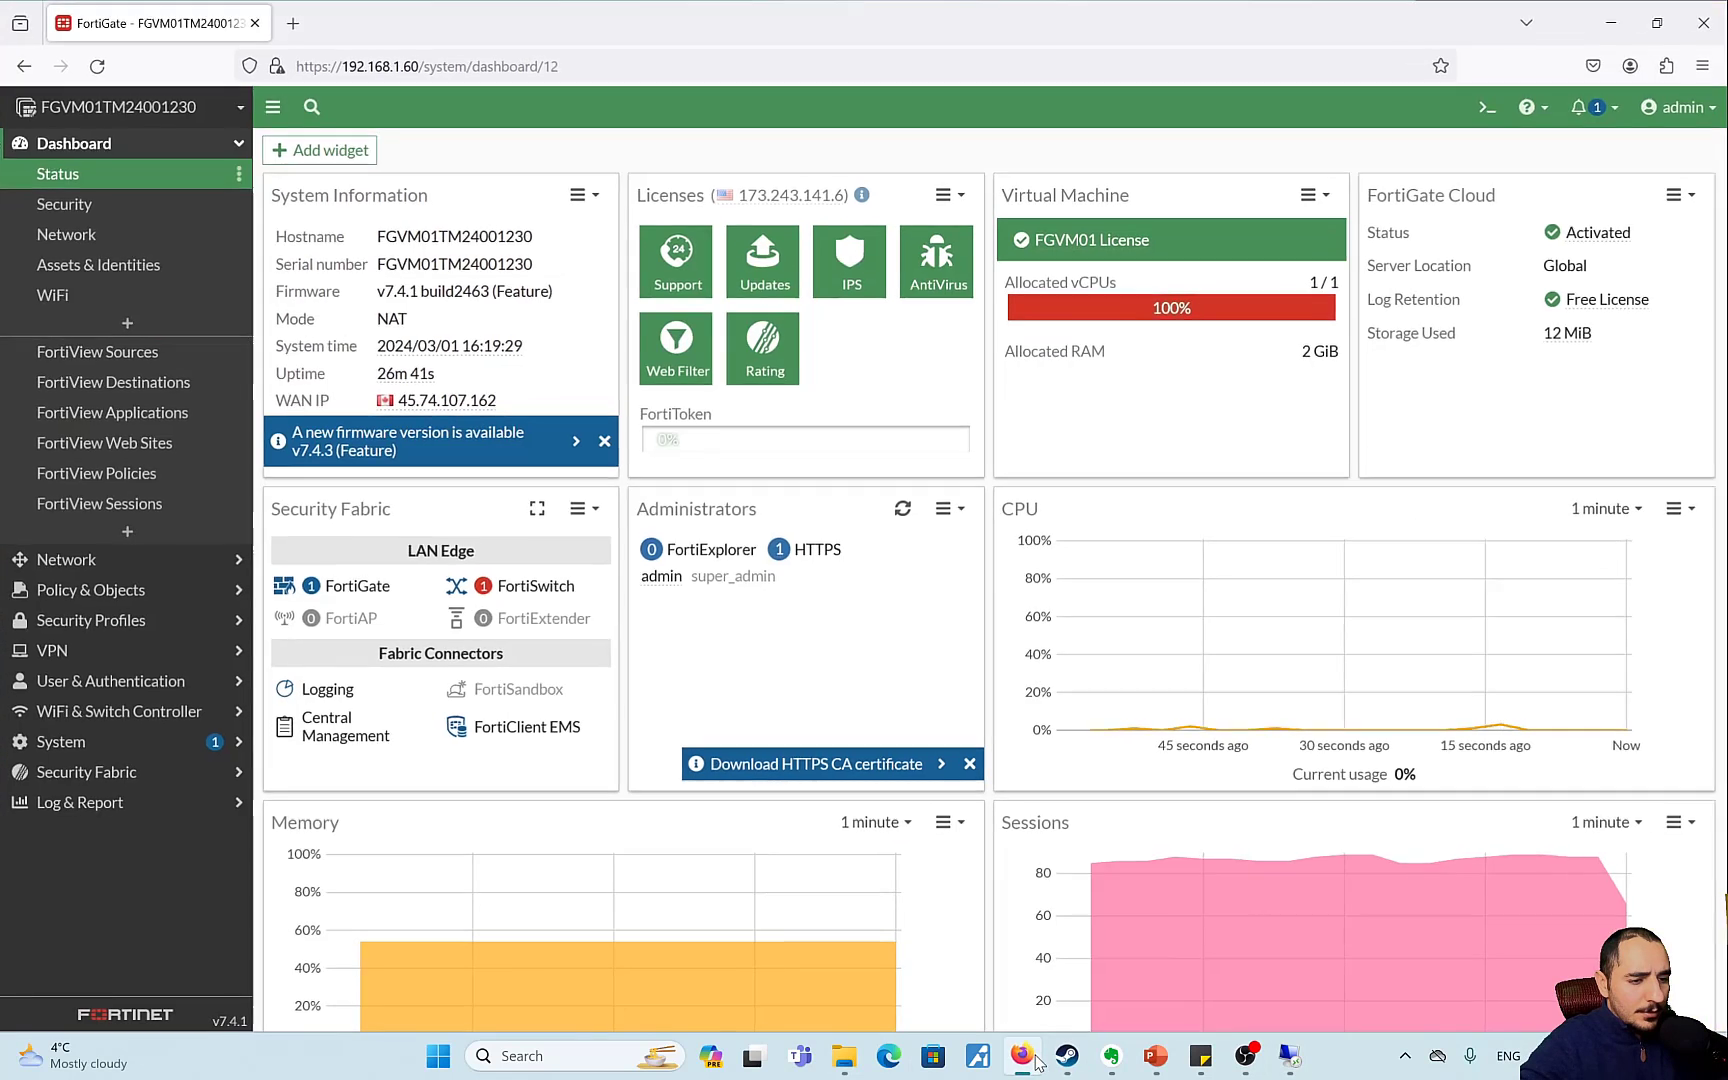
left_click(80, 650)
left_click(143, 418)
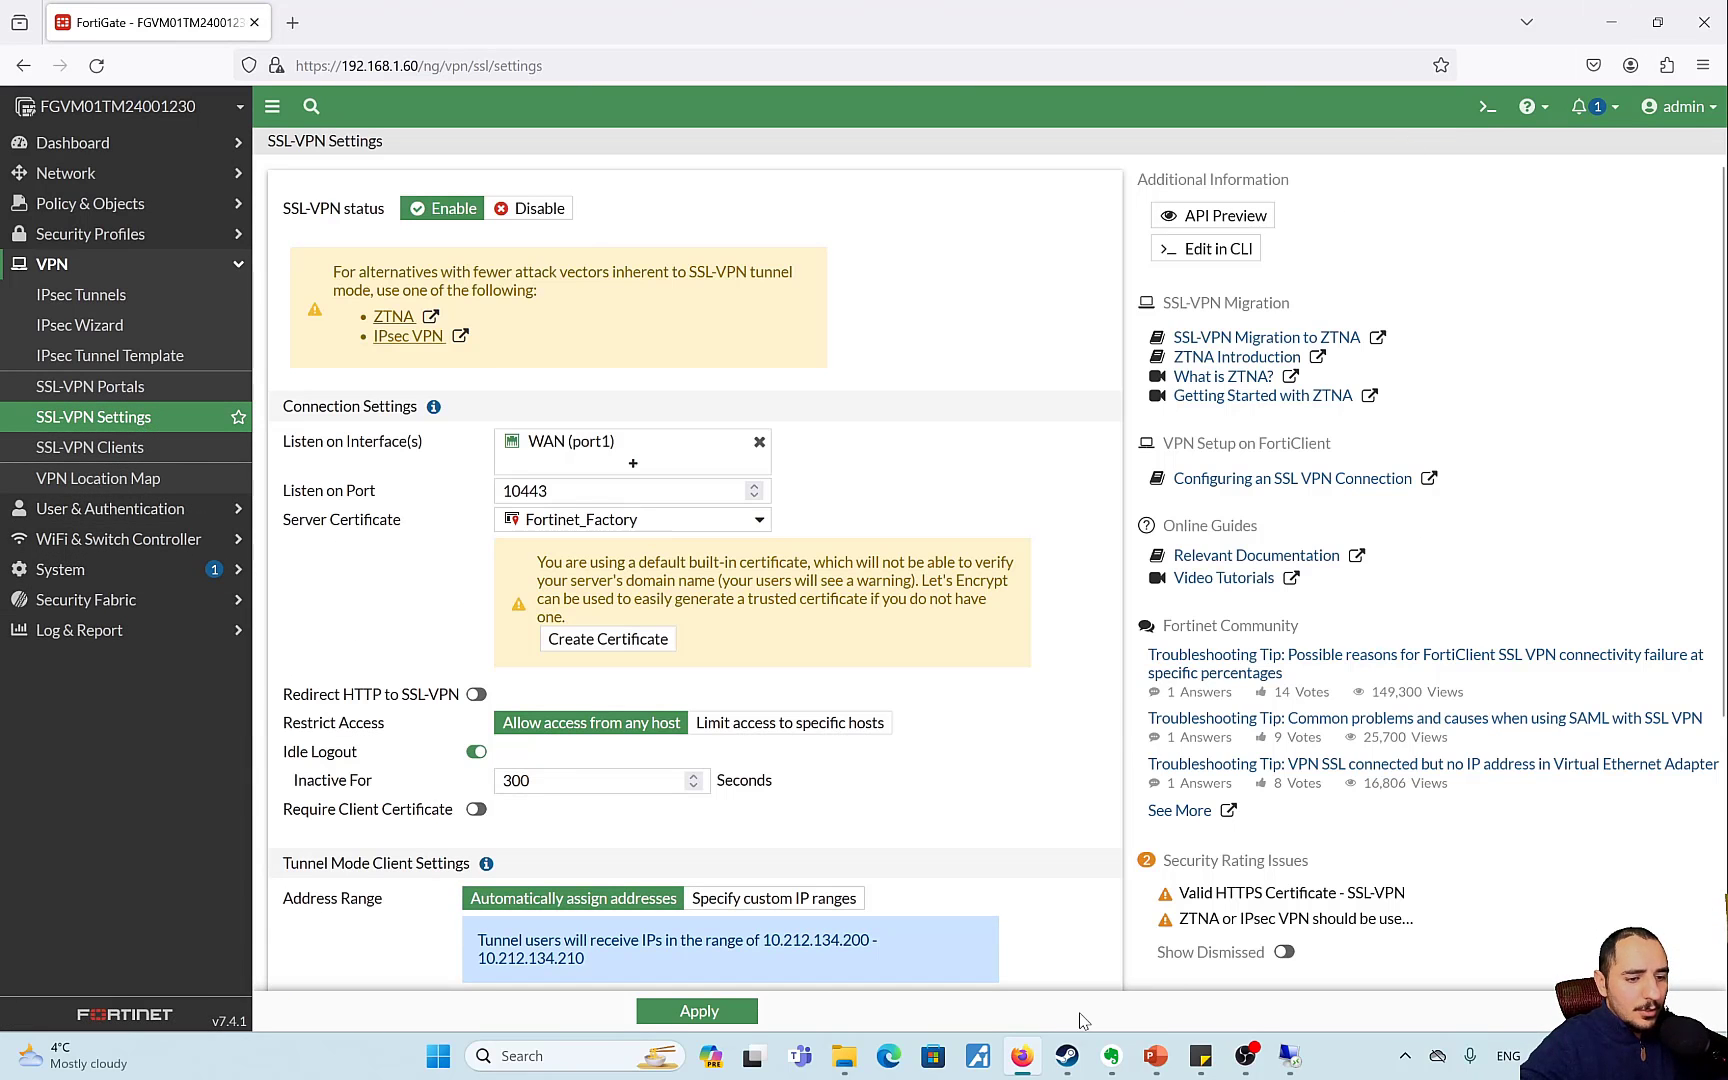
mouse_move(1278, 1073)
left_click(1188, 950)
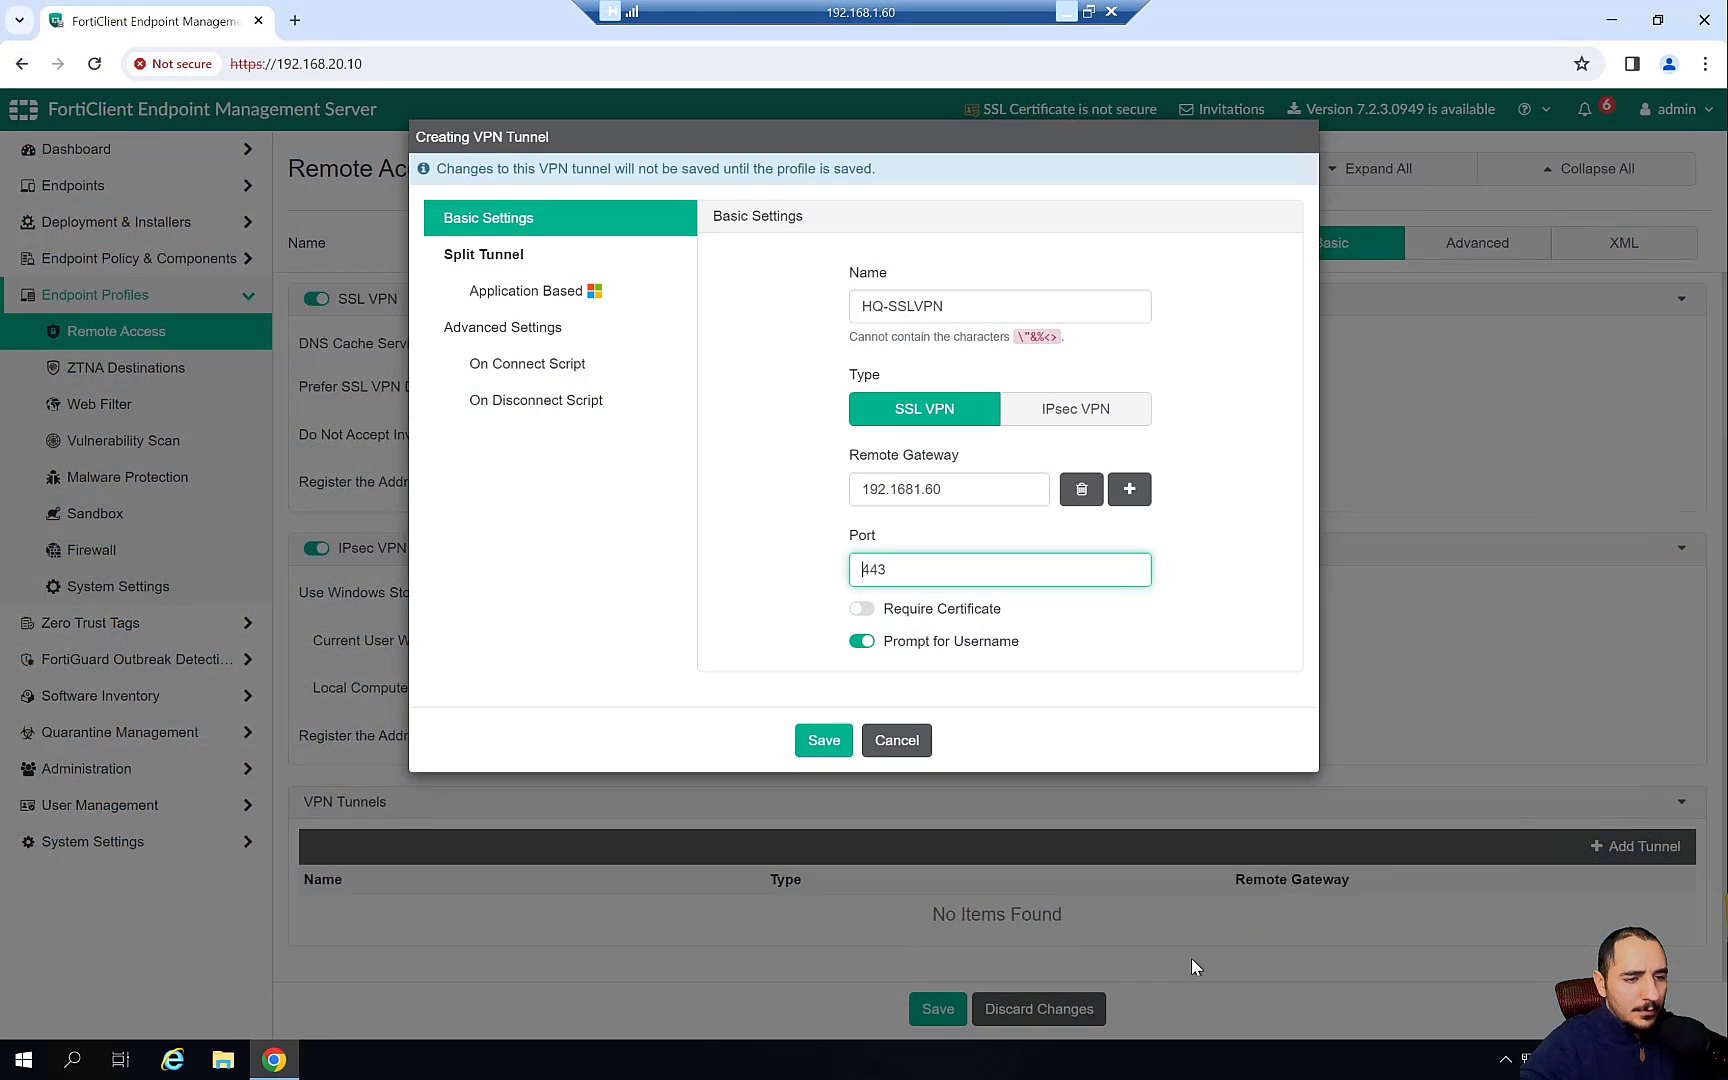
Set the HQ-SSLVPN tunnel's port to 10443 and save the tunnel.
type("10")
left_click(788, 630)
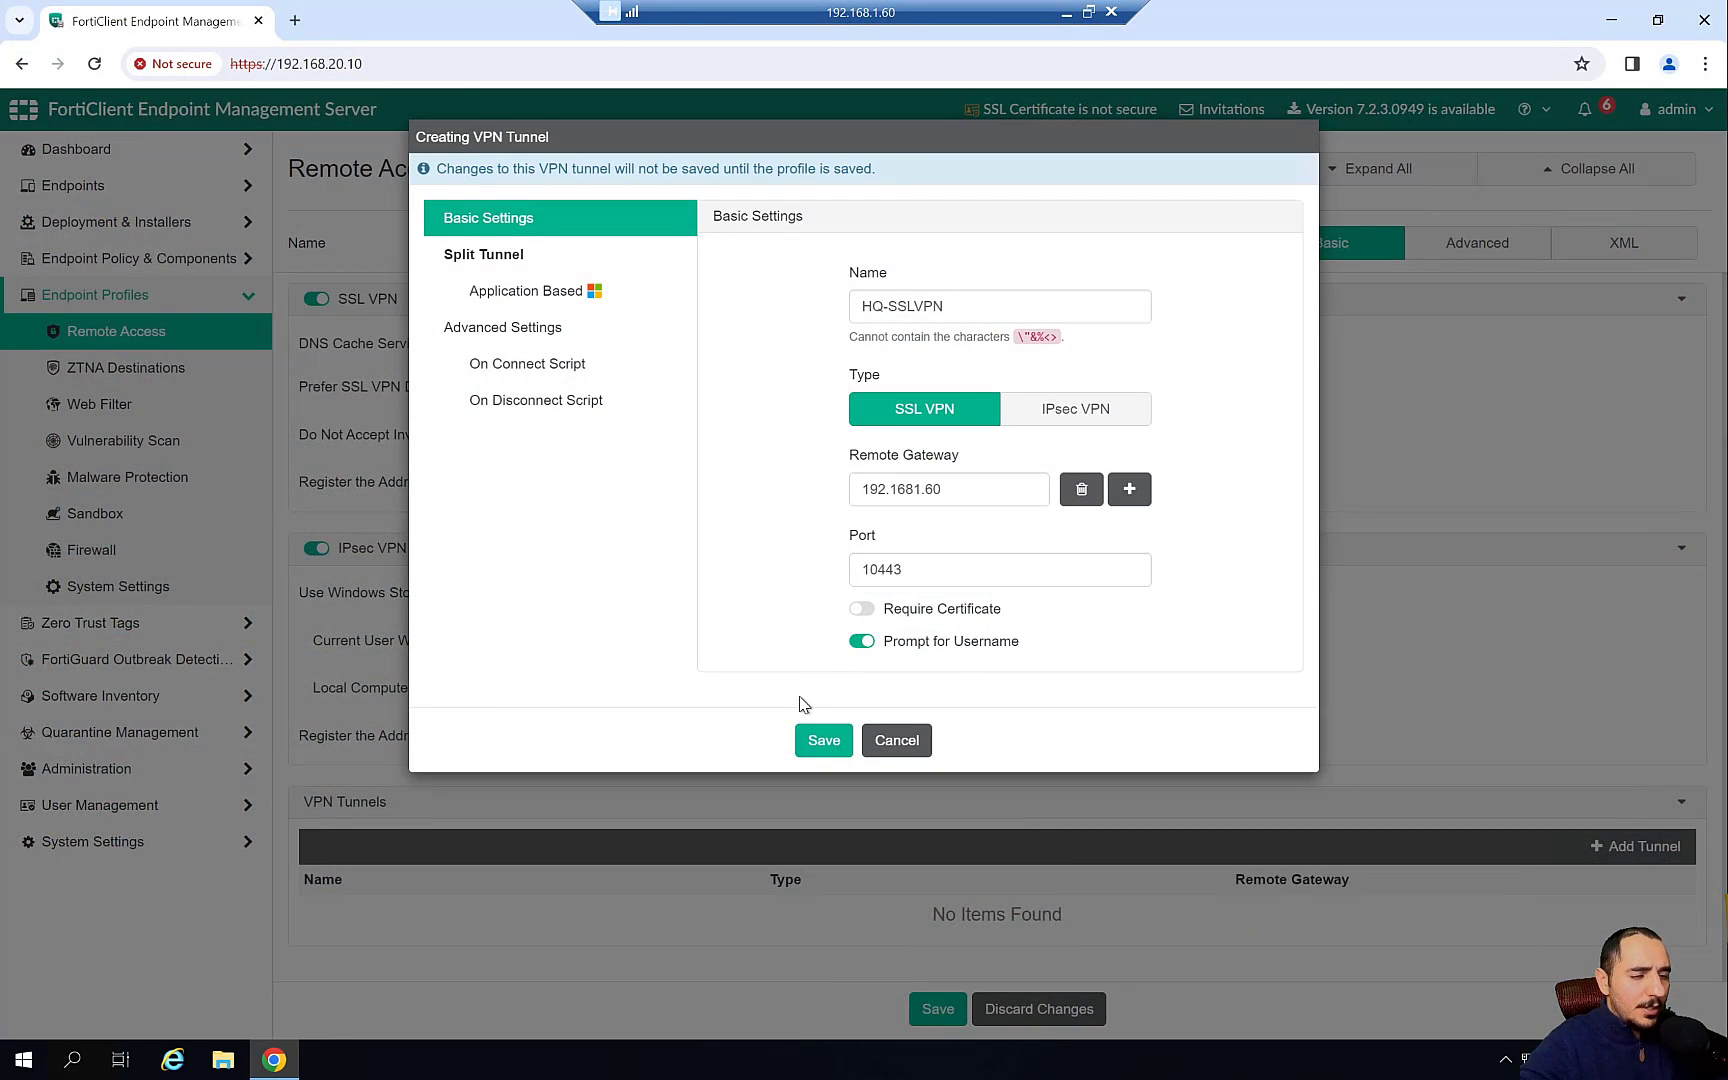
left_click(822, 741)
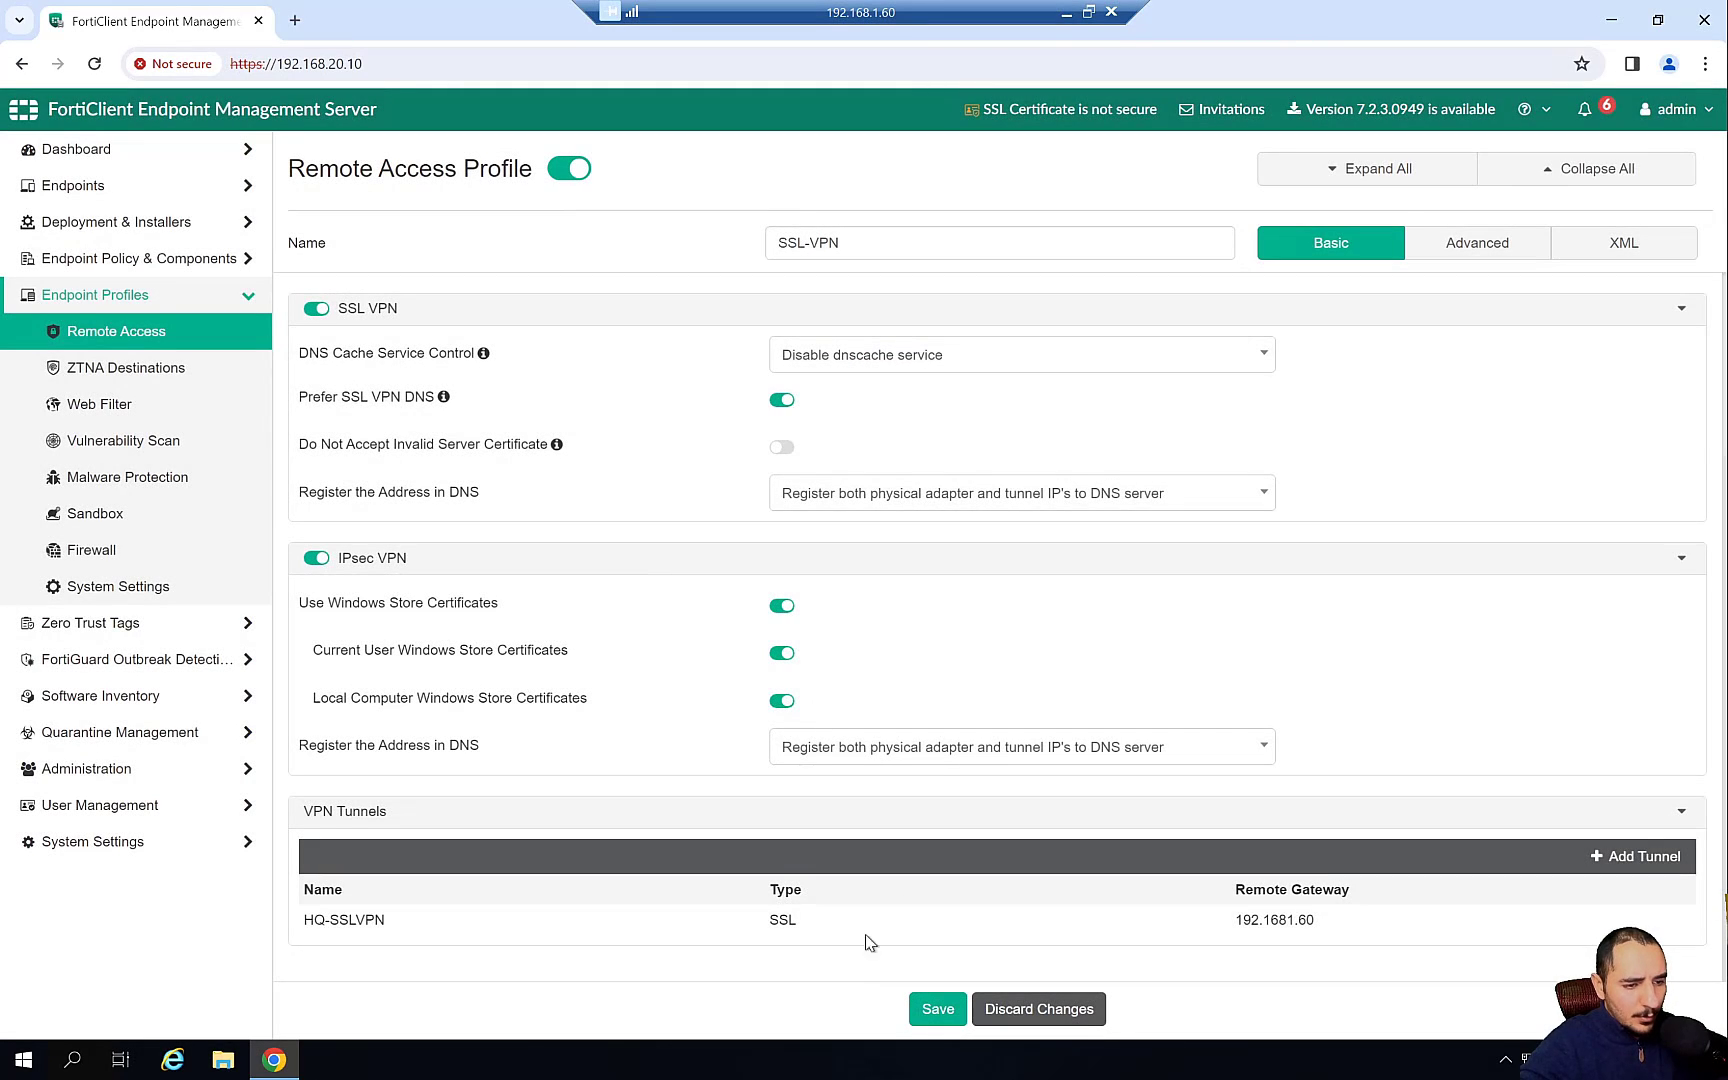
Correct the HQ-SSLVPN tunnel's remote gateway to 192.168.1.60, then save the tunnel and the remote access profile.
left_click(863, 930)
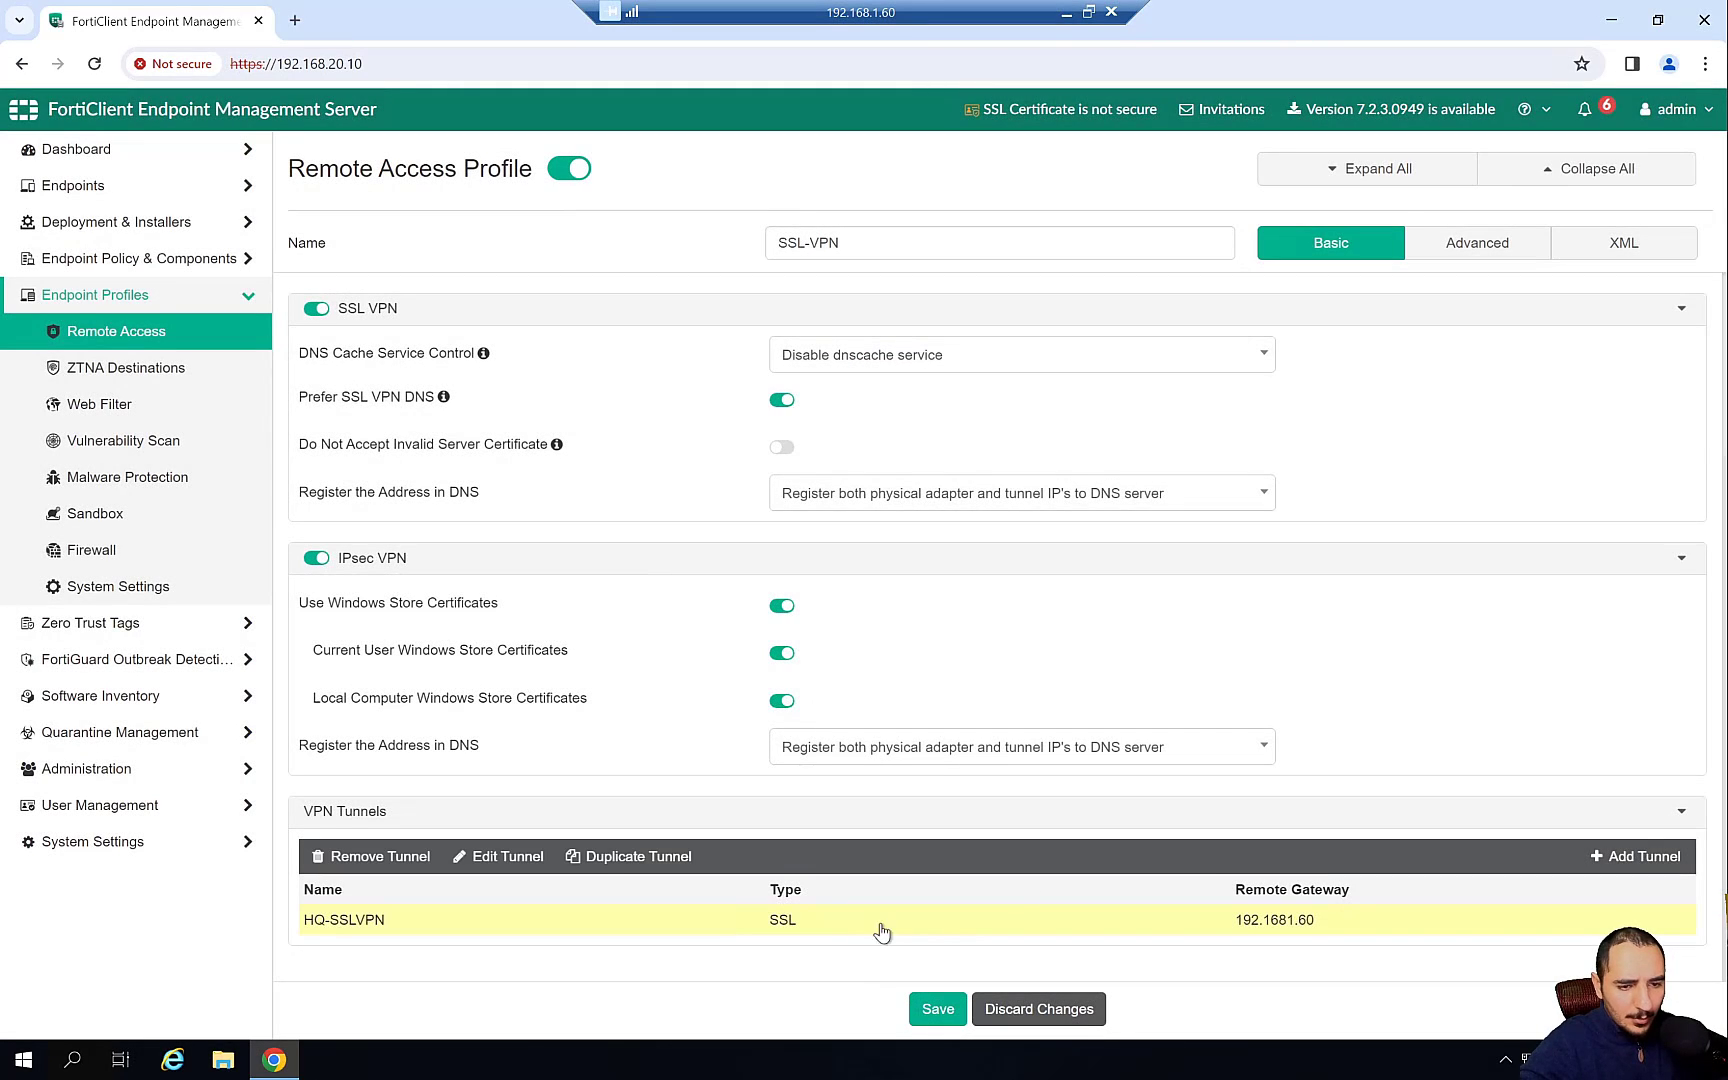
left_click(533, 873)
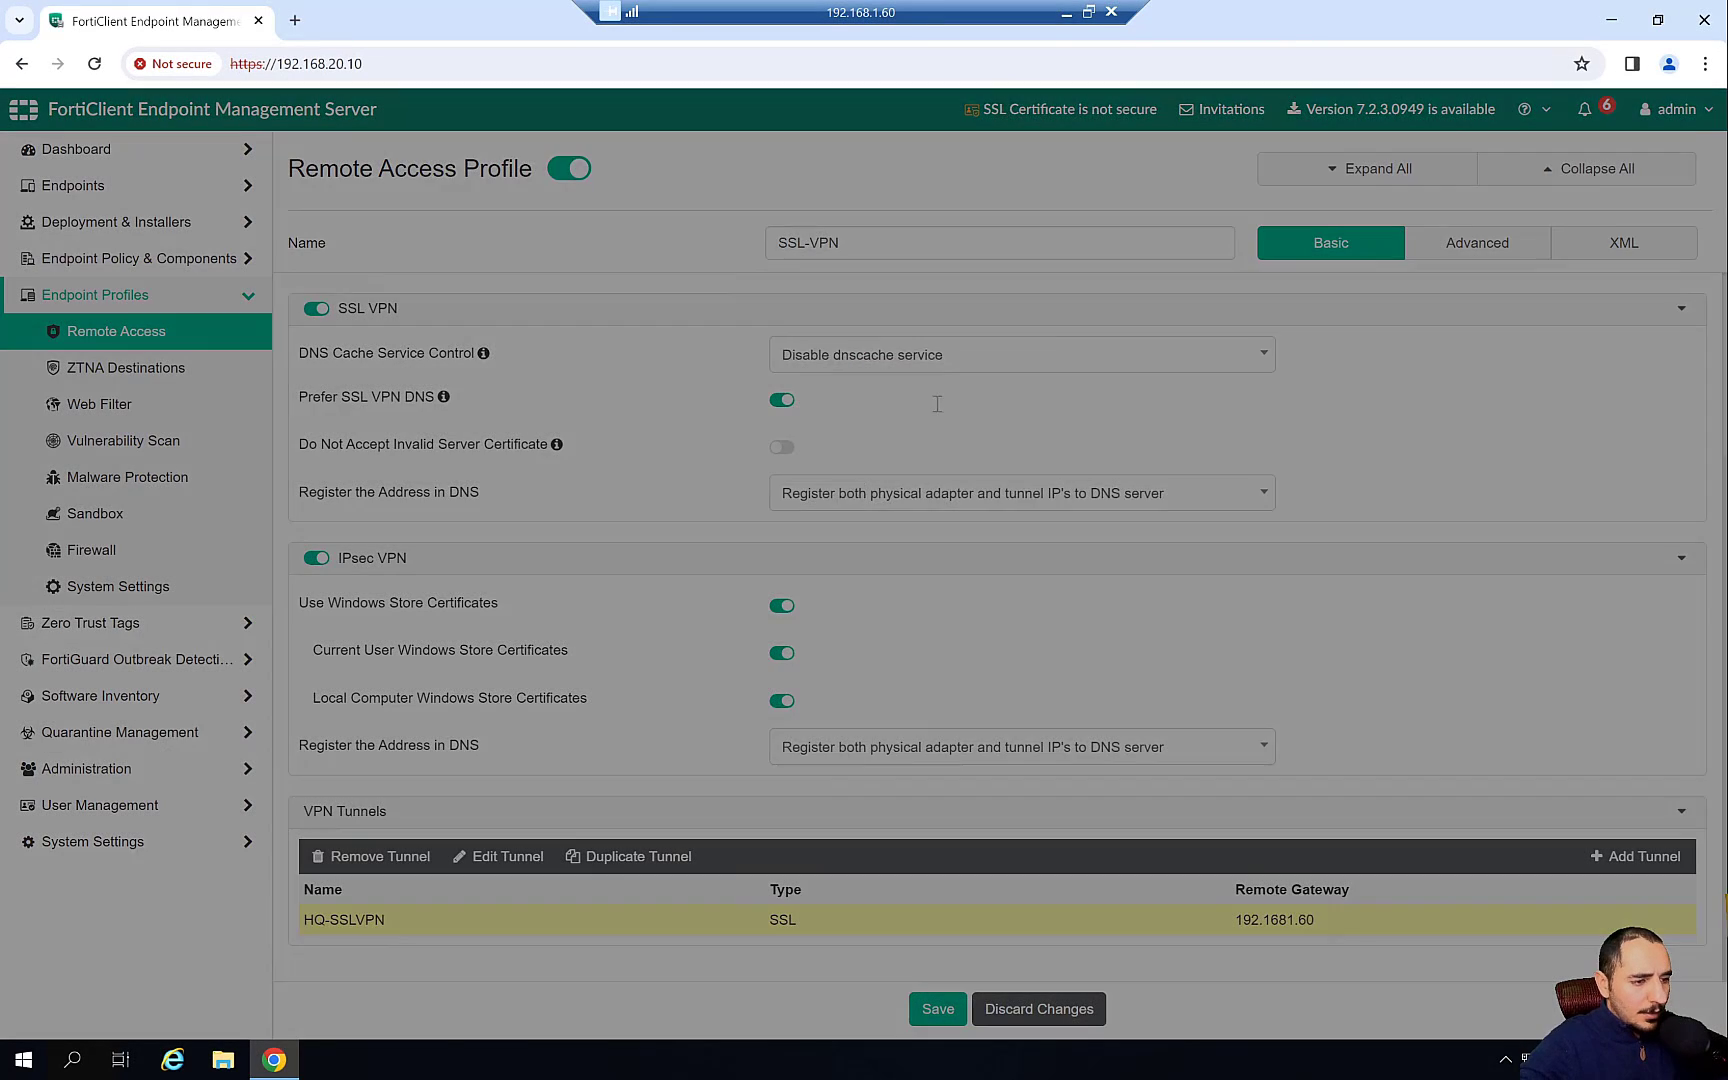
left_click(918, 489)
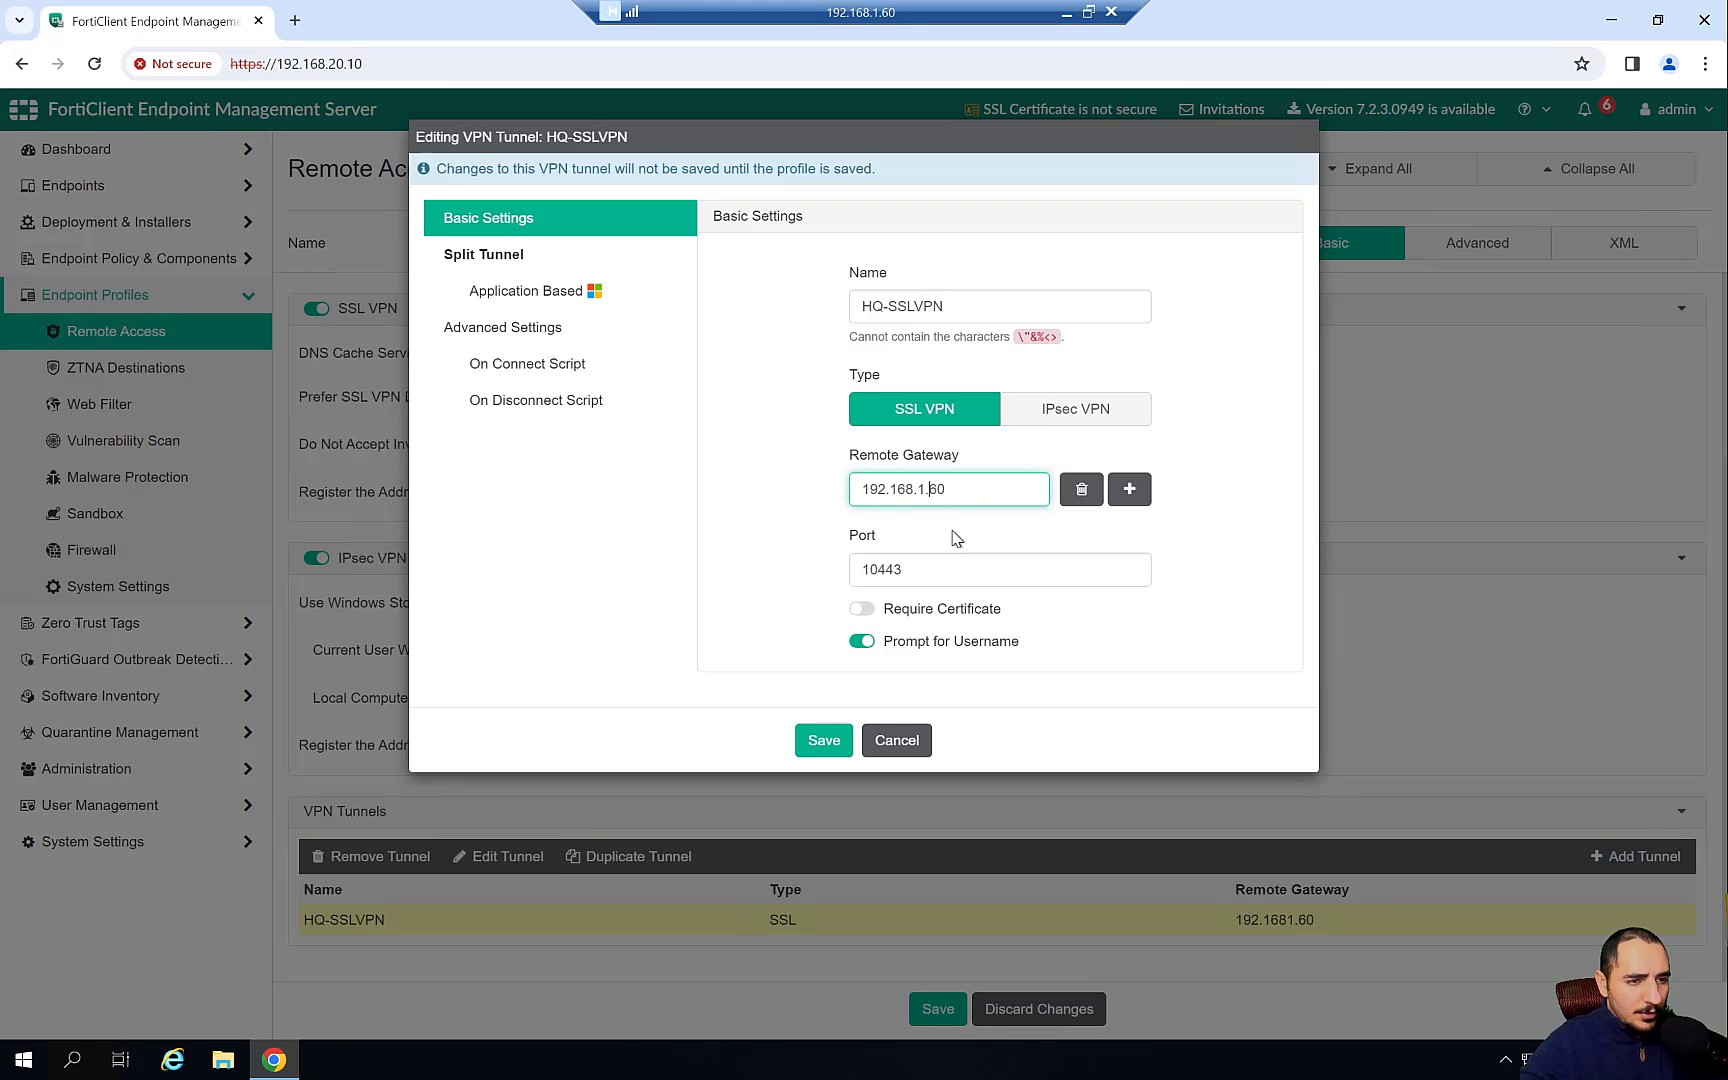
left_click(831, 745)
left_click(938, 1009)
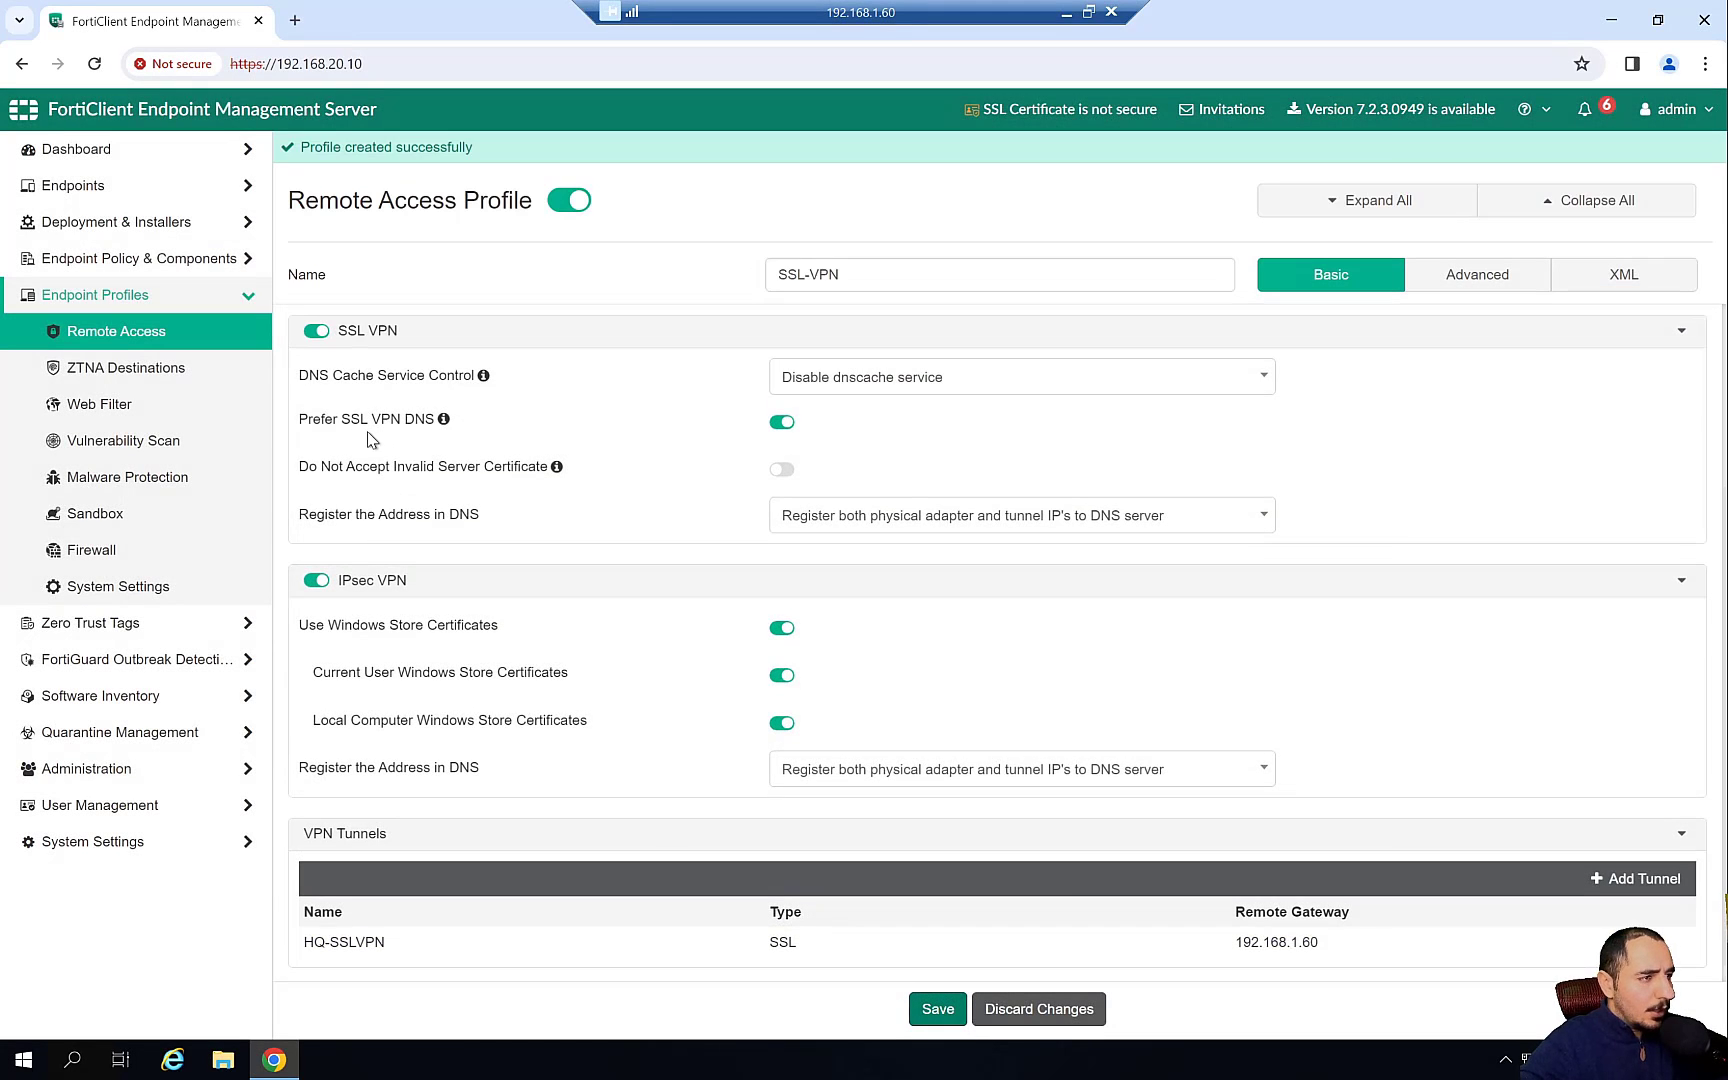
Return to the managed endpoint policies and open the Remote-Users policy for editing.
left_click(105, 258)
left_click(100, 295)
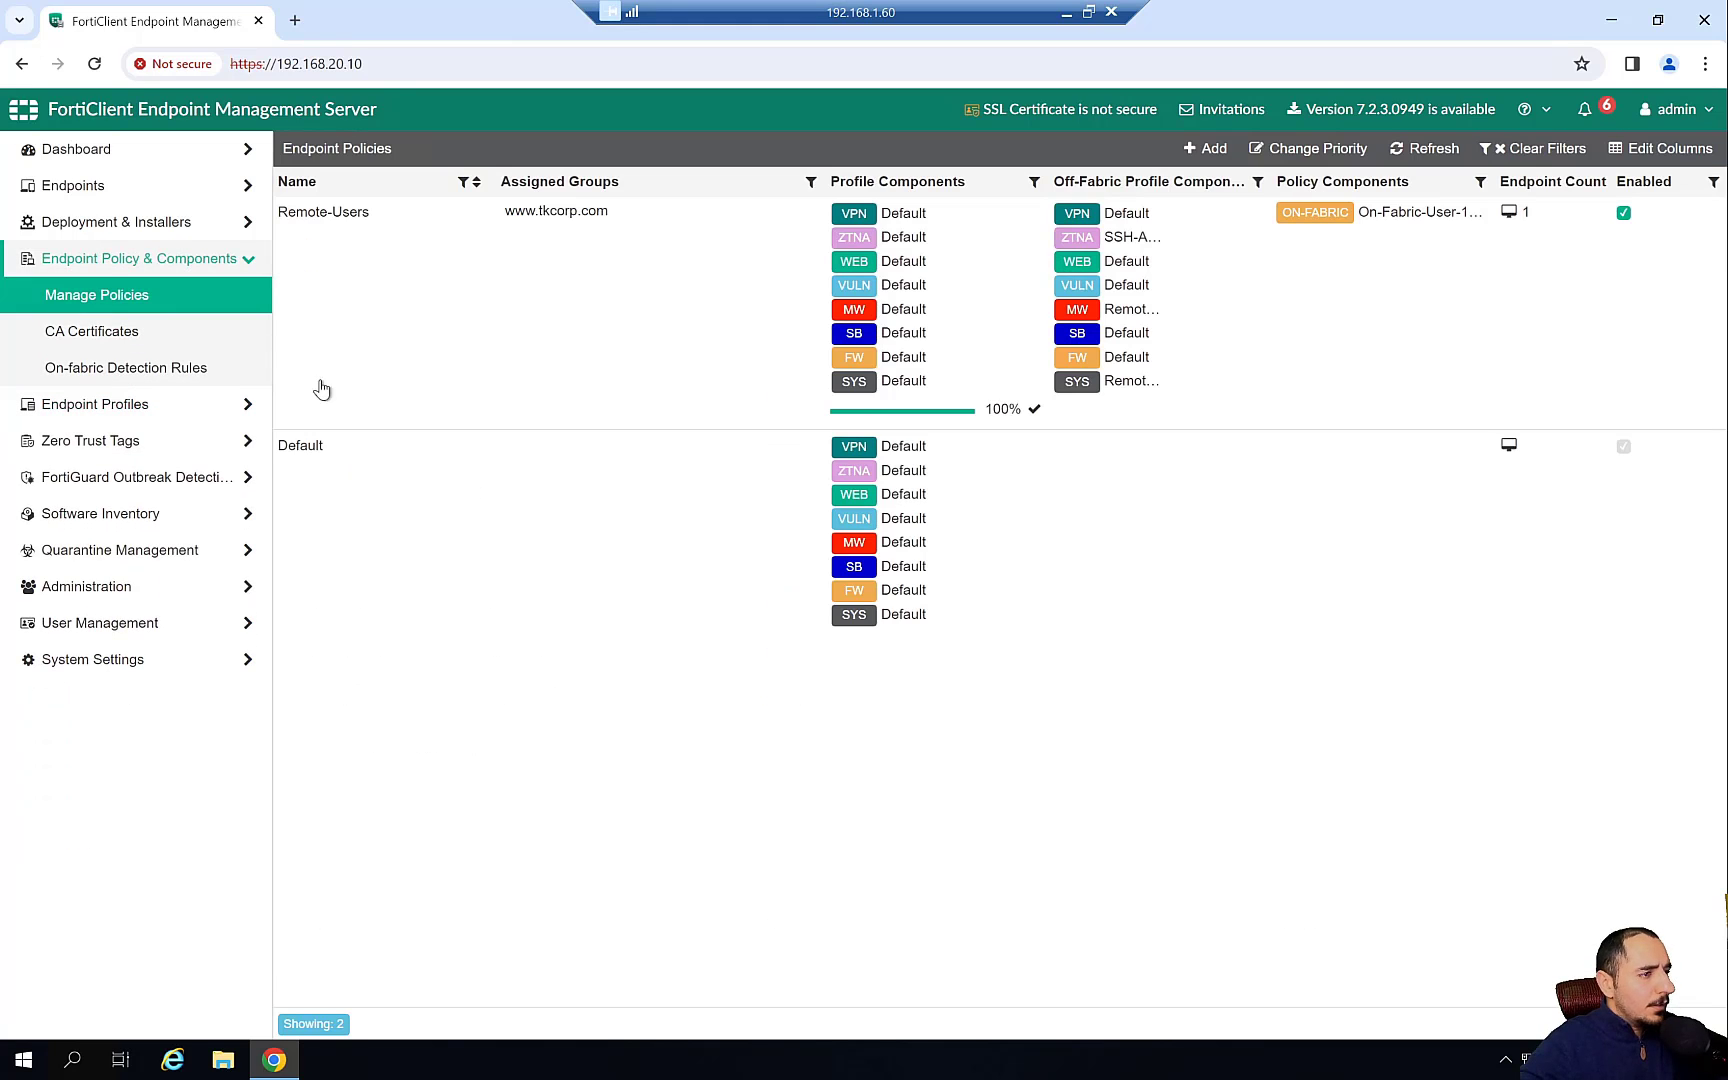
left_click(588, 356)
left_click(440, 152)
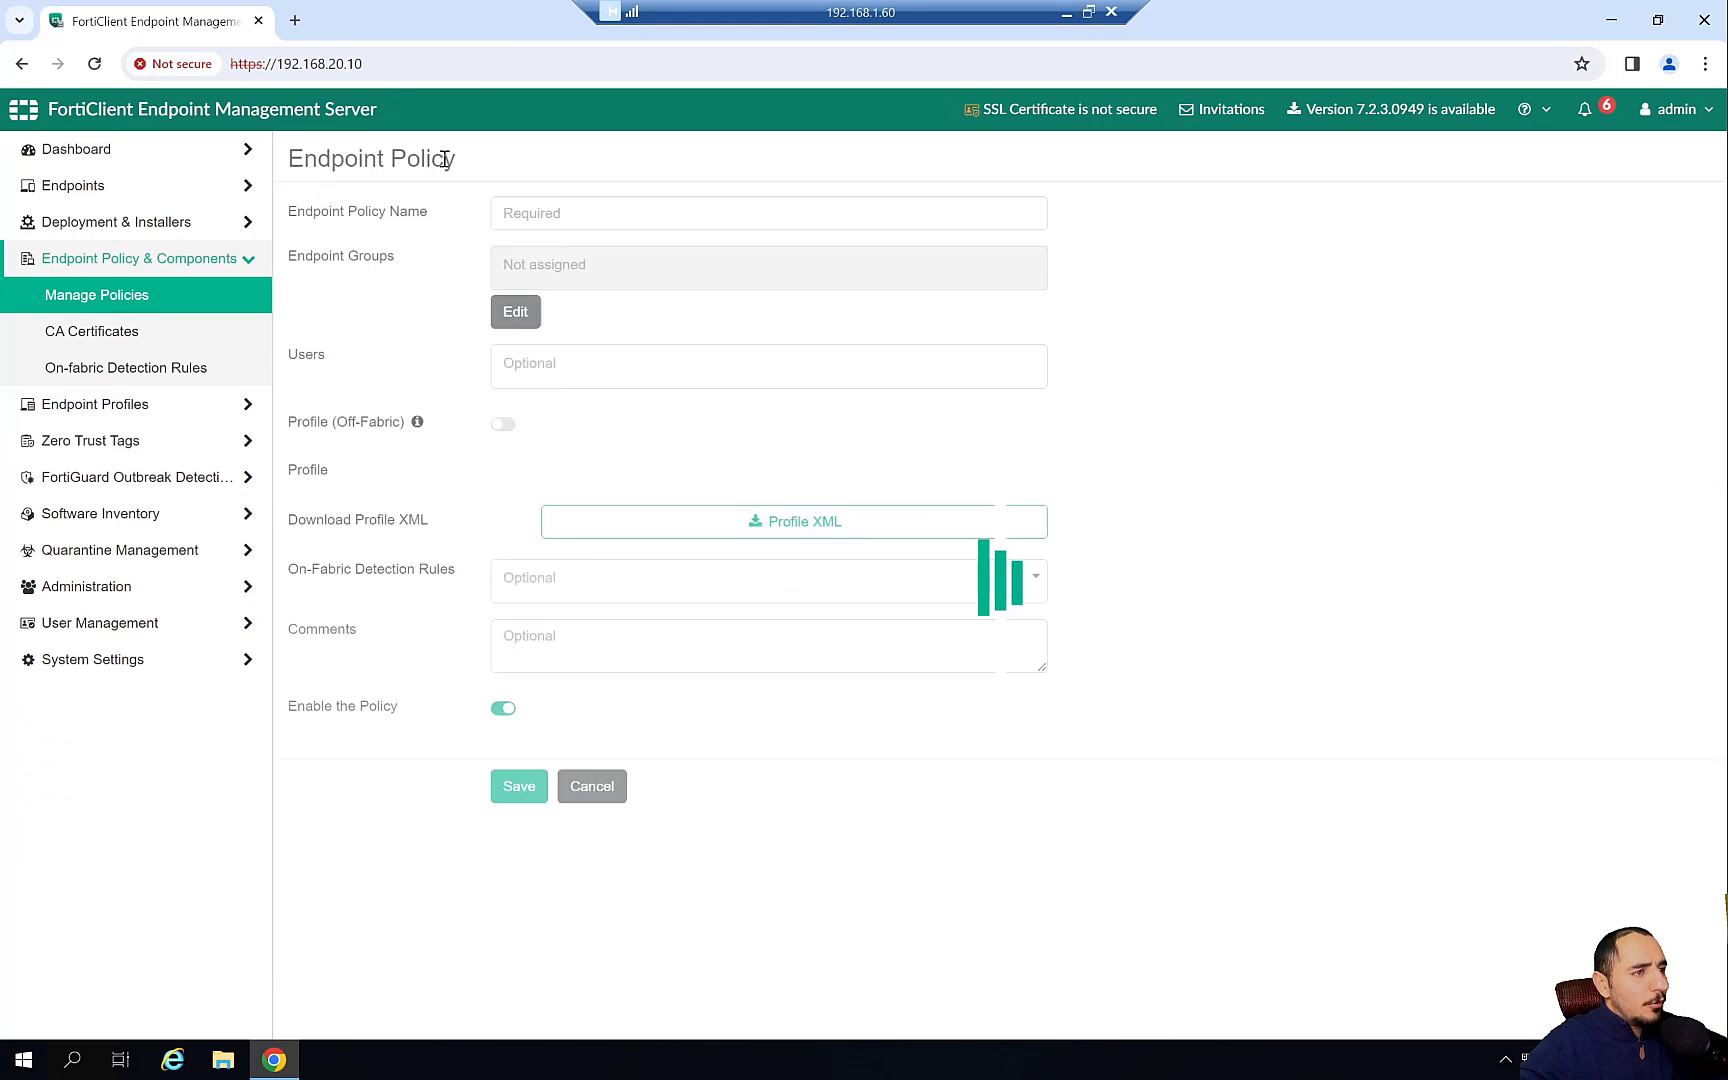
Select SSL-VPN as the off-fabric VPN profile of the Remote-Users policy and review the policy's settings.
scroll(1077, 521, "down", 1)
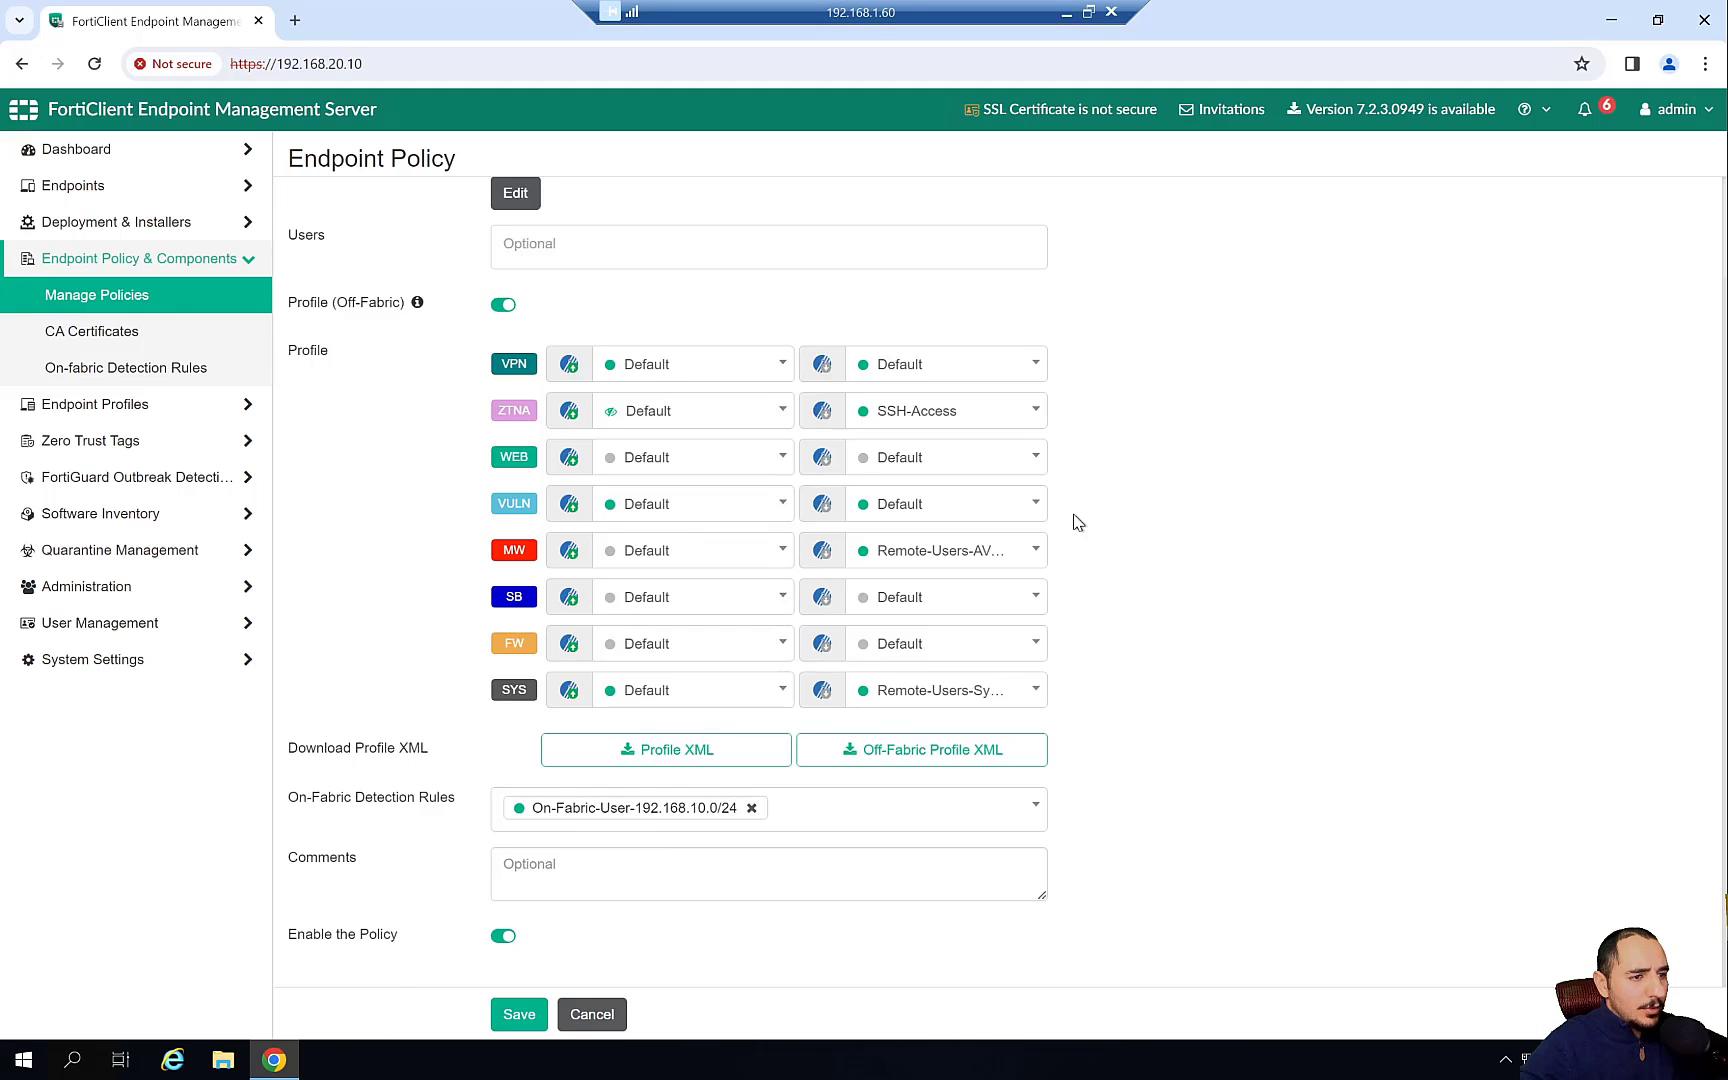
scroll(1077, 521, "up", 1)
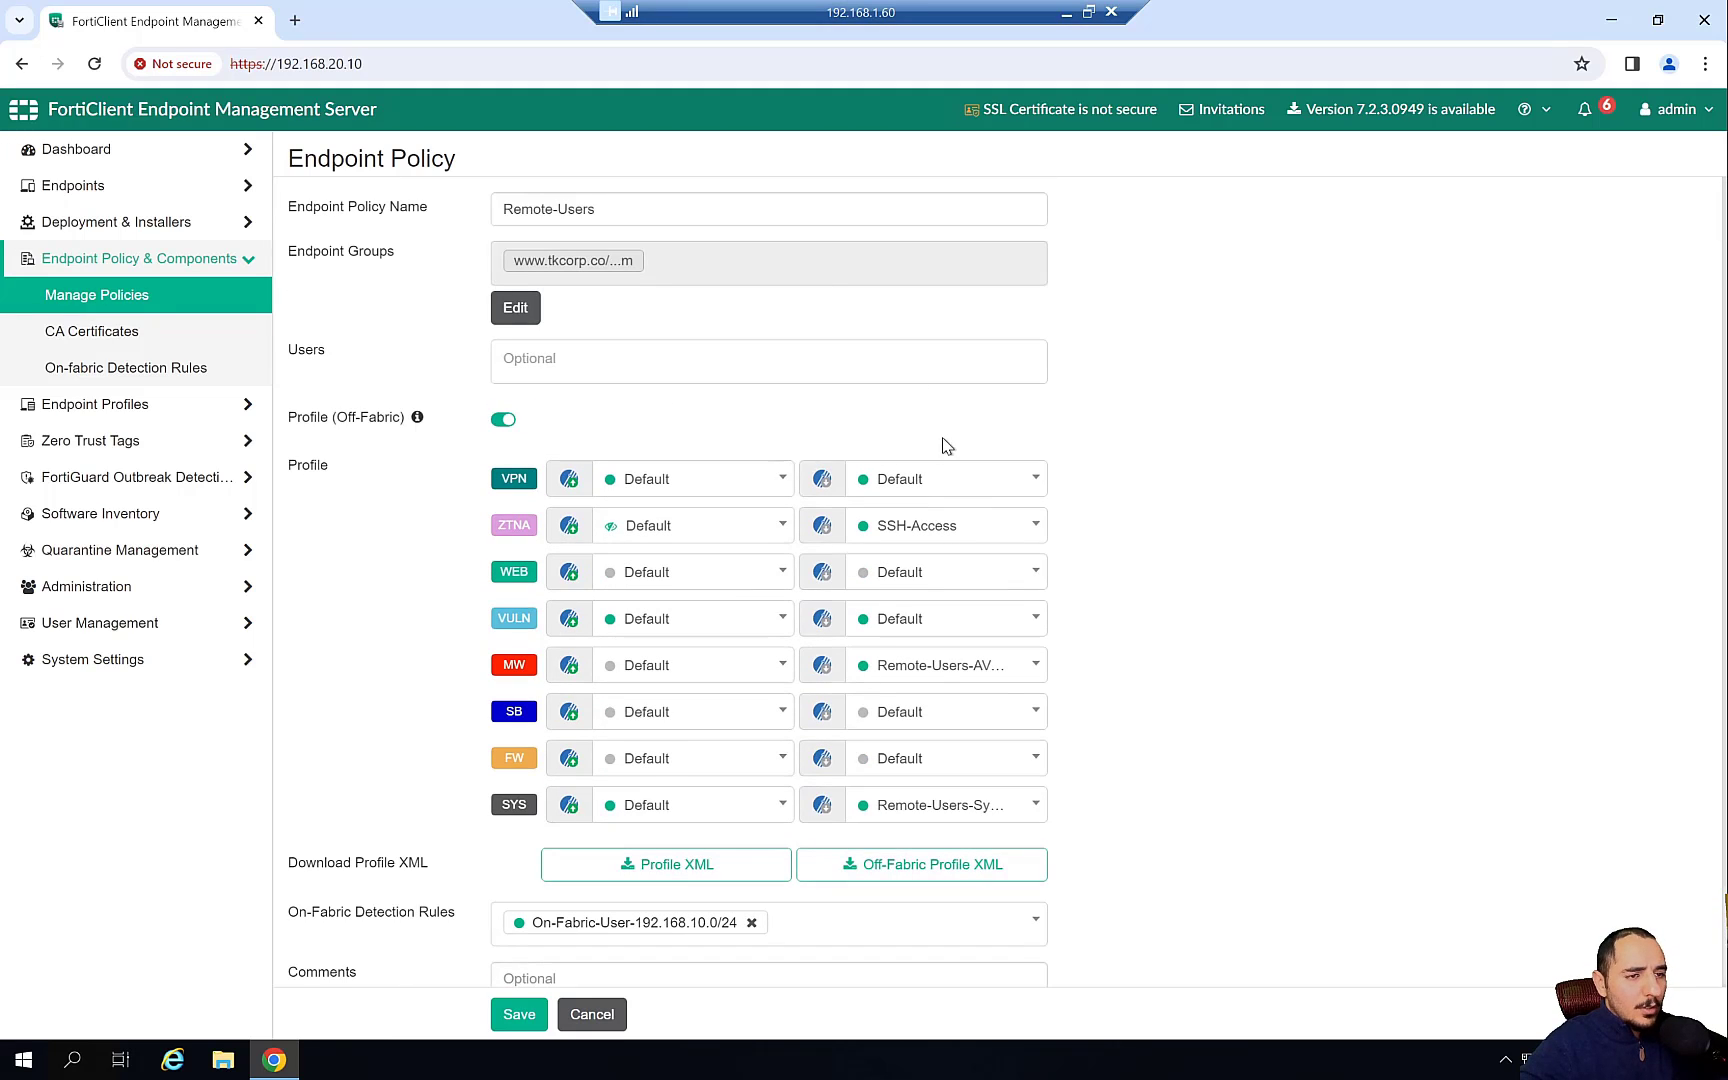
left_click(945, 490)
left_click(926, 545)
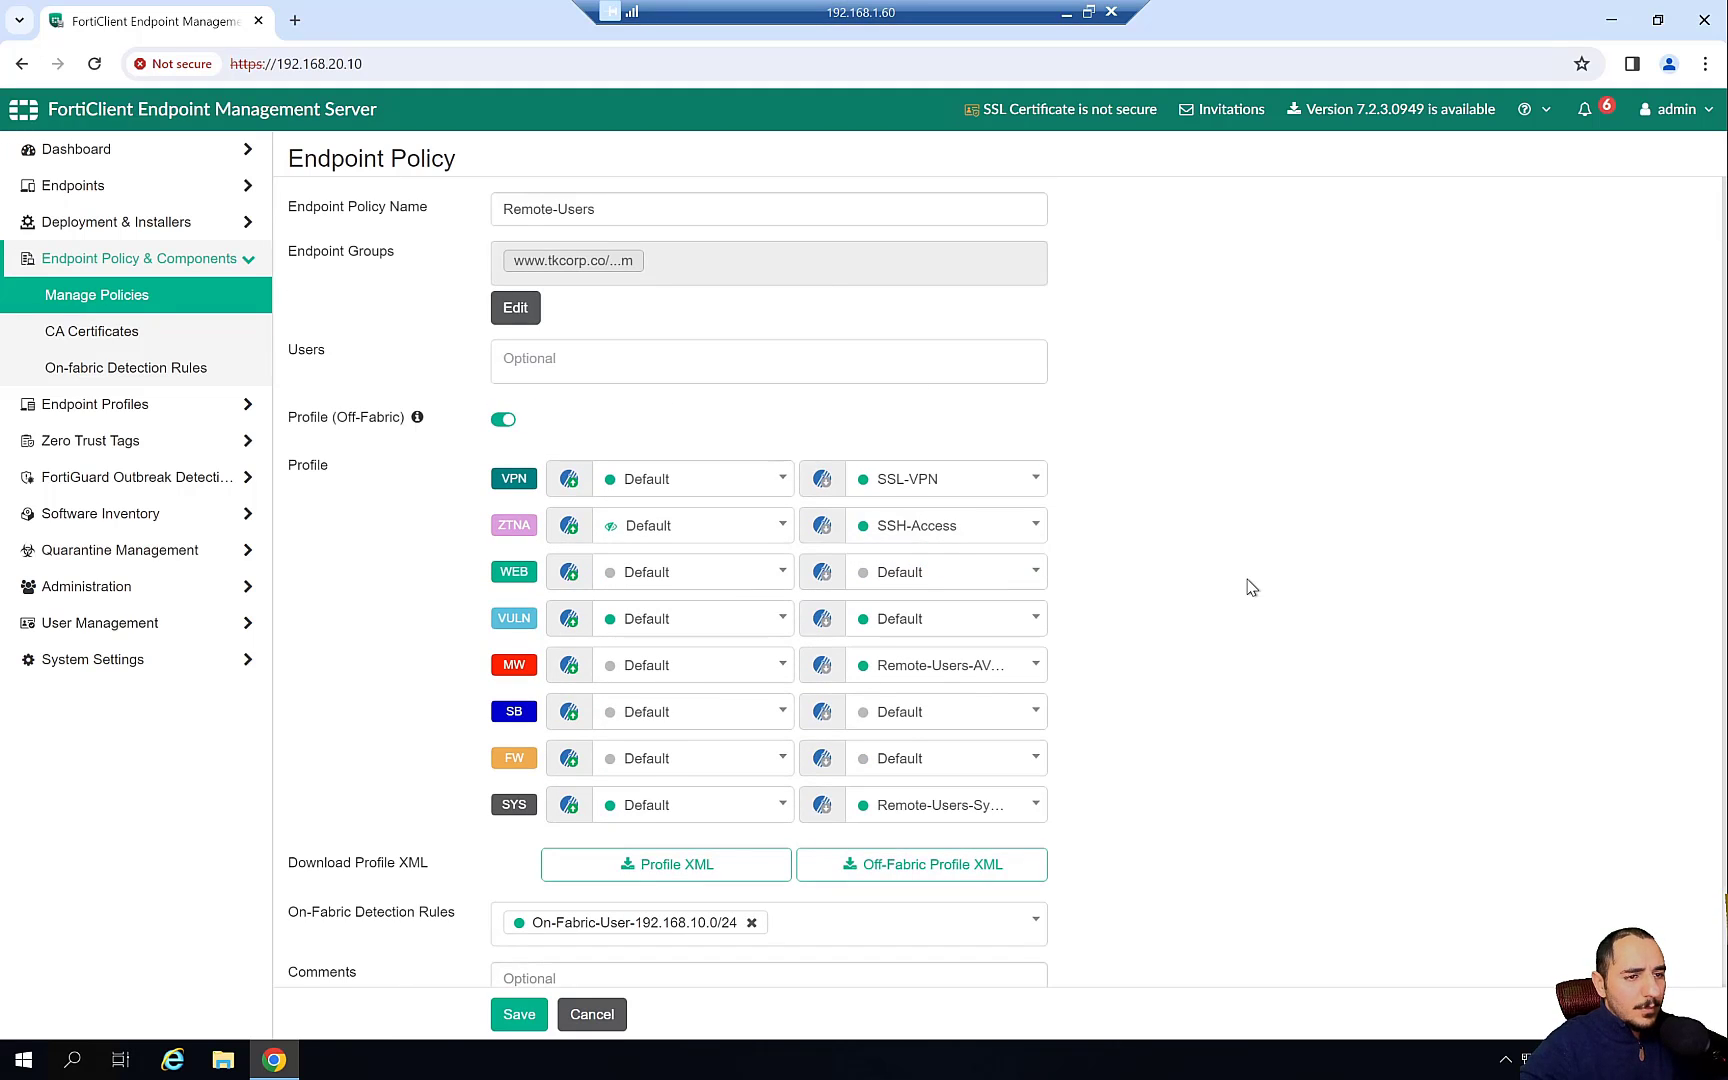
scroll(1250, 587, "down", 1)
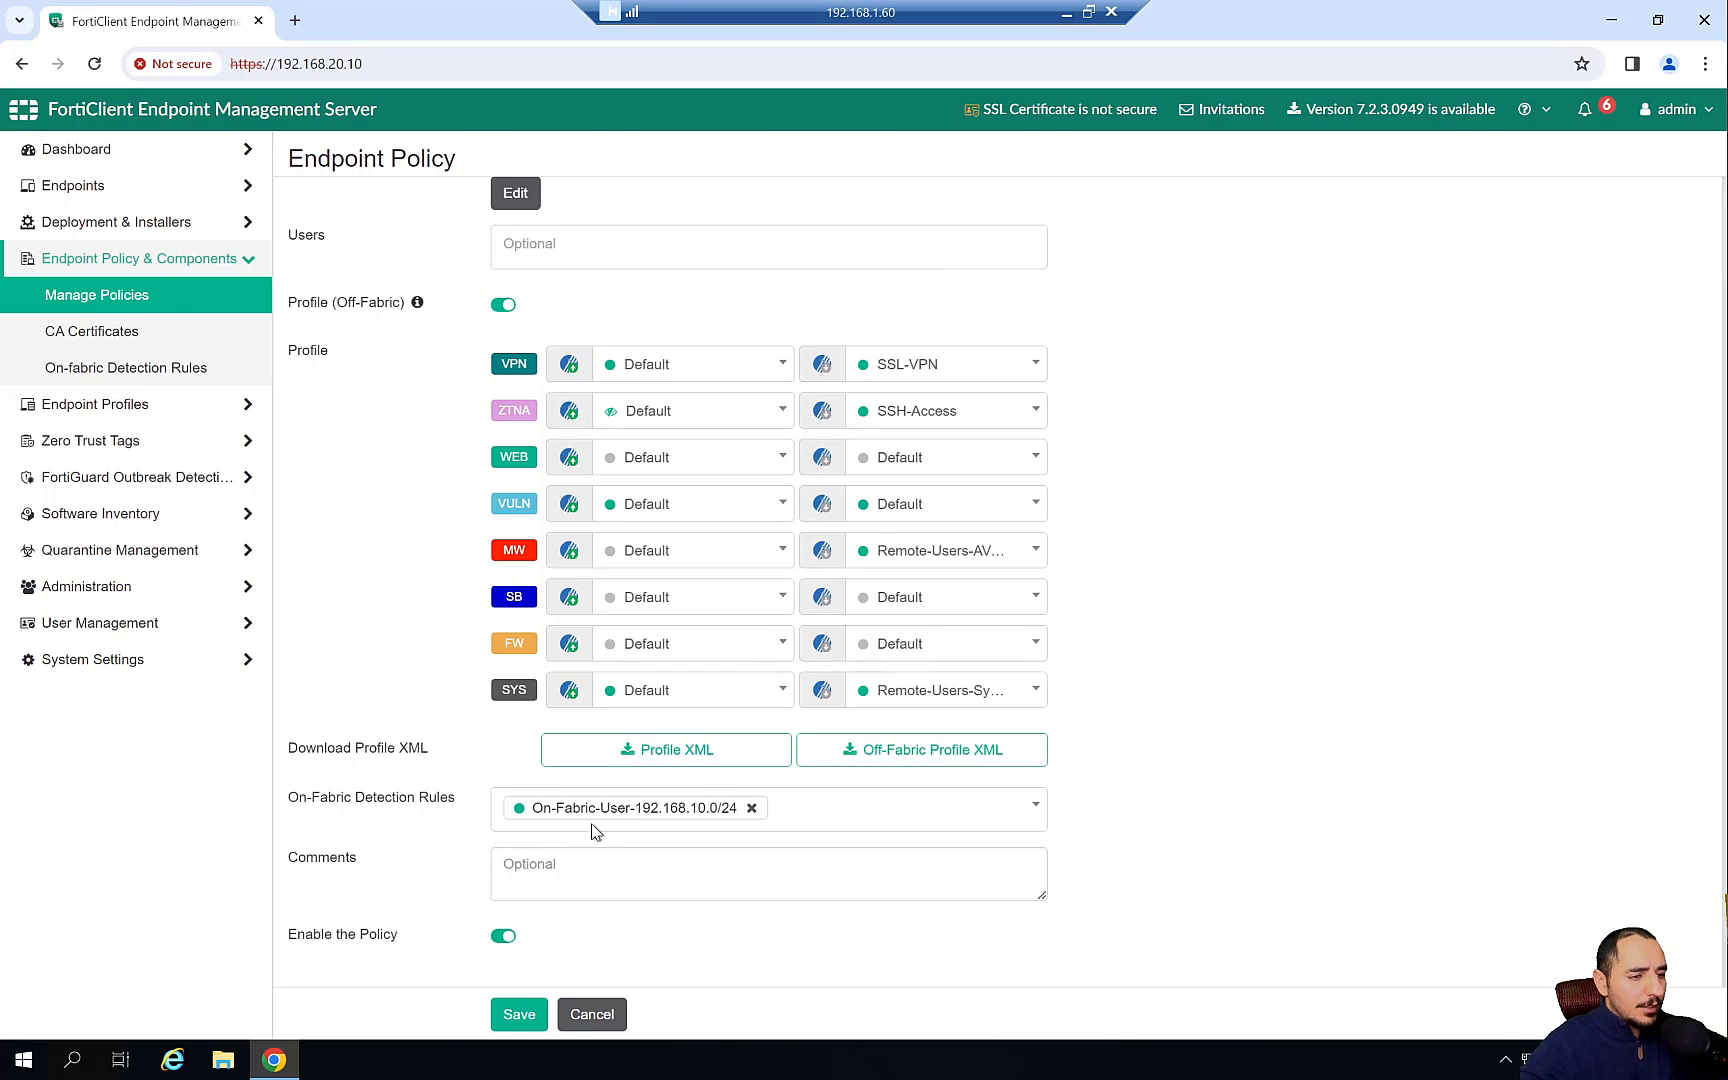
scroll(432, 527, "up", 2)
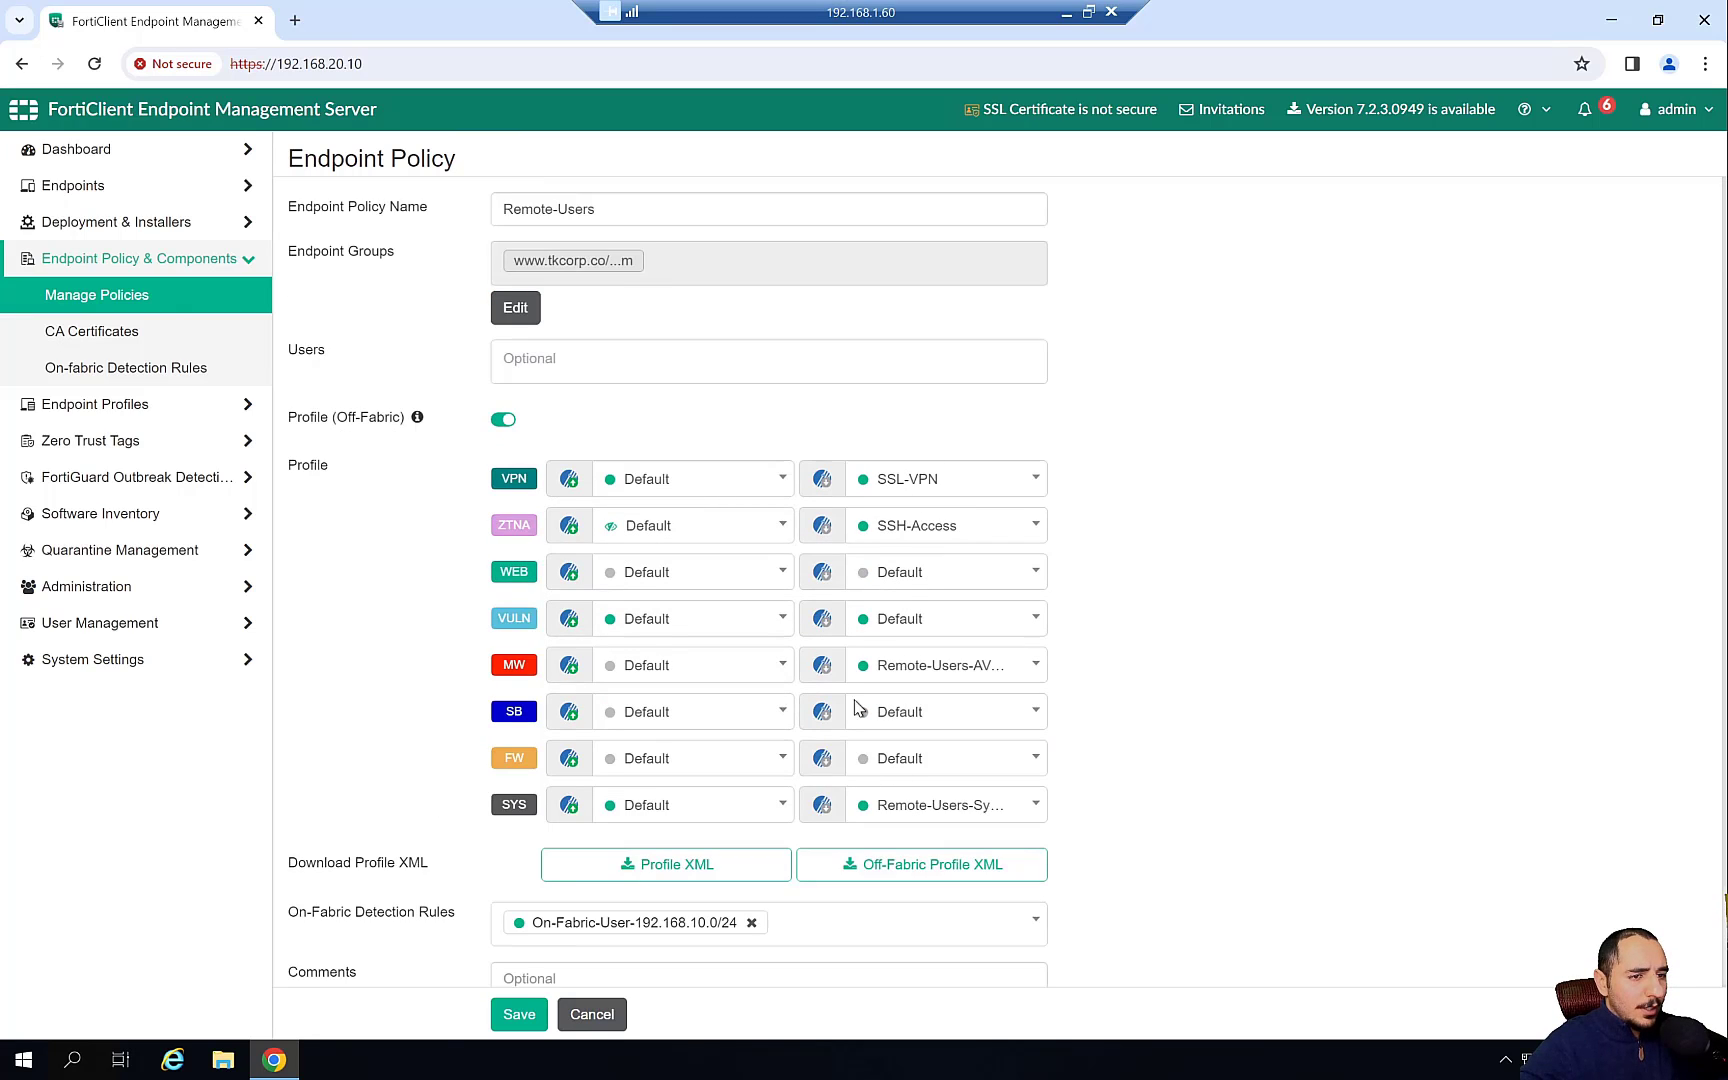
Save the Remote-Users endpoint policy and switch to the remote desktop session of the 192.168.1.31 client.
scroll(890, 755, "down", 1)
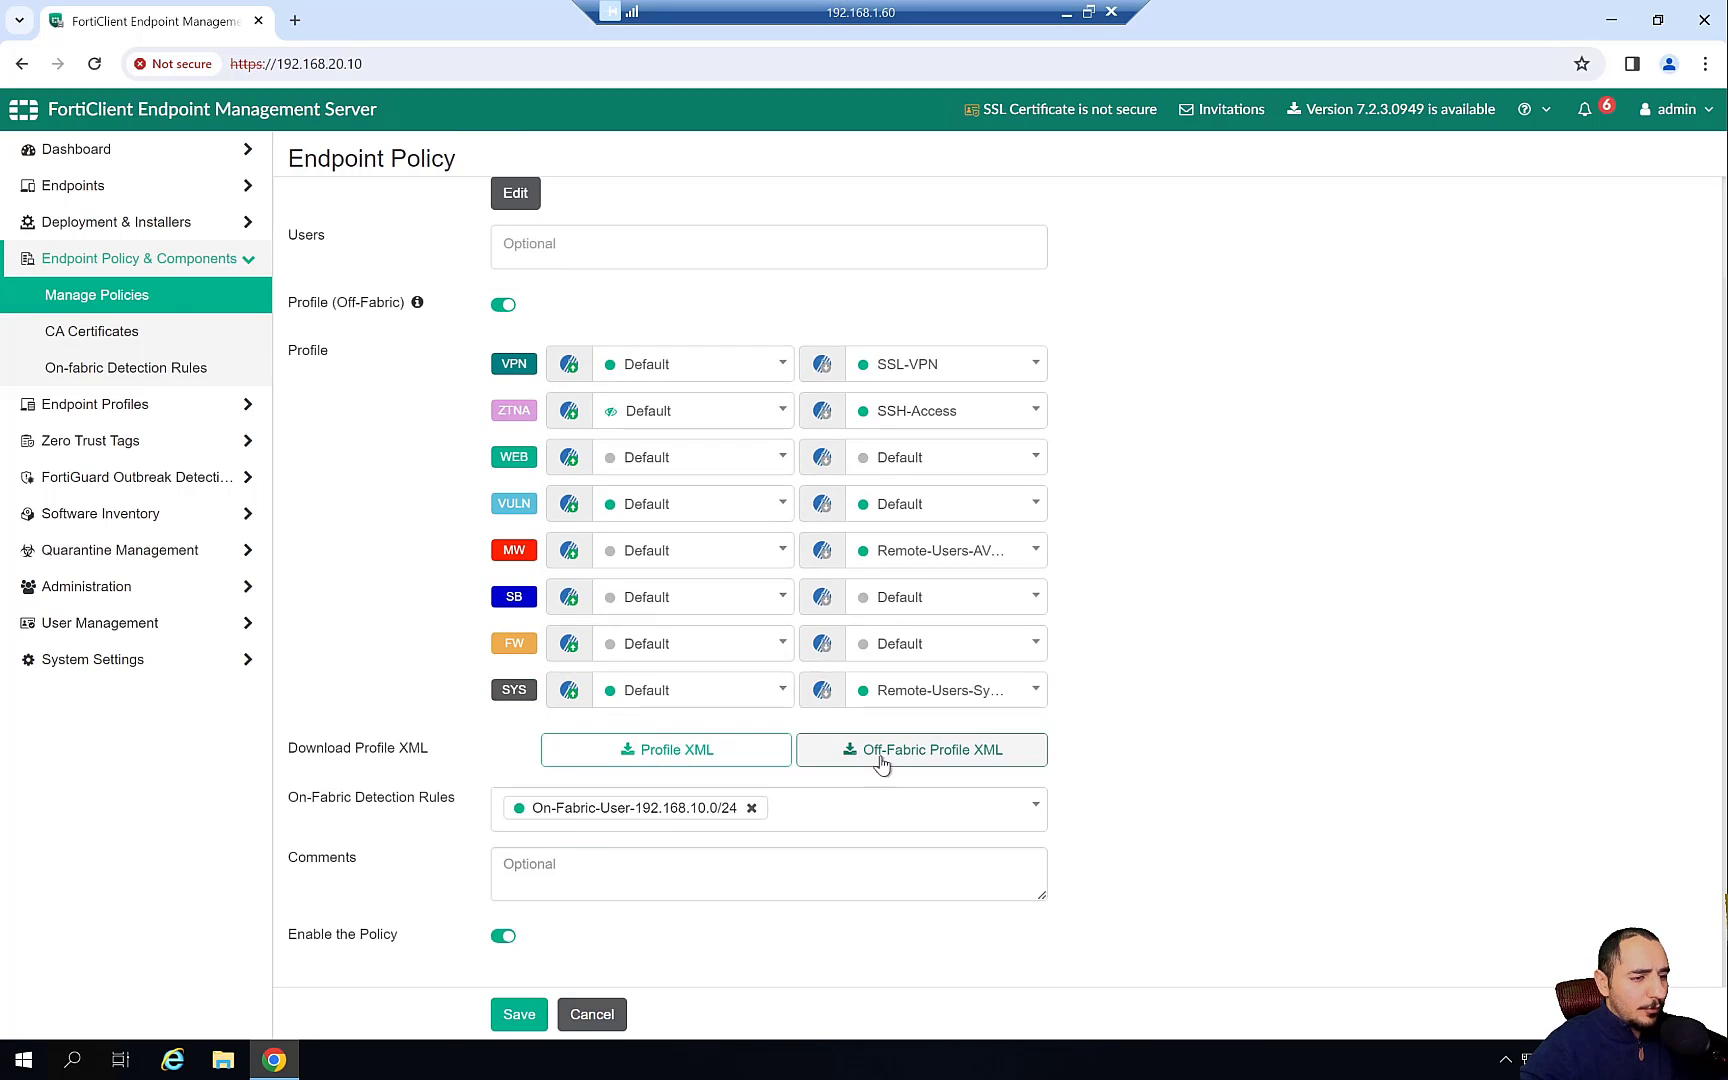
left_click(517, 1017)
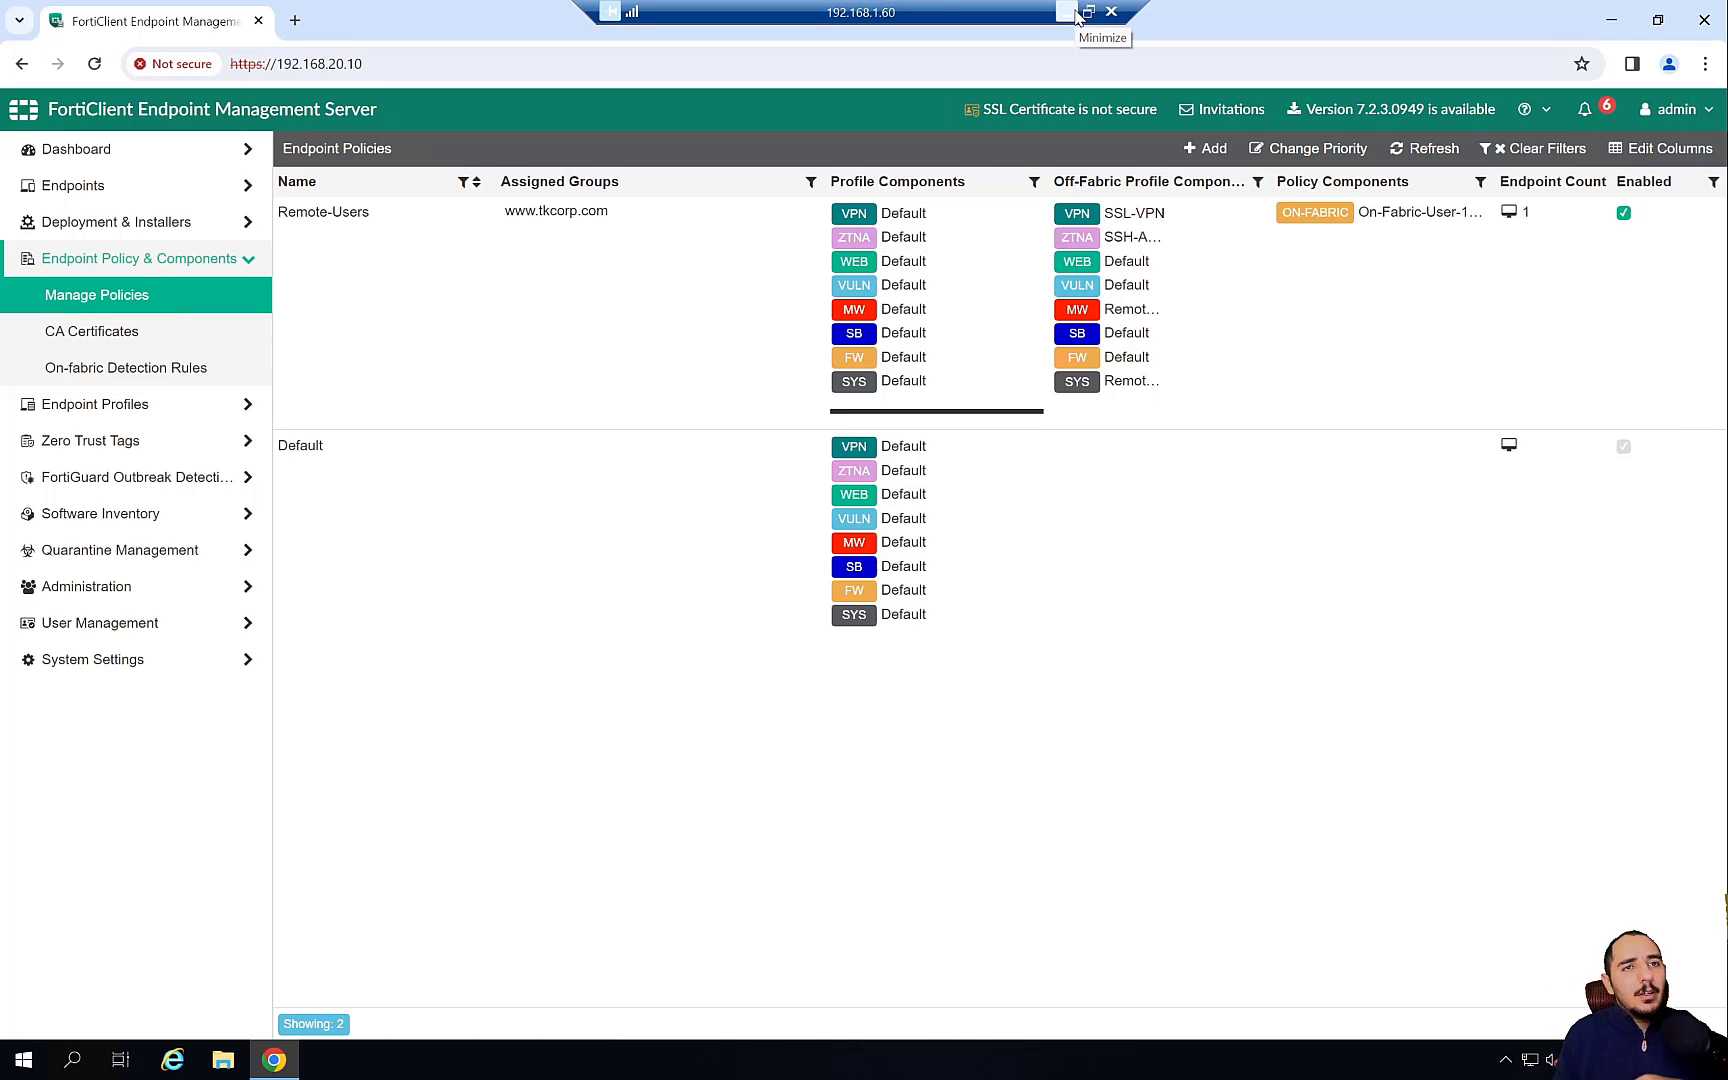
left_click(1075, 14)
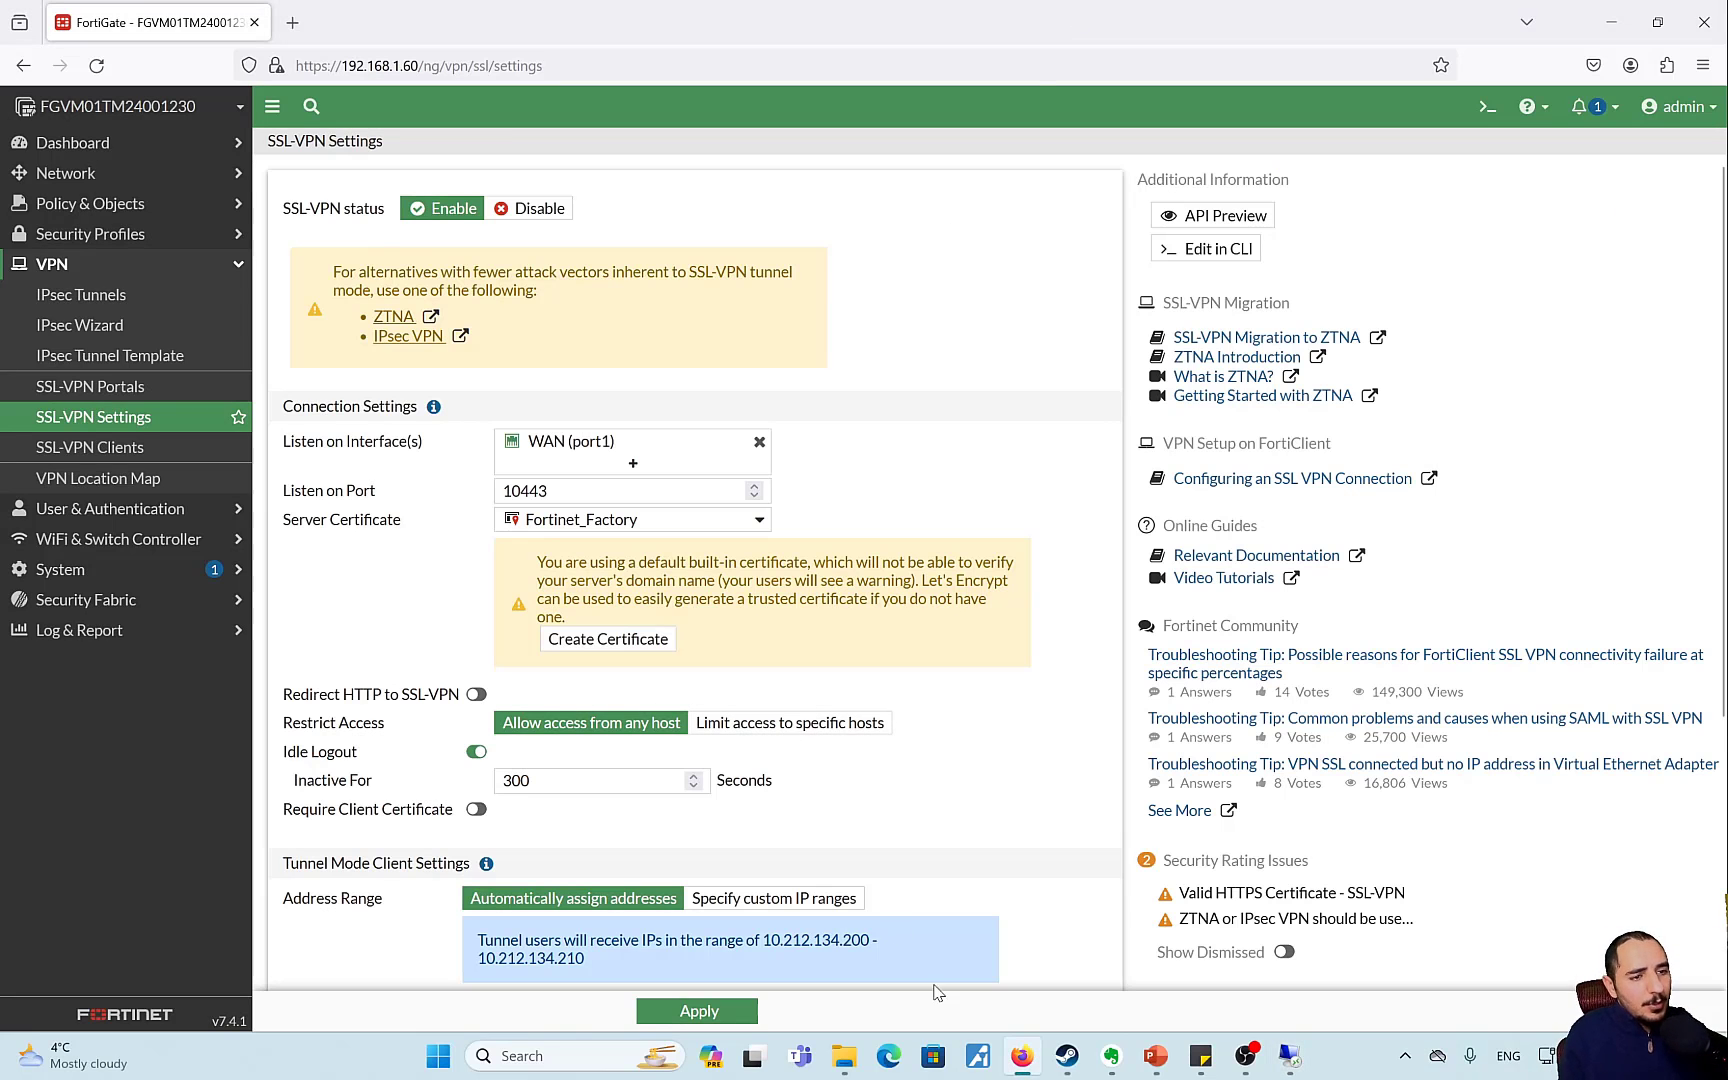
mouse_move(1280, 1064)
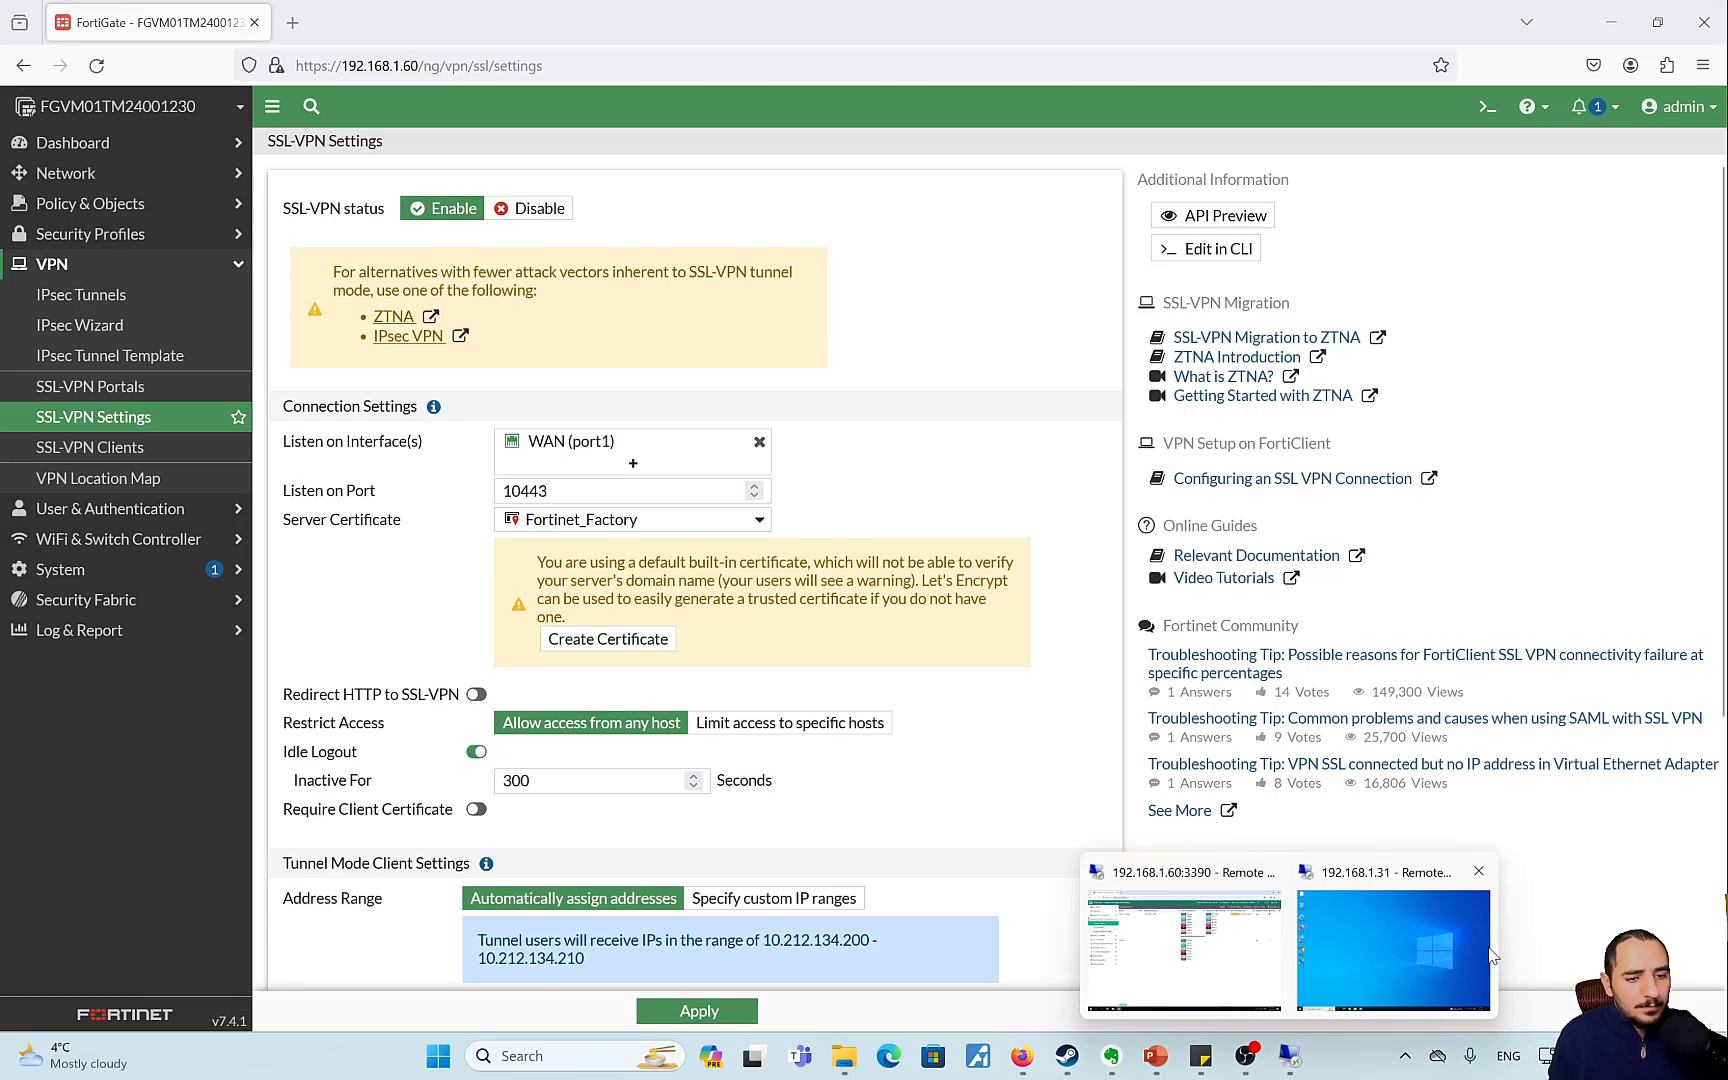
left_click(1393, 949)
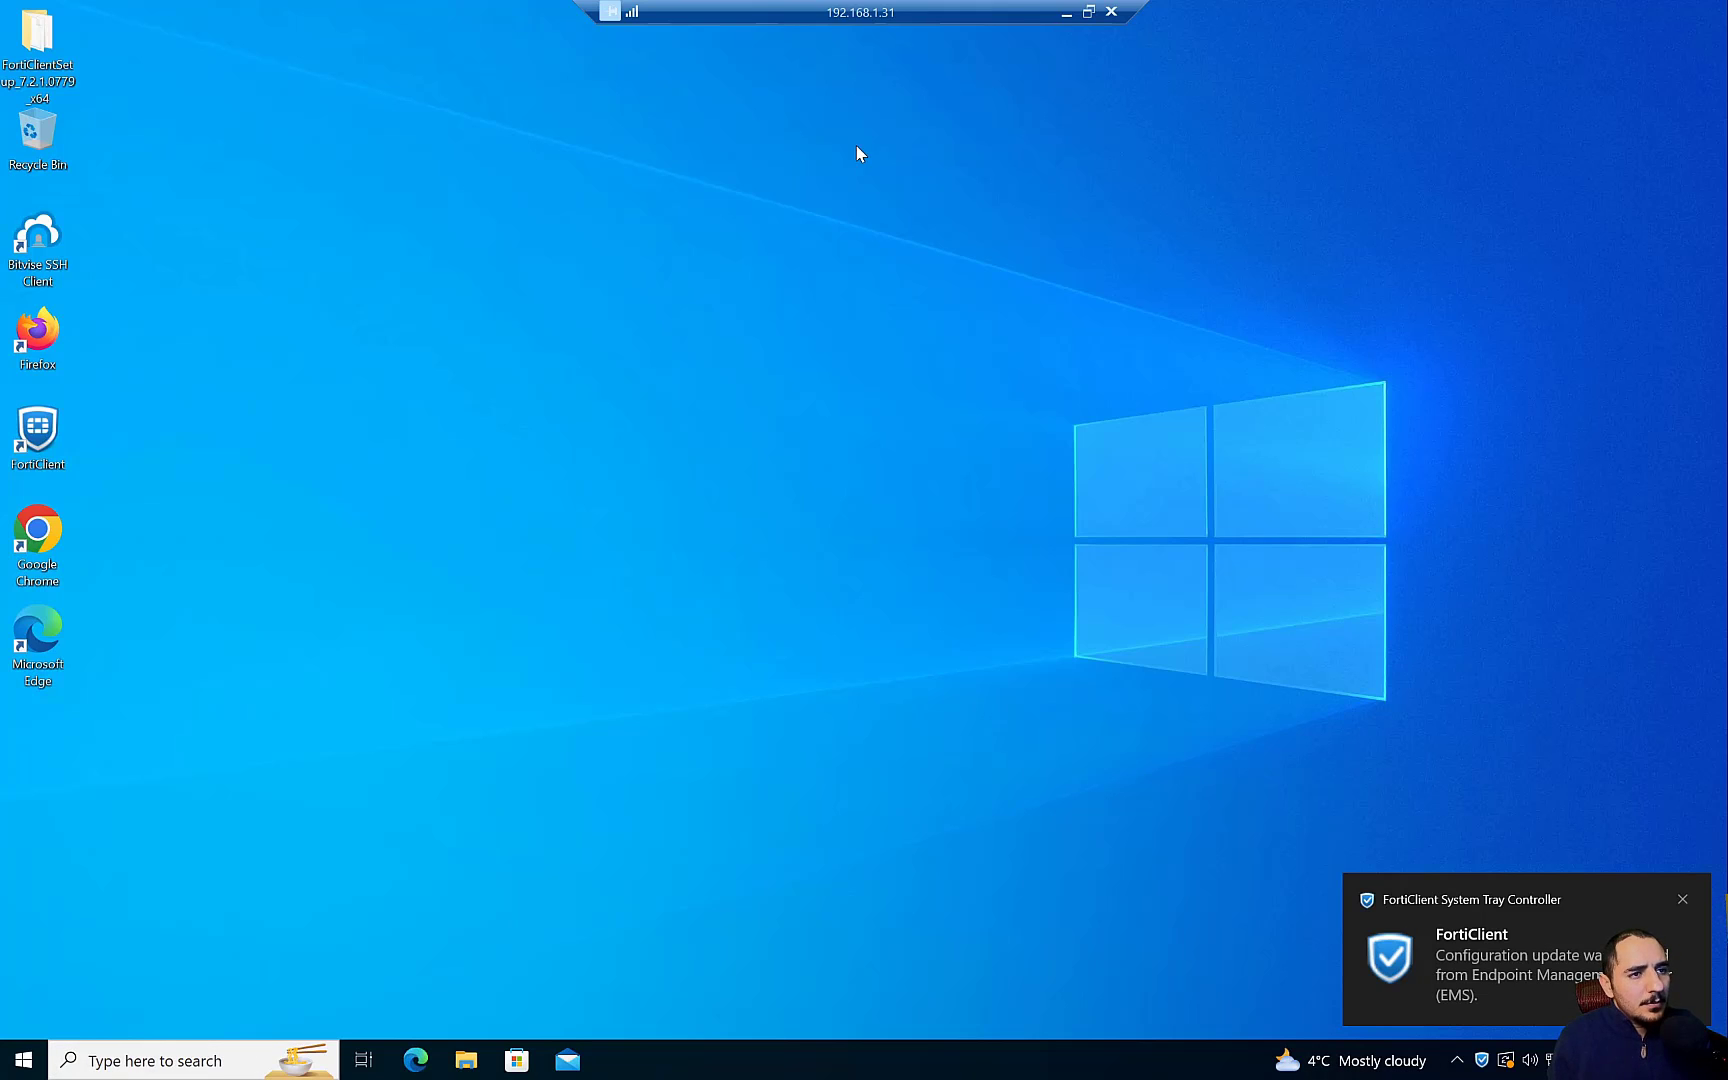
Open FortiClient's remote access and review the settings of the HQ-SSLVPN connection.
left_click(35, 470)
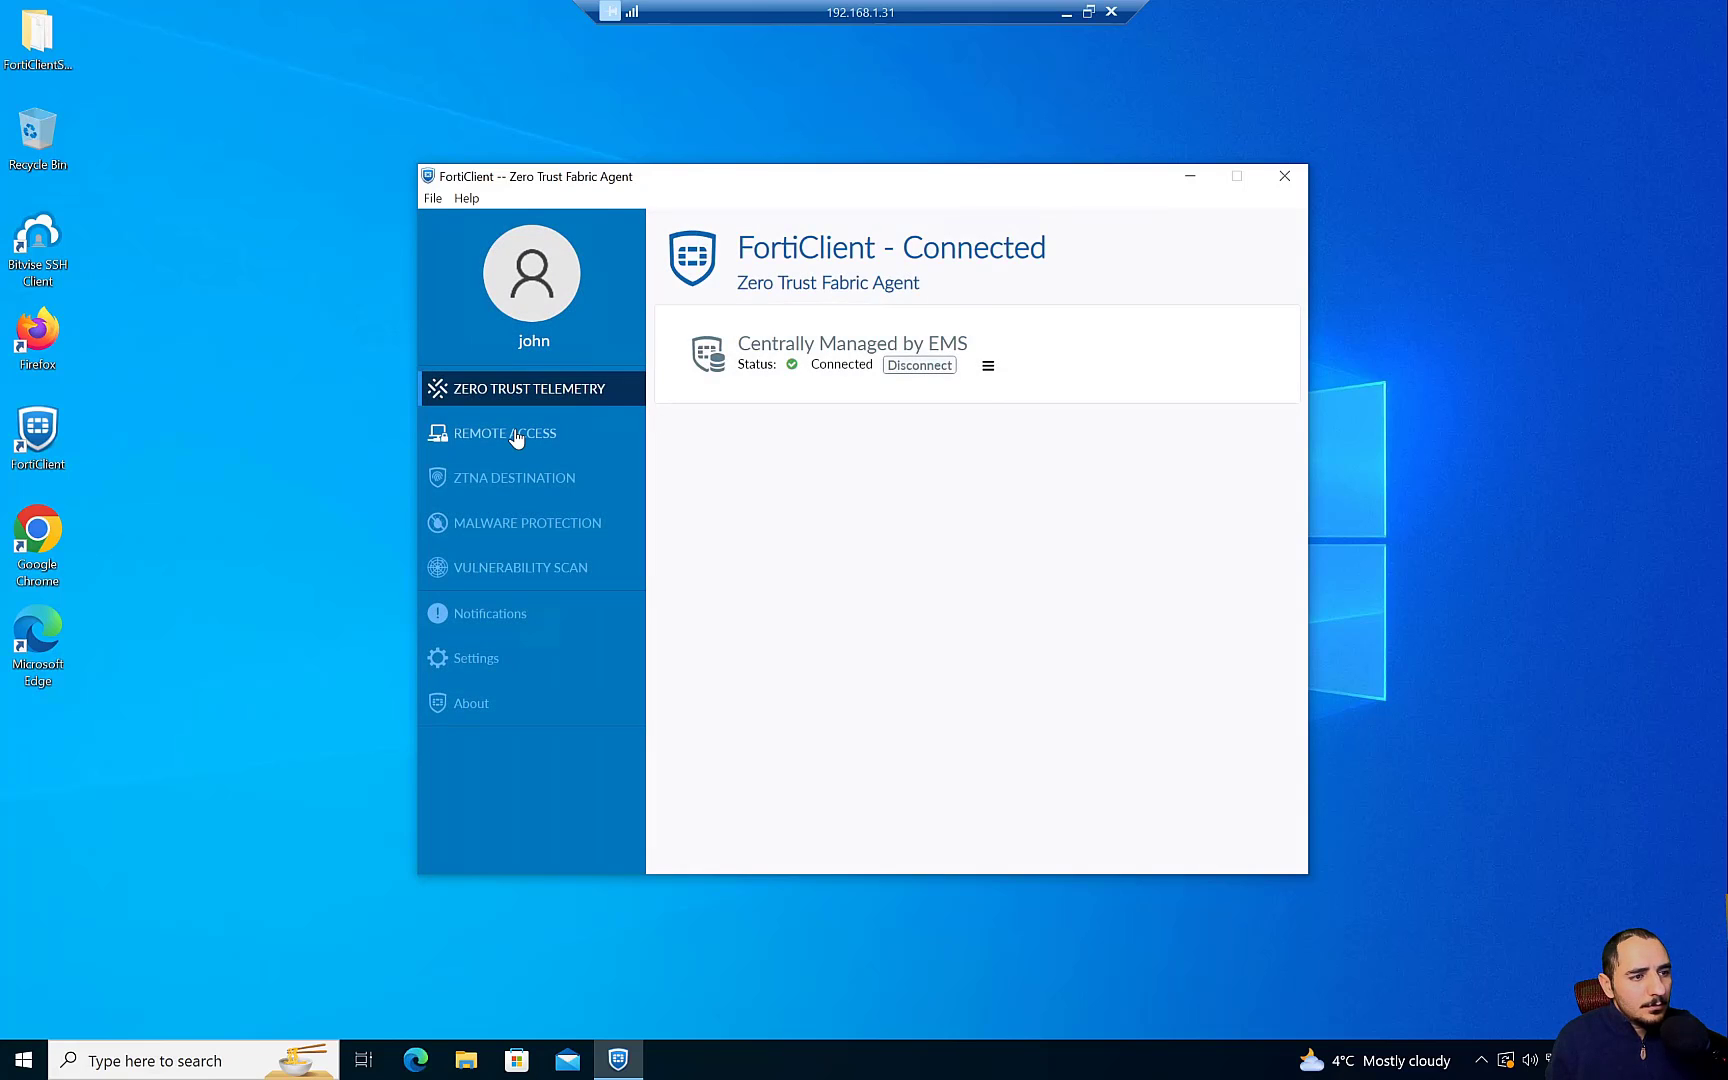
left_click(516, 437)
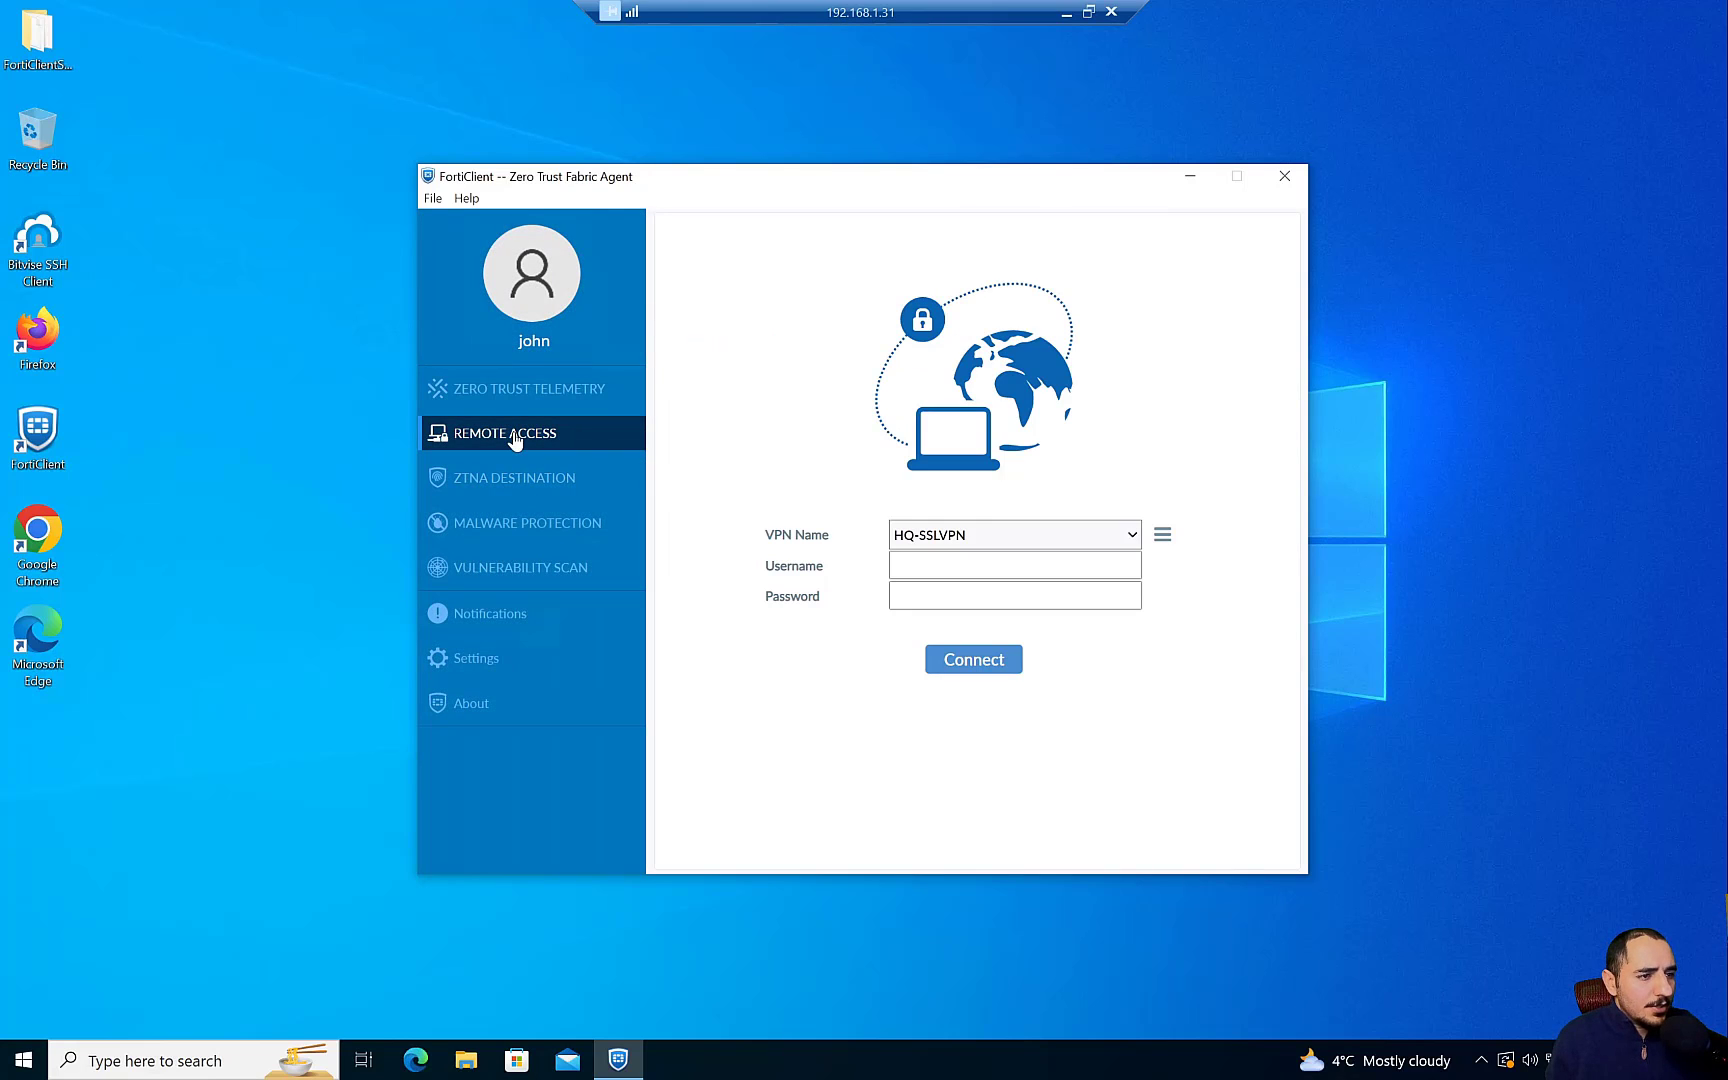
left_click(1163, 538)
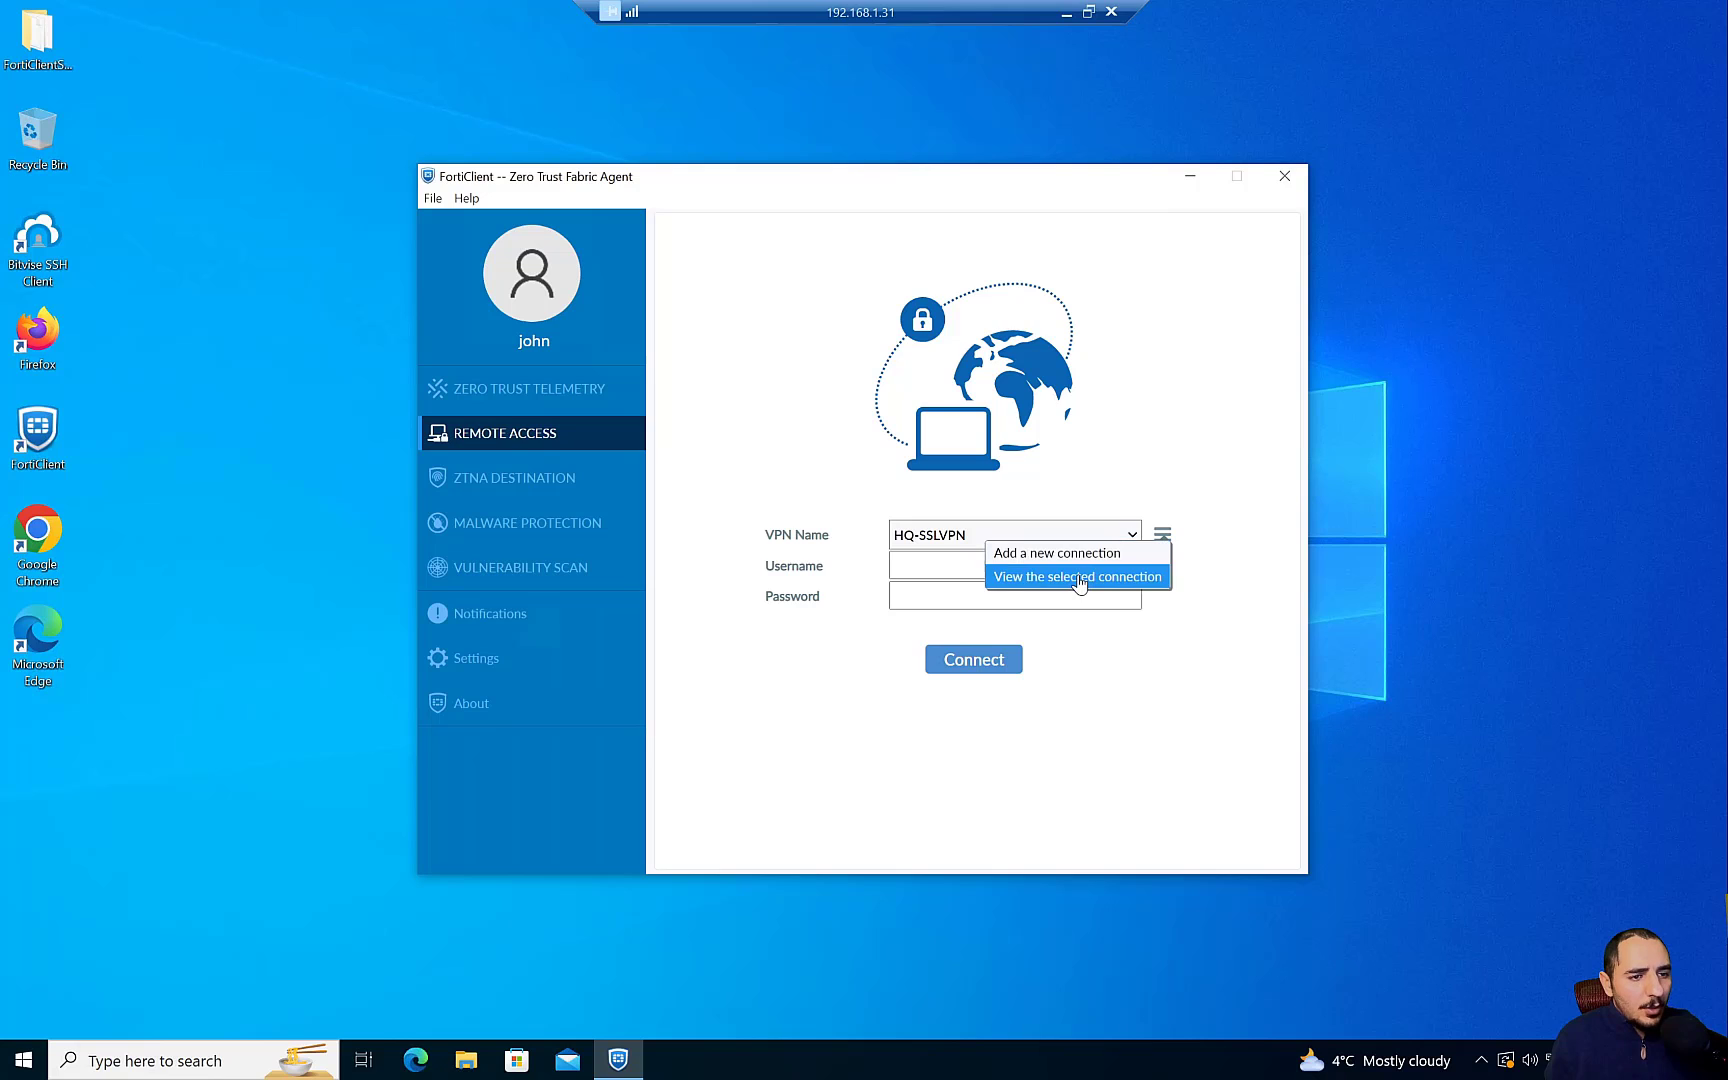
left_click(1079, 579)
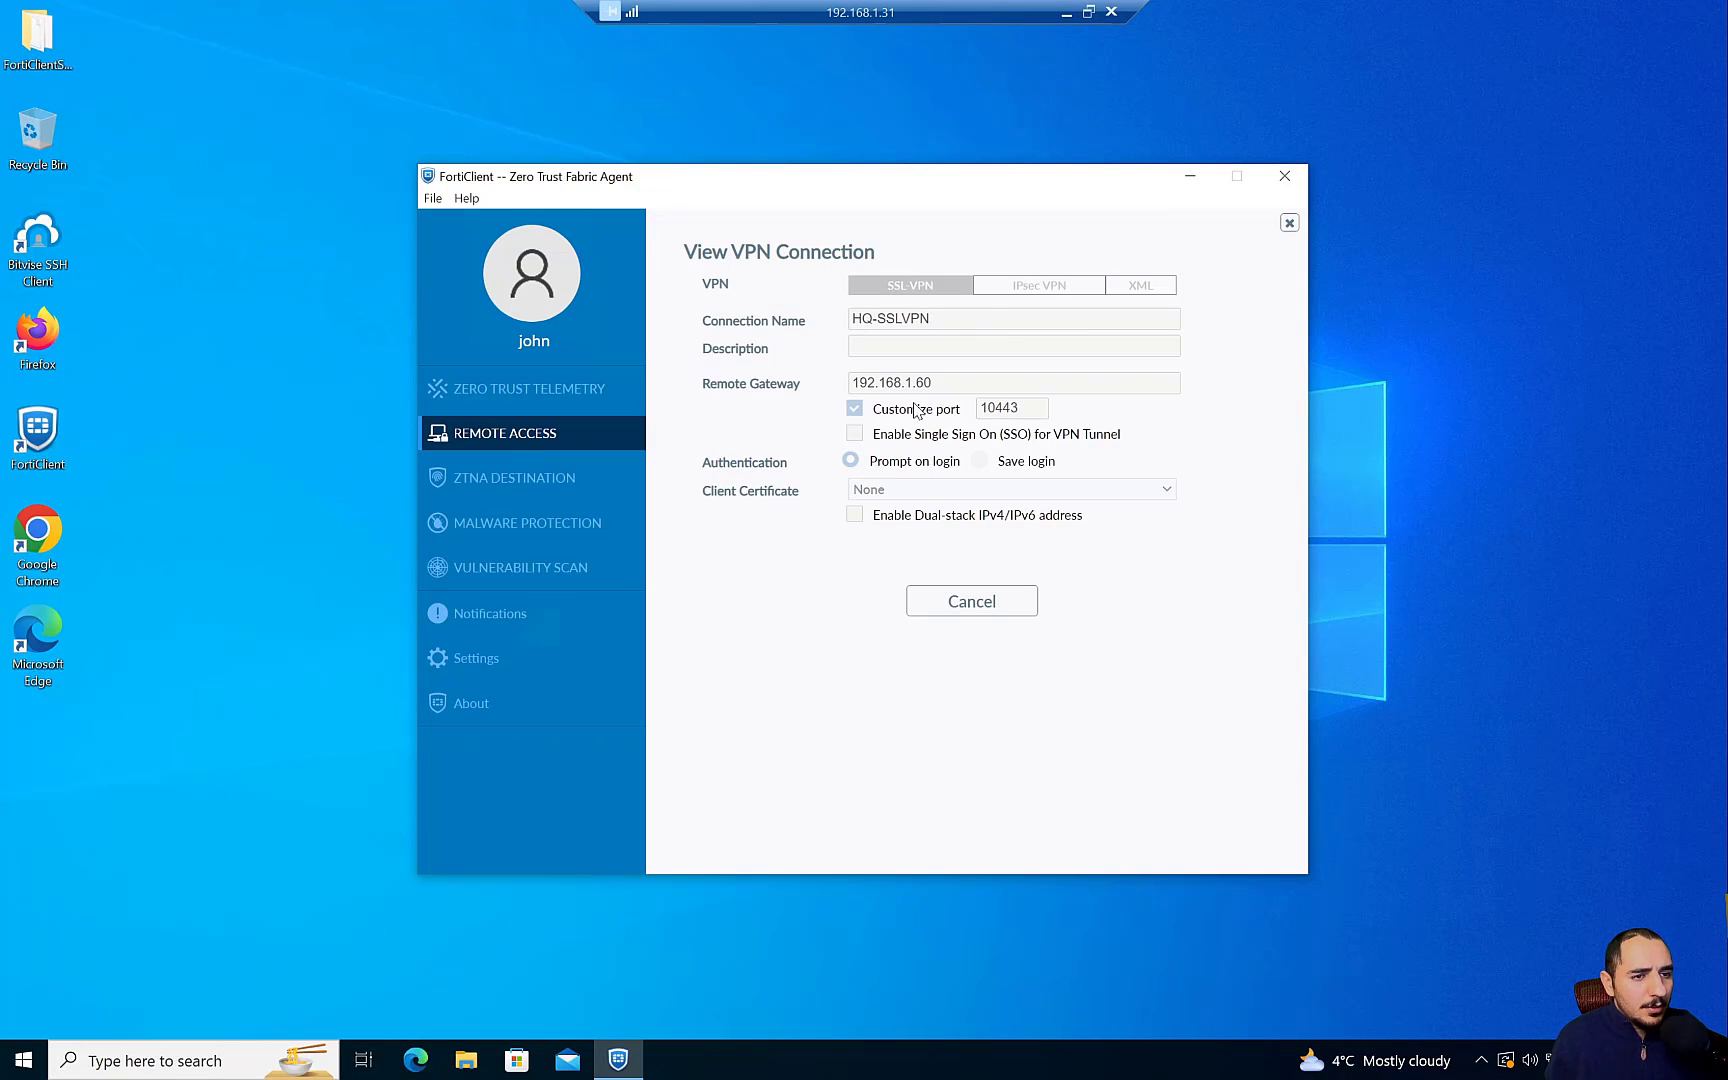
left_click(997, 601)
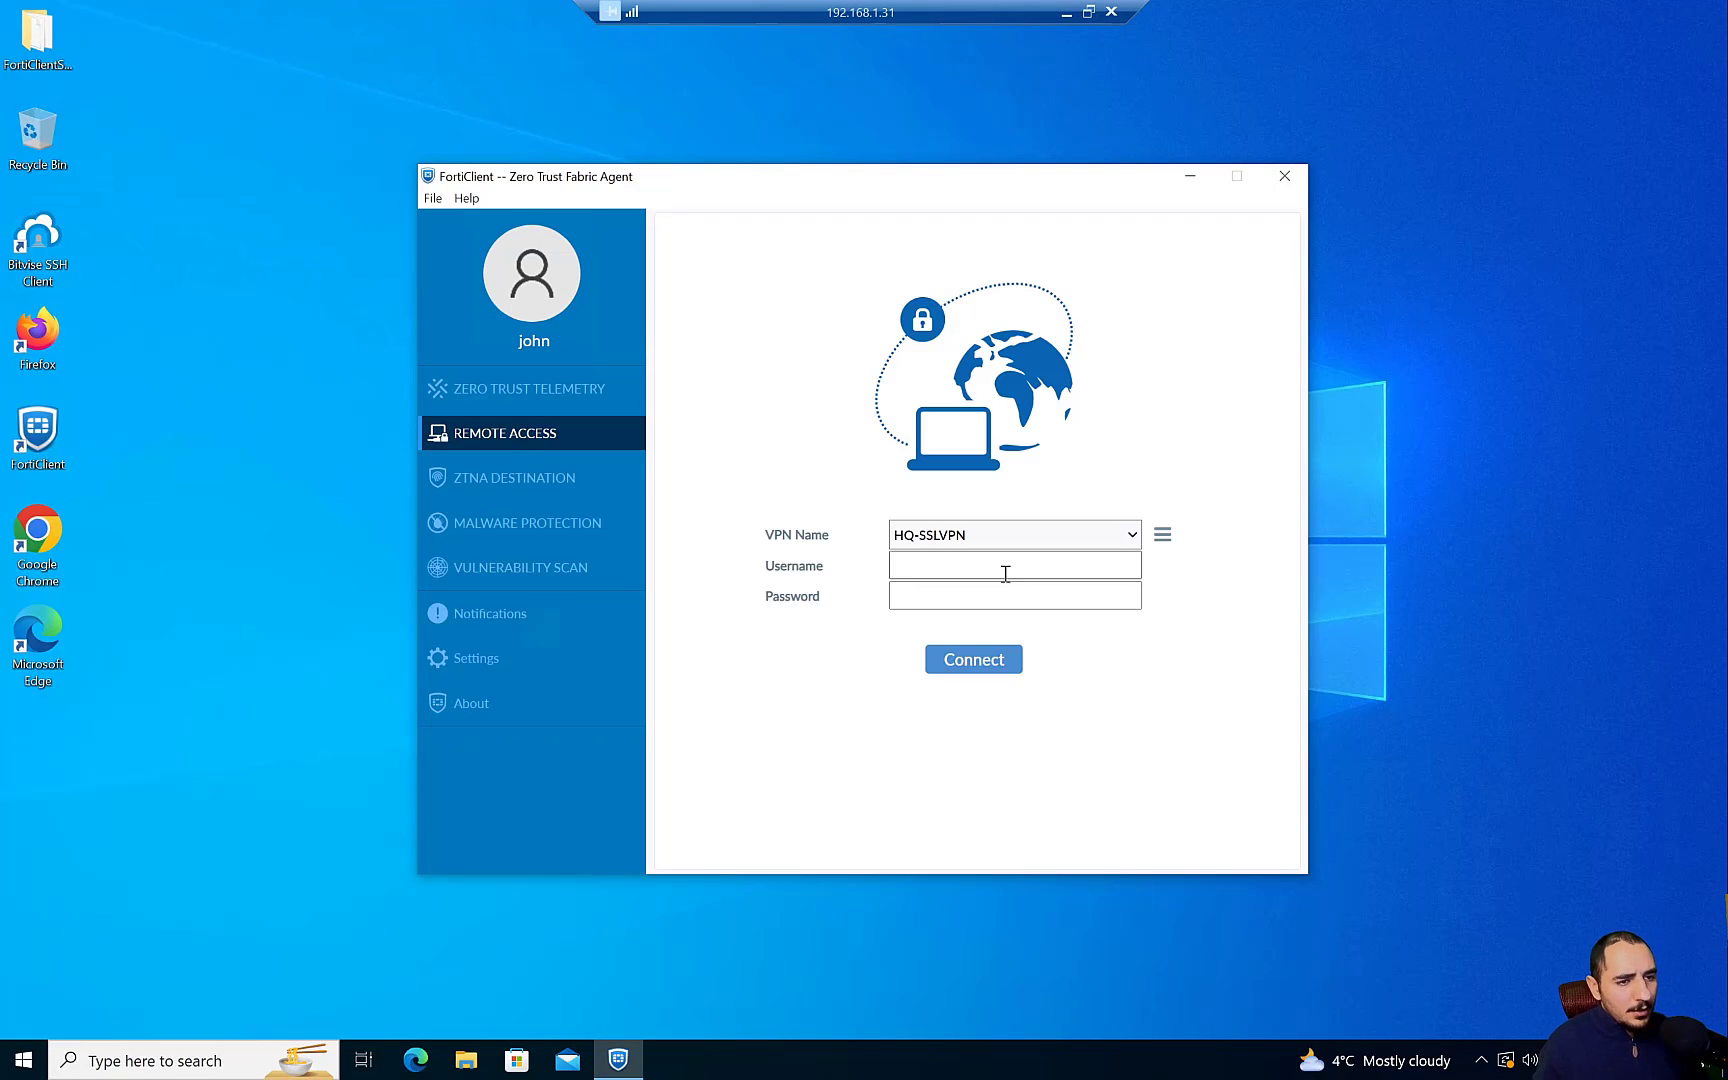
Connect to HQ-SSLVPN with the user's username and account password, and allow the connection to proceed.
left_click(1015, 568)
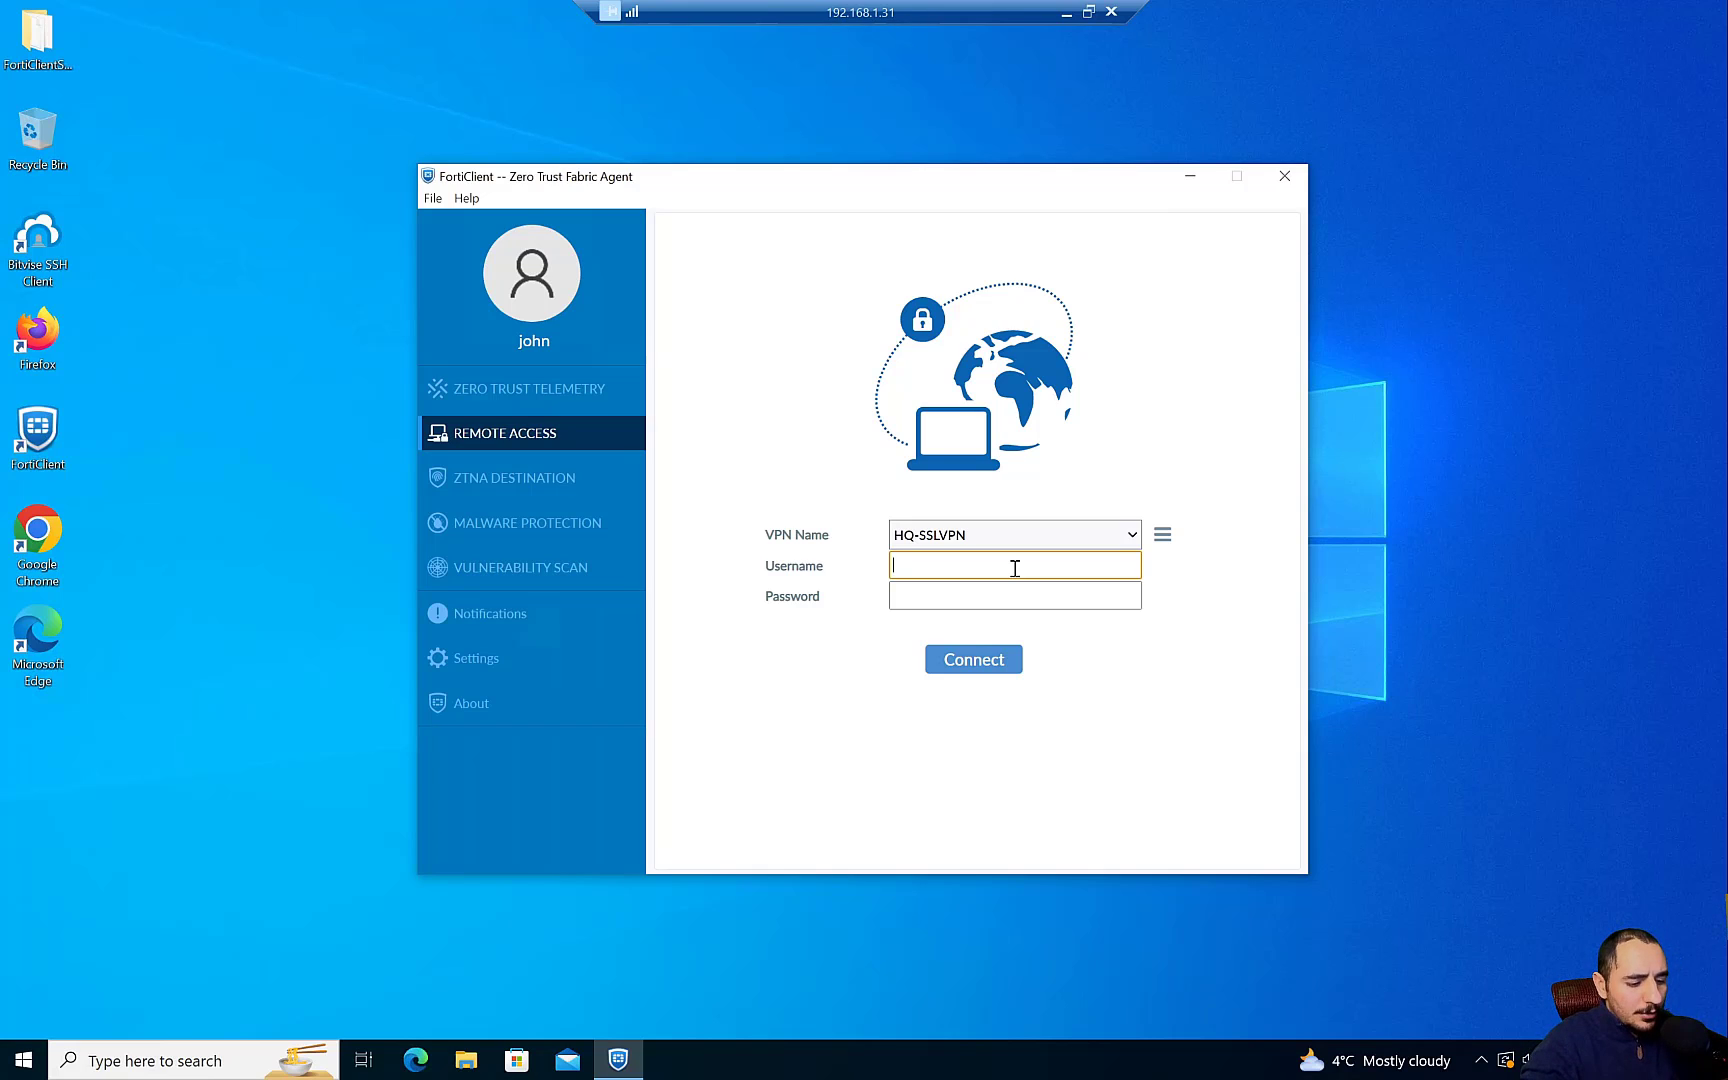
left_click(842, 426)
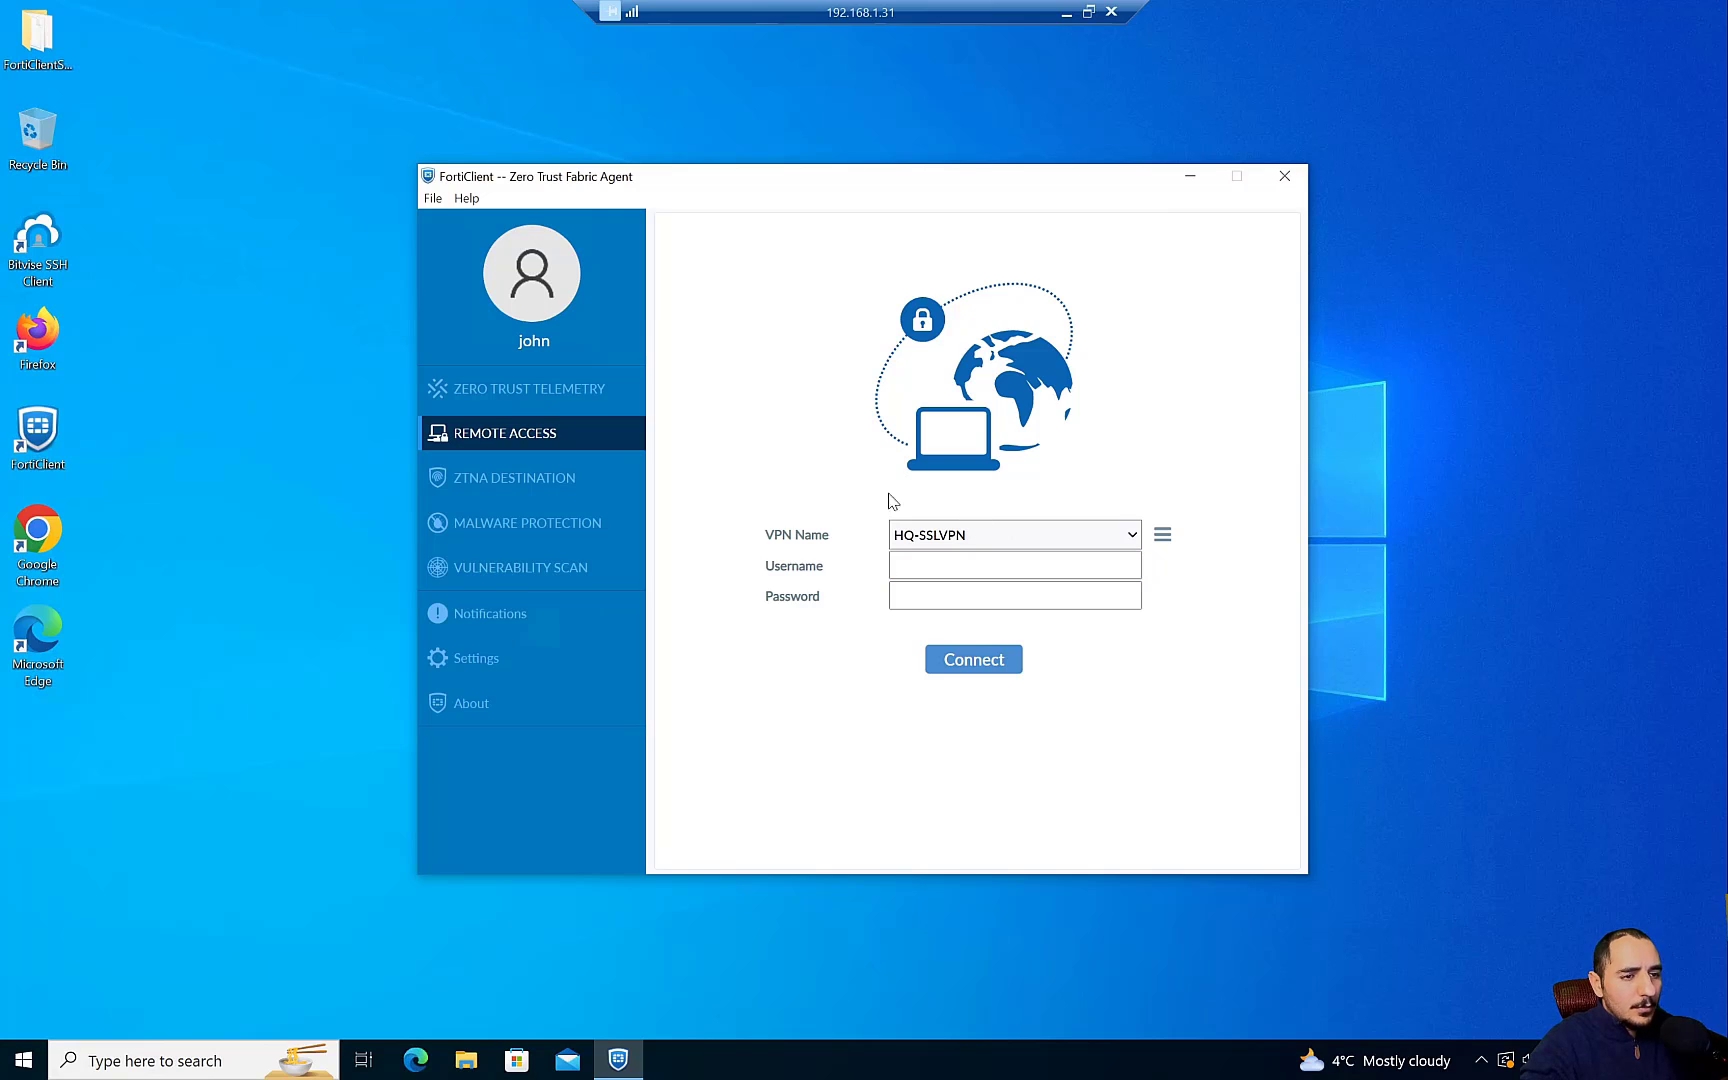
left_click(942, 563)
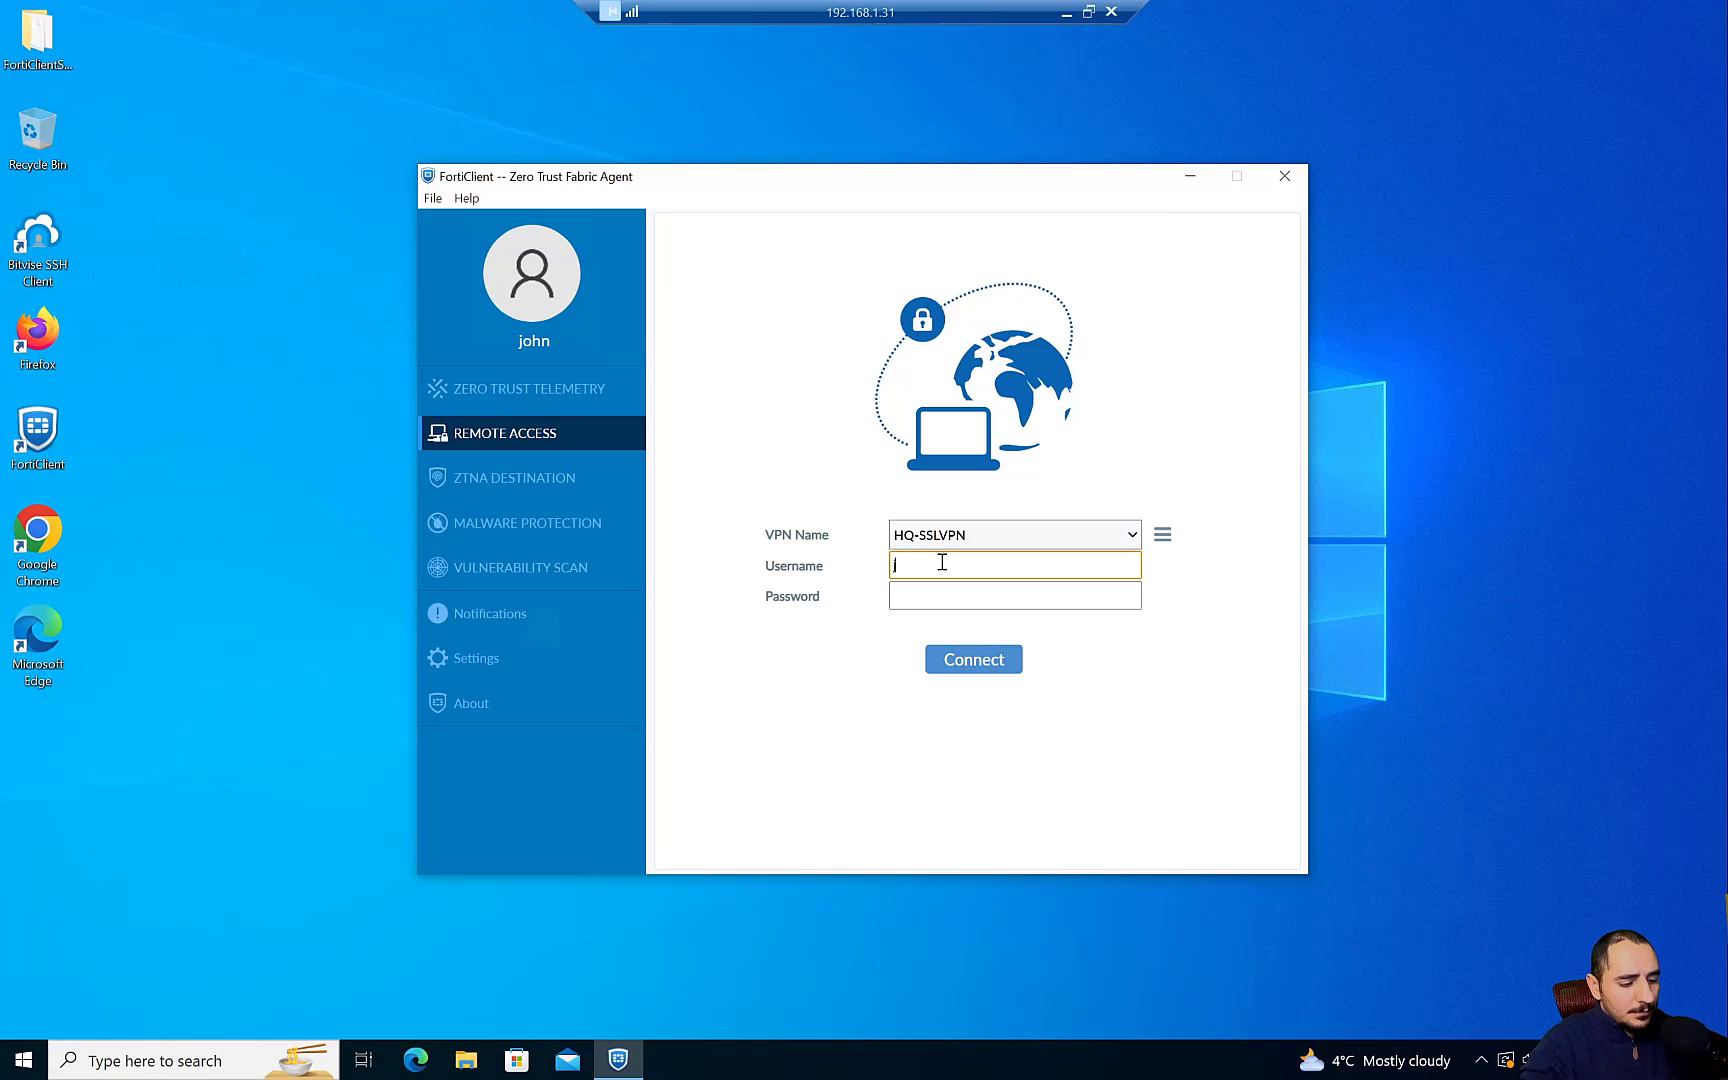
key("Tab")
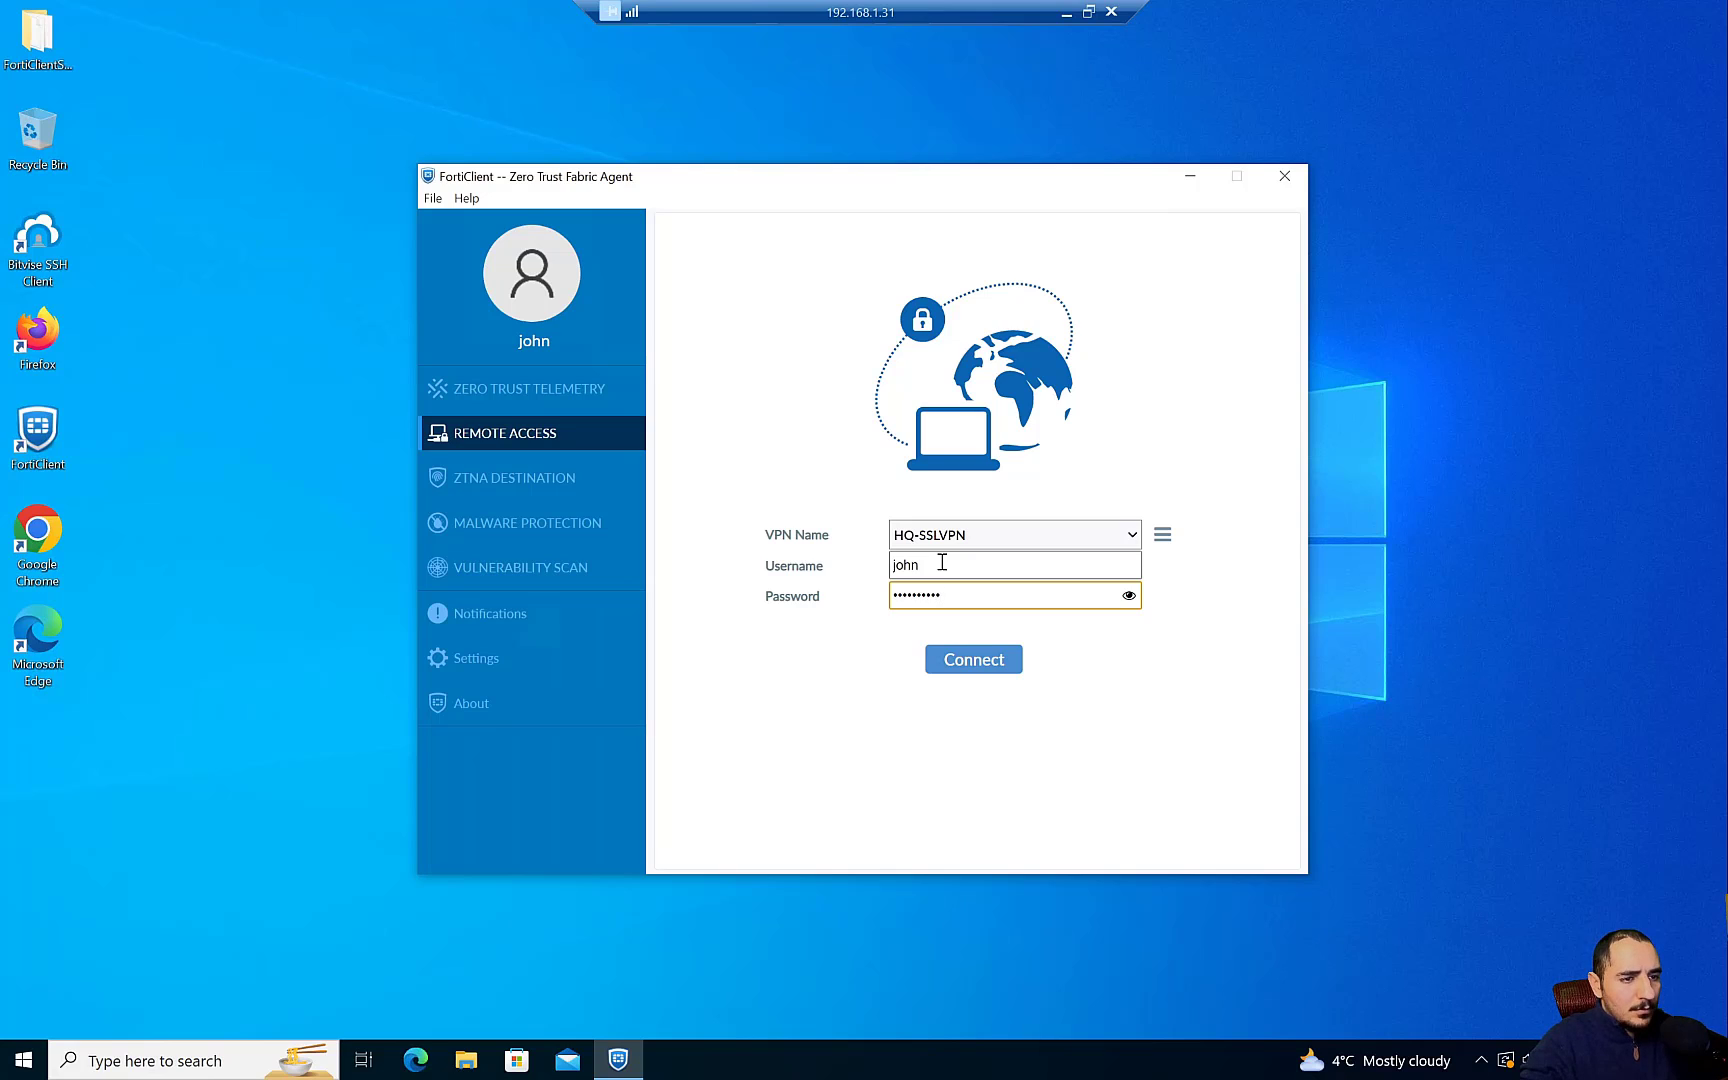
key("Return")
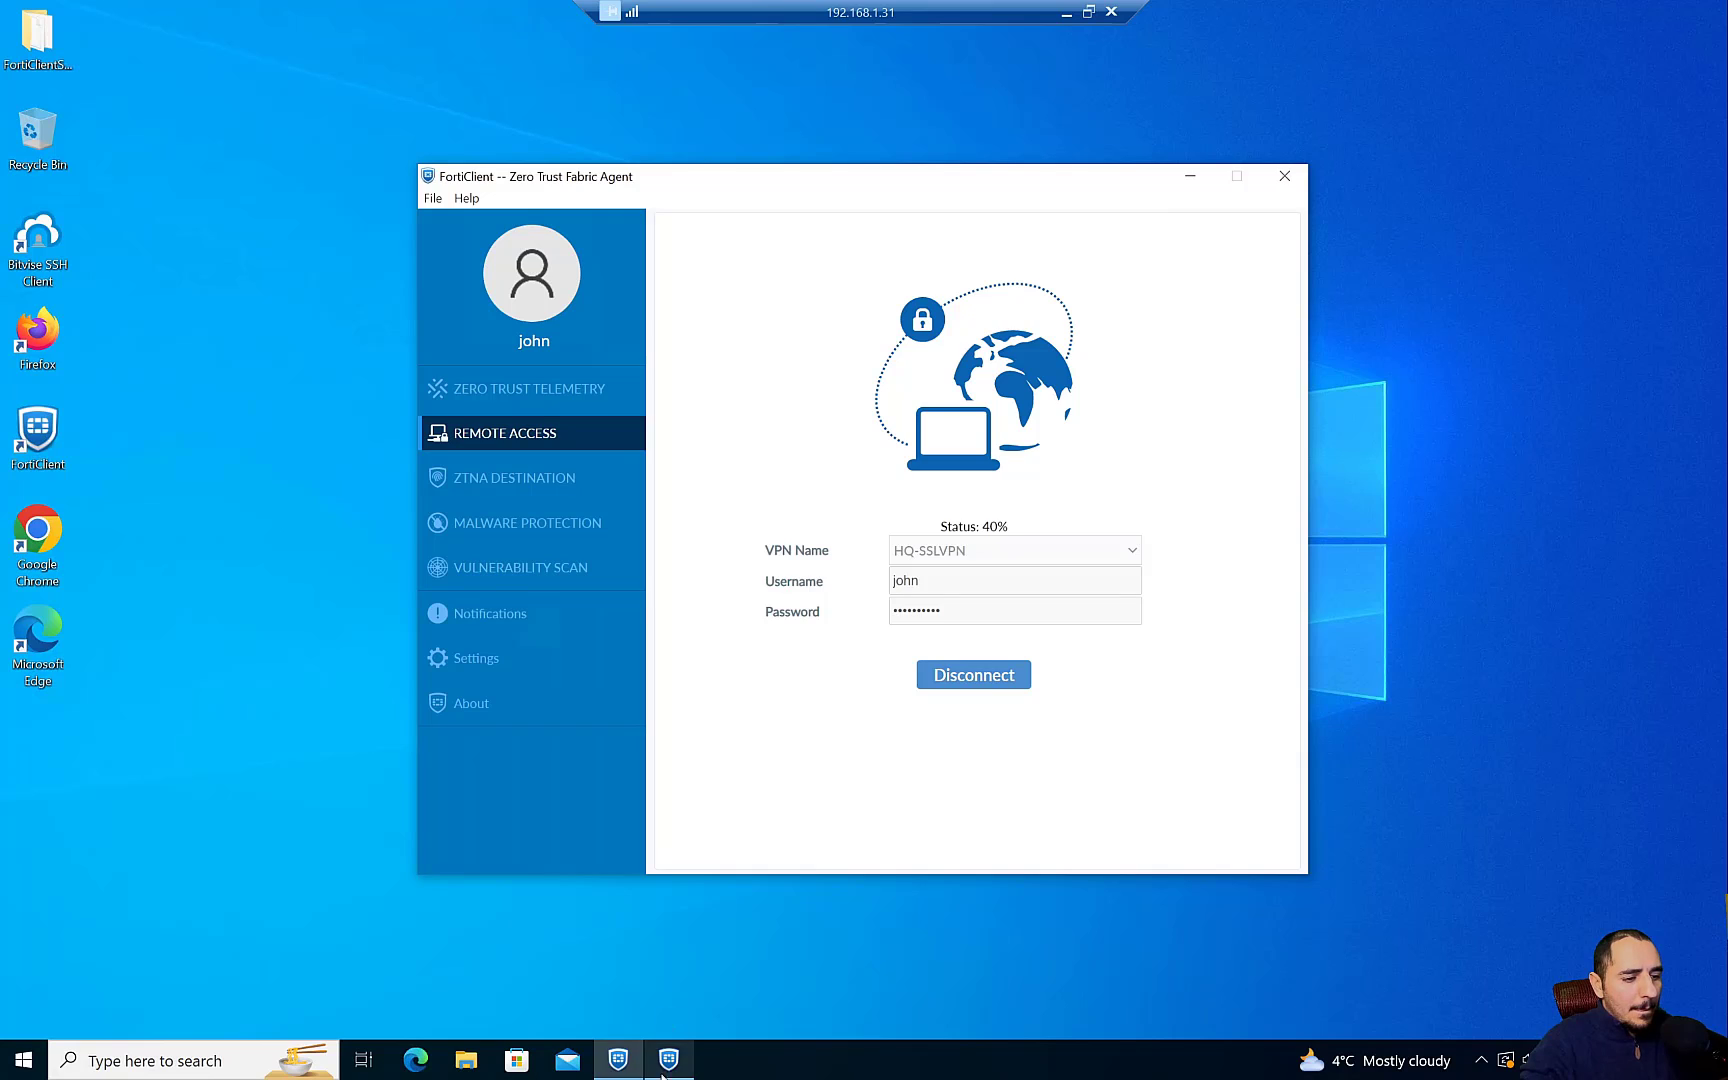
left_click(668, 1060)
left_click(725, 578)
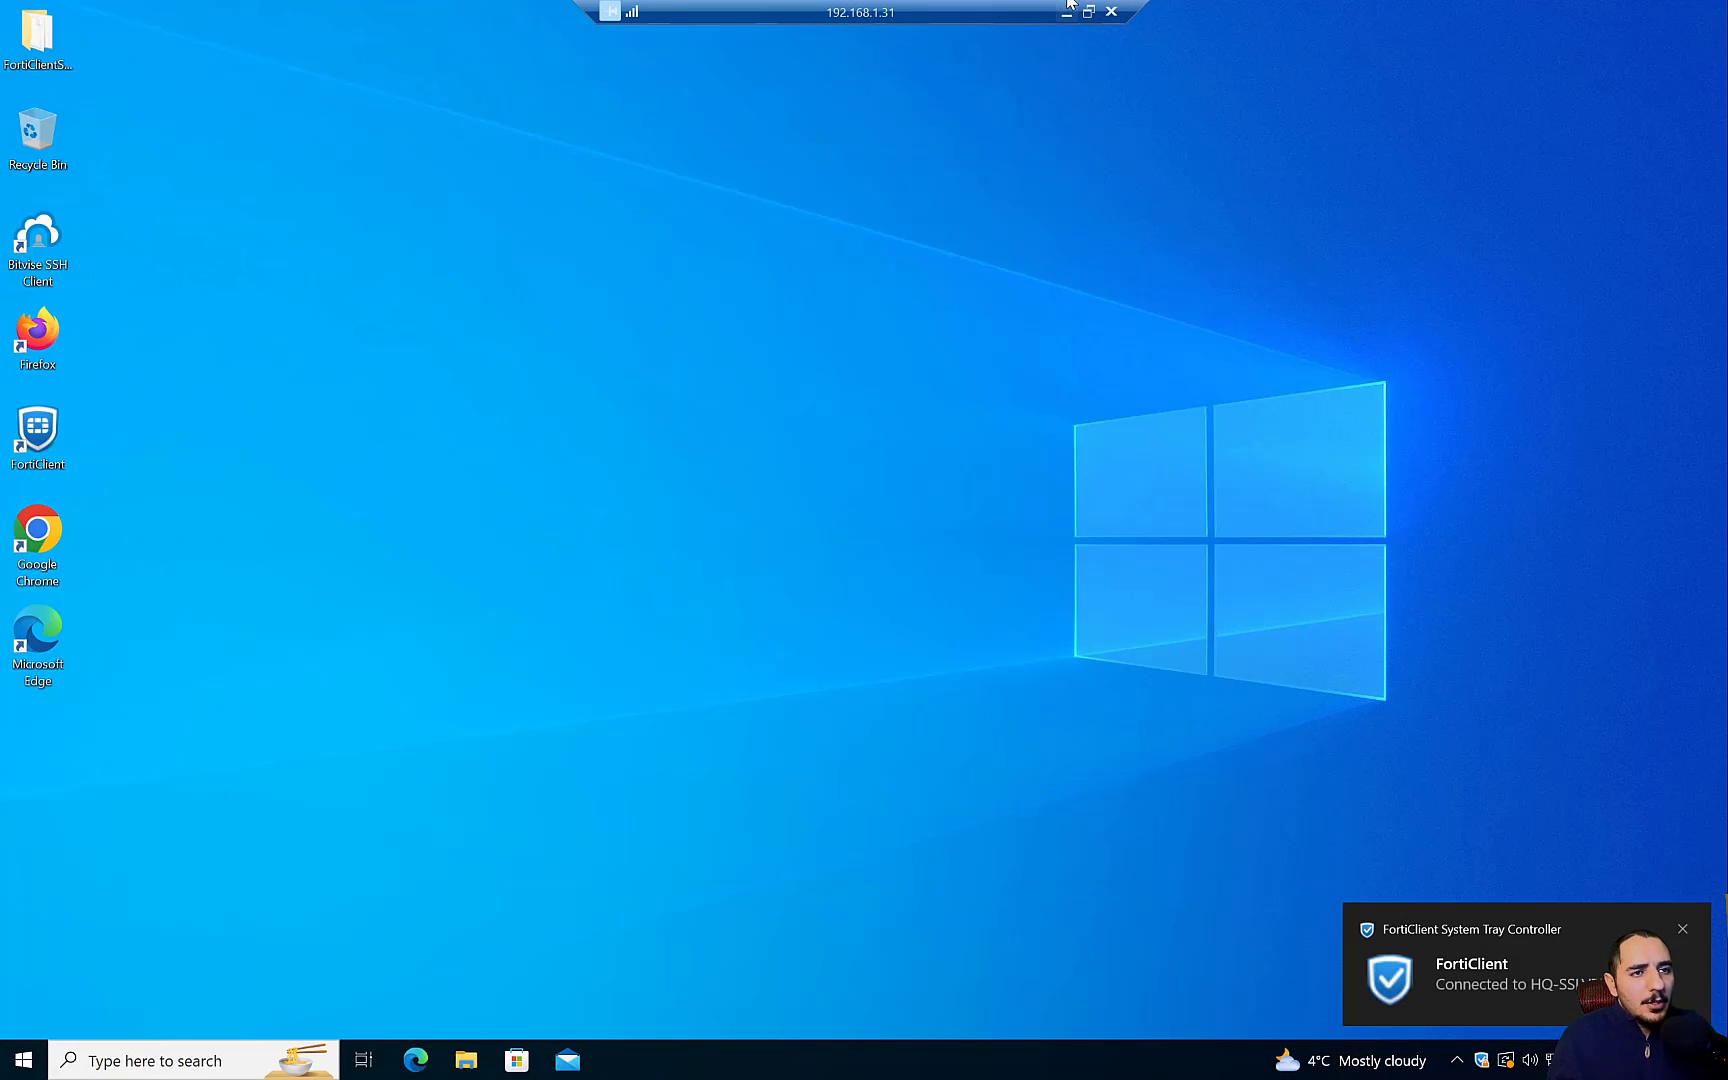
Switch back to the FortiGate web interface and look through its dashboards and logs for an SSL-VPN connection monitor.
left_click(1072, 14)
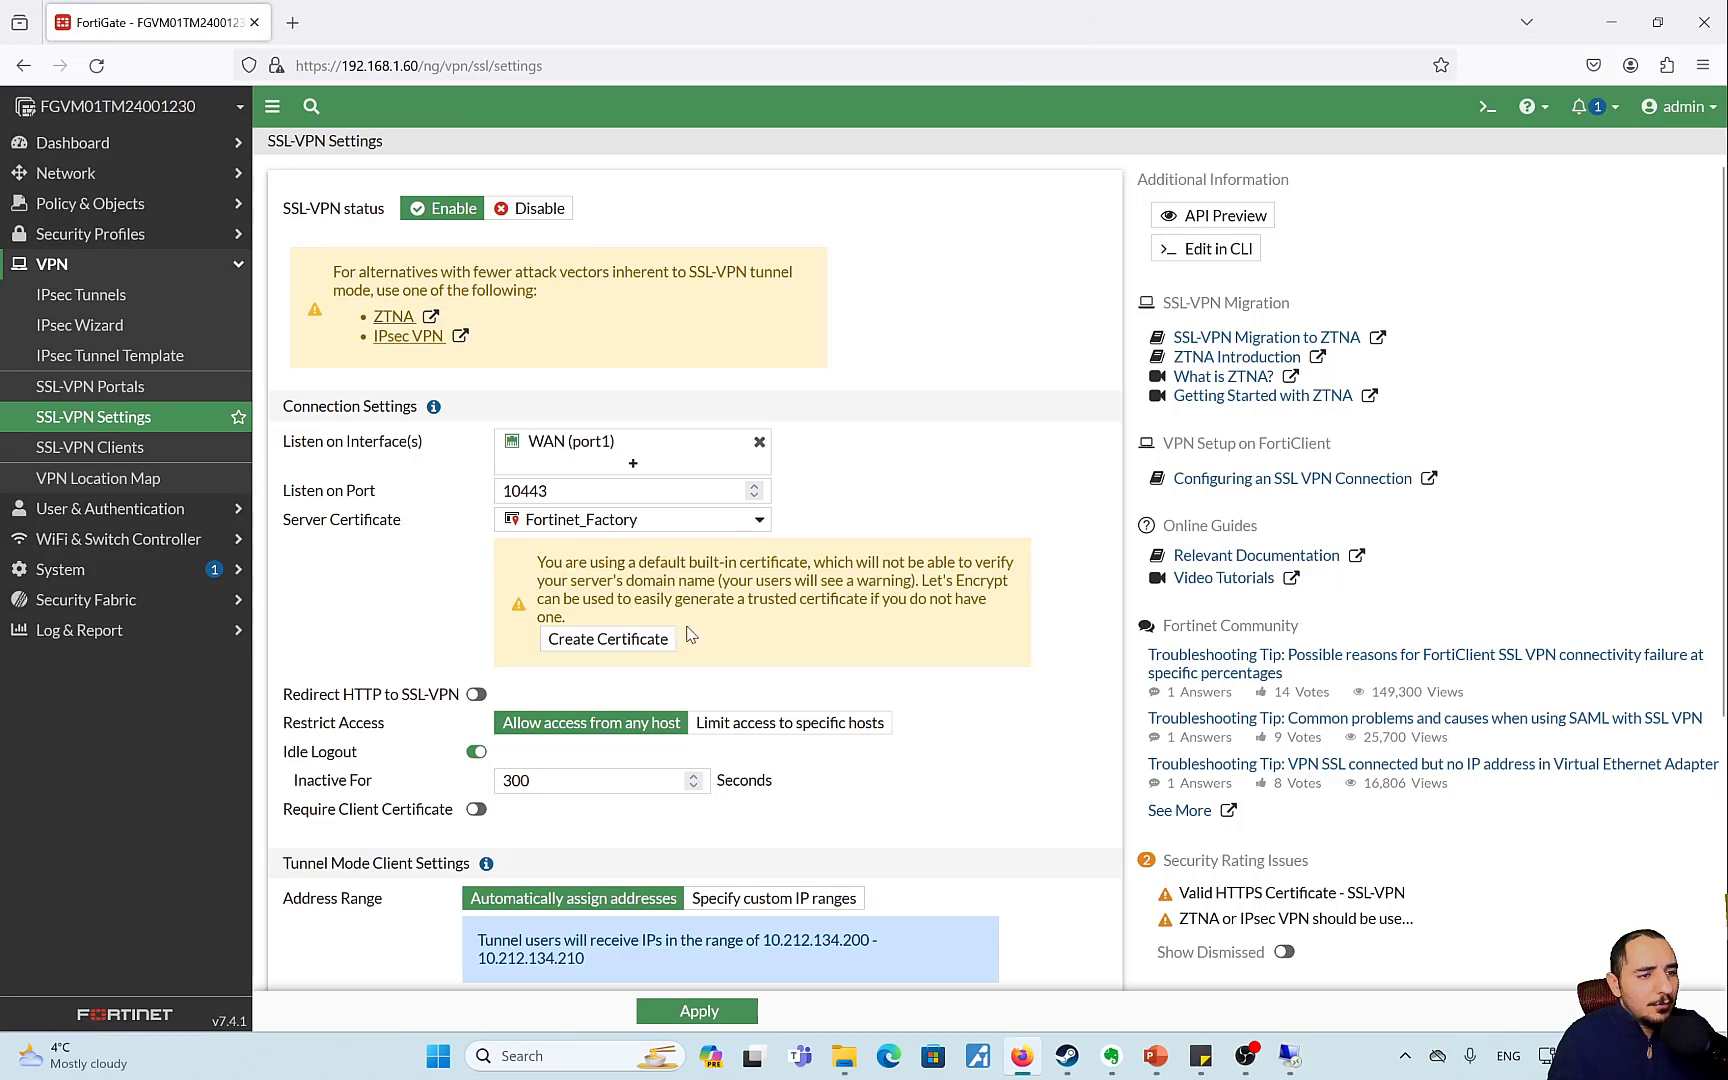
left_click(85, 146)
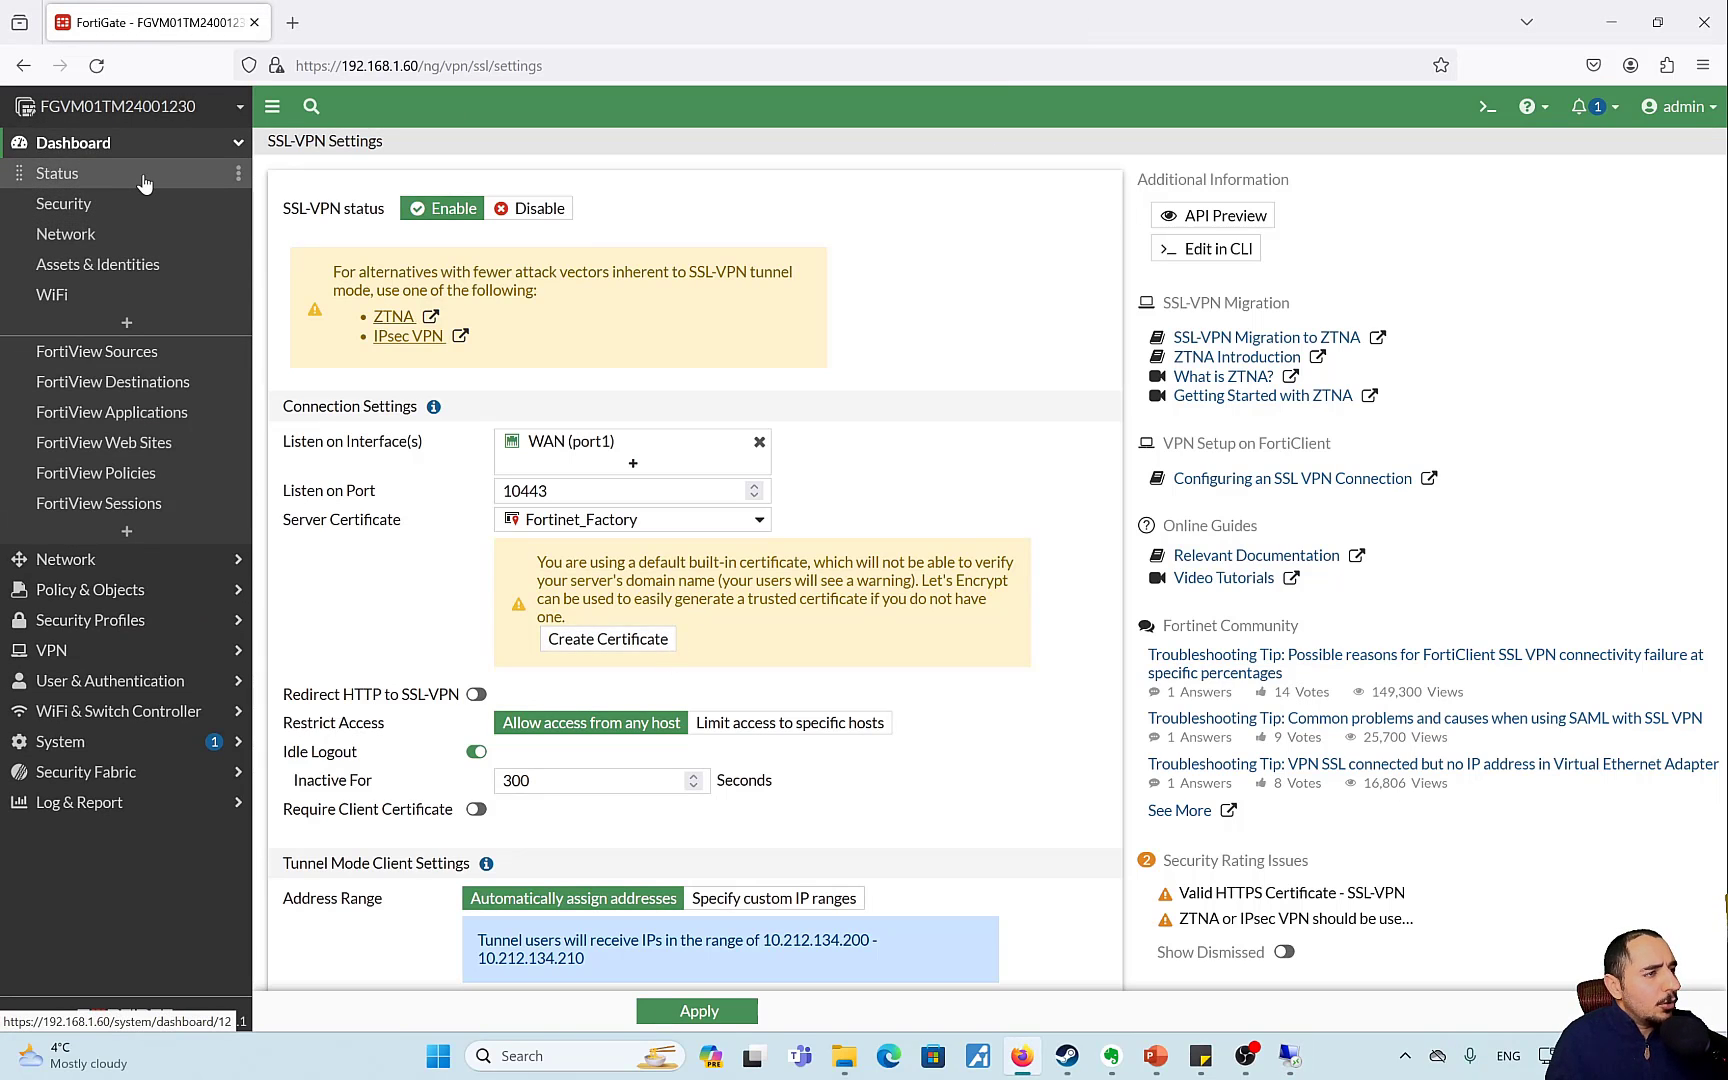
left_click(143, 180)
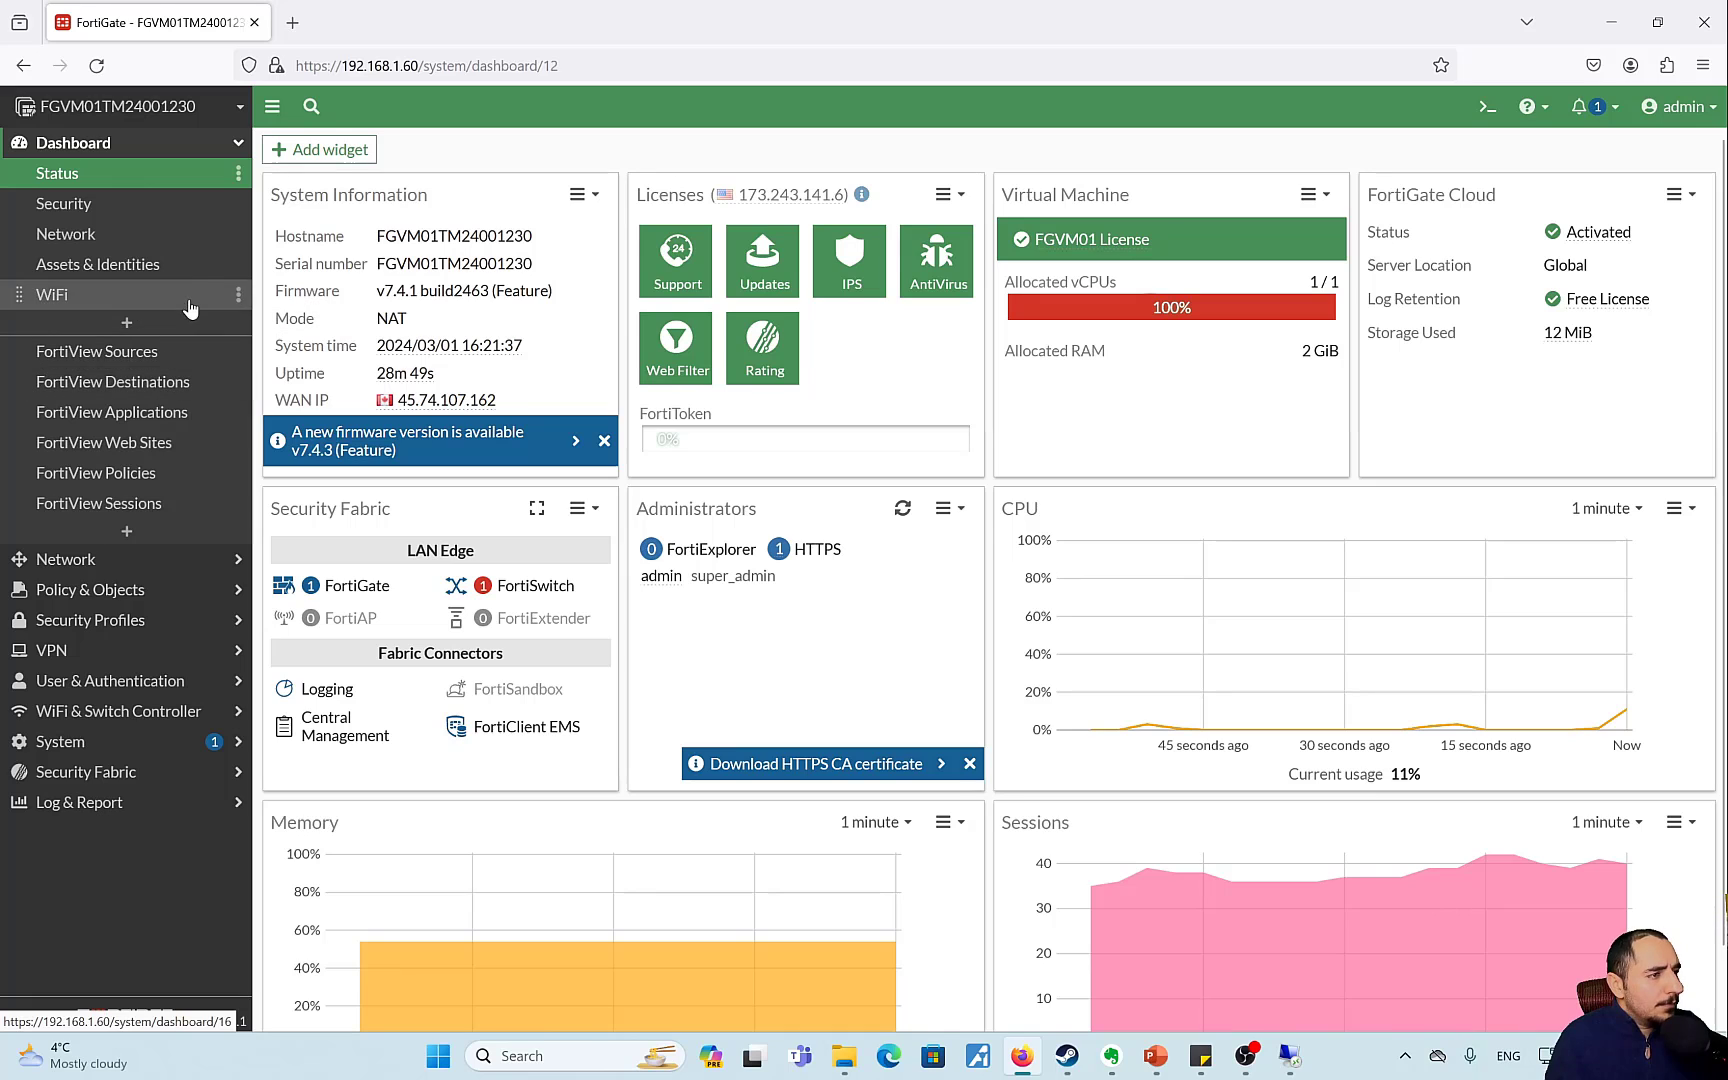
left_click(172, 205)
left_click(177, 244)
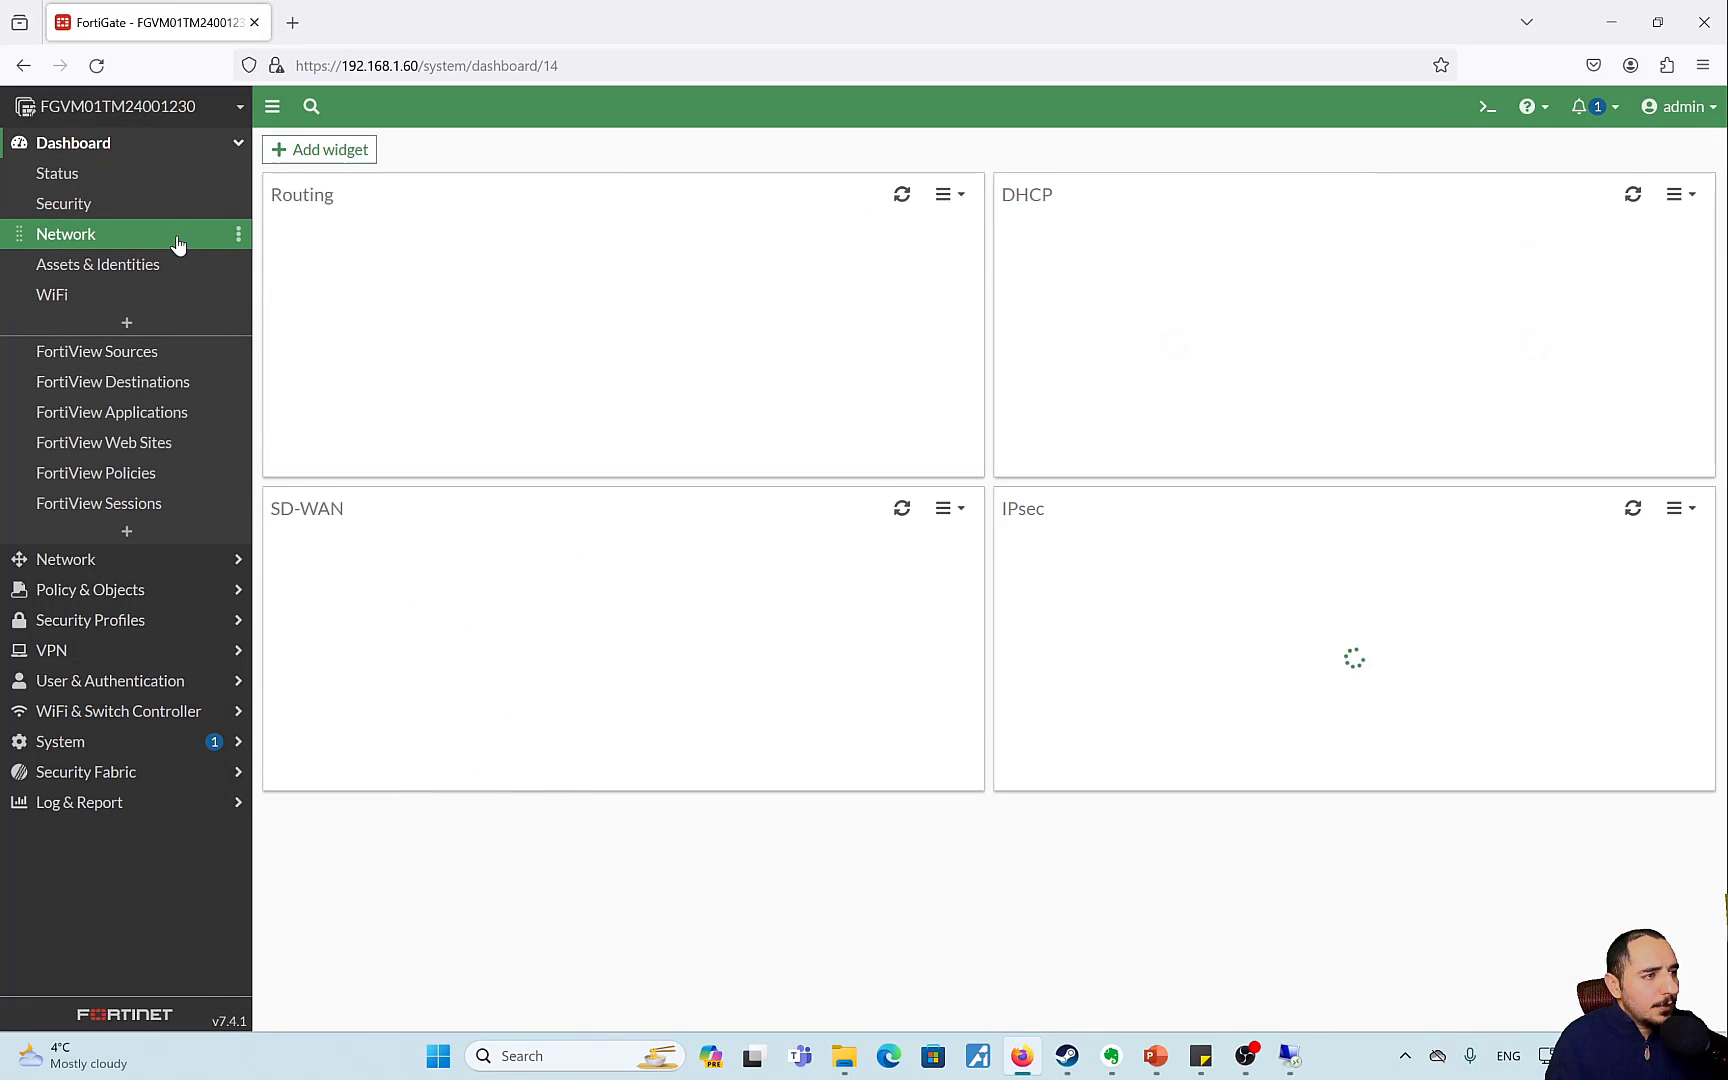
mouse_move(1350, 664)
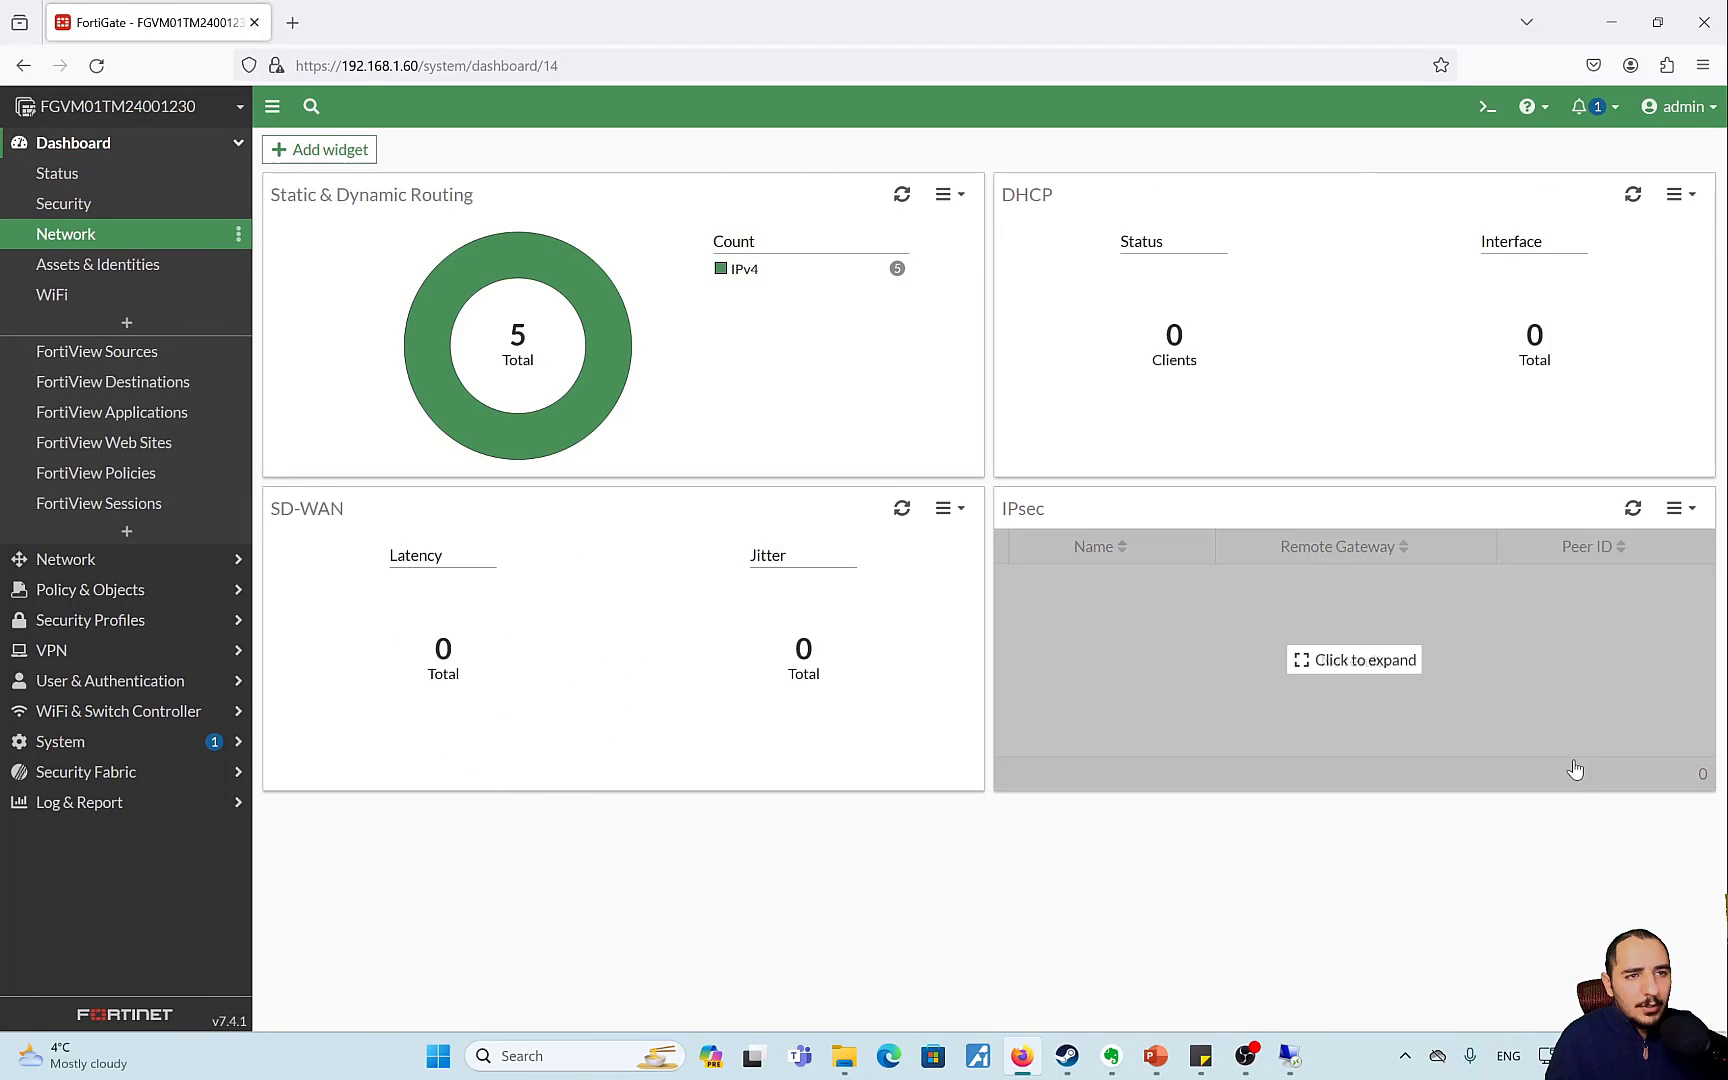
left_click(1345, 665)
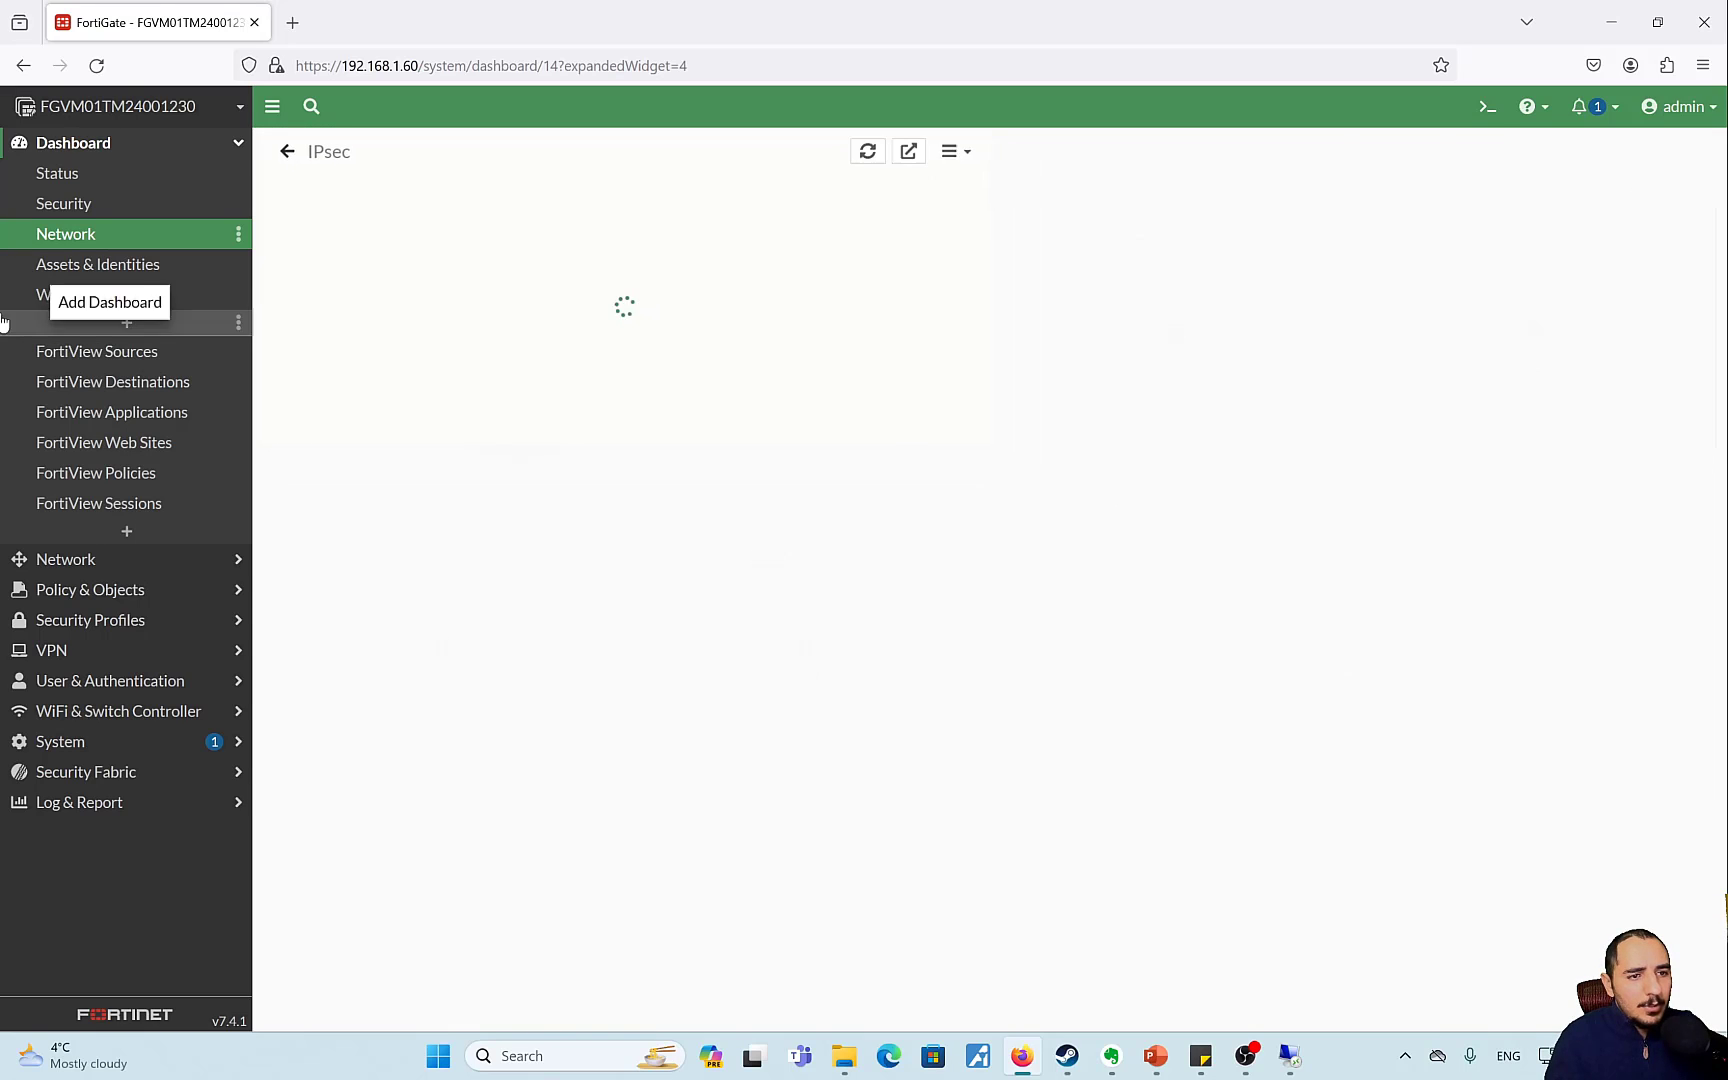
left_click(147, 233)
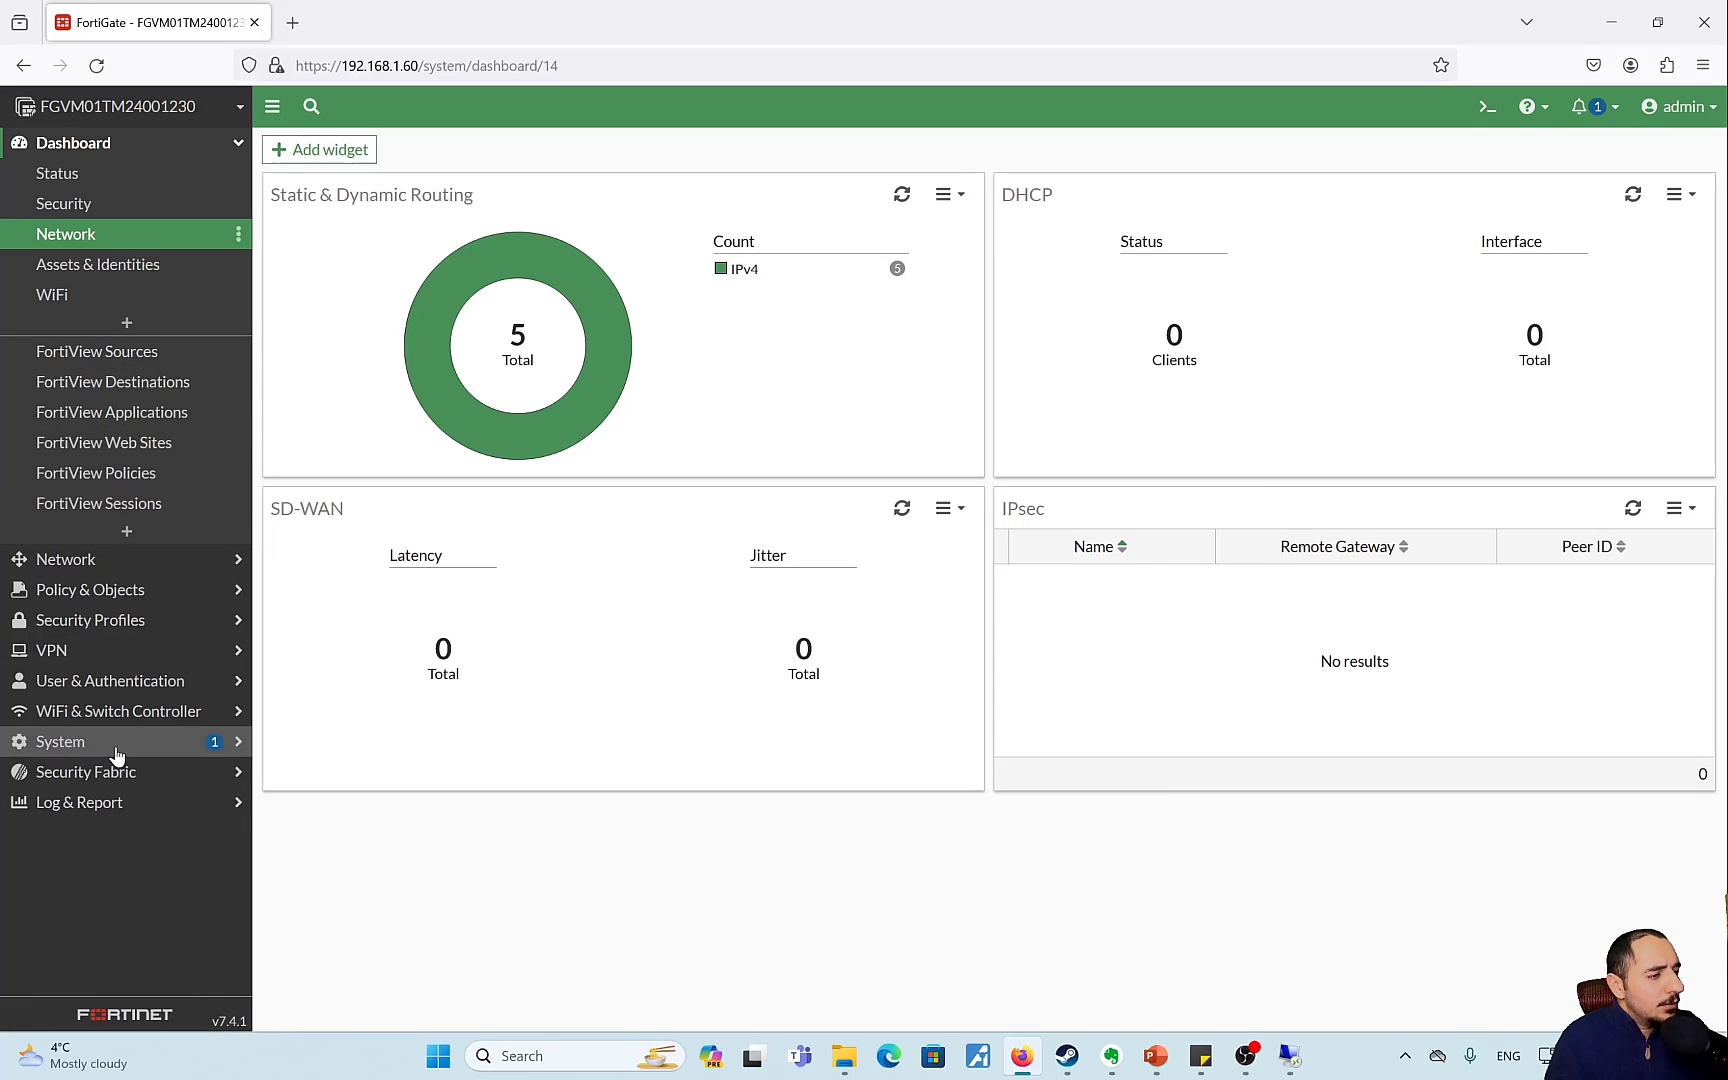
left_click(150, 802)
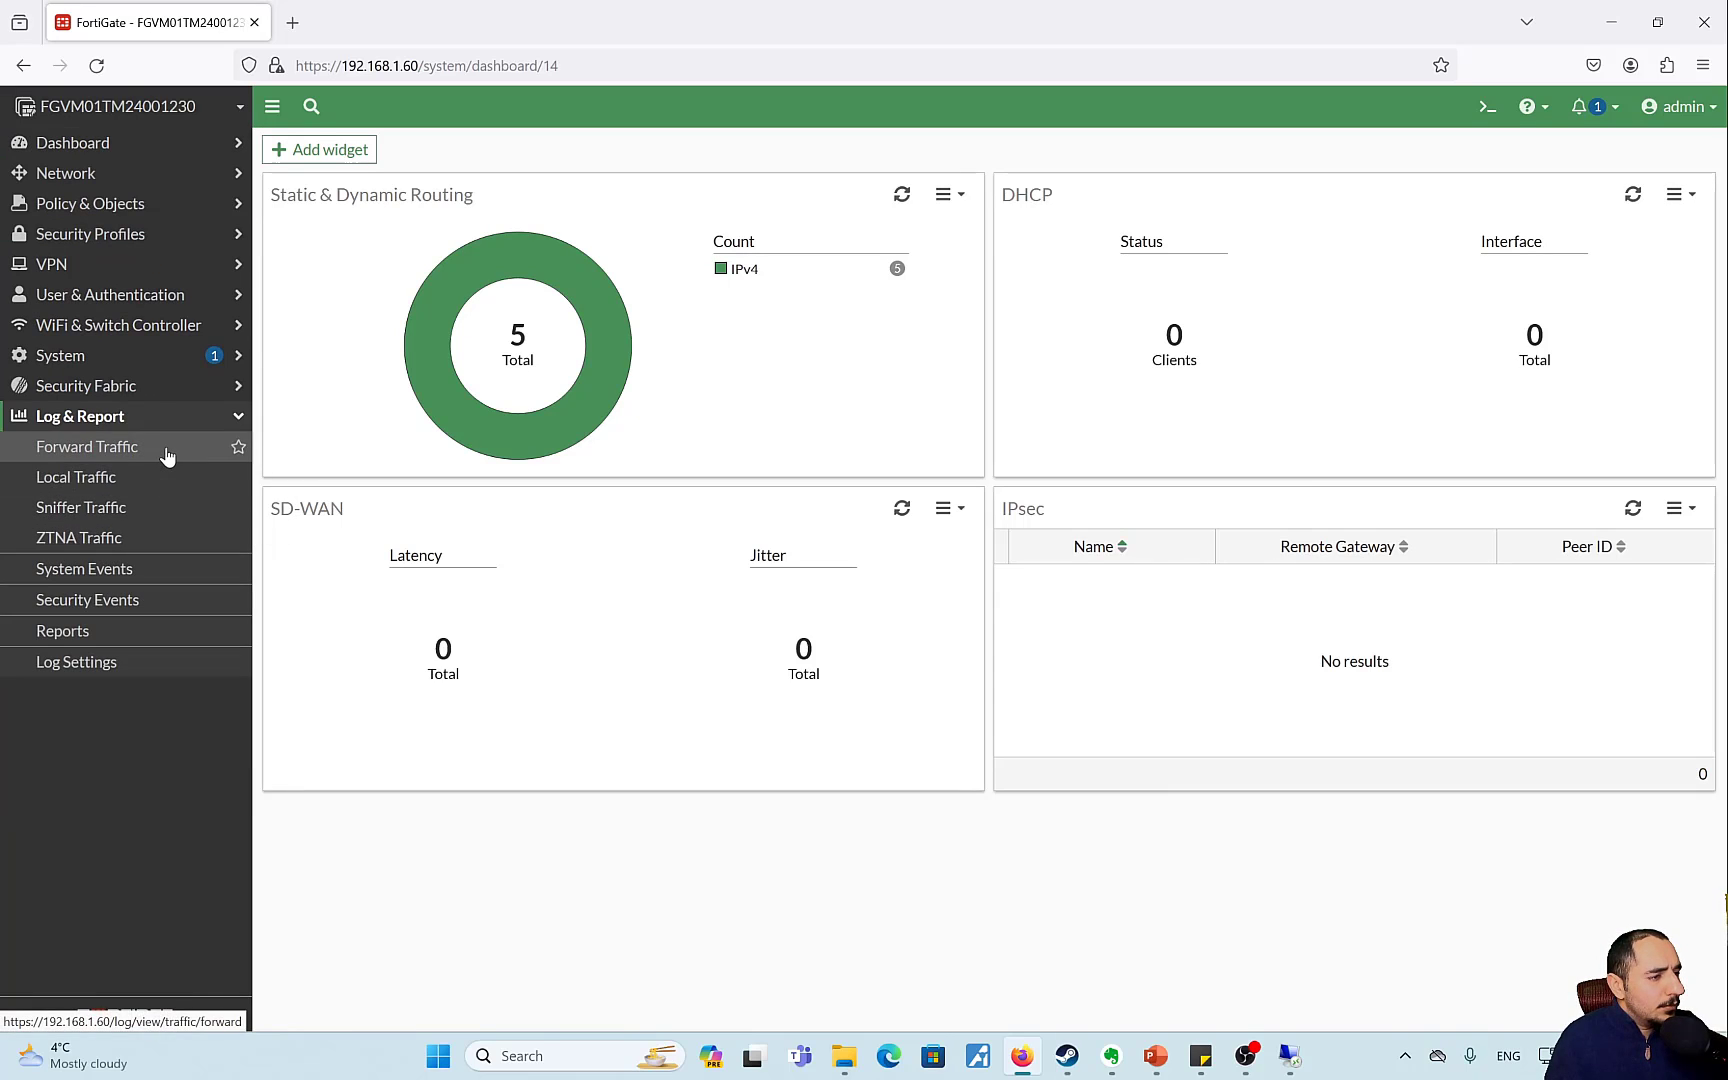
left_click(111, 150)
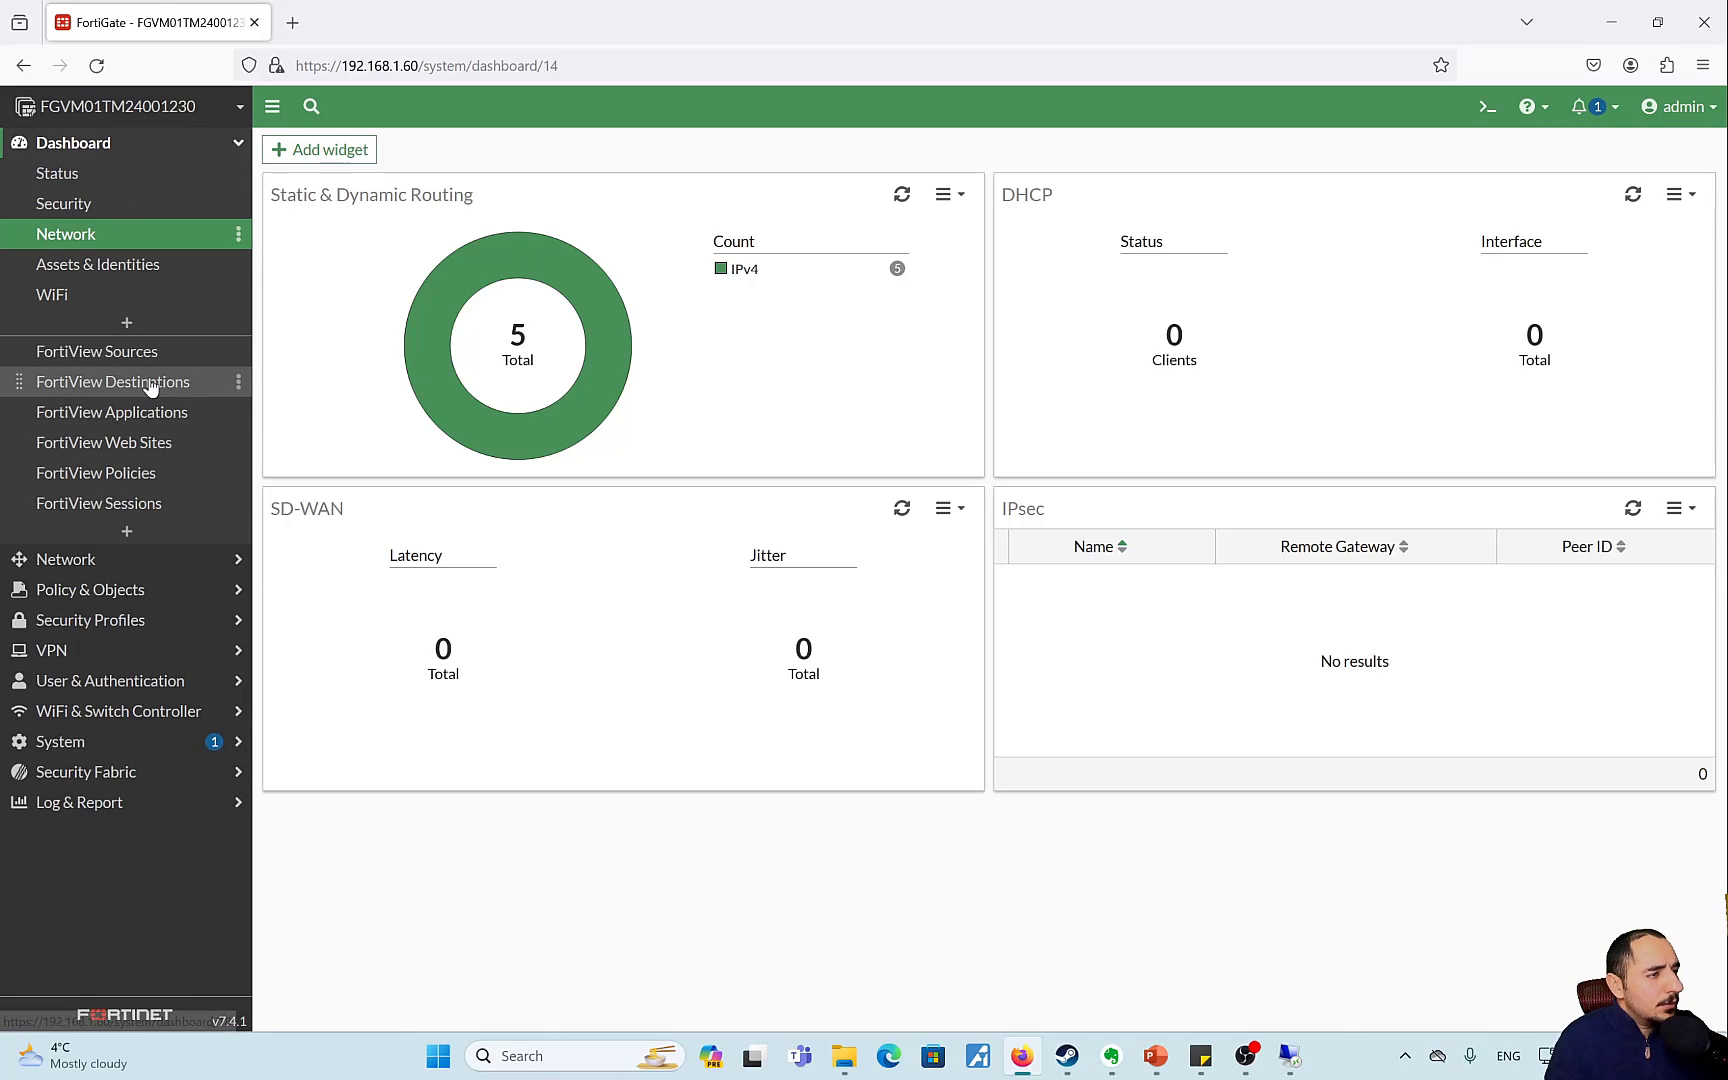
Create a new FortiGate dashboard named VPN.
left_click(128, 322)
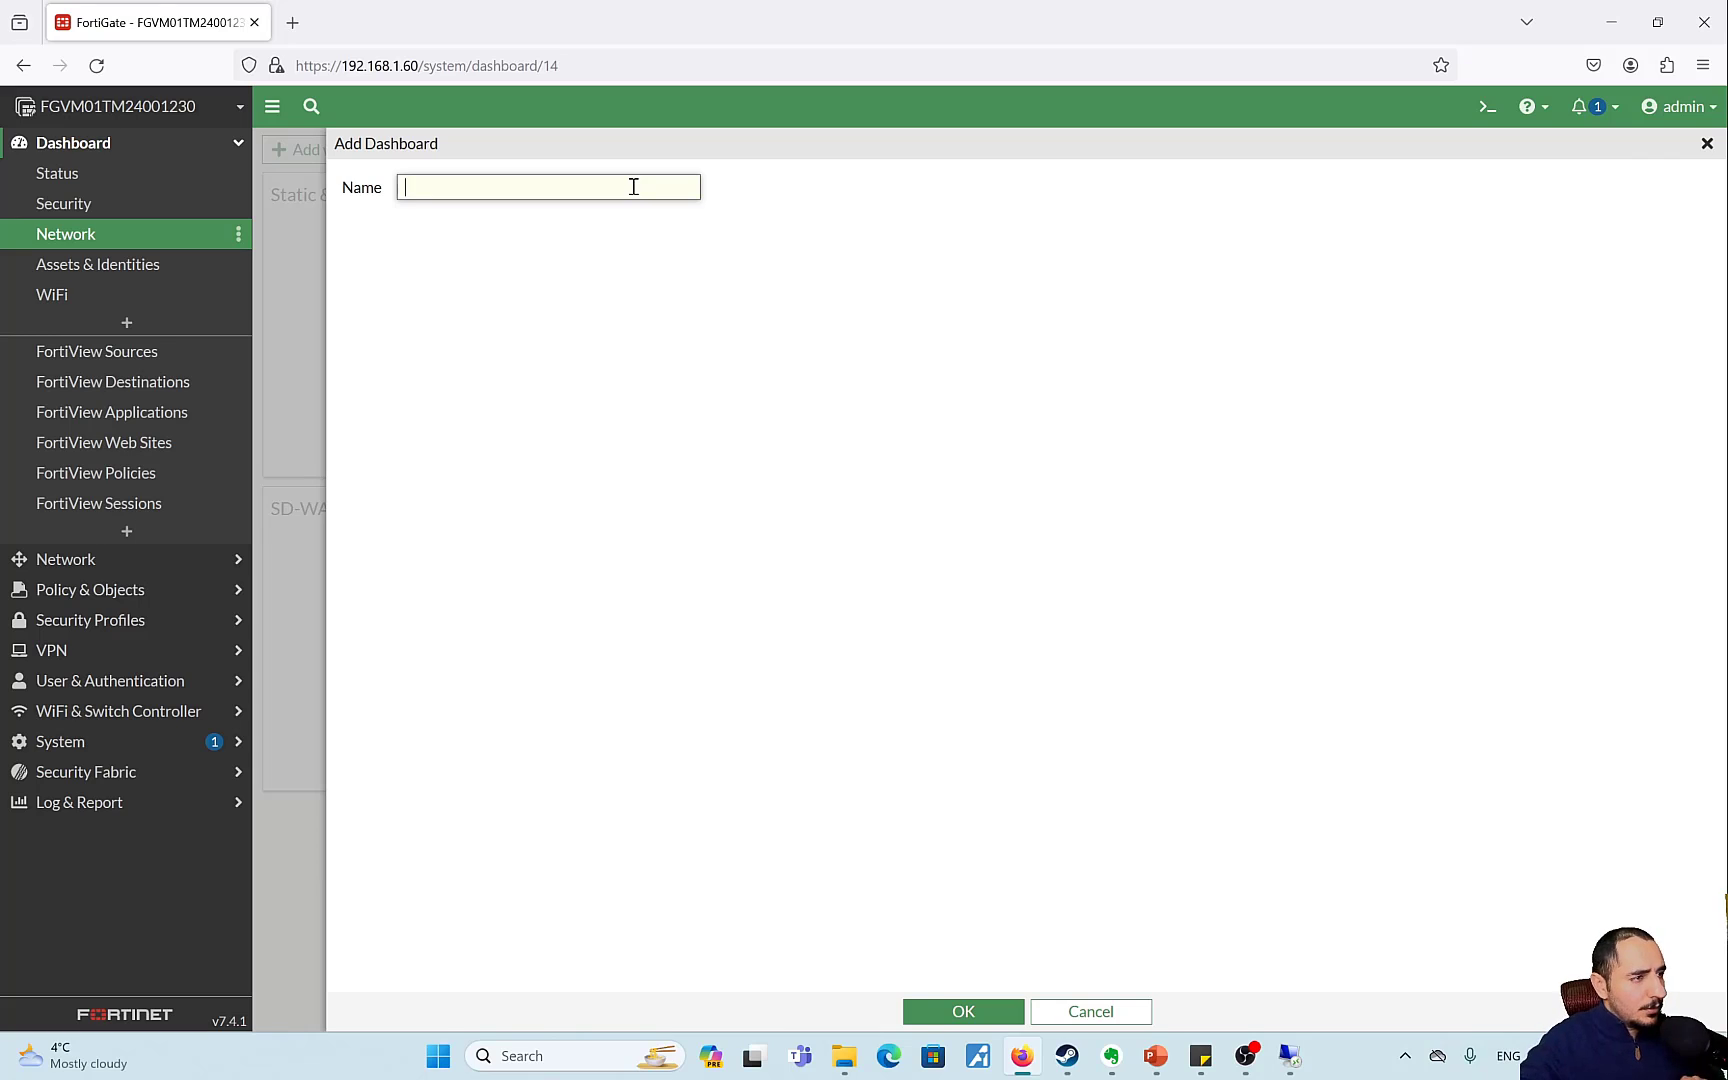
type("VPN")
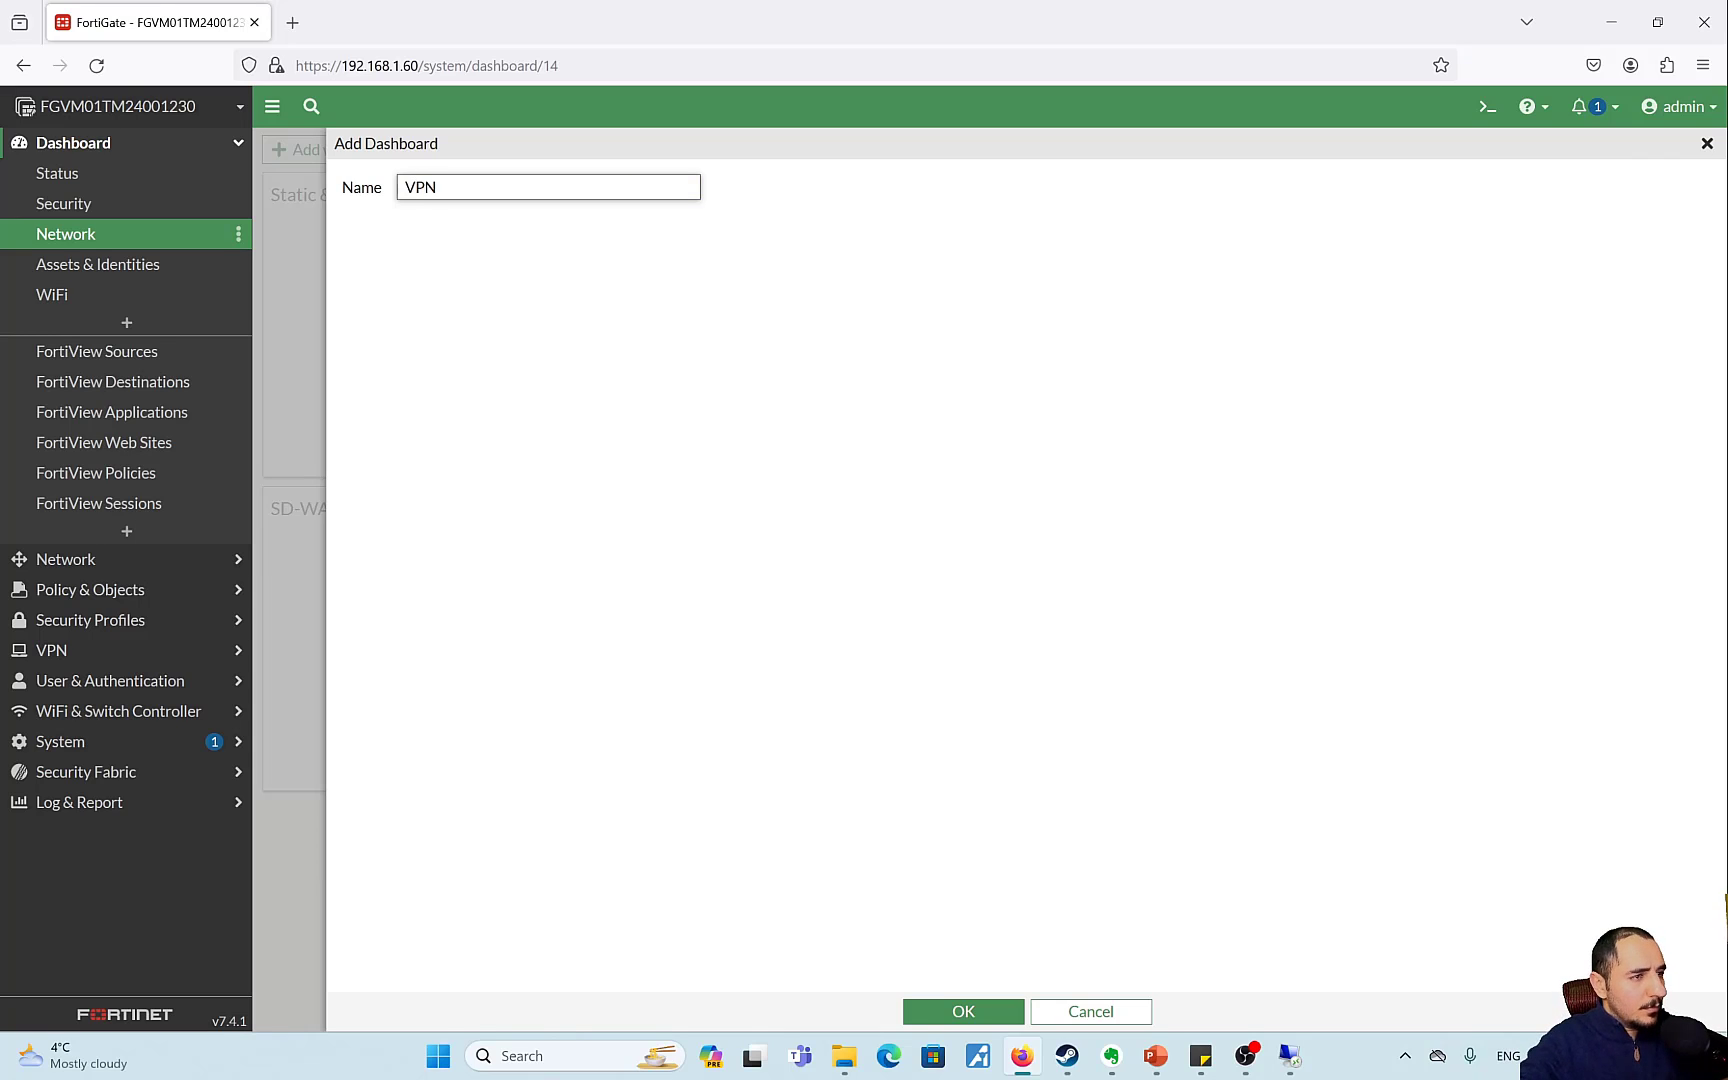
left_click(963, 1011)
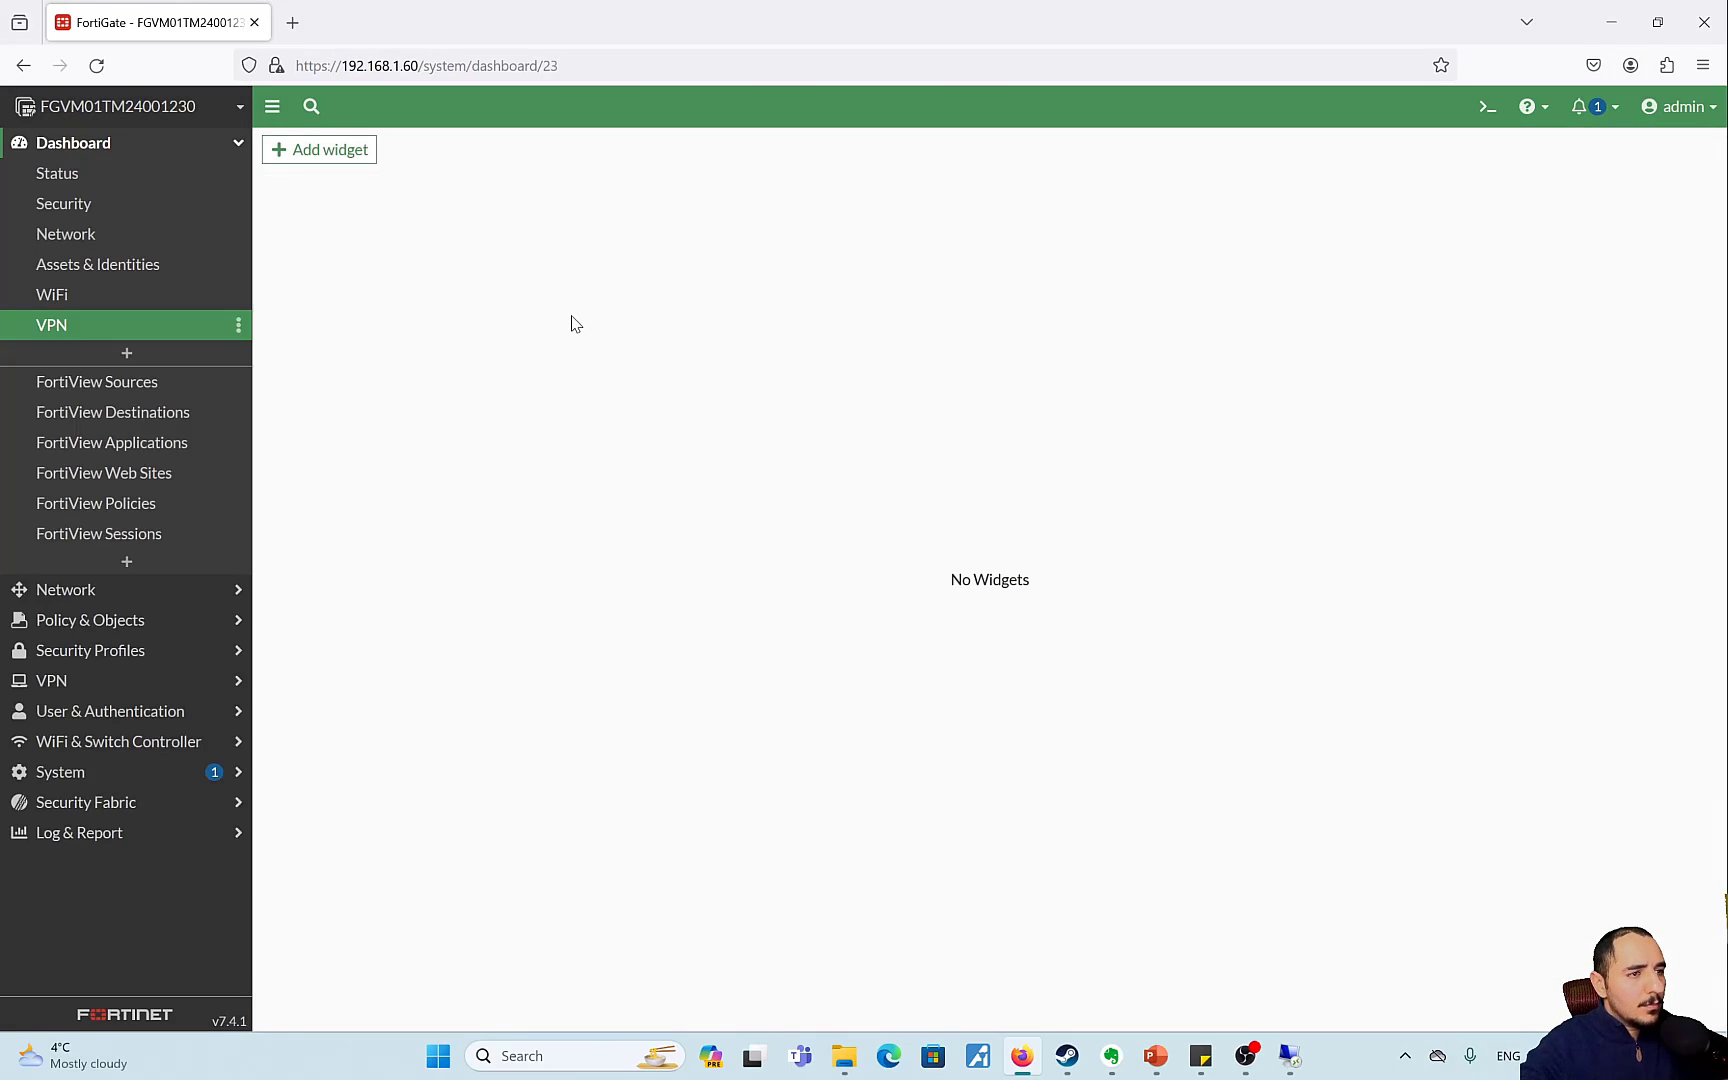
Add the SSL-VPN widget to the VPN dashboard, keeping the preselected FortiGate.
left_click(348, 149)
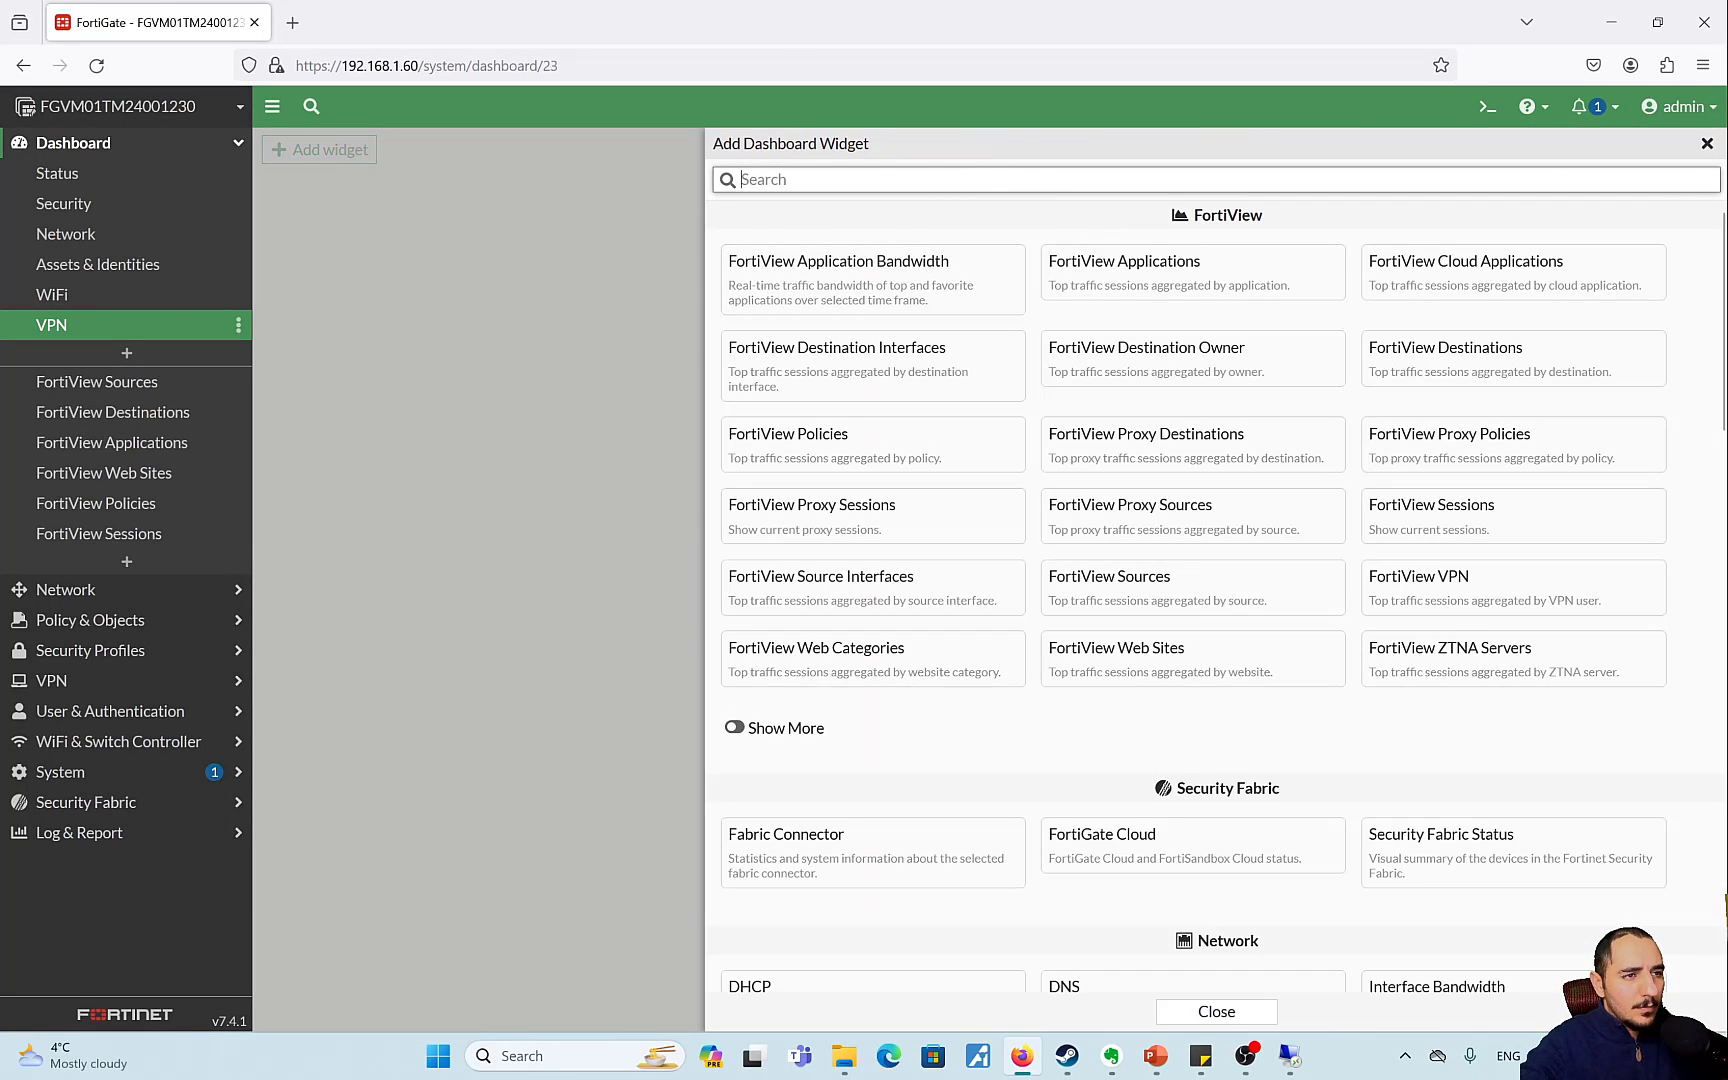
type("ssl")
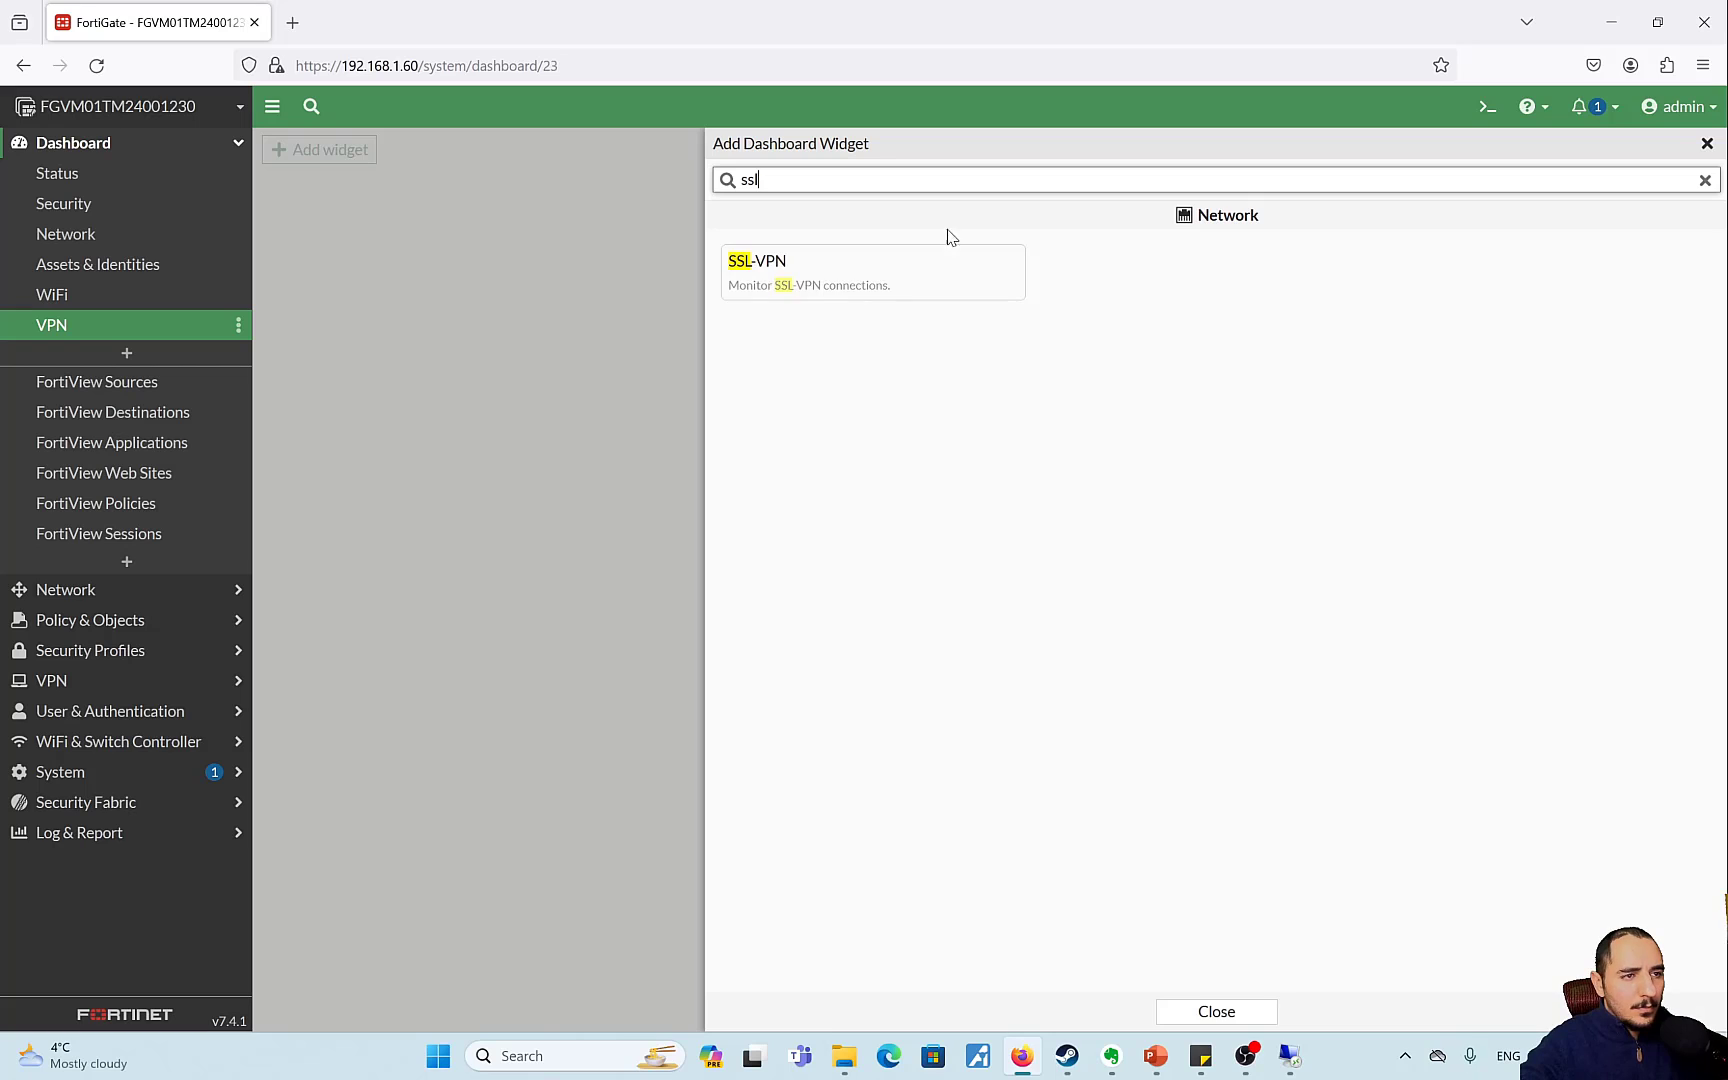
left_click(892, 296)
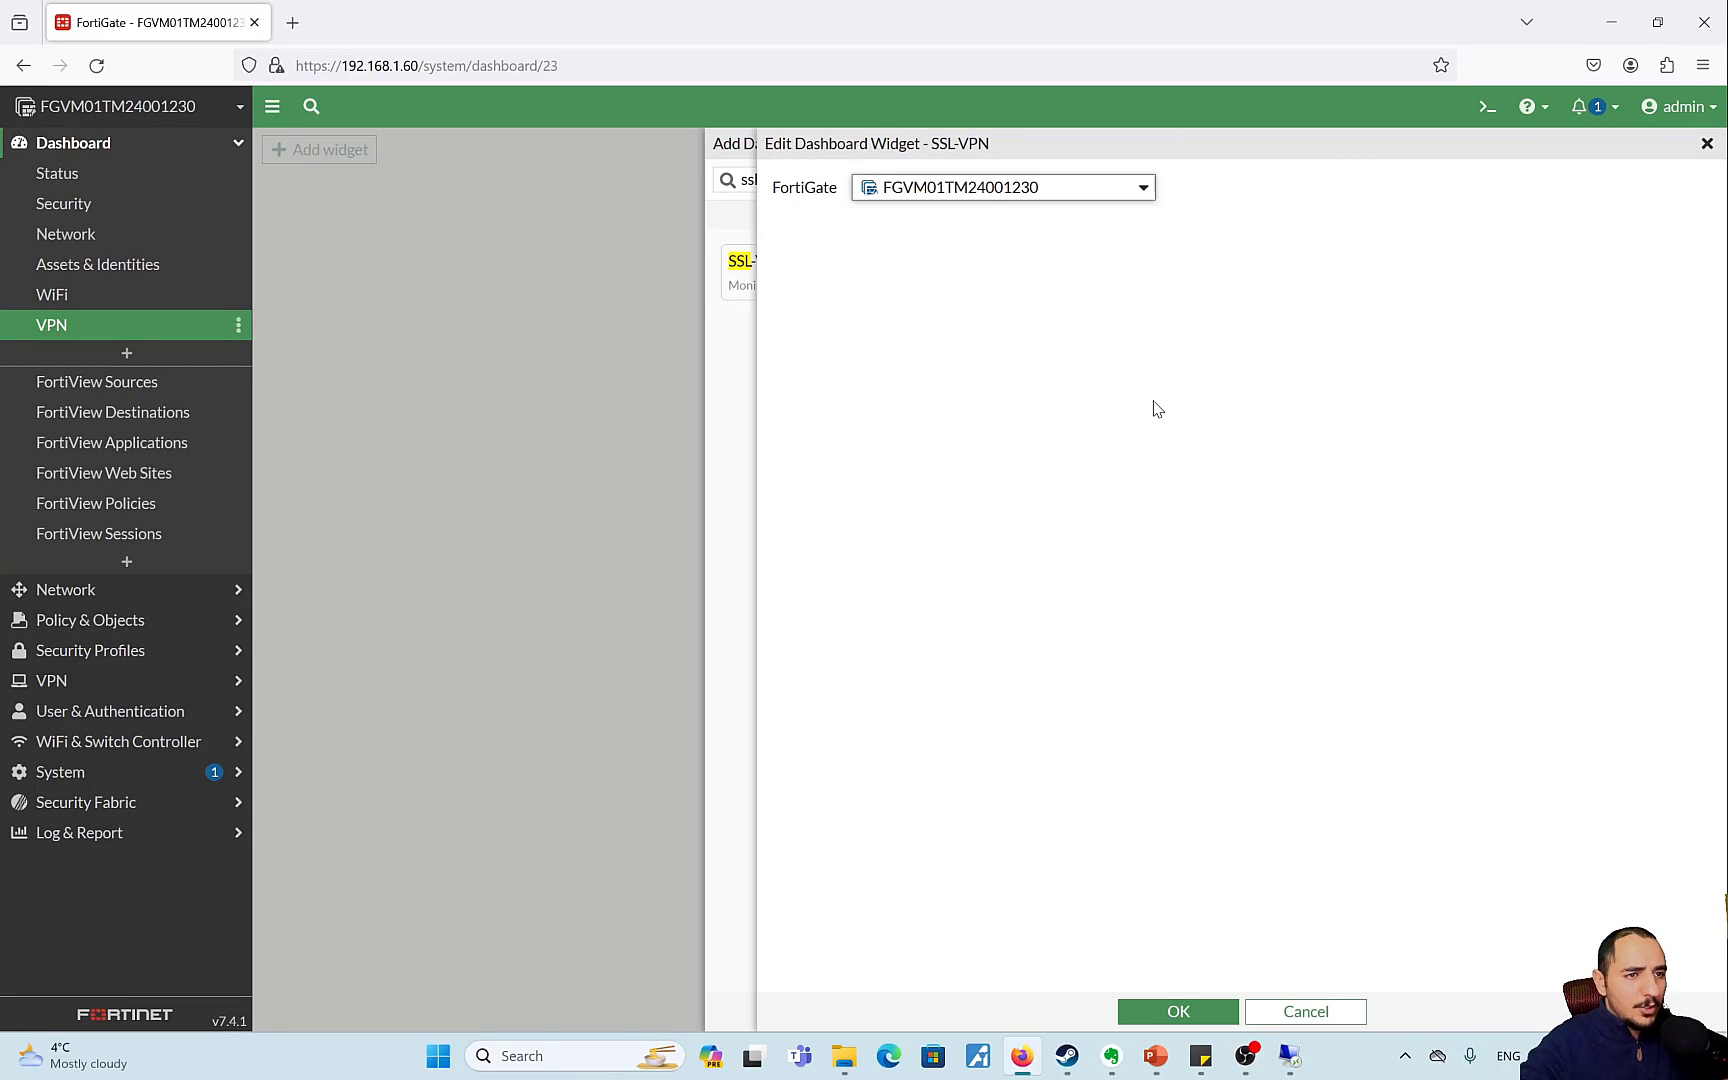
left_click(1205, 1011)
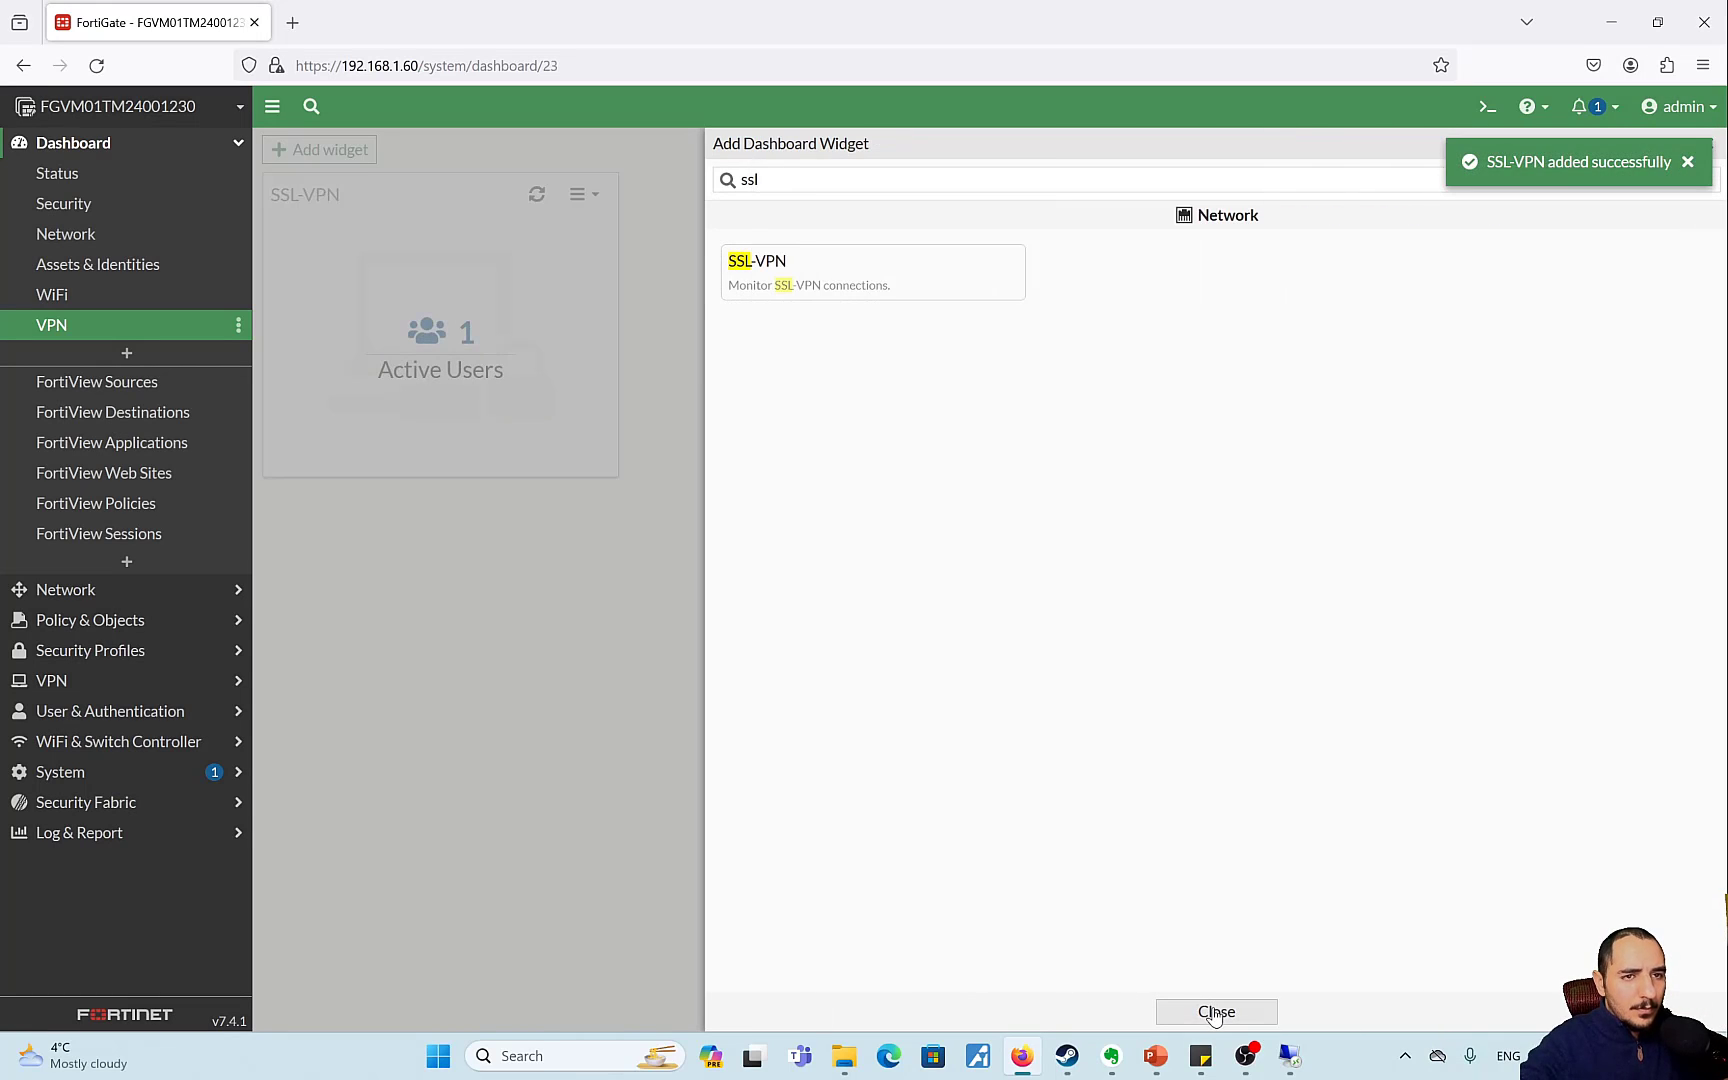
left_click(1215, 1012)
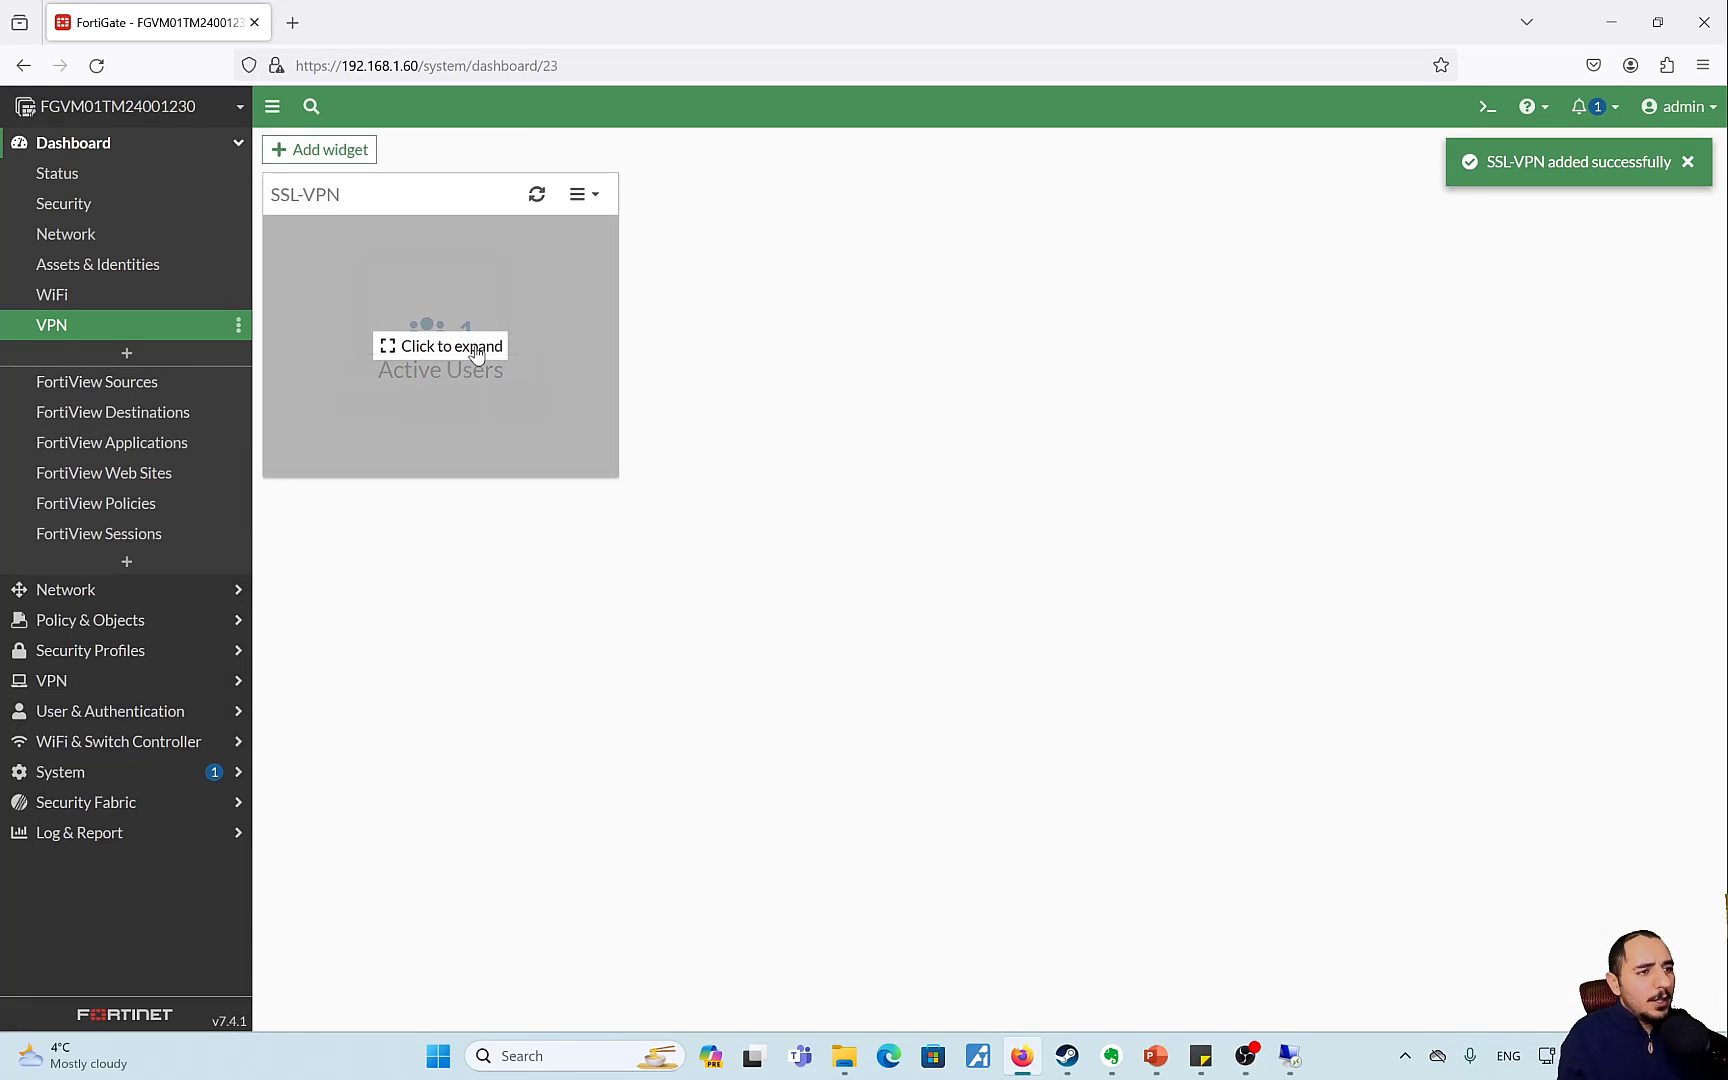
Expand the SSL-VPN widget and examine the active user's session and remote host.
left_click(476, 350)
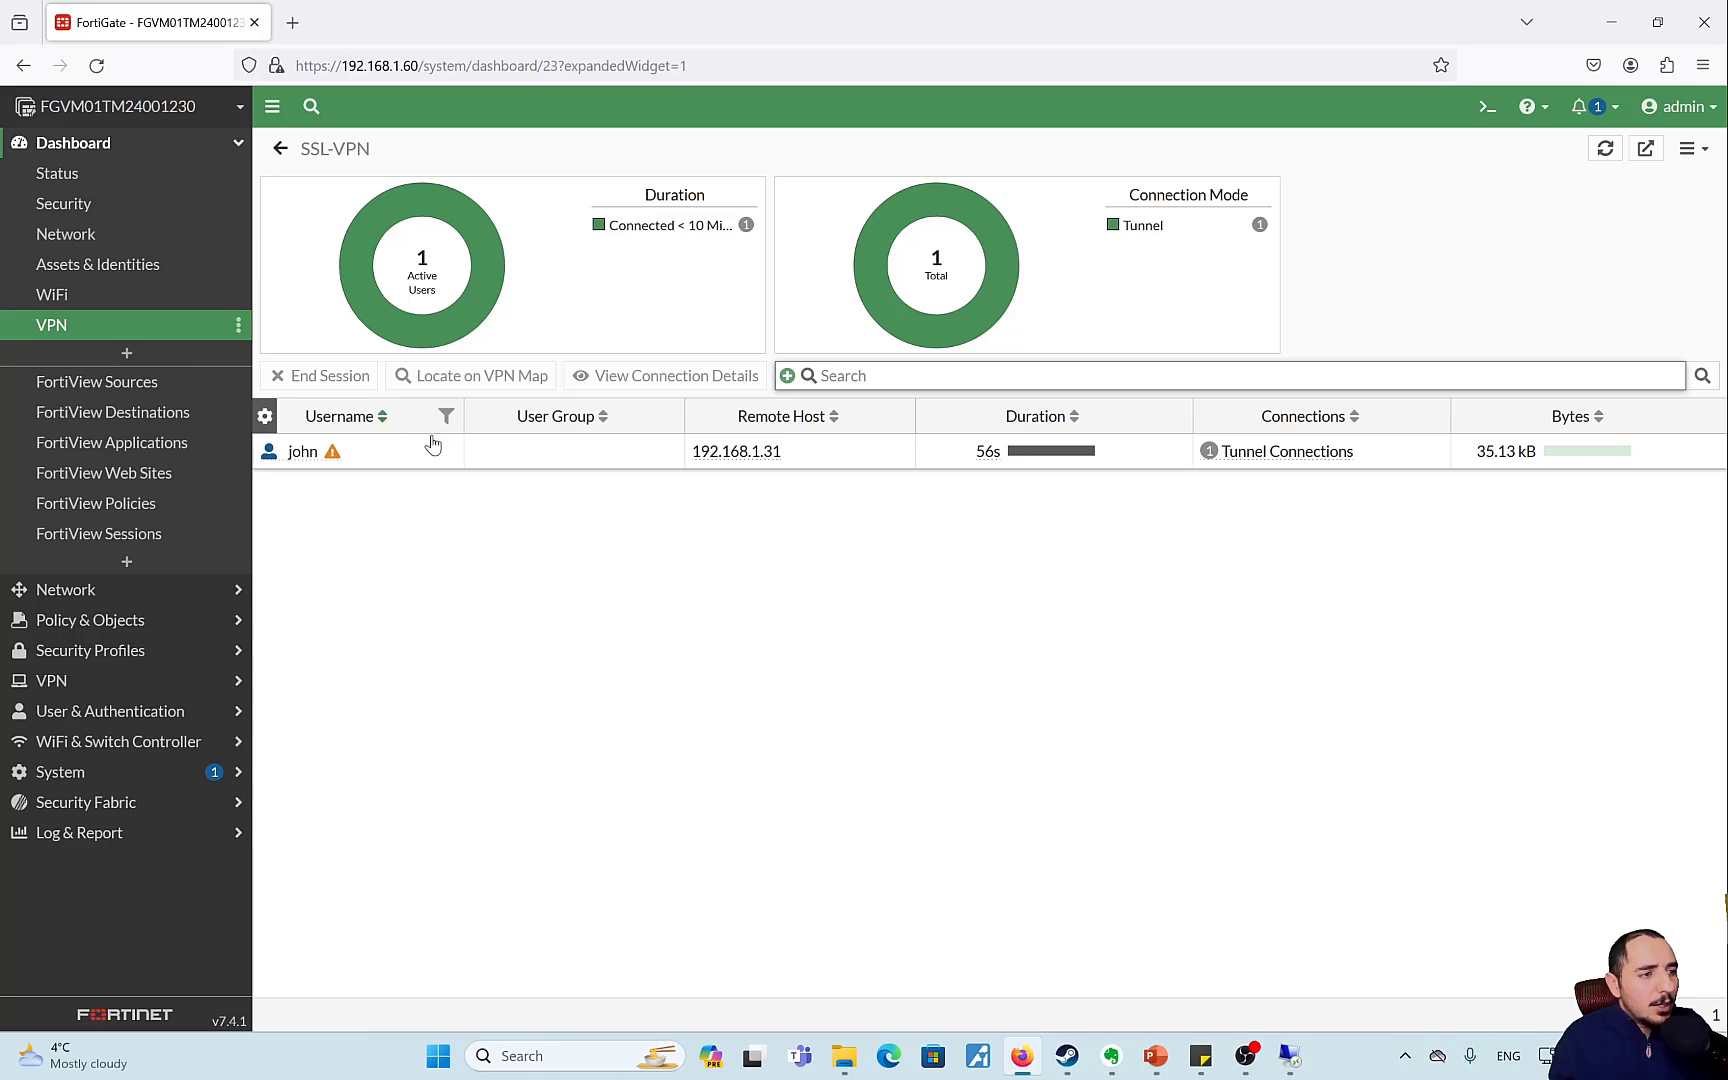
left_click(742, 453)
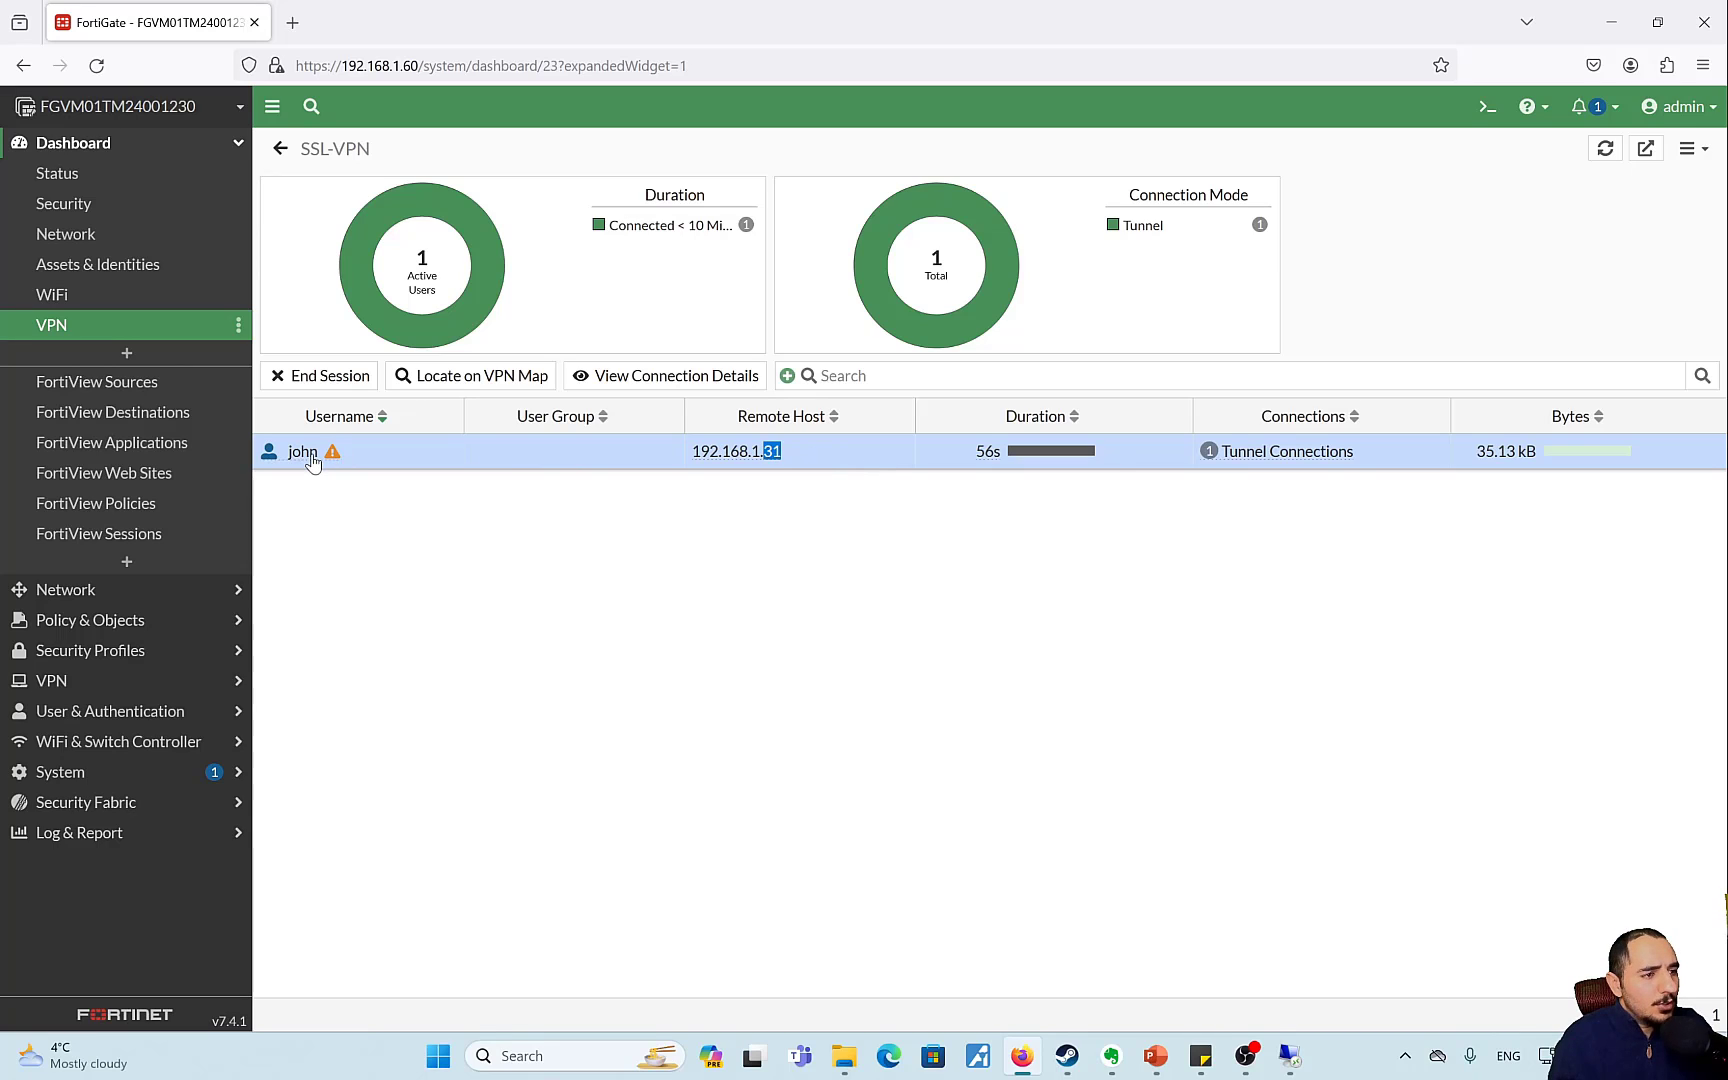
mouse_move(332, 456)
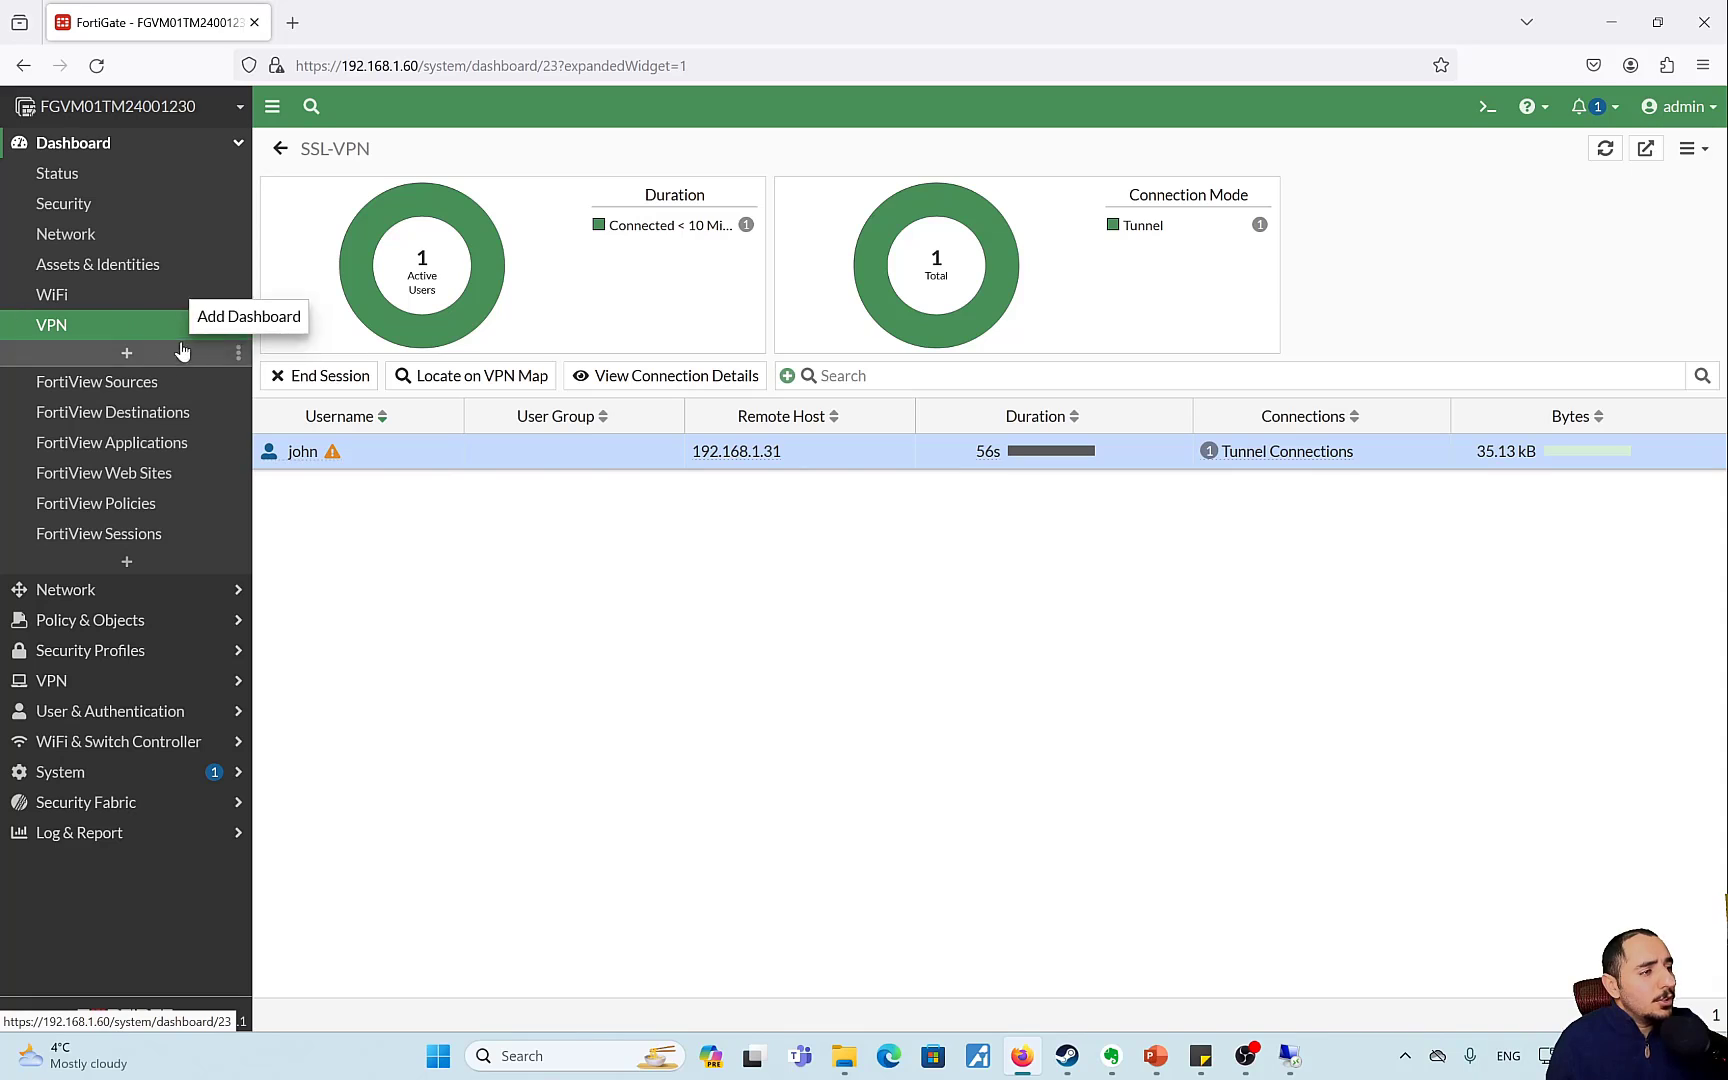
double_click(373, 553)
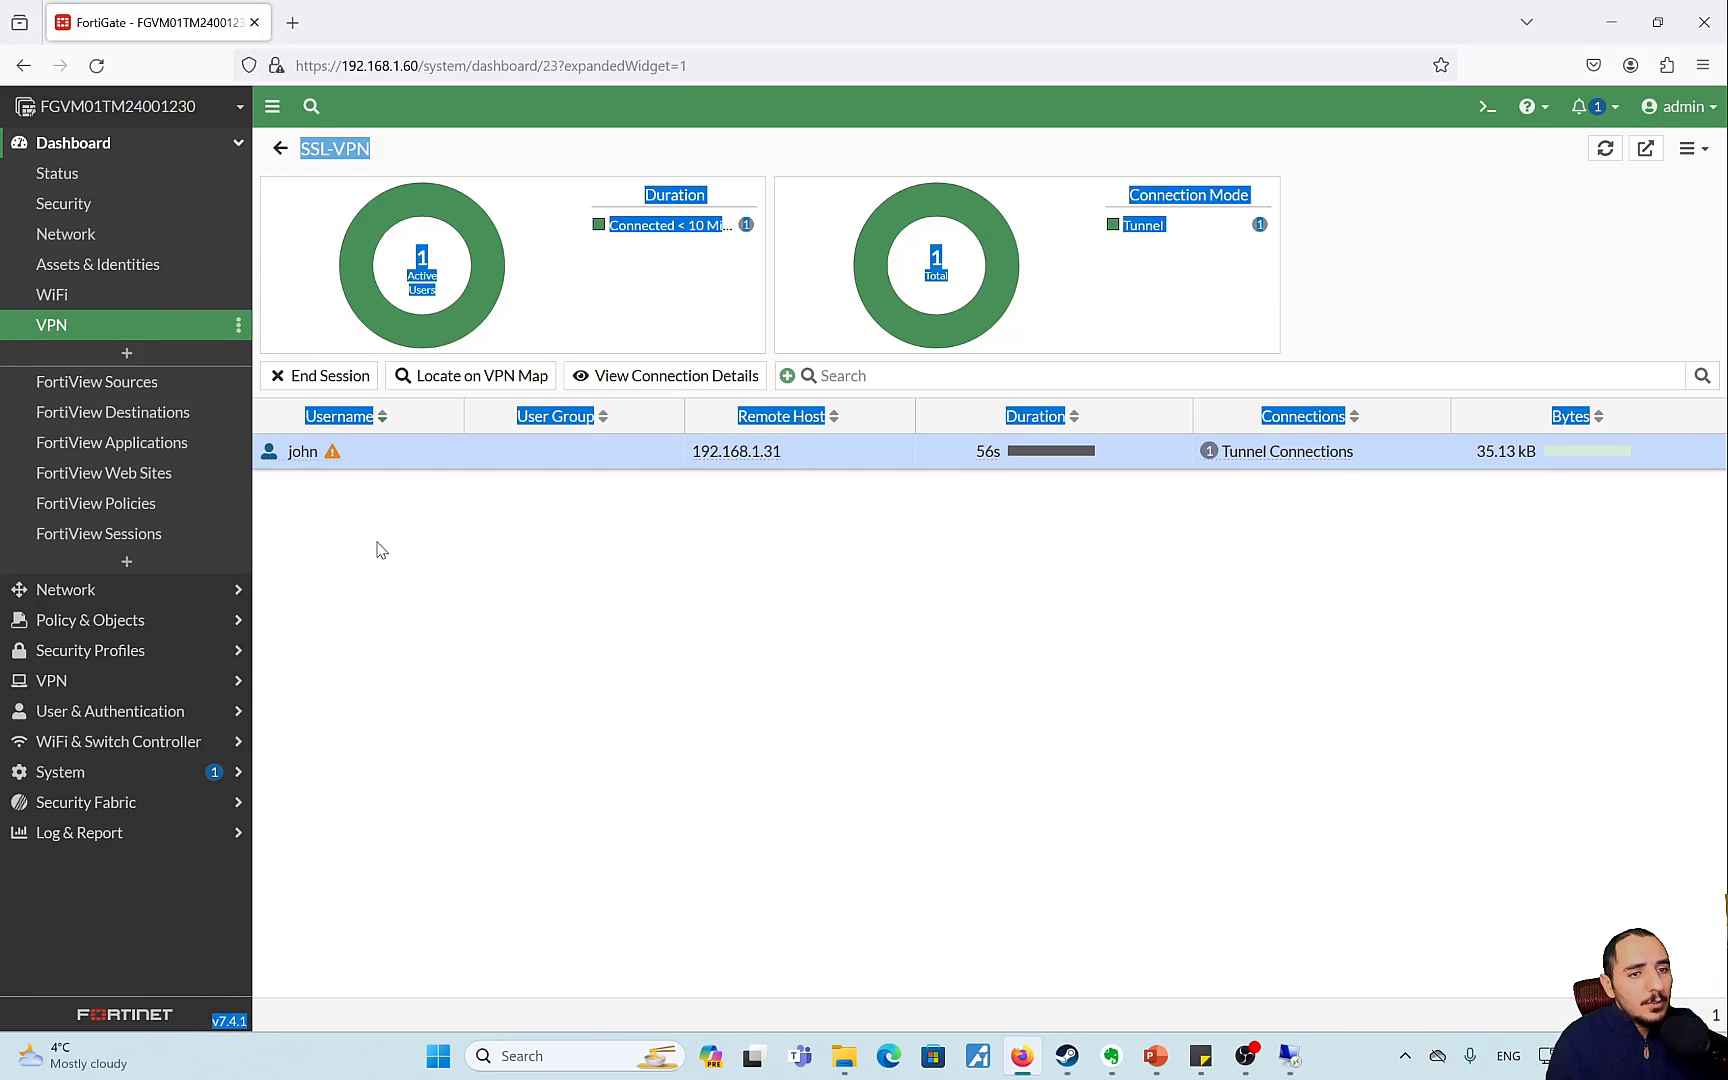
left_click(363, 492)
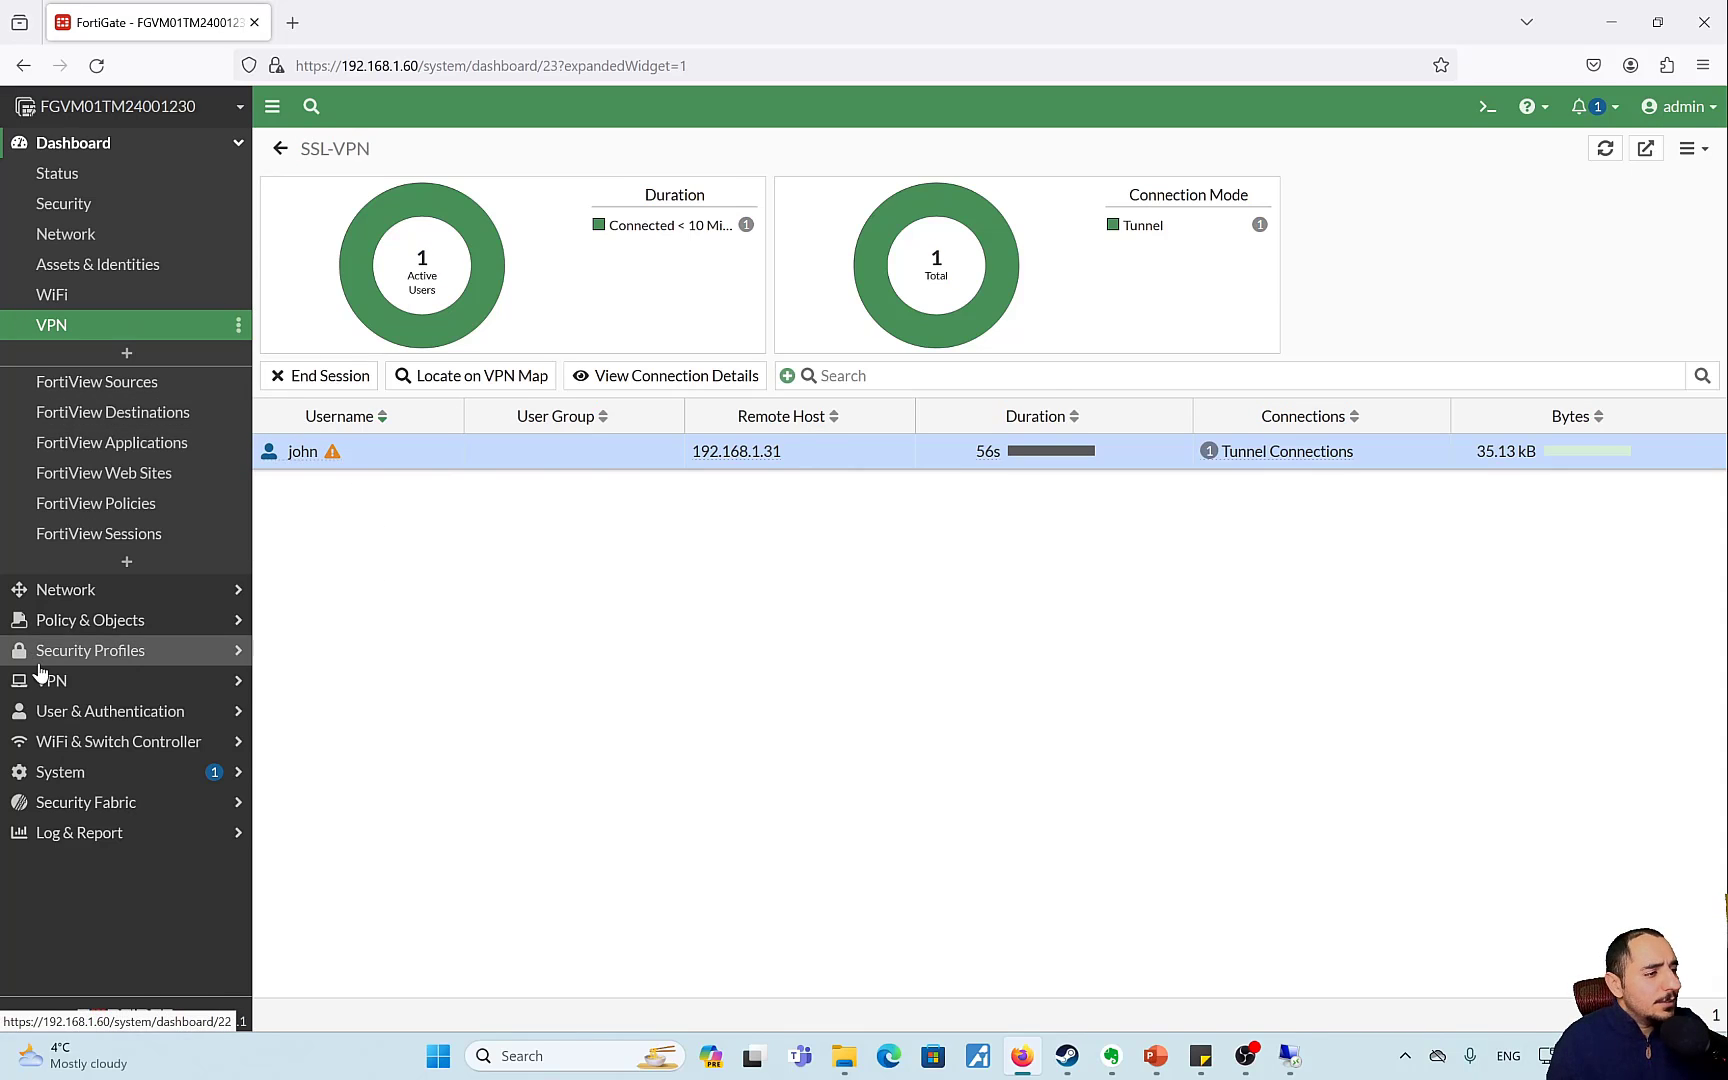
Open the SSL-VPN-To-DC firewall policy for editing and bring up the tag choices for IP/MAC Based Access Control.
left_click(118, 622)
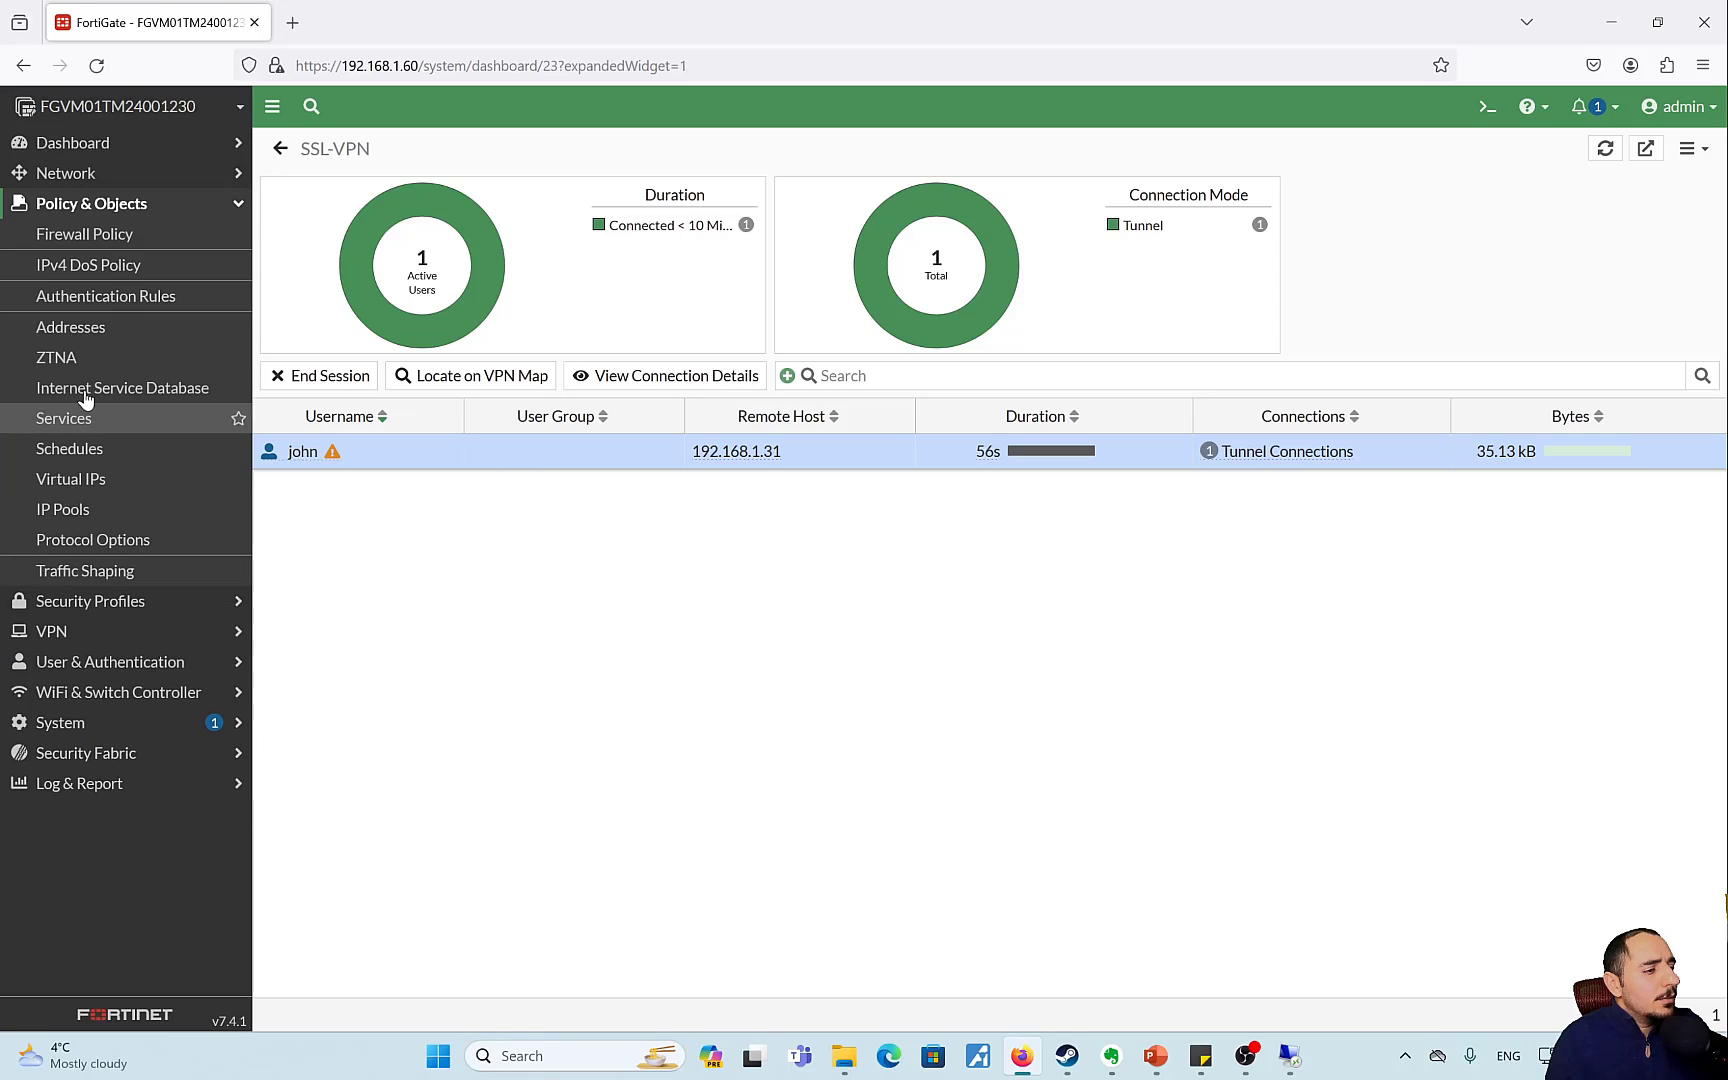
left_click(150, 238)
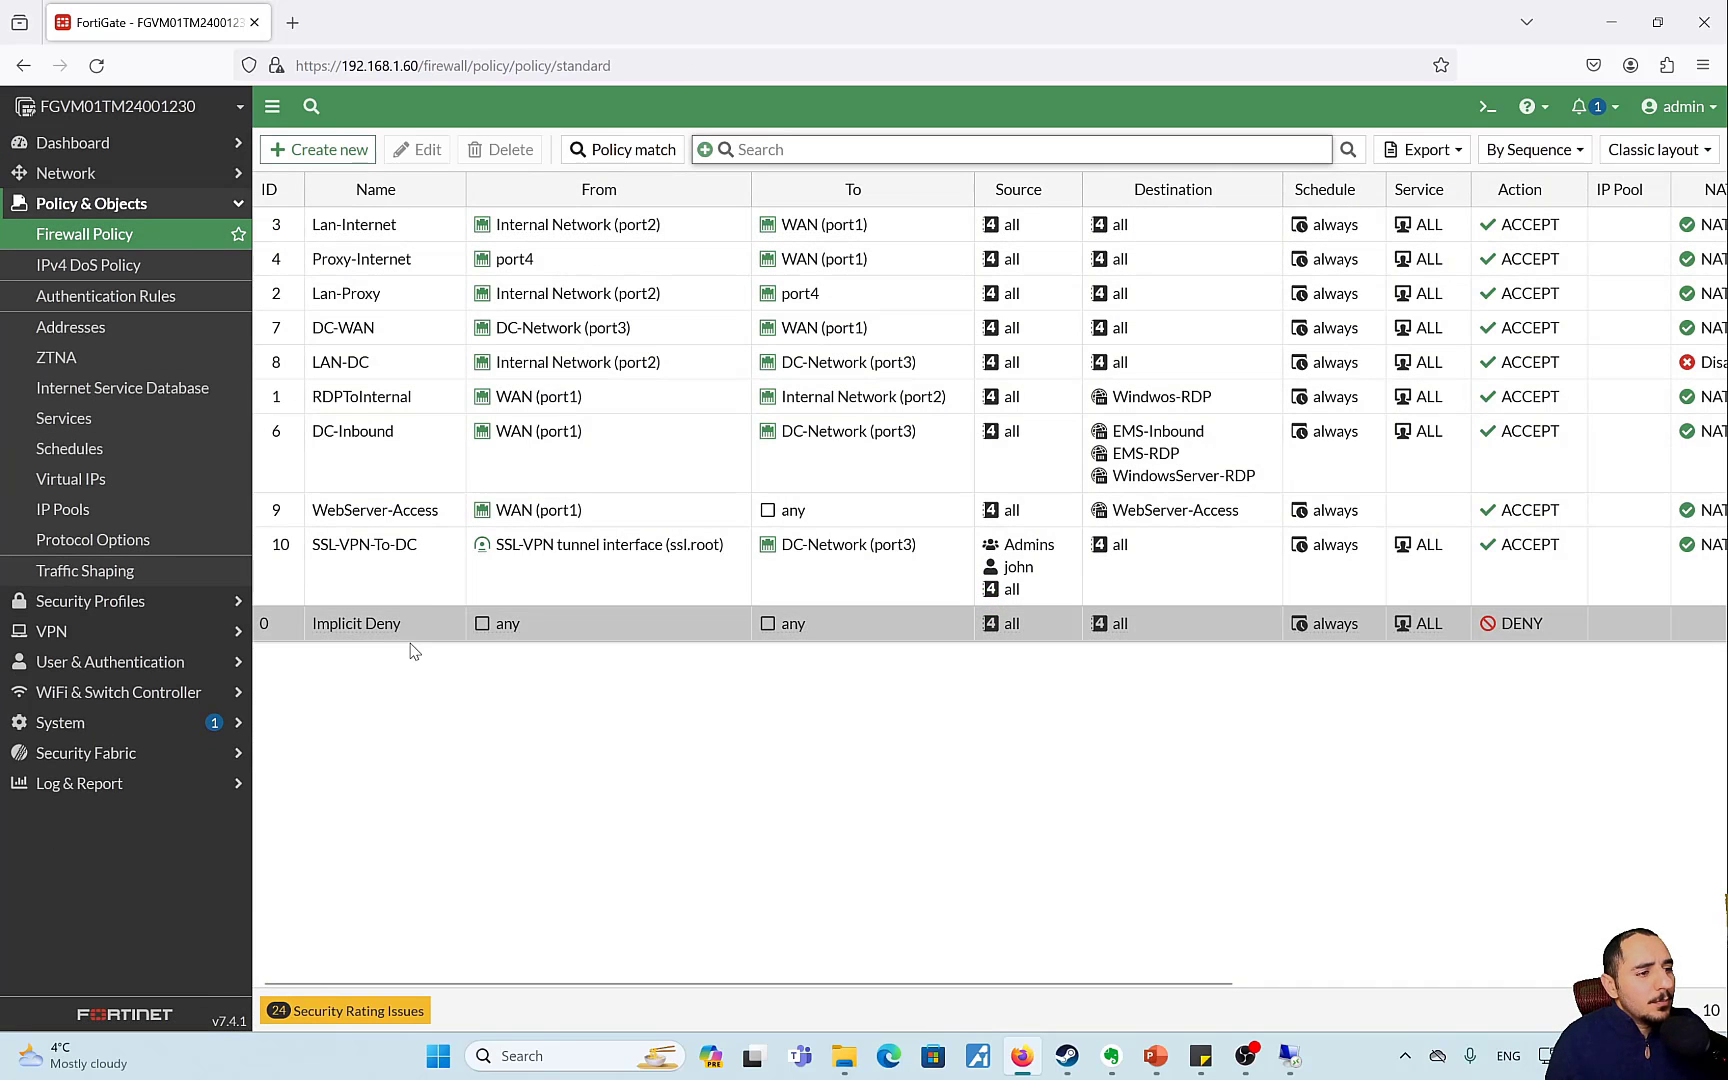
left_click(420, 570)
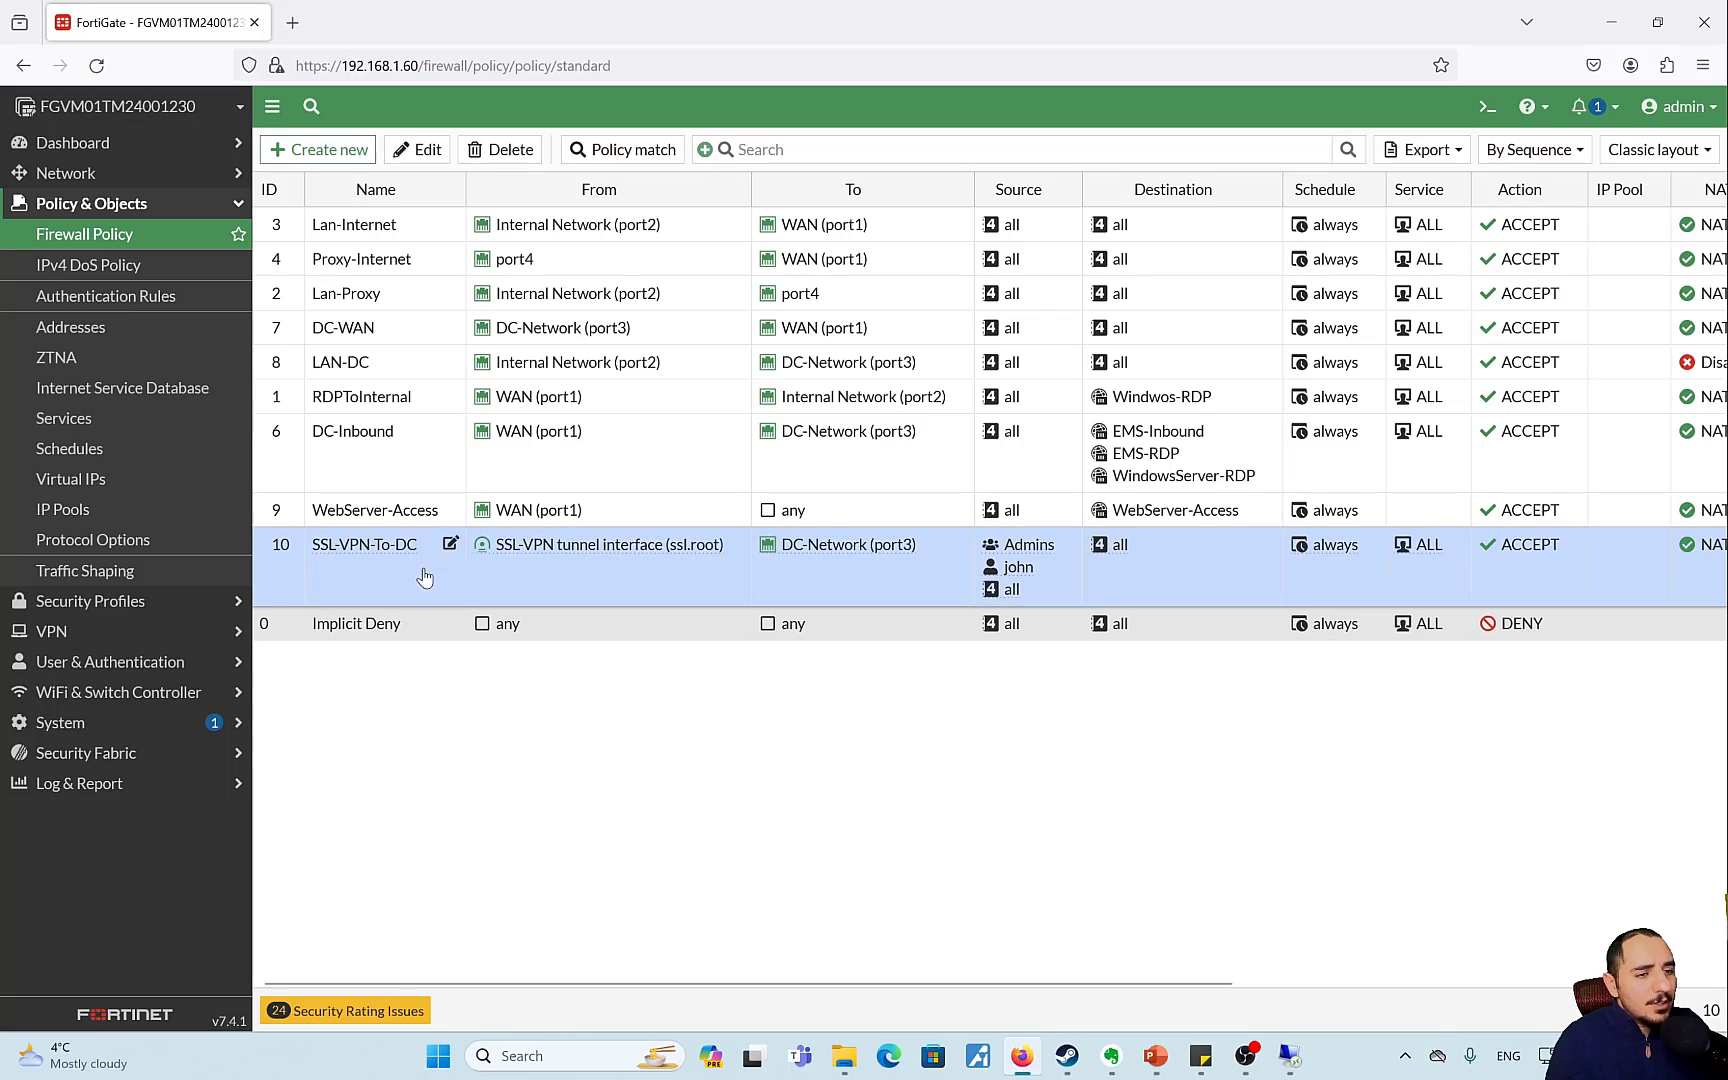
left_click(425, 148)
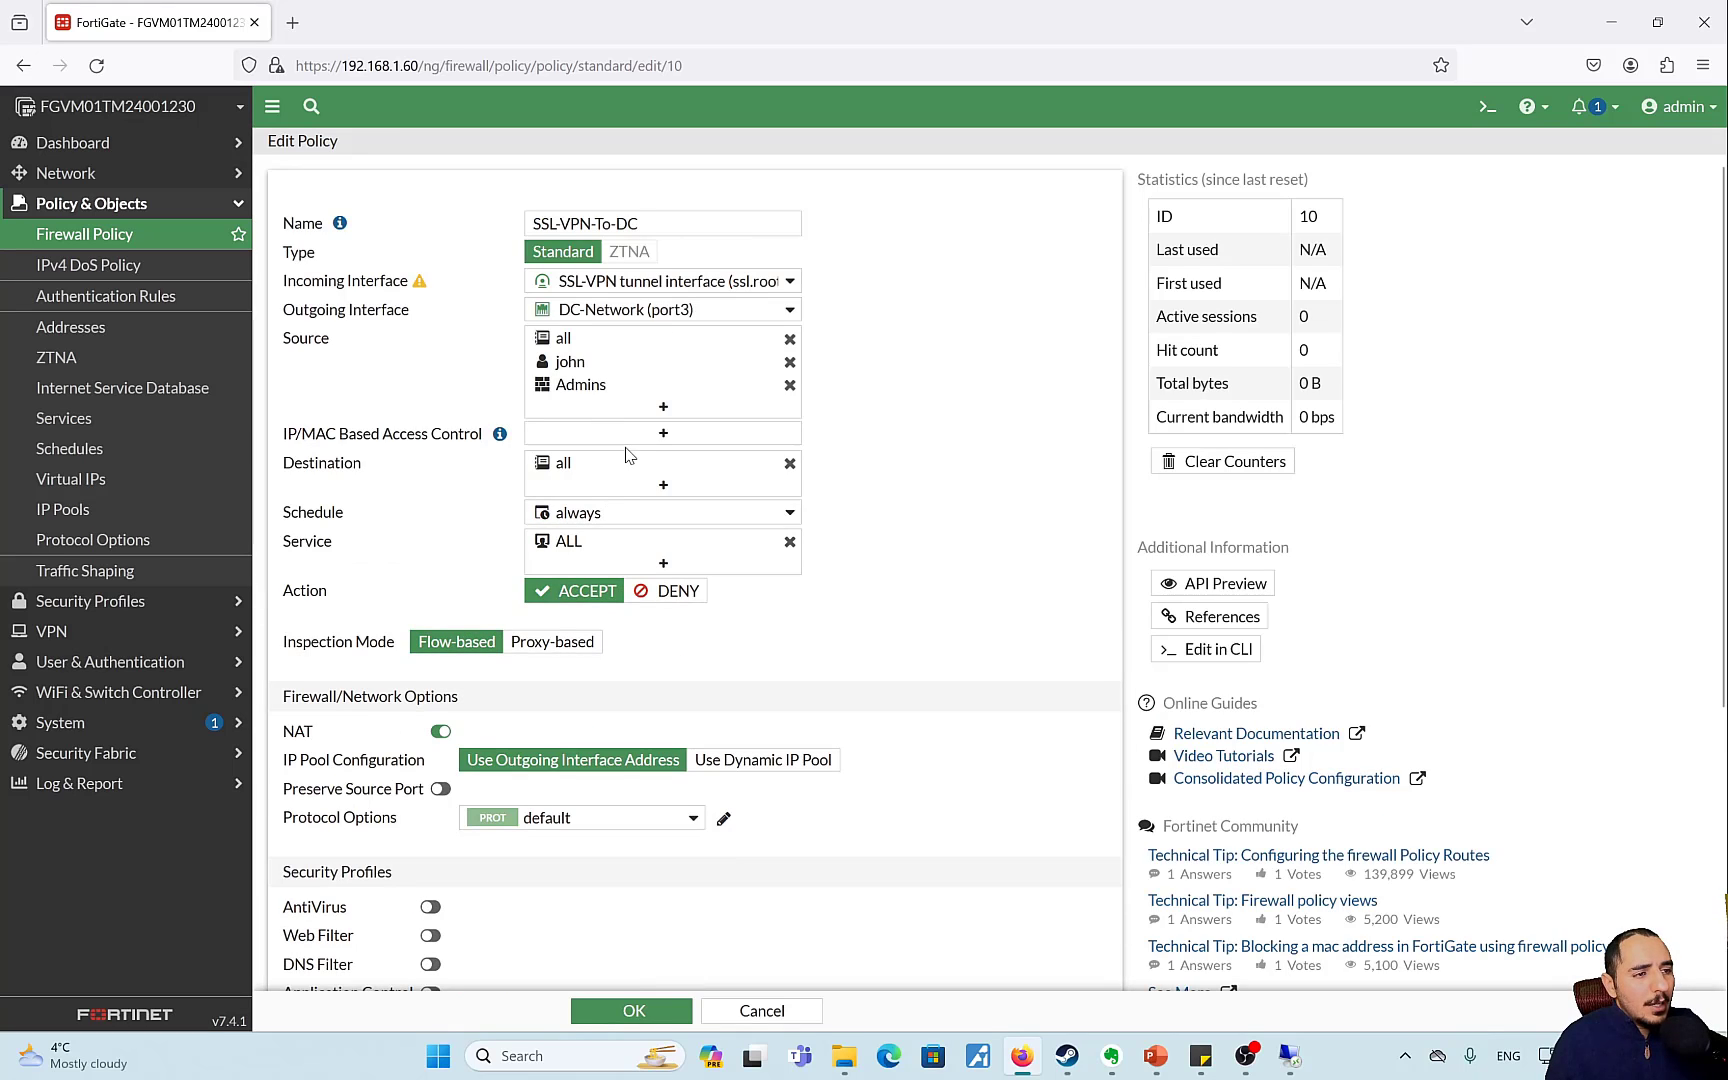
left_click(637, 443)
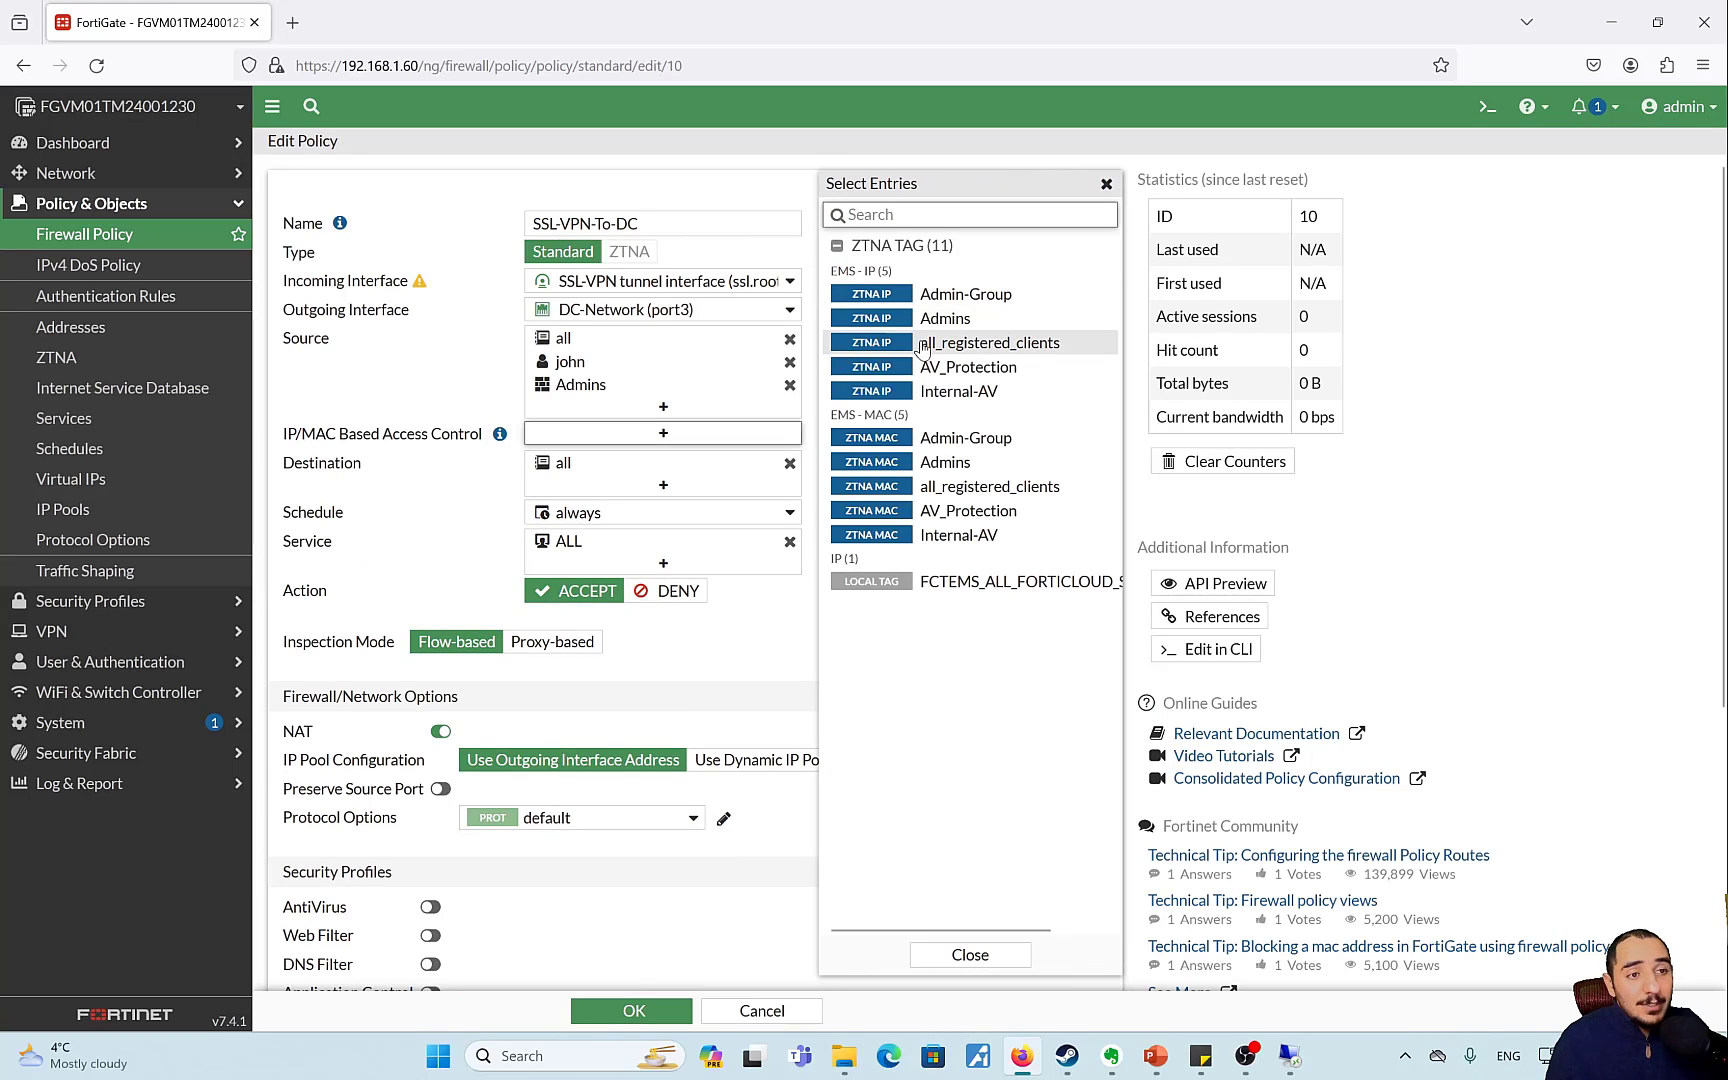
Switch to the remote desktop 192.168.1.31, open the user profile in FortiClient and examine the endpoint's Zero Trust tags.
mouse_move(1289, 1055)
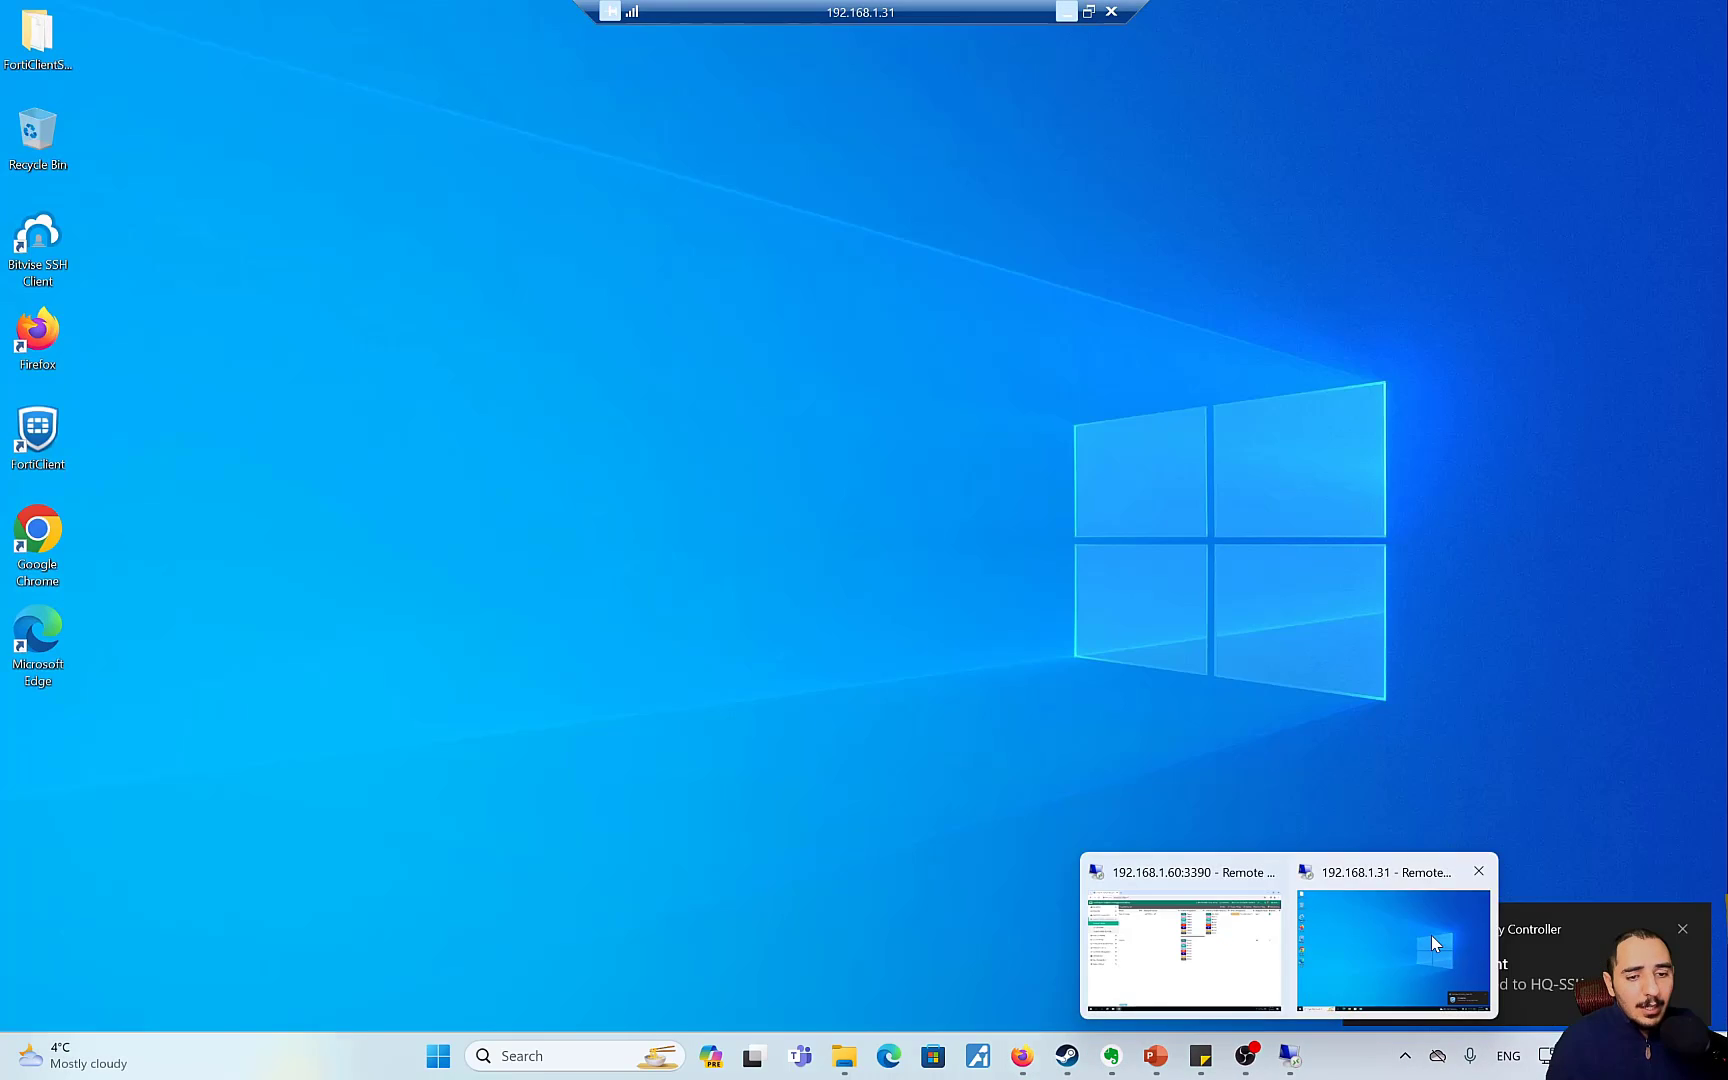
left_click(1431, 936)
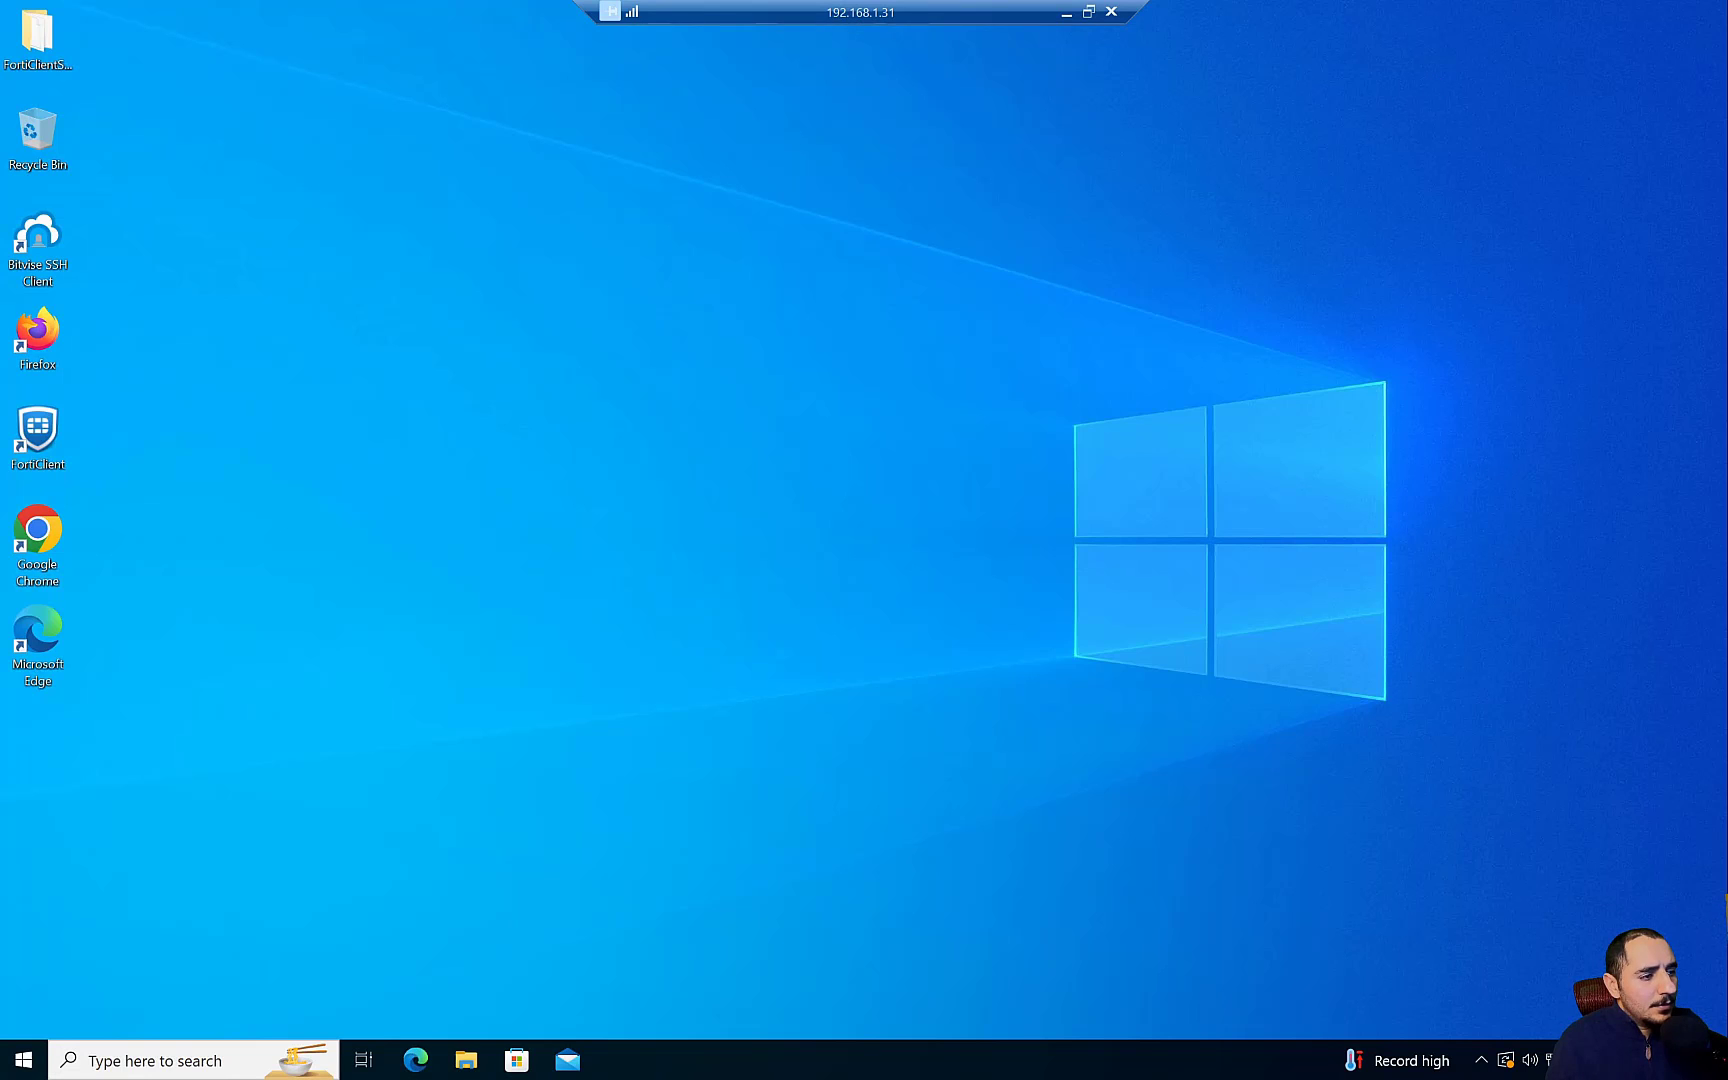
double_click(57, 450)
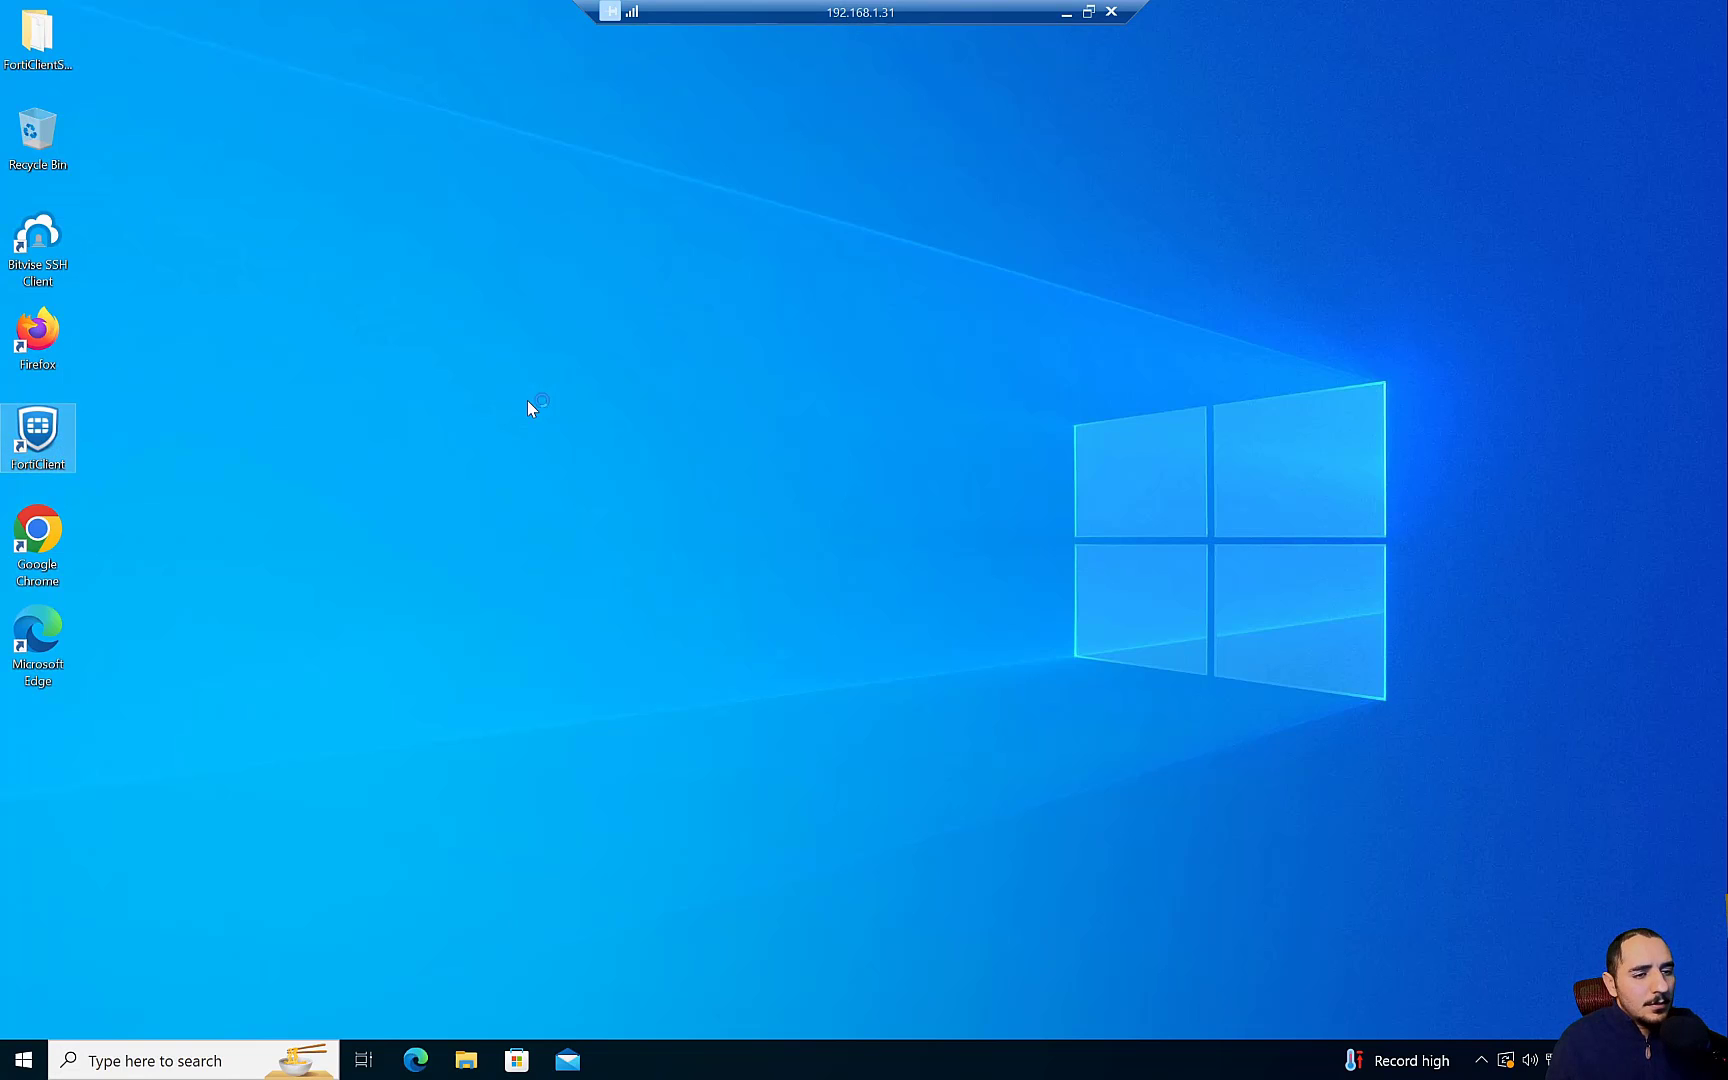
left_click(595, 345)
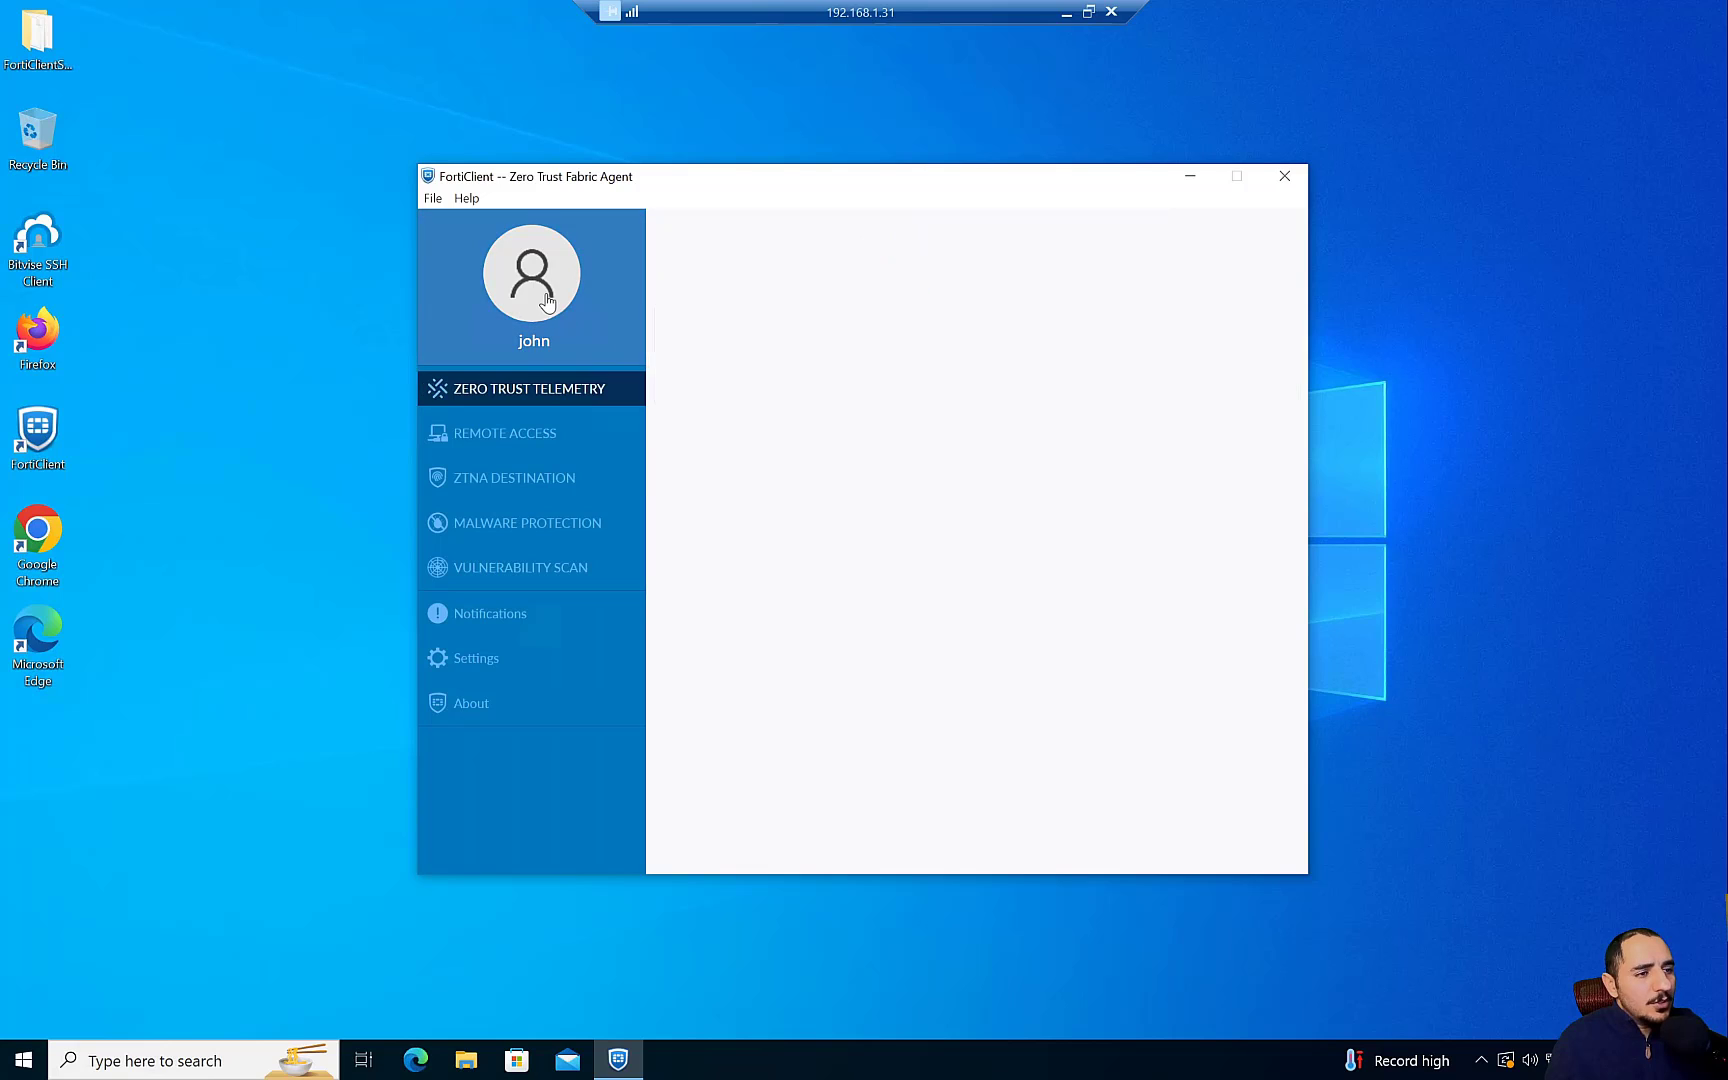
double_click(1145, 648)
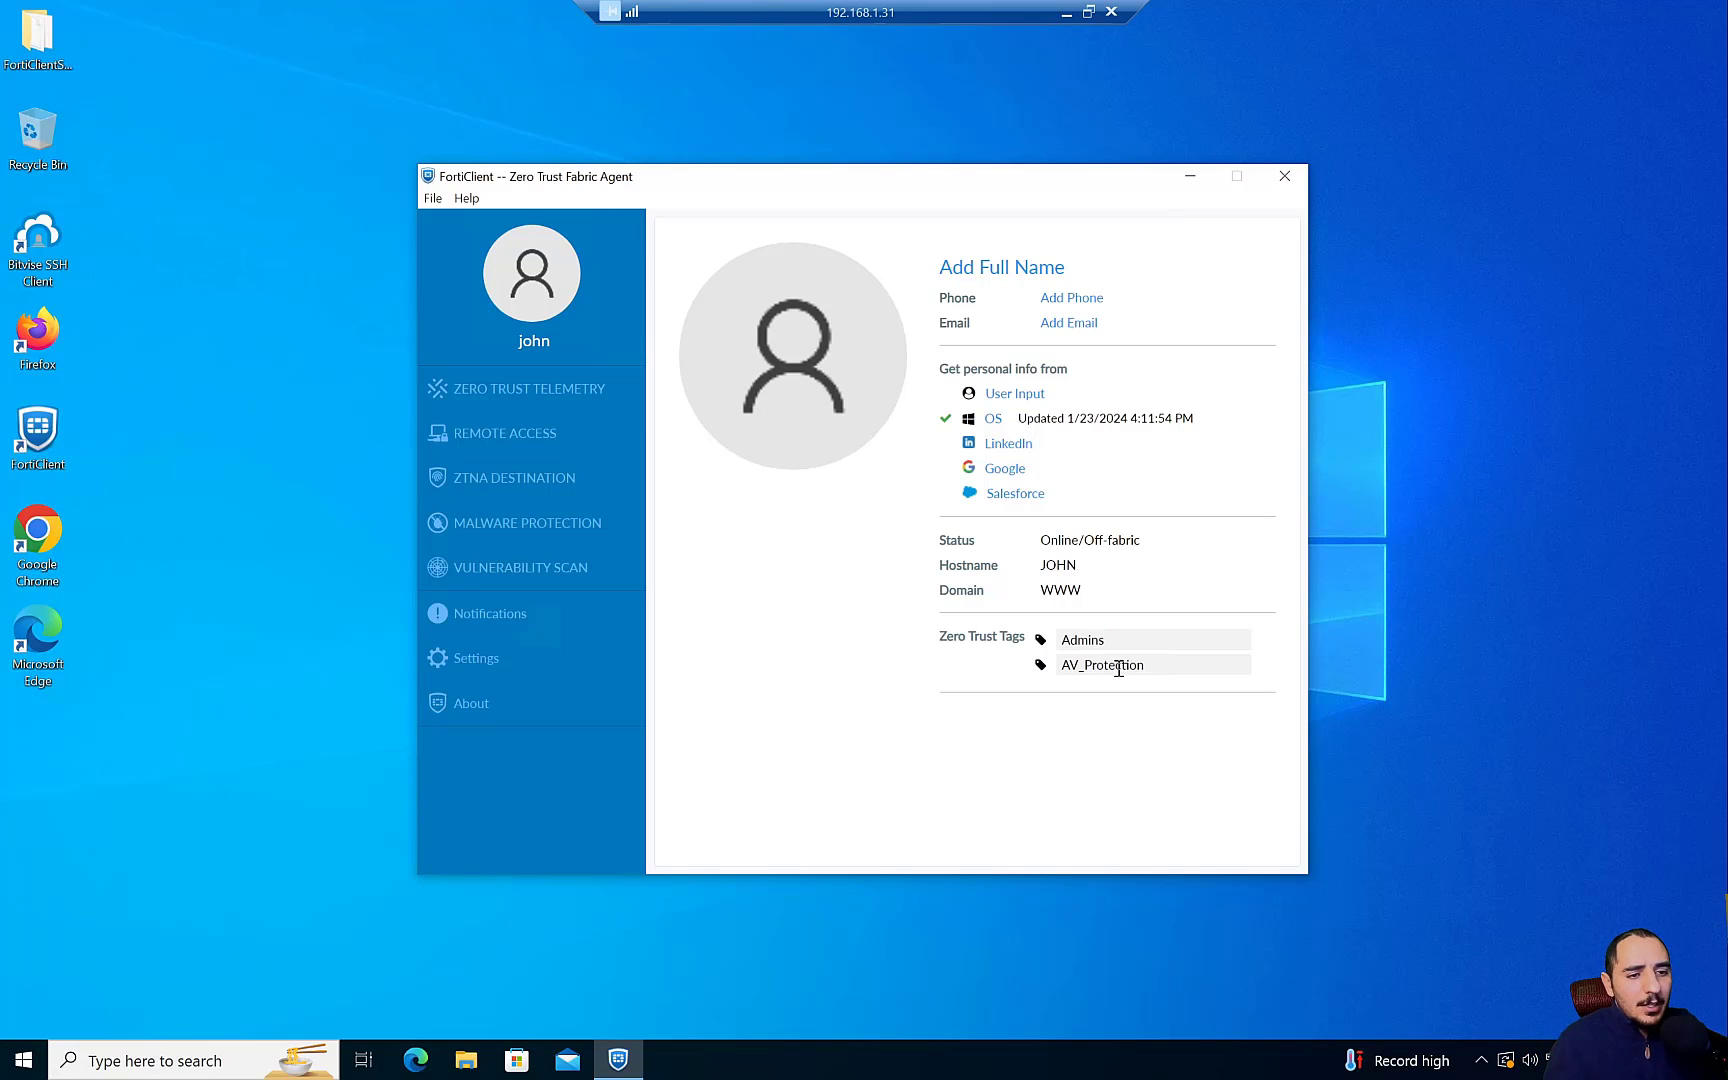
double_click(1117, 664)
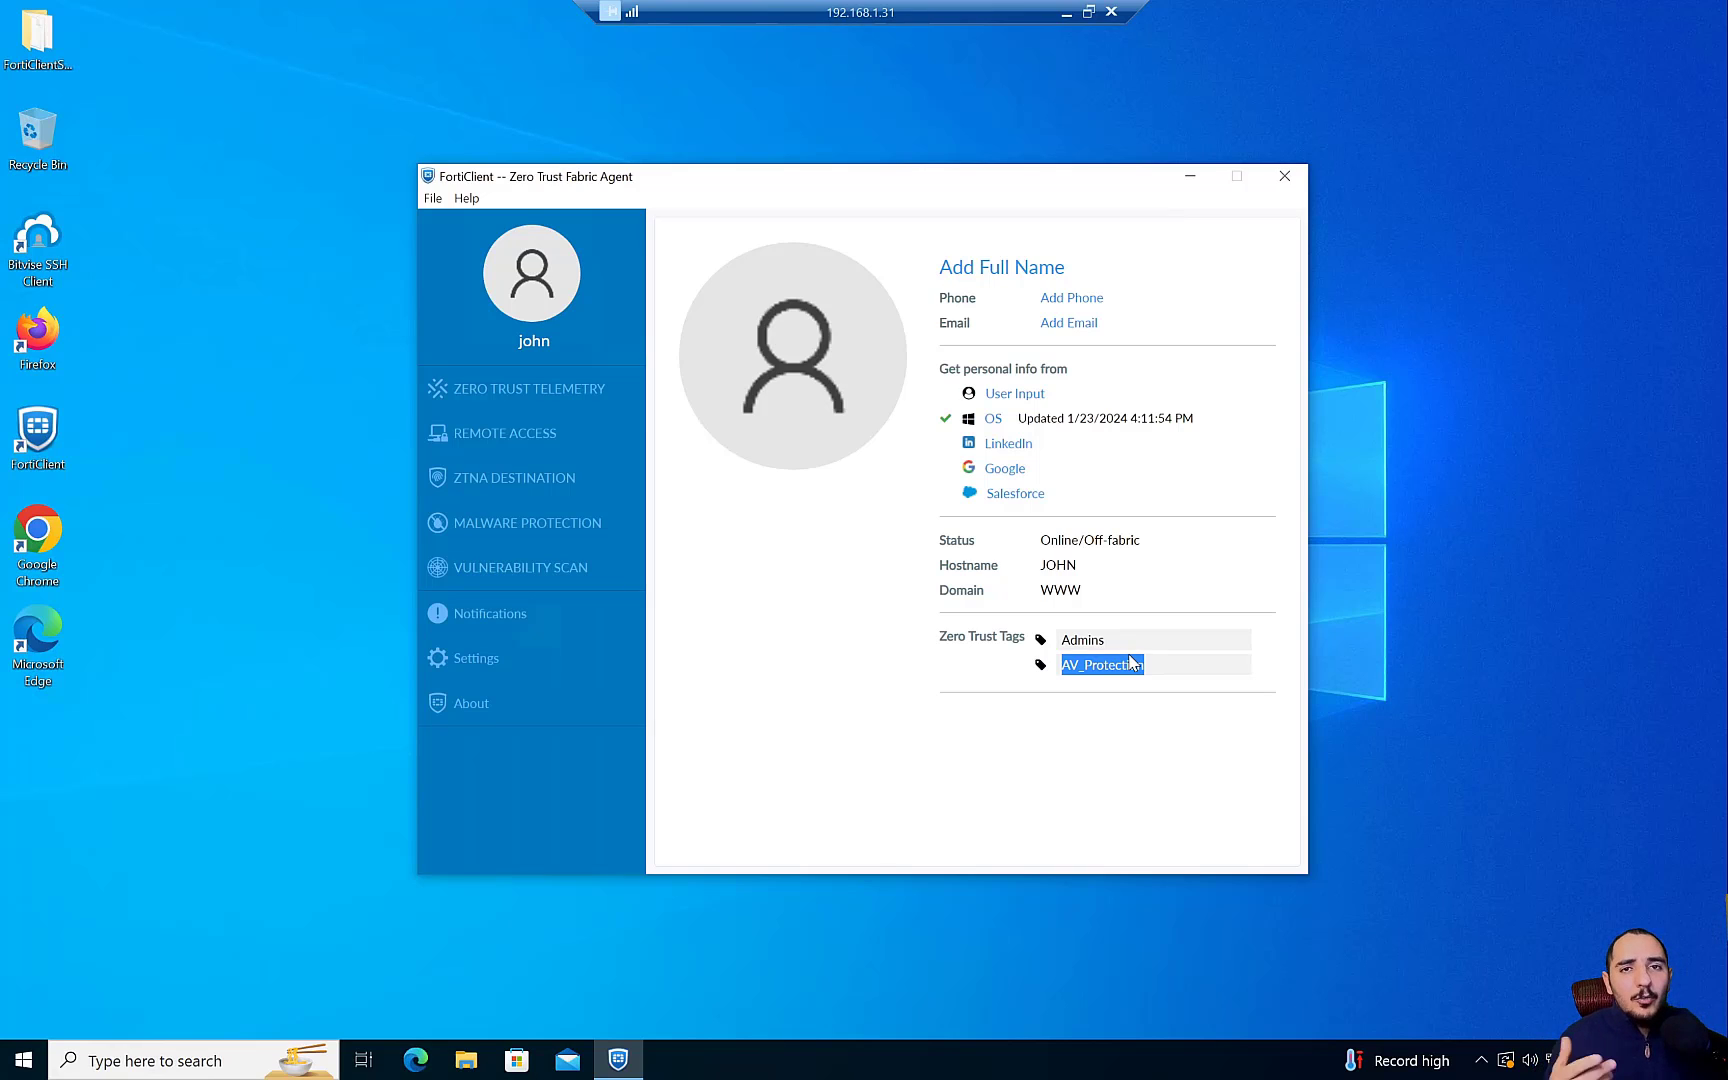
left_click(984, 711)
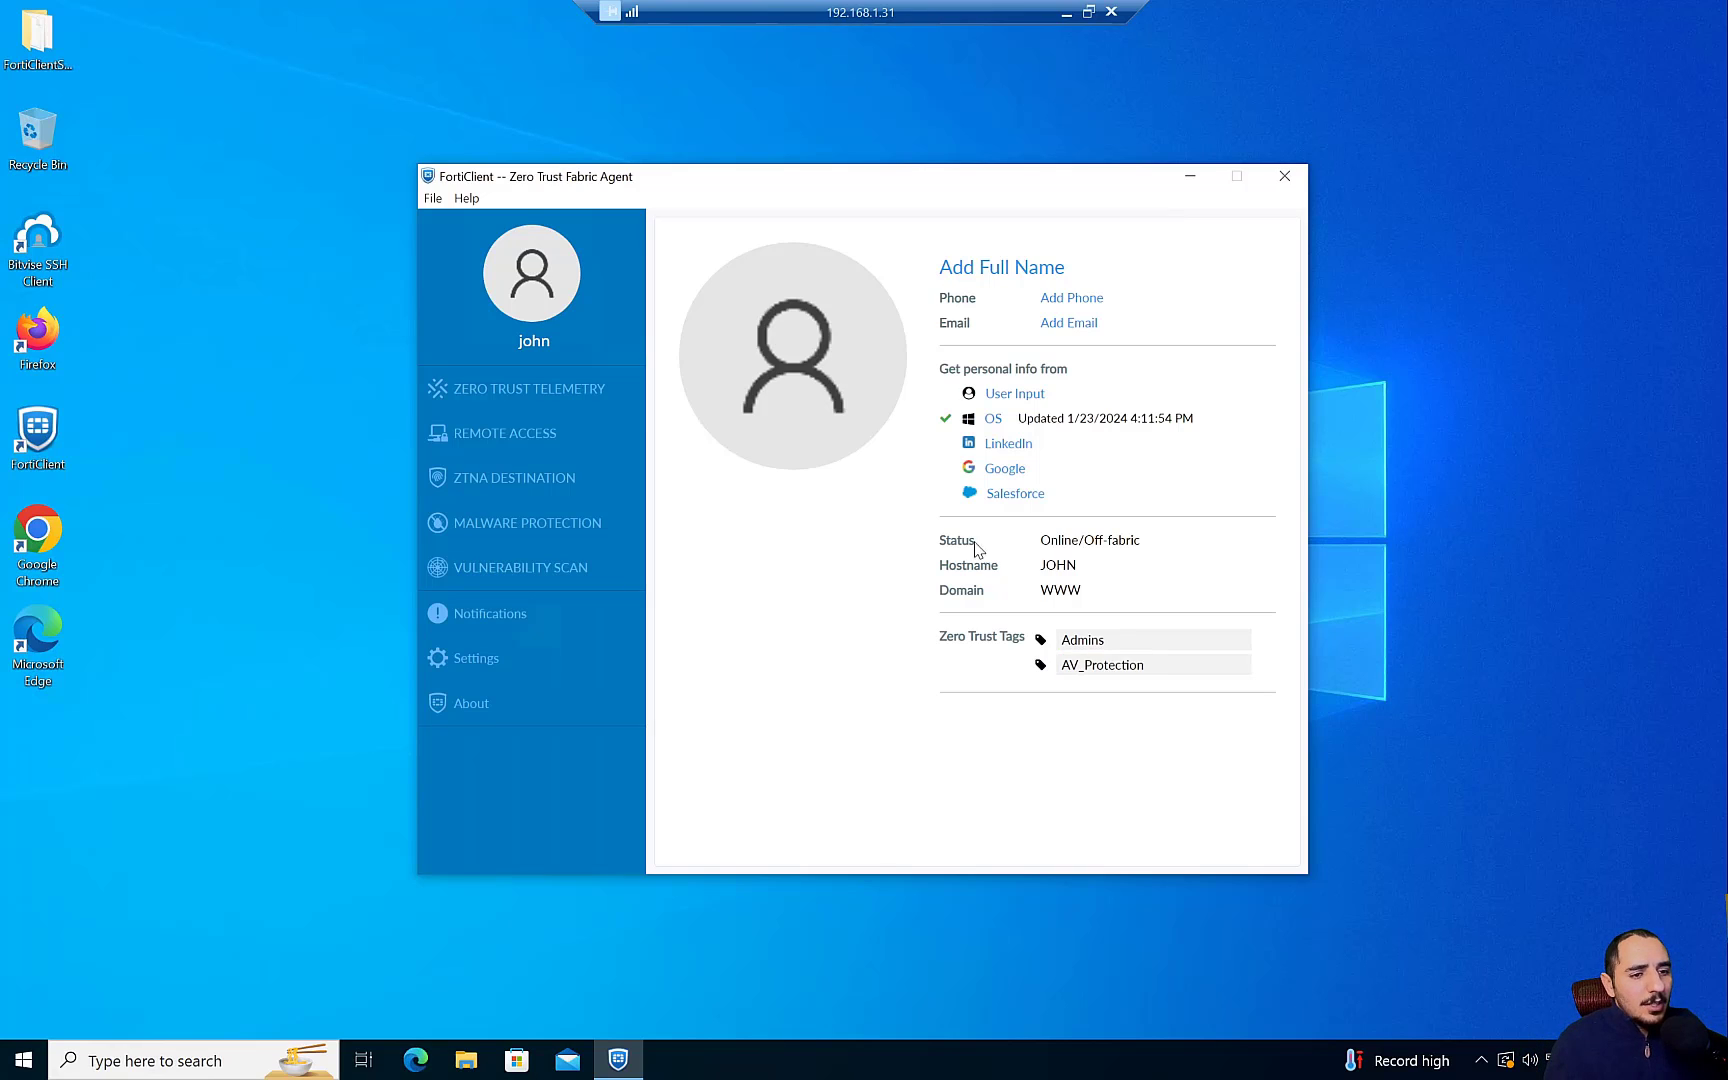
left_click_drag(1187, 673, 1034, 640)
left_click(925, 693)
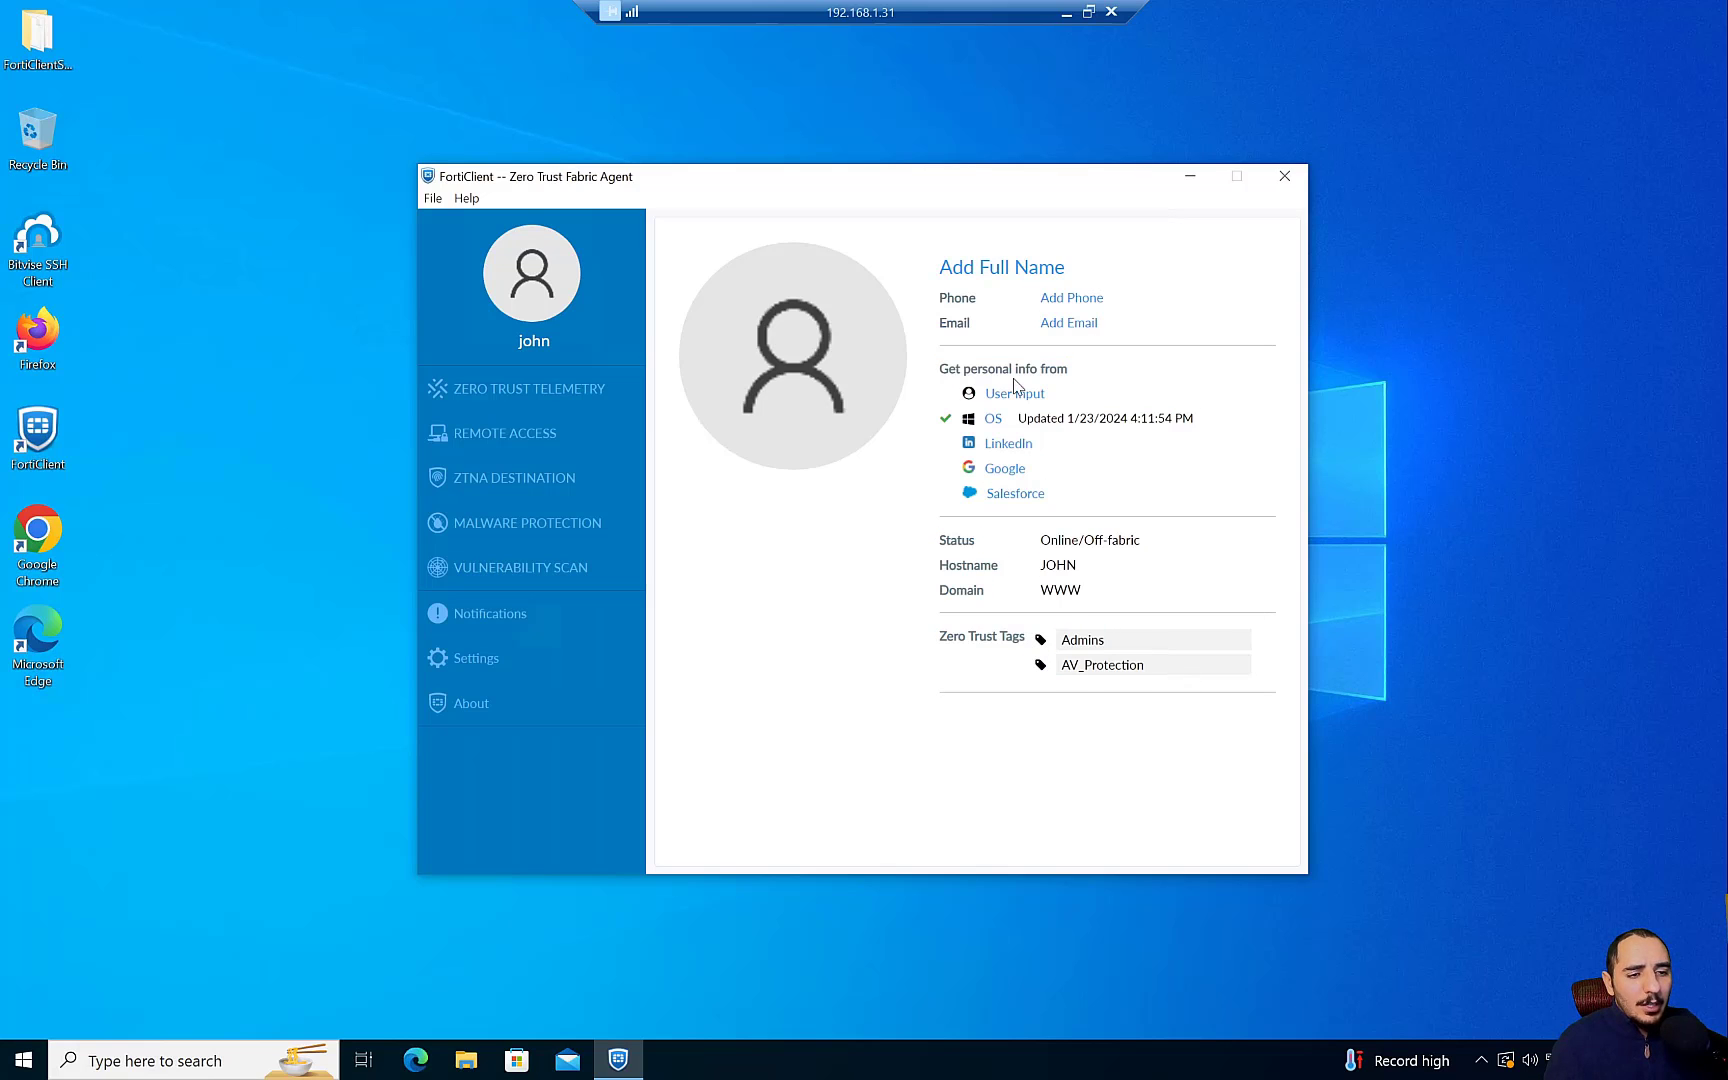
left_click(1066, 14)
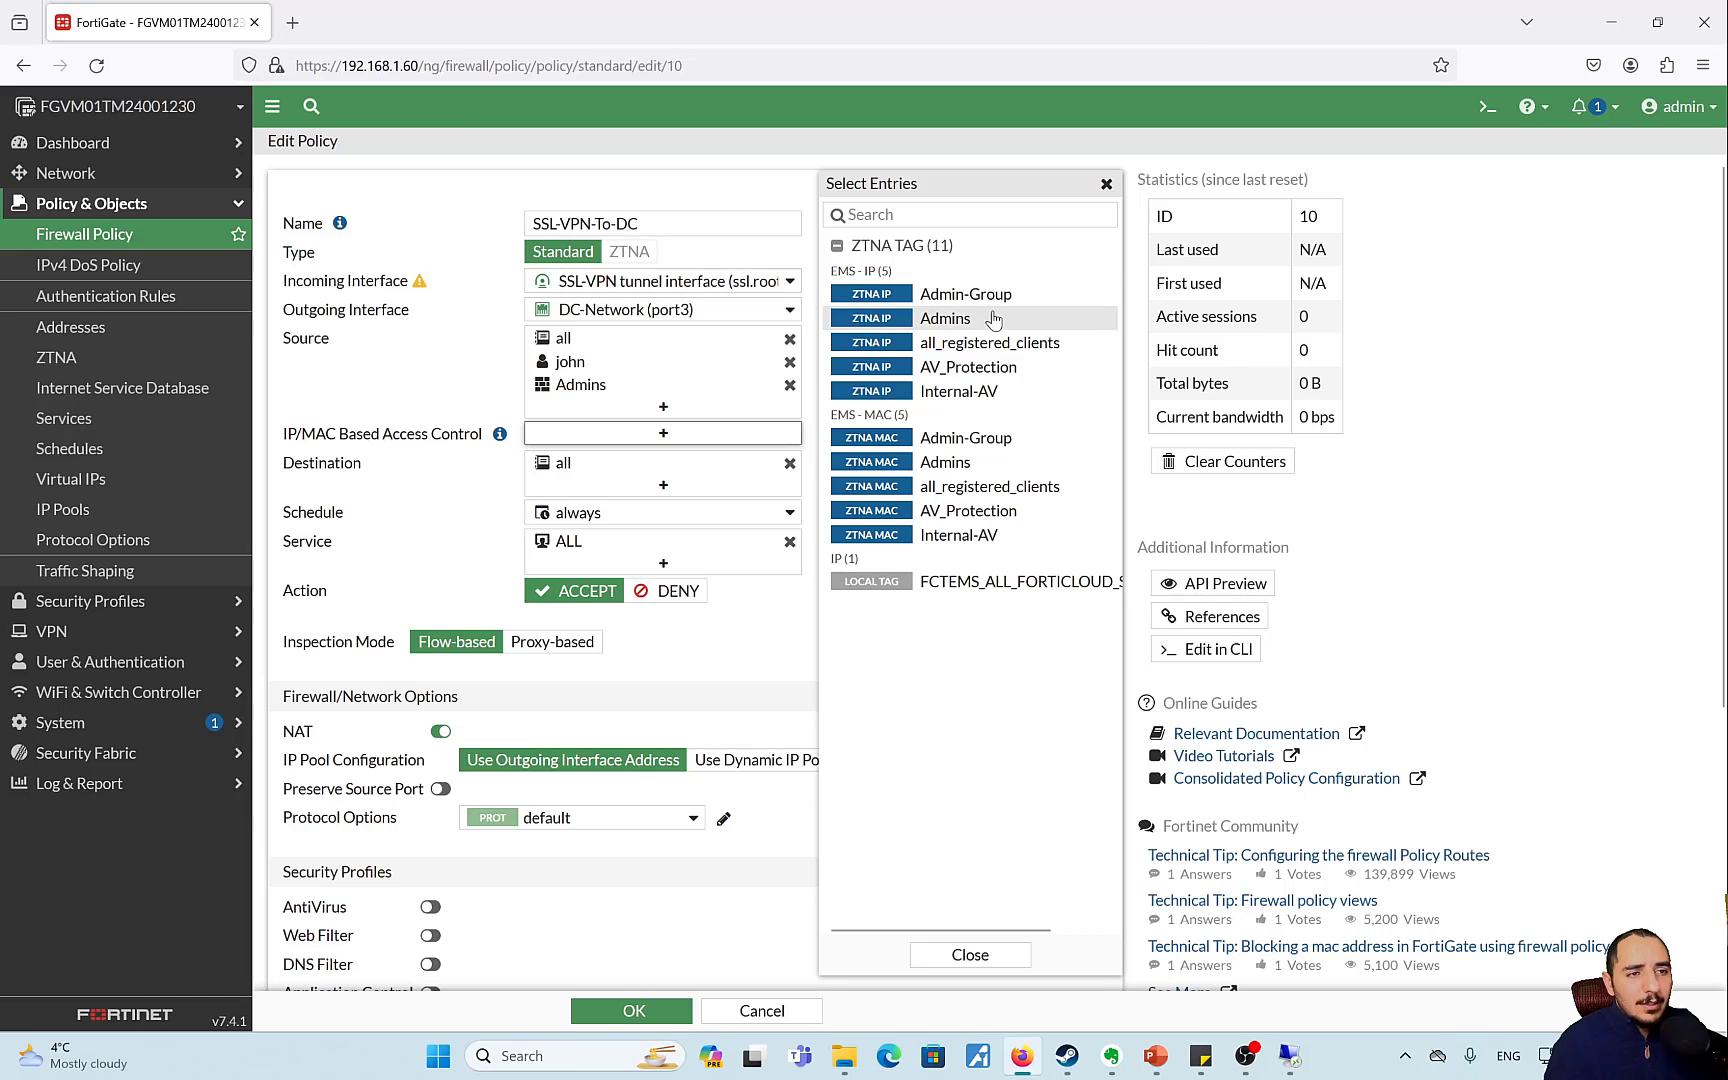
mouse_move(1289, 1055)
left_click(1404, 966)
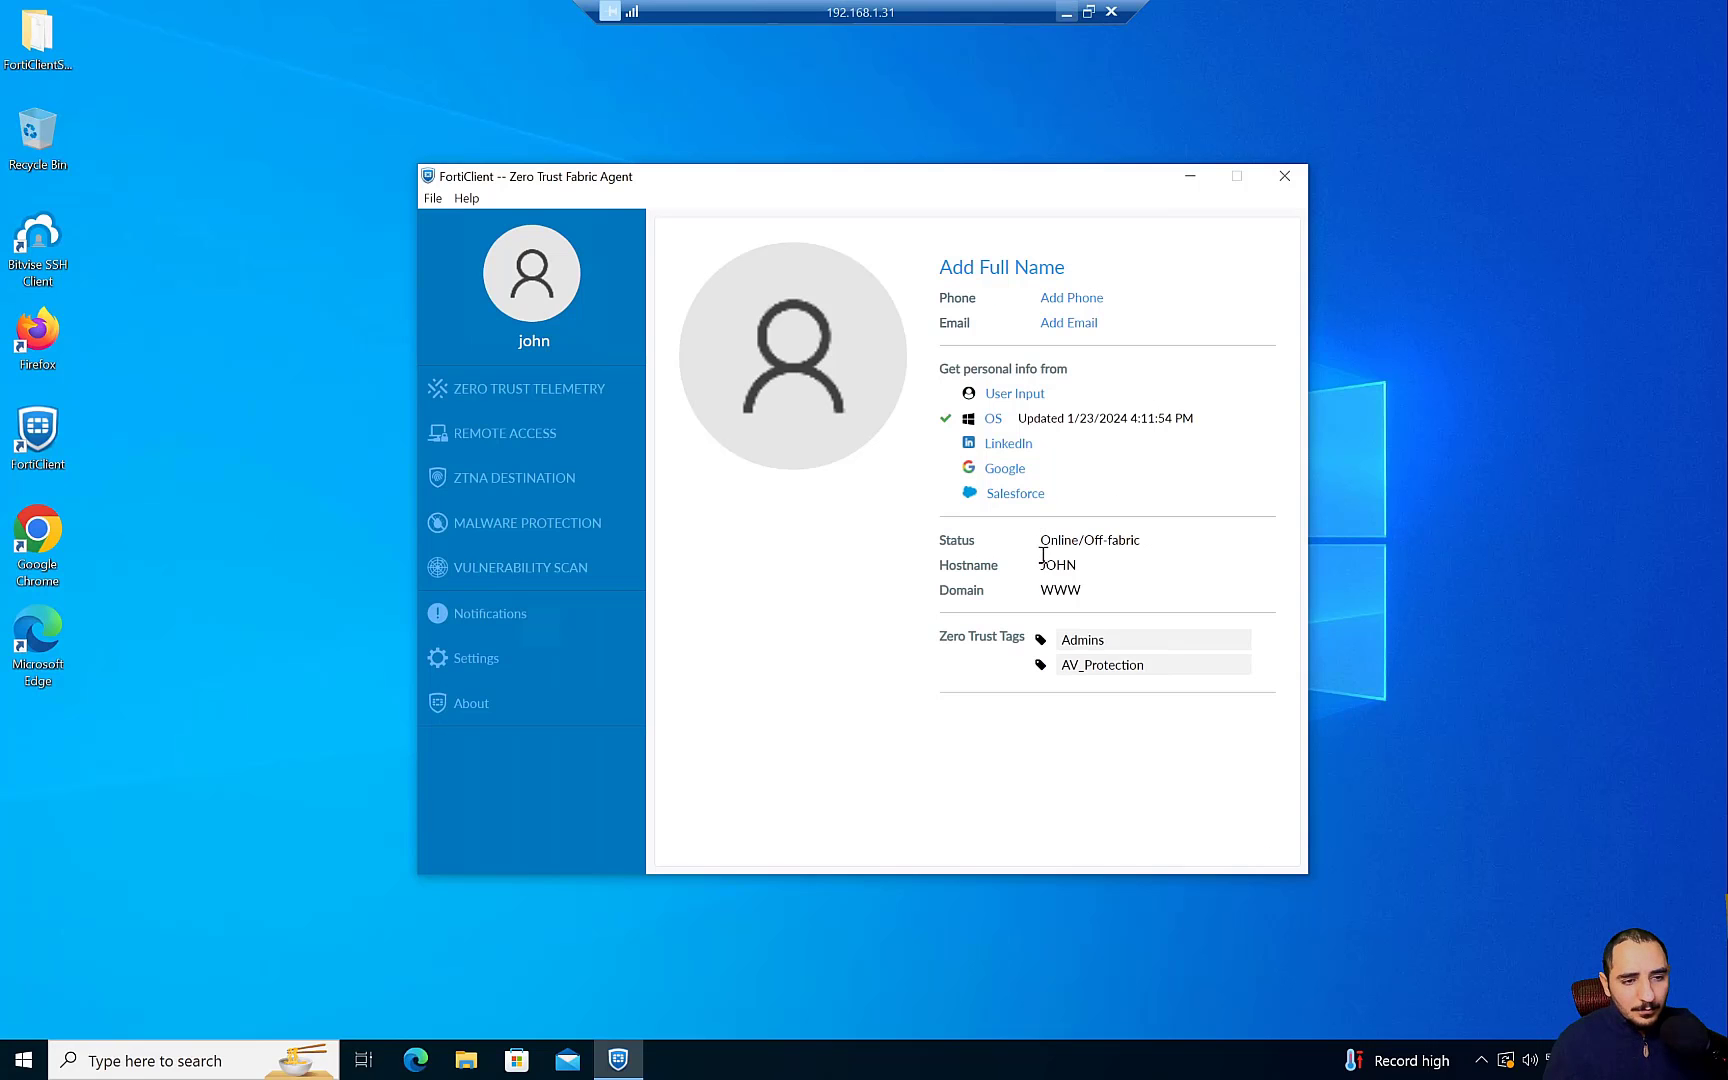
Back in the FortiGate policy, add the Admins ZTNA IP tag to IP/MAC Based Access Control and specify AV_Protection as the secondary tag.
left_click(1064, 12)
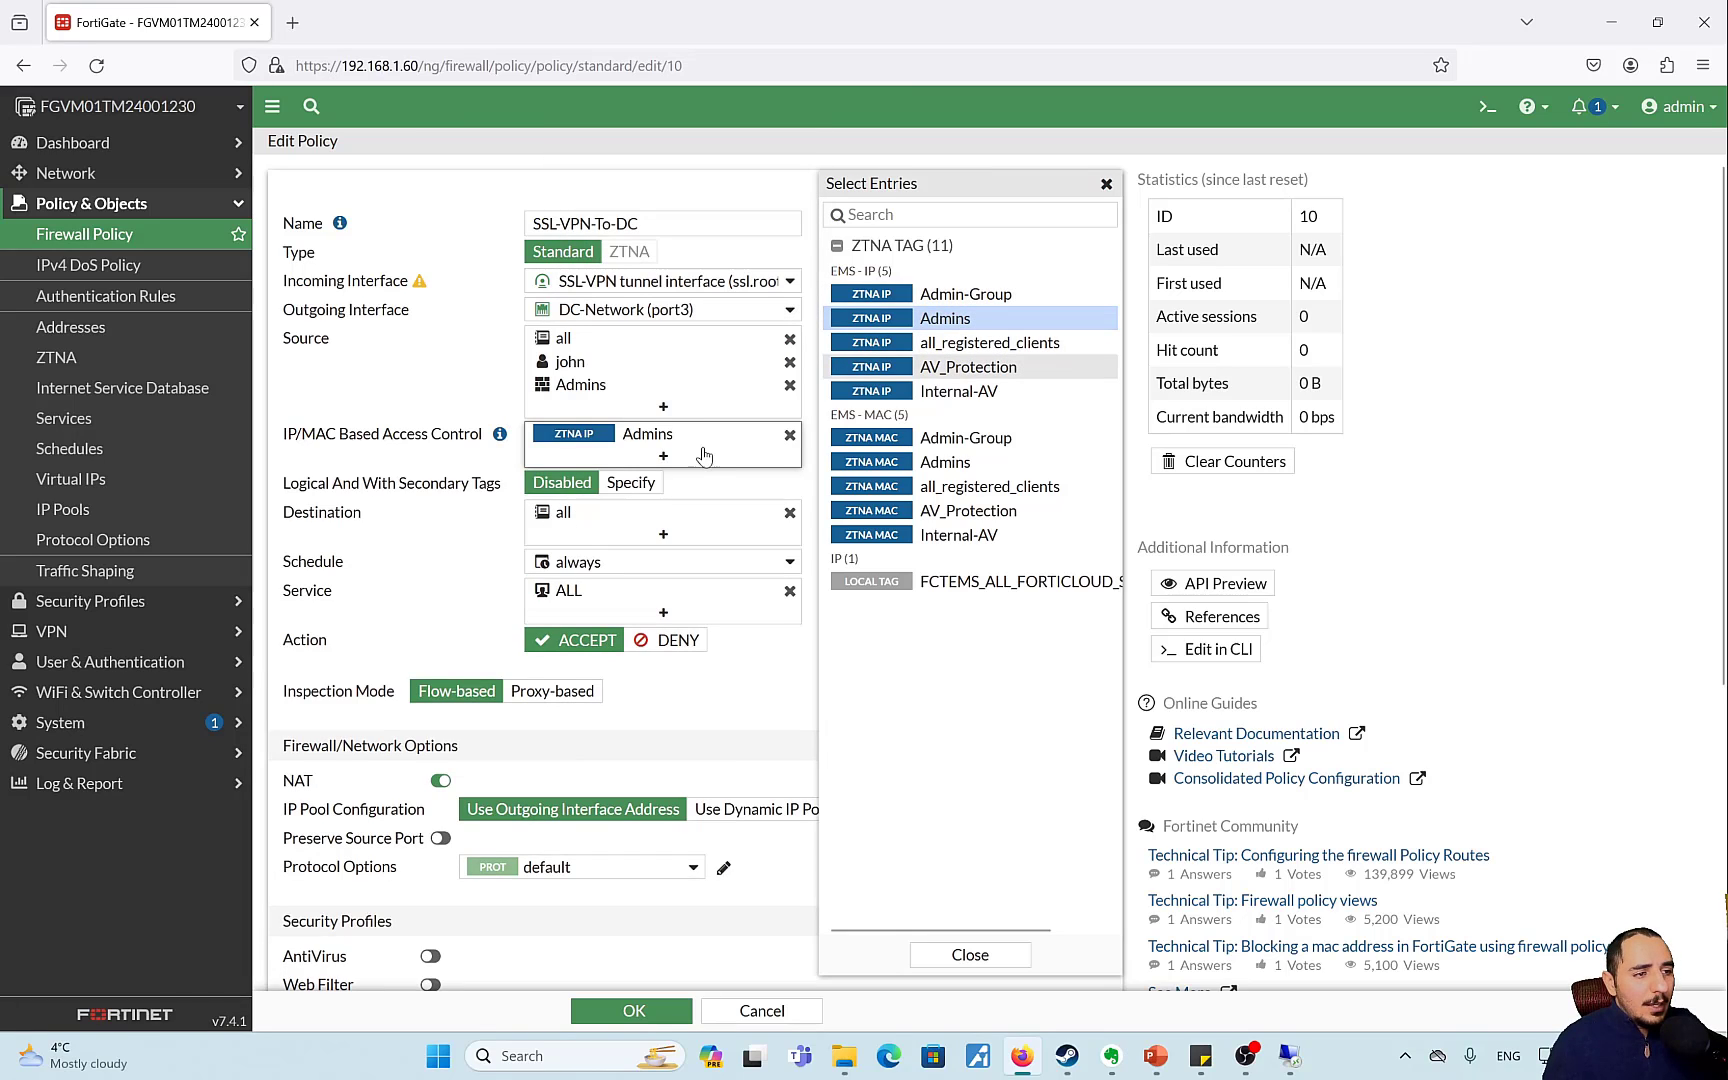
left_click(417, 509)
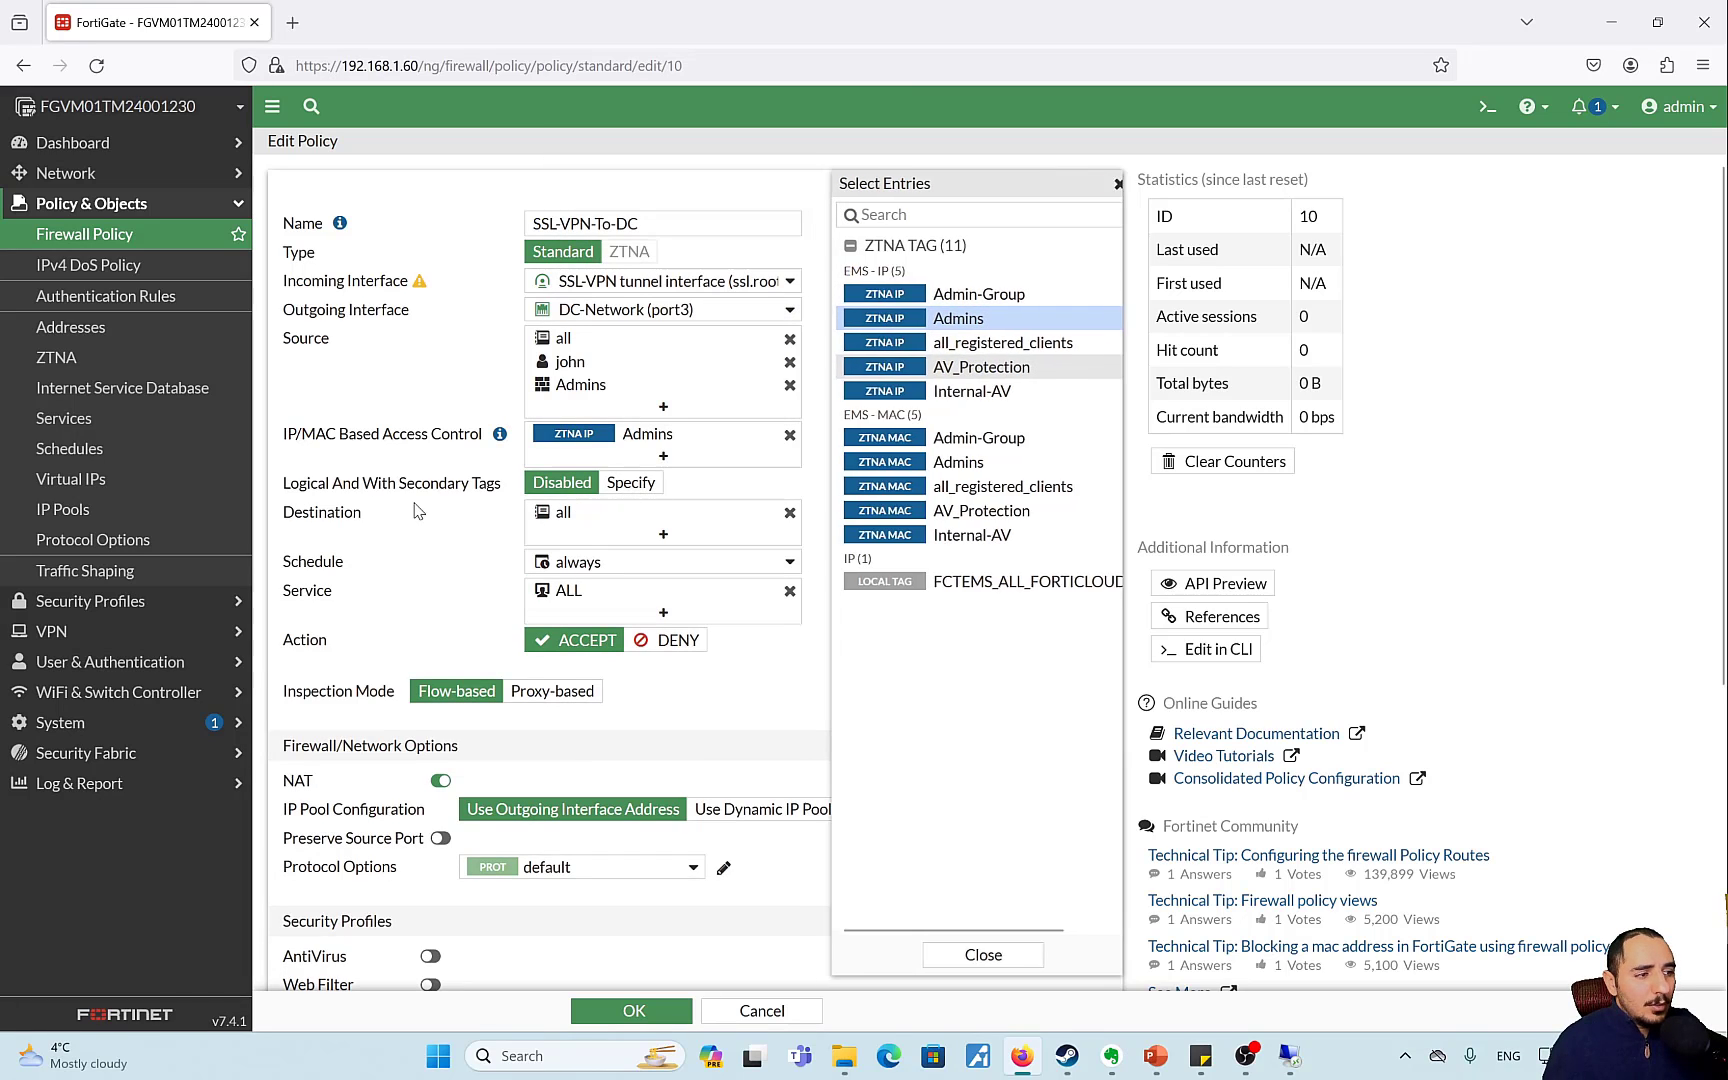
left_click(612, 486)
left_click(546, 510)
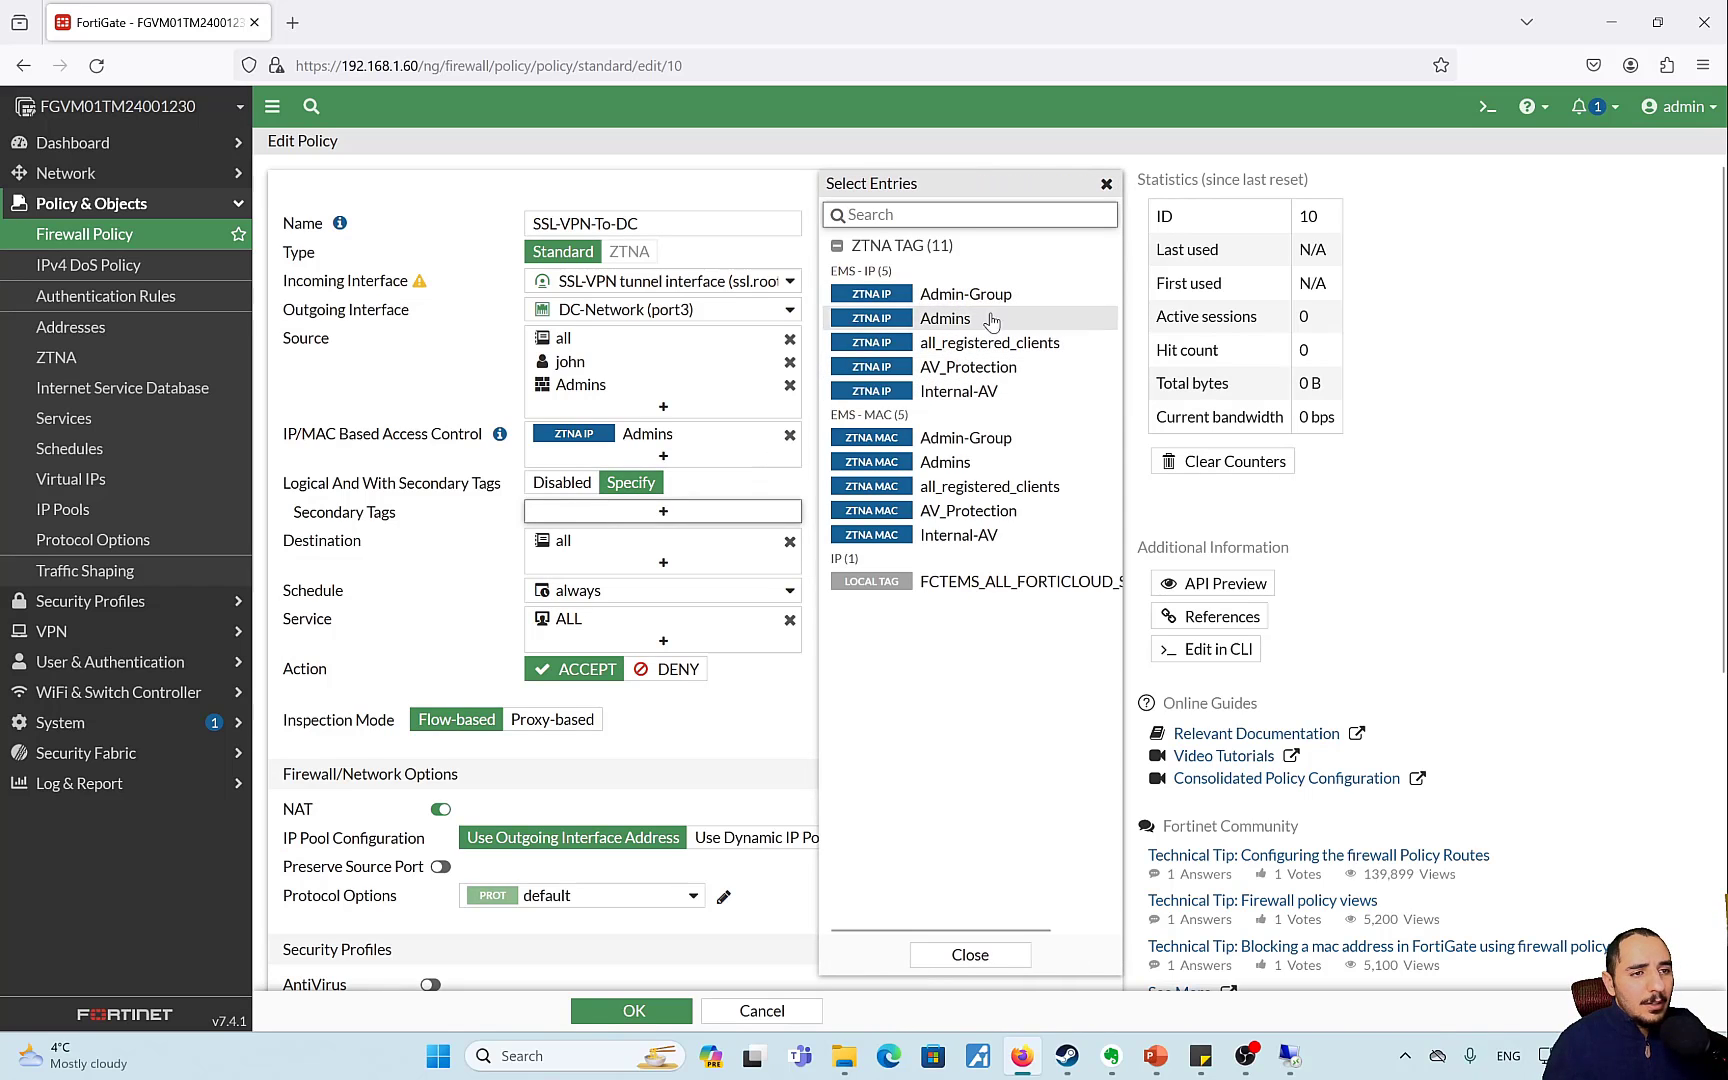
left_click(1017, 369)
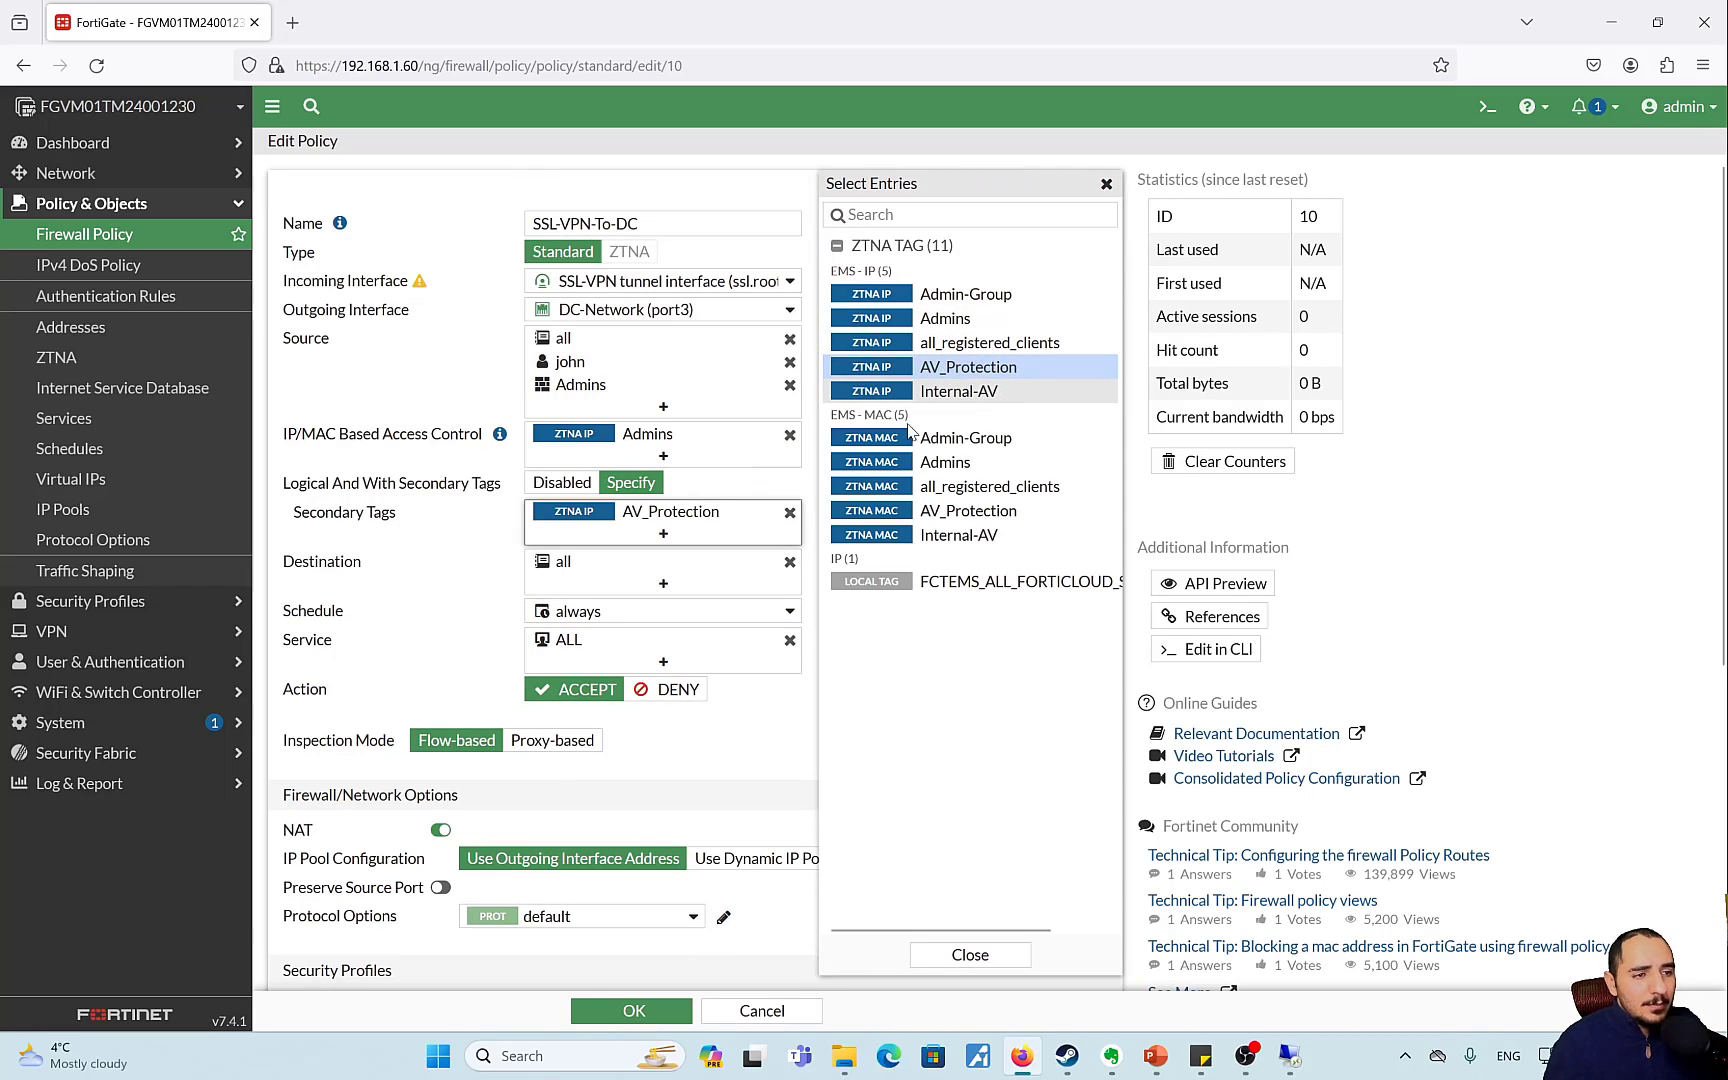
left_click(447, 532)
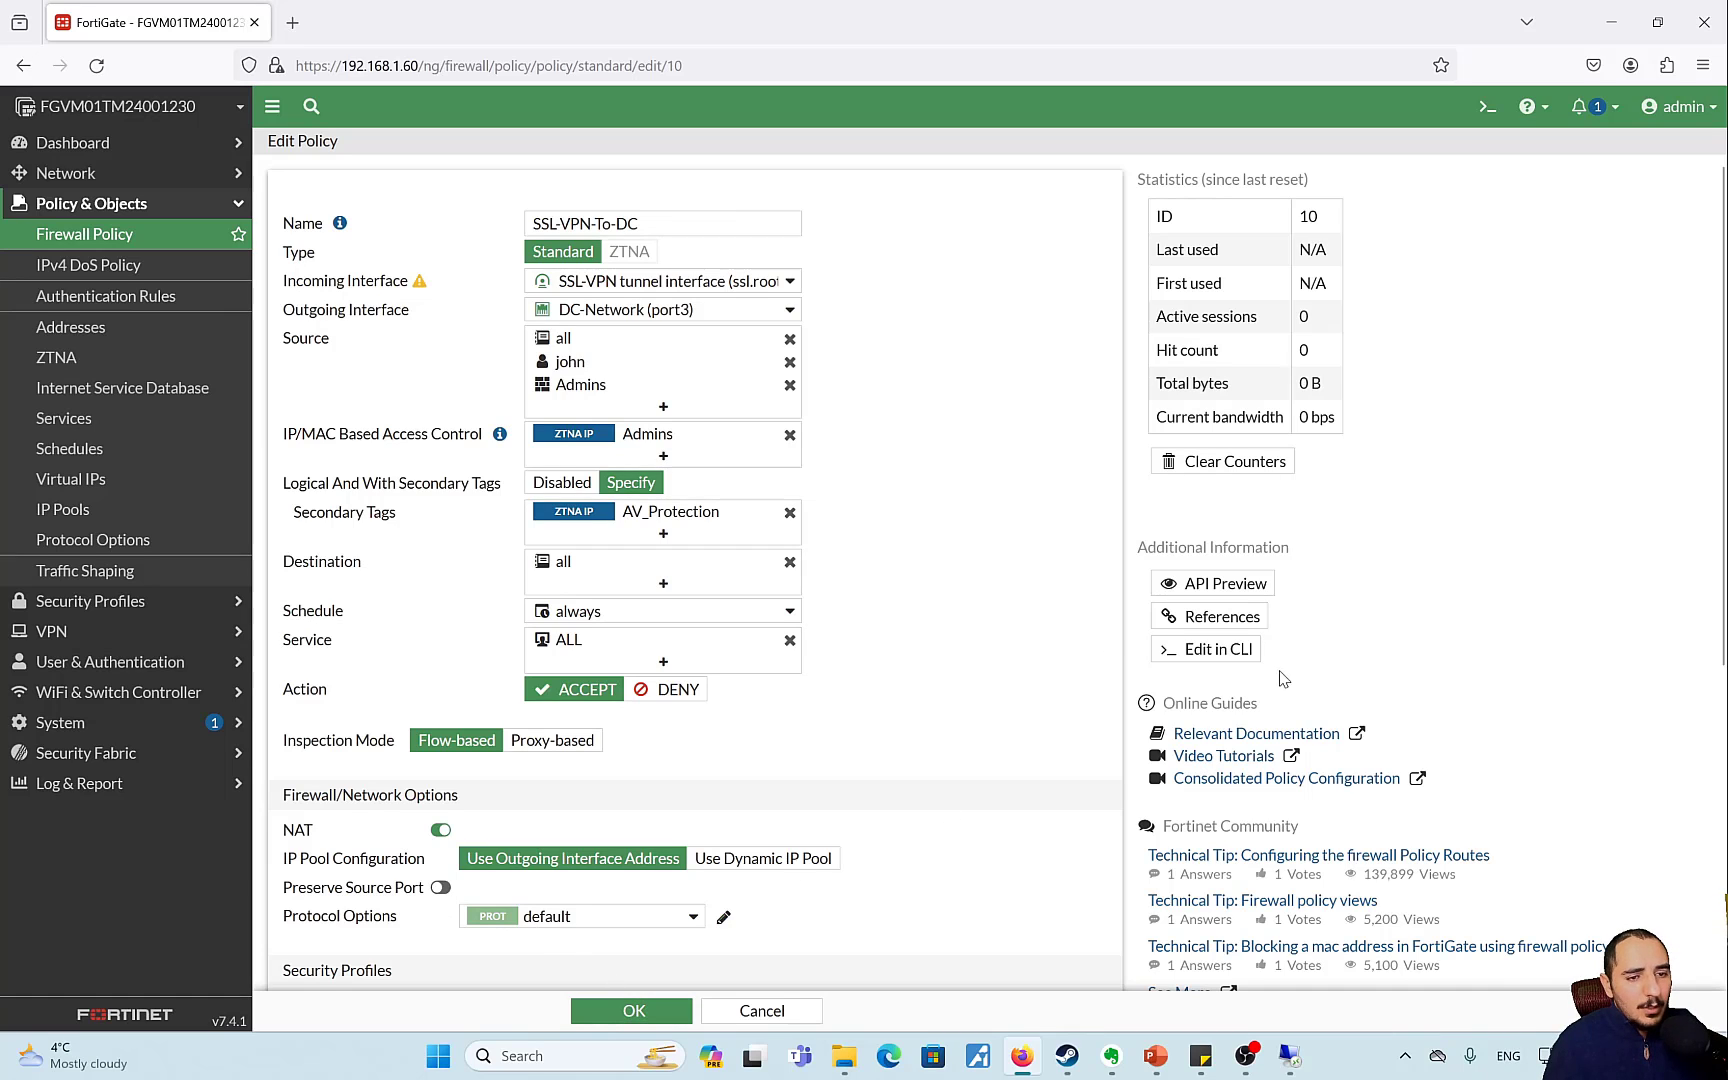
Inspect the policy in the CLI console with show, get and "show full-configuration | grep and", and close the console.
left_click(1210, 650)
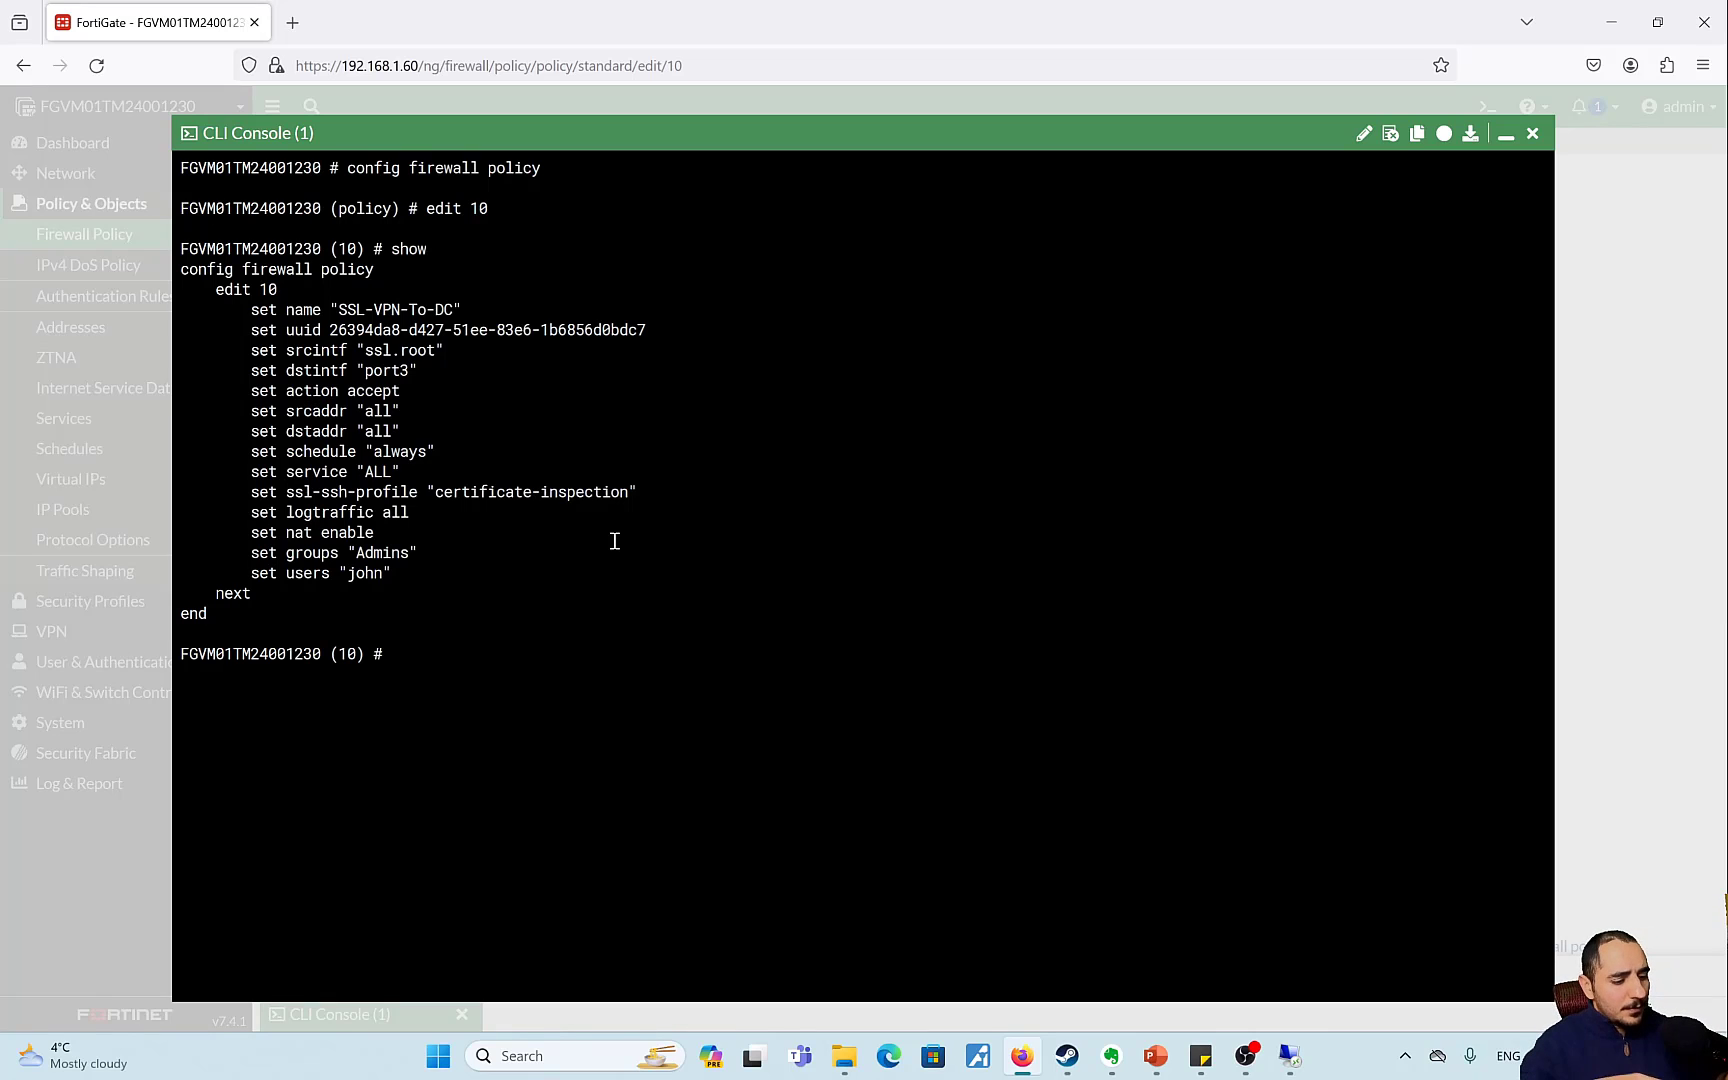
type("show")
key("Return")
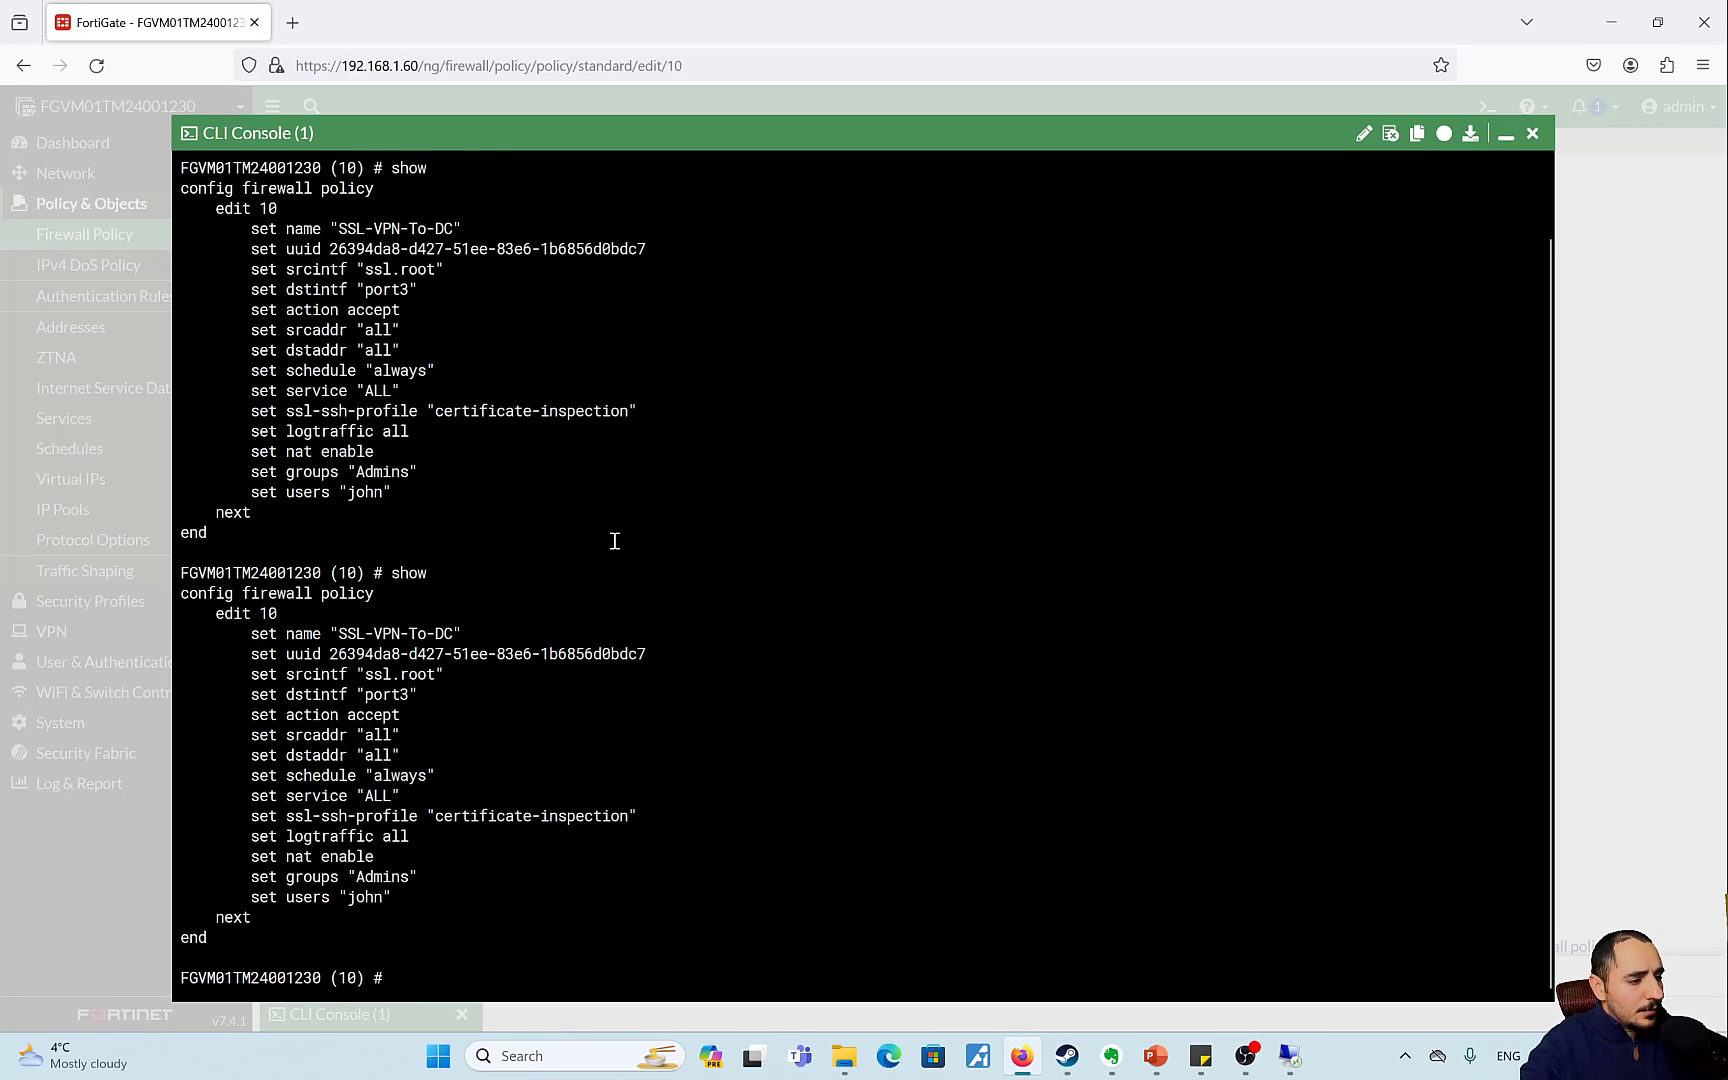
type("get")
key("Return")
key("space")
key("space")
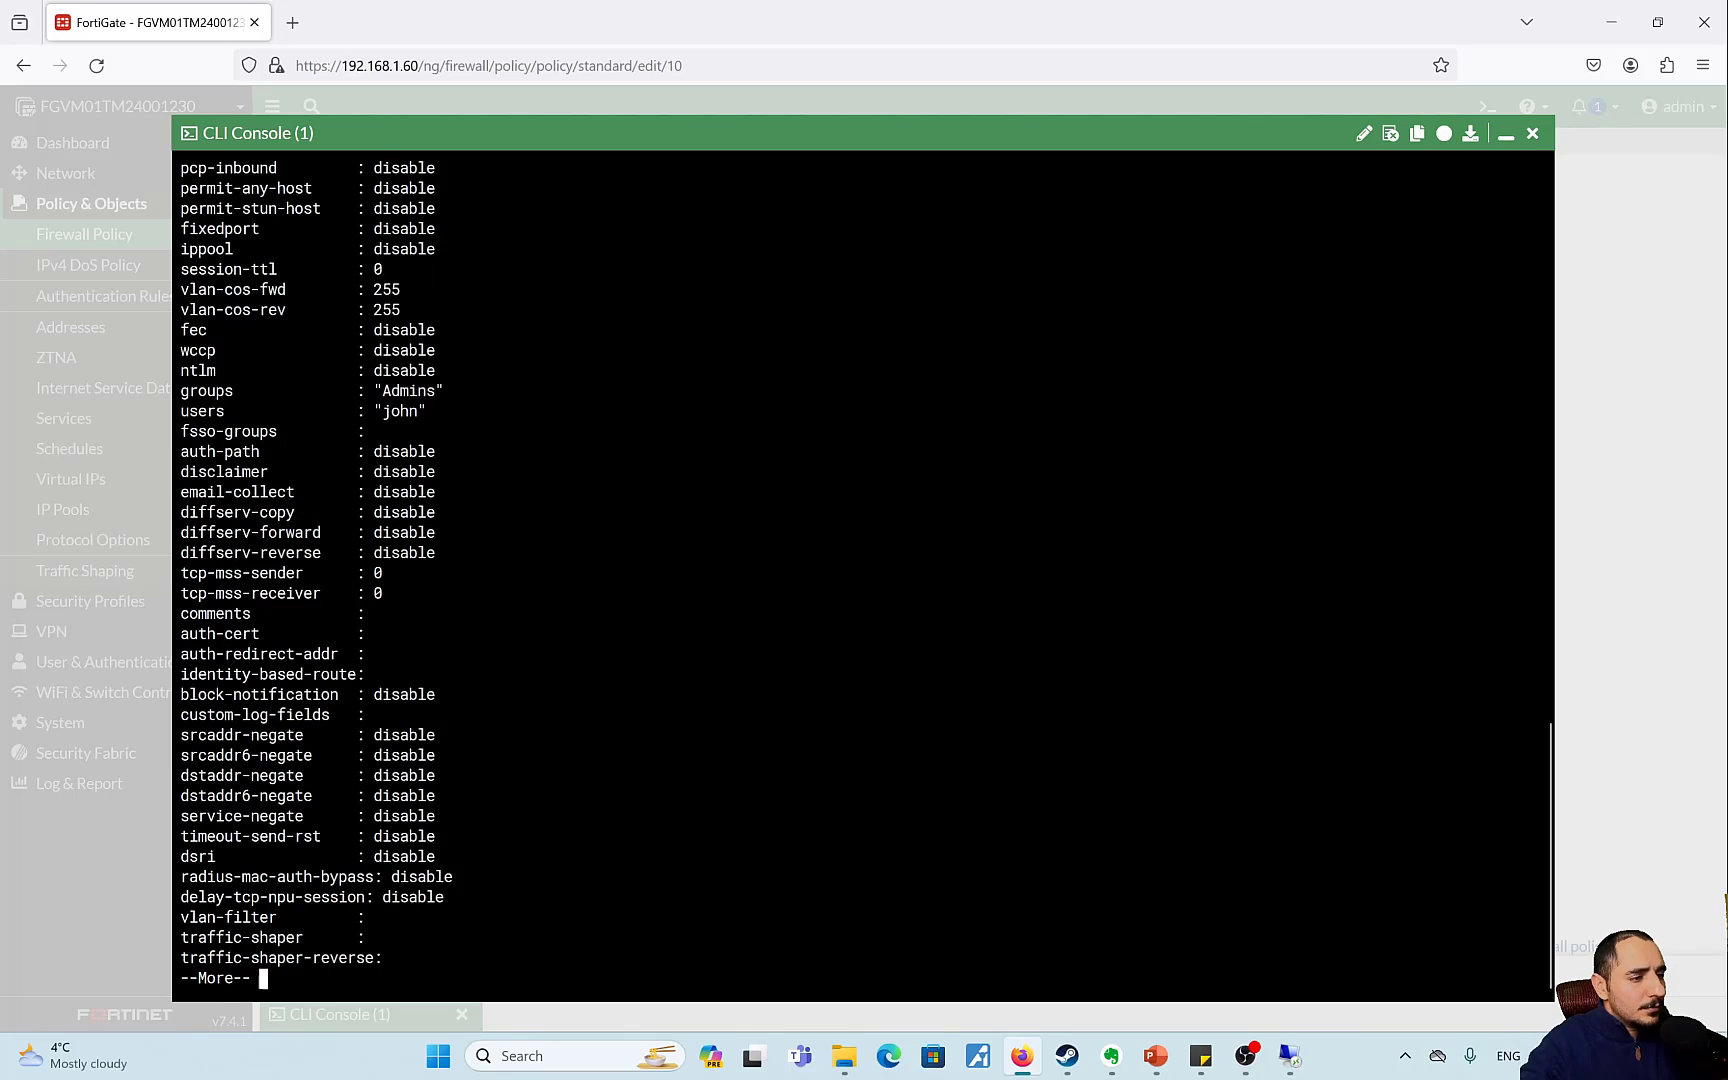
type("show full-configuration ")
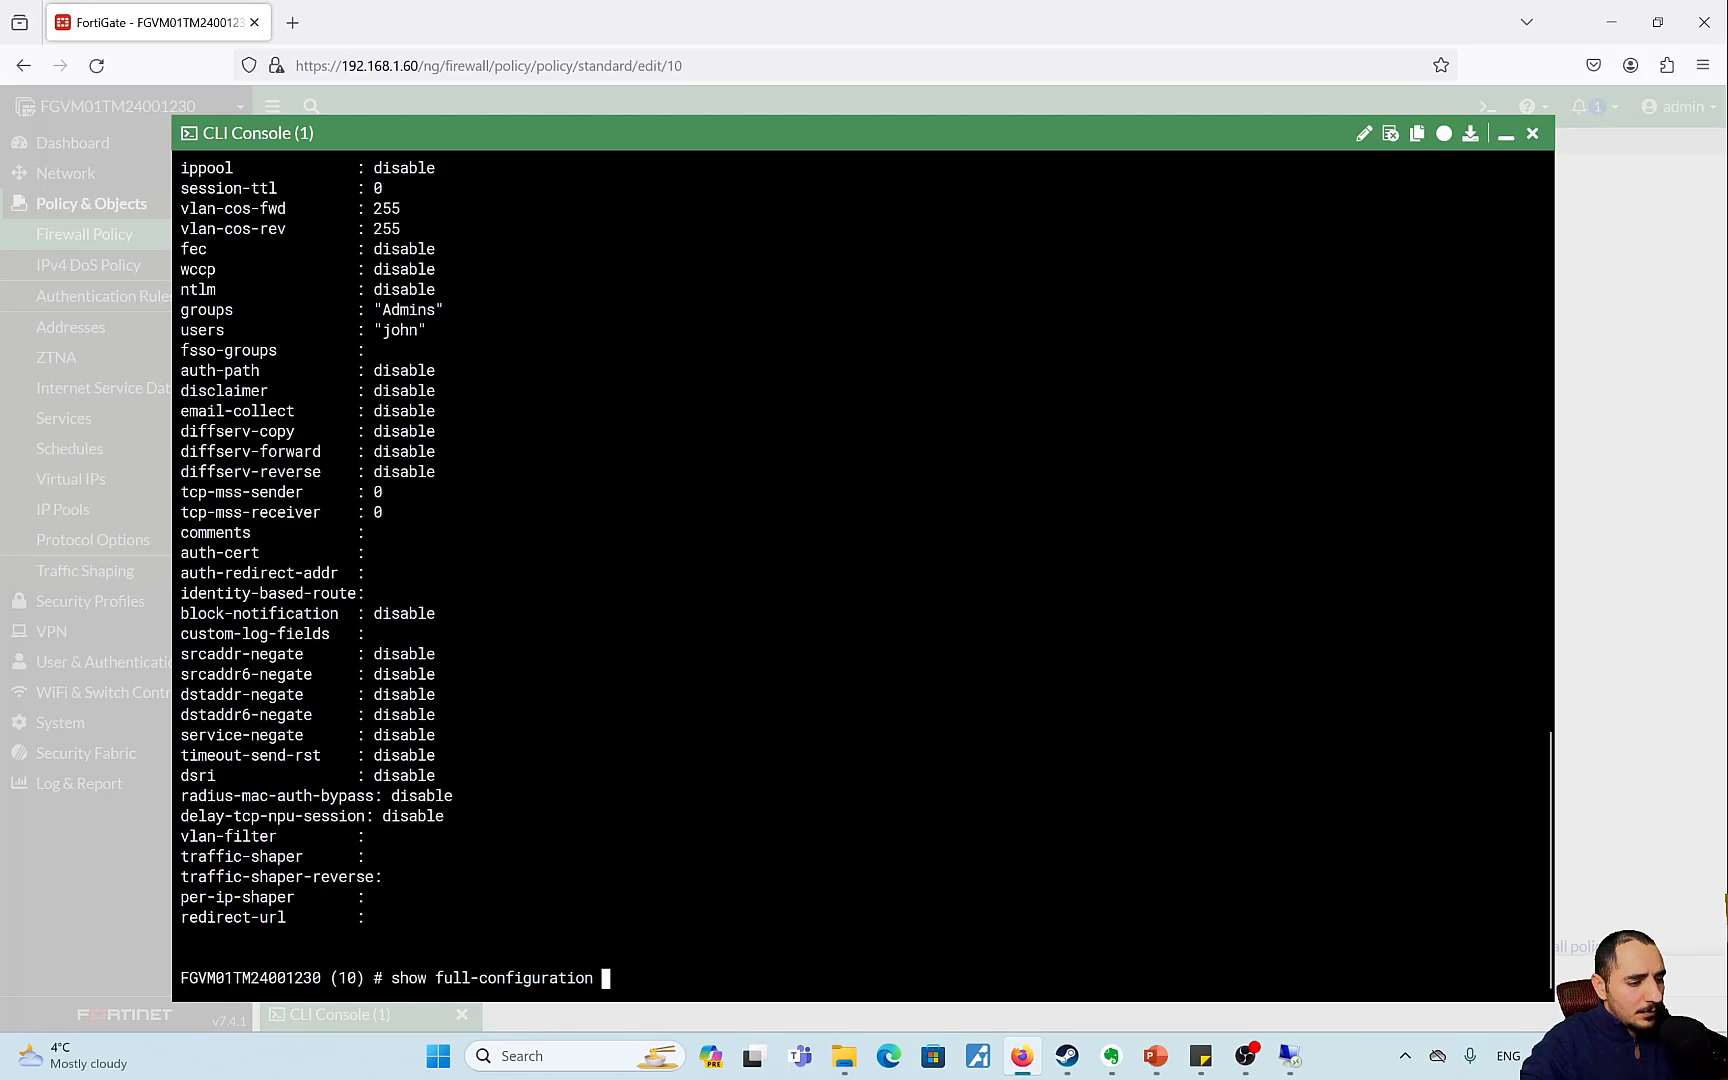
type("| grep and")
key("Return")
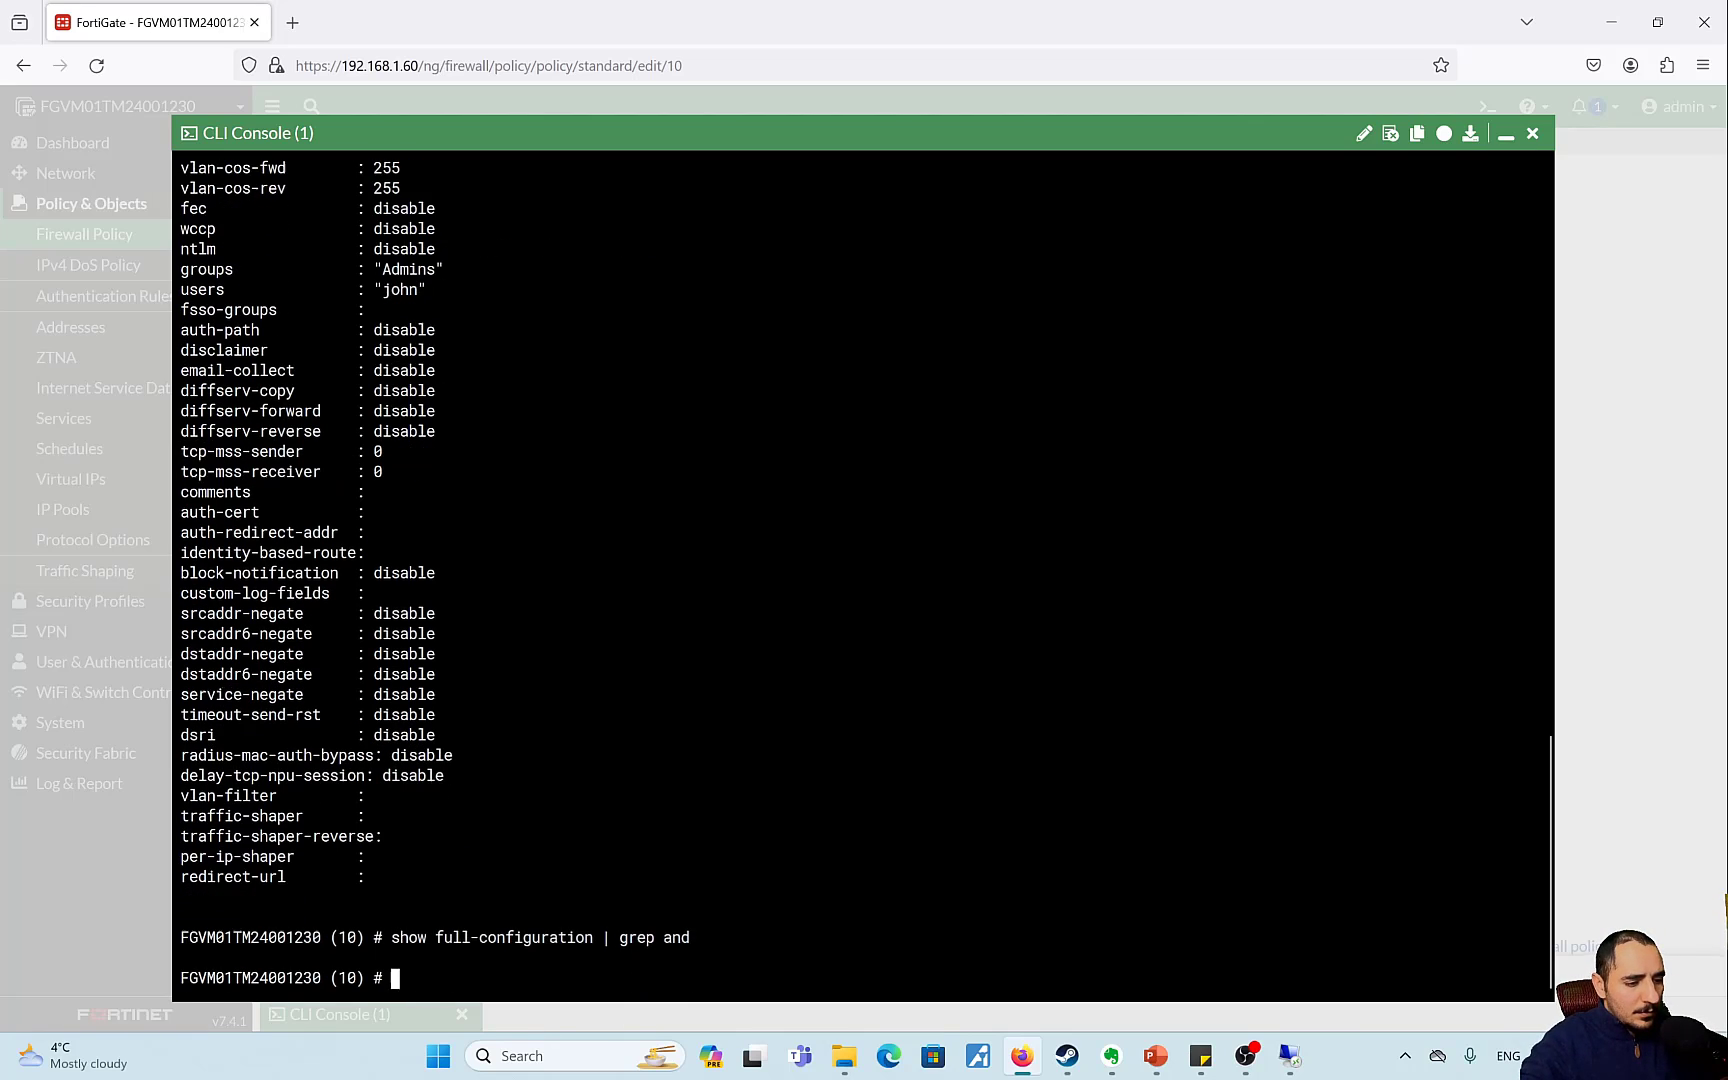
left_click(1532, 133)
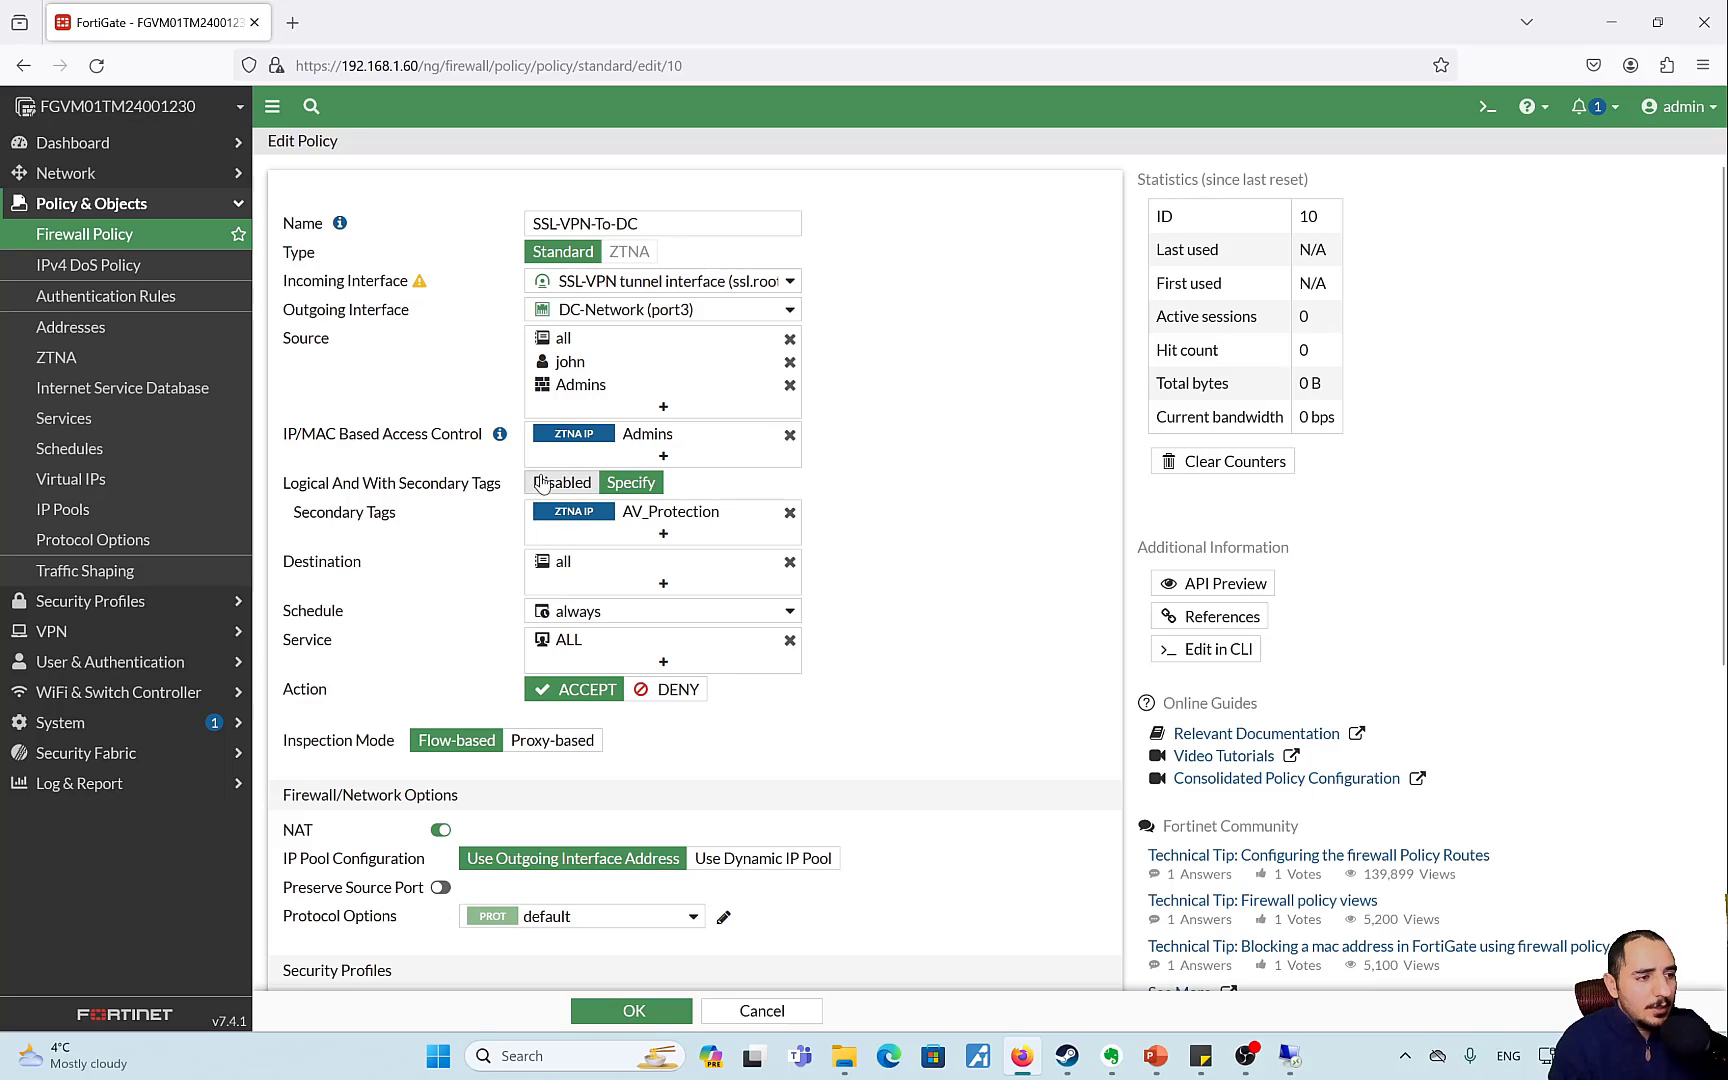
Review the Logical And With Secondary Tags setting and save the SSL-VPN-To-DC policy.
triple_click(306, 485)
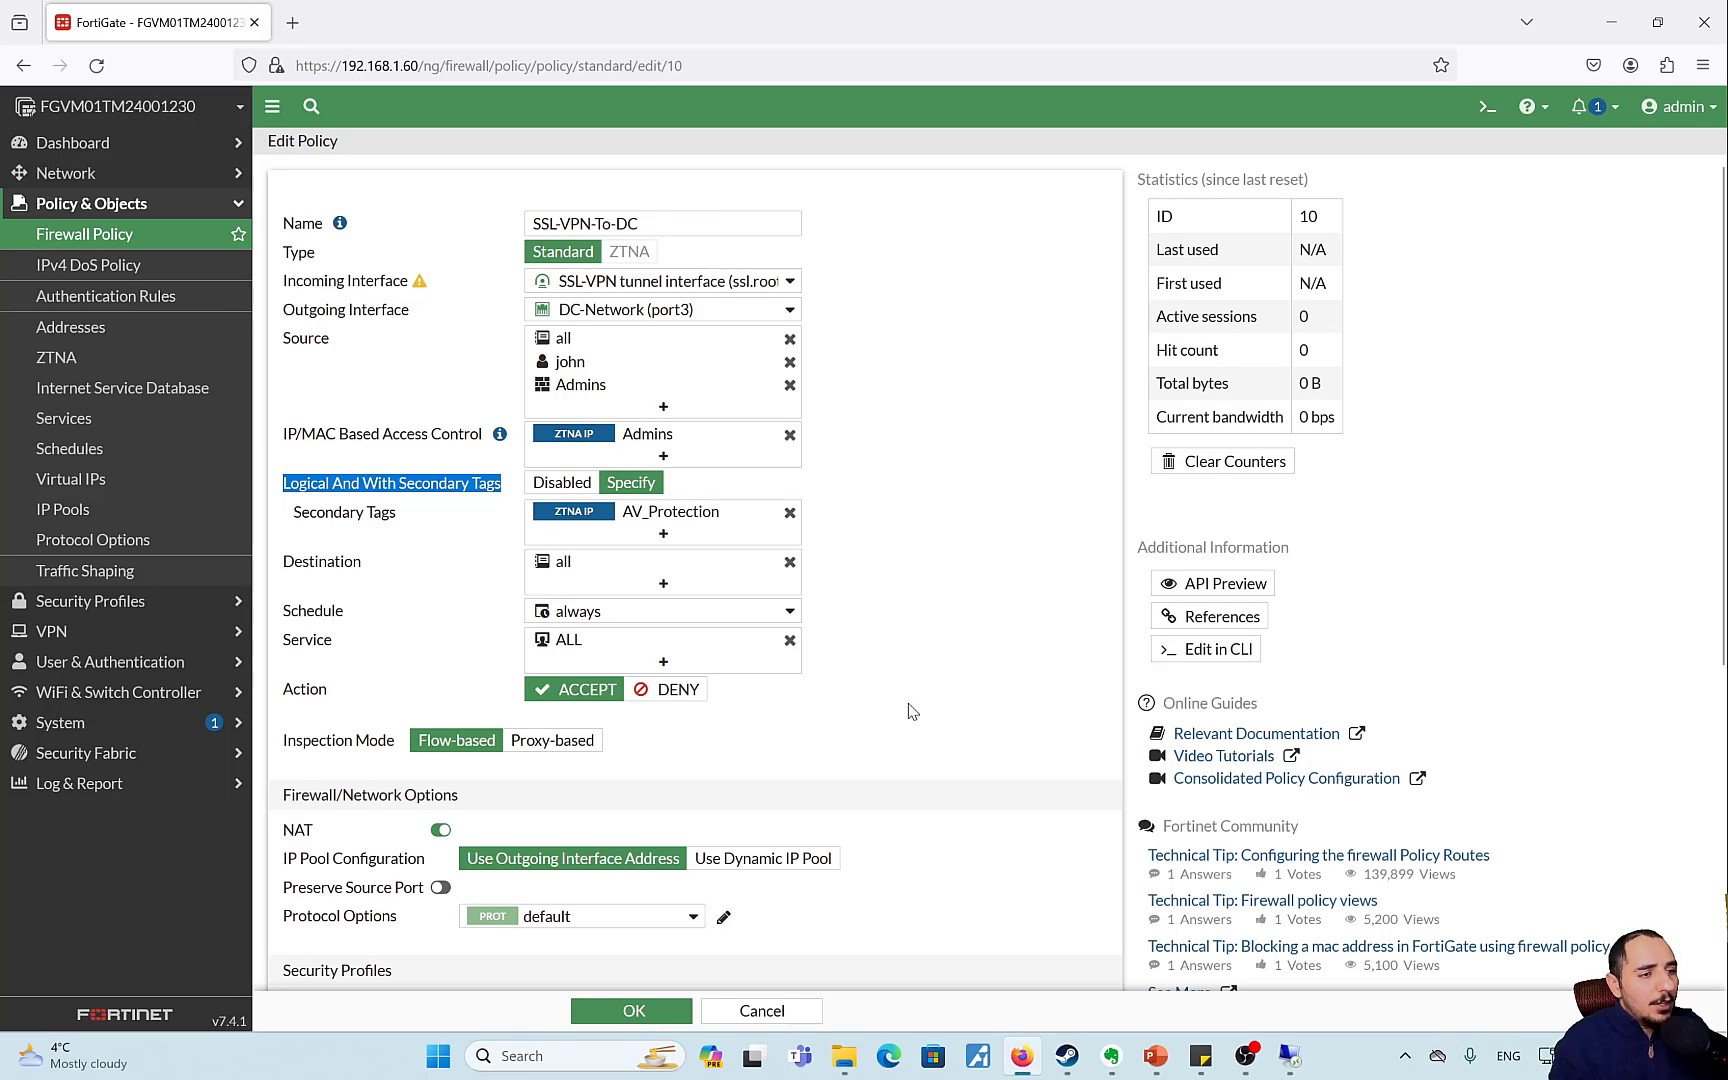
left_click(947, 648)
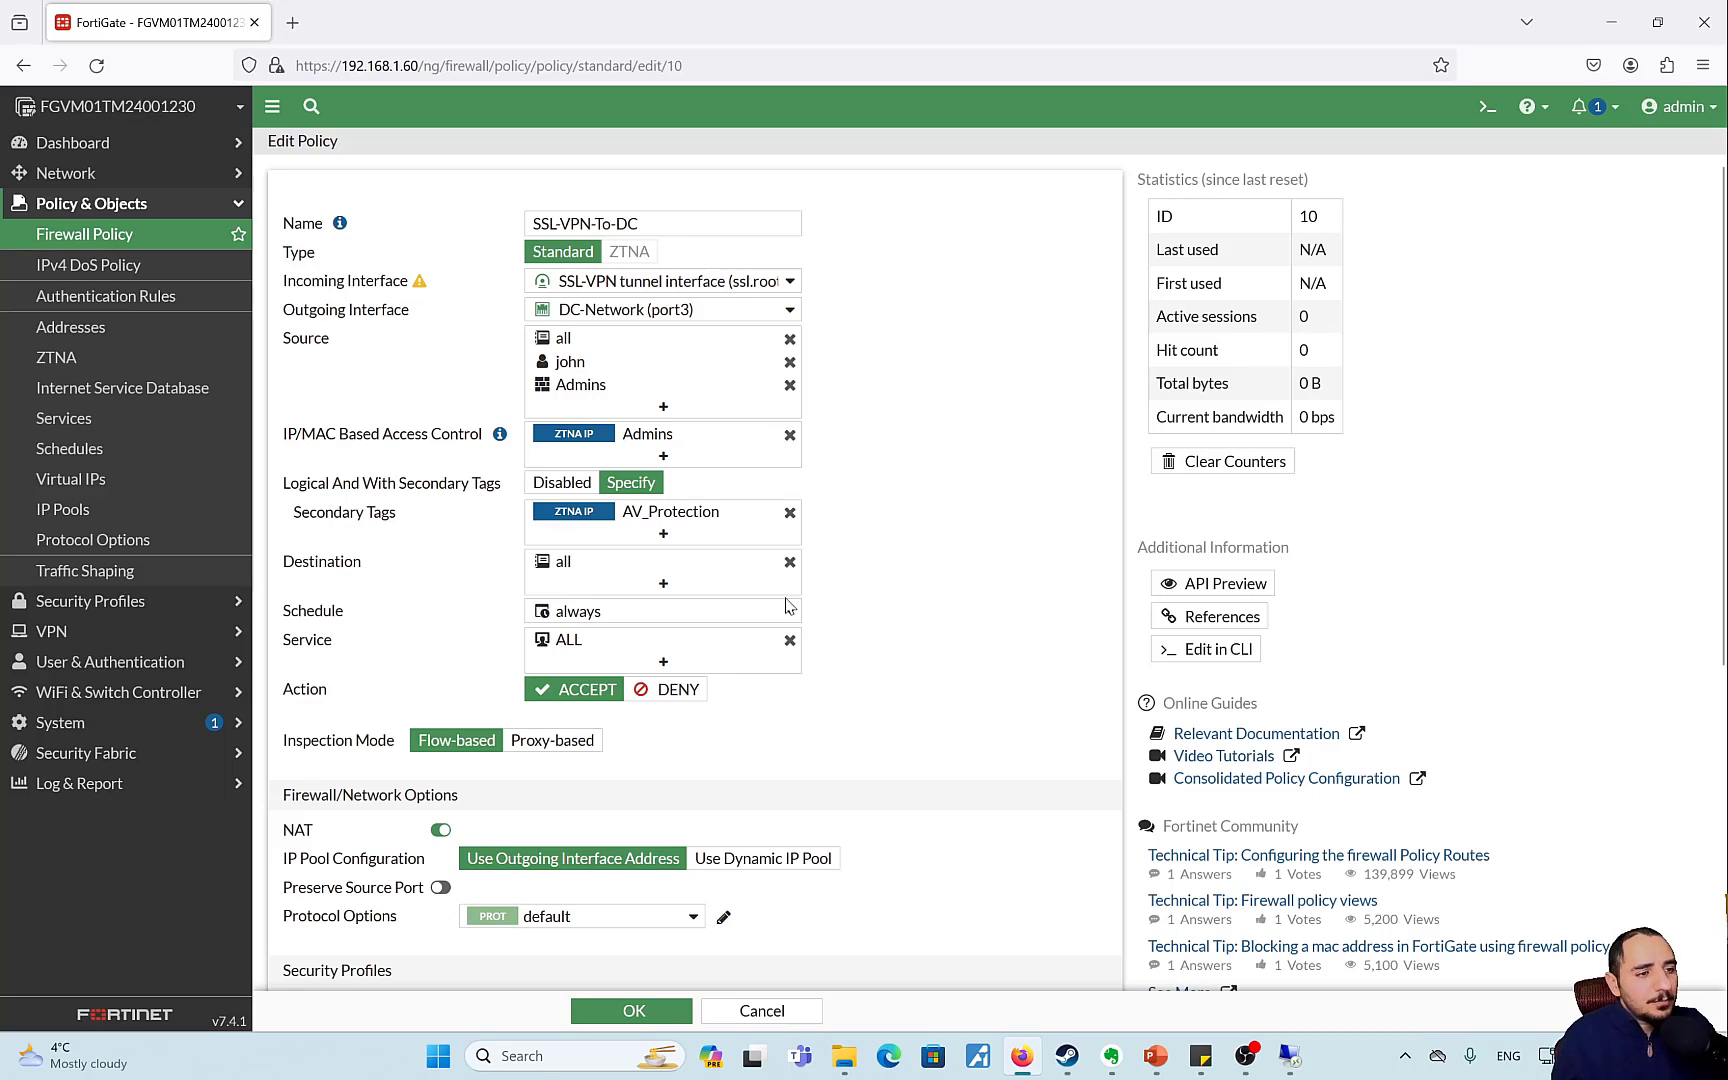
left_click_drag(312, 488, 468, 488)
left_click(1095, 510)
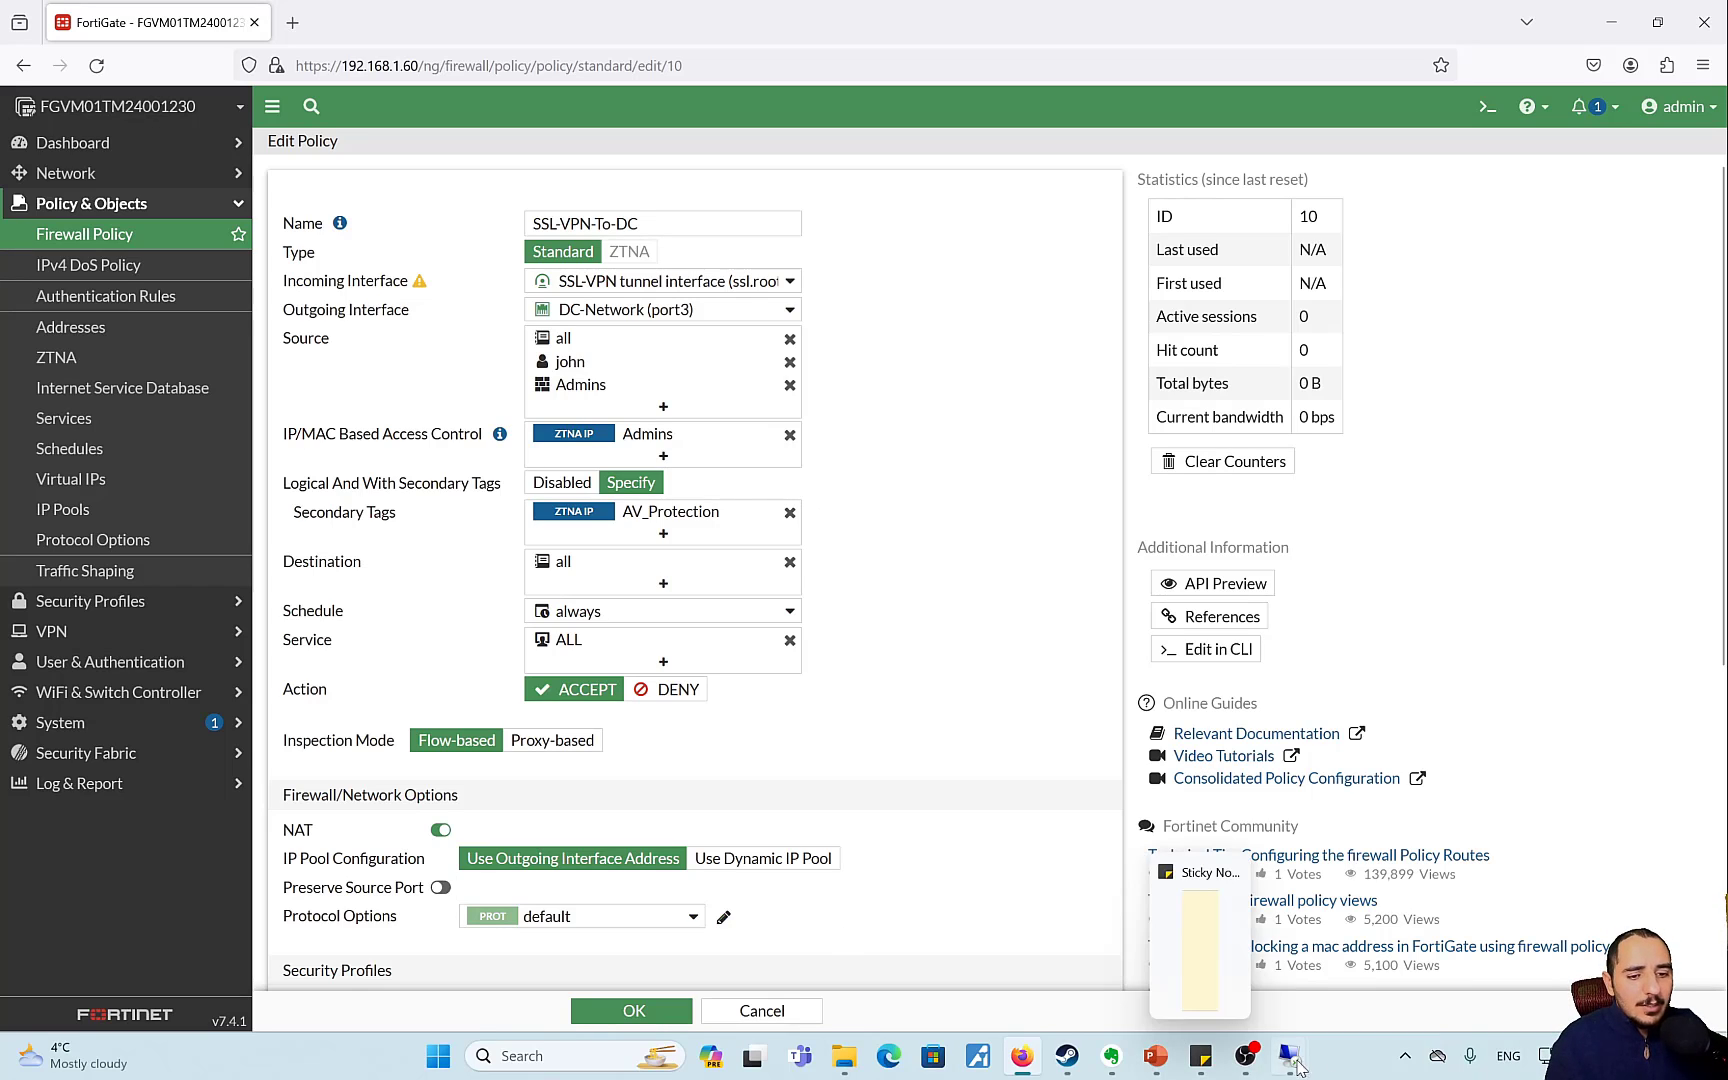
mouse_move(1294, 1062)
left_click(1325, 1005)
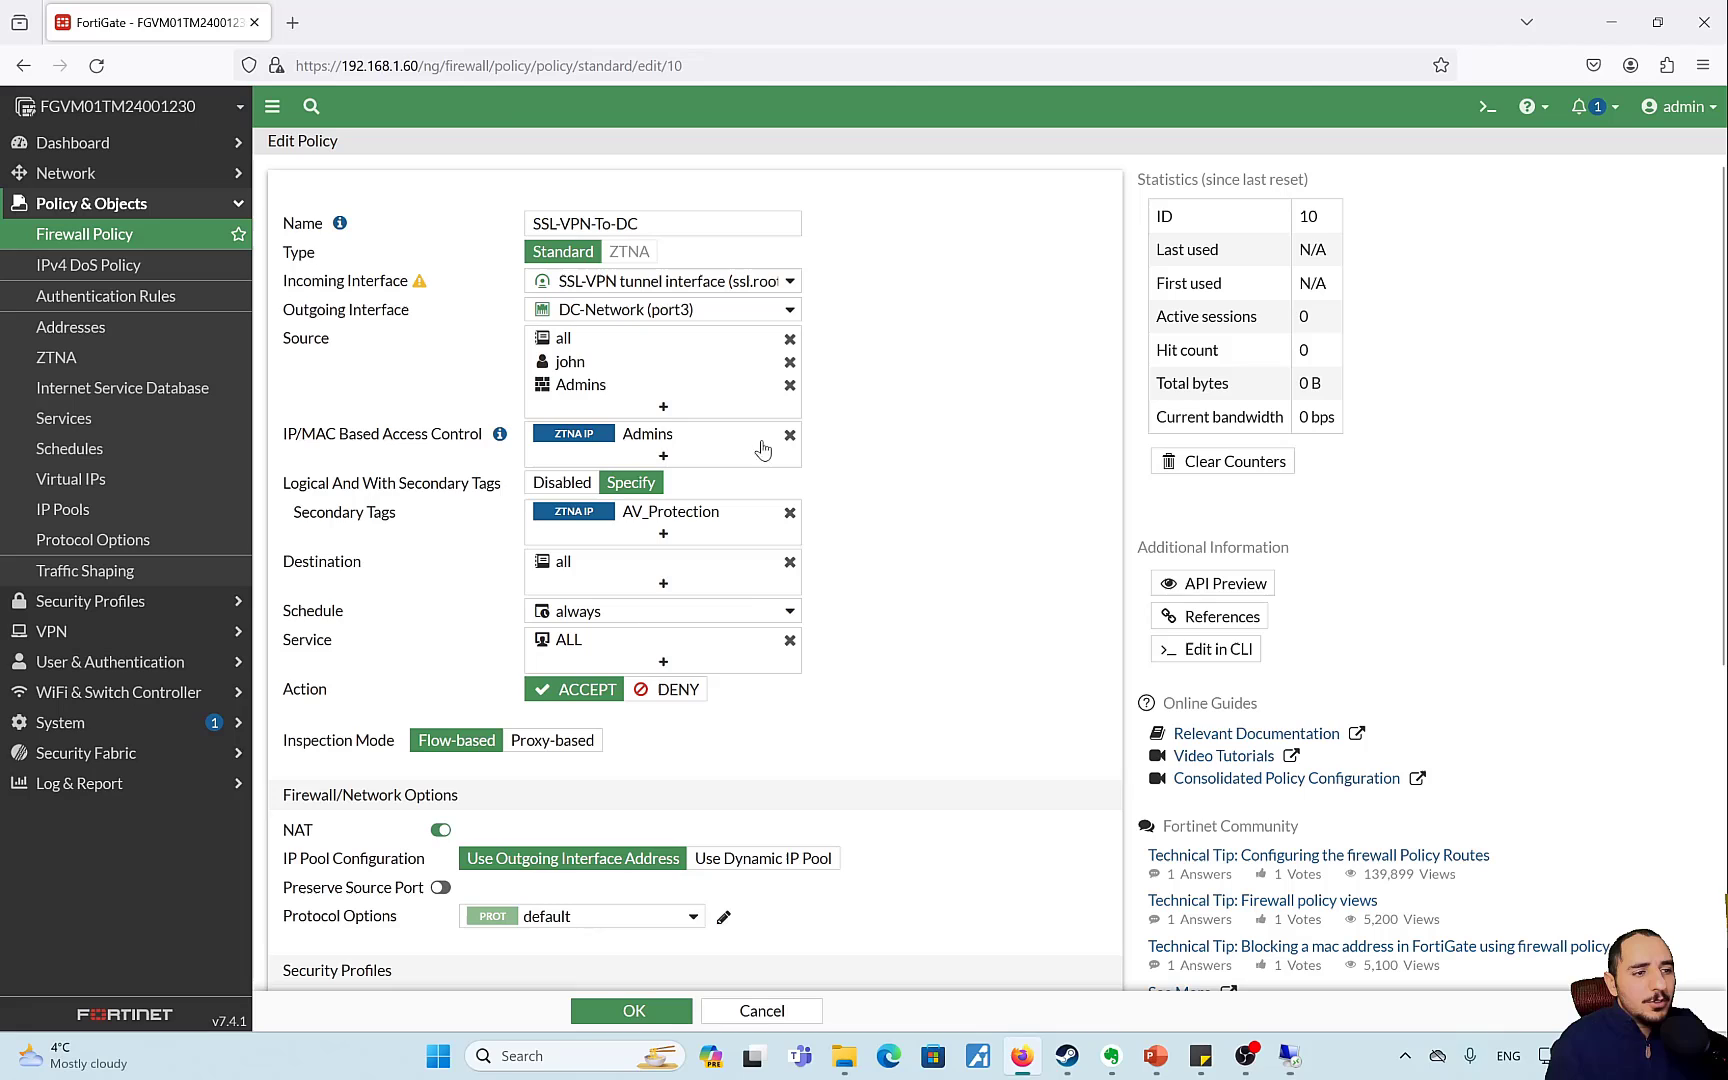
left_click(1066, 12)
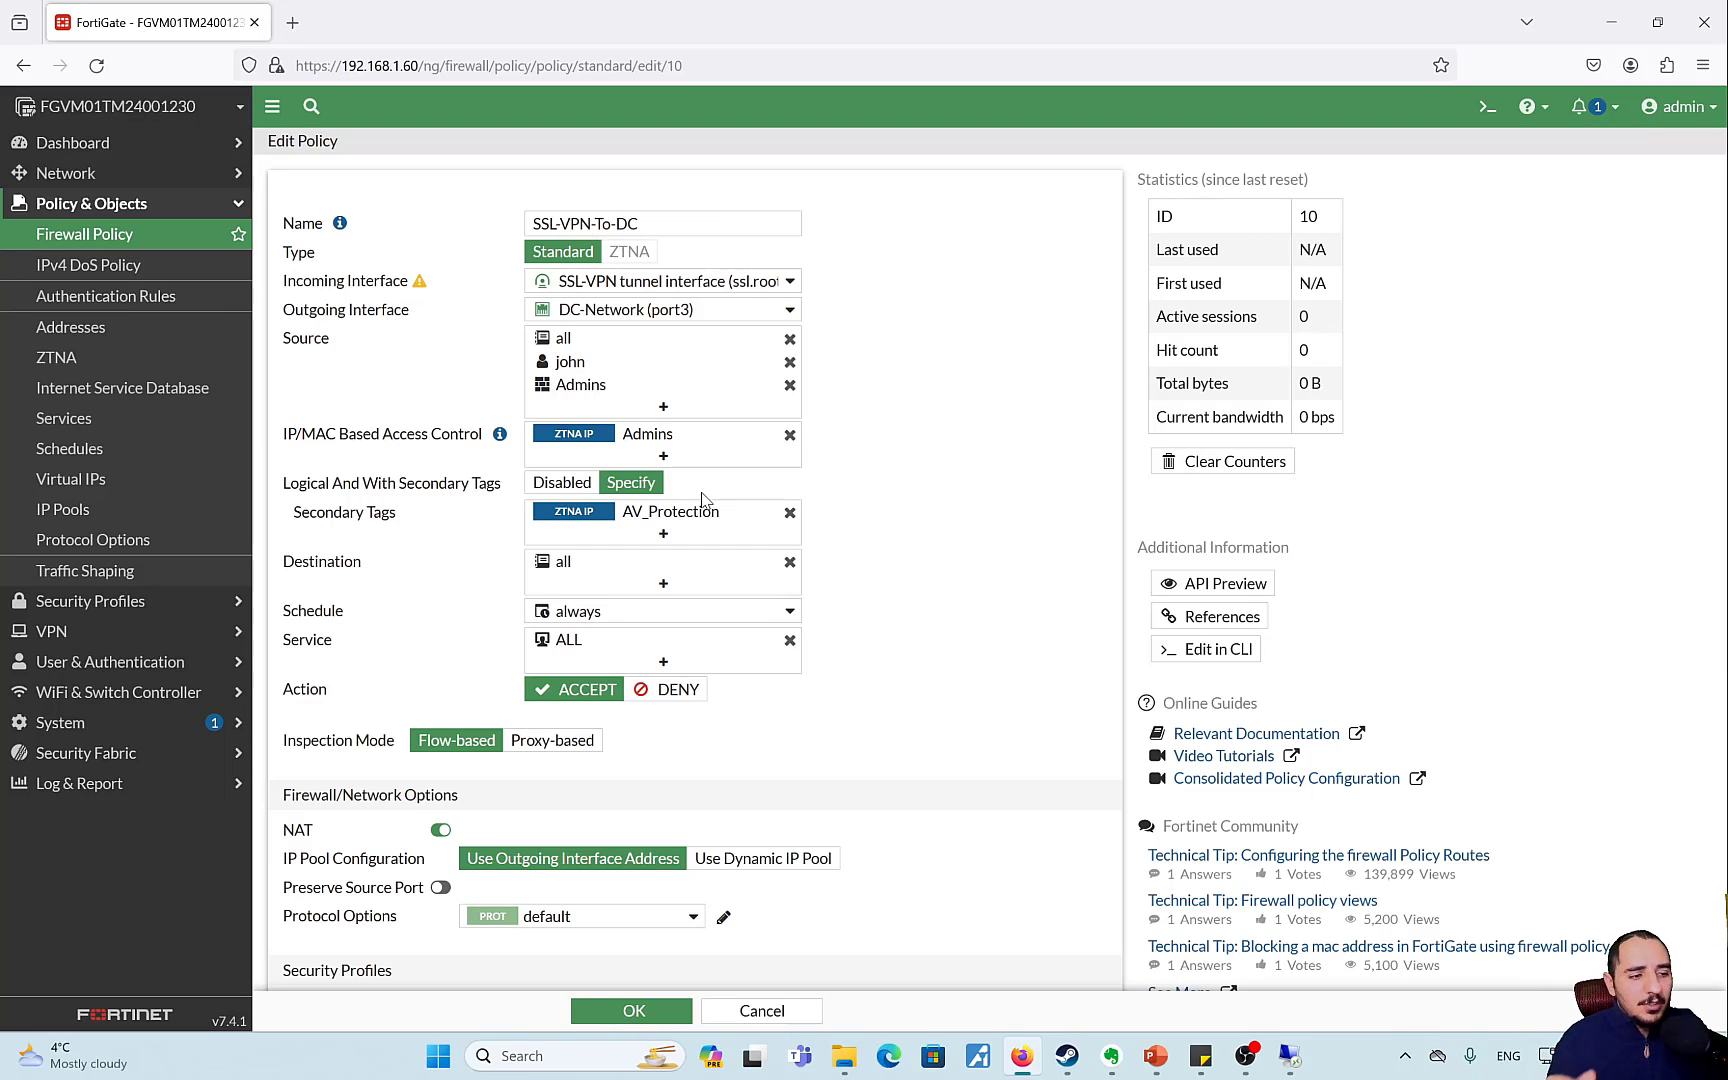
left_click(633, 1011)
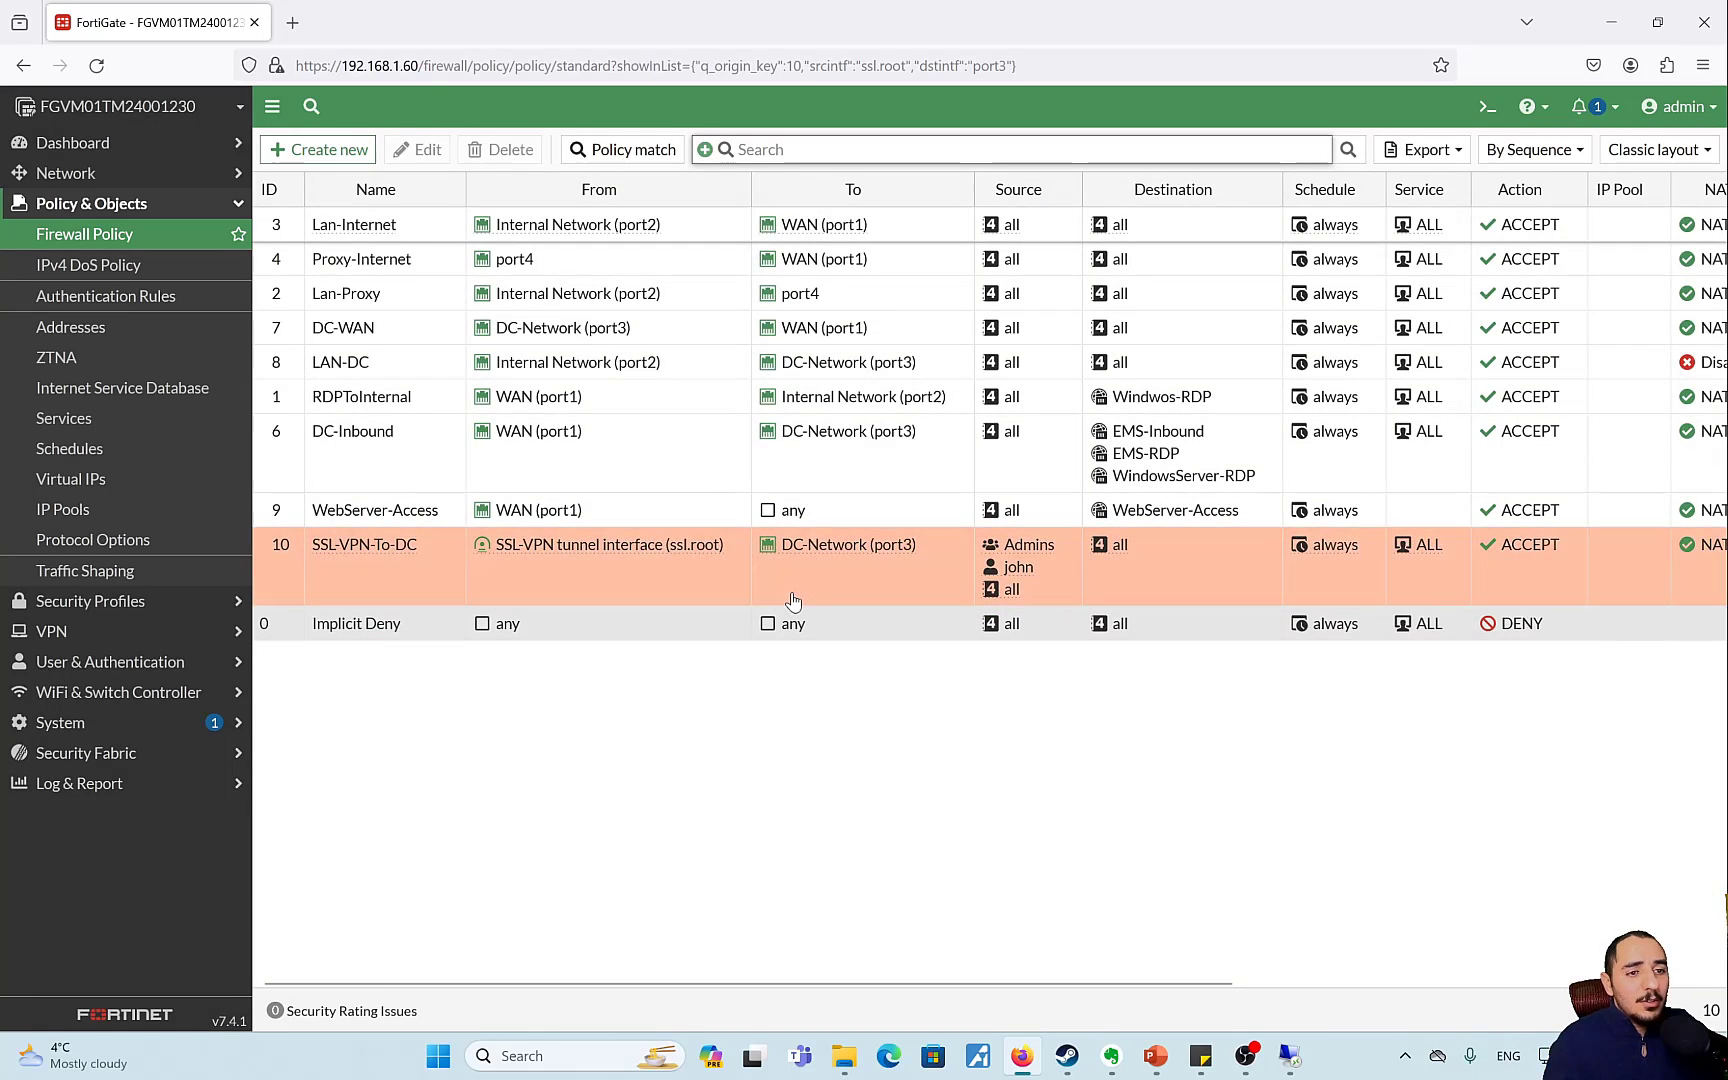